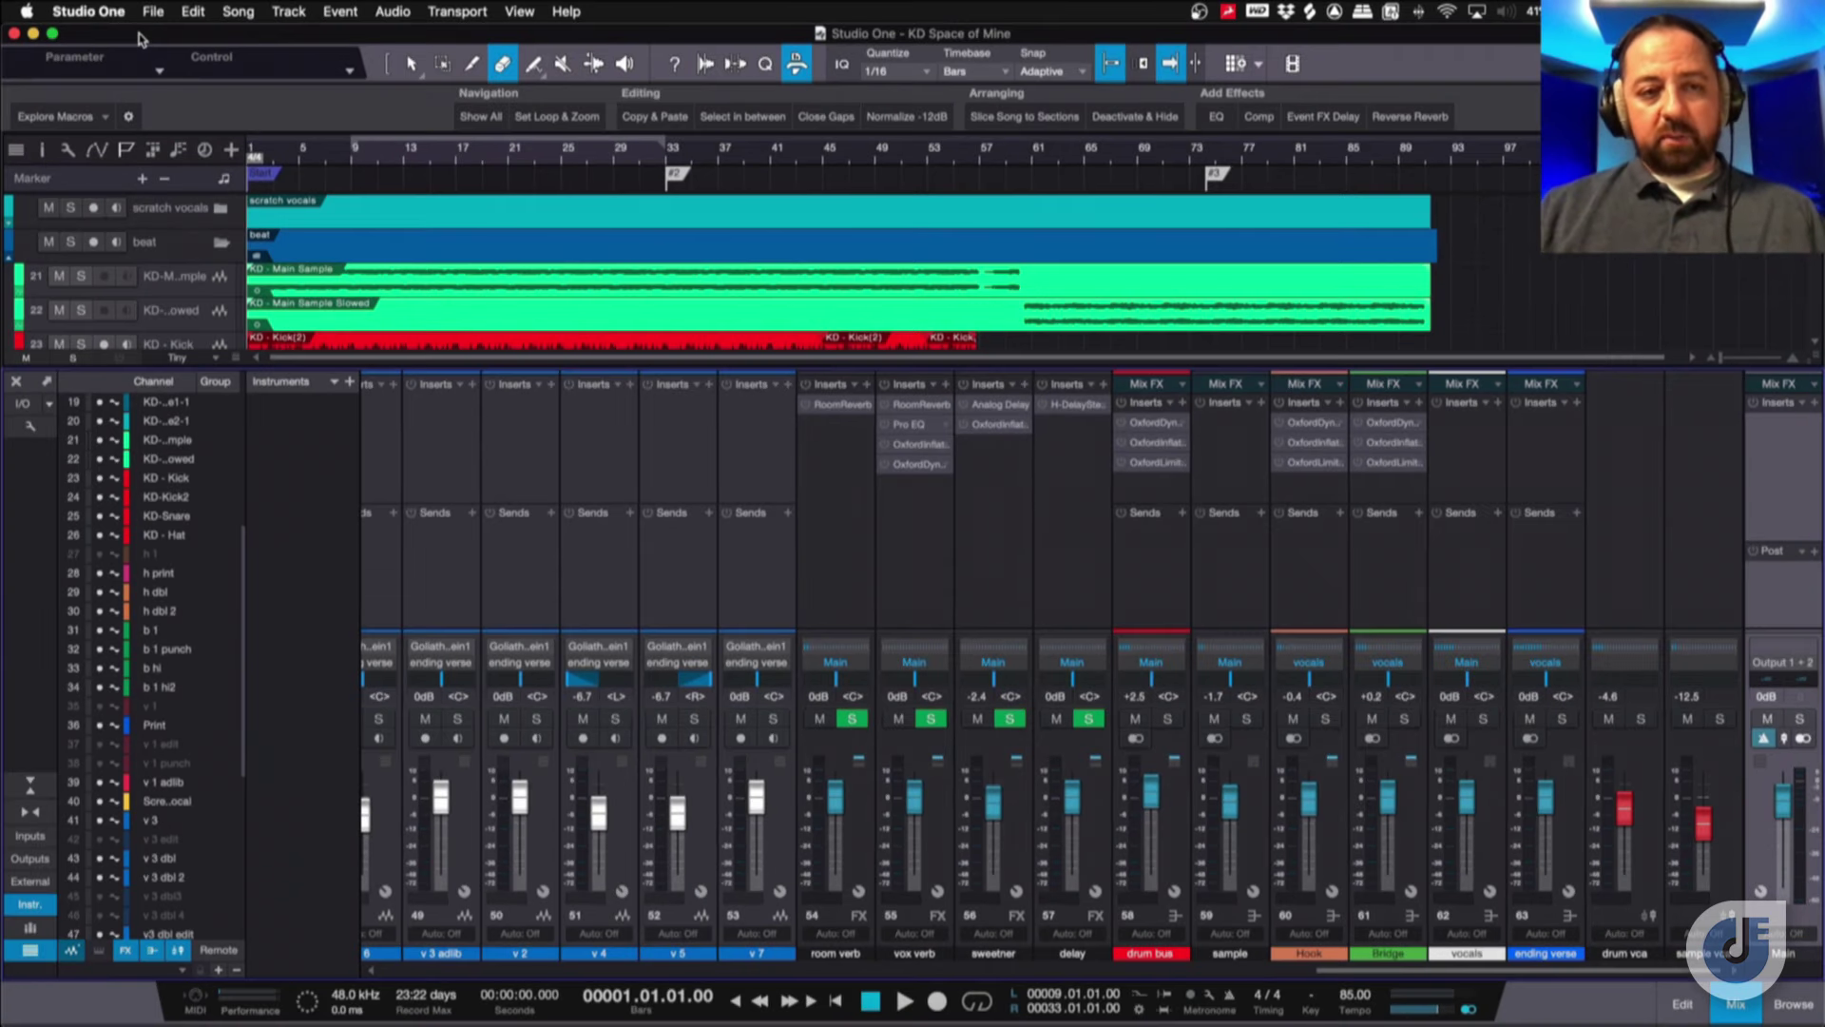
Place the playhead on the ruler at bar 7, then at bar 9.
click(328, 160)
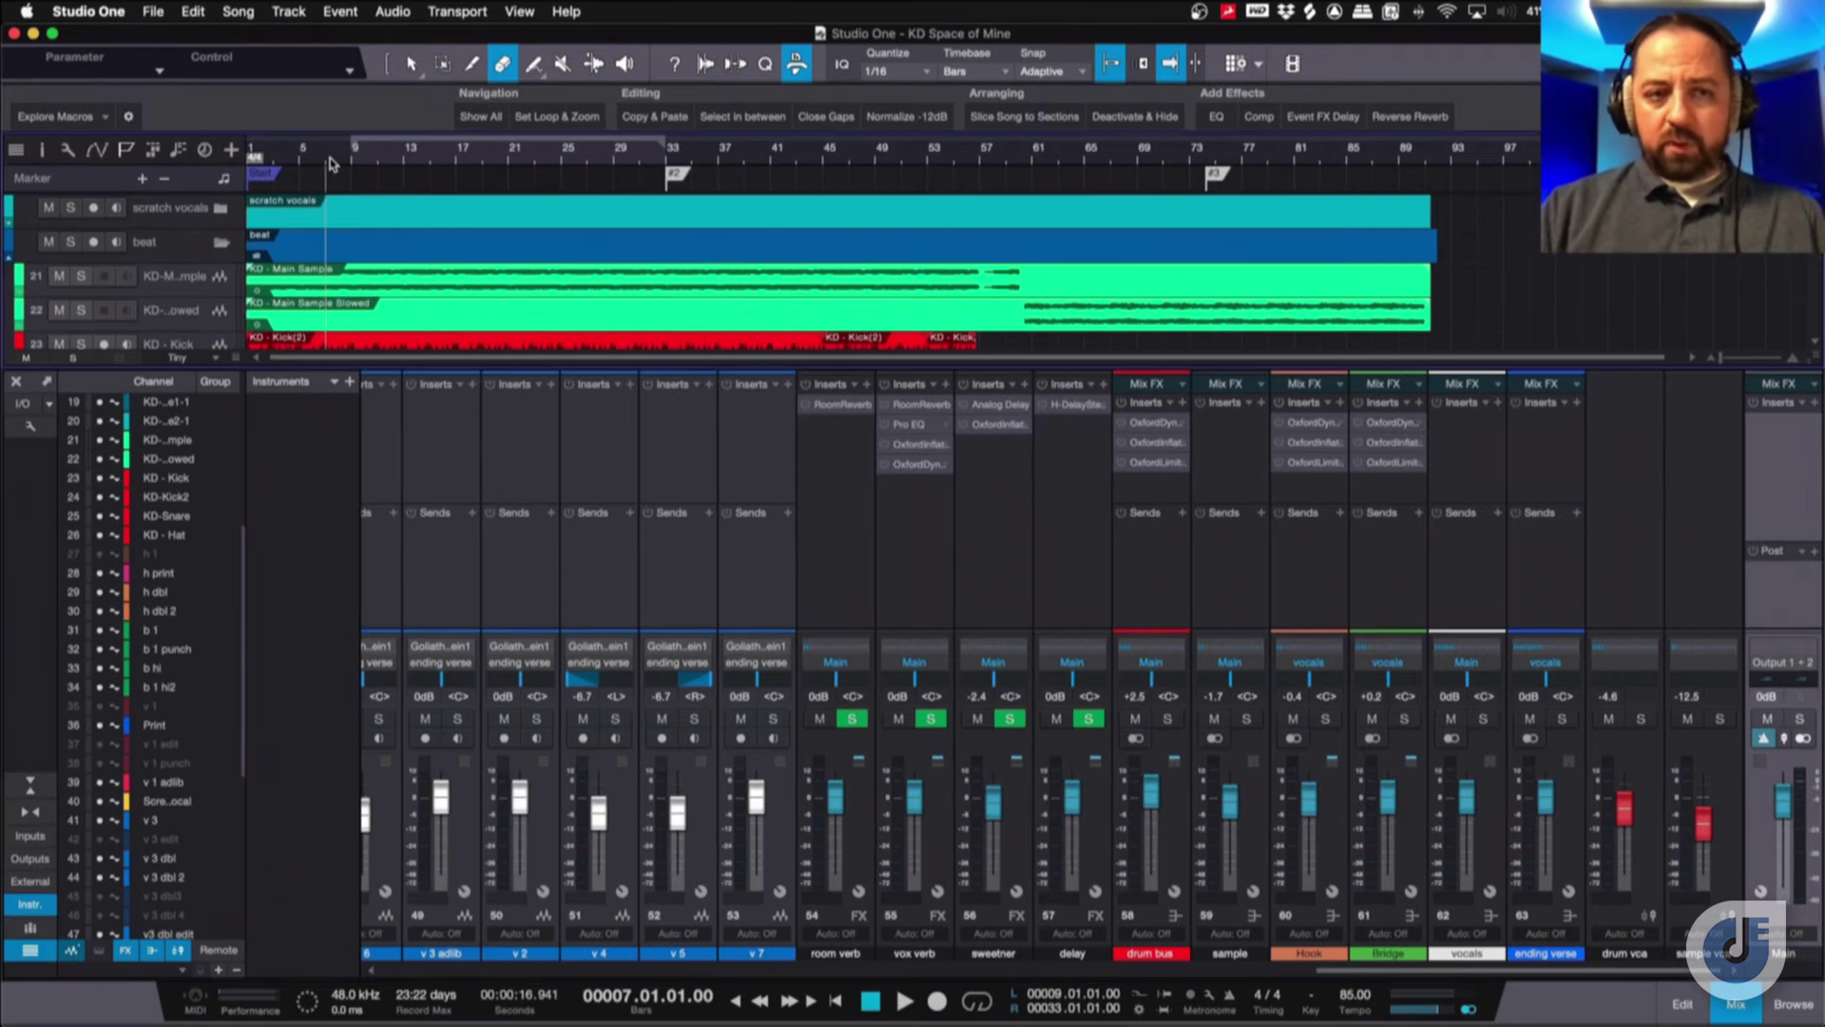
click(347, 159)
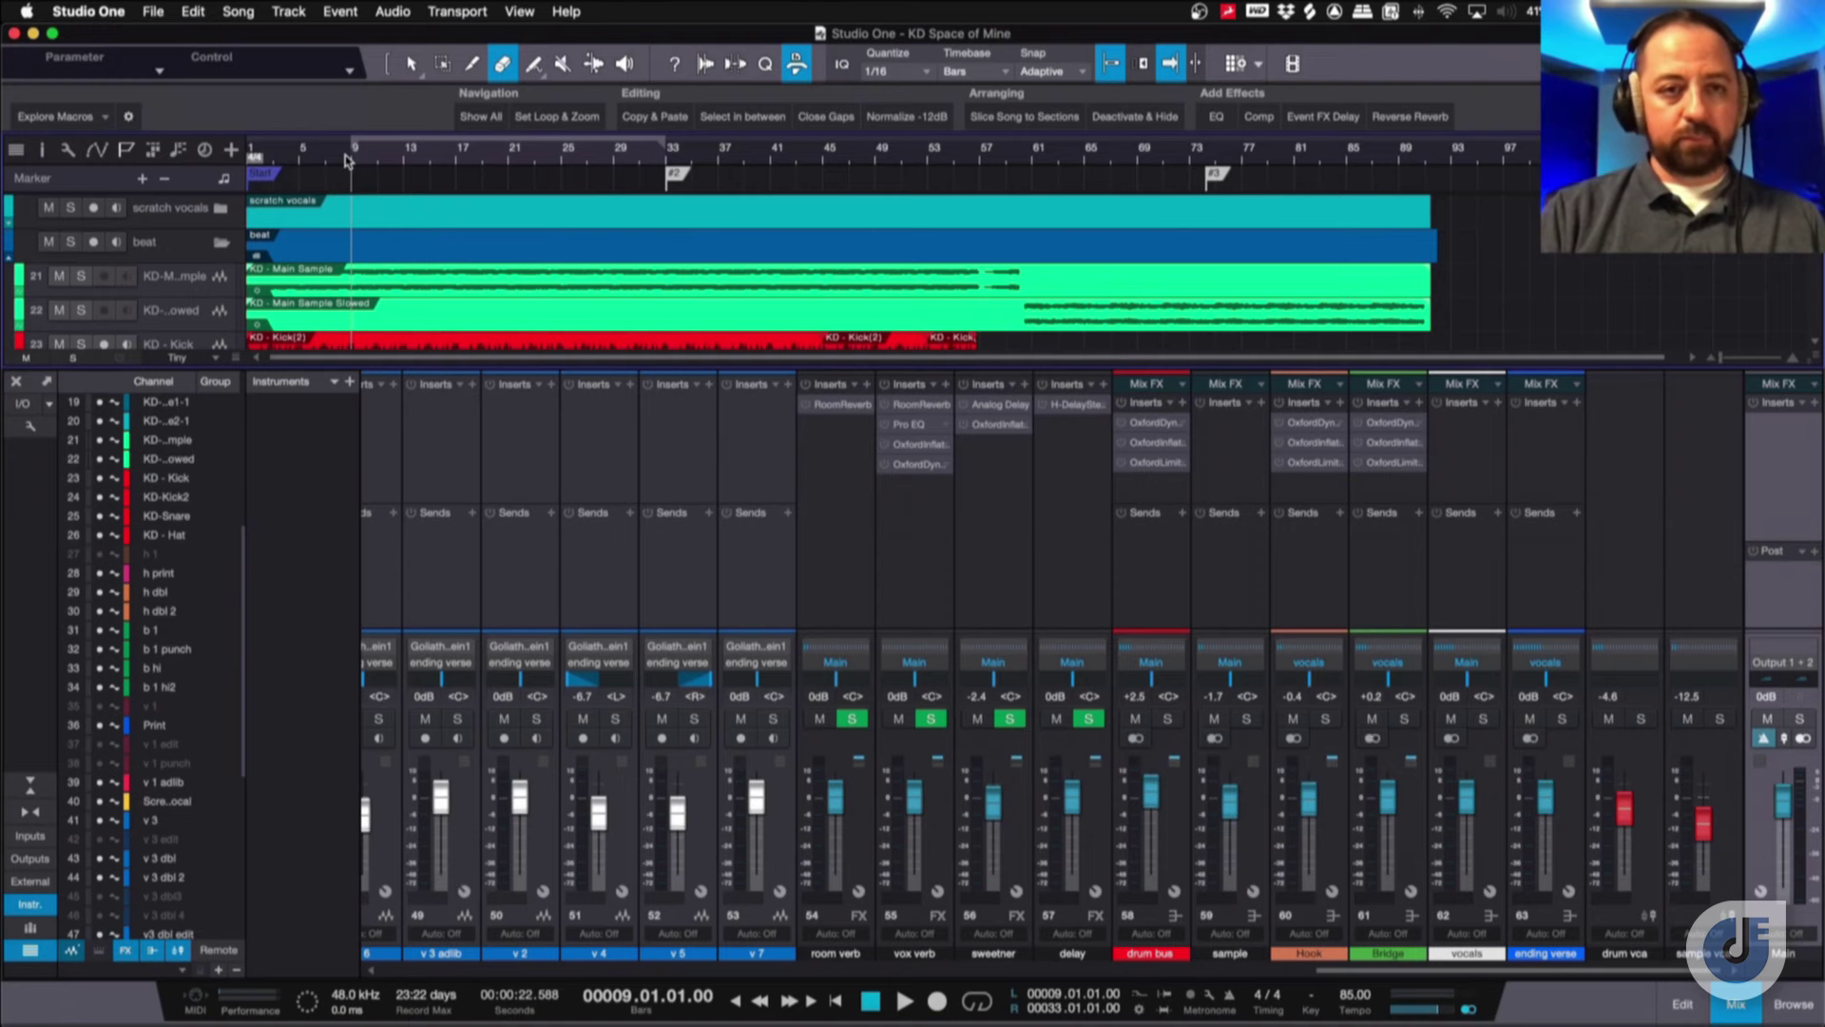
key(space)
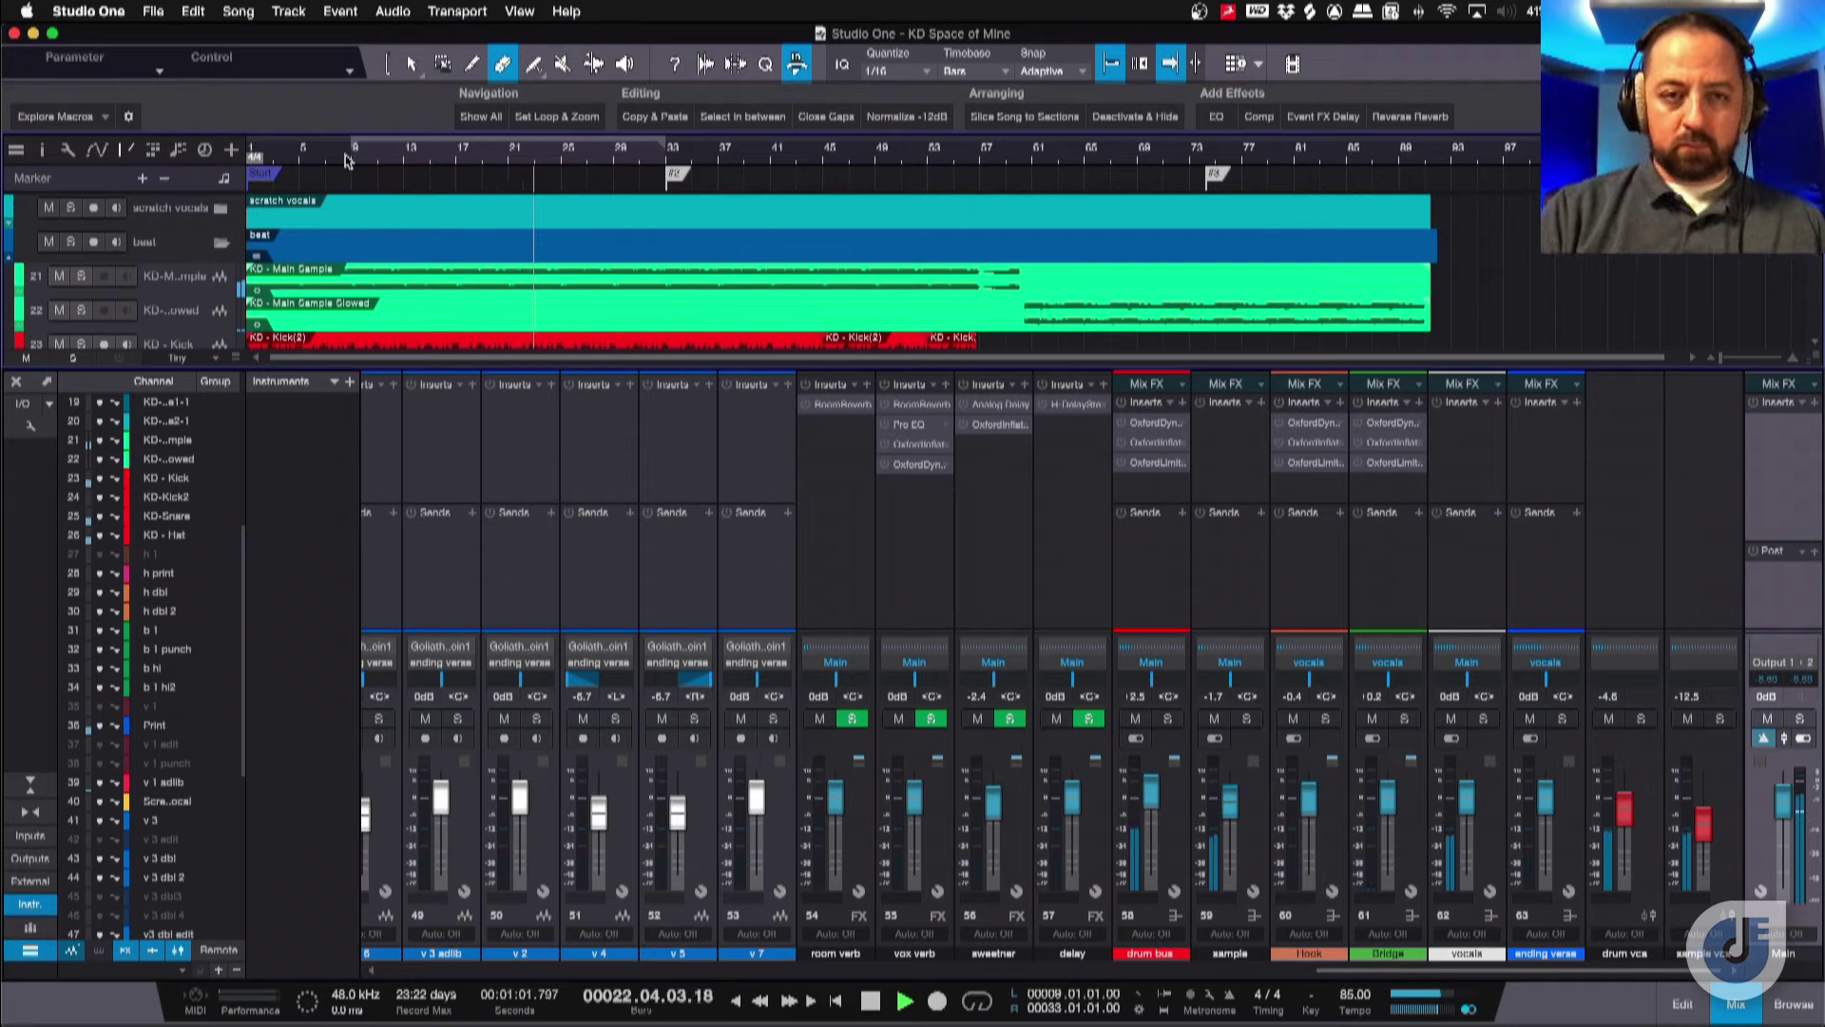
key(space)
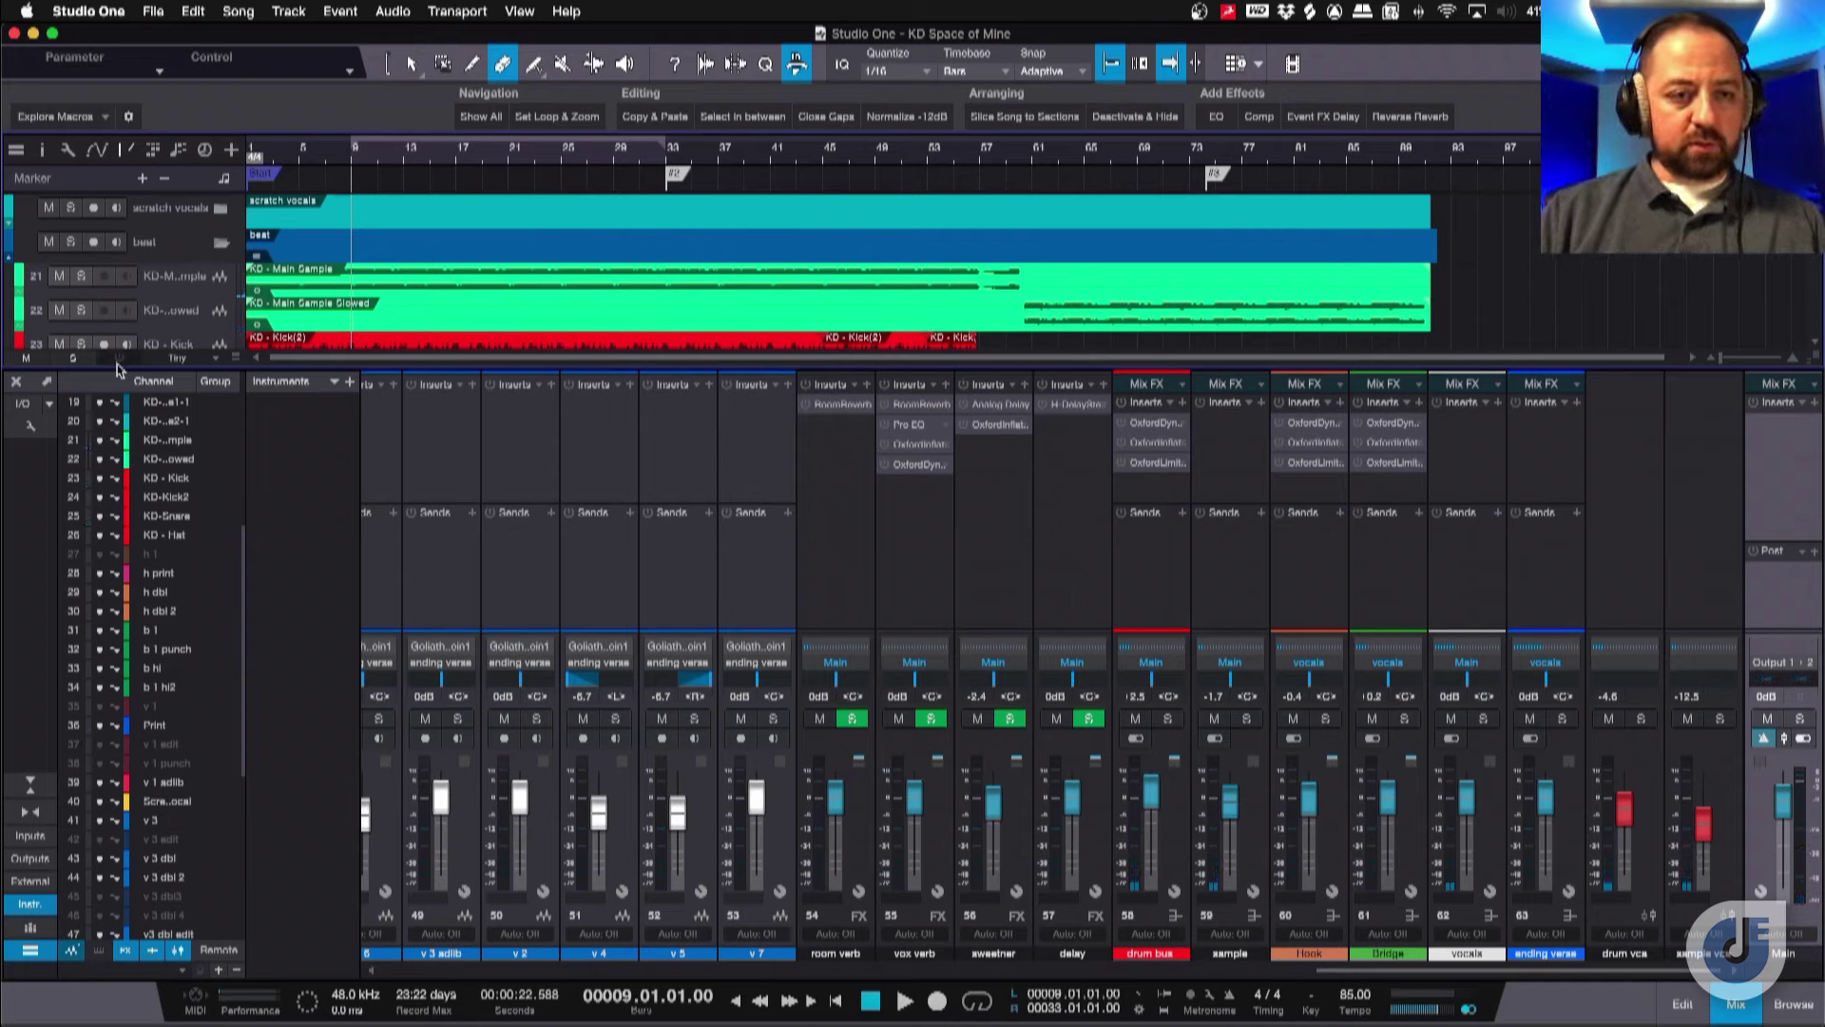
key(space)
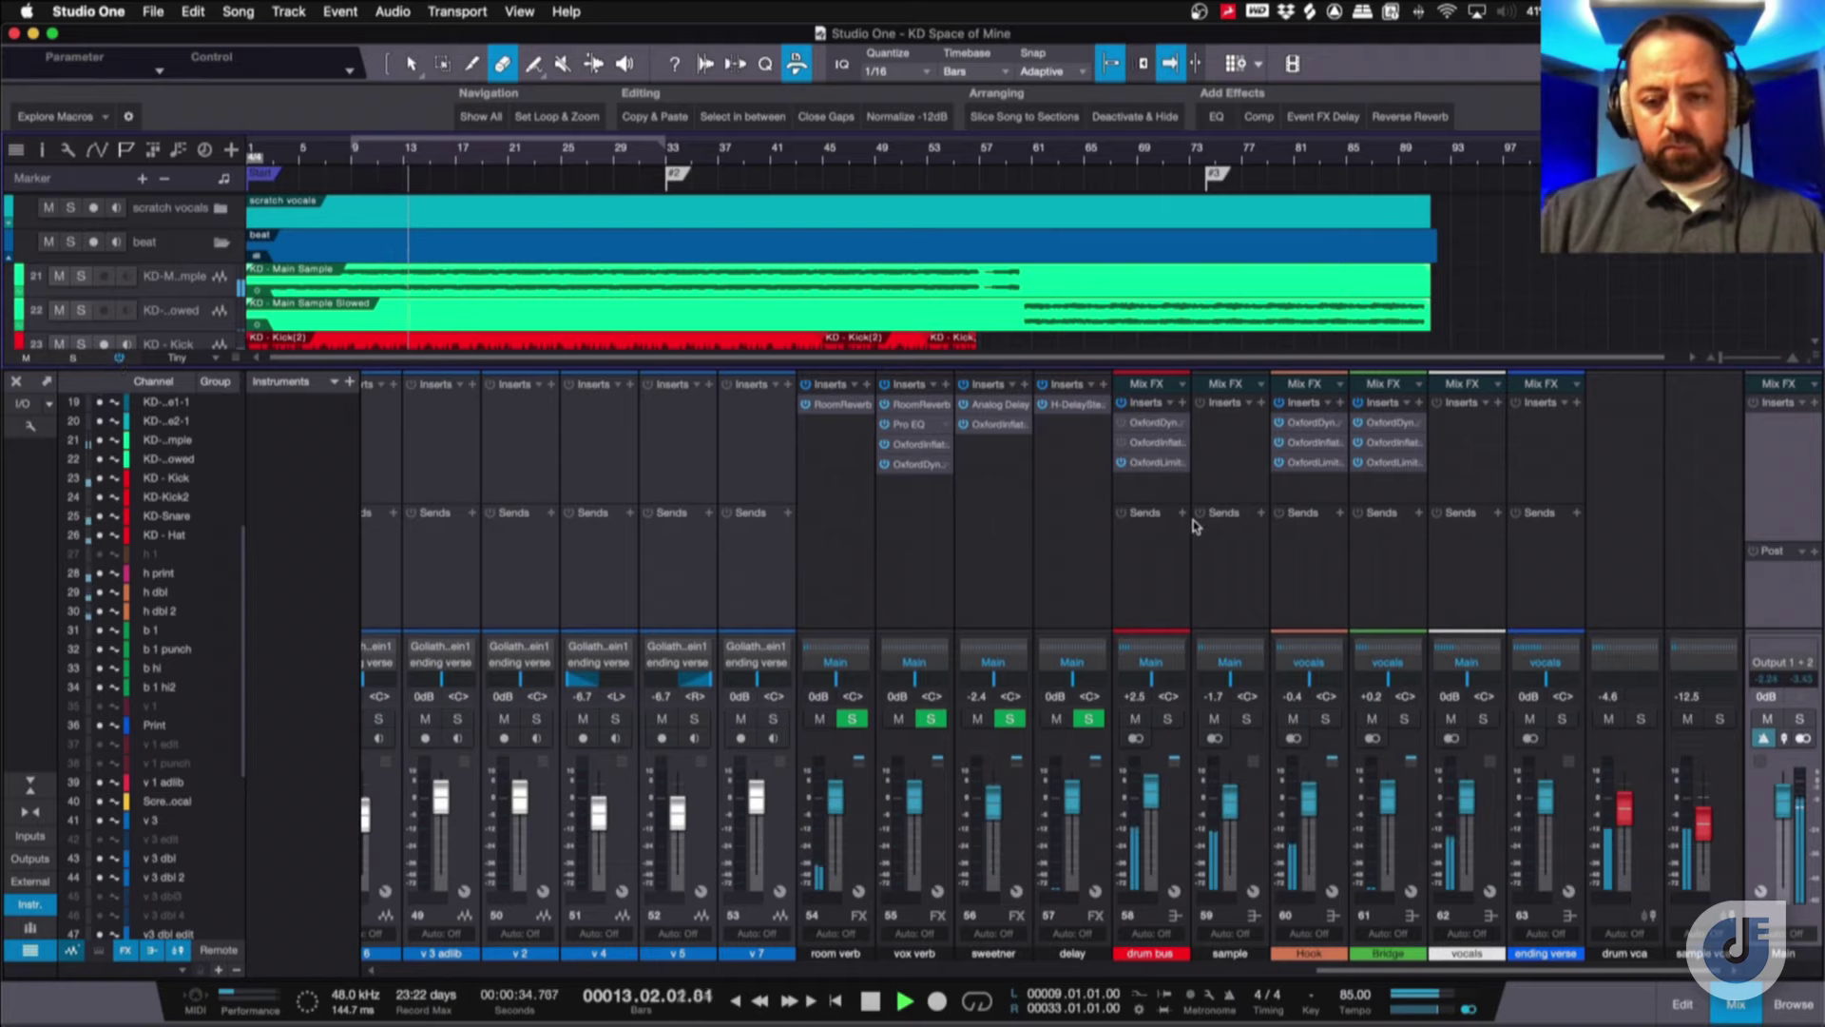
click(1153, 464)
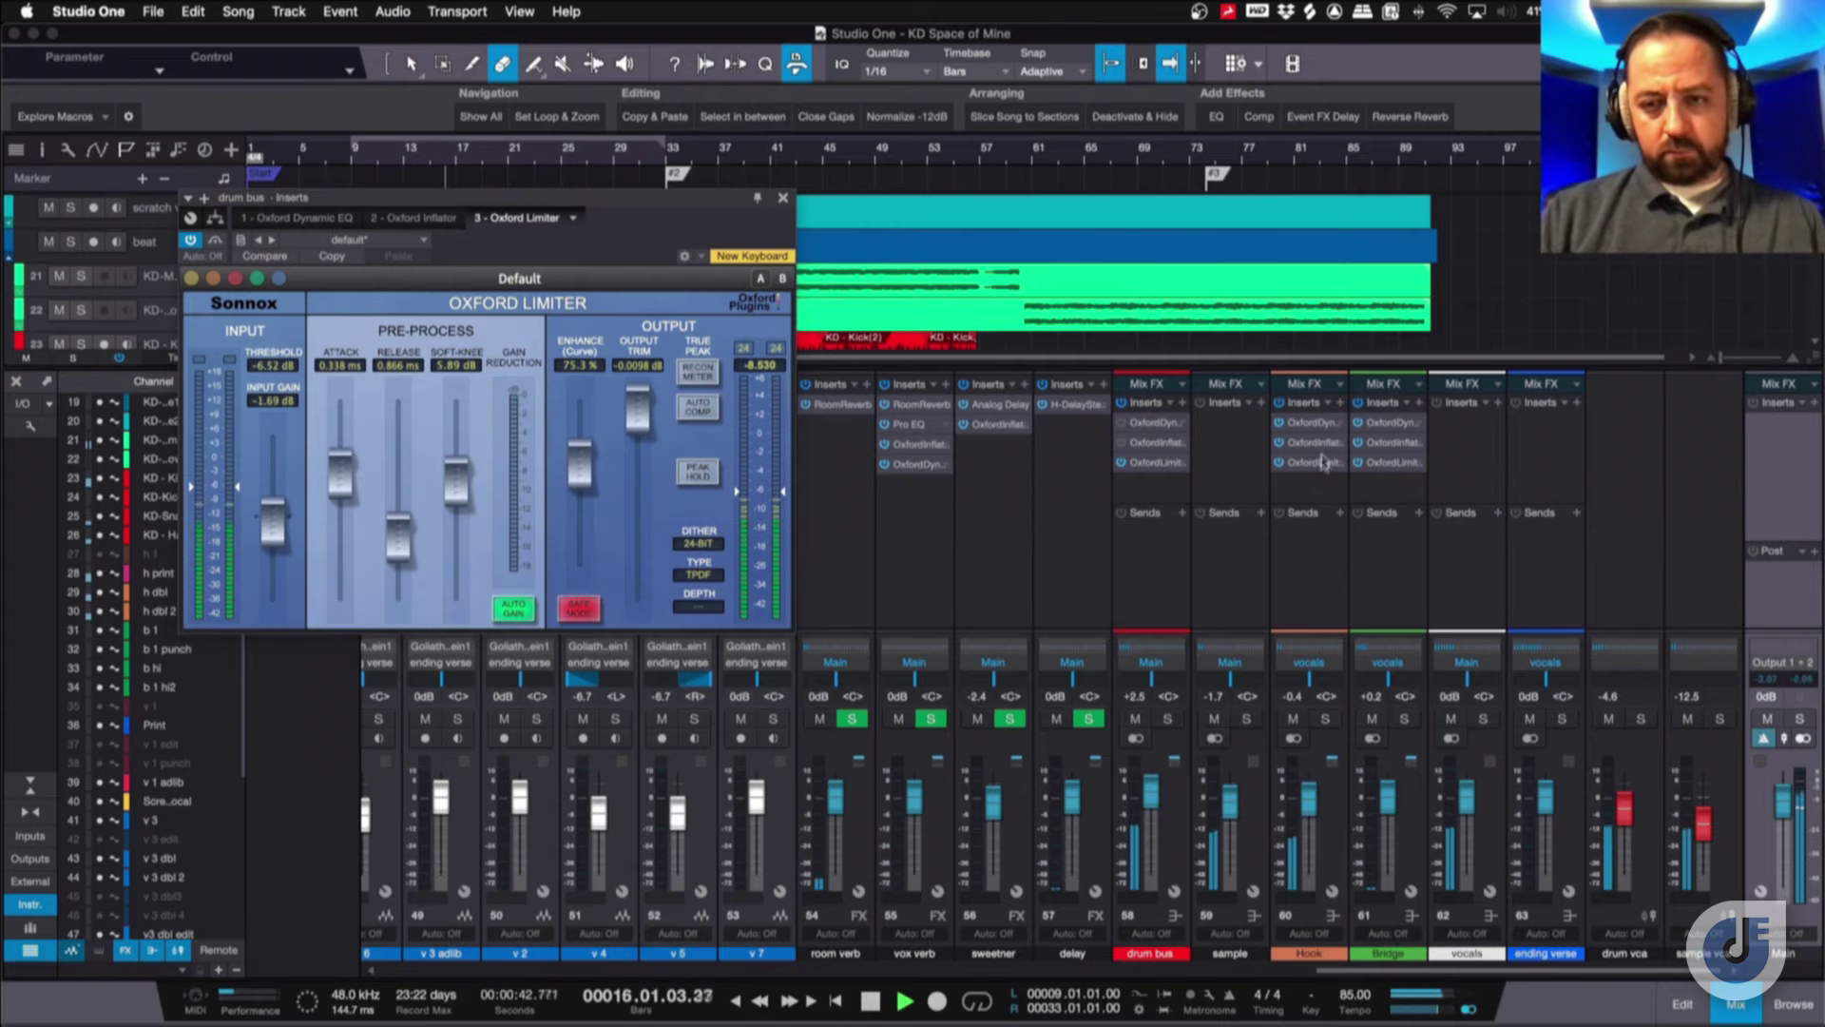
click(1316, 442)
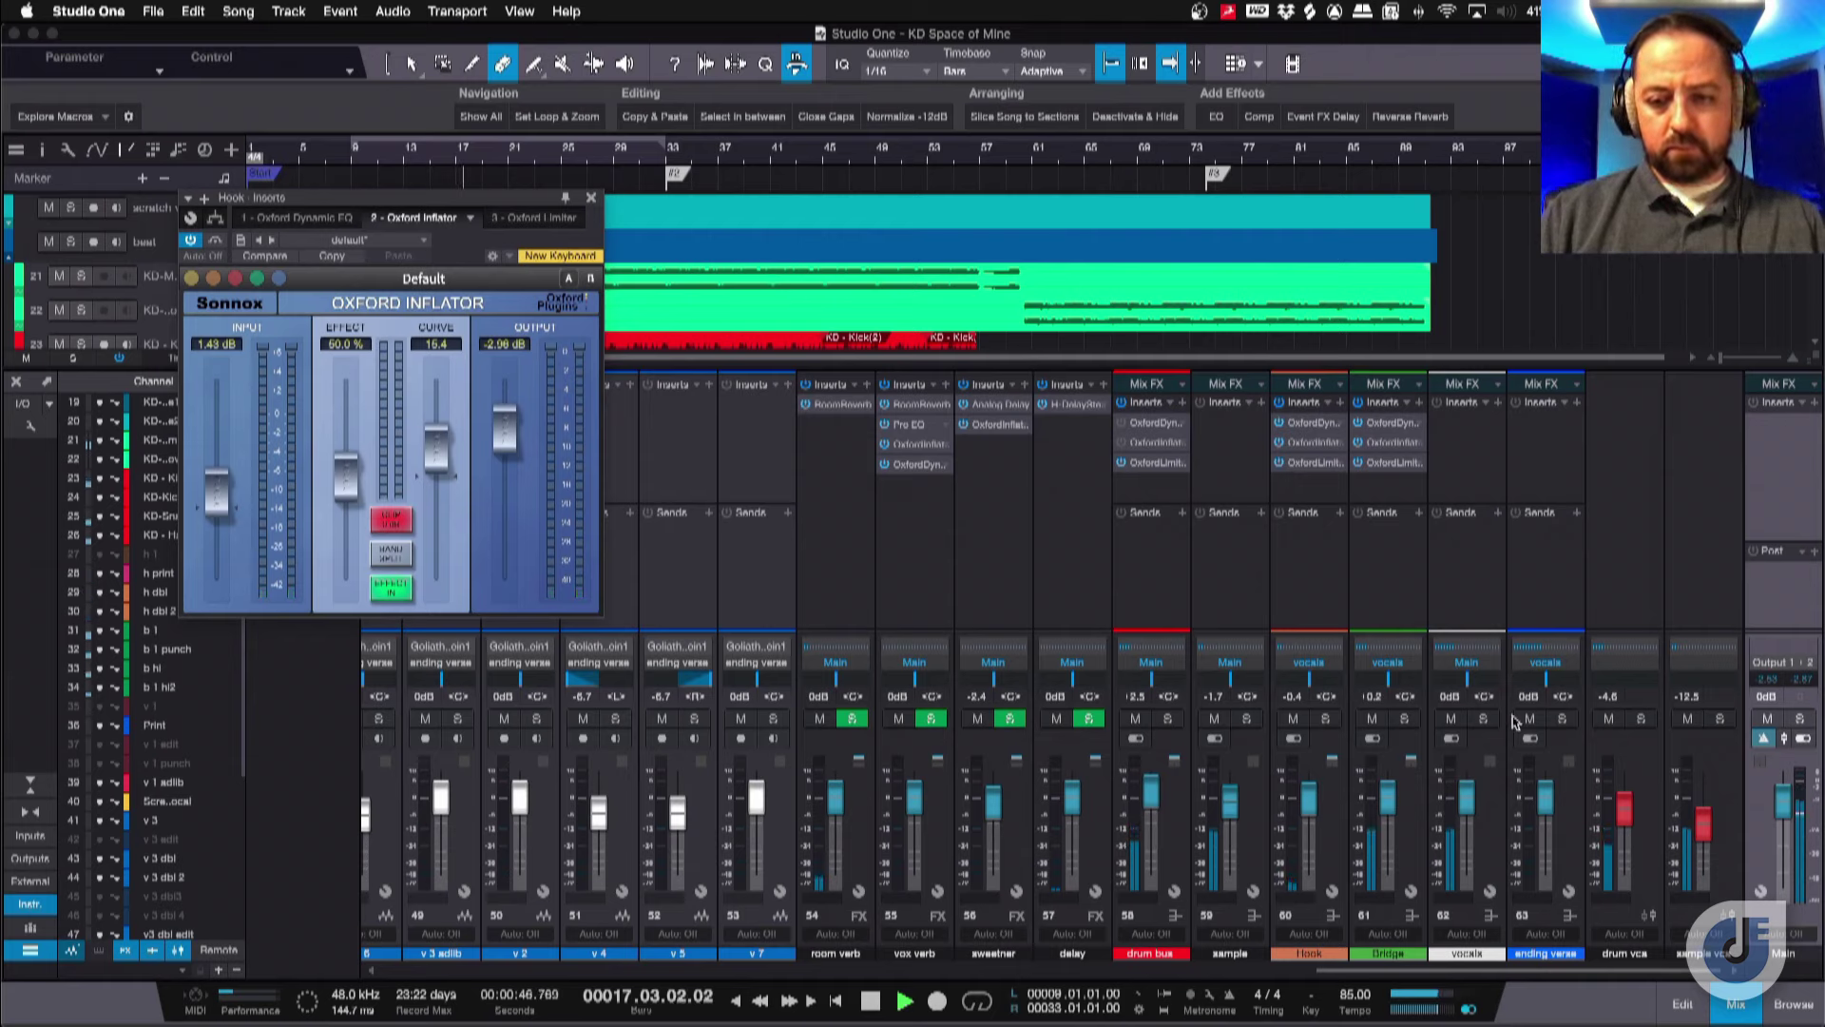
key(space)
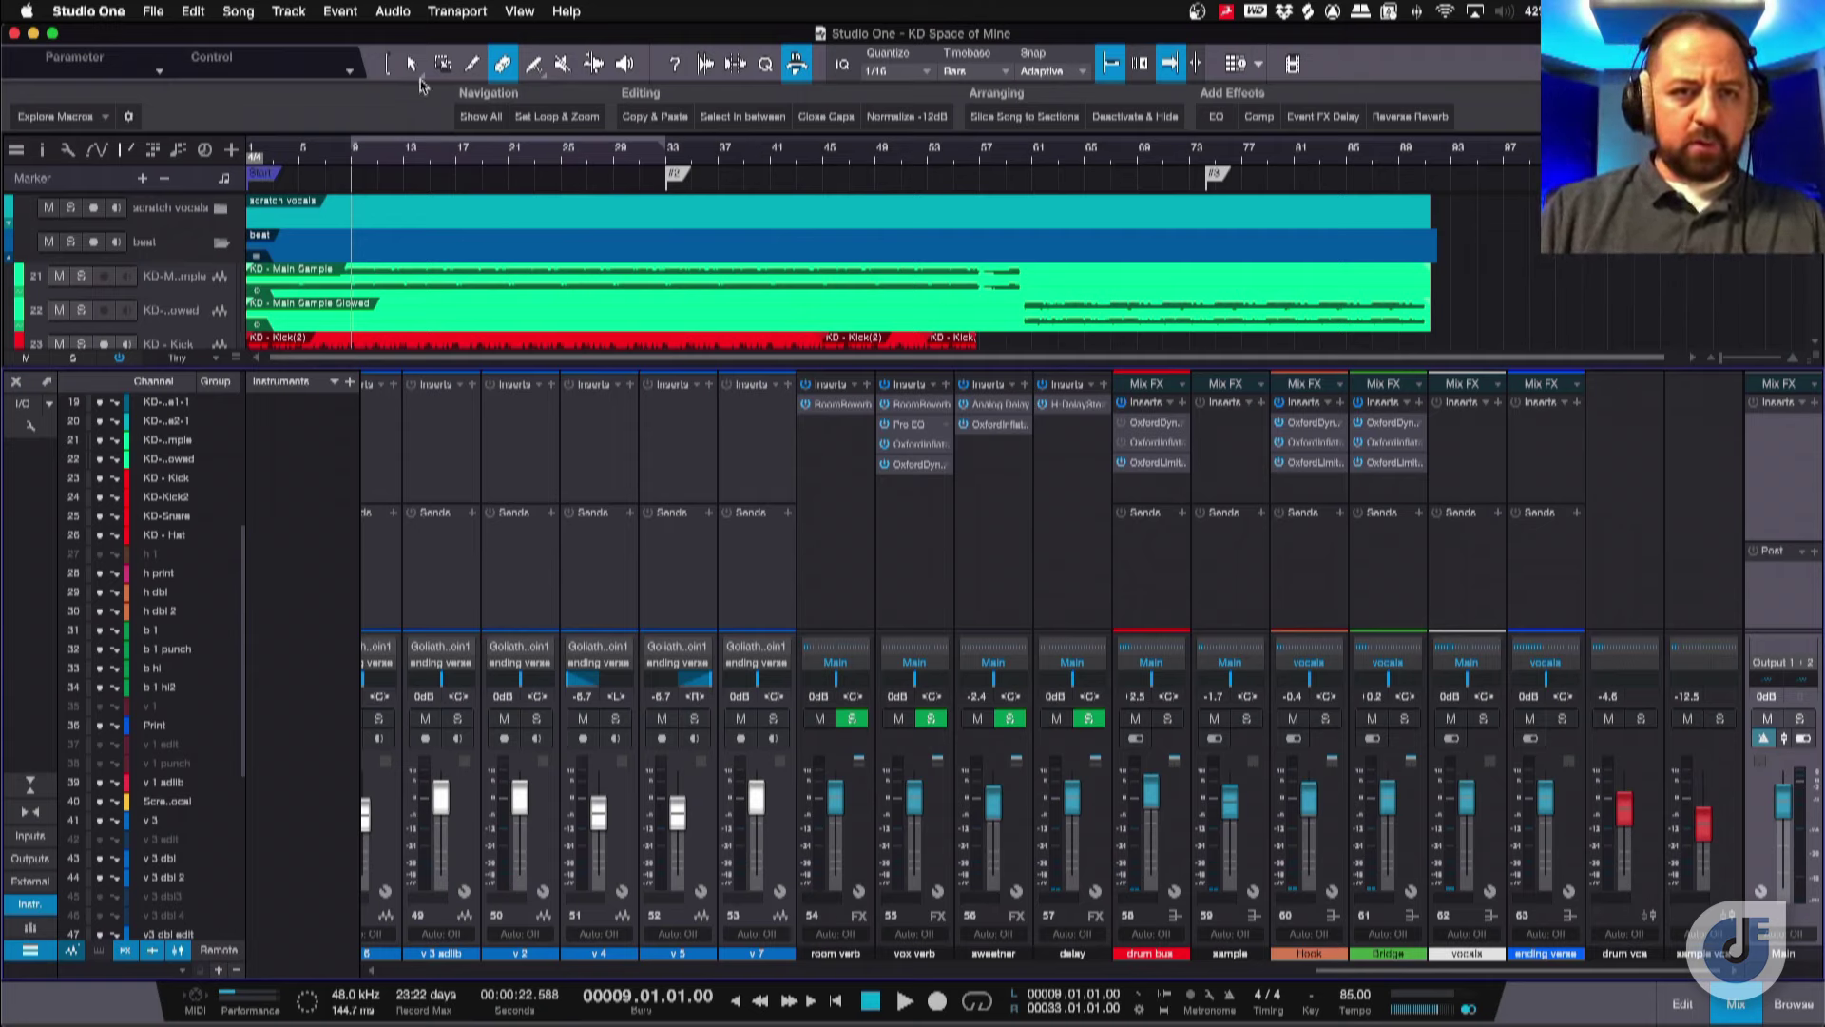
click(411, 64)
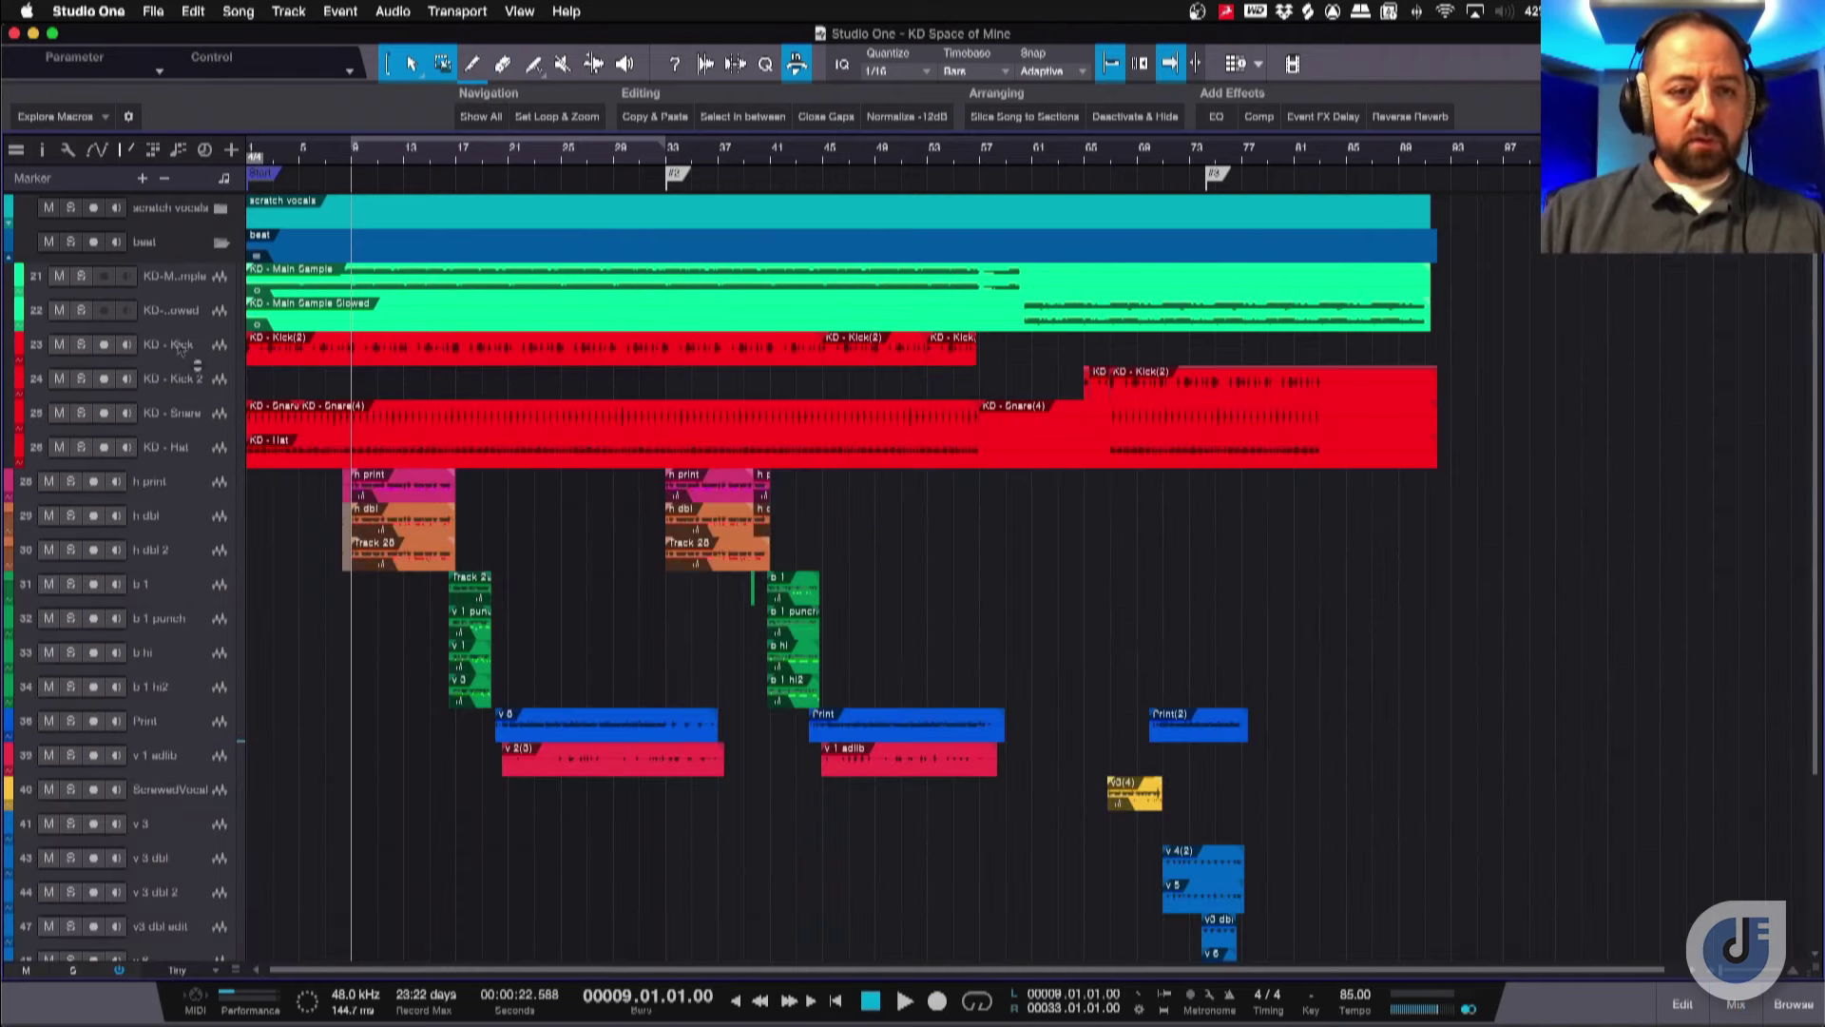
Select the KD - Kick track and show it in the mixer console.
click(187, 346)
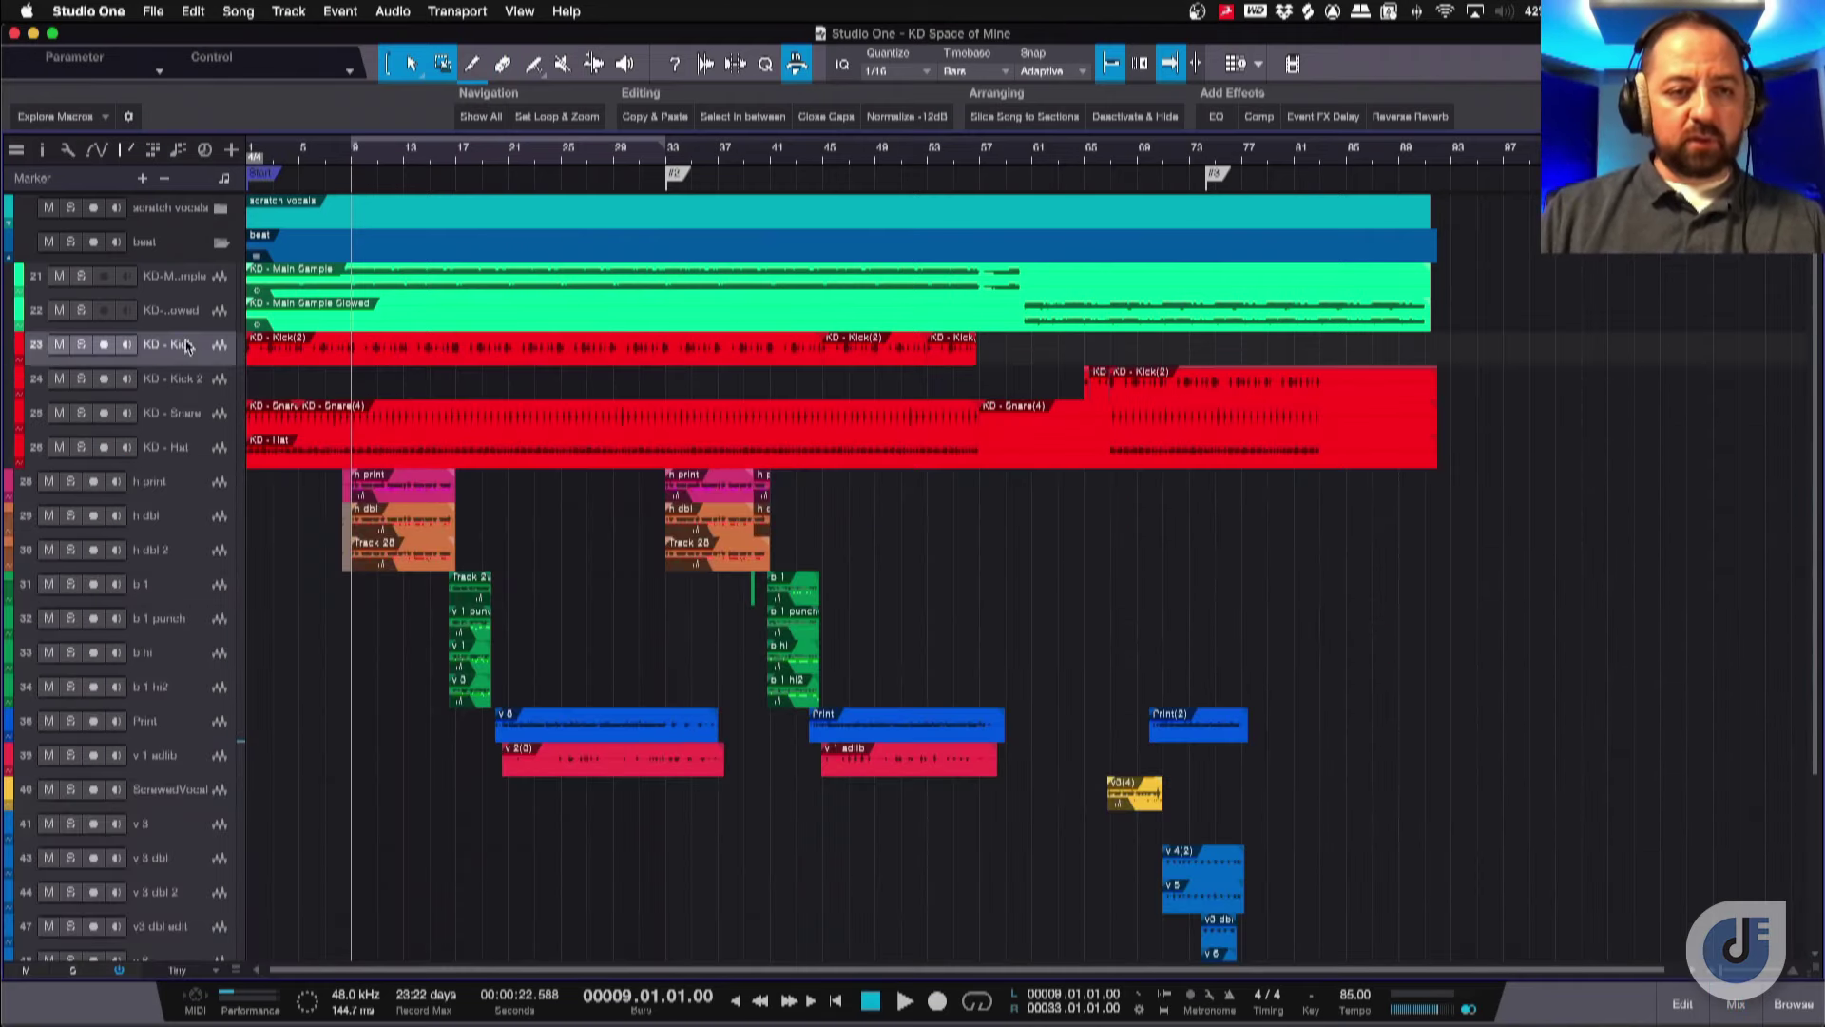
key(F3)
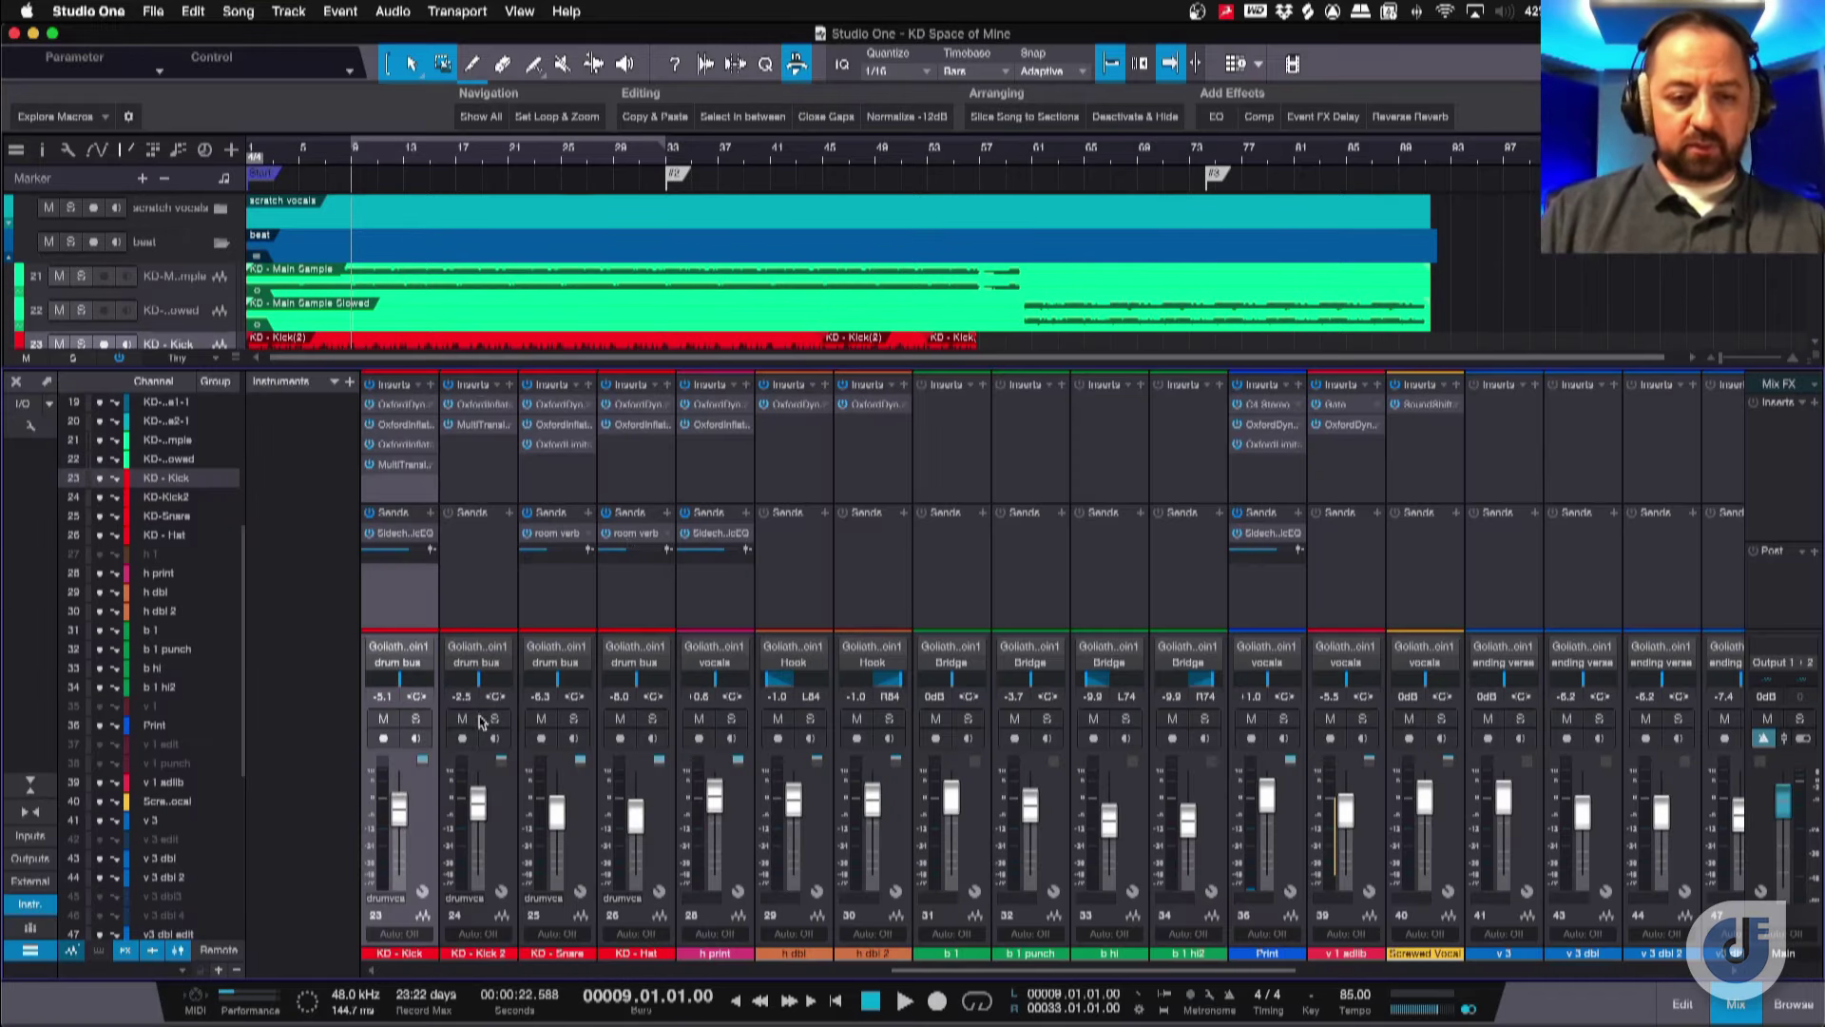
drag(1003, 970, 917, 969)
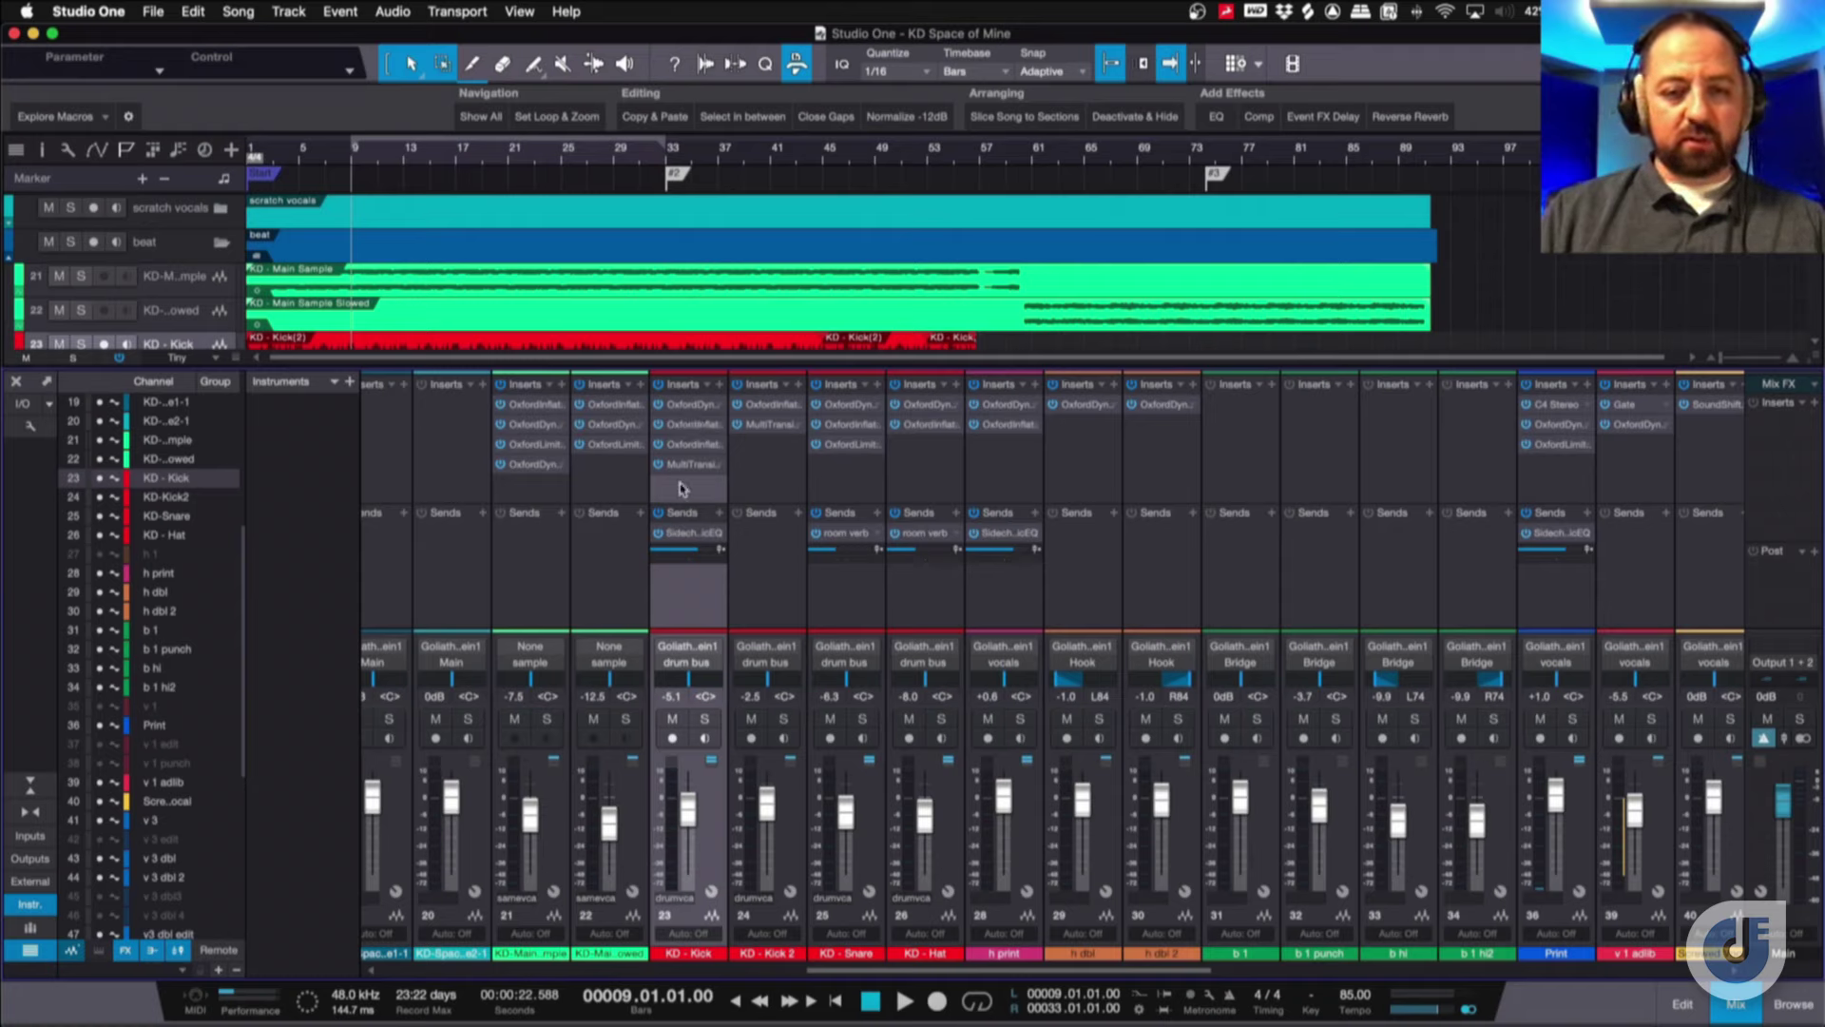
Review the KD - Kick insert list, then bypass all of its insert effects.
click(711, 895)
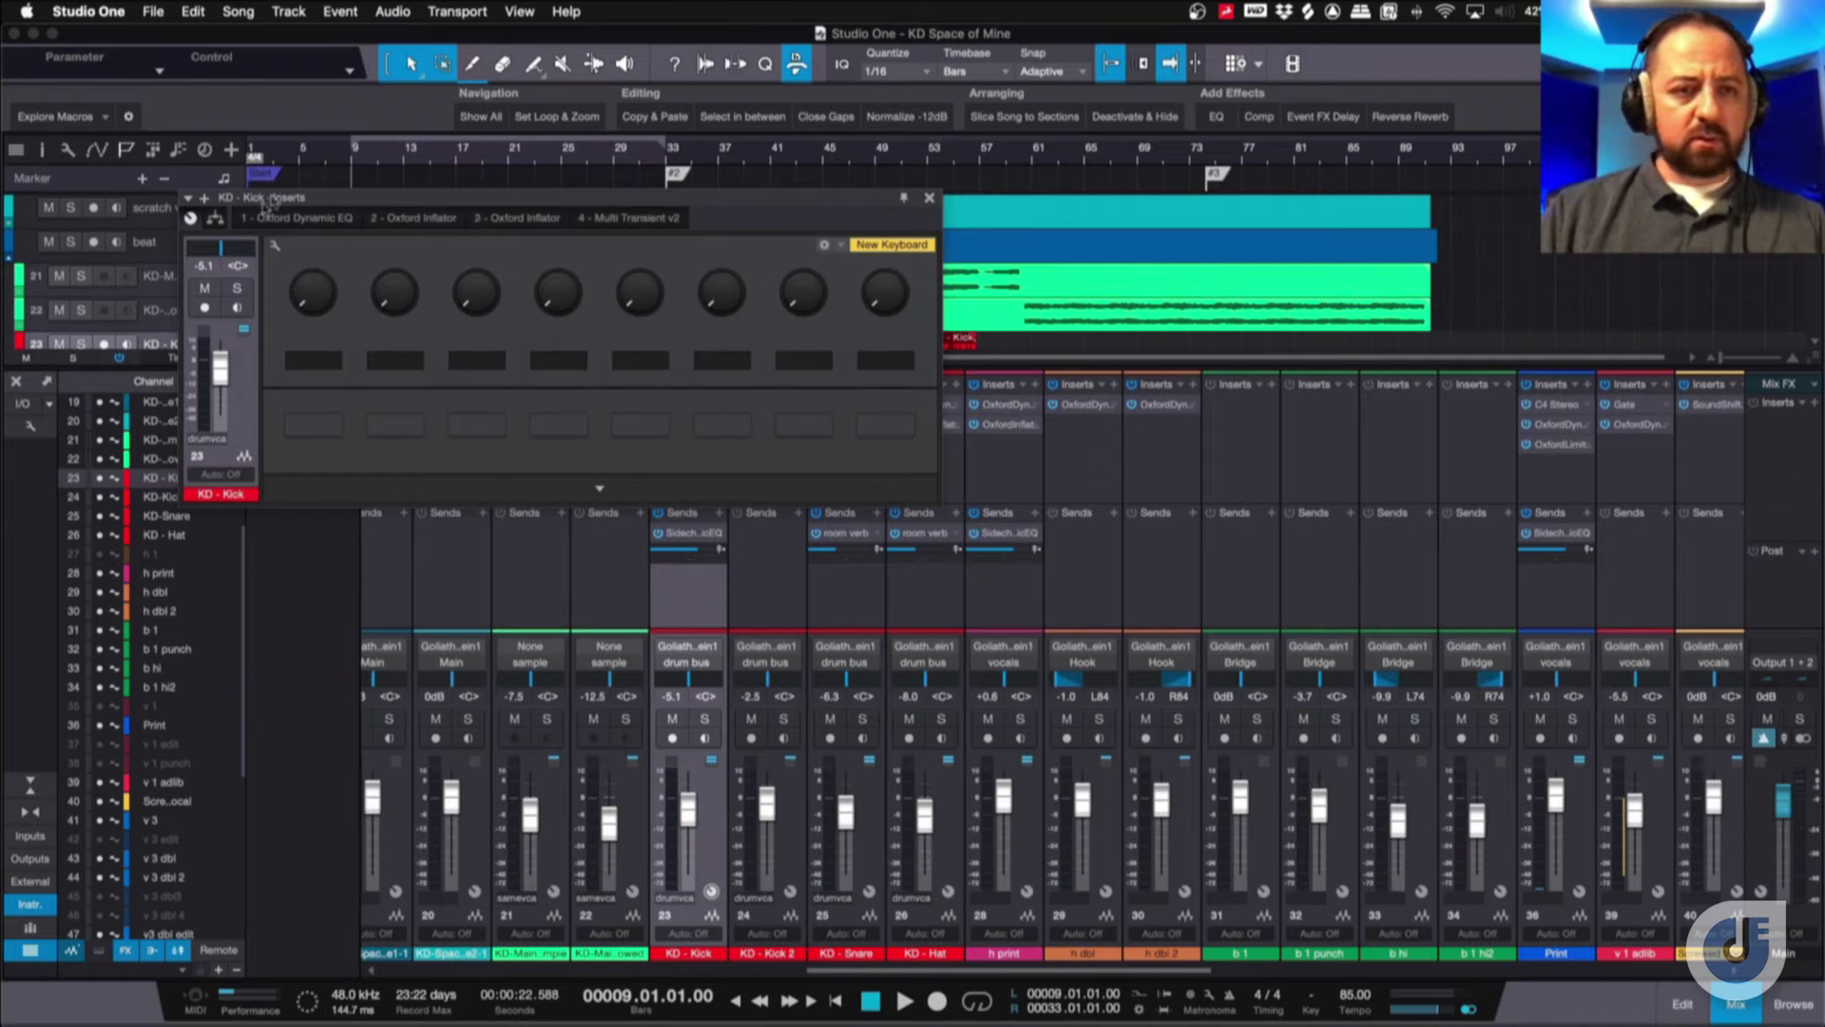
click(219, 219)
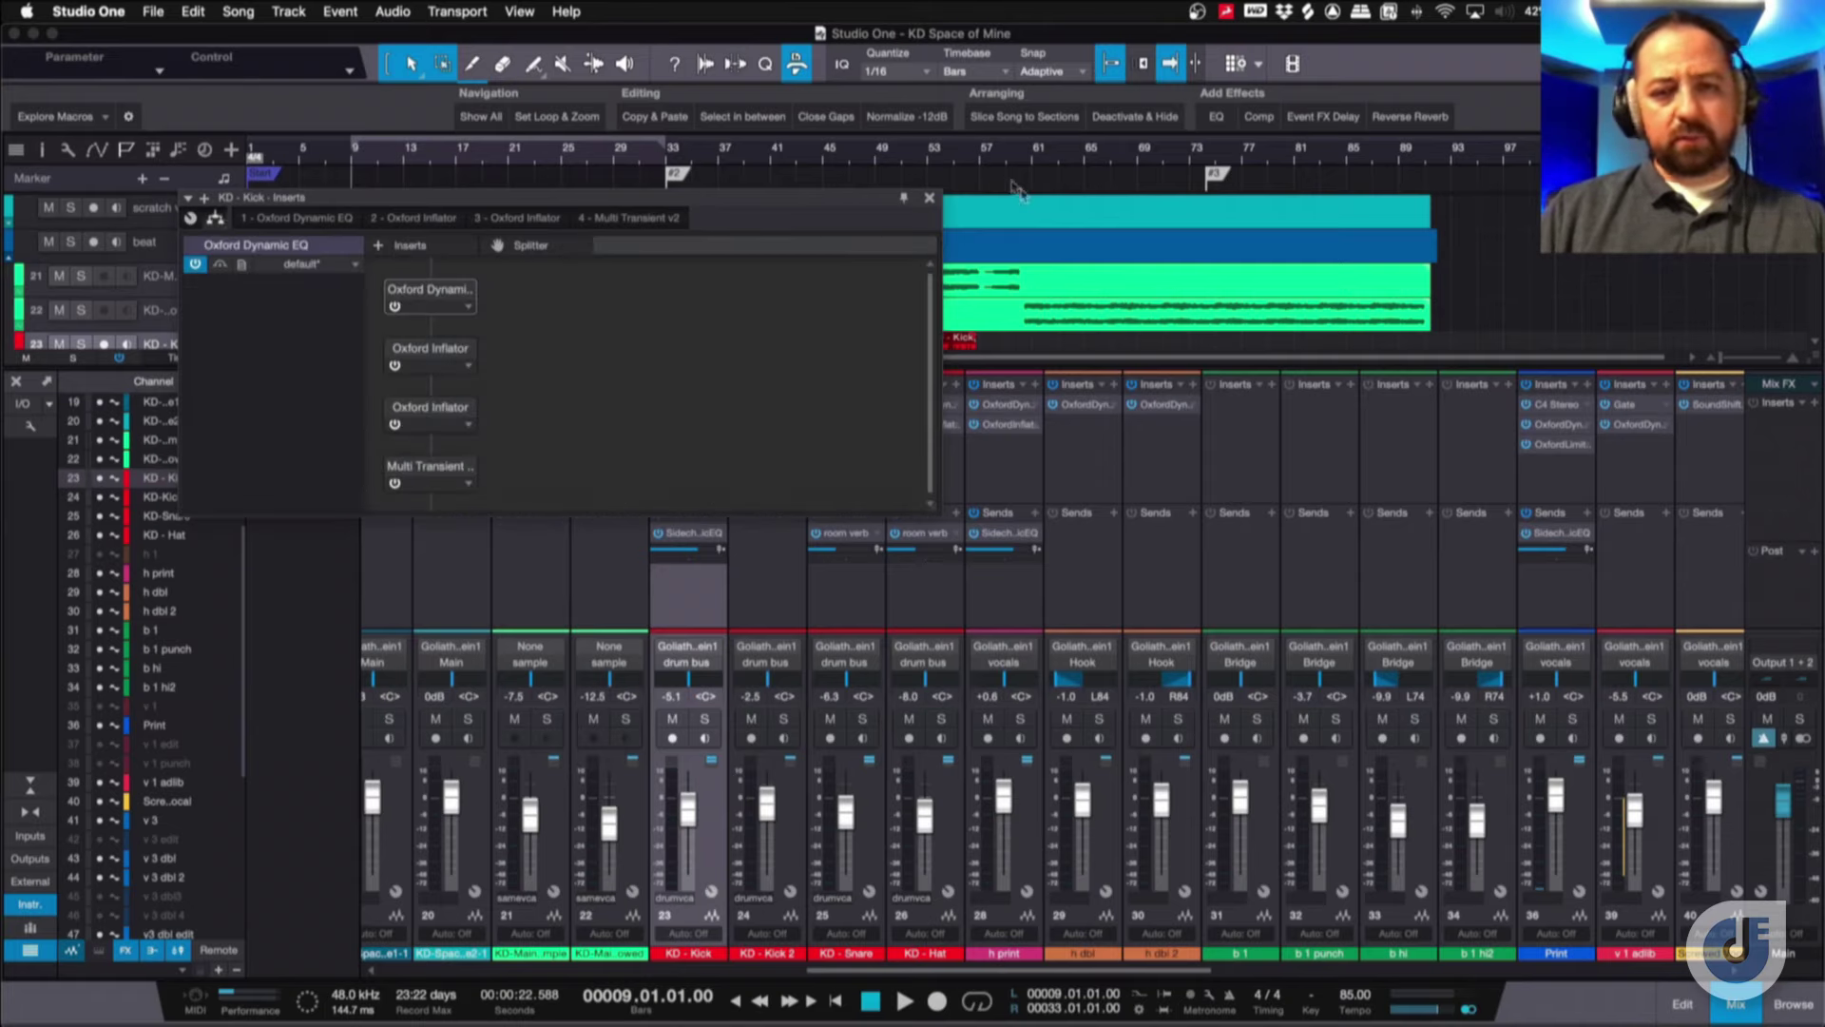
click(930, 198)
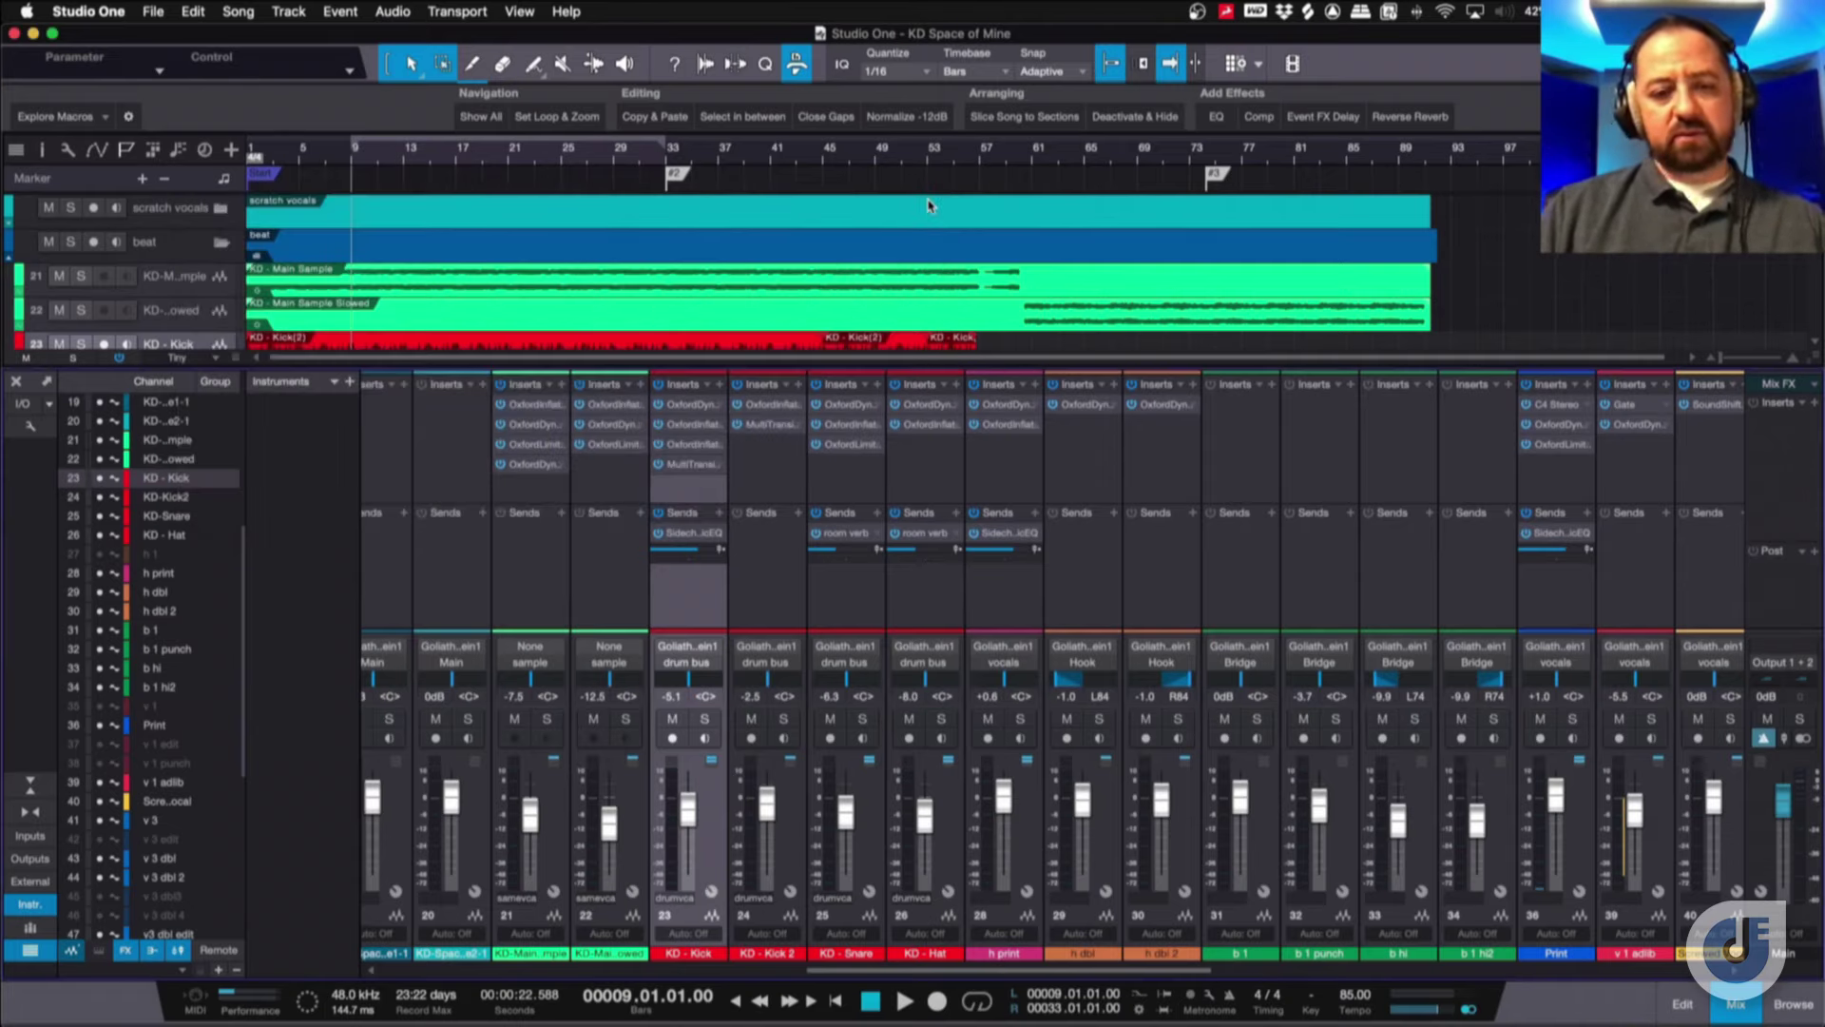
click(659, 384)
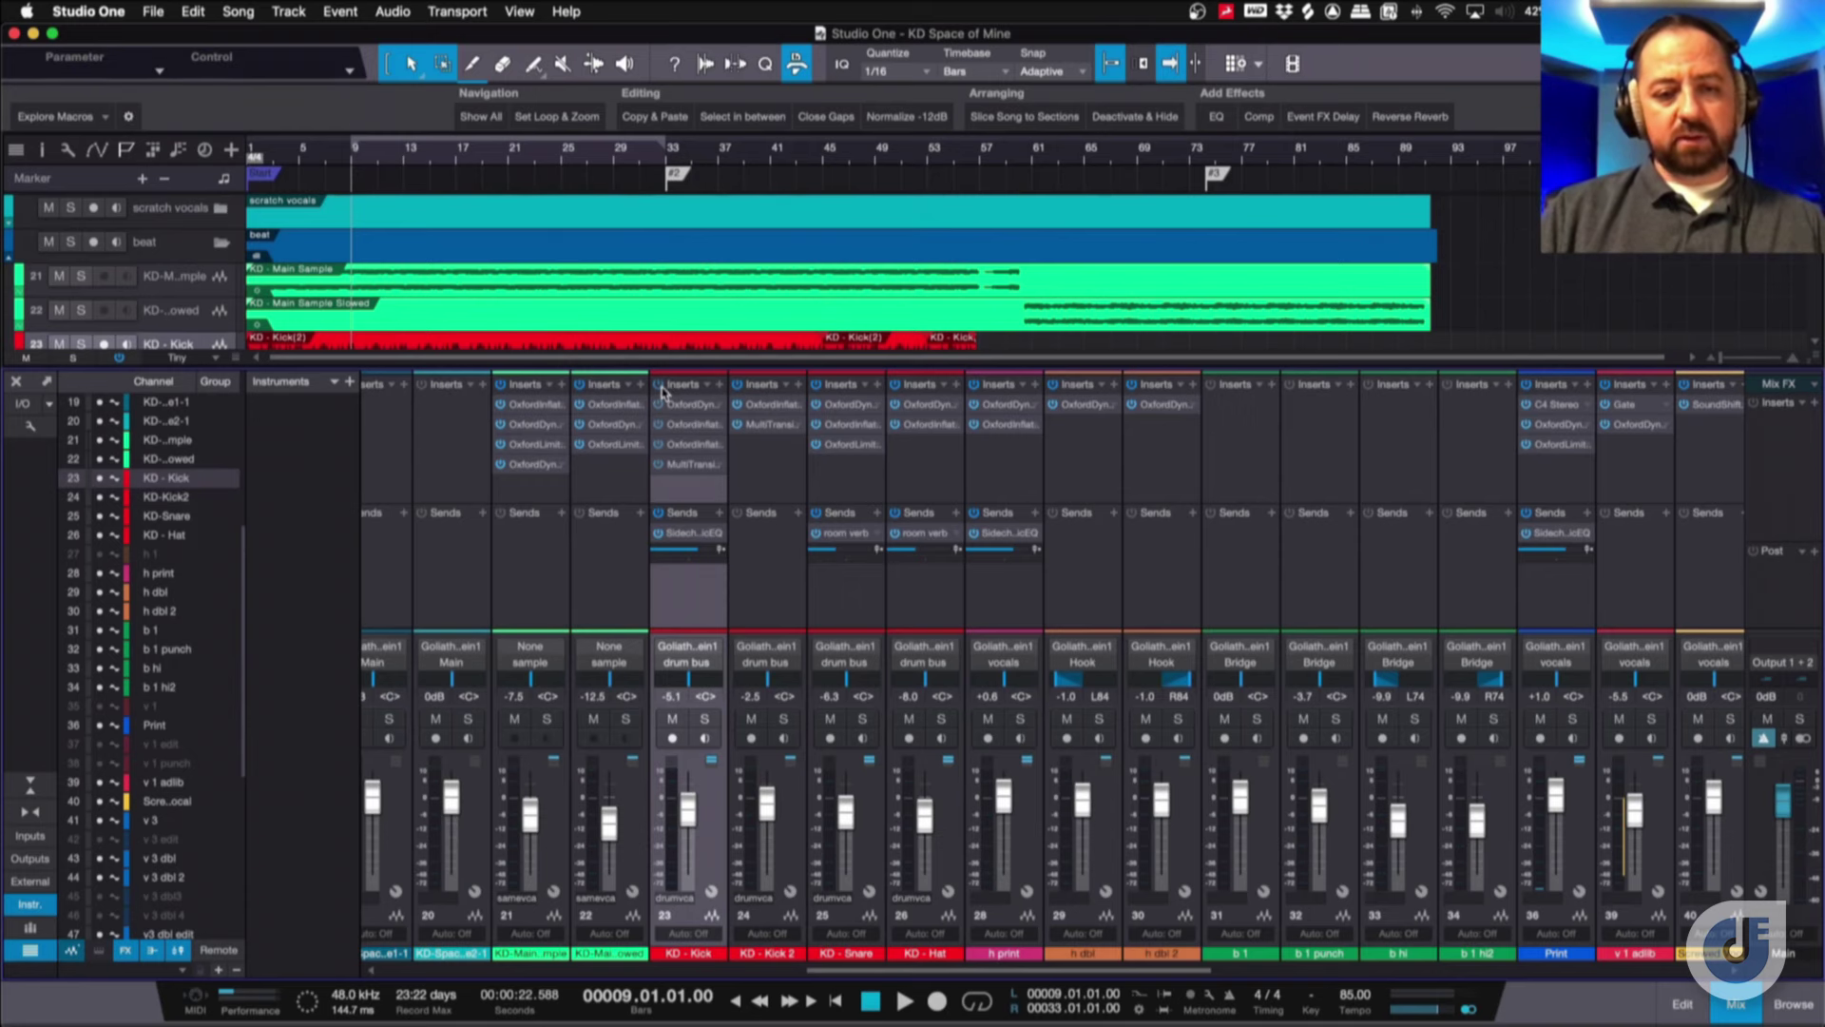
Solo KD - Kick and play it, switching its inserts off and on to compare.
click(704, 719)
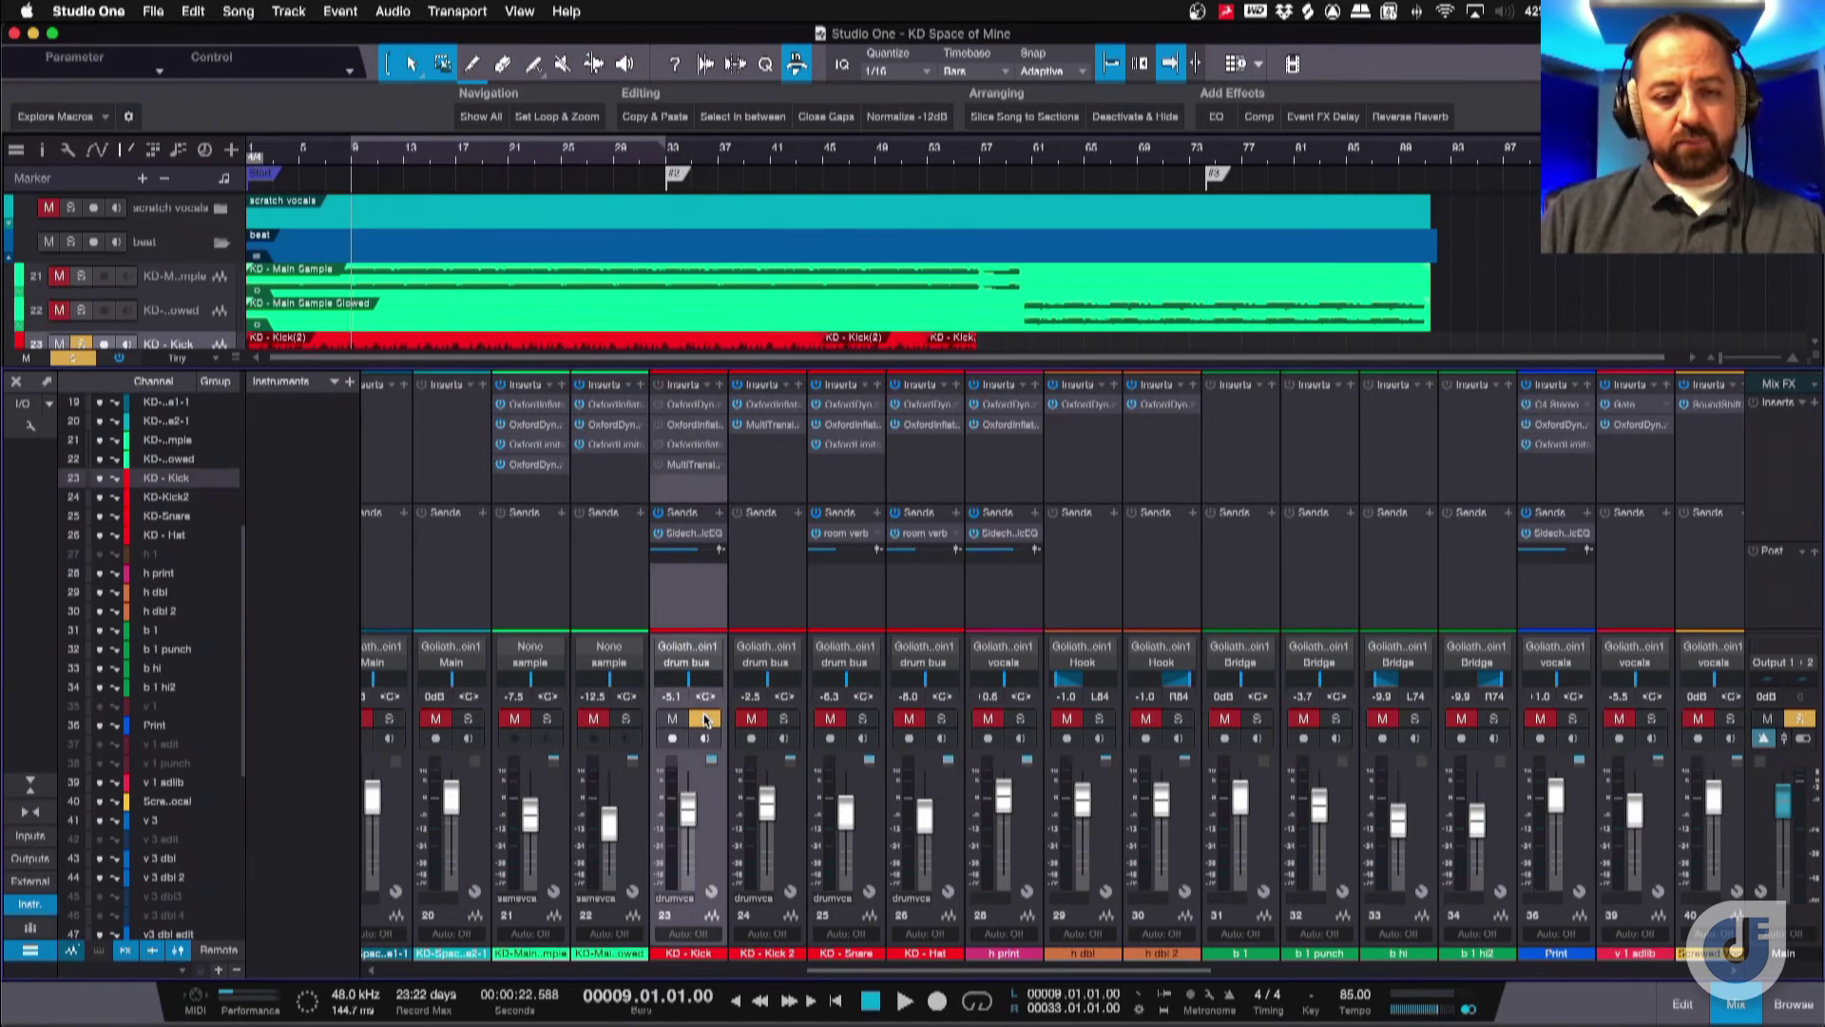
key(space)
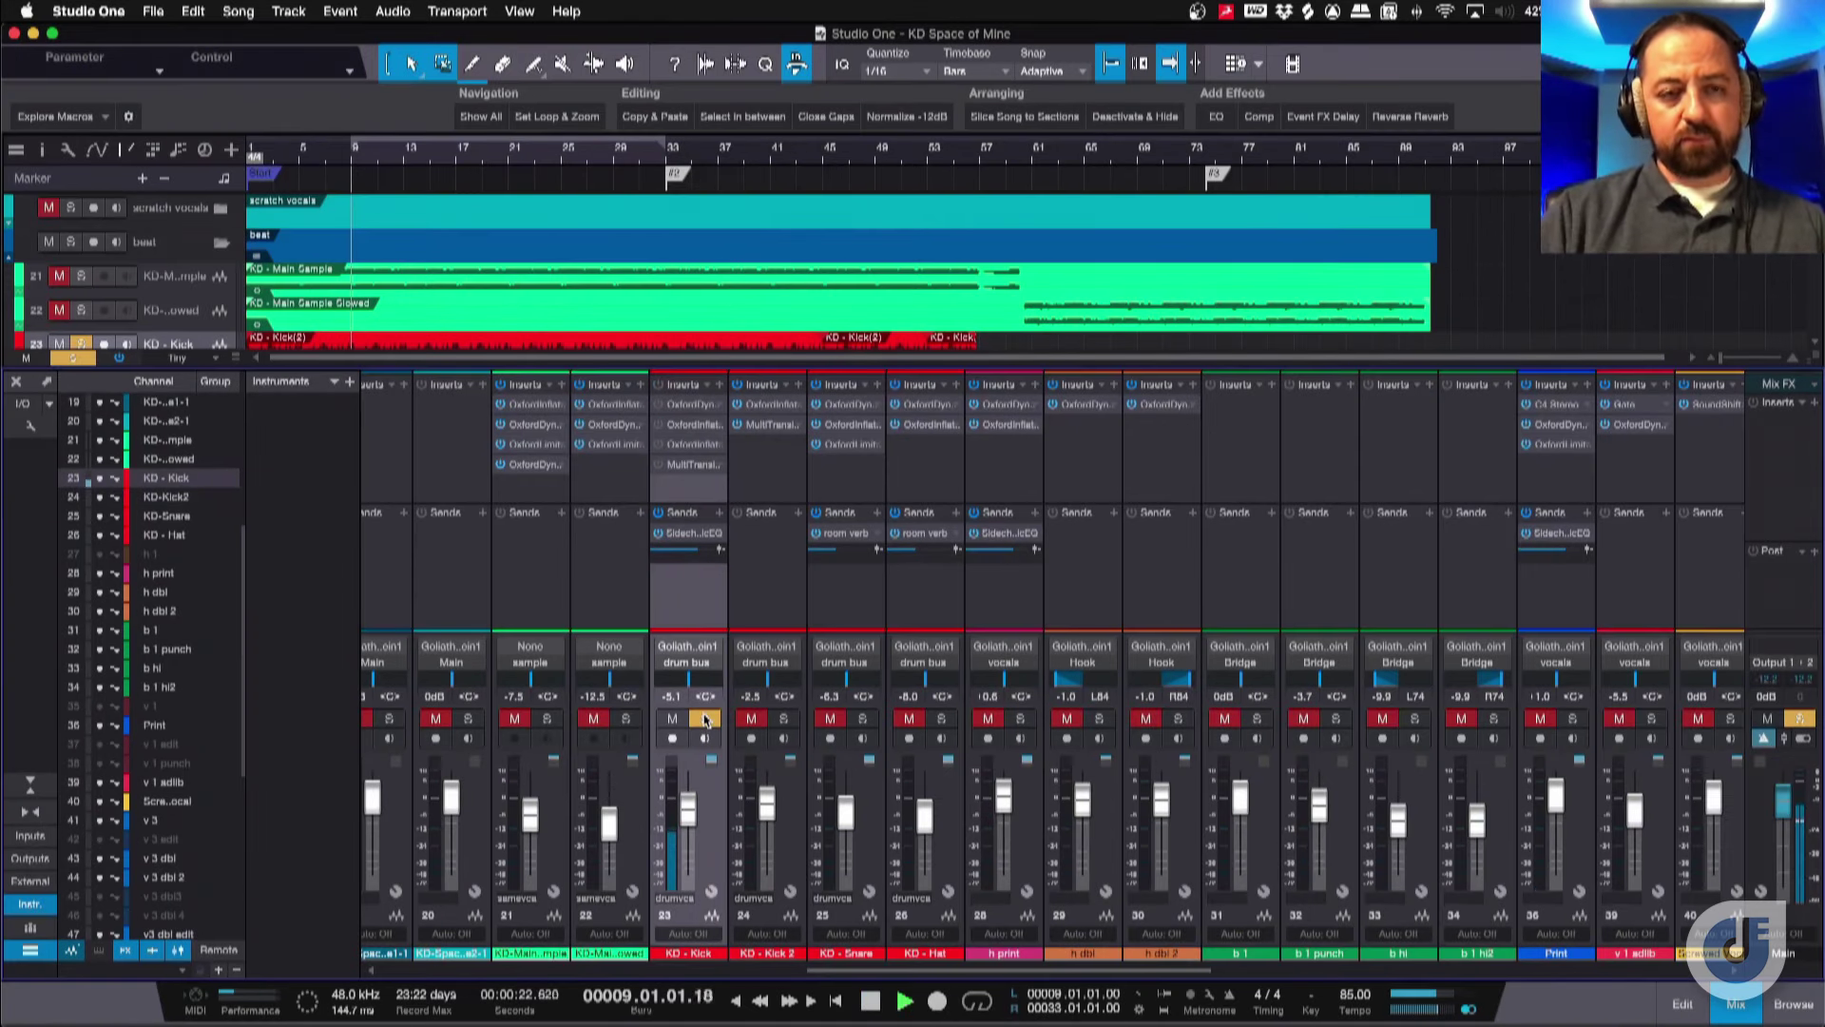
click(658, 384)
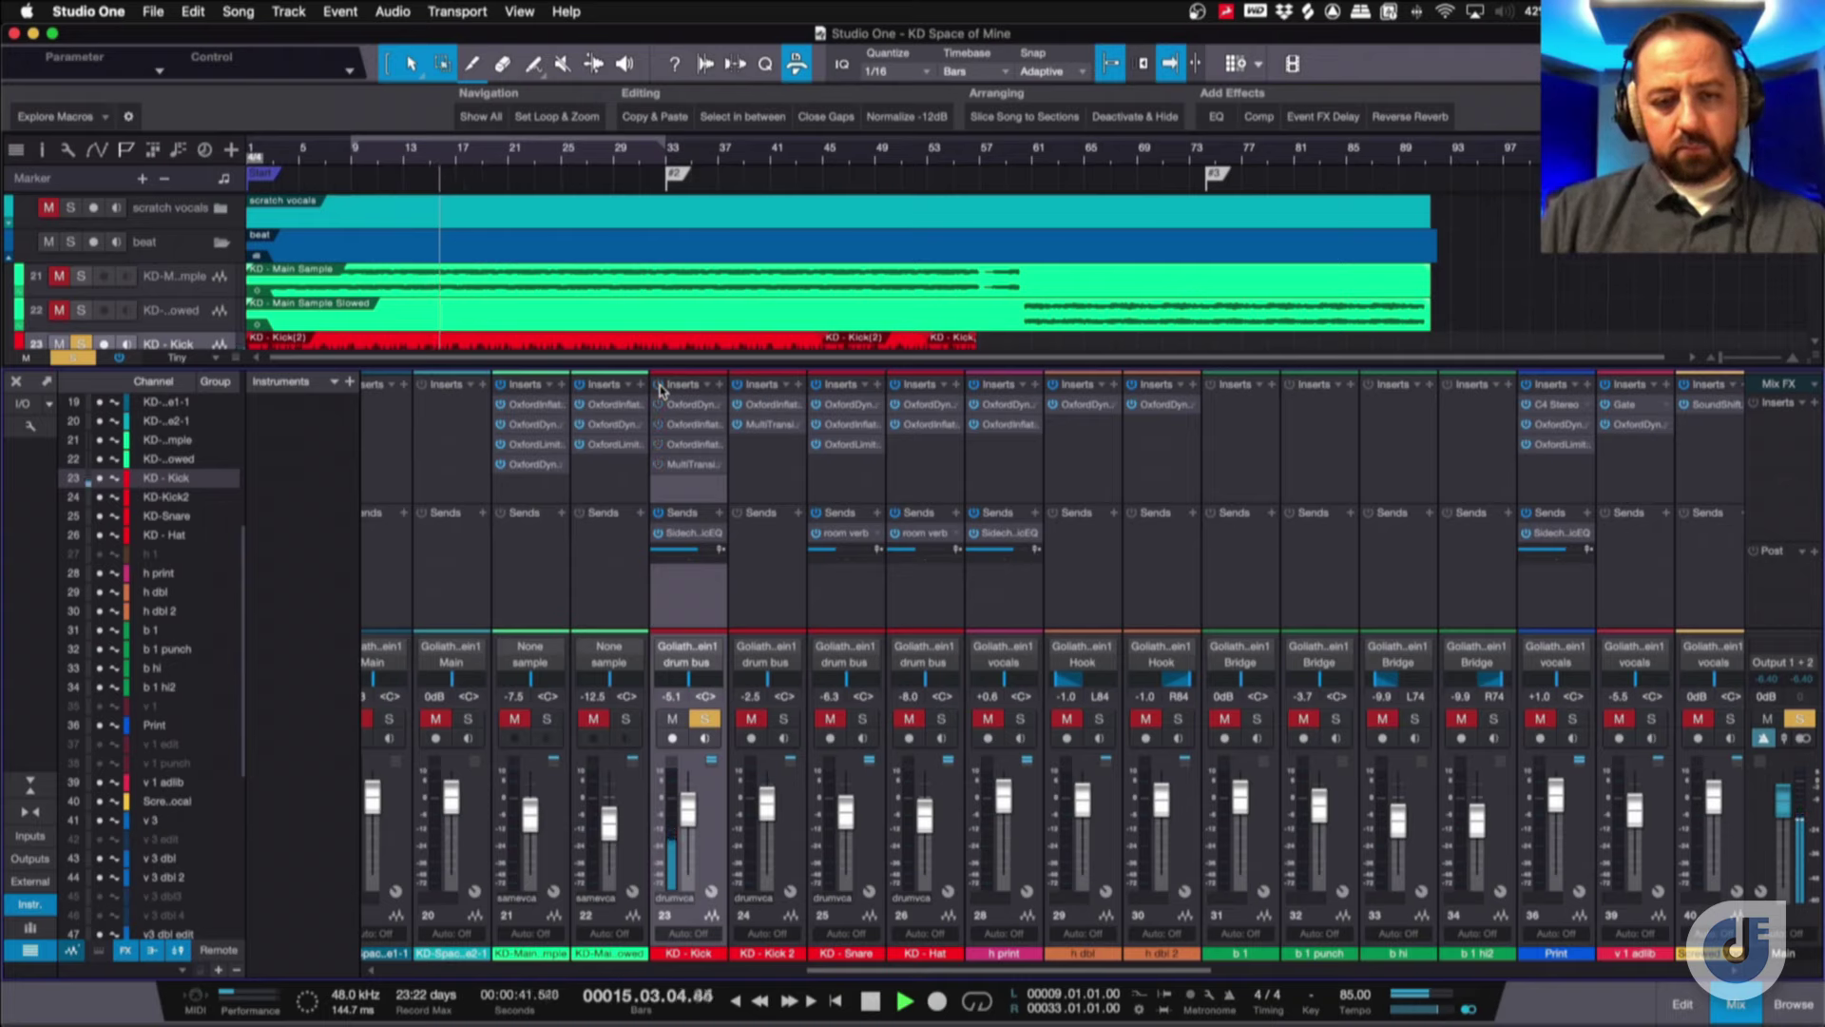
click(658, 384)
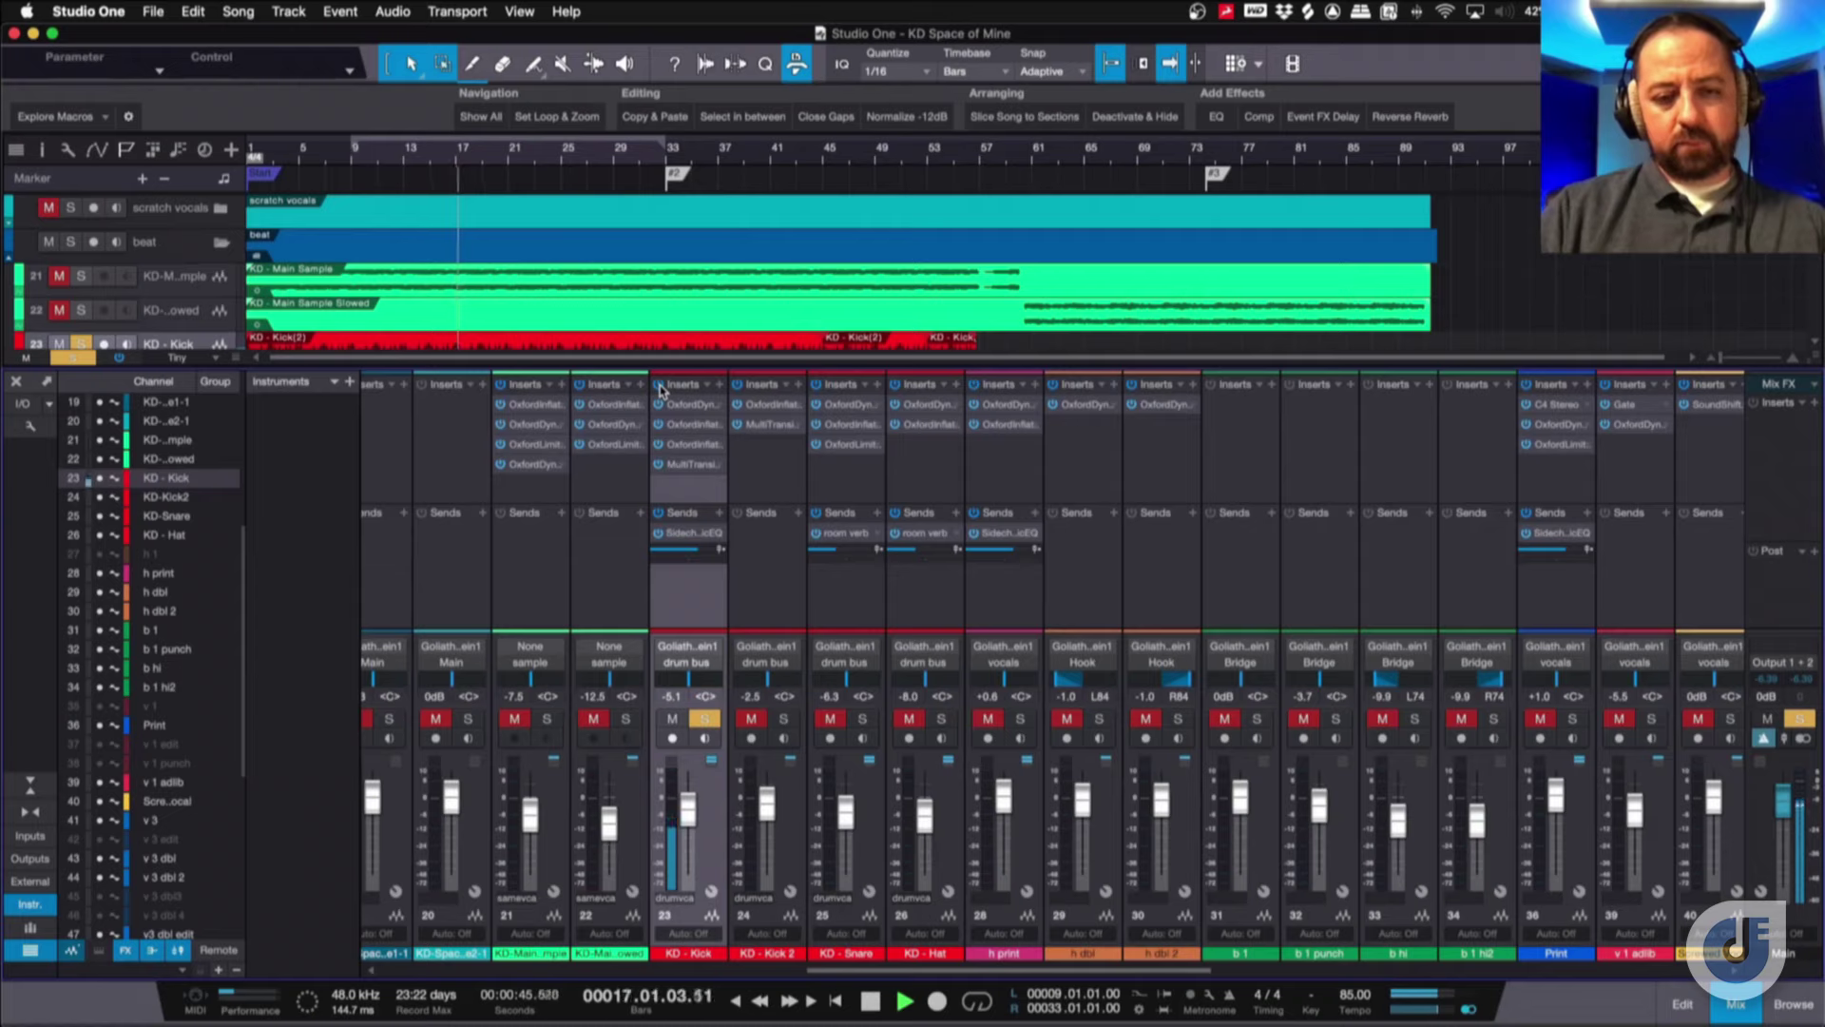
key(space)
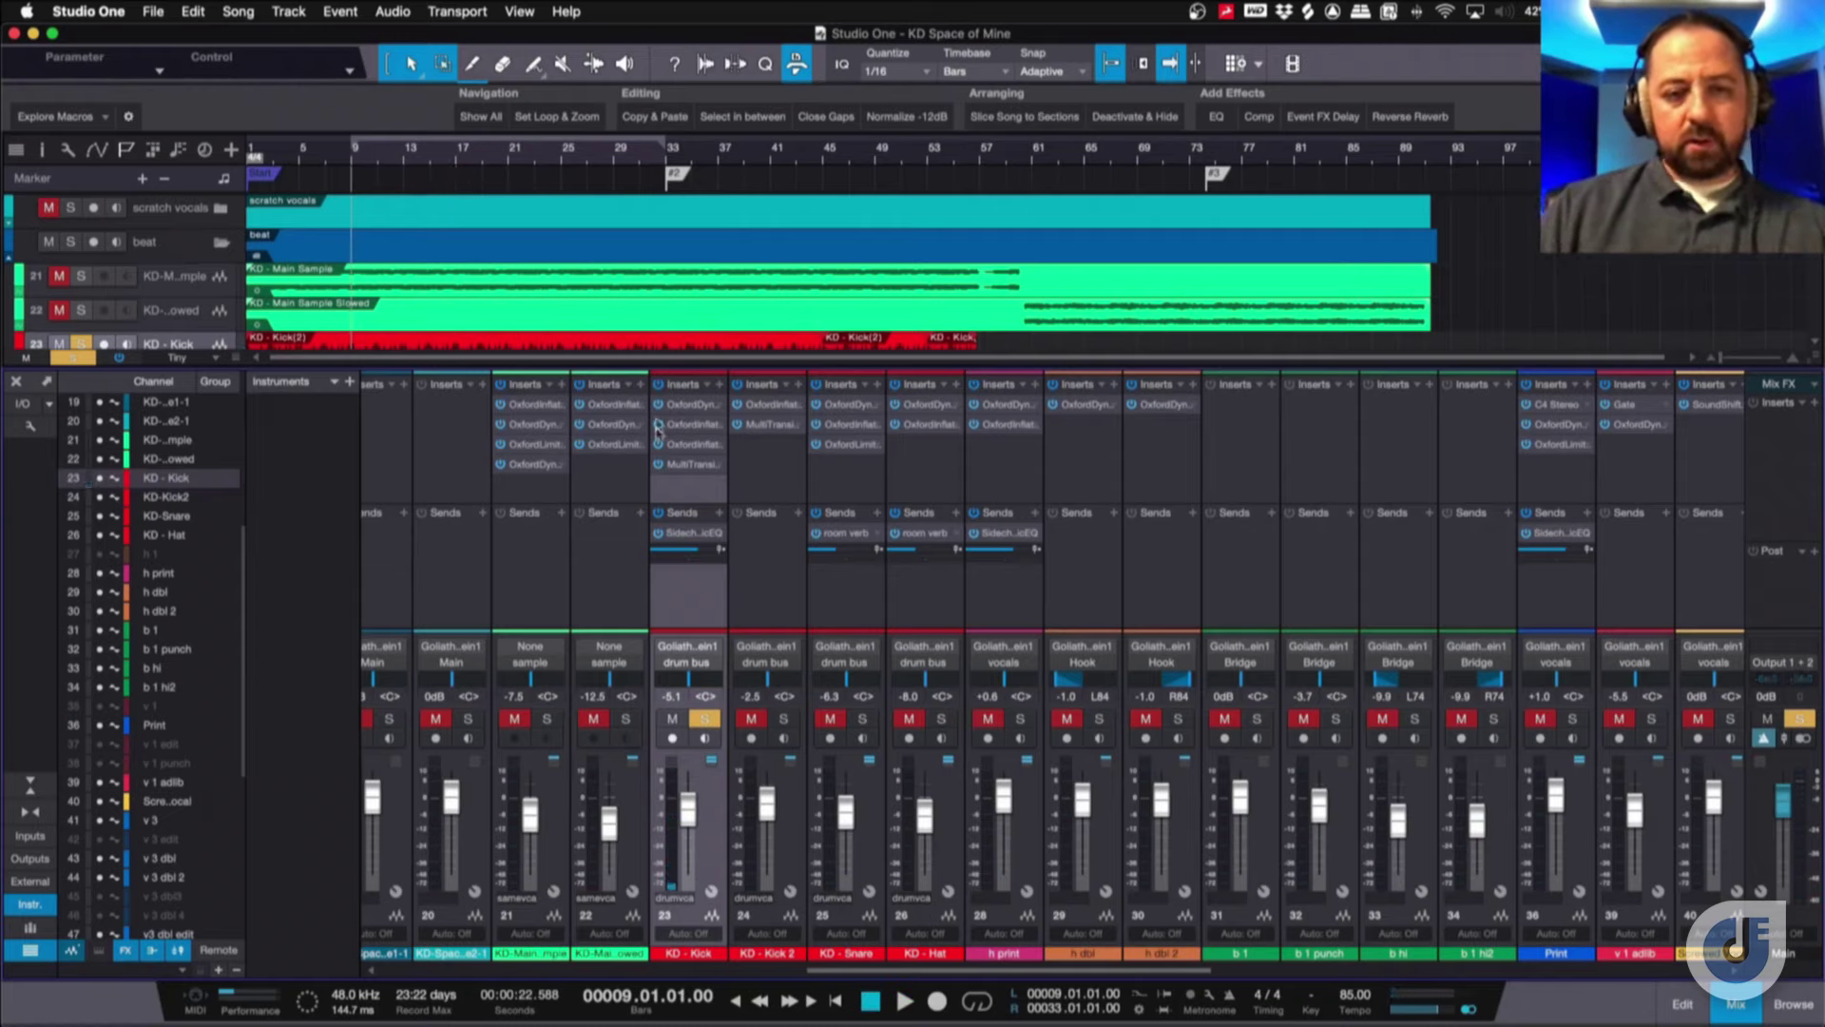
click(691, 409)
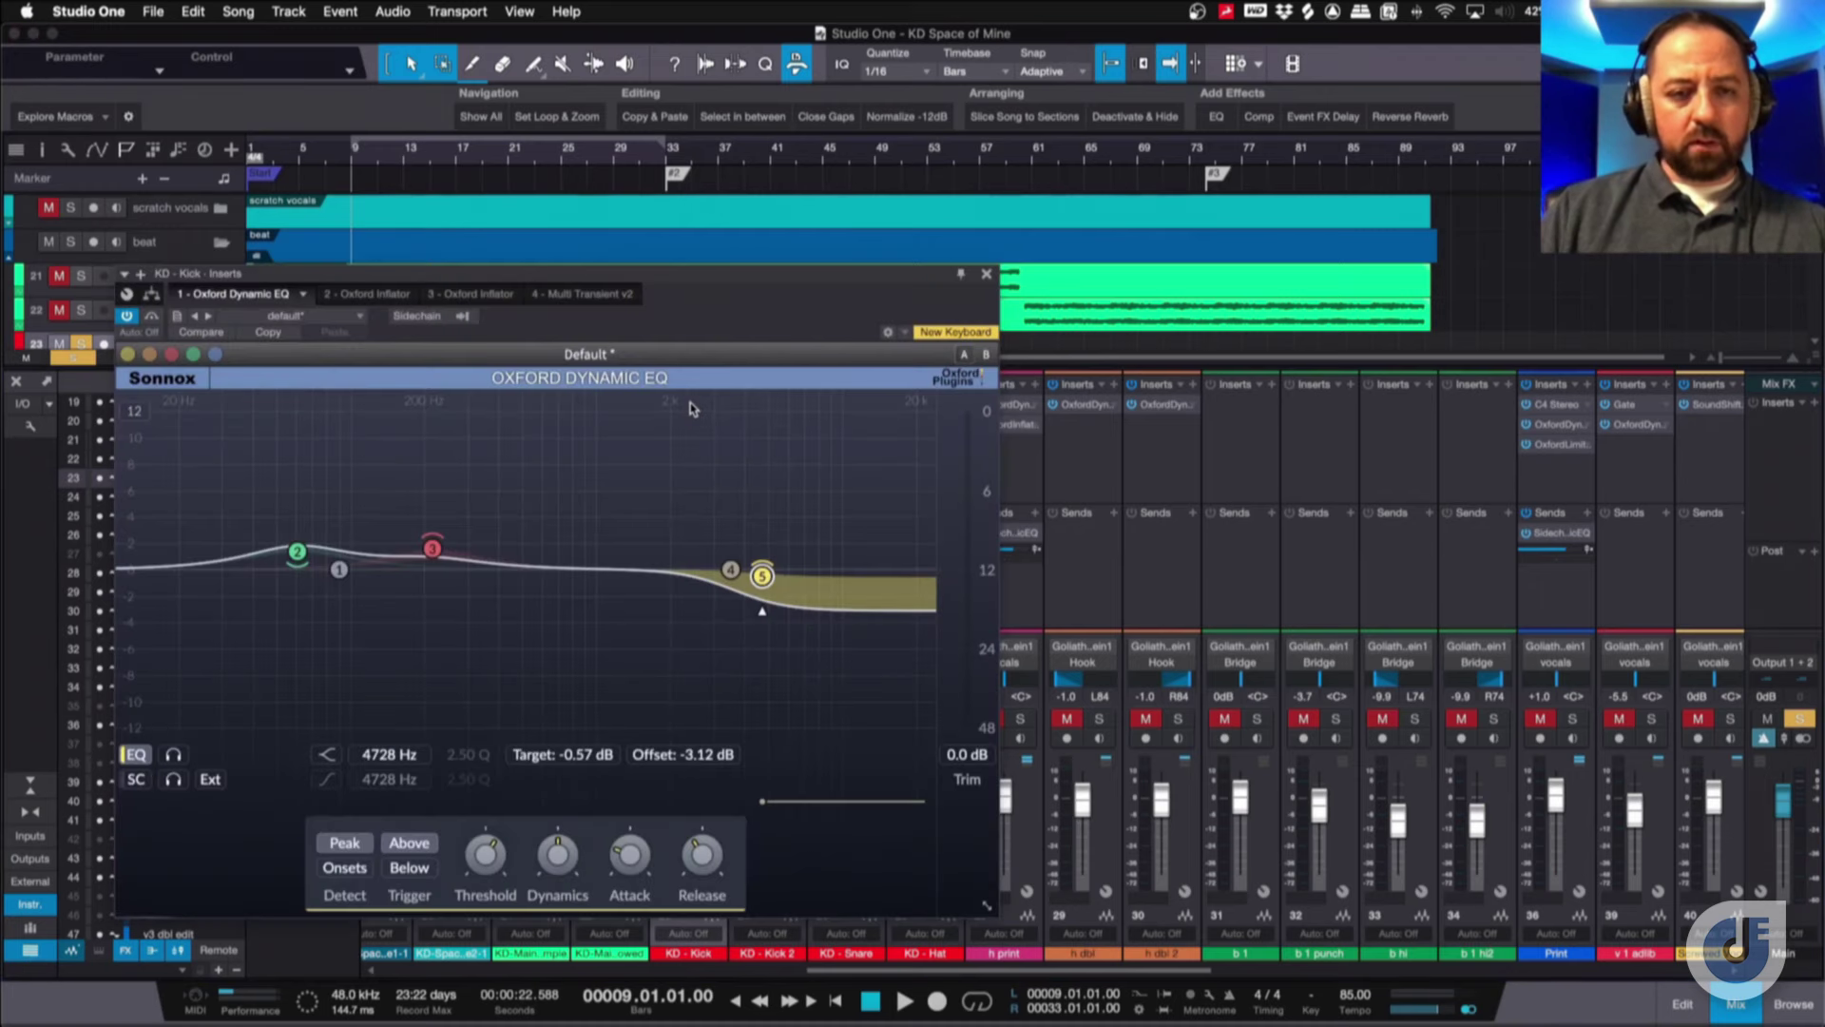
Nudge the Dynamic EQ band 5 high cut, inspect bands 2 and 3, and audition the kick.
drag(644, 282, 684, 126)
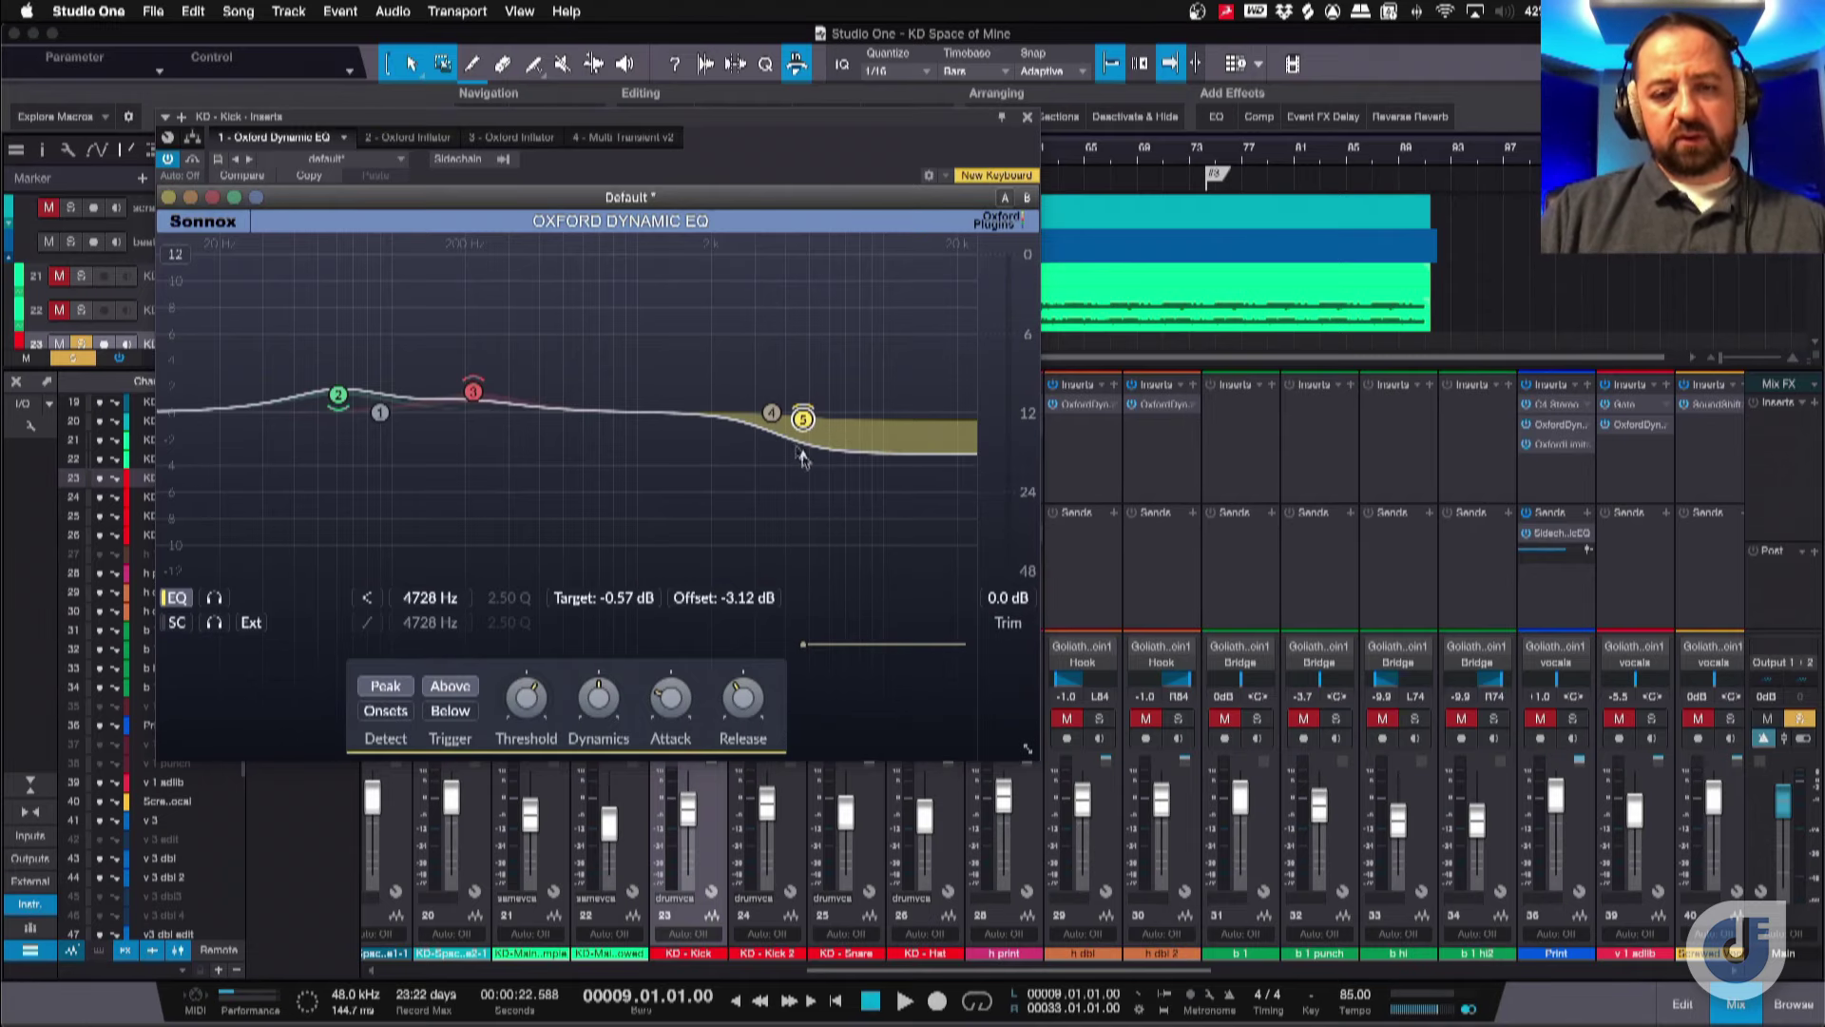
drag(803, 454, 803, 455)
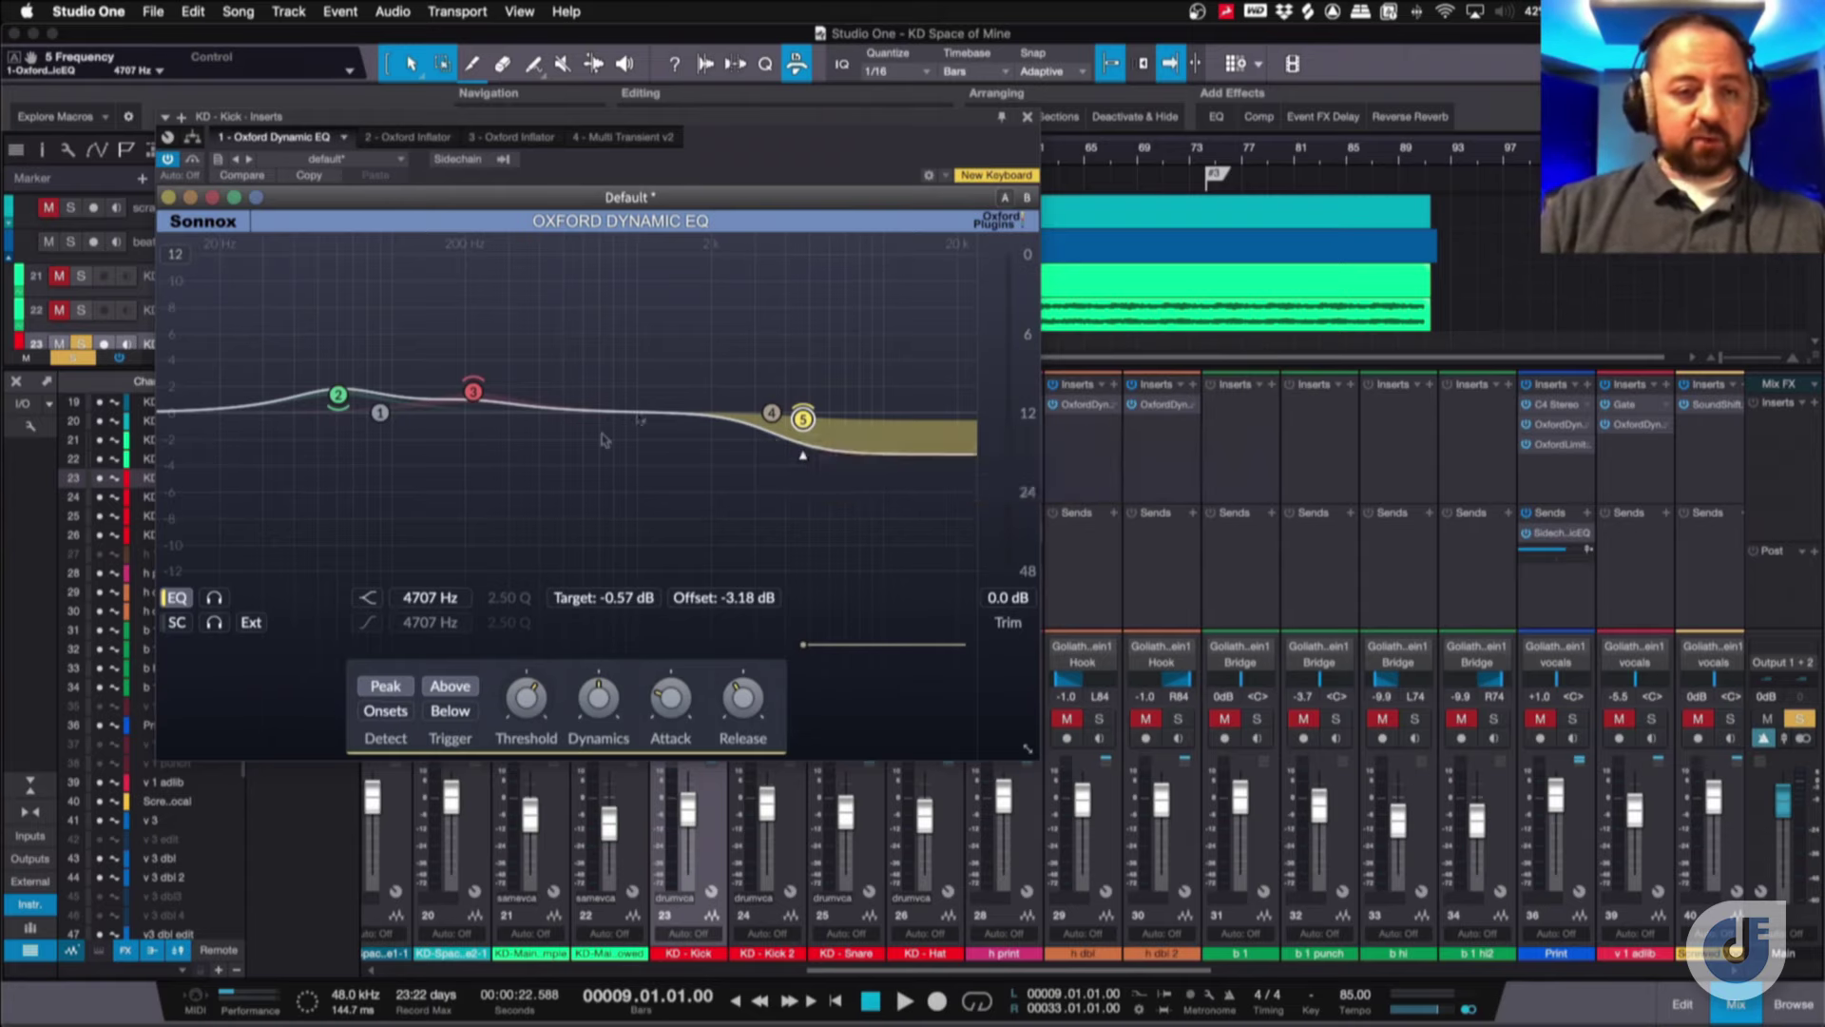
click(473, 390)
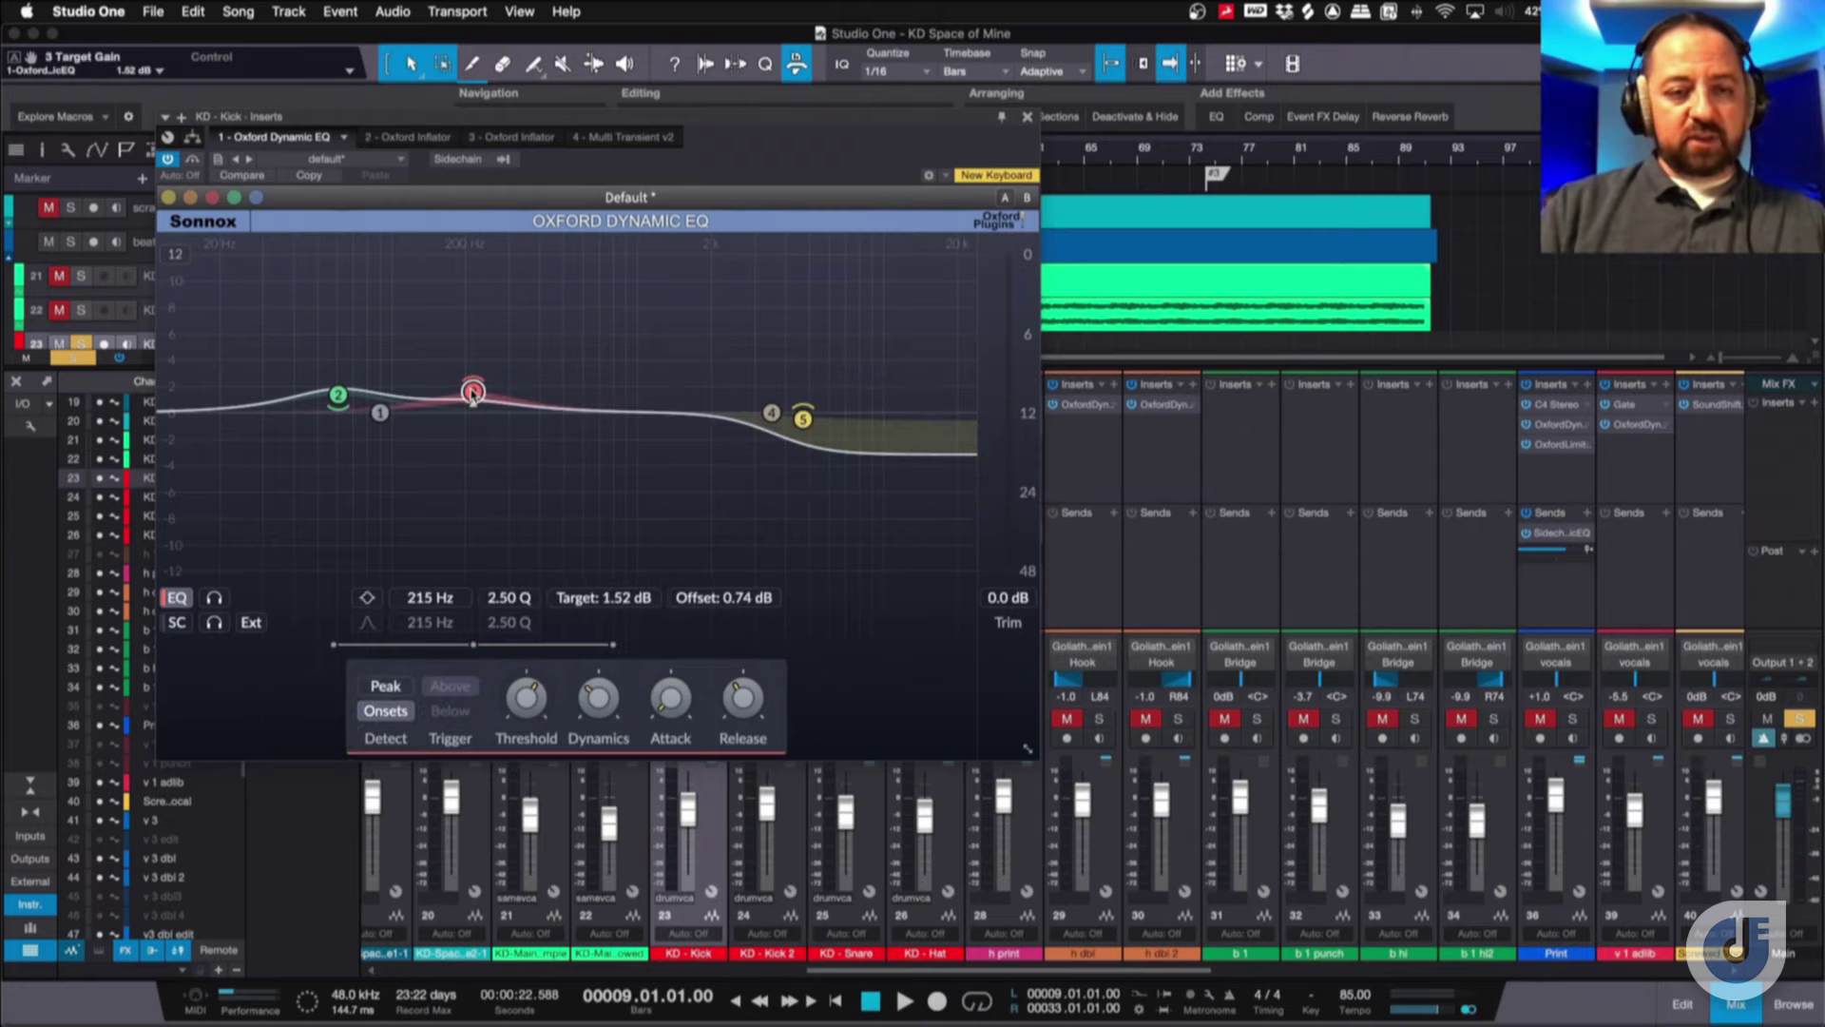
click(338, 395)
click(472, 392)
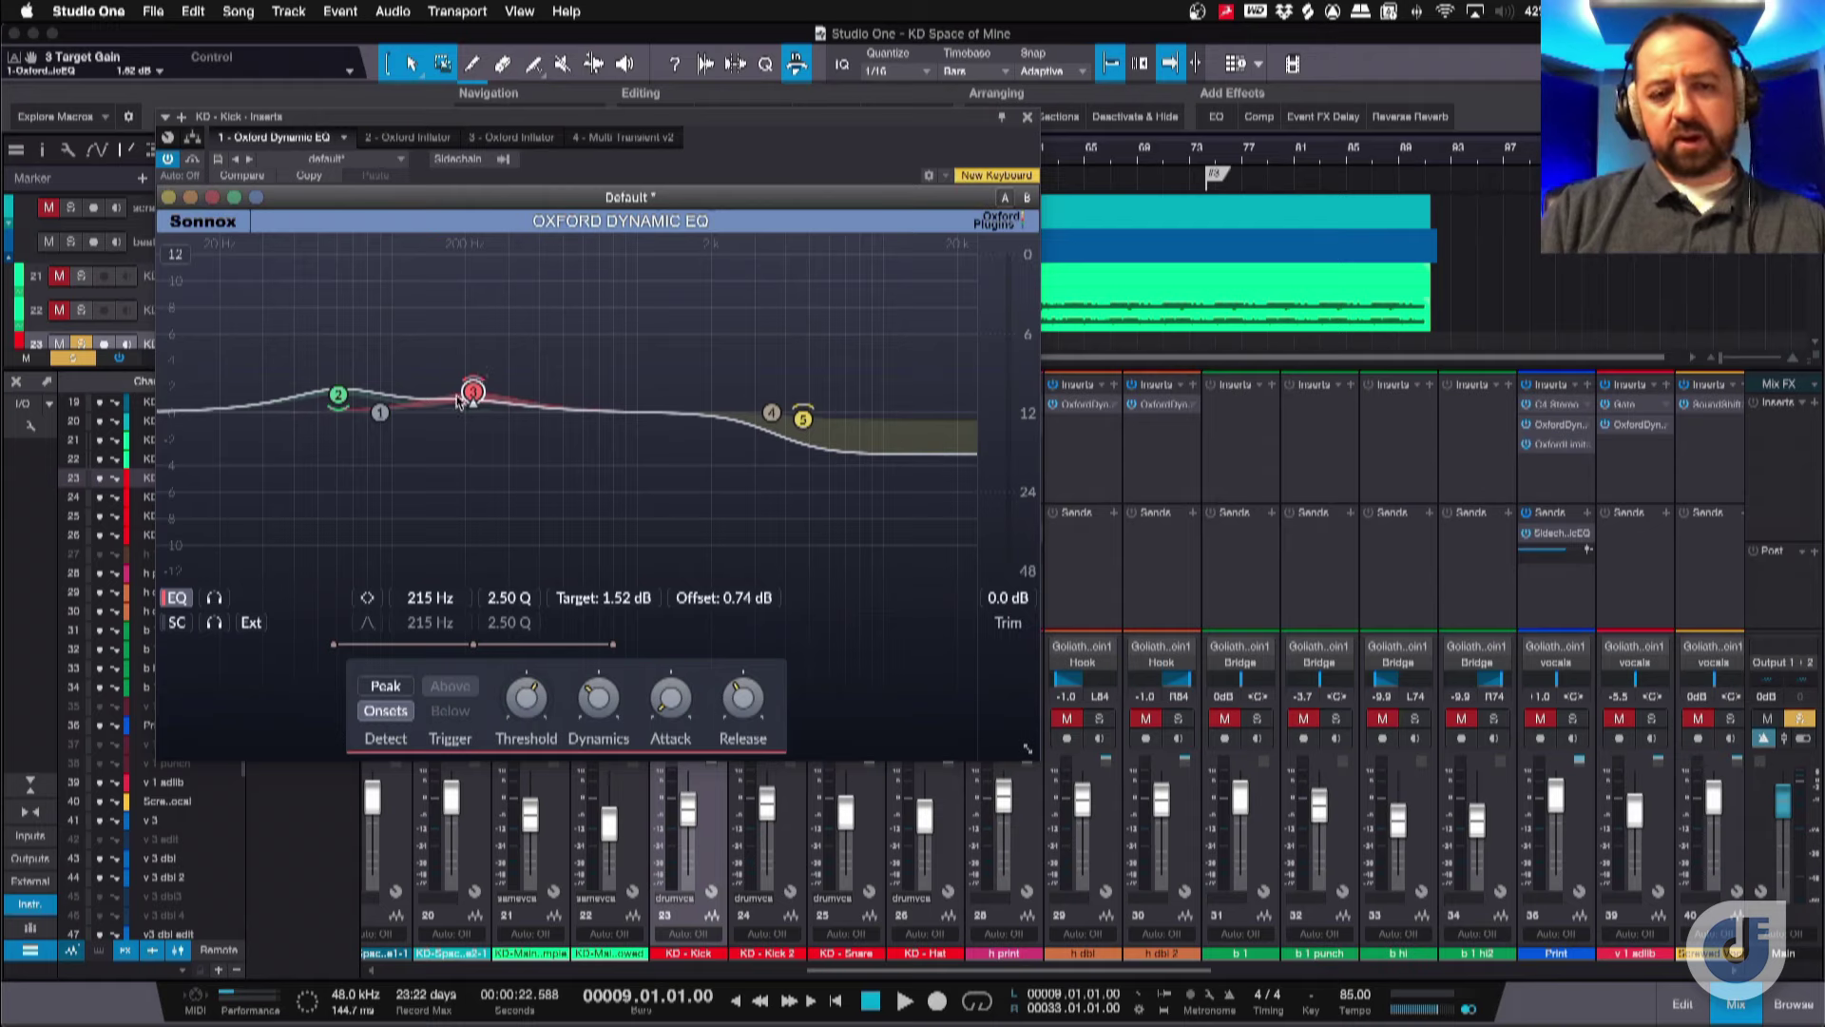
key(space)
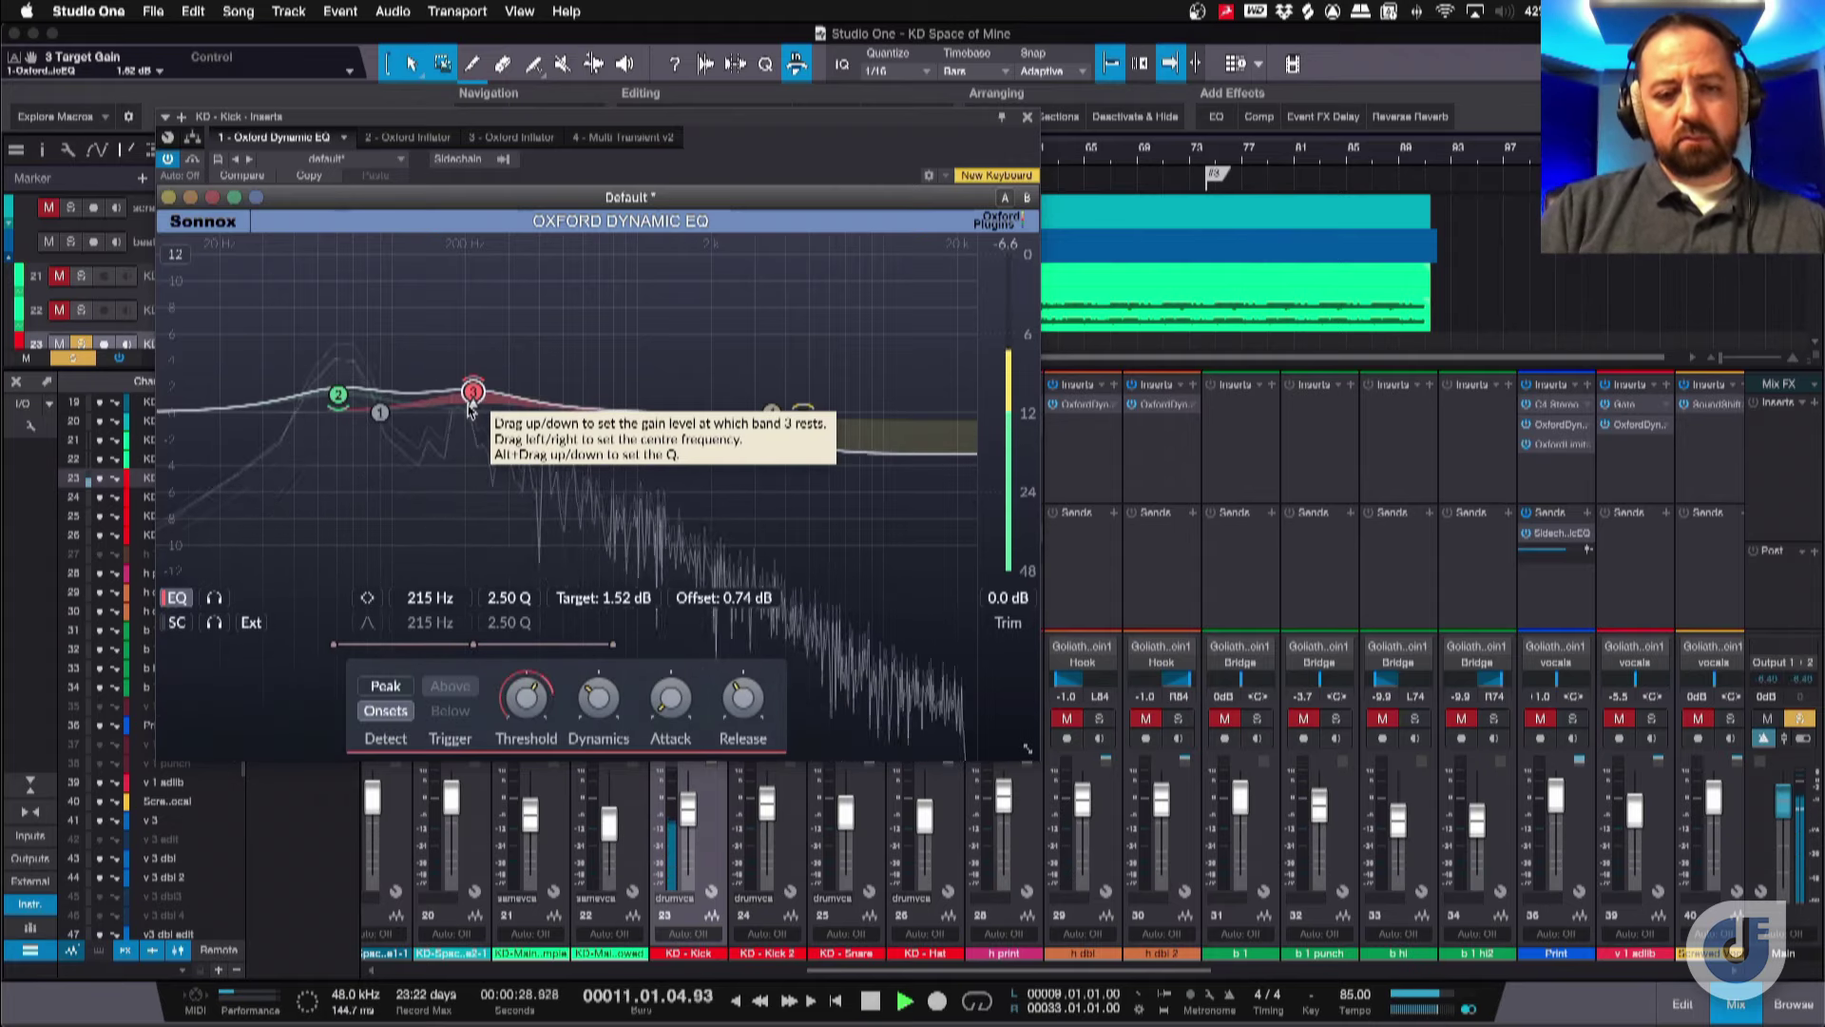
key(space)
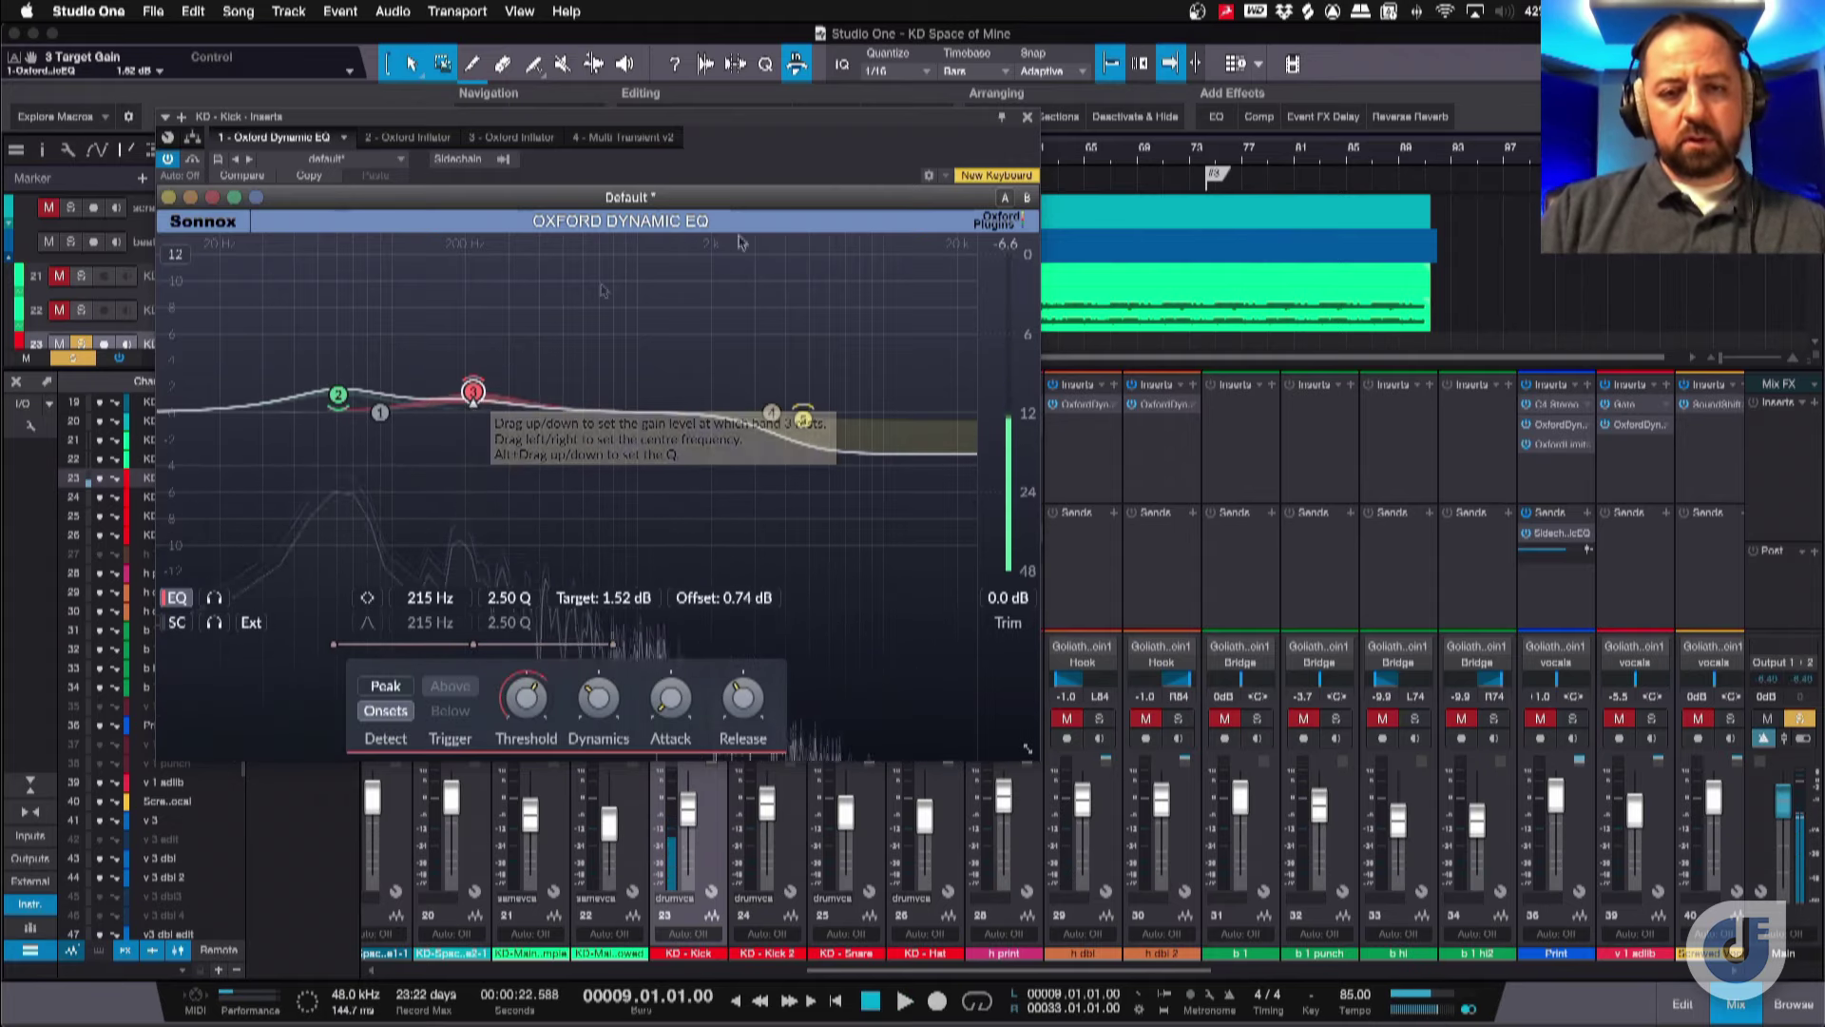
Open the kick's Oxford Inflator and A/B it with bypass during playback.
click(1033, 118)
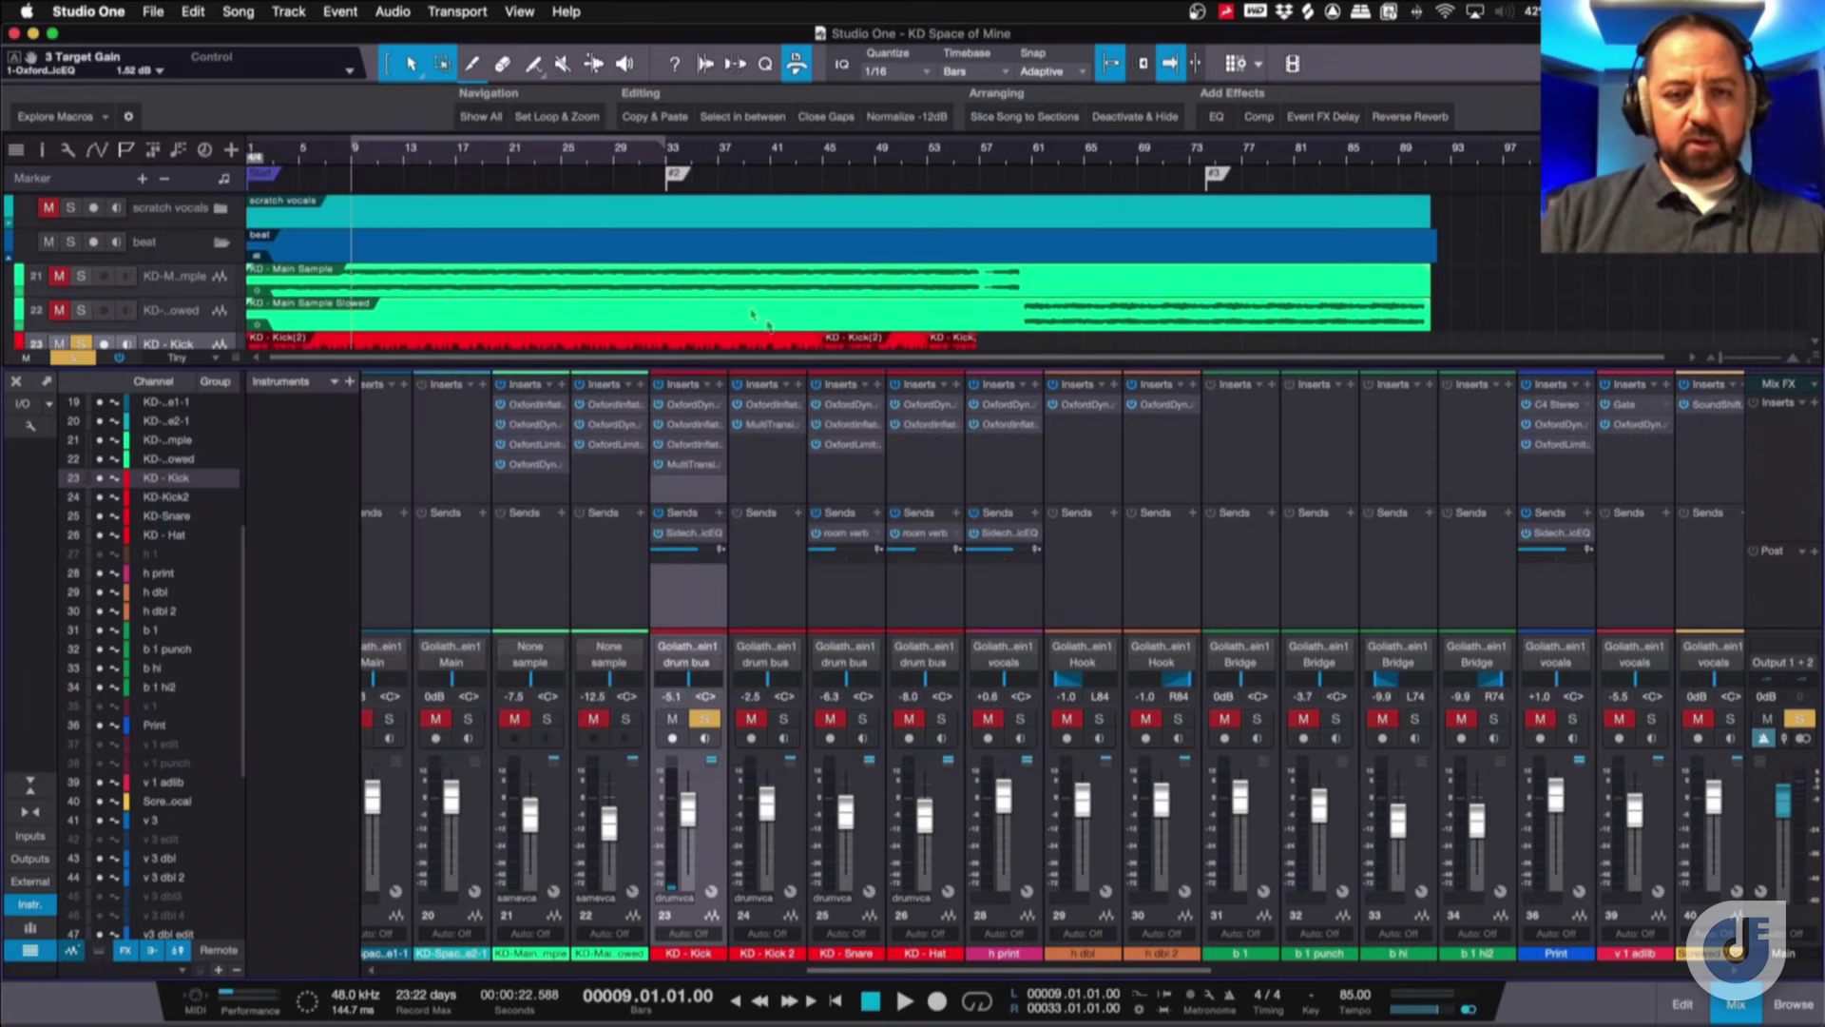
click(699, 425)
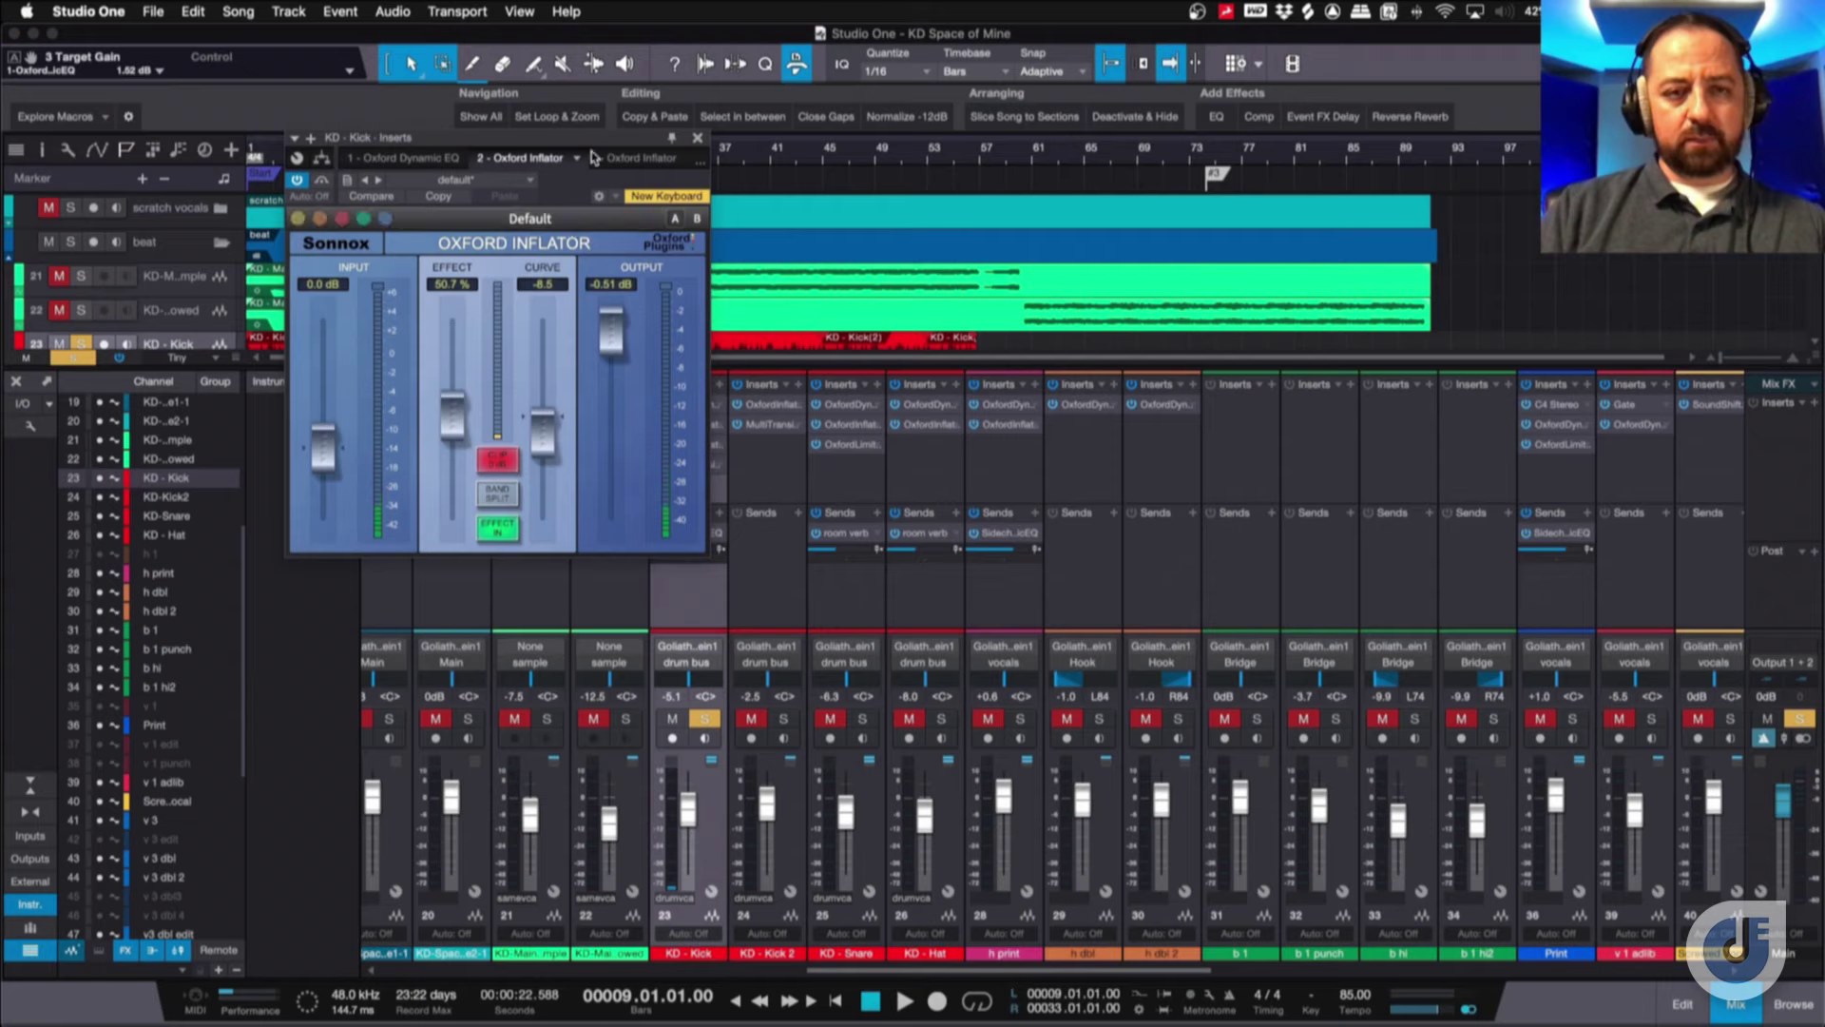
drag(597, 139, 458, 140)
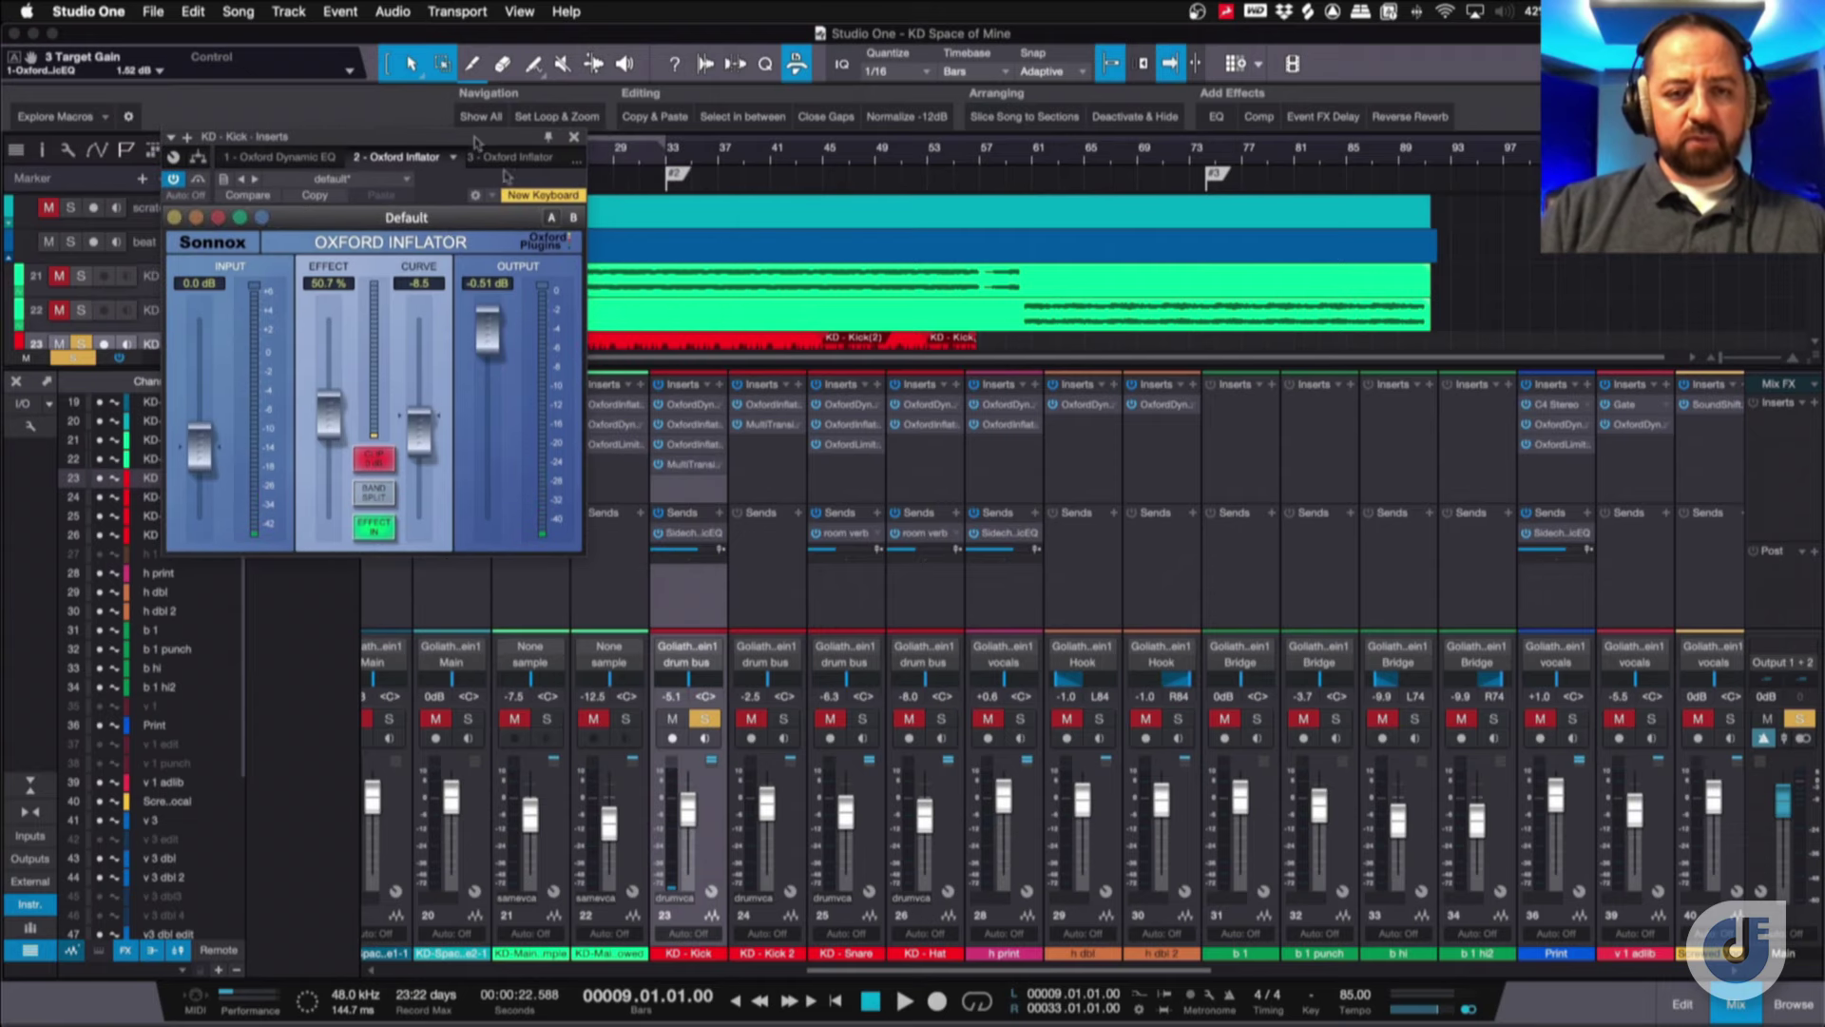
click(660, 444)
click(660, 463)
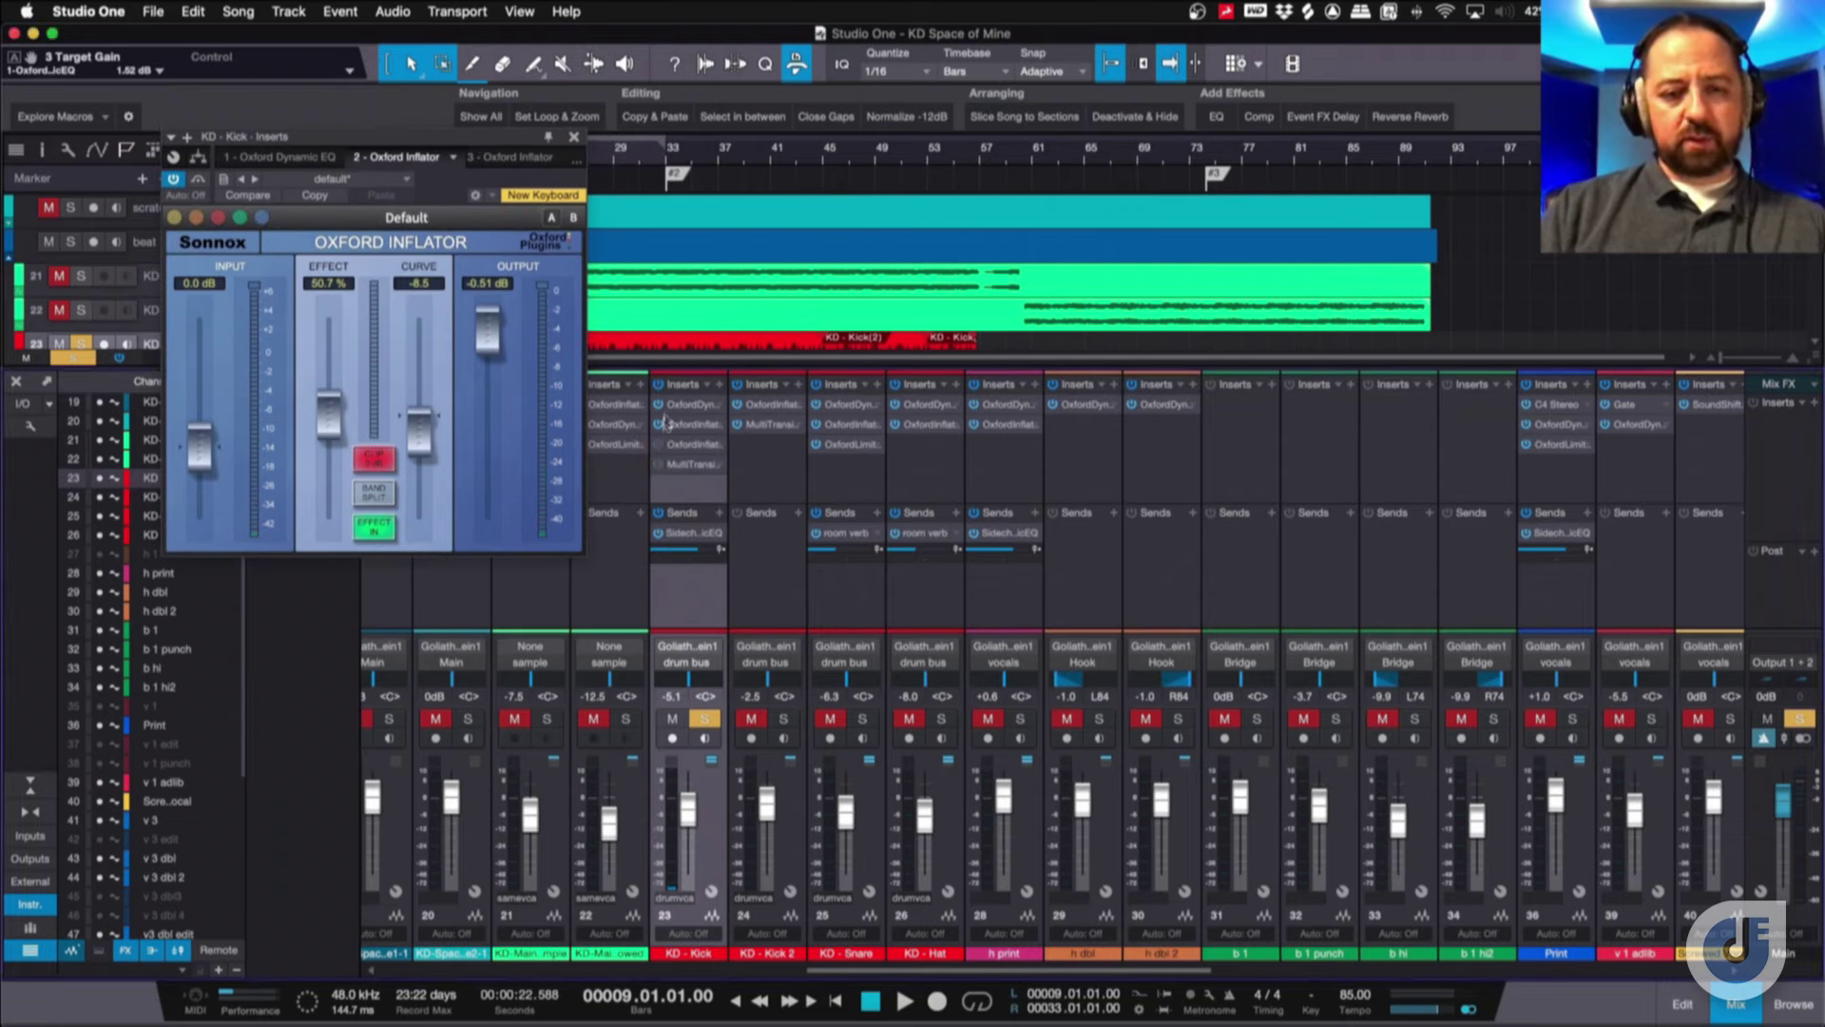
click(658, 426)
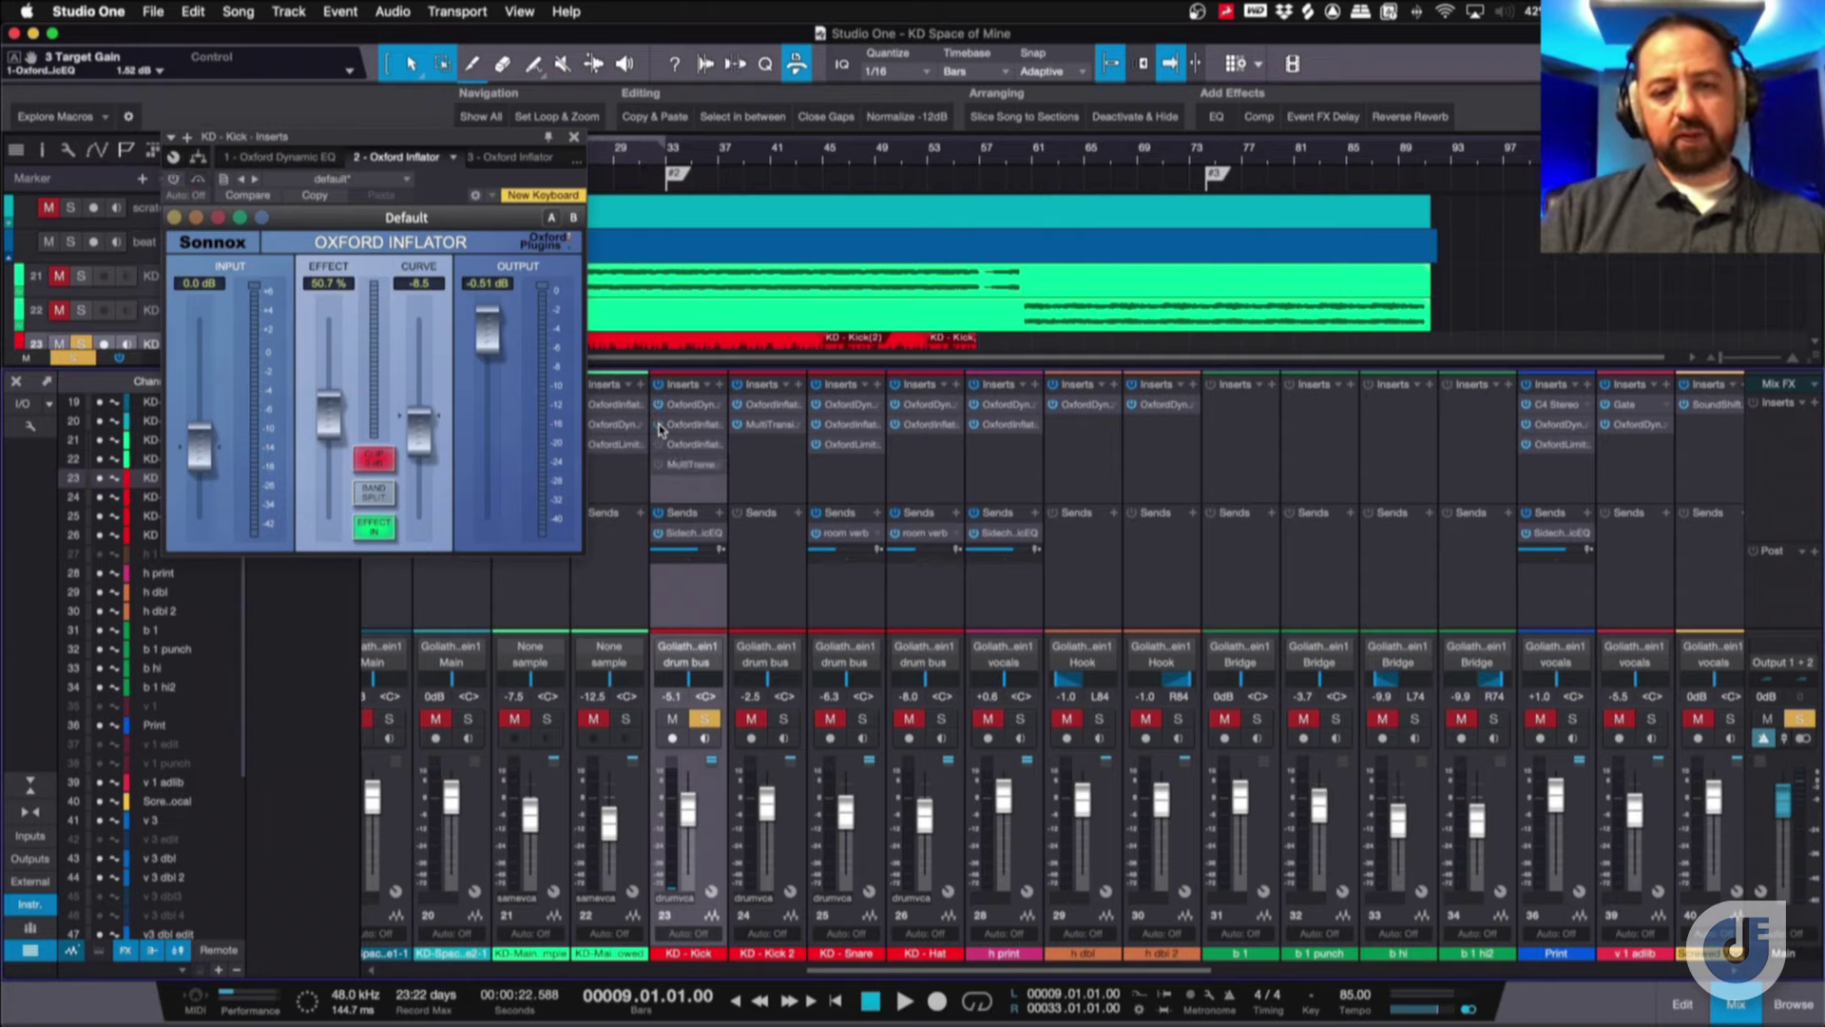
key(space)
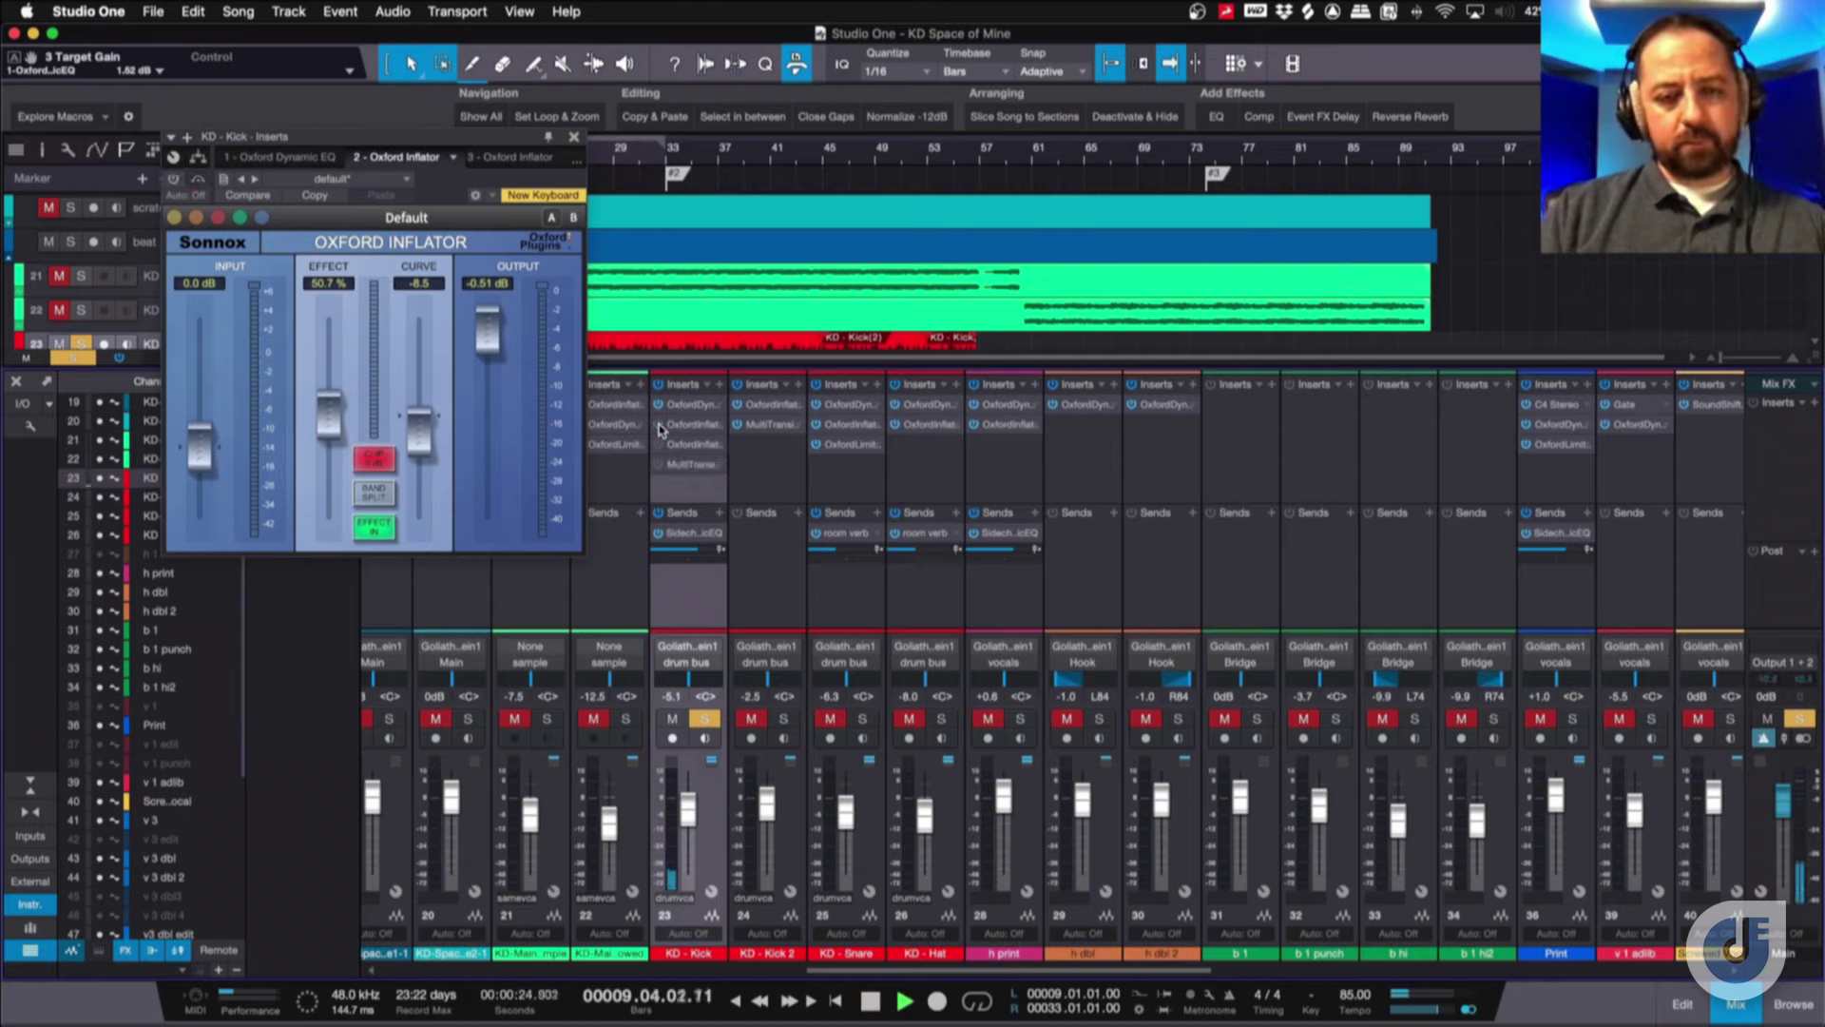
click(659, 424)
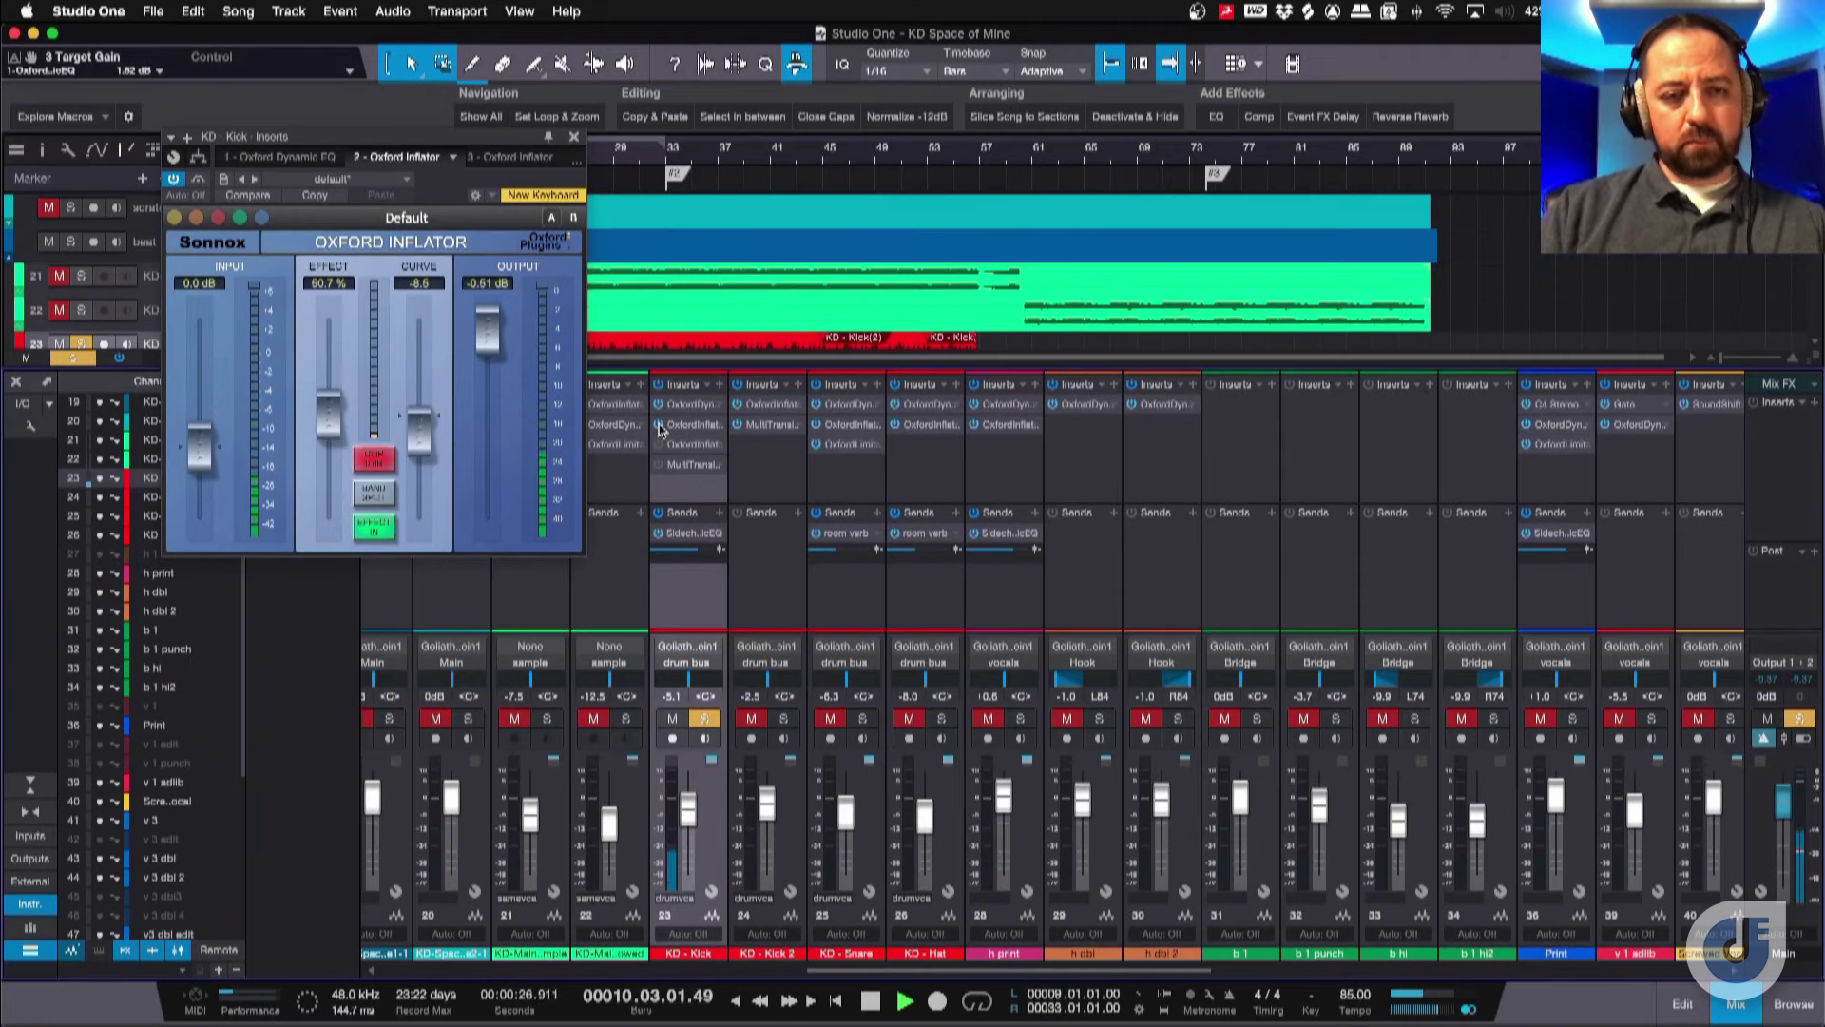
click(659, 426)
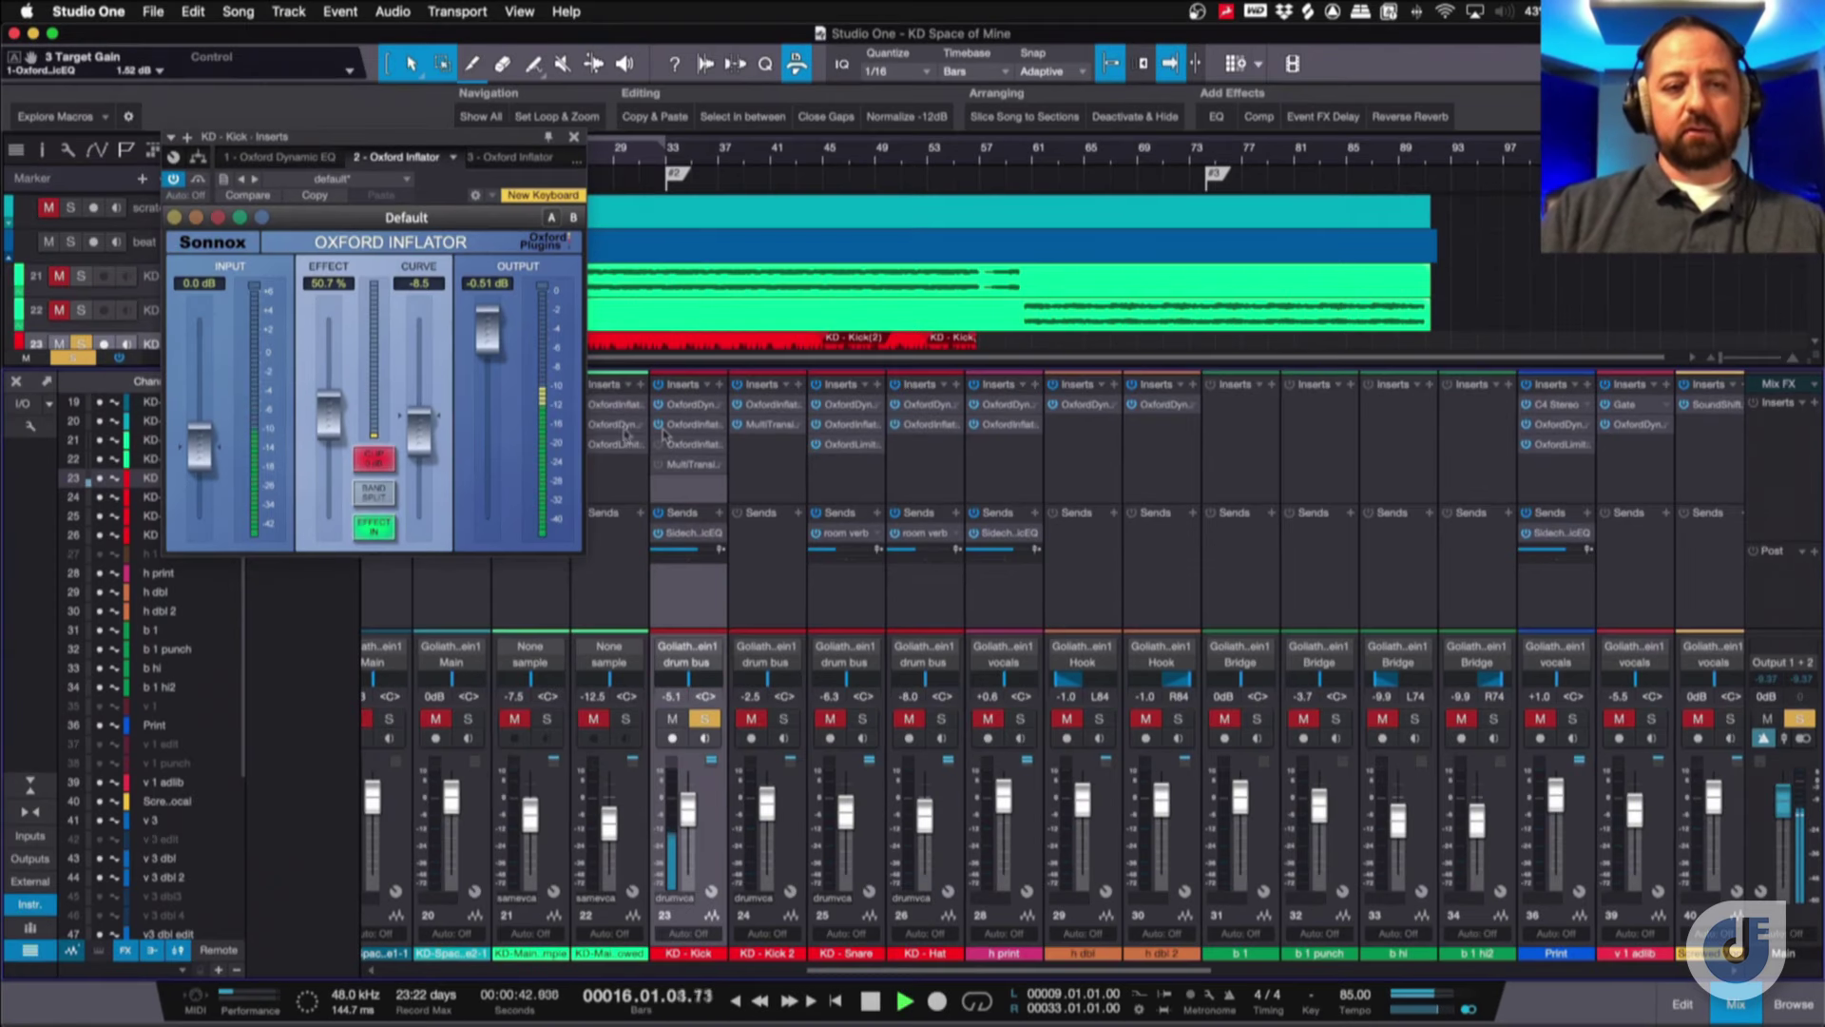
Set the Inflator to 83.2% effect and 23.3 curve, then stop and close it.
drag(322, 430, 329, 304)
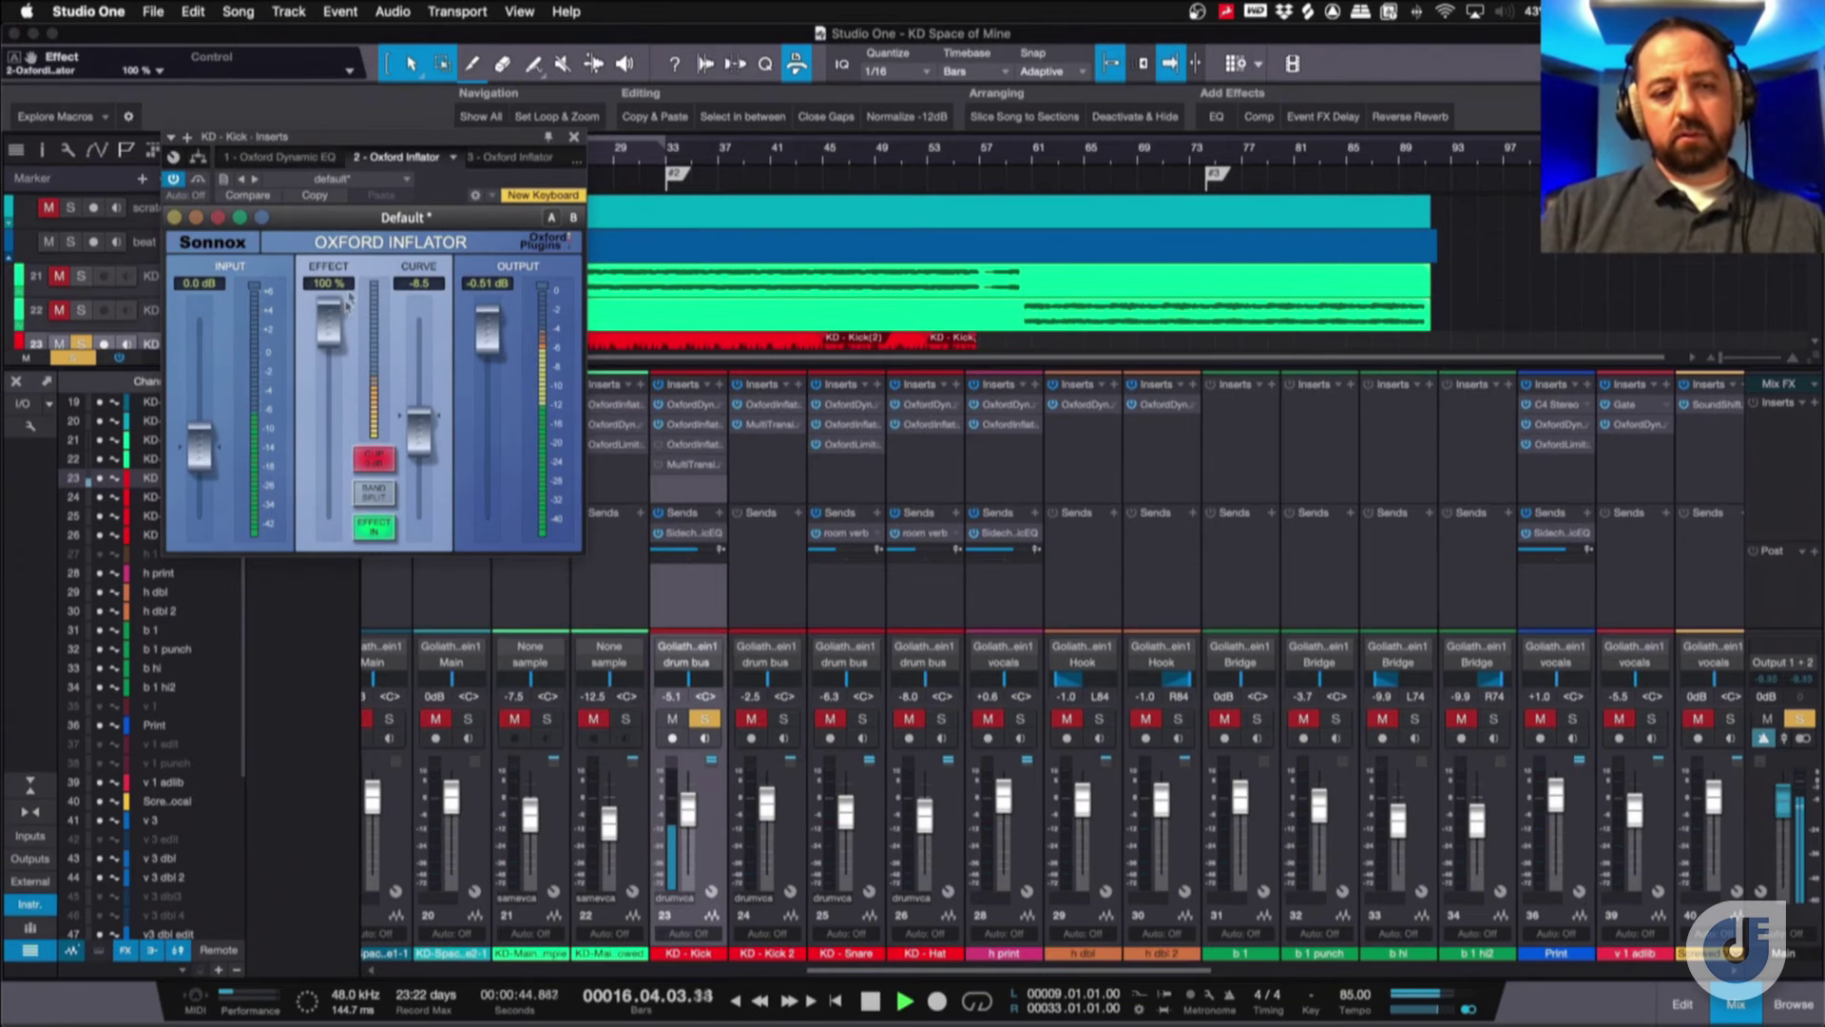
drag(418, 430, 422, 318)
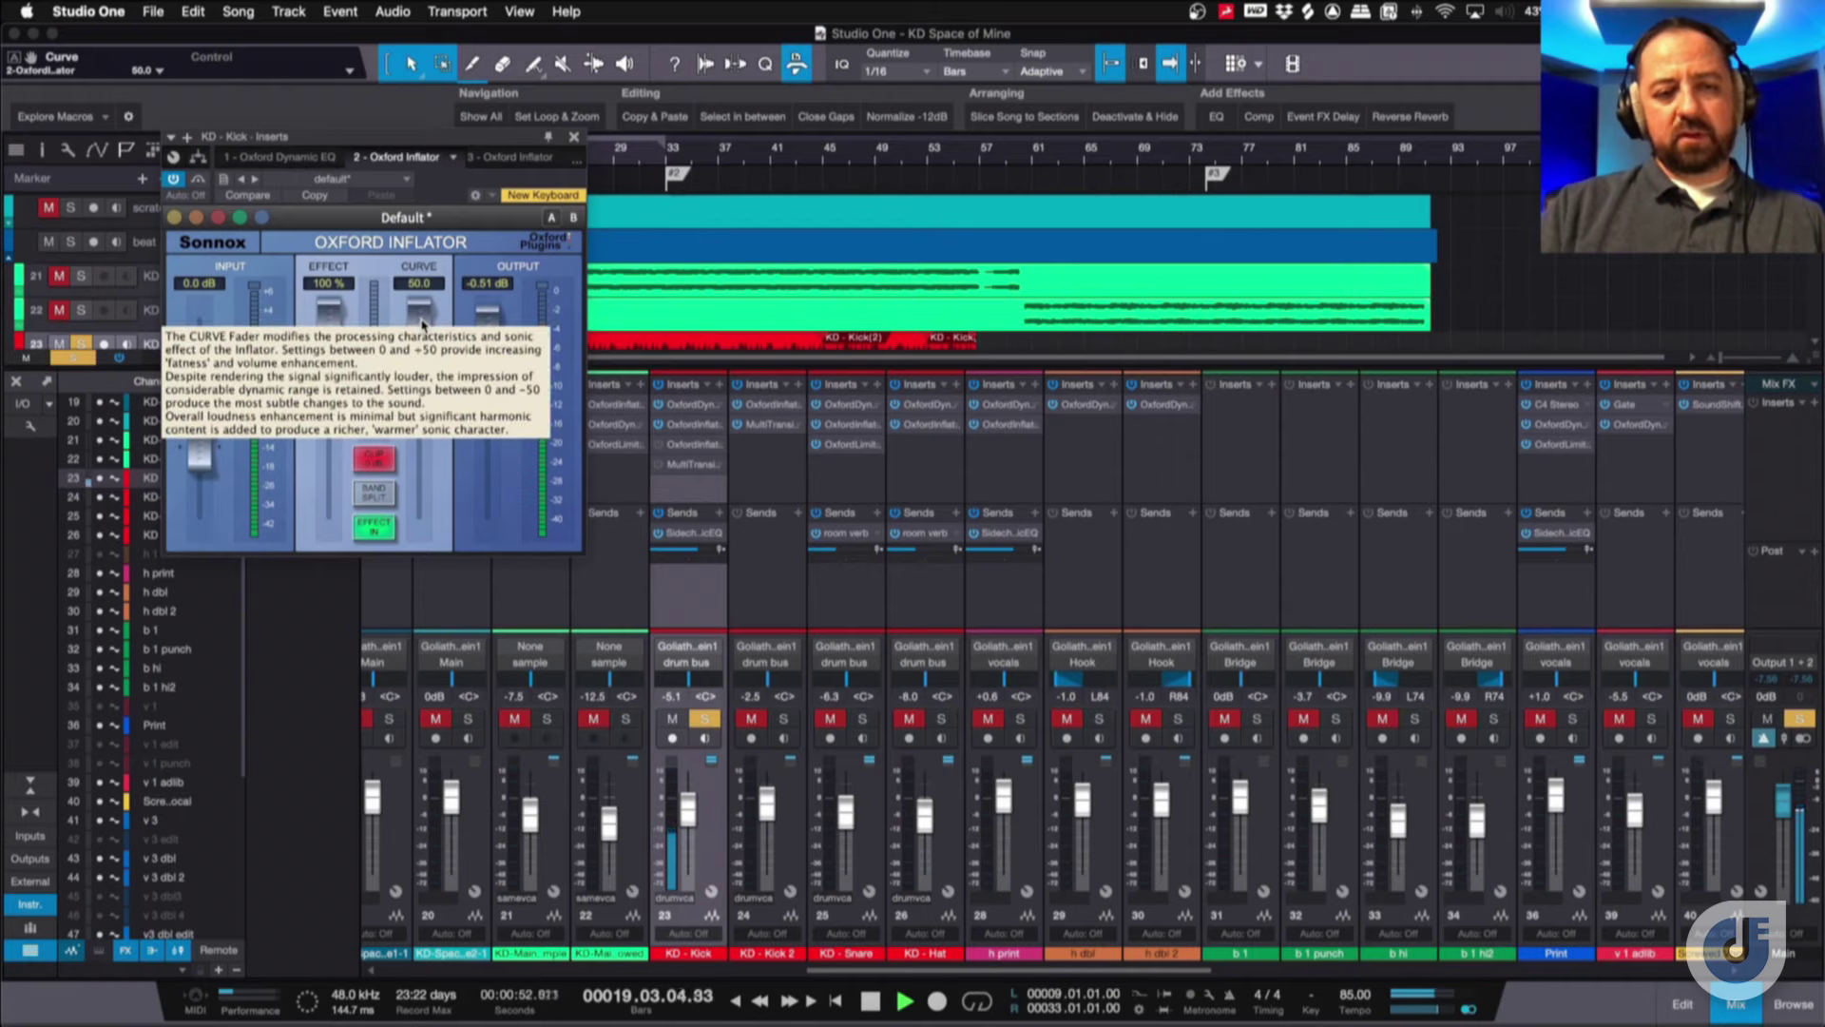
drag(422, 325, 421, 384)
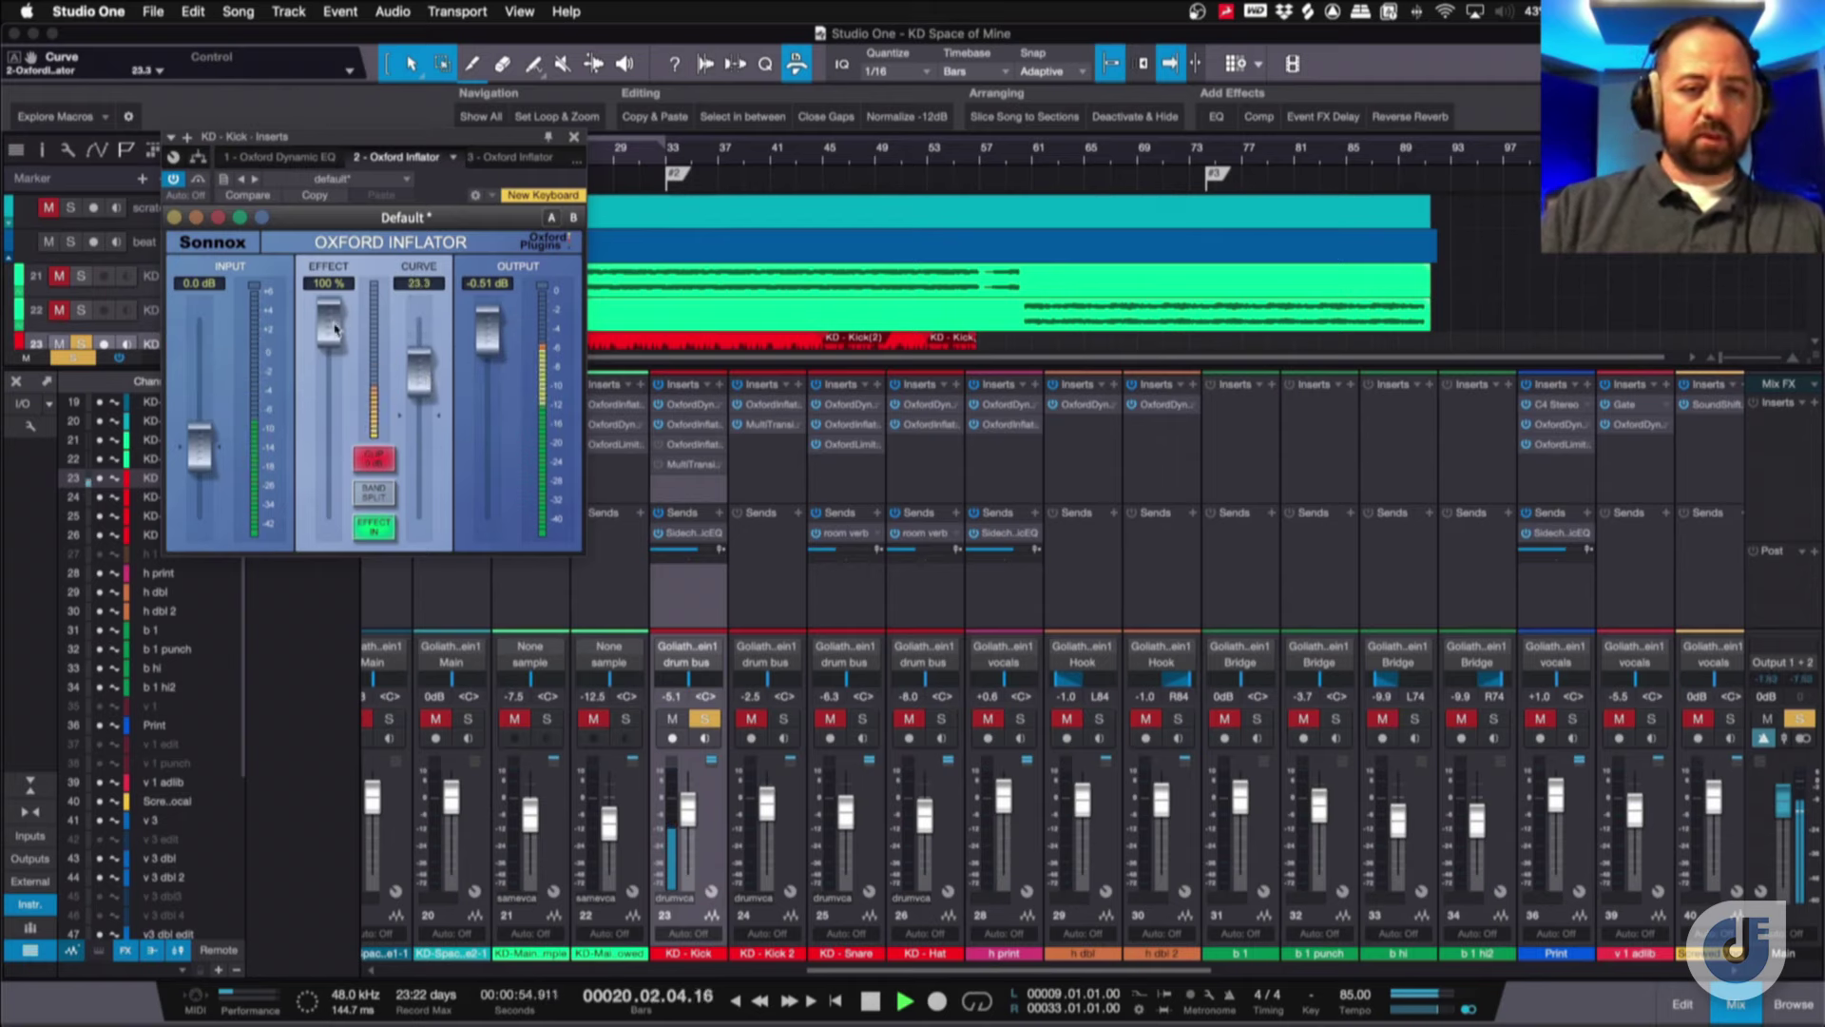
drag(335, 328, 334, 361)
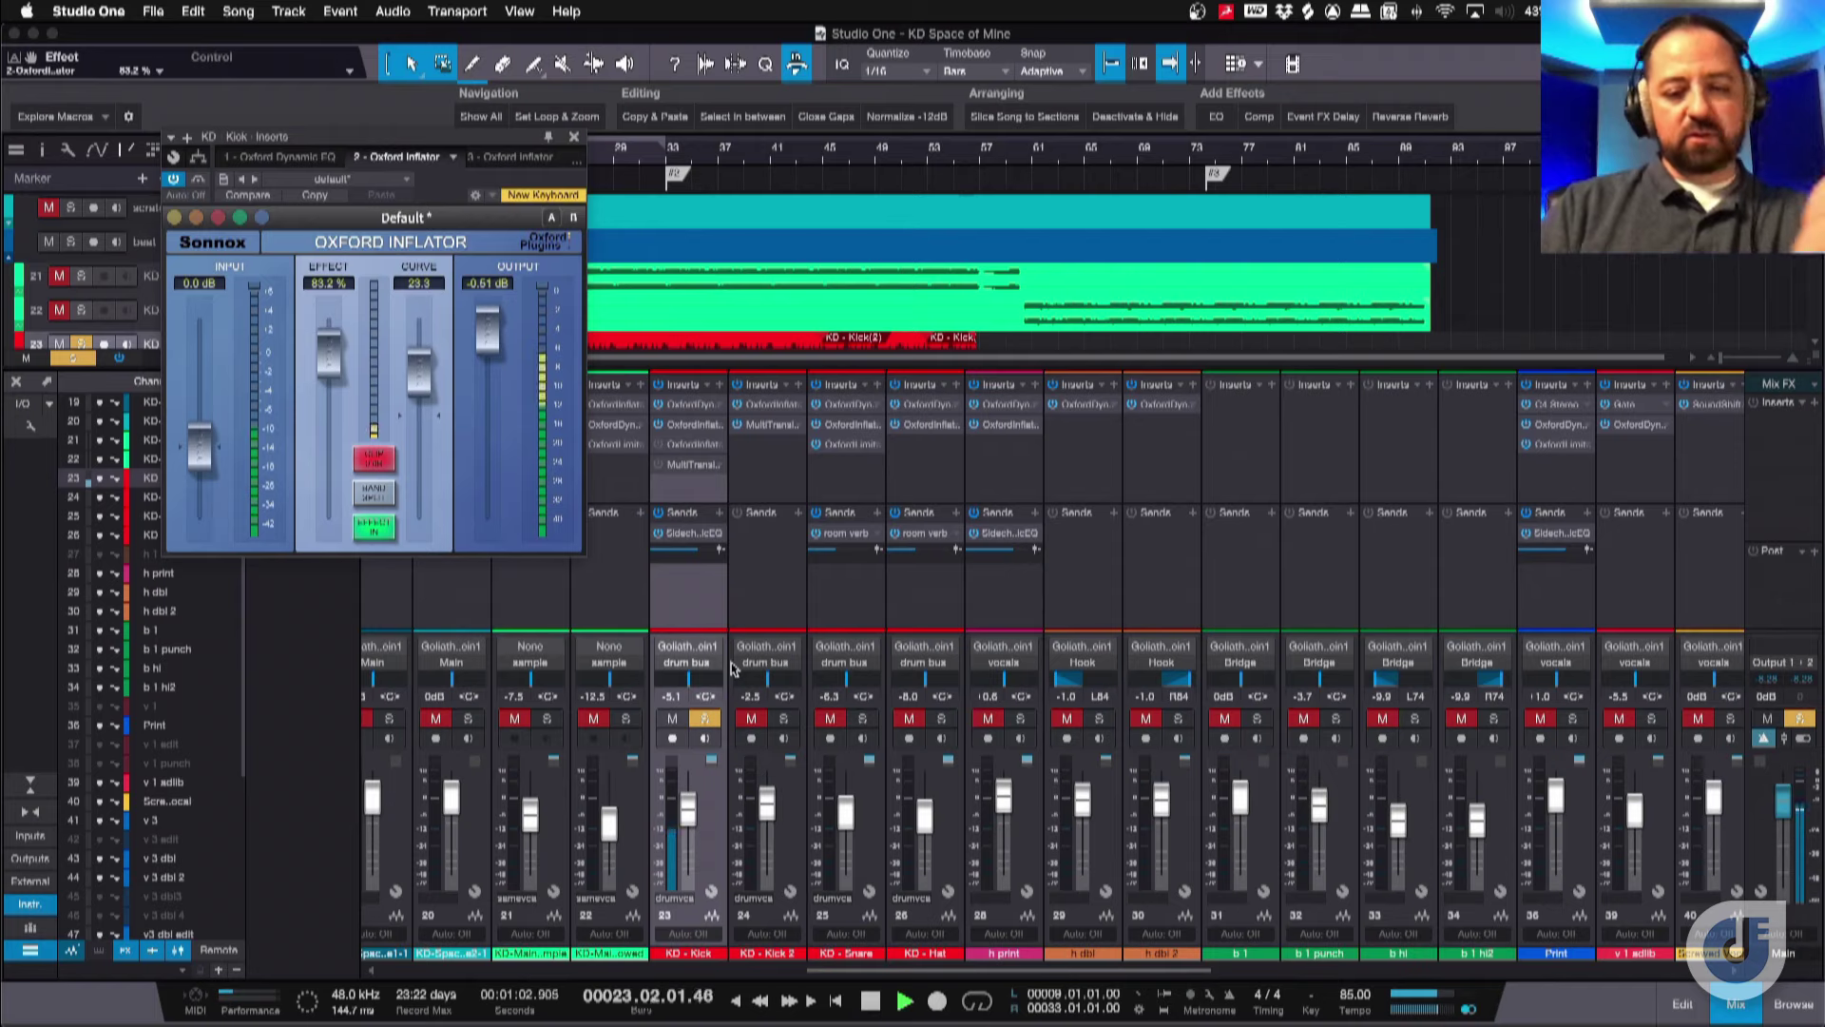
key(space)
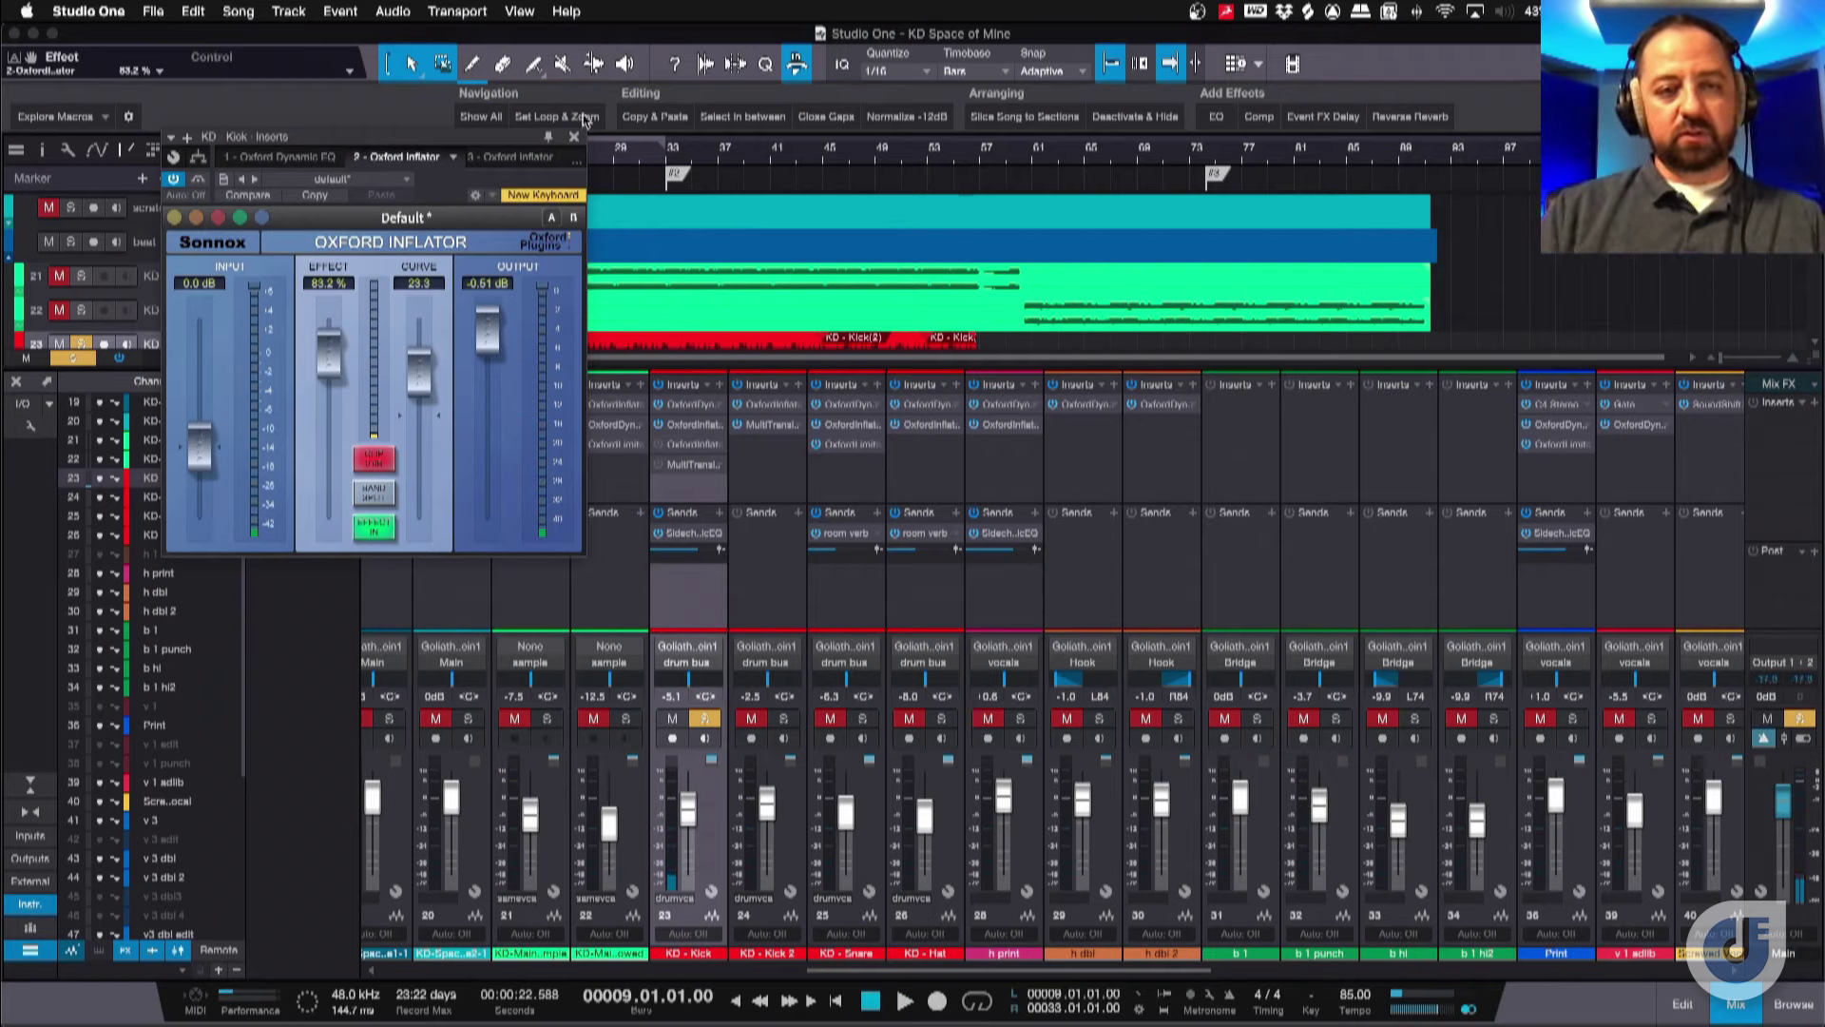
click(575, 142)
Unsolo the kick, solo the drum bus, and select the drum bus channel.
click(711, 721)
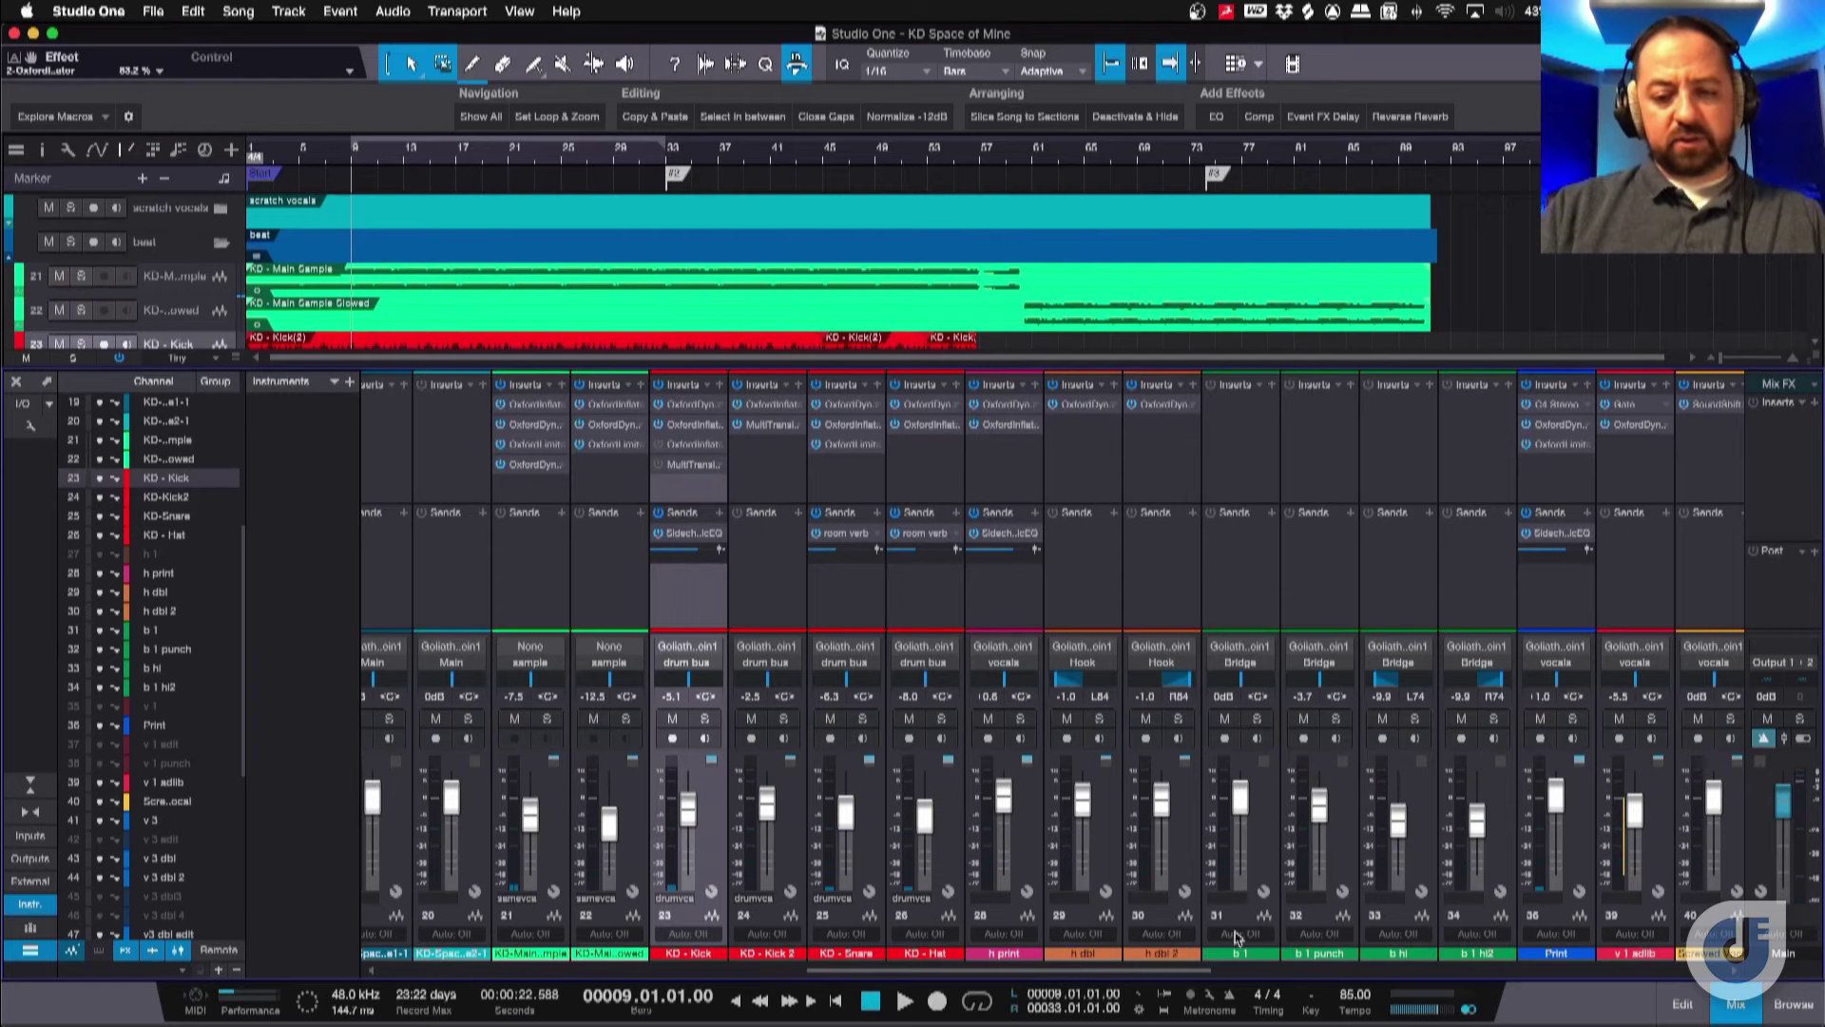
drag(1139, 974, 1570, 962)
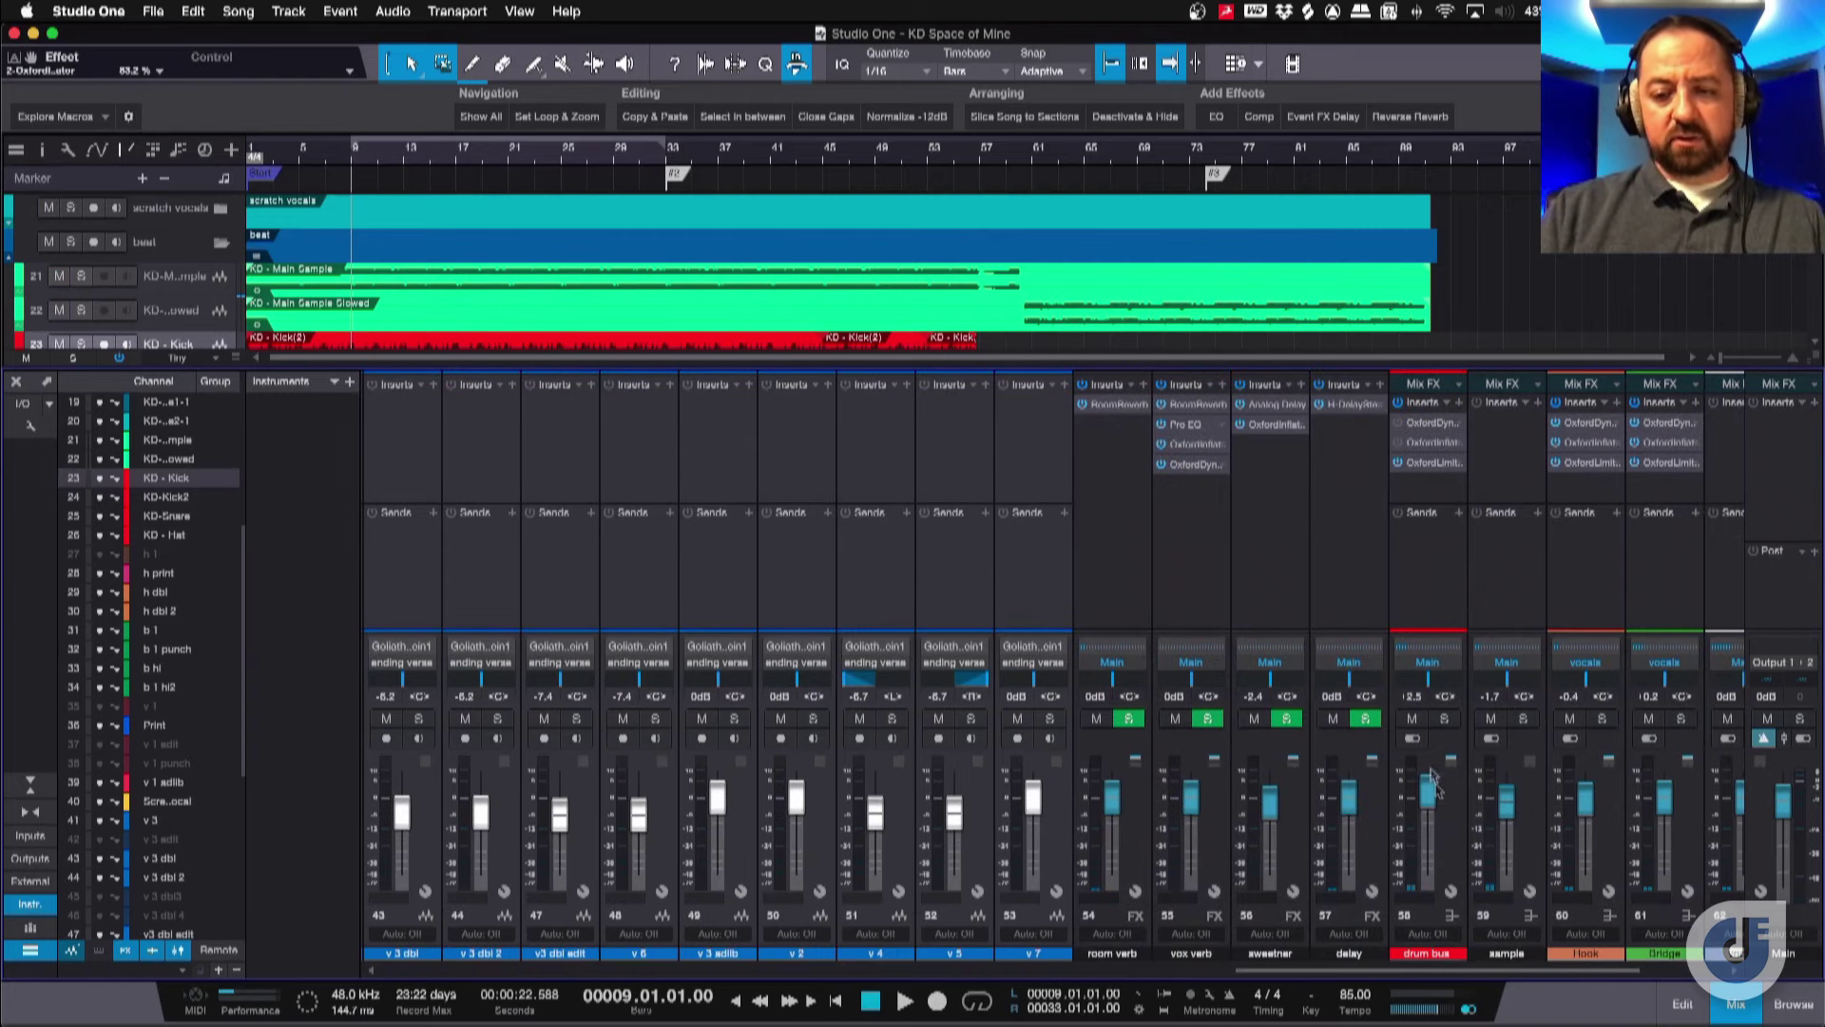
click(1444, 719)
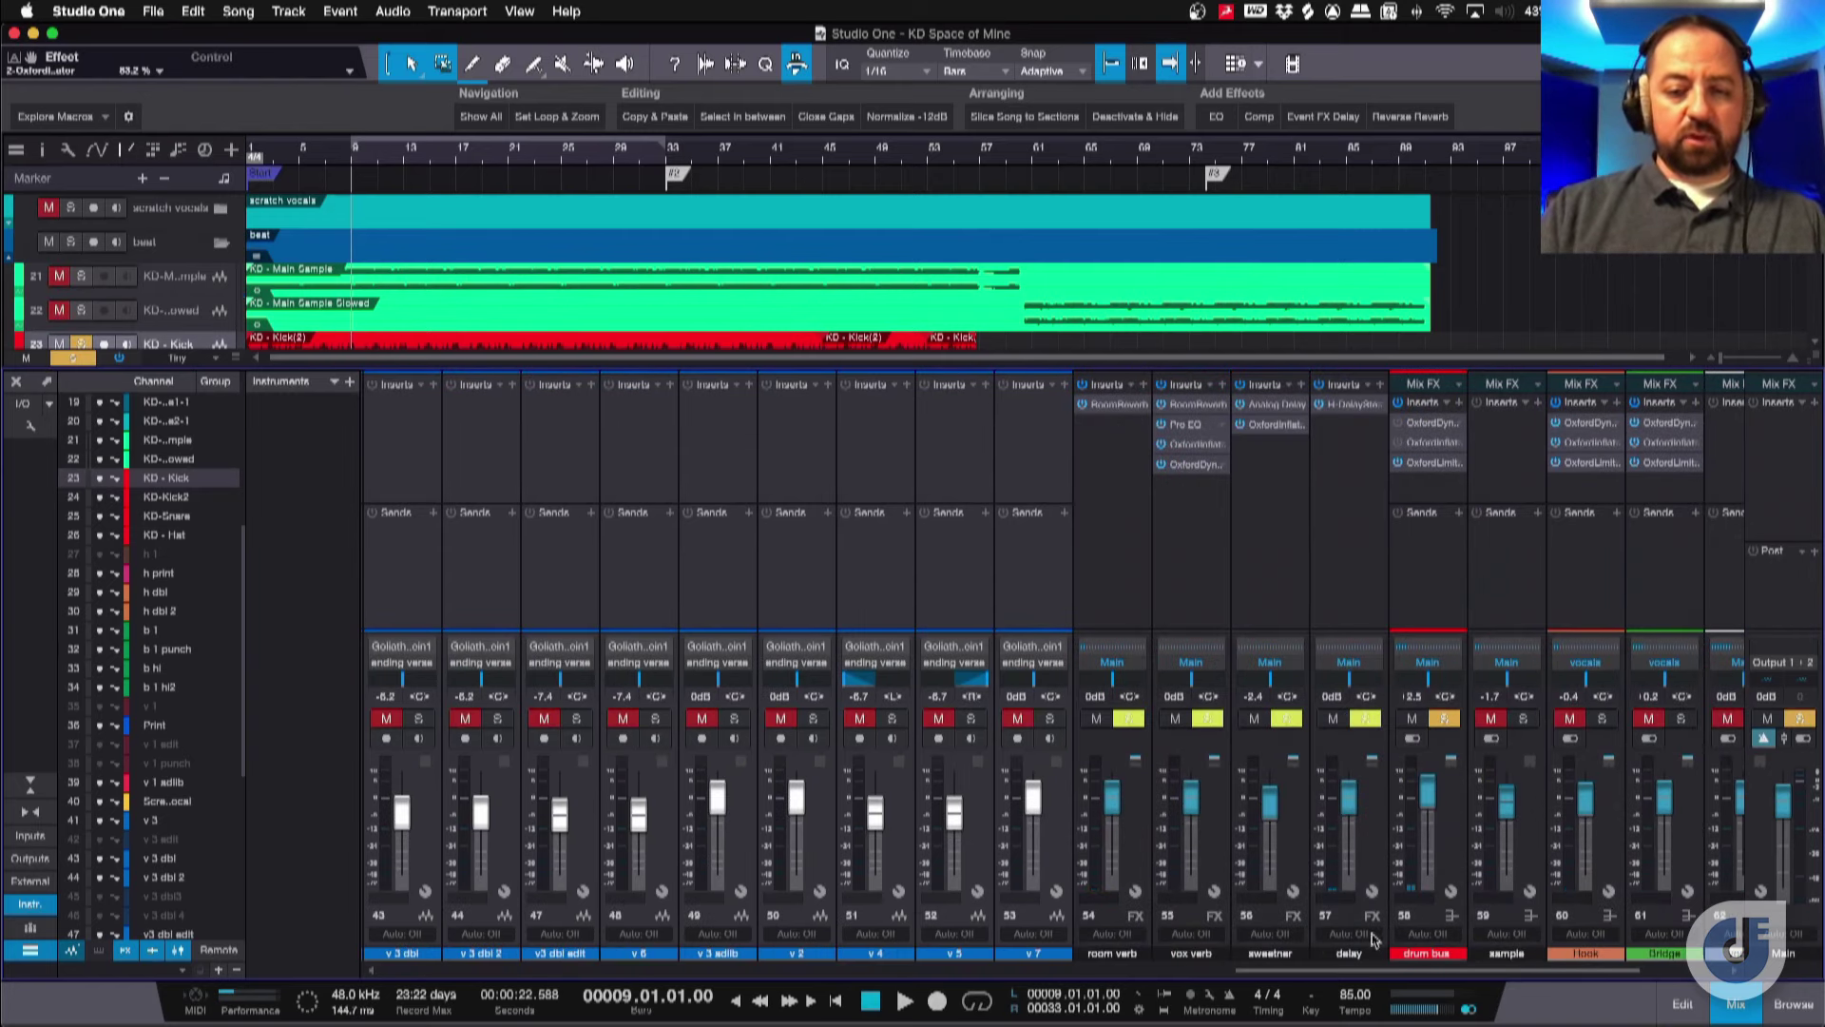
drag(1538, 972, 1150, 941)
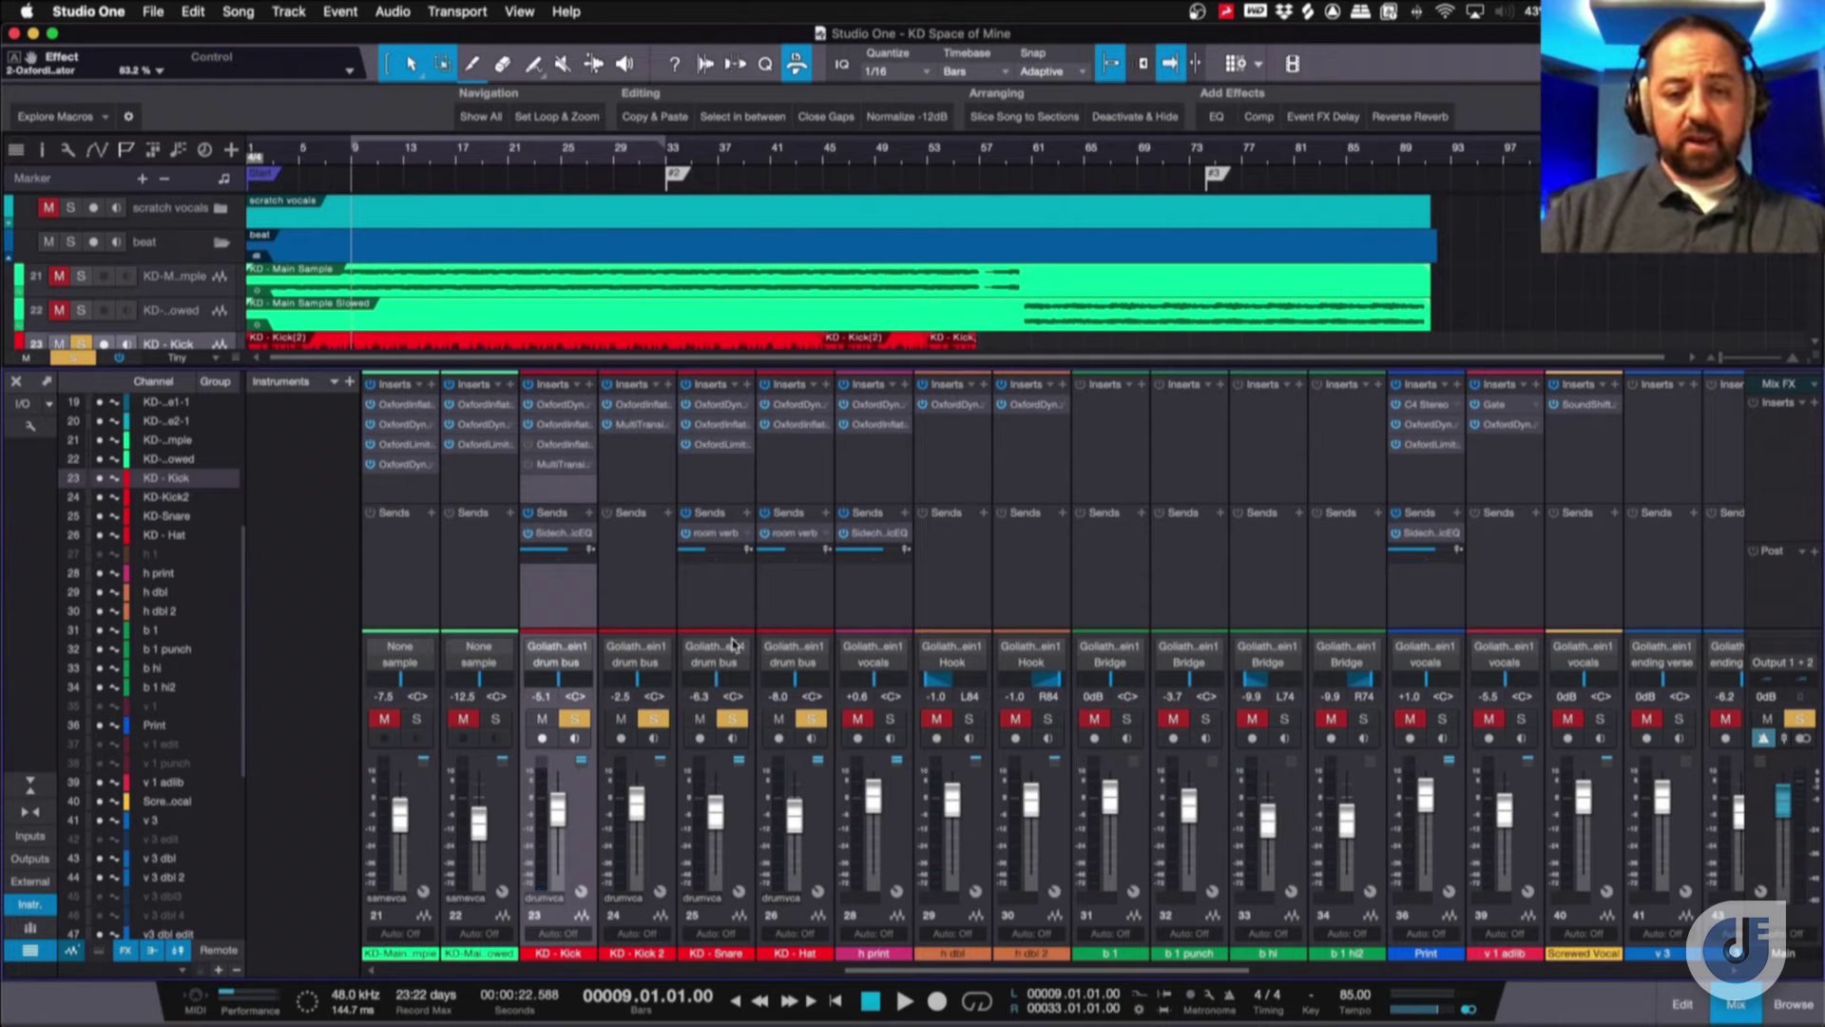
scroll(955, 974, right, 10)
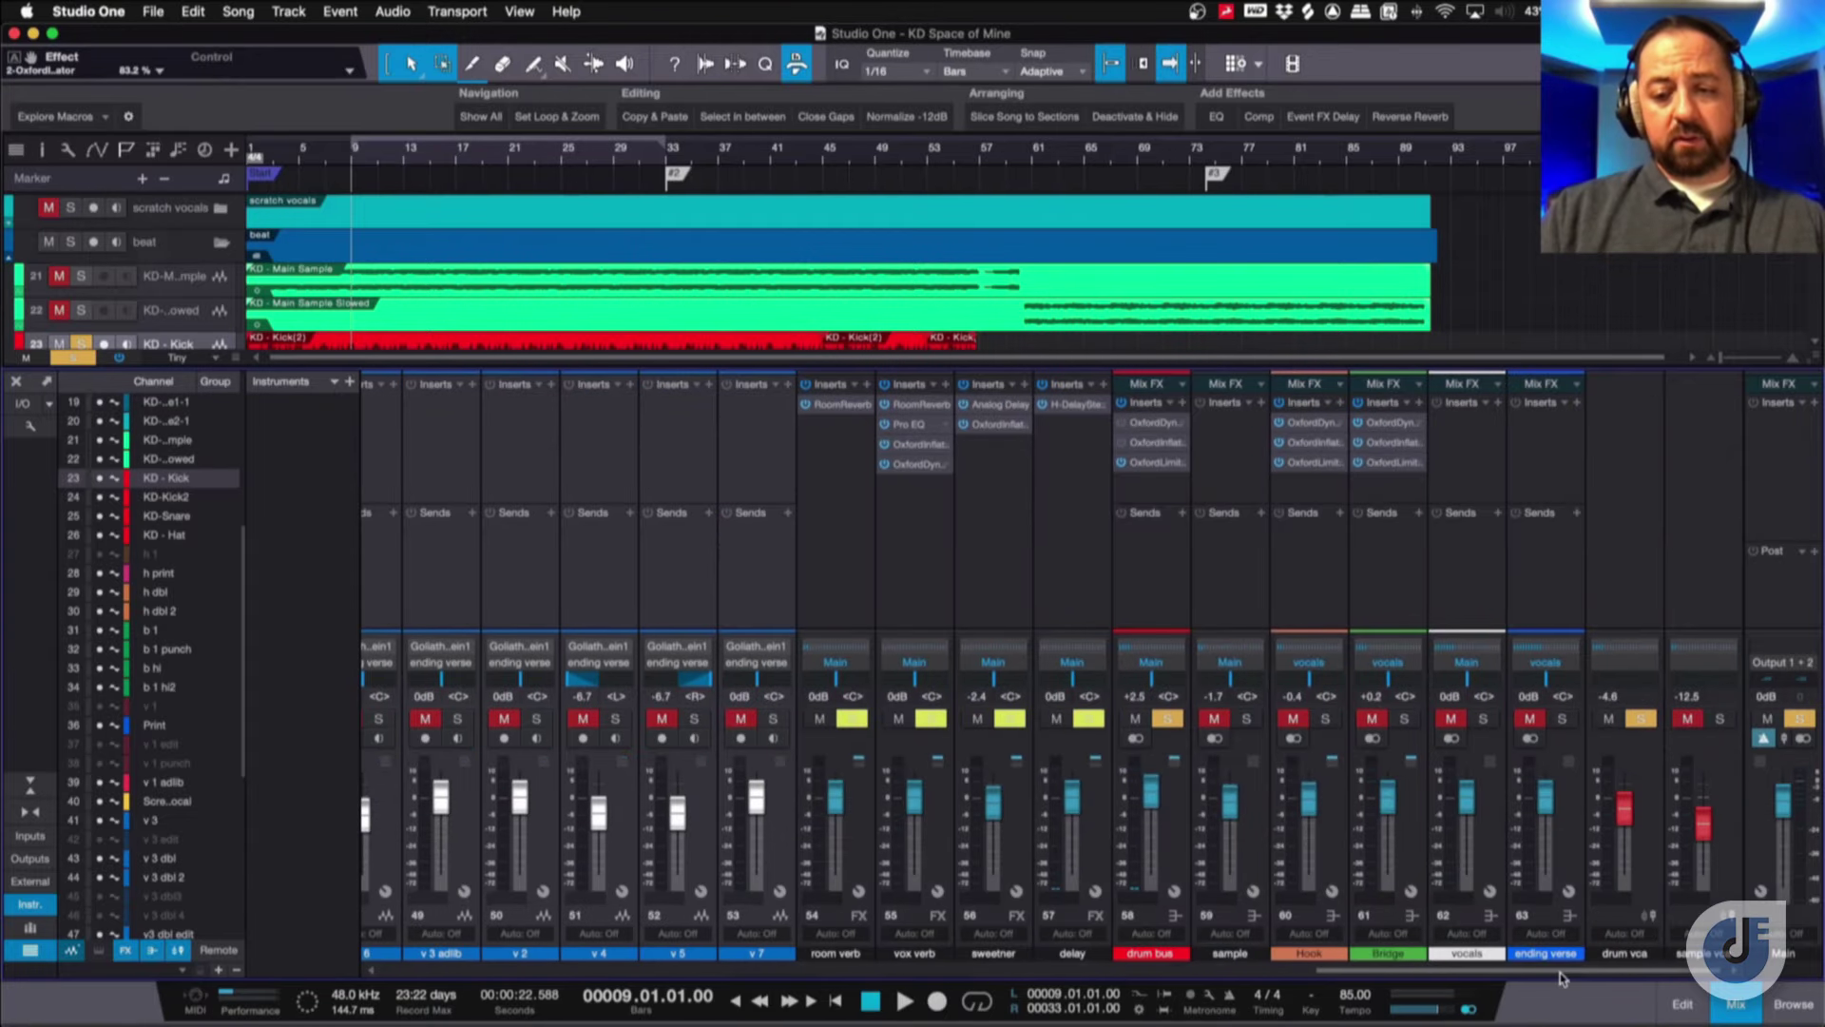
click(1160, 469)
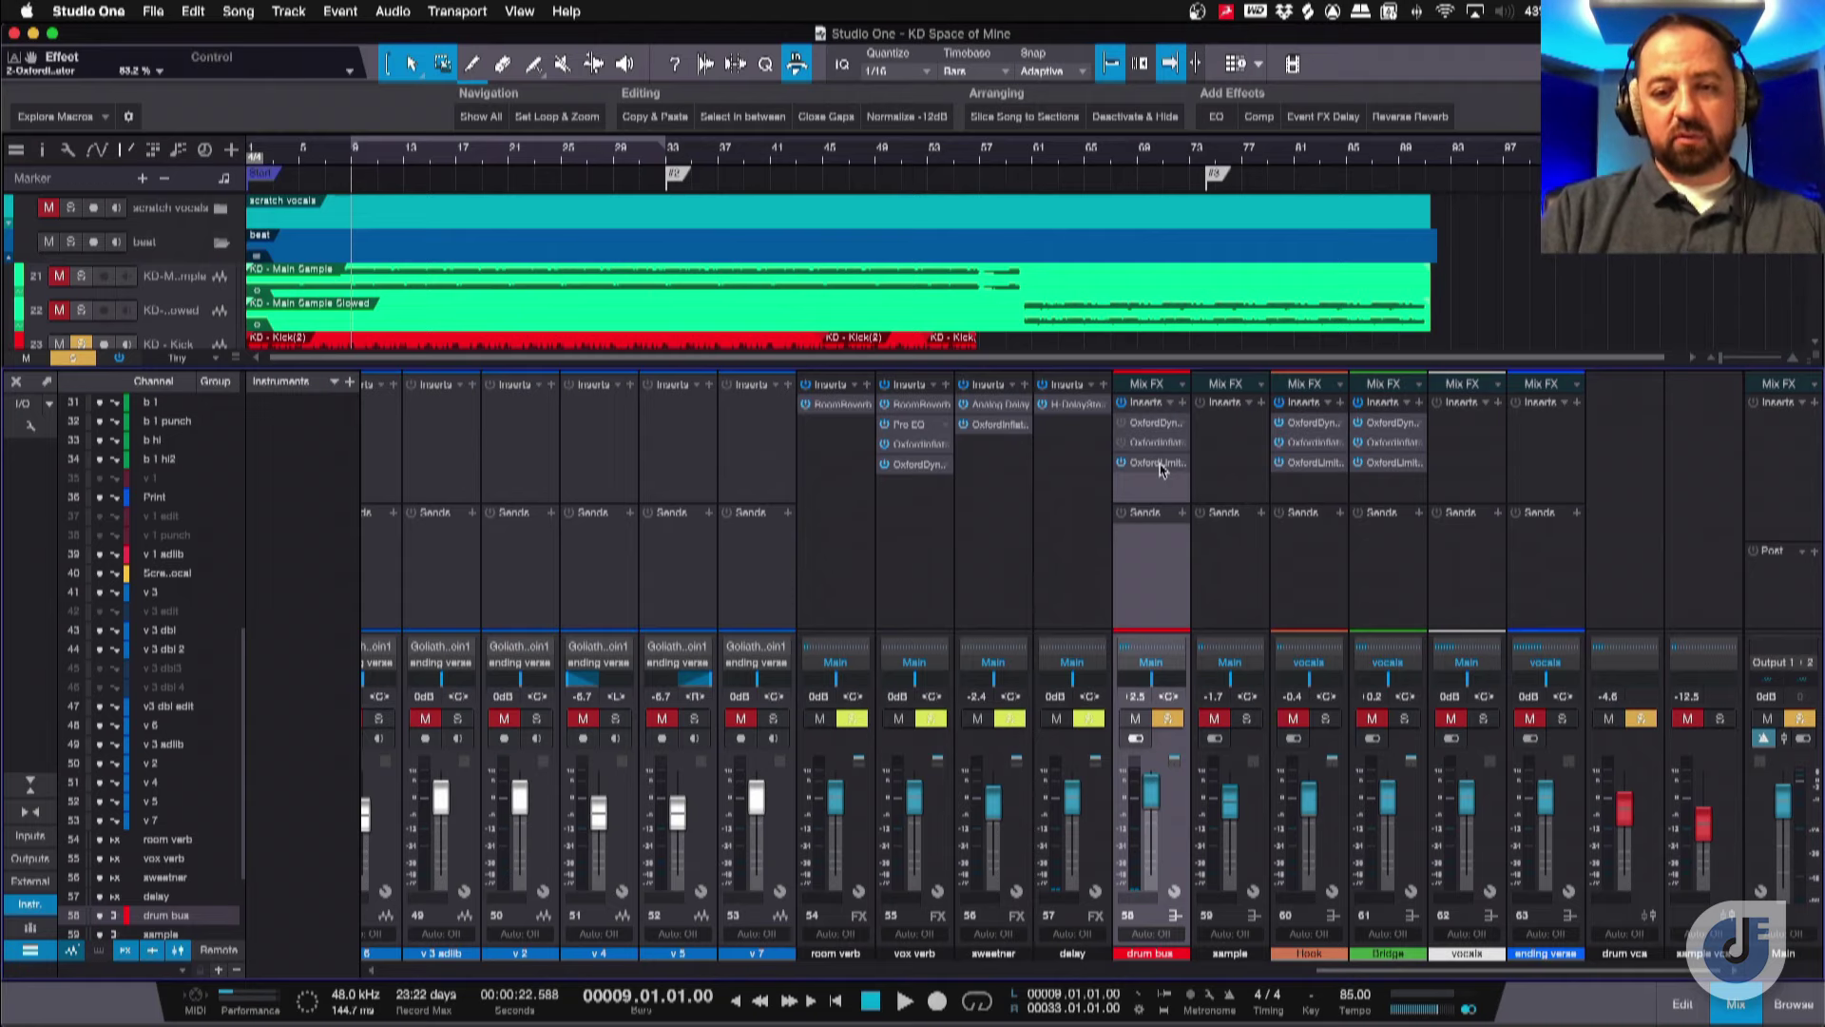
Play the drum bus, switching off its Oxford Limiter and Oxford Inflator to compare.
key(space)
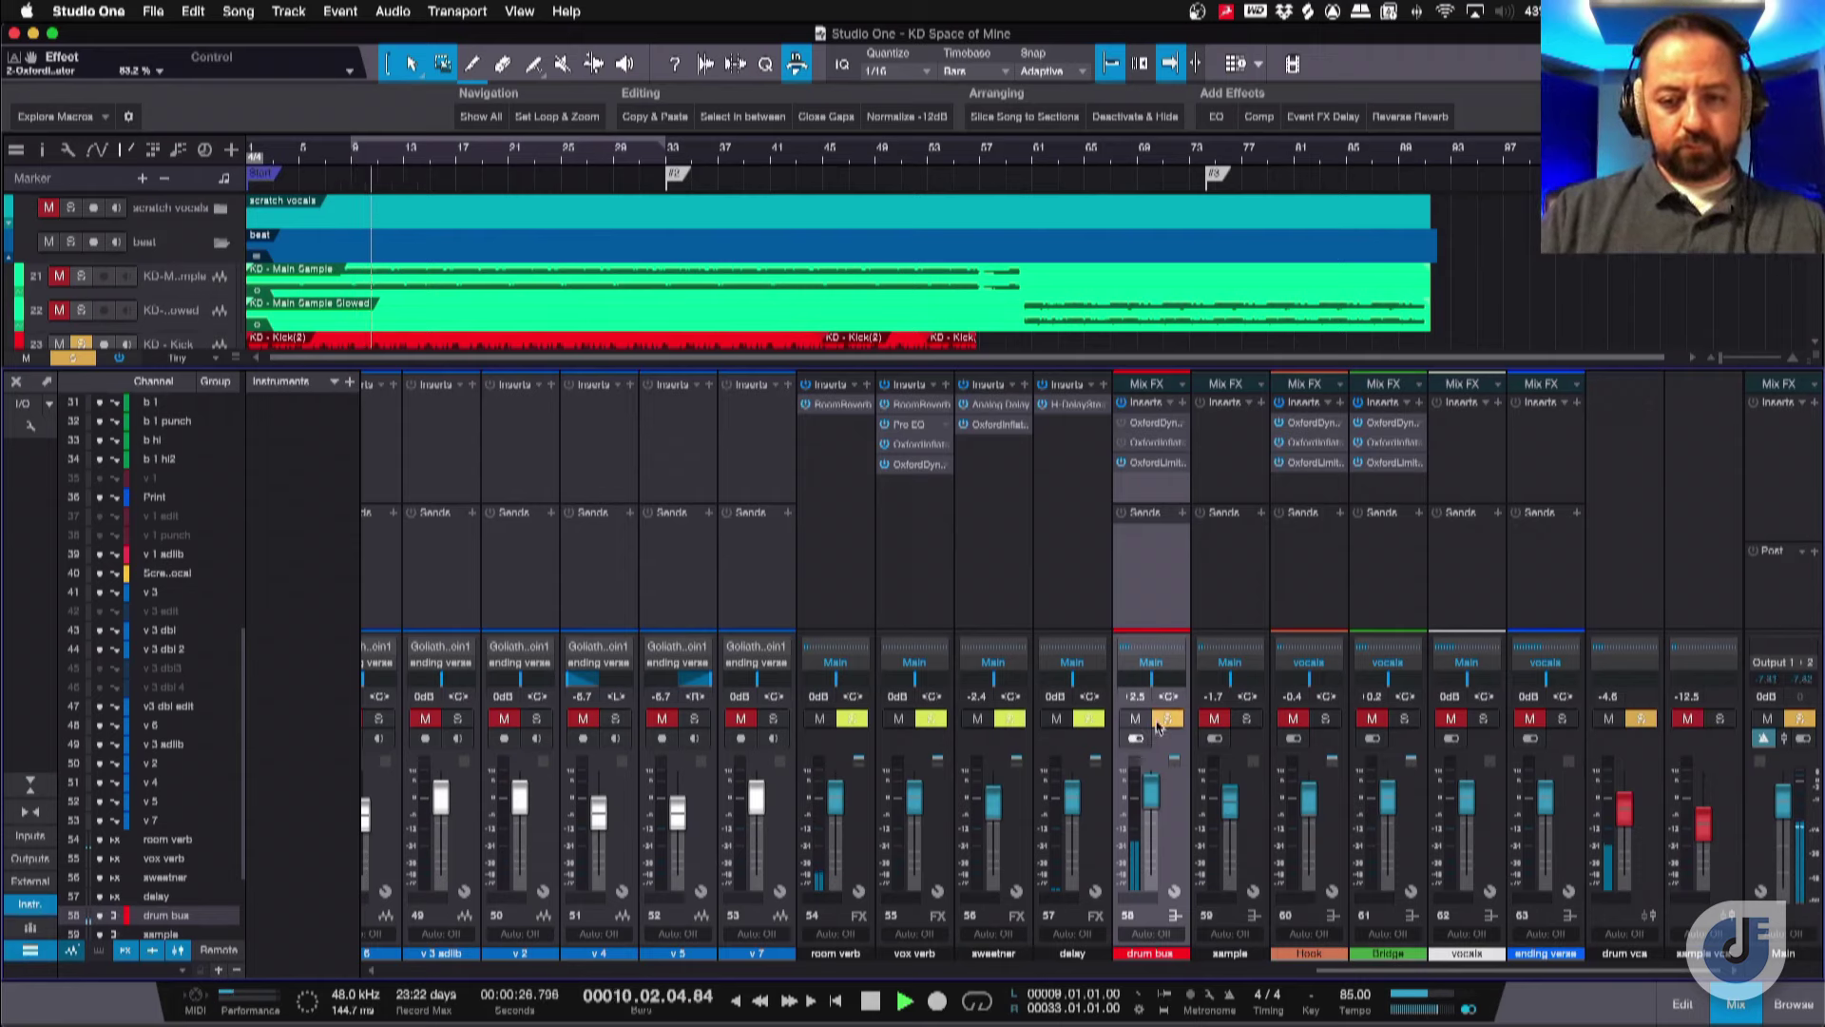
click(1122, 463)
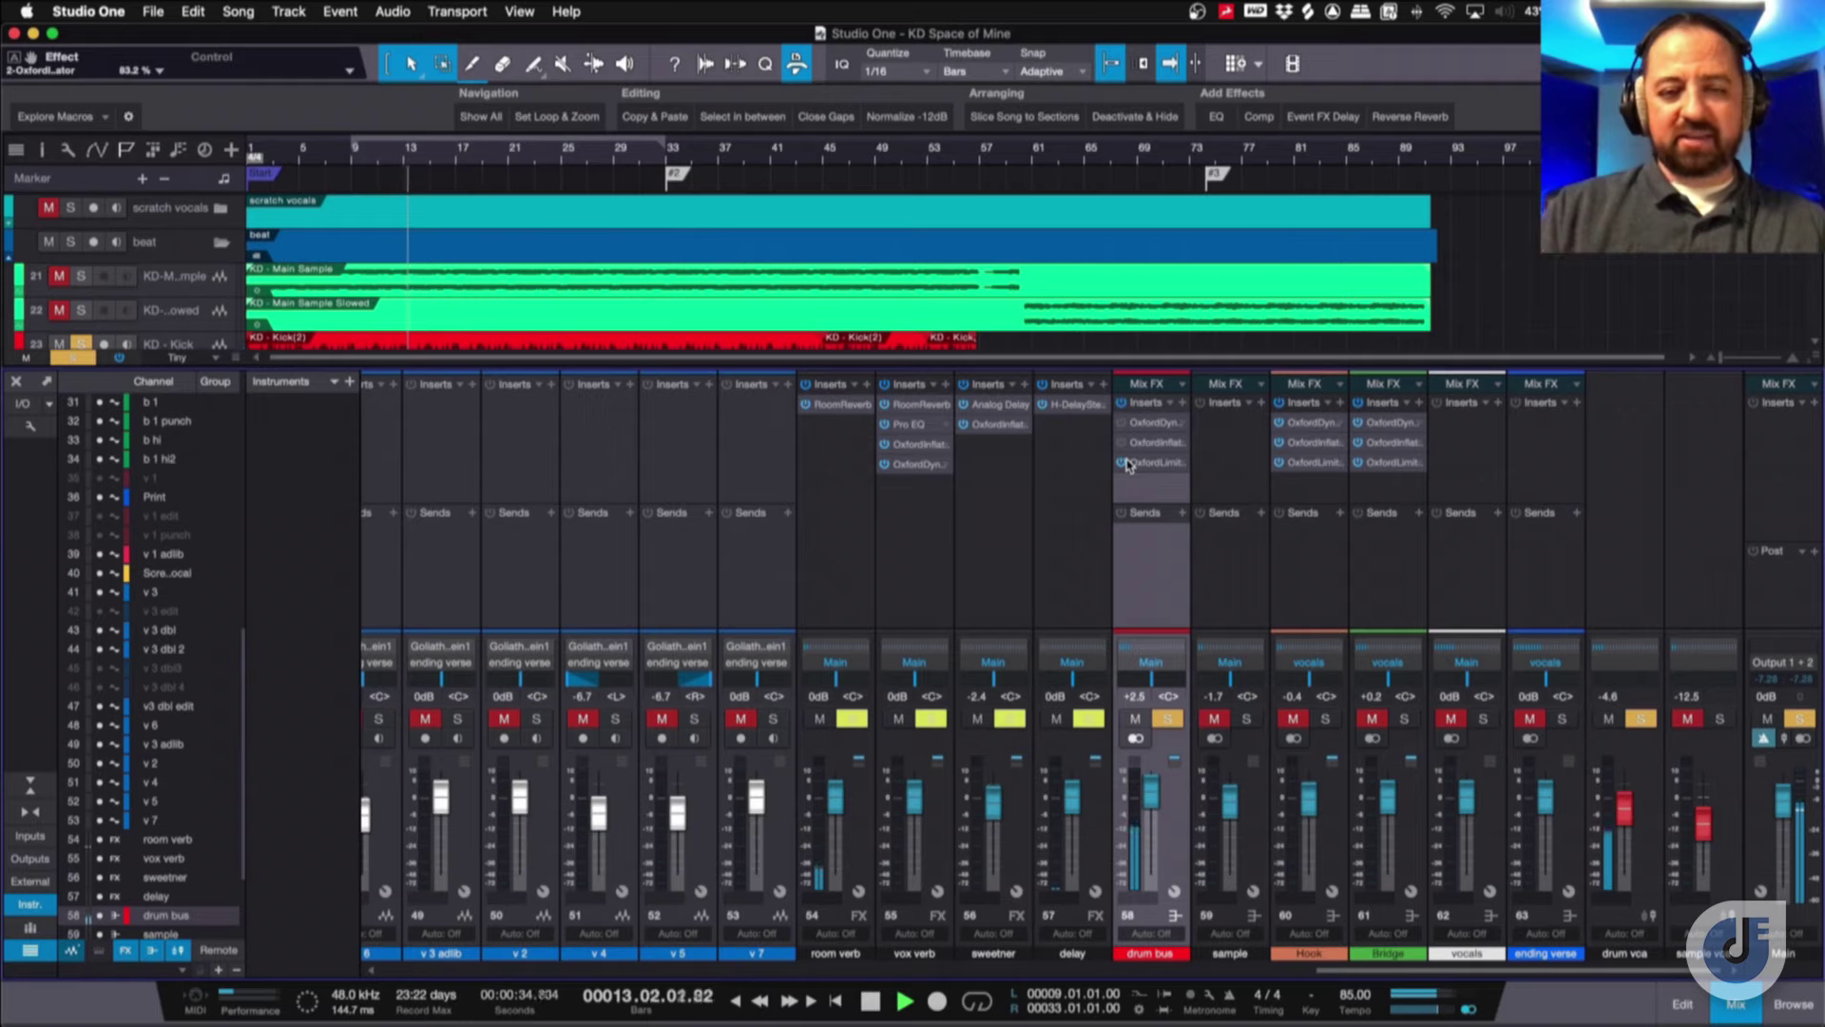
key(space)
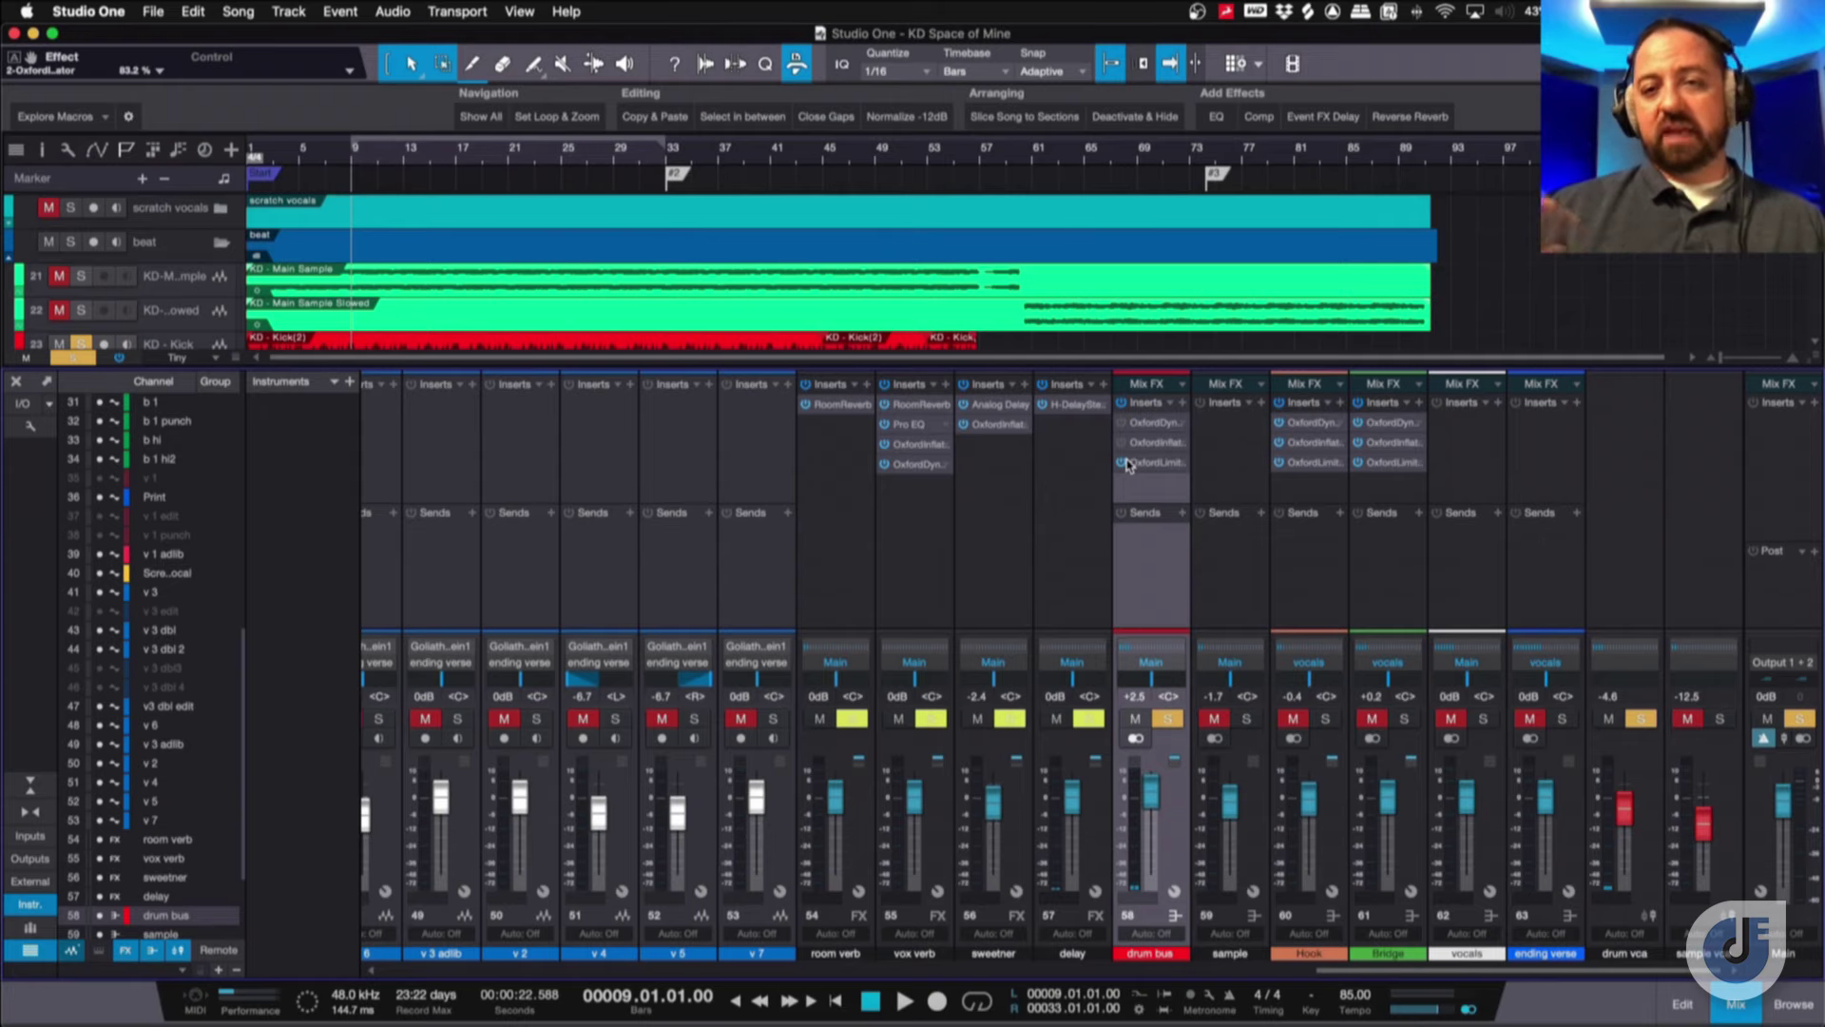
click(1124, 462)
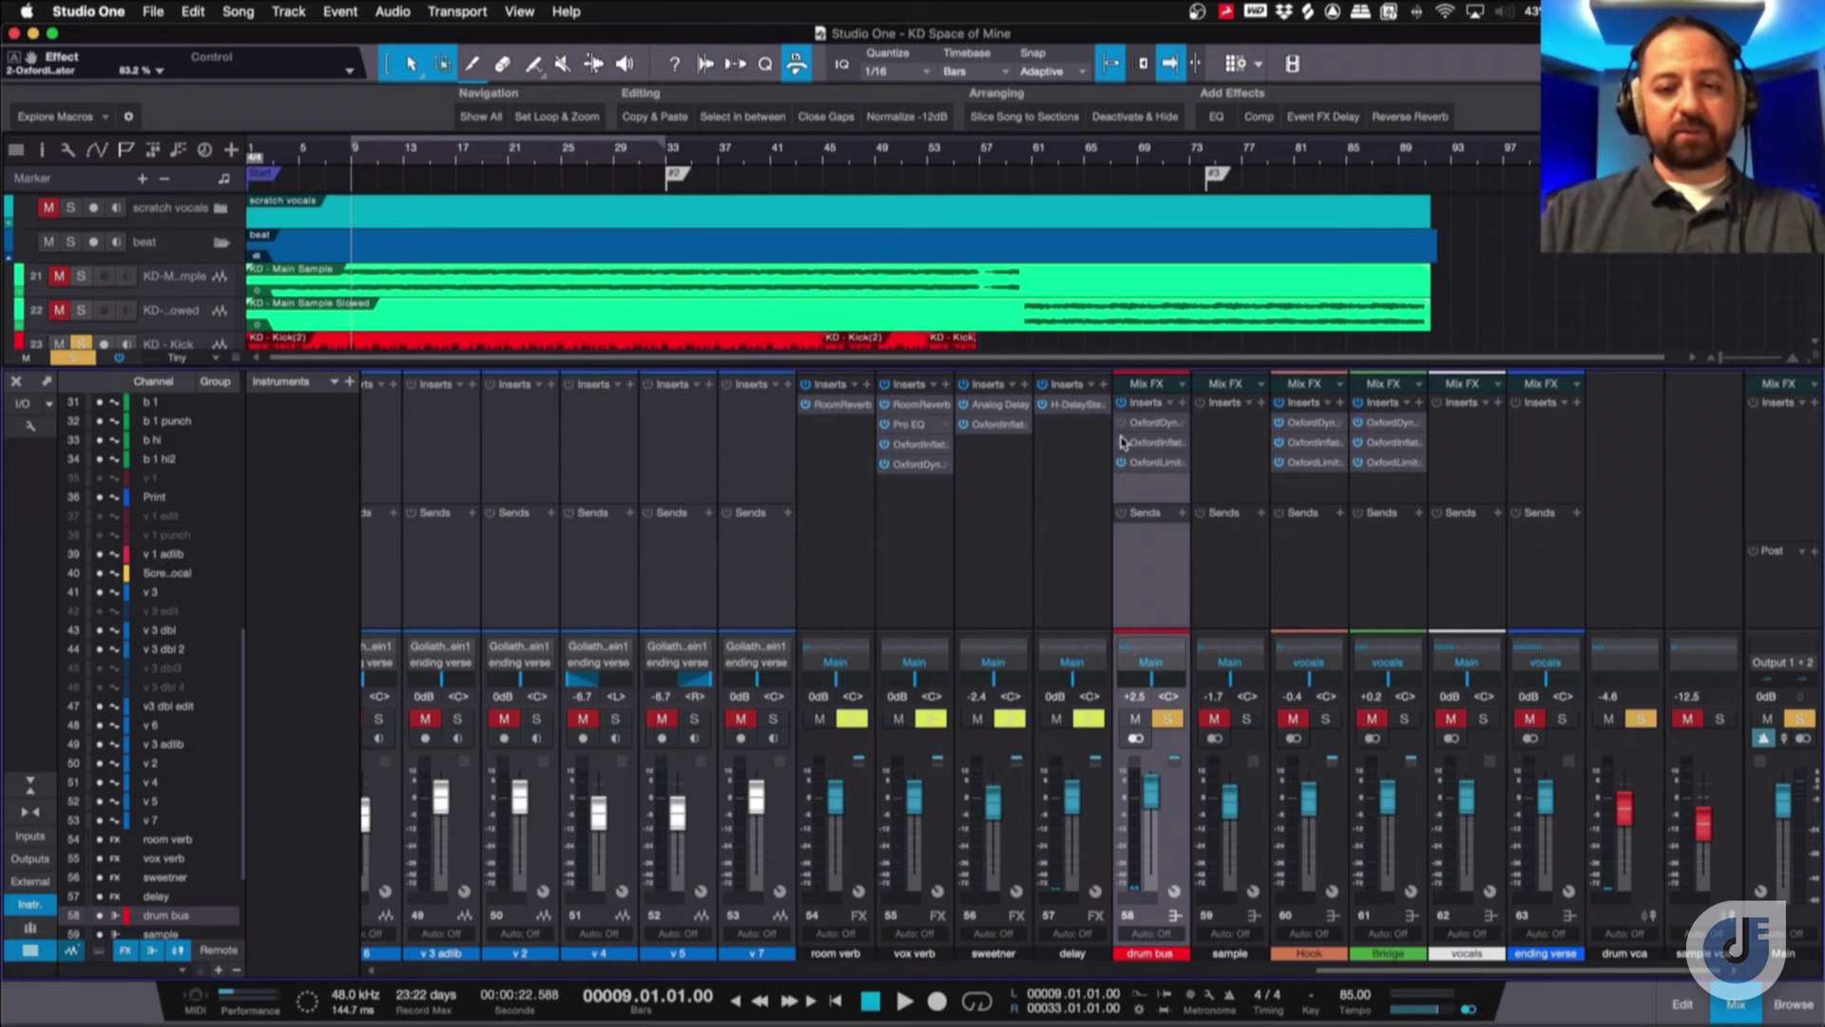
click(1123, 442)
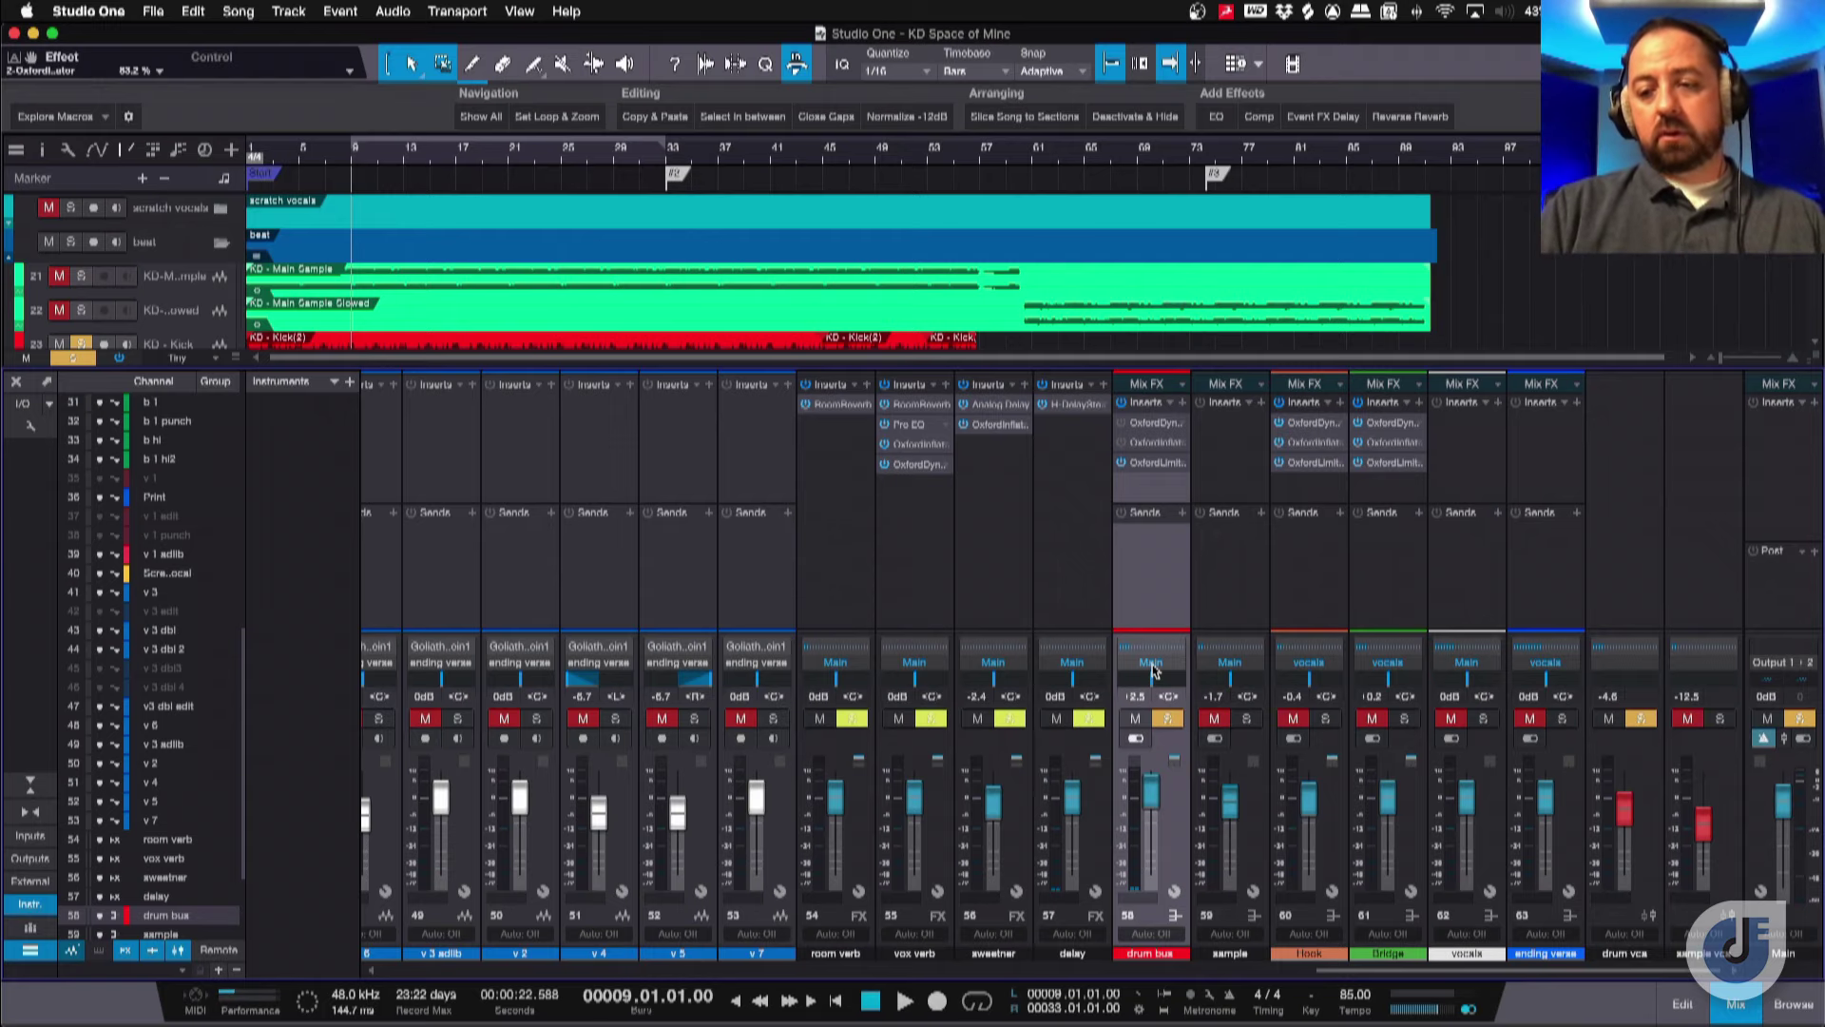
key(space)
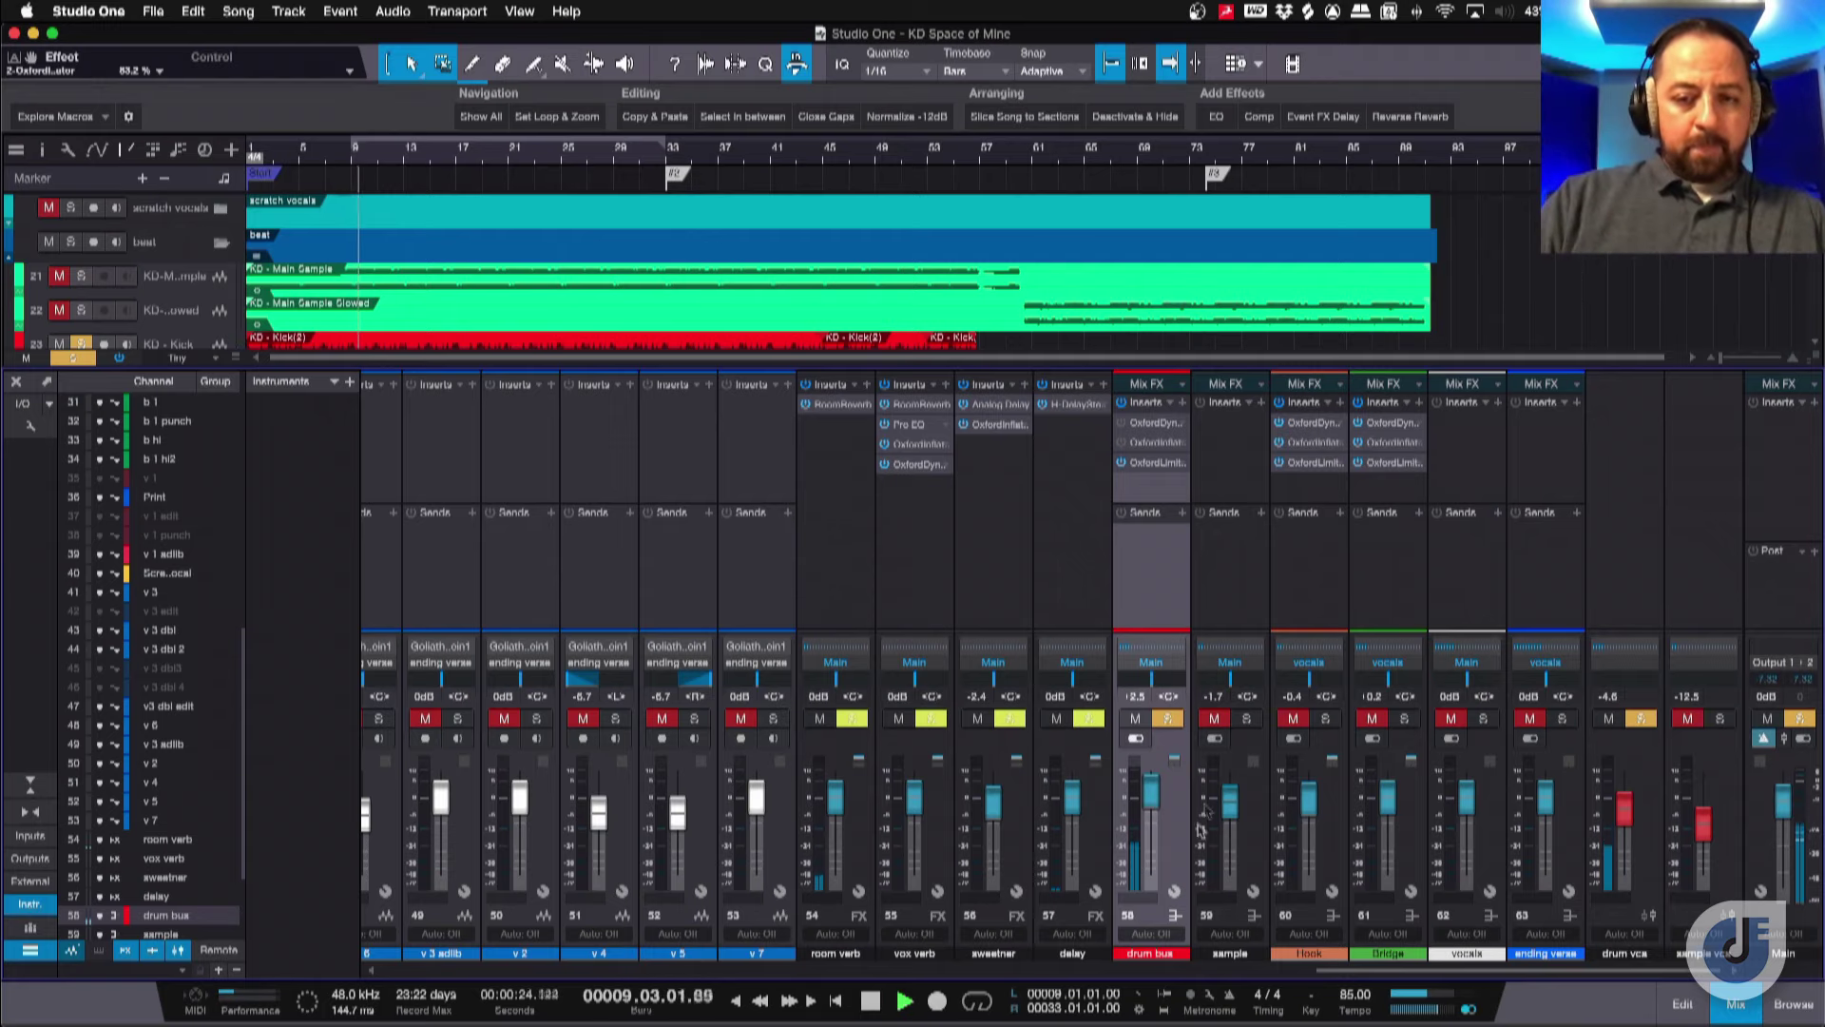
key(space)
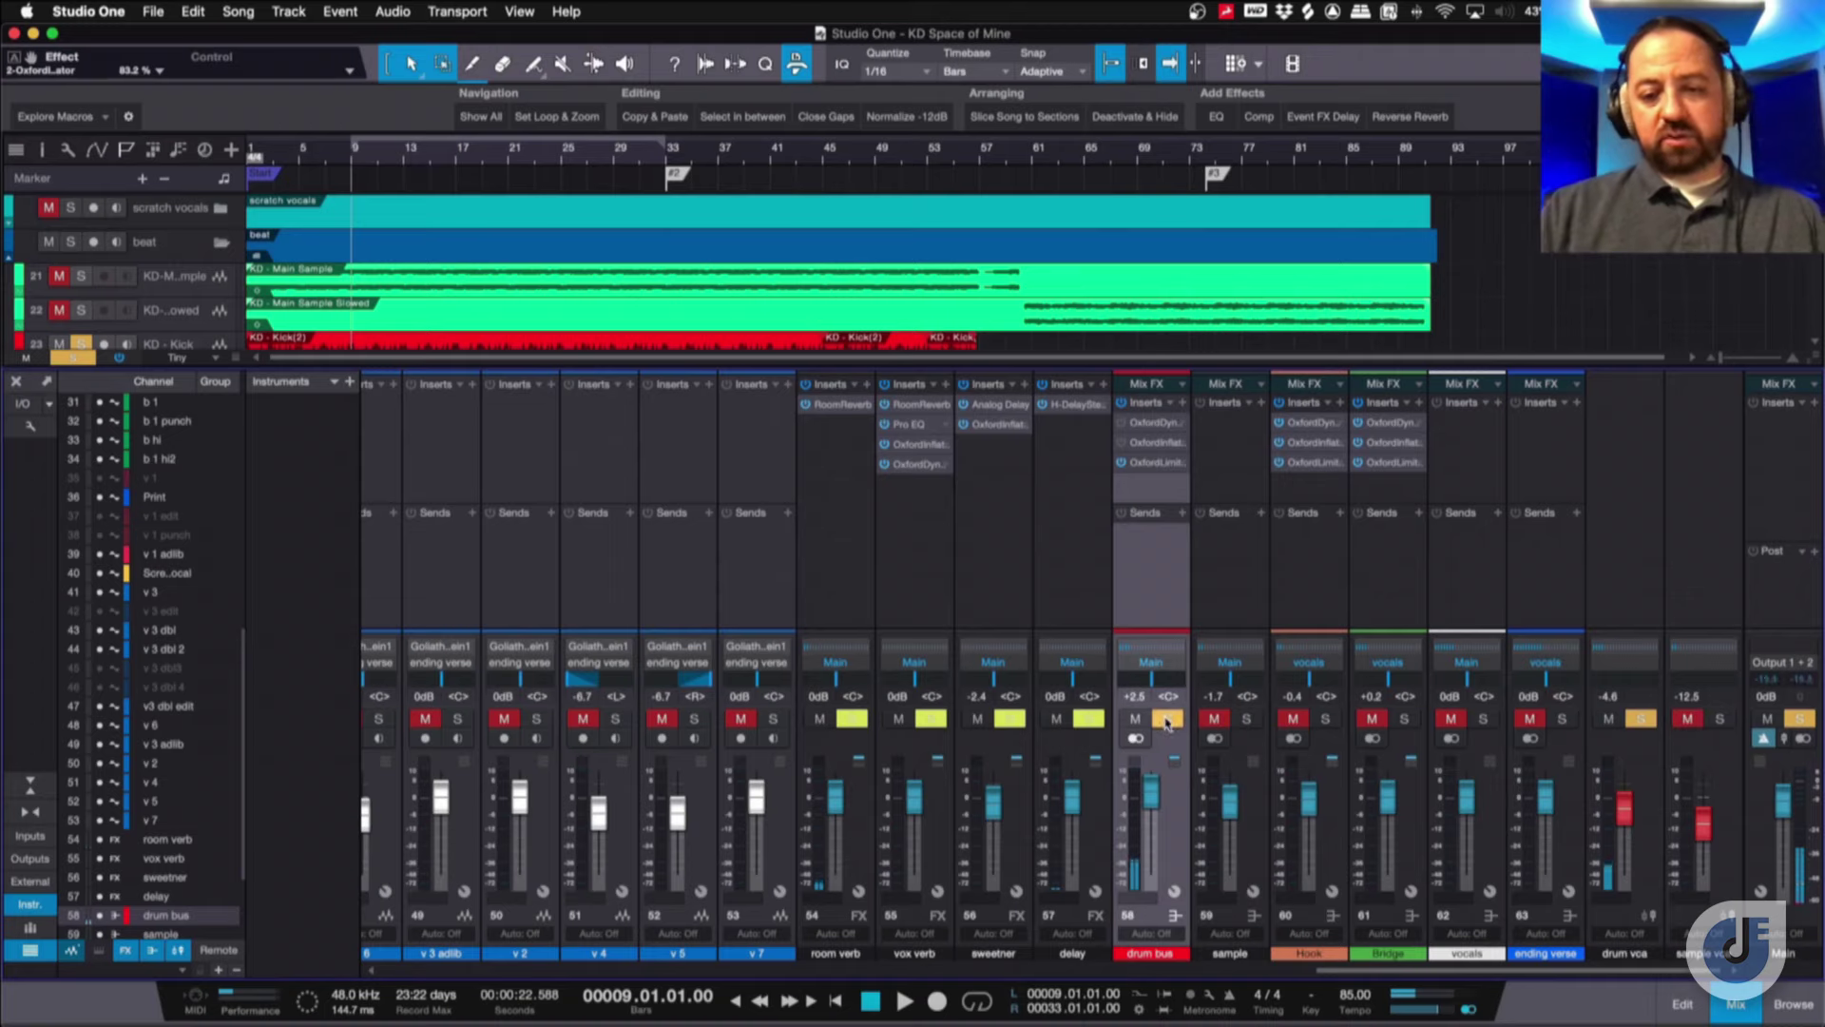
Unsolo the drum bus, mute the vocals, and play the full mix to bar 18.
click(1167, 719)
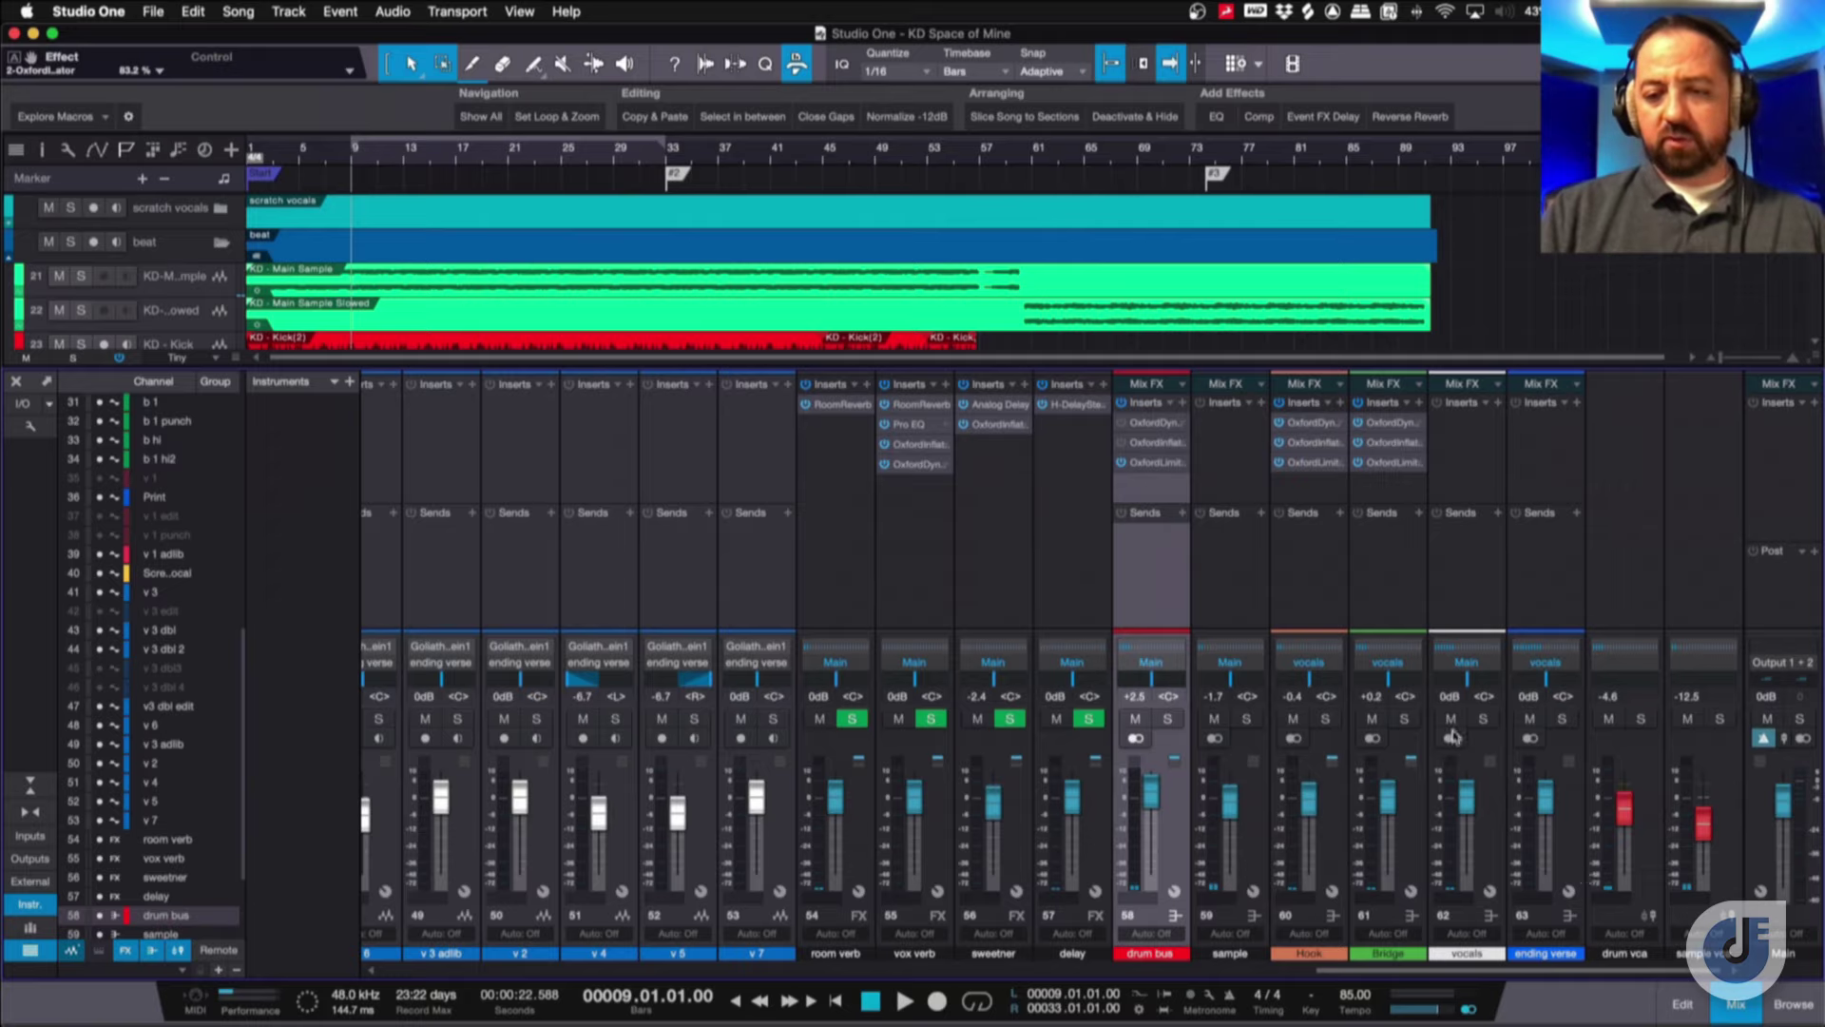
click(1451, 720)
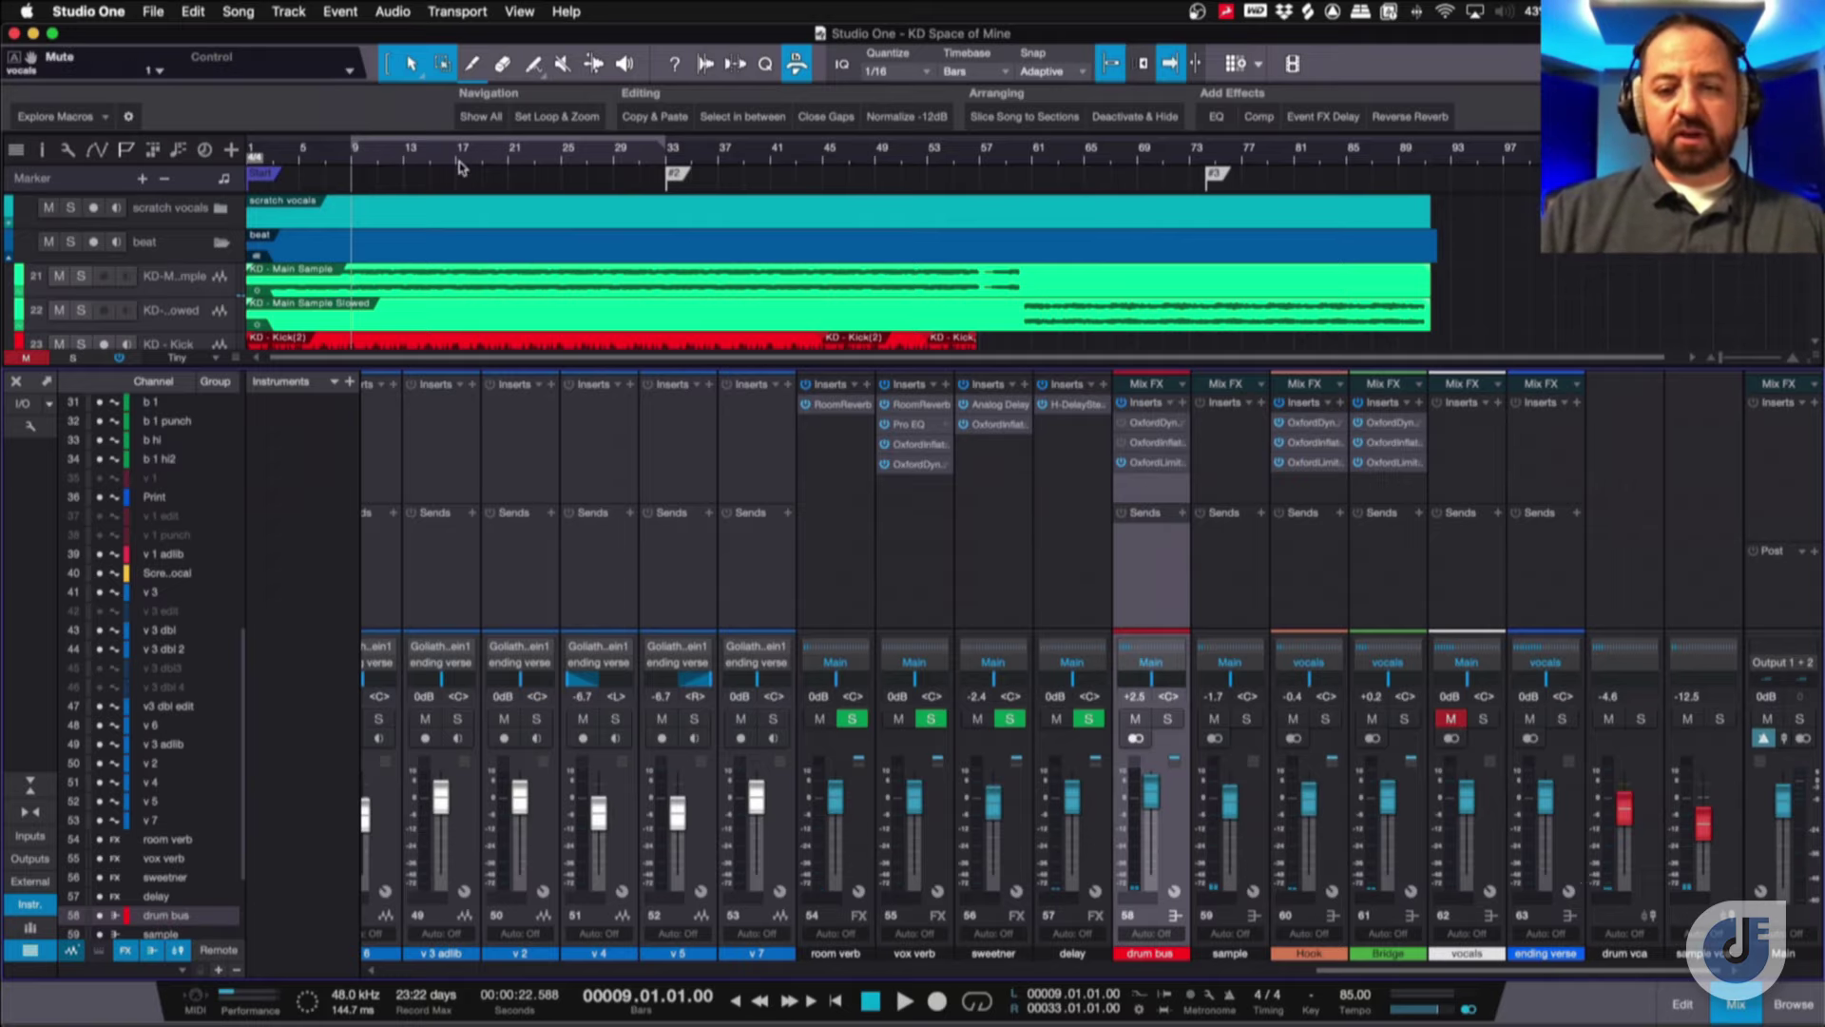
drag(1383, 971, 974, 972)
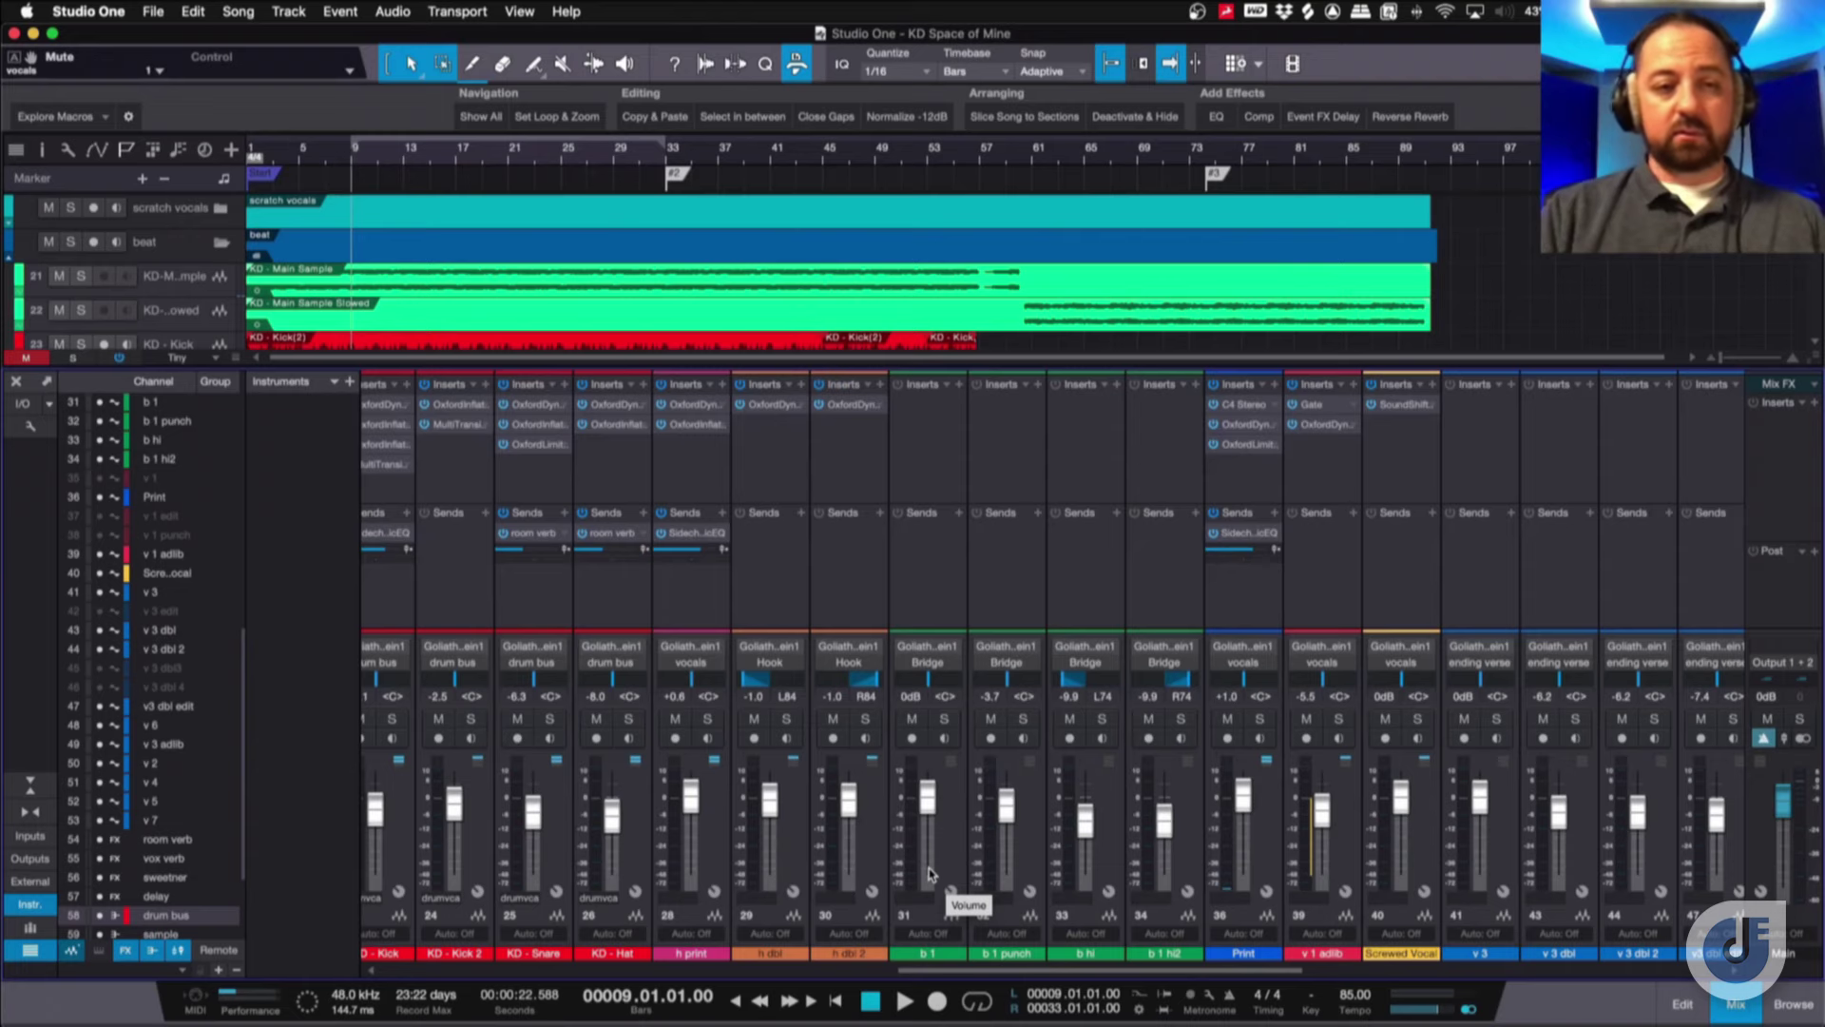
key(space)
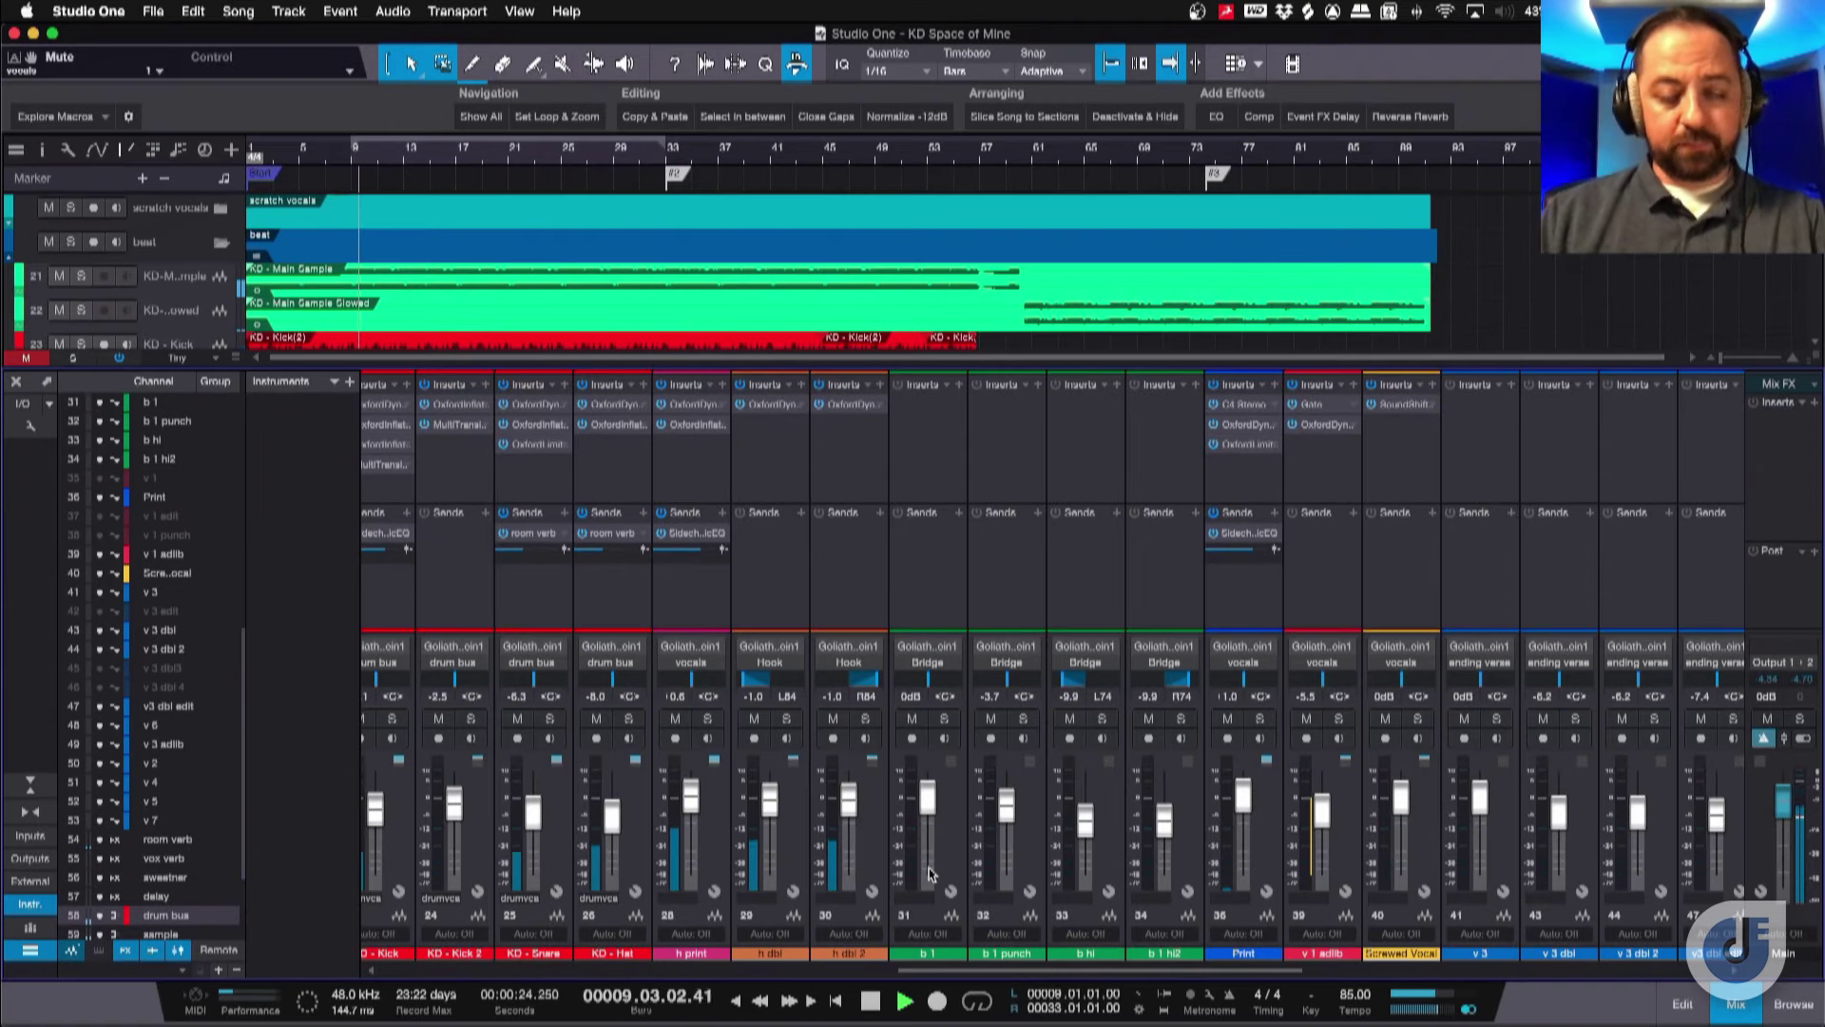
scroll(924, 955, left, 10)
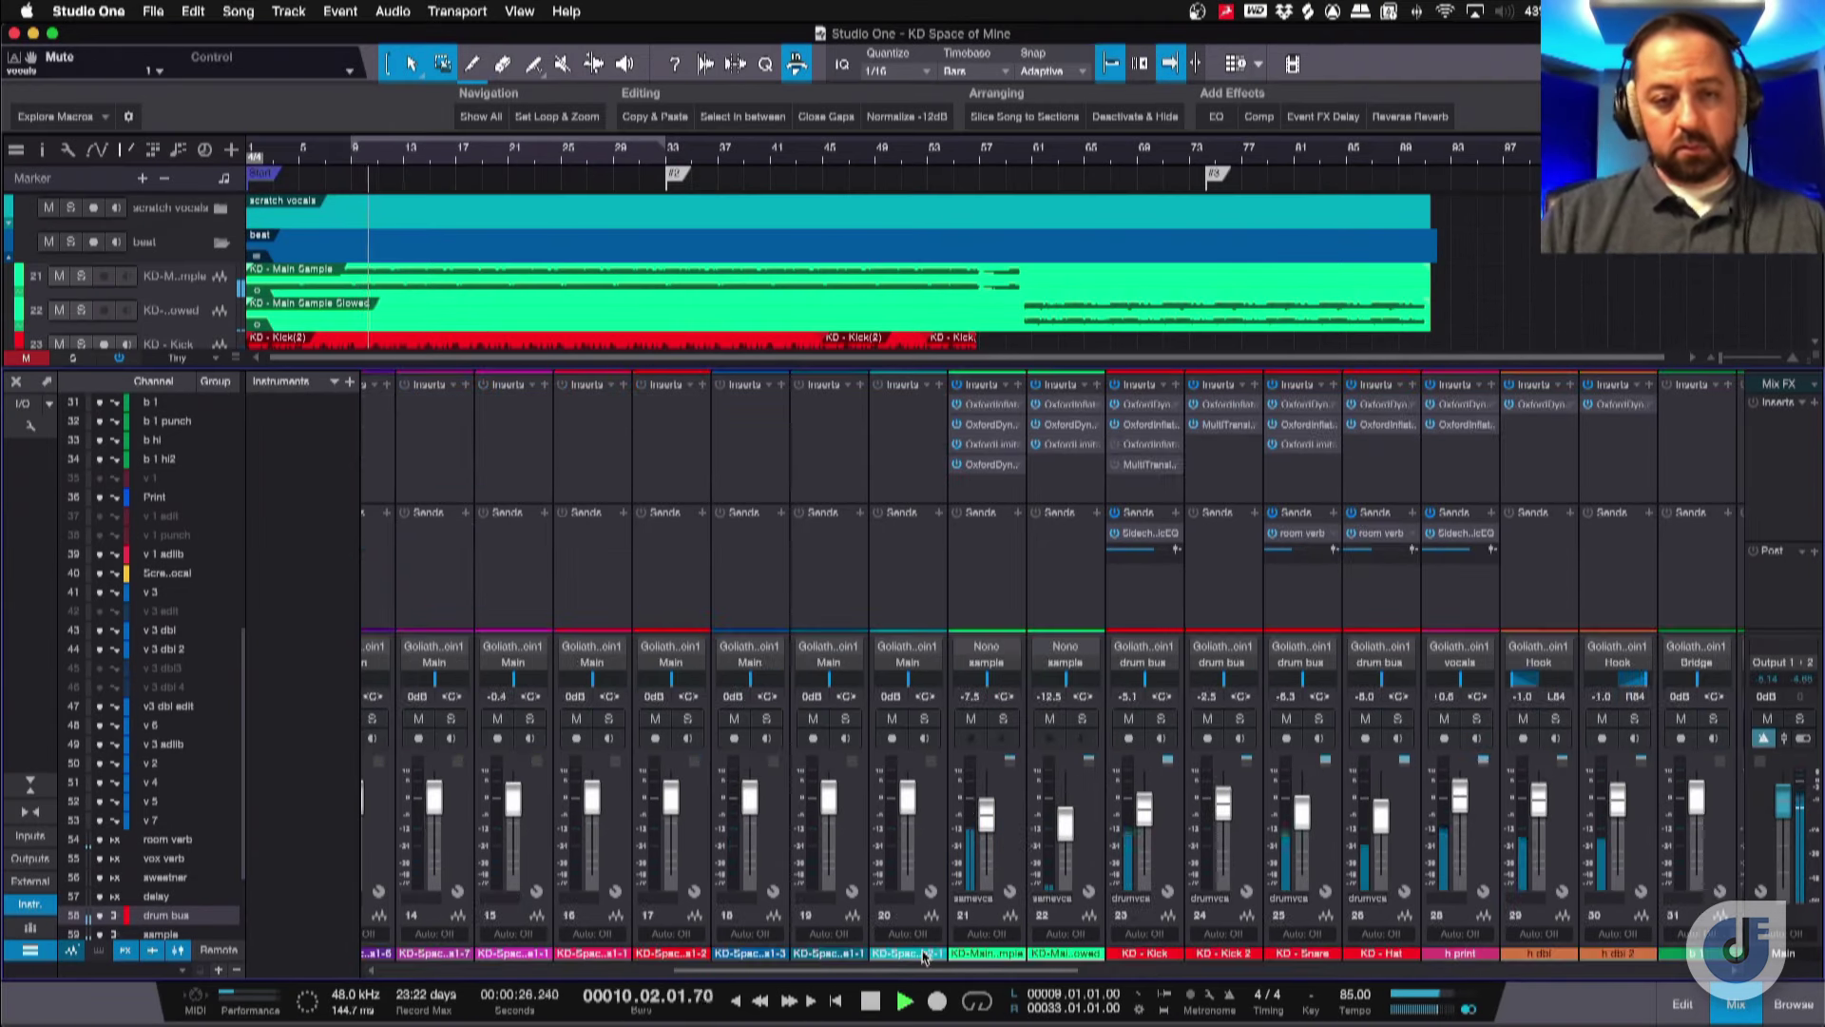
scroll(924, 955, right, 4)
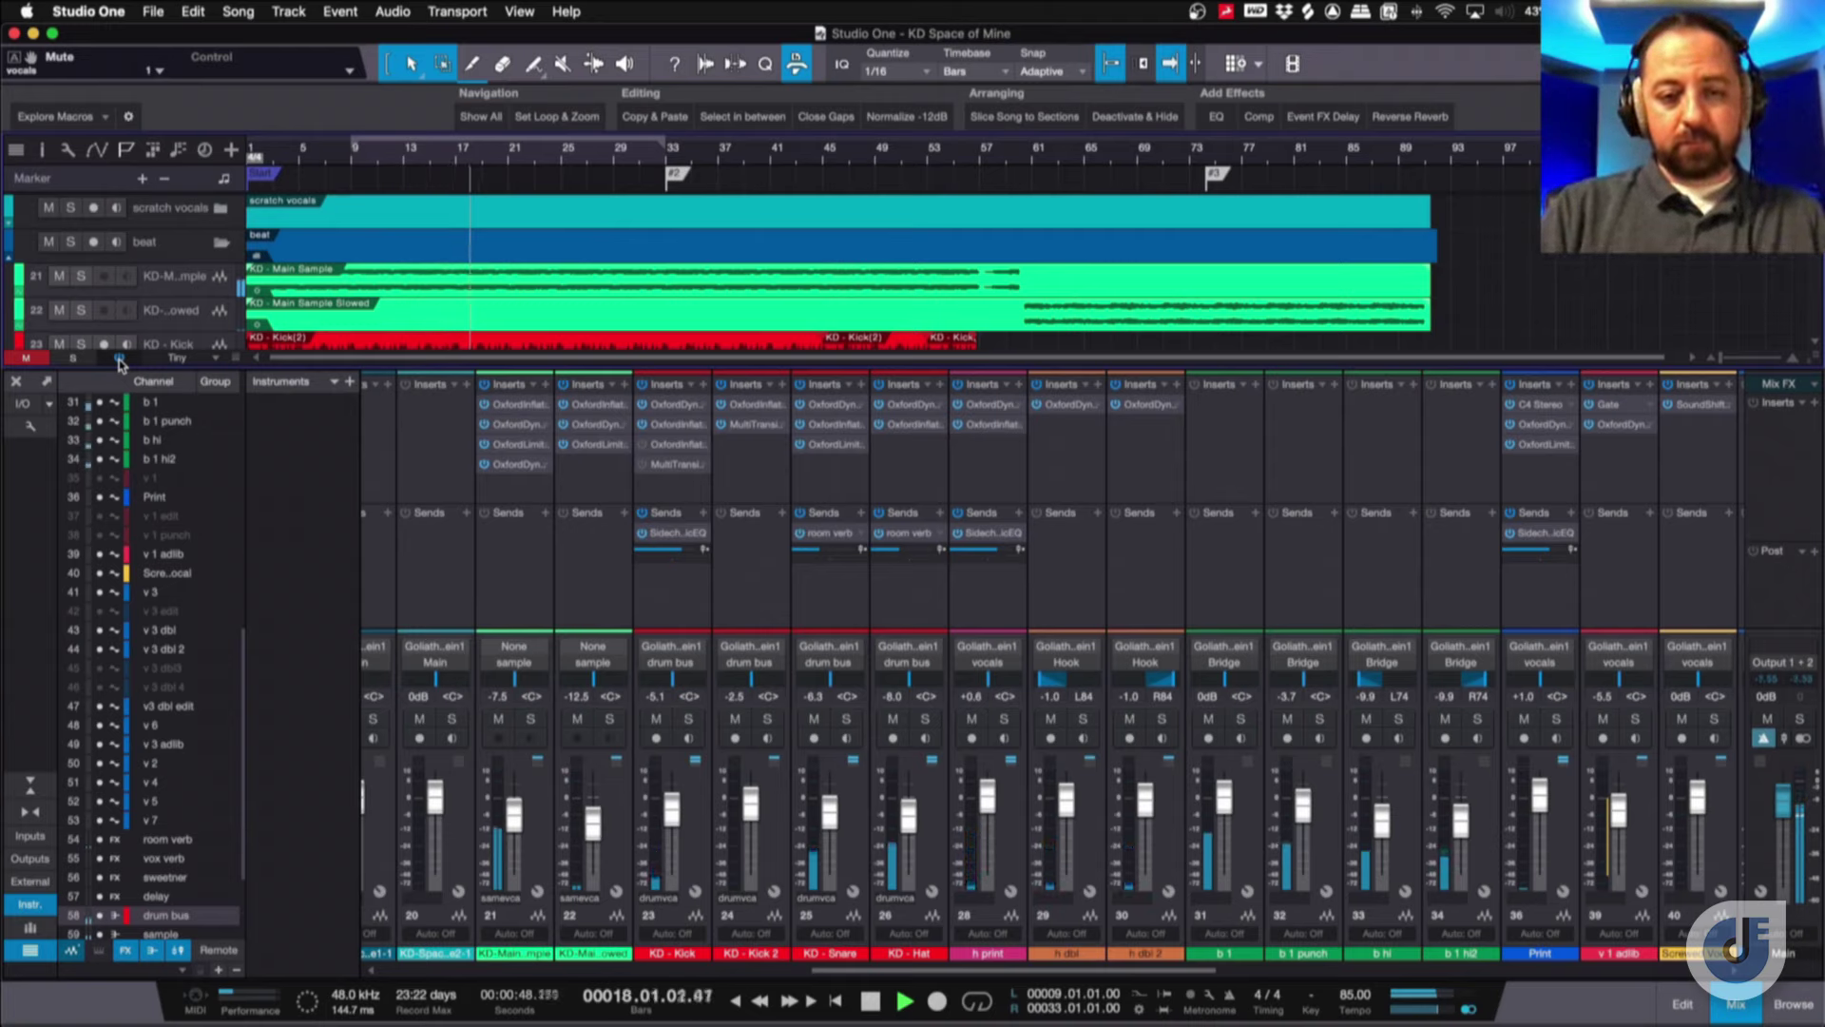
key(space)
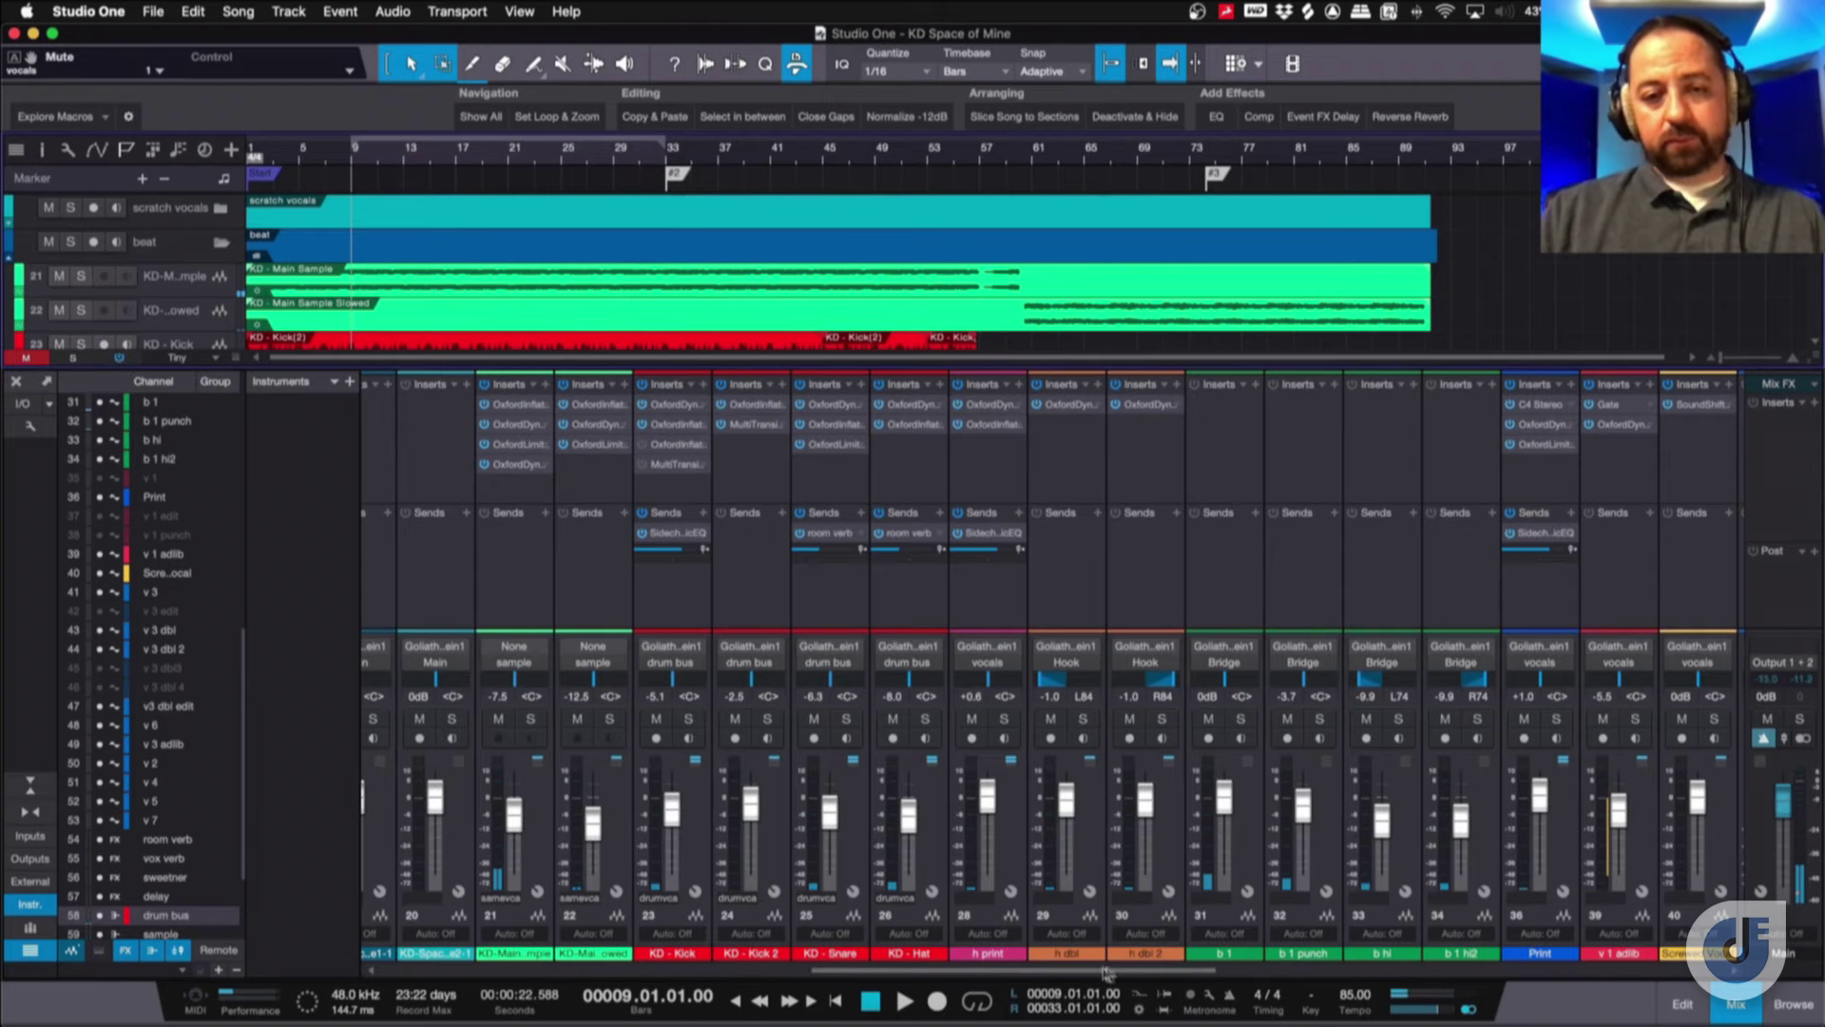
Enable the bar 9–33 loop, then select and solo KD - Main Sample.
drag(1103, 968, 1057, 968)
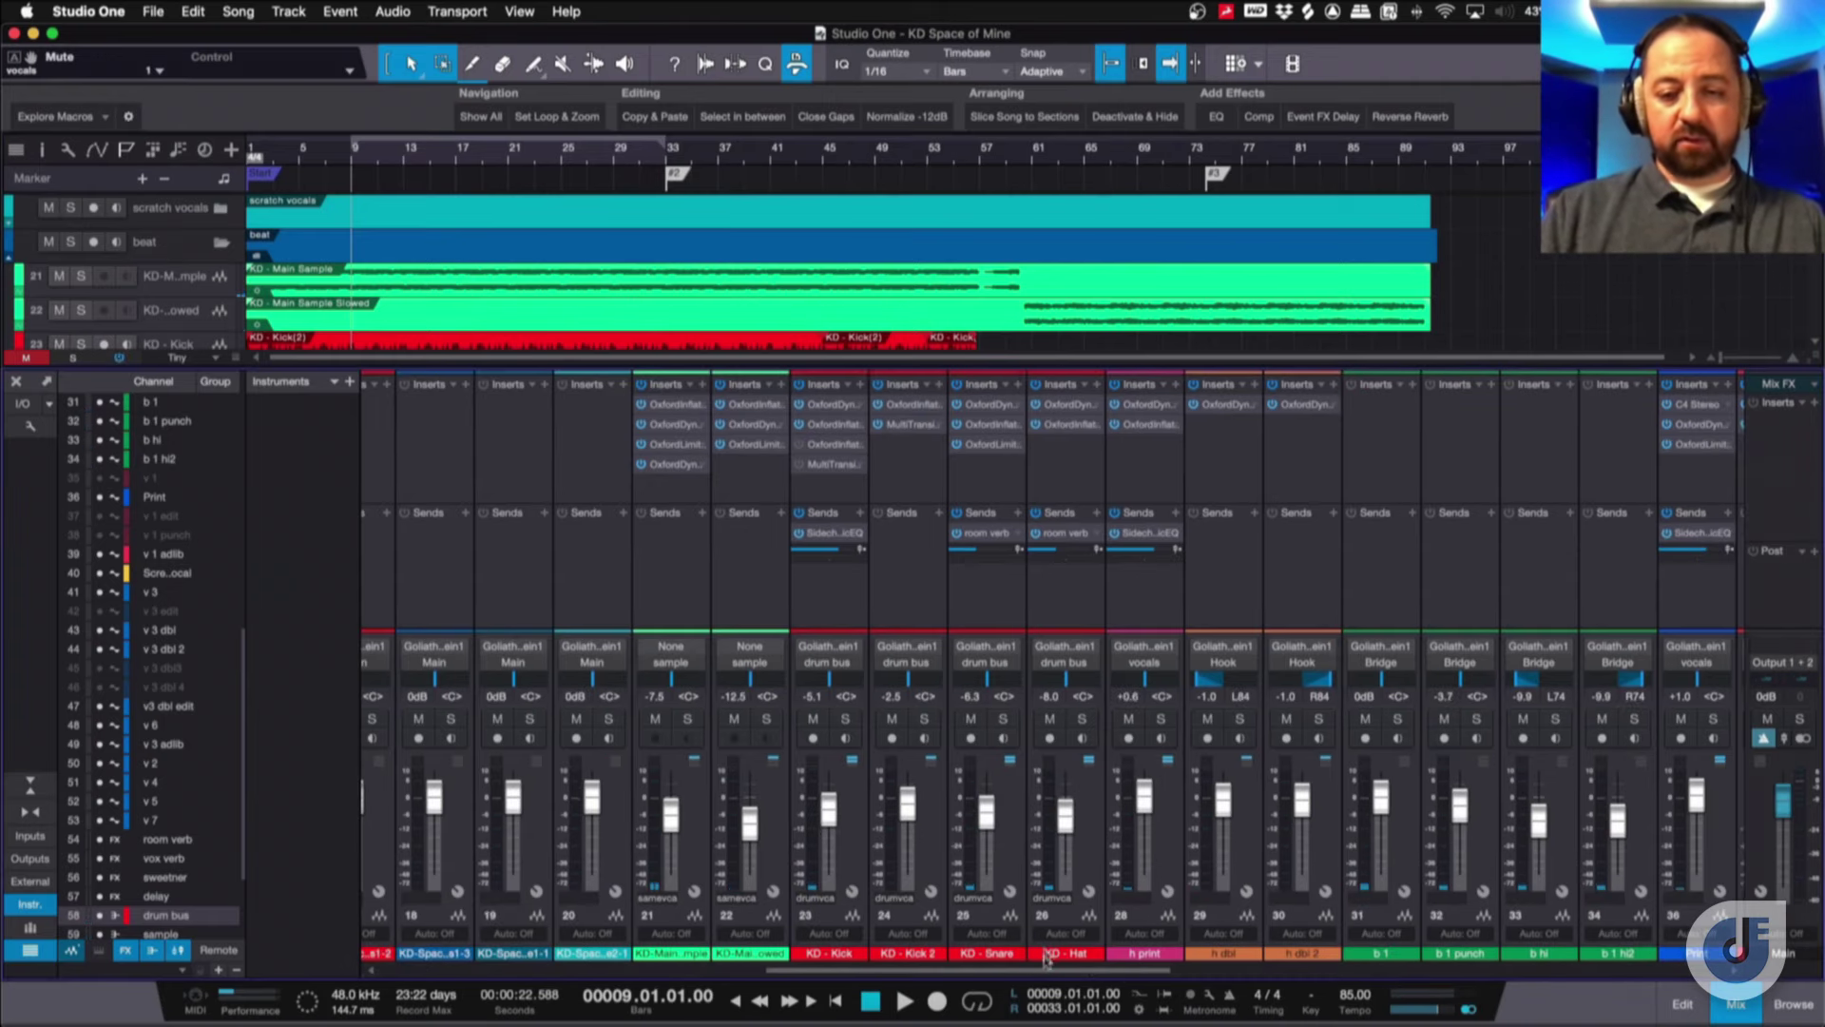
scroll(1046, 960, left, 2)
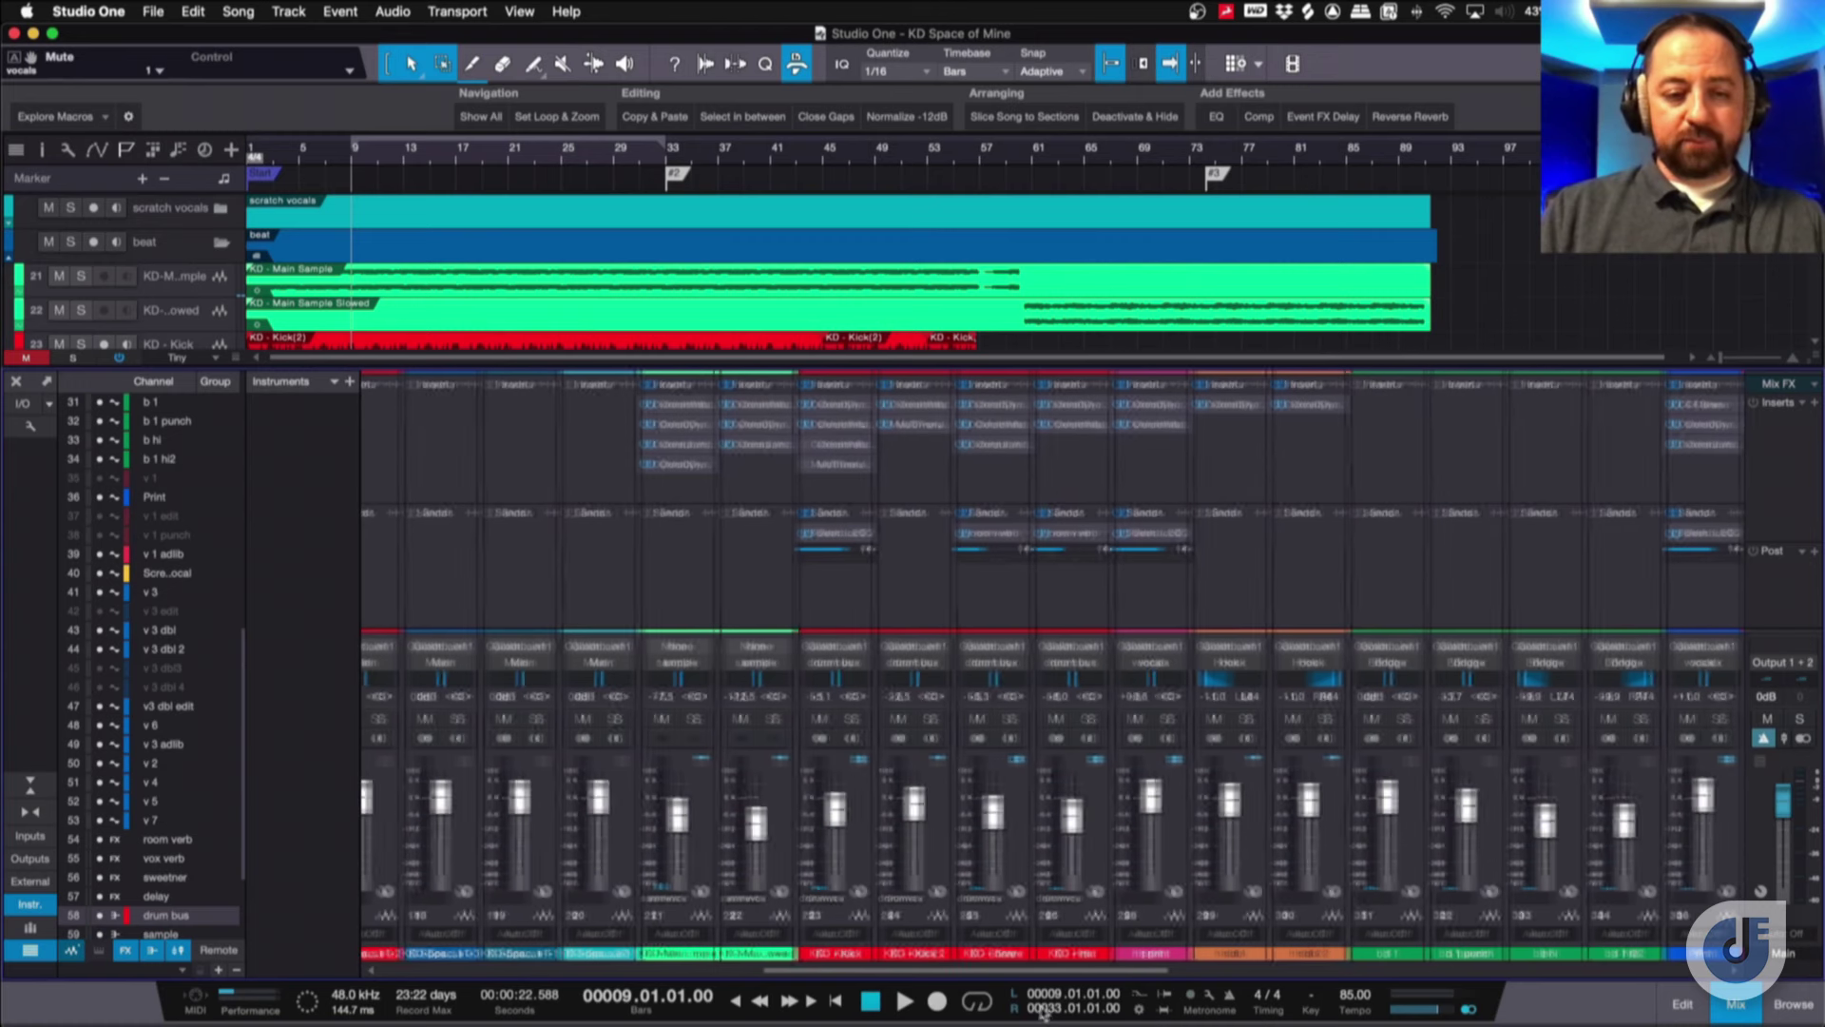
scroll(1046, 1012, right, 1)
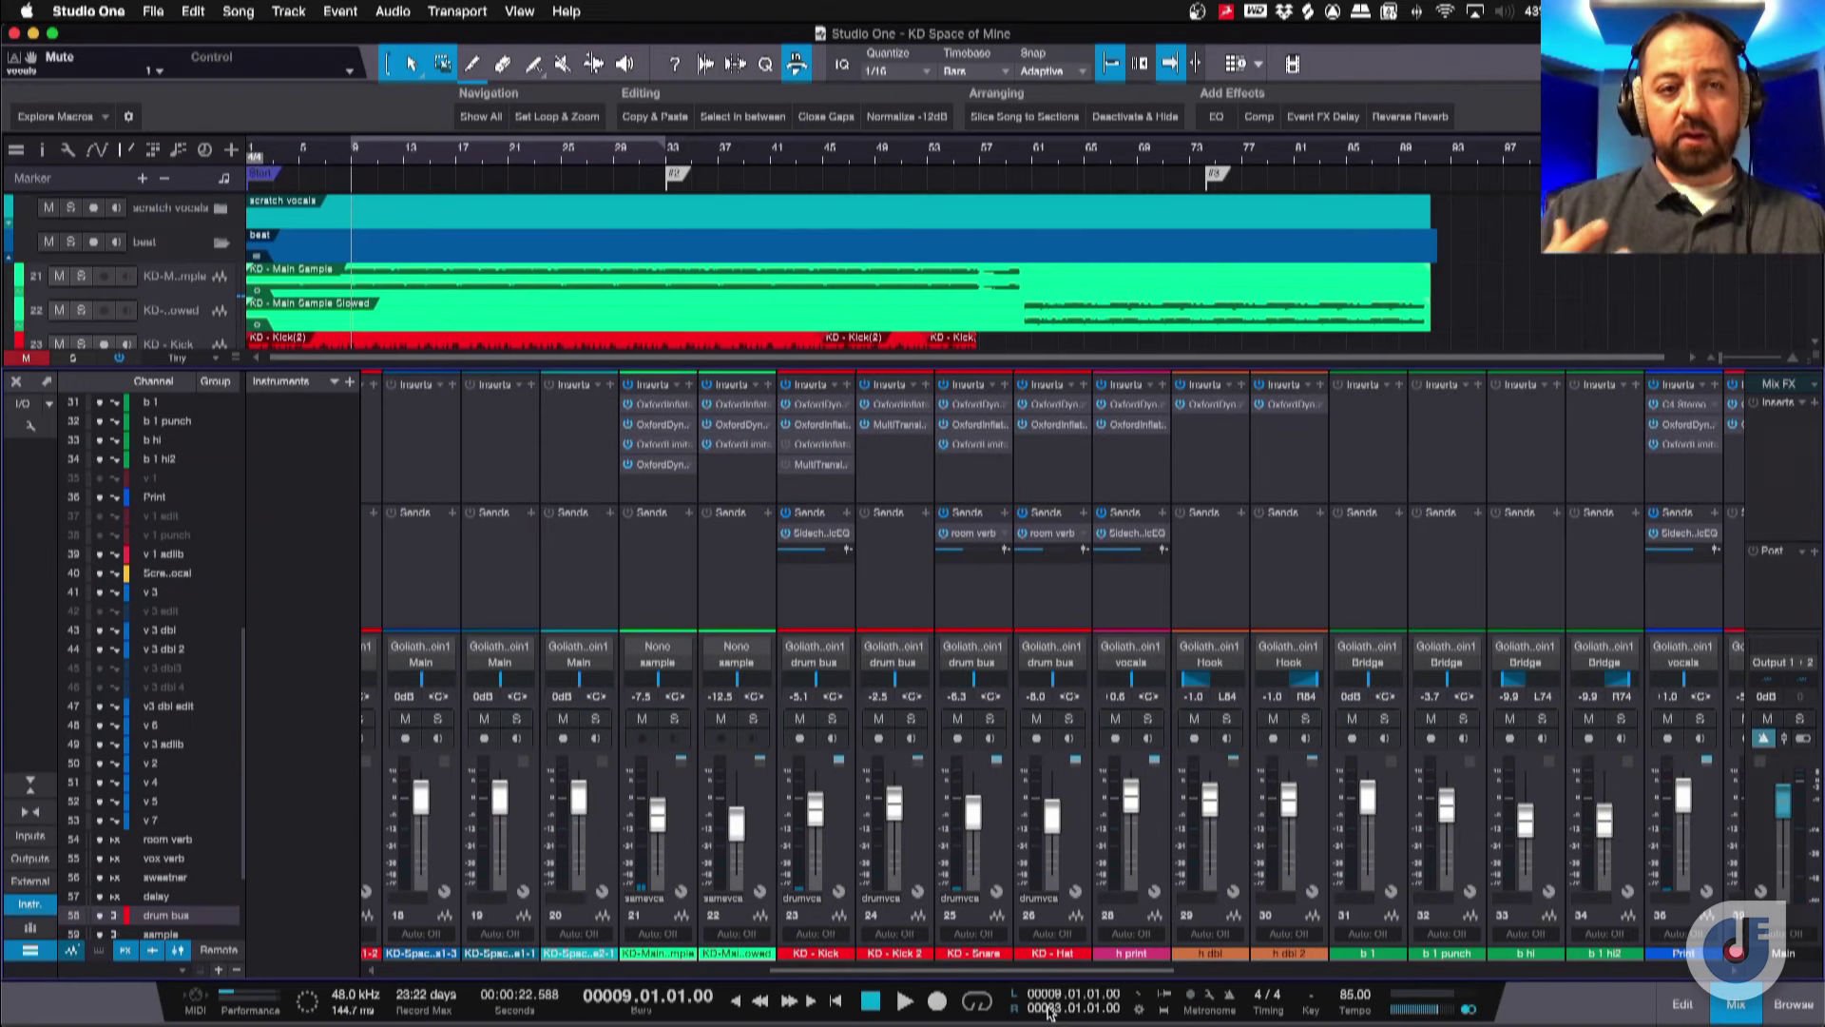
click(976, 1000)
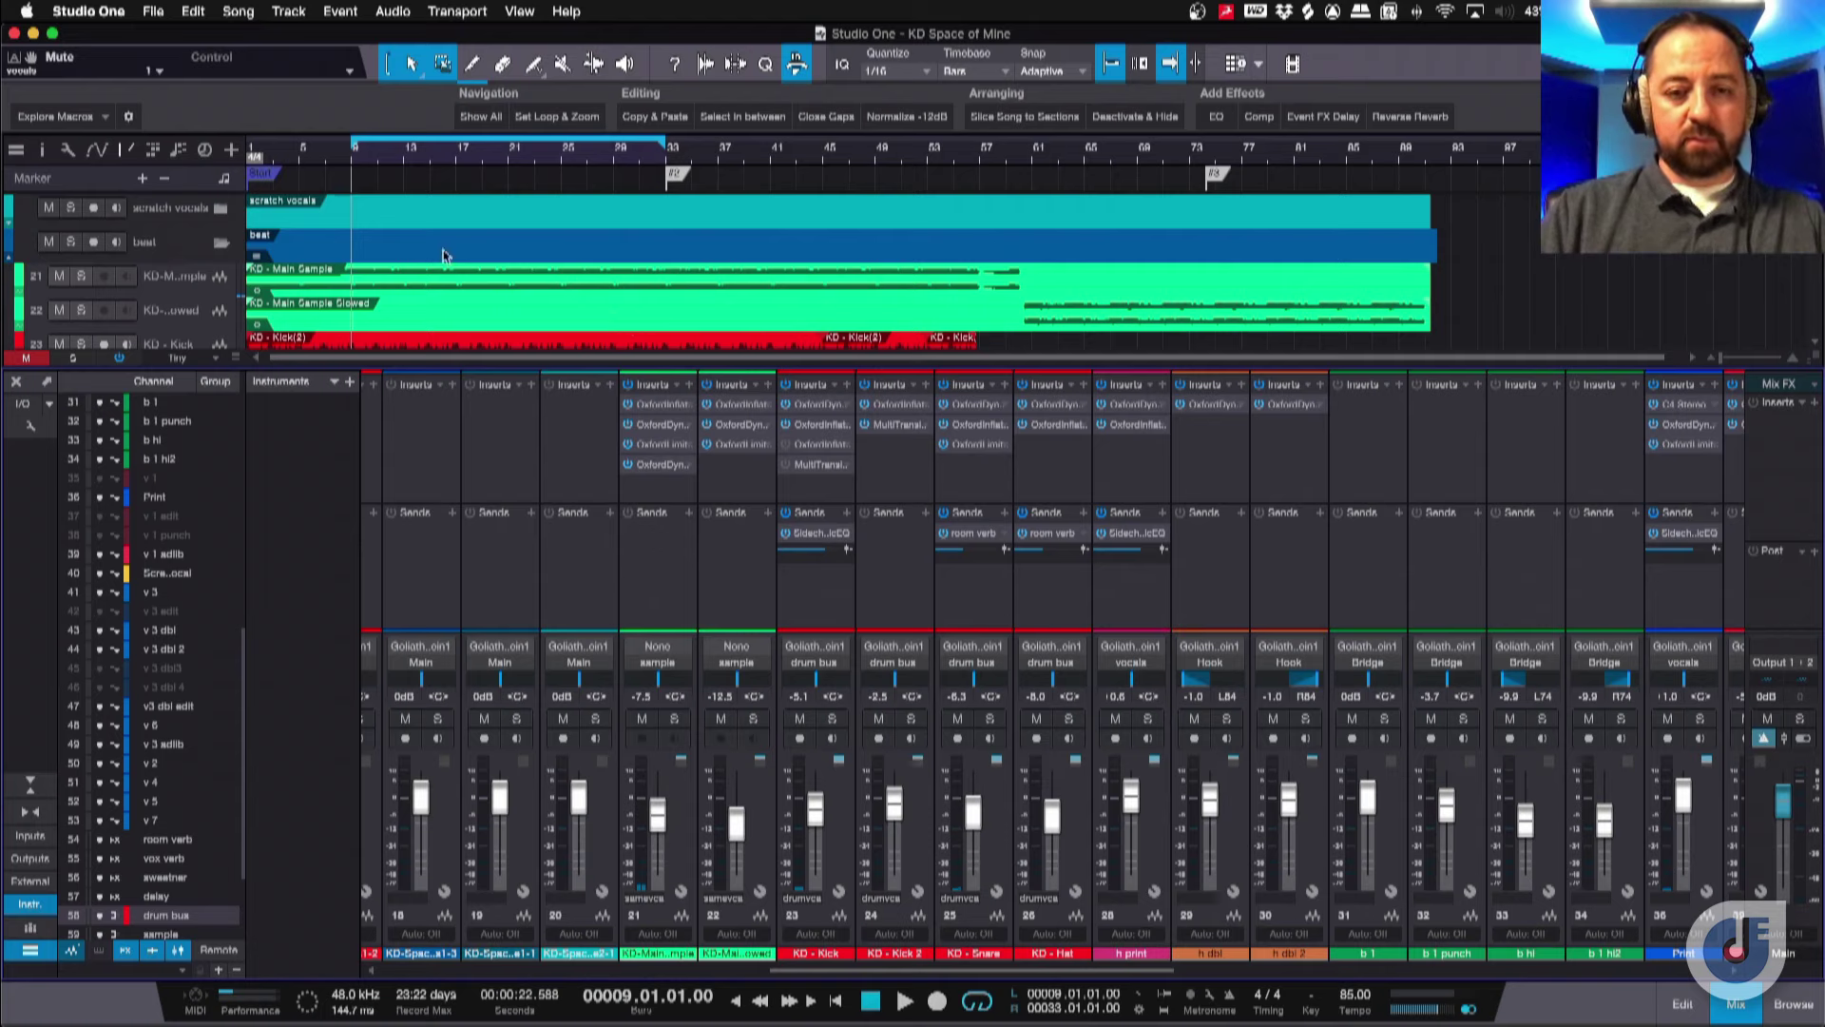
click(681, 826)
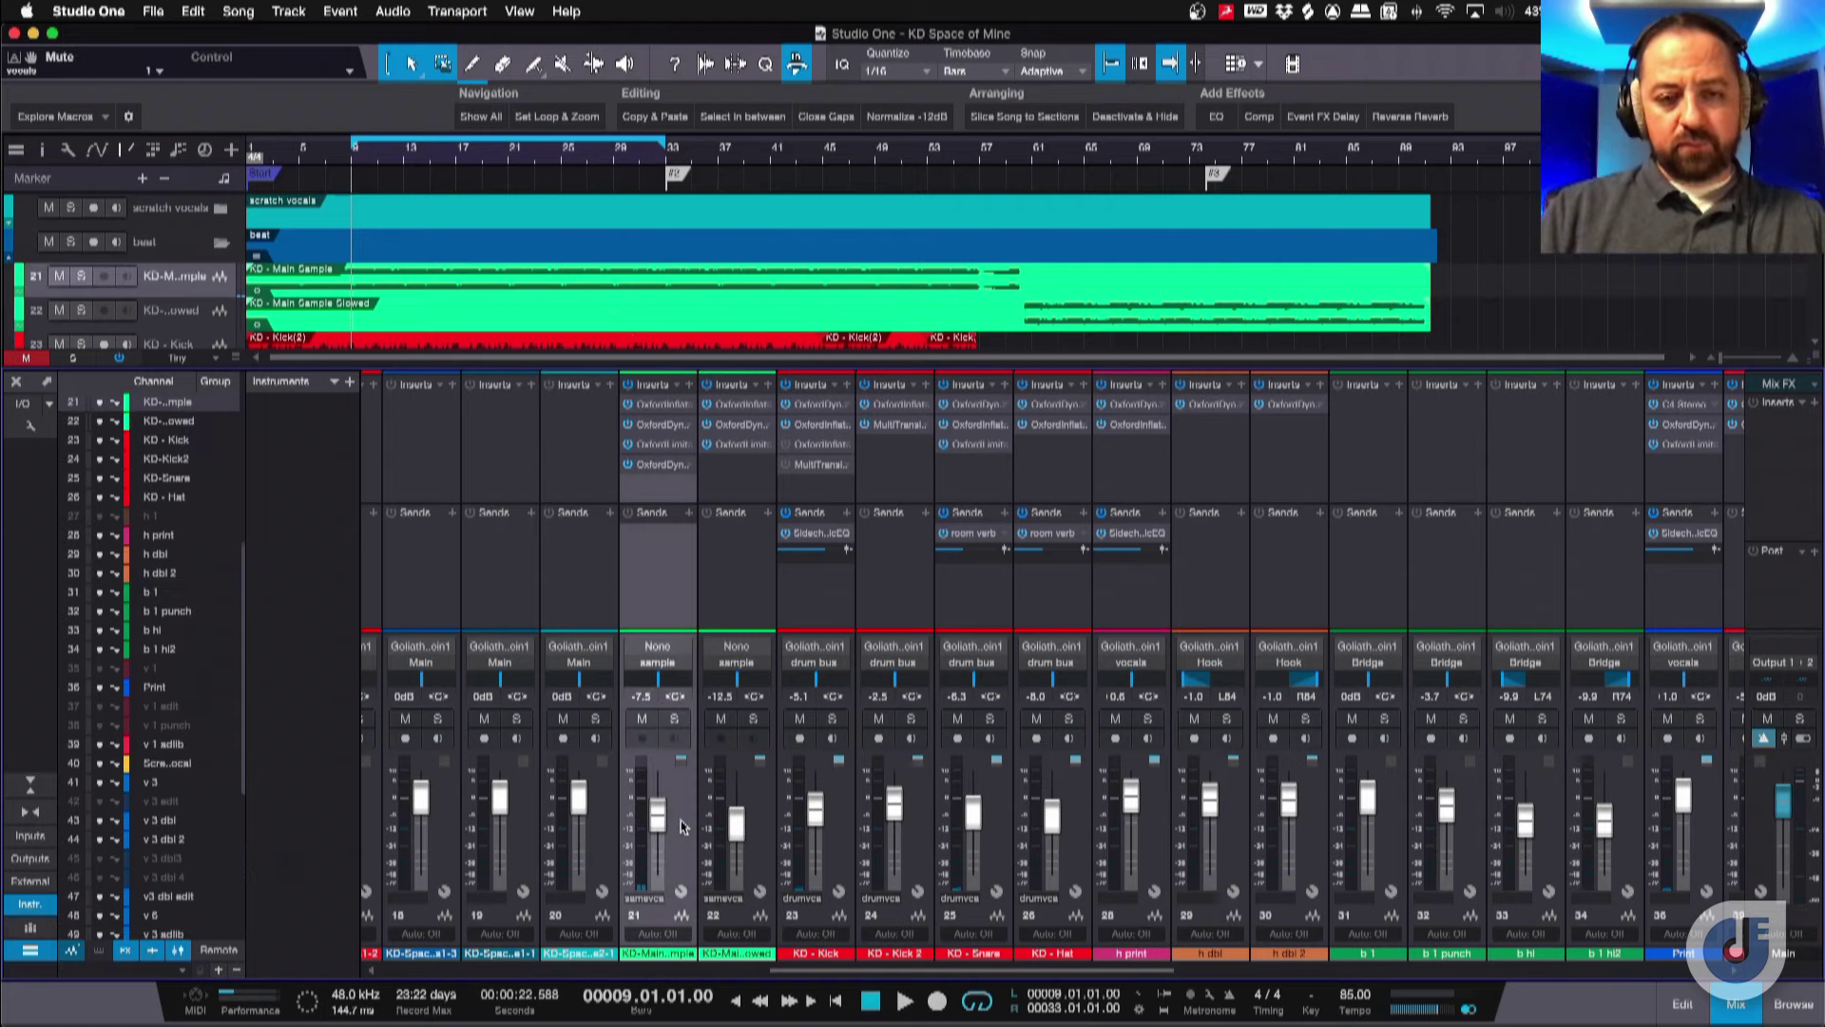
click(675, 719)
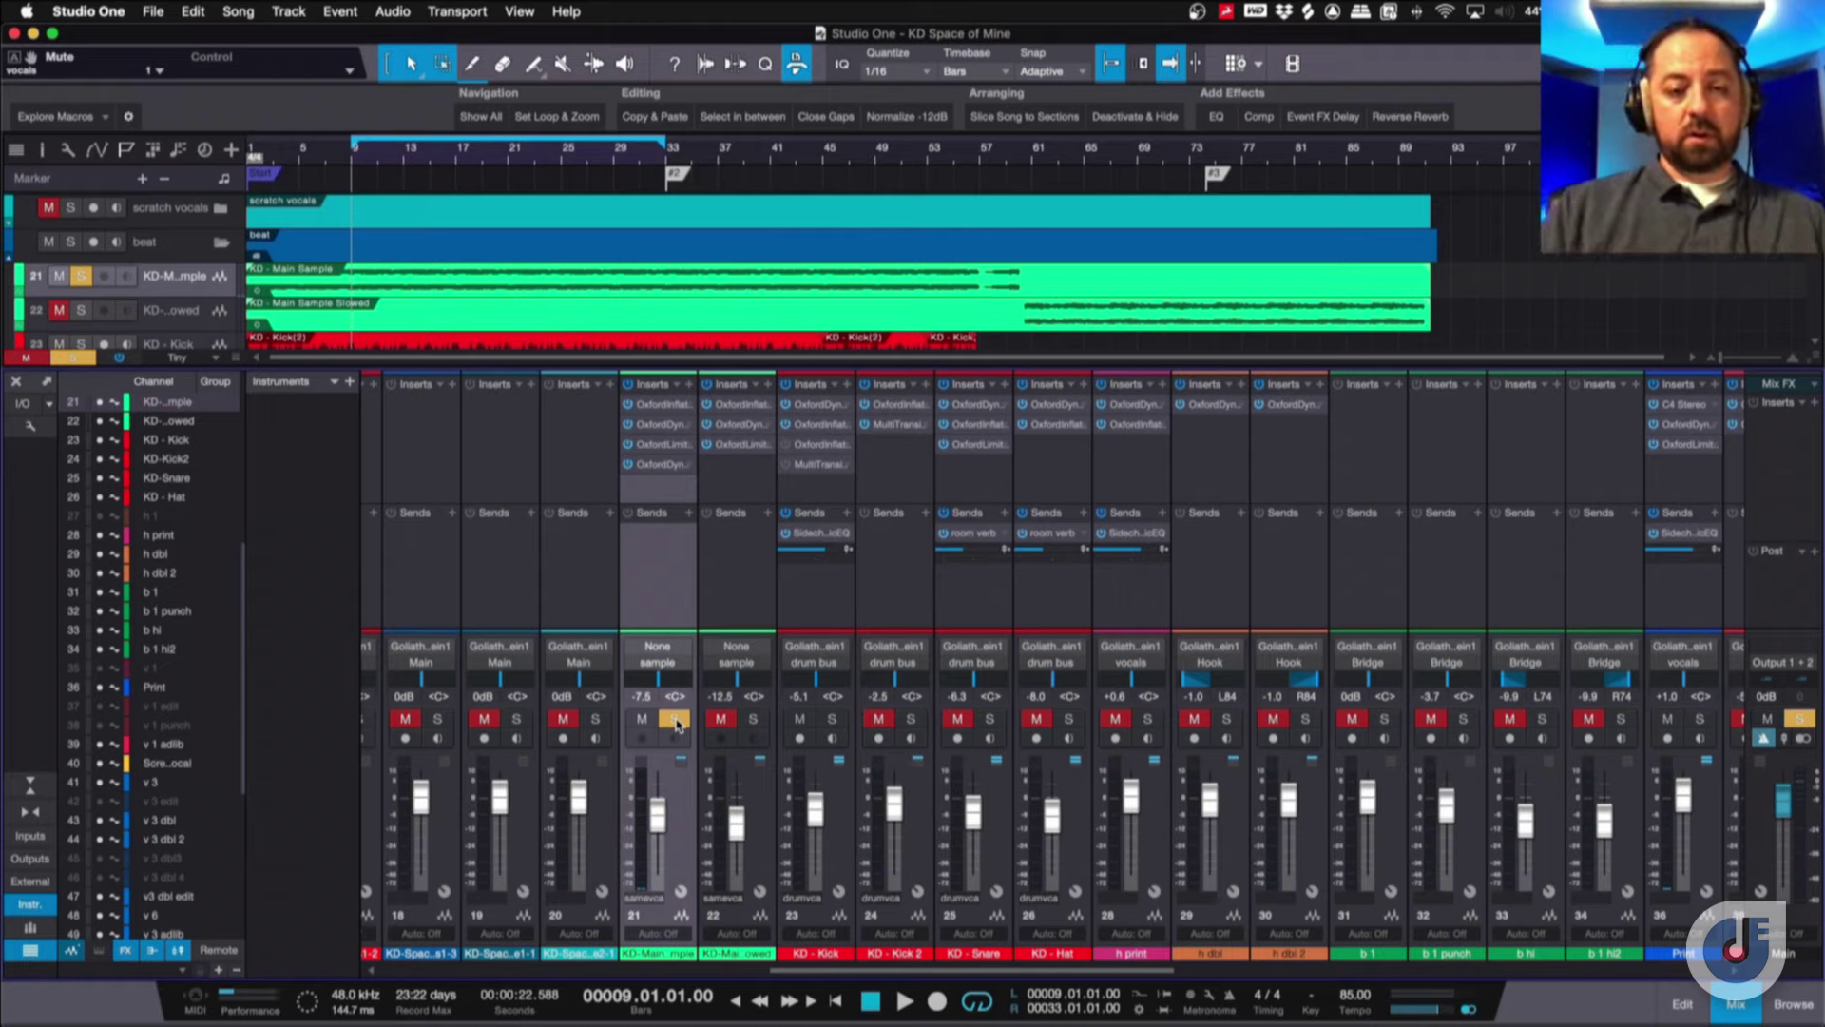
click(680, 891)
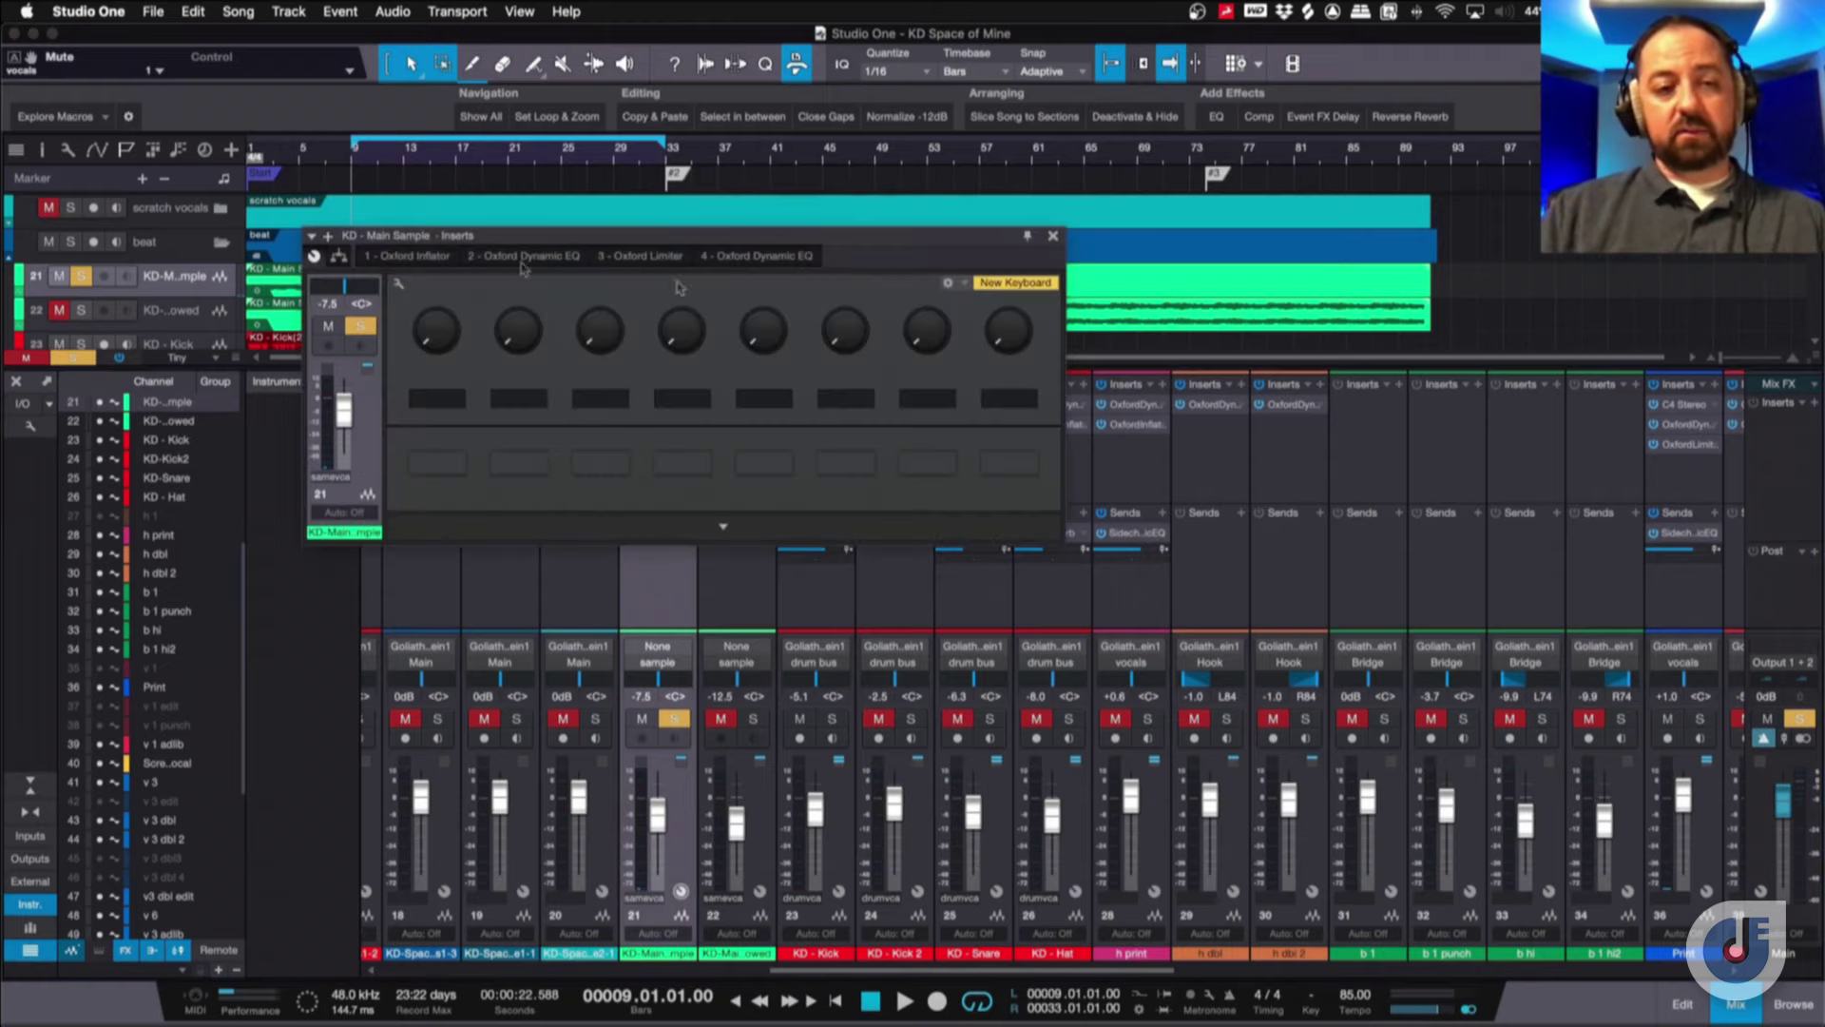
Show KD - Main Sample's splitter routing, move it upper right, and open Oxford Inflator.
click(340, 257)
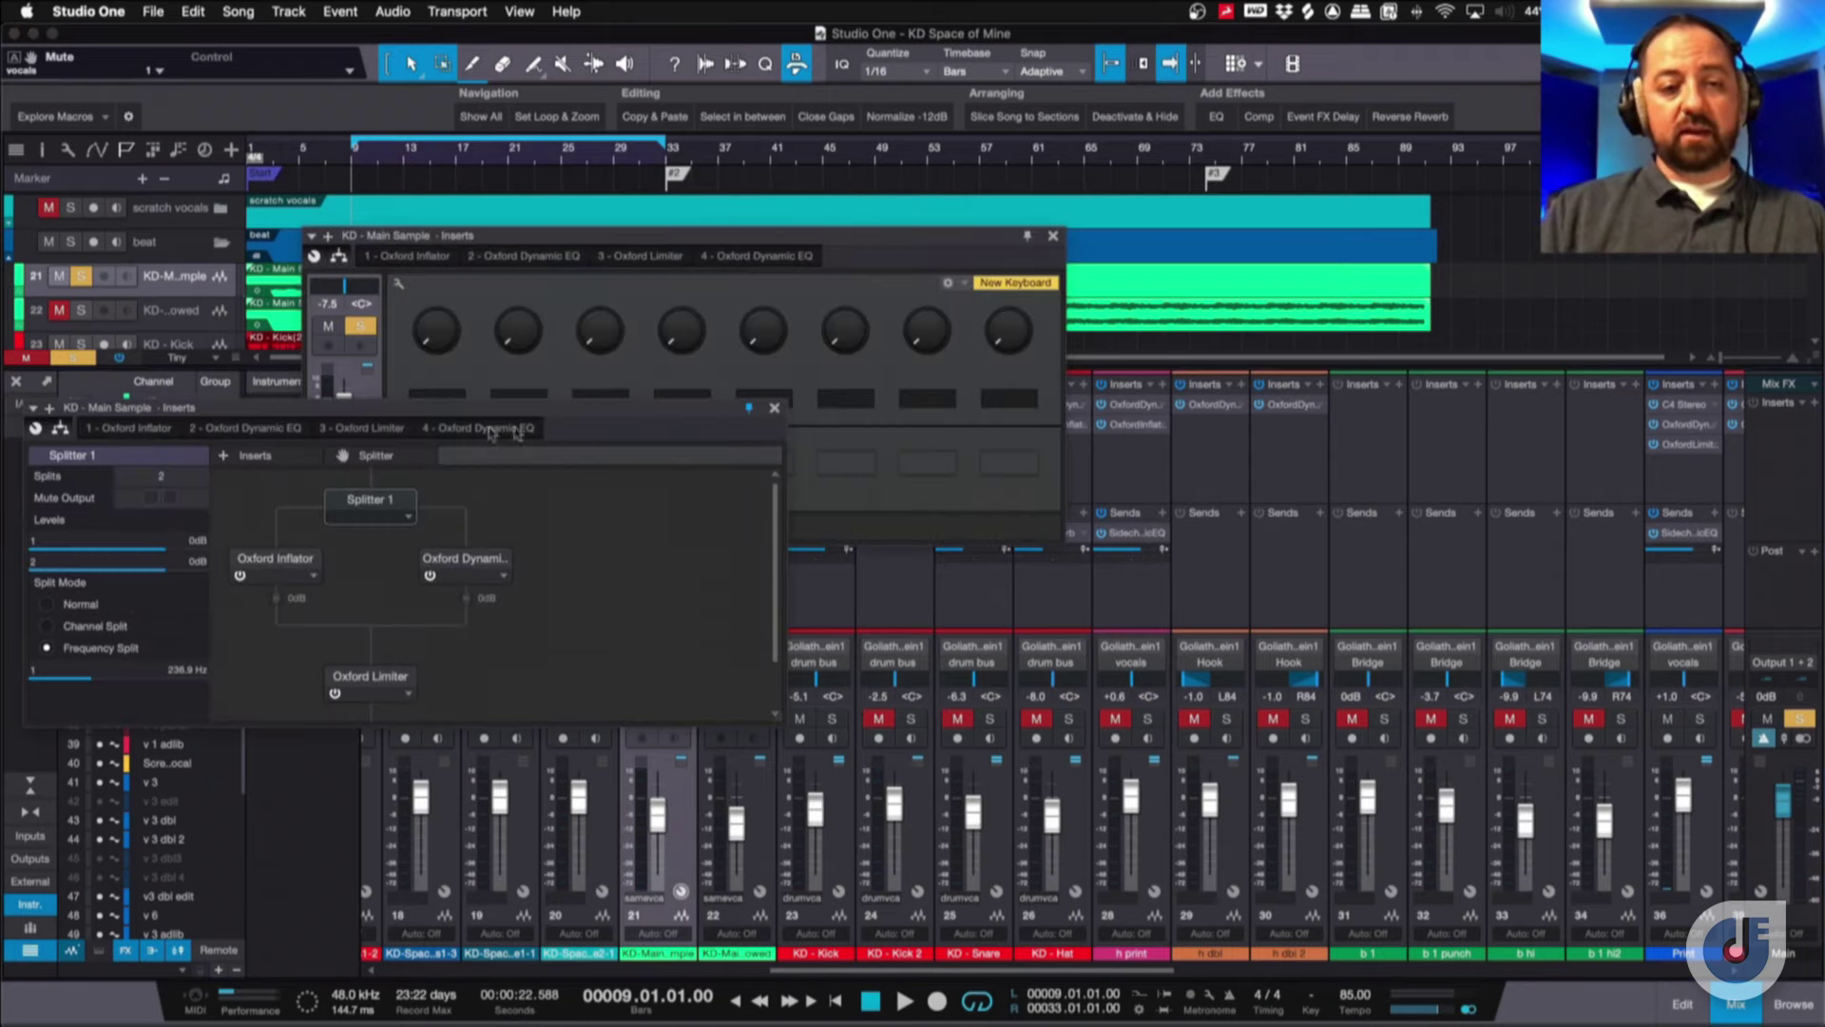
drag(549, 412, 1172, 97)
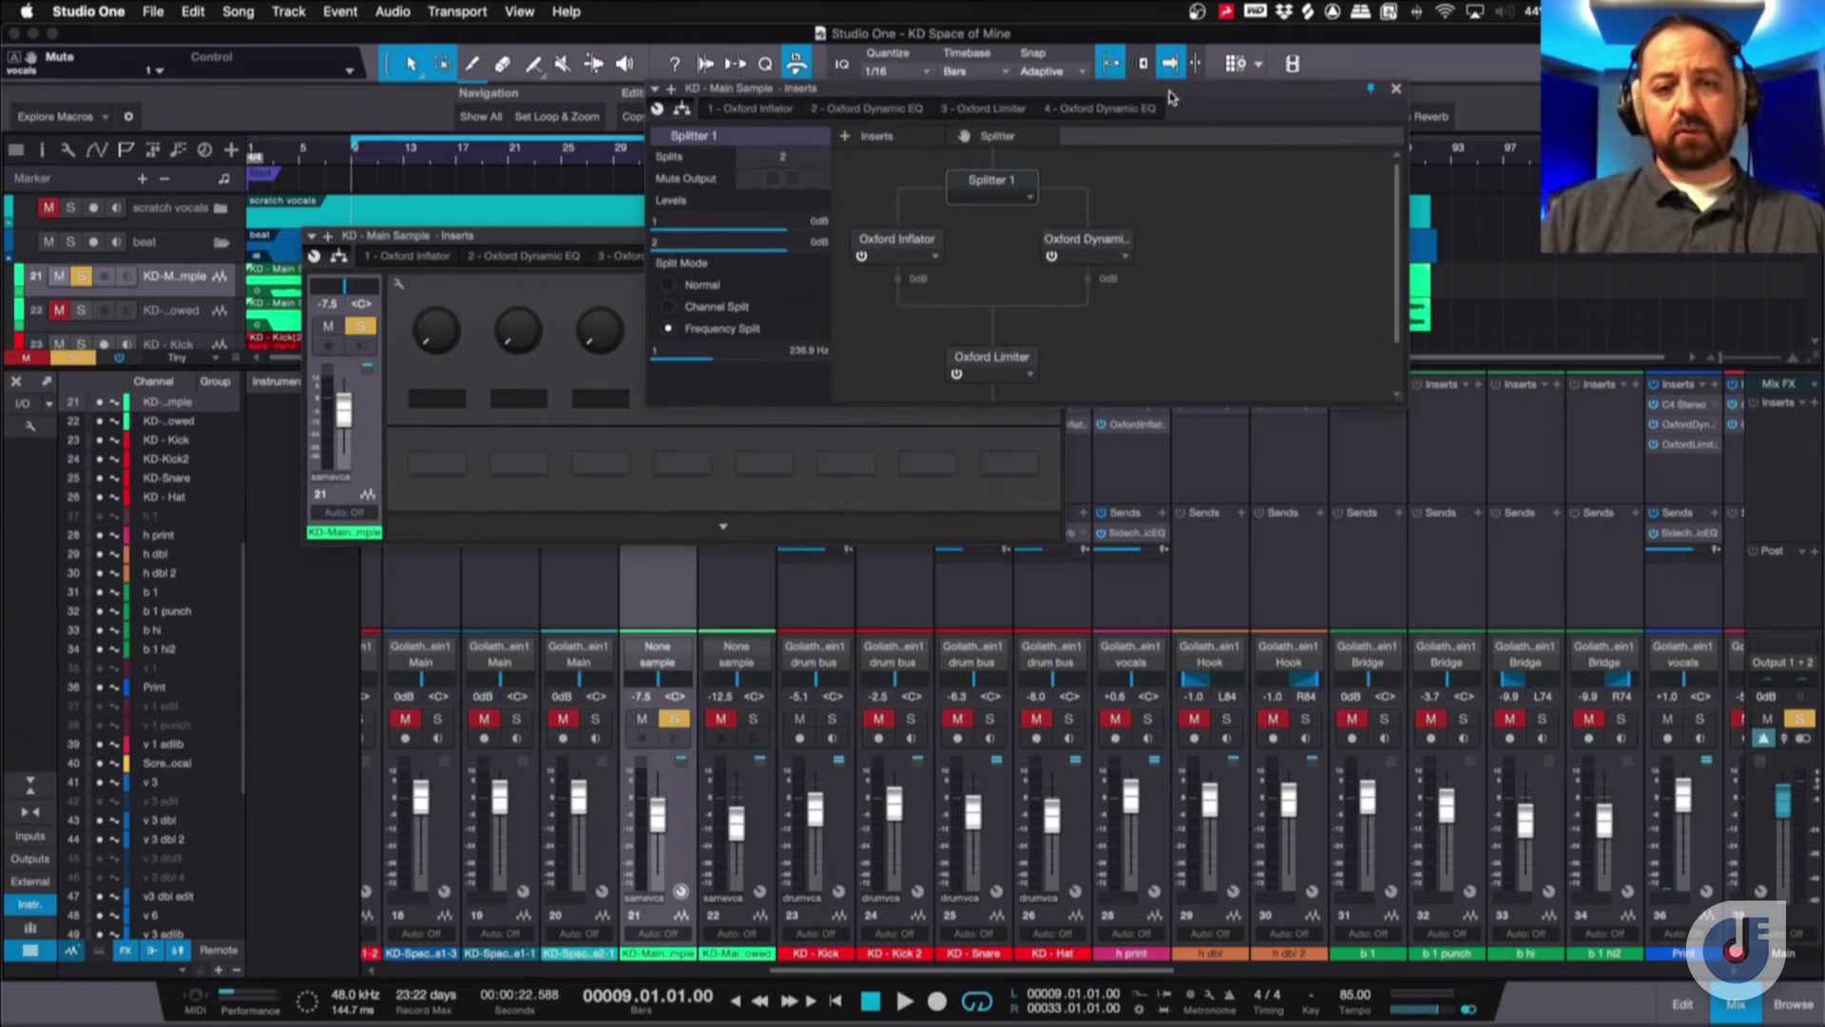
click(904, 249)
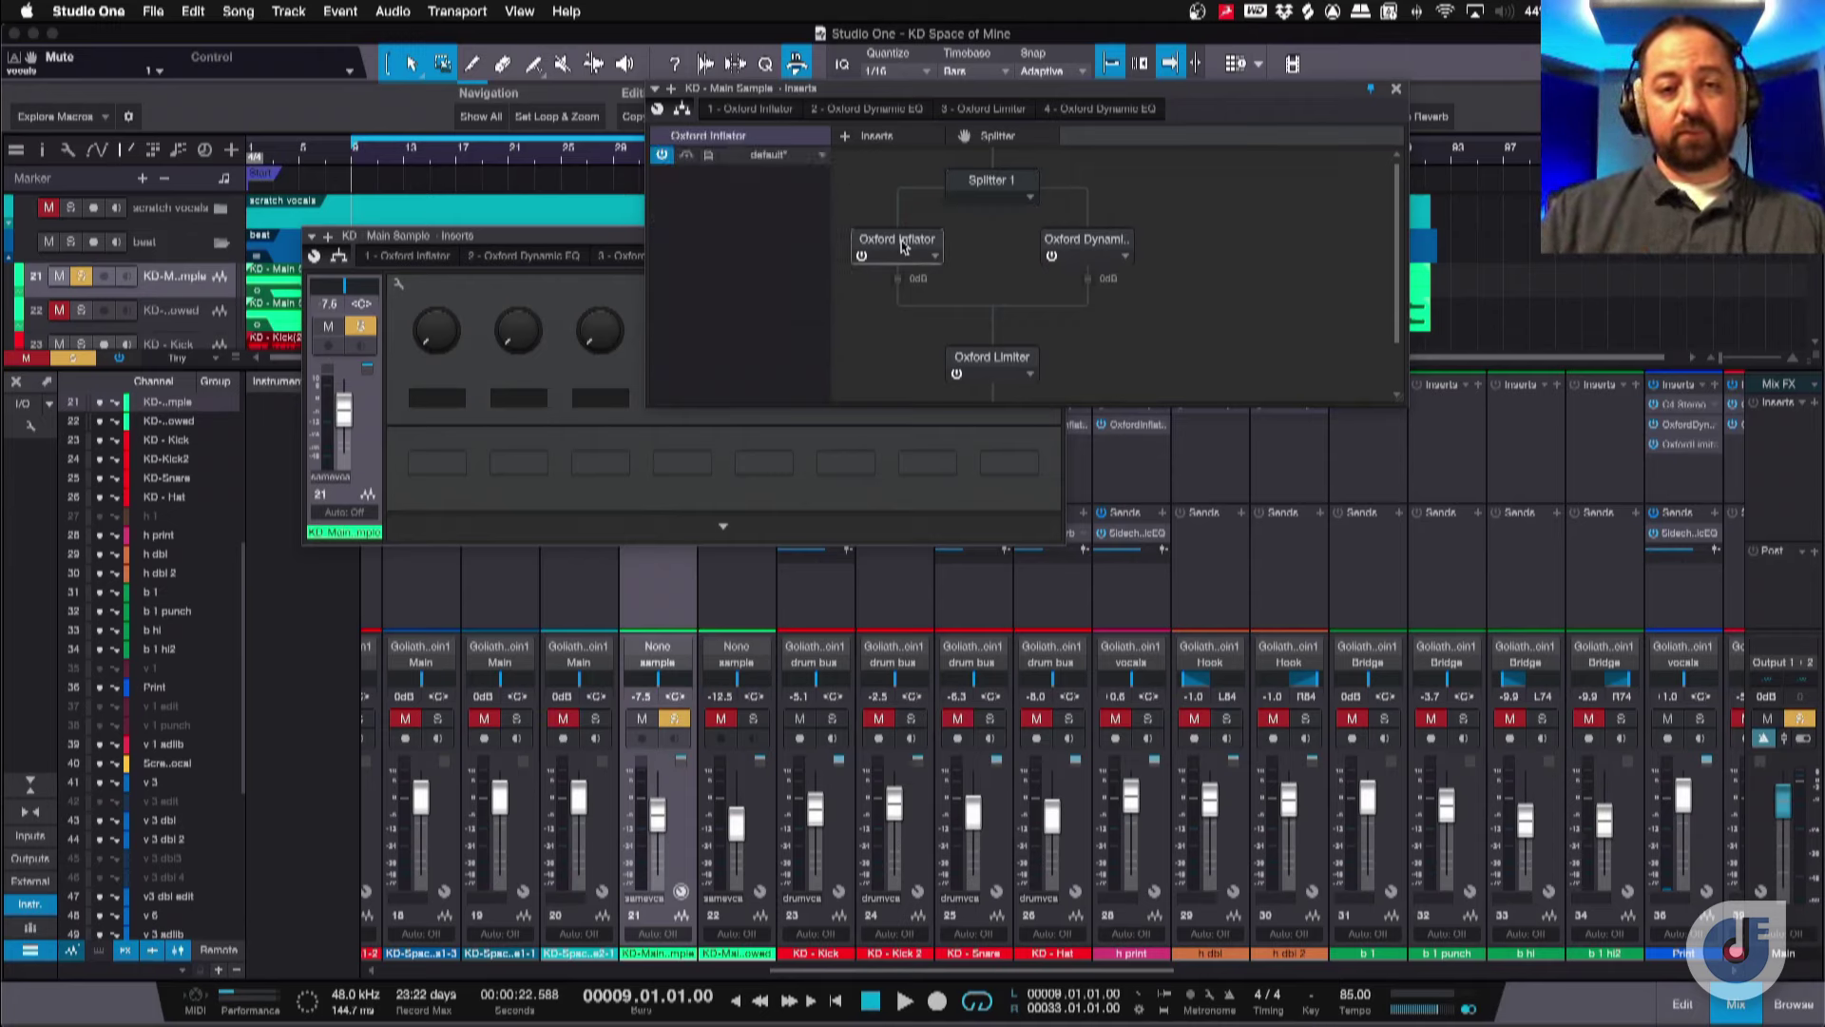
double_click(904, 249)
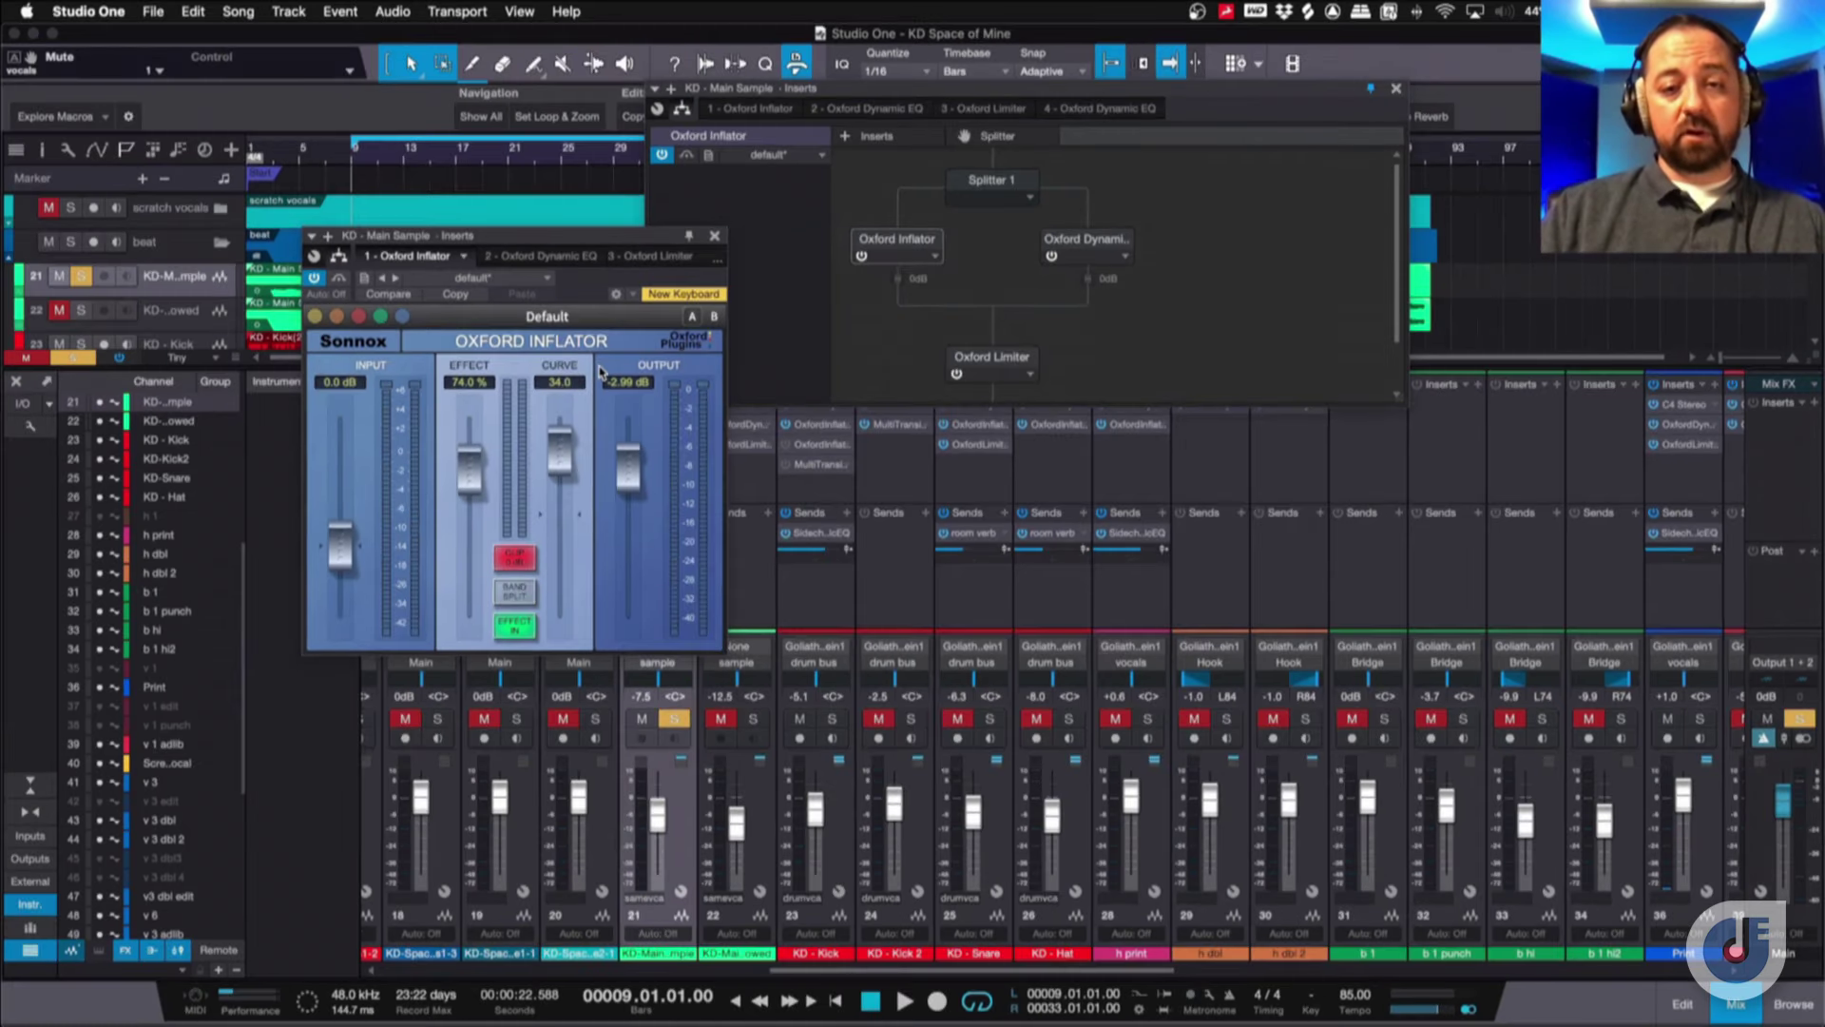
Drop the Oxford Dynamic EQ branch to -oo dB and A/B the Oxford Inflator during playback.
click(1088, 318)
drag(1090, 323, 1090, 665)
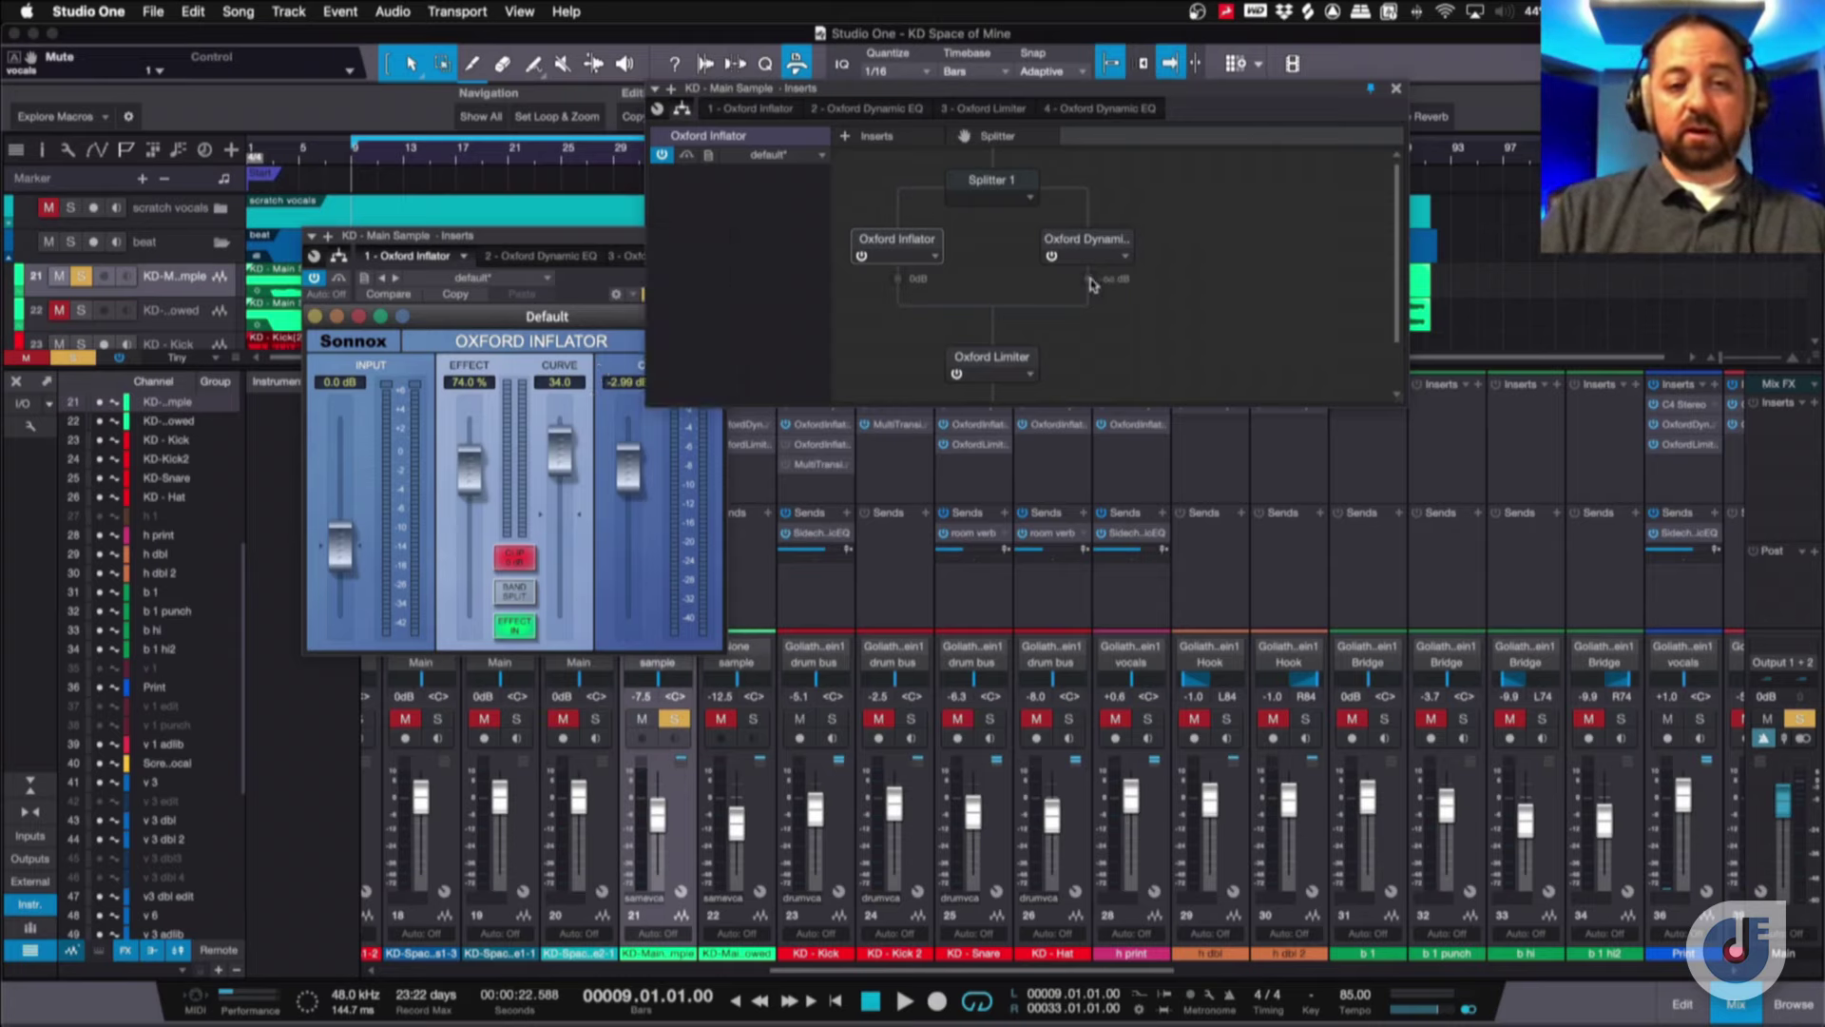
key(space)
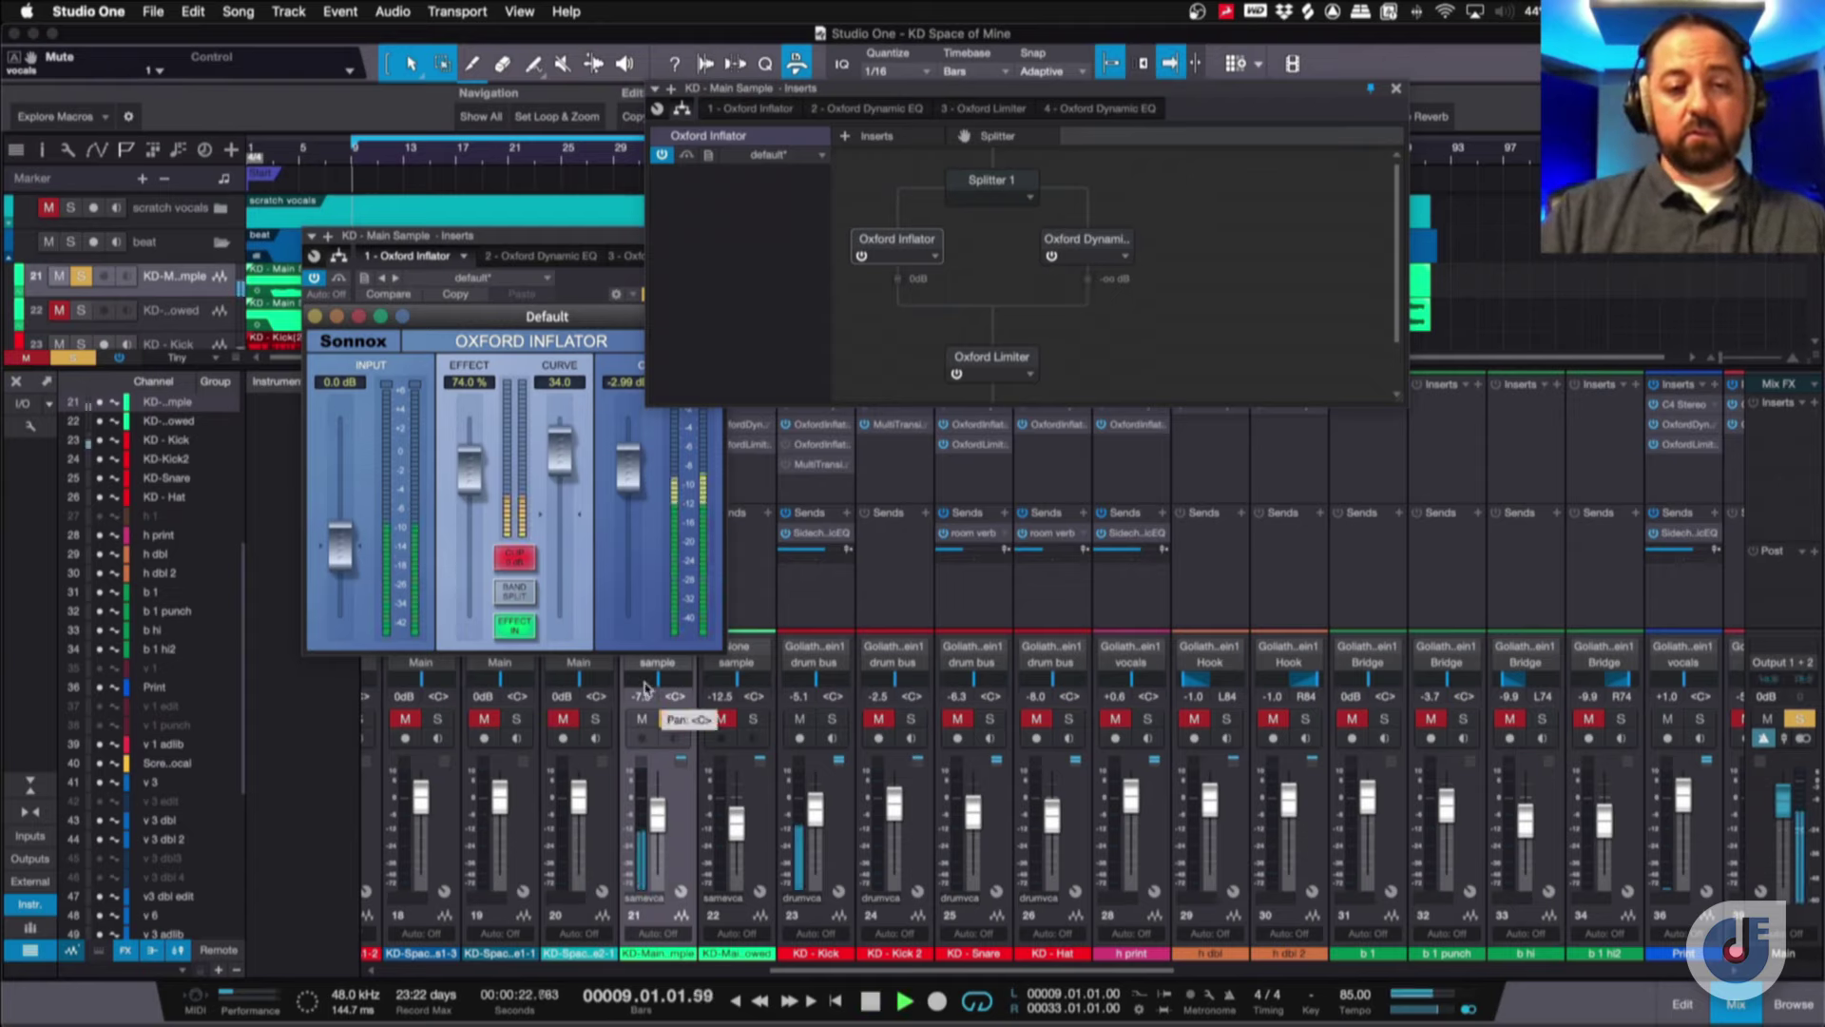
click(559, 241)
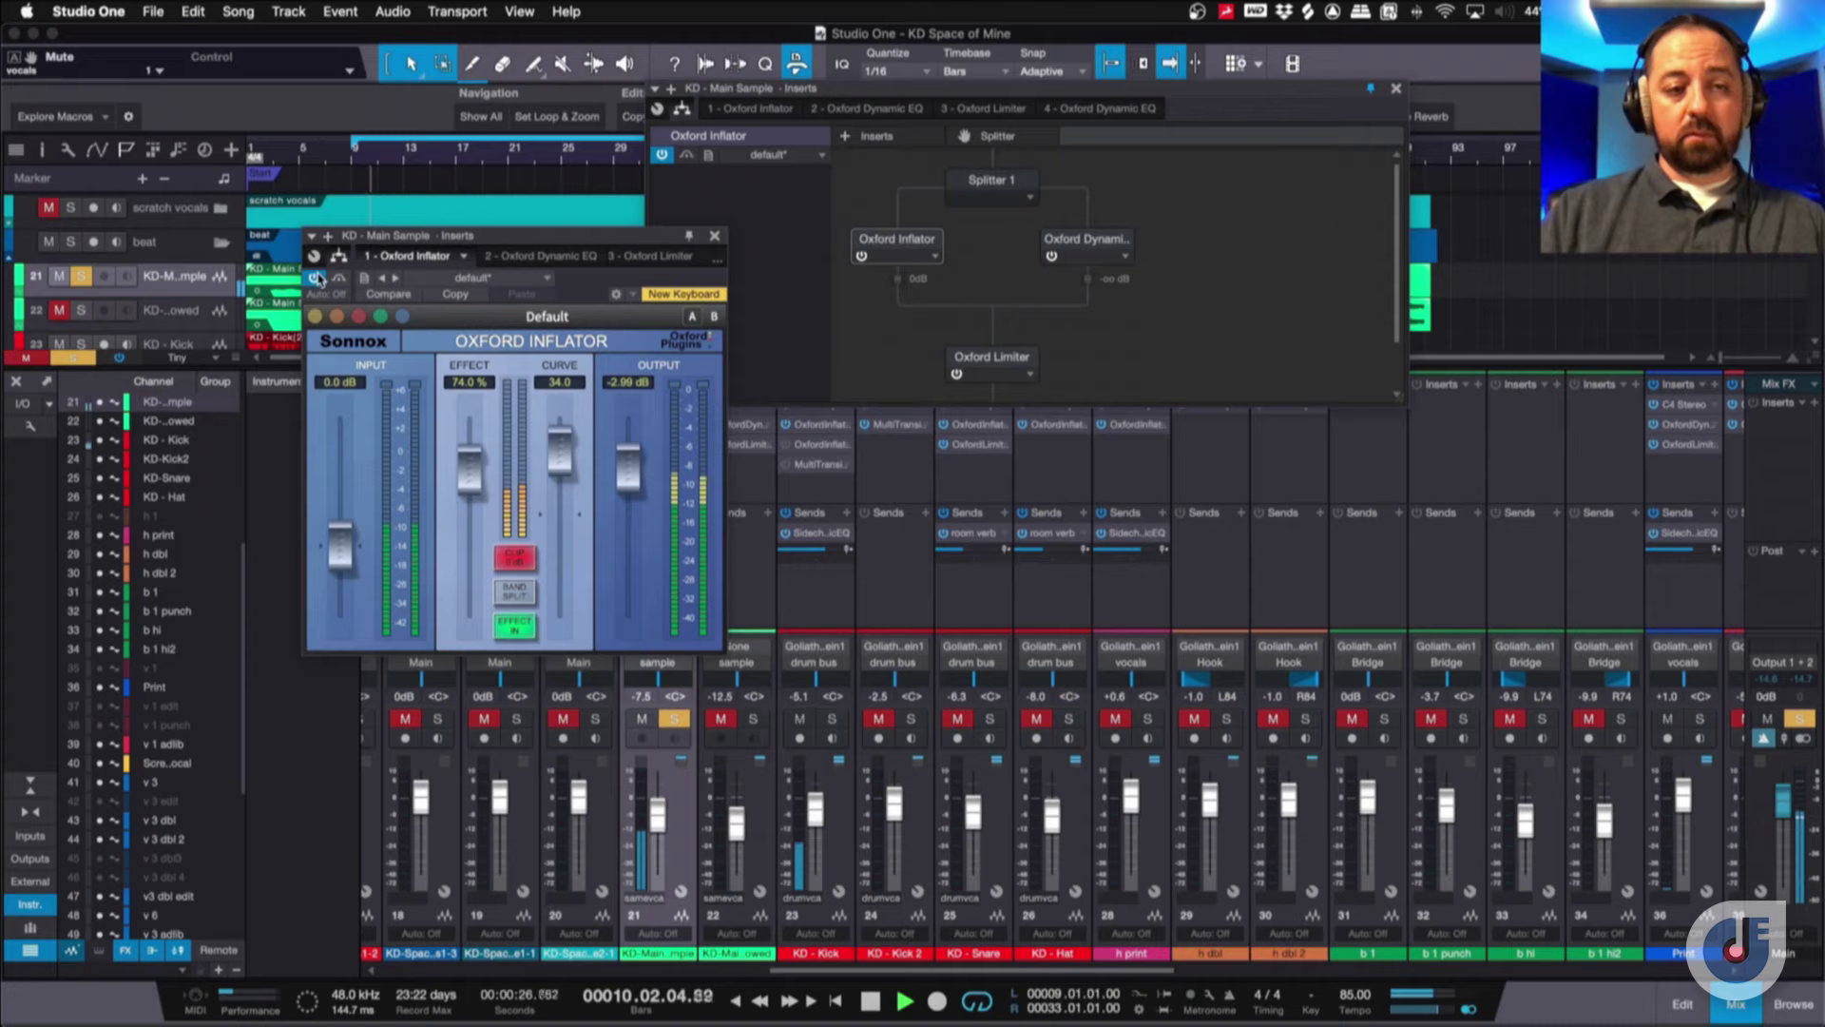
click(314, 279)
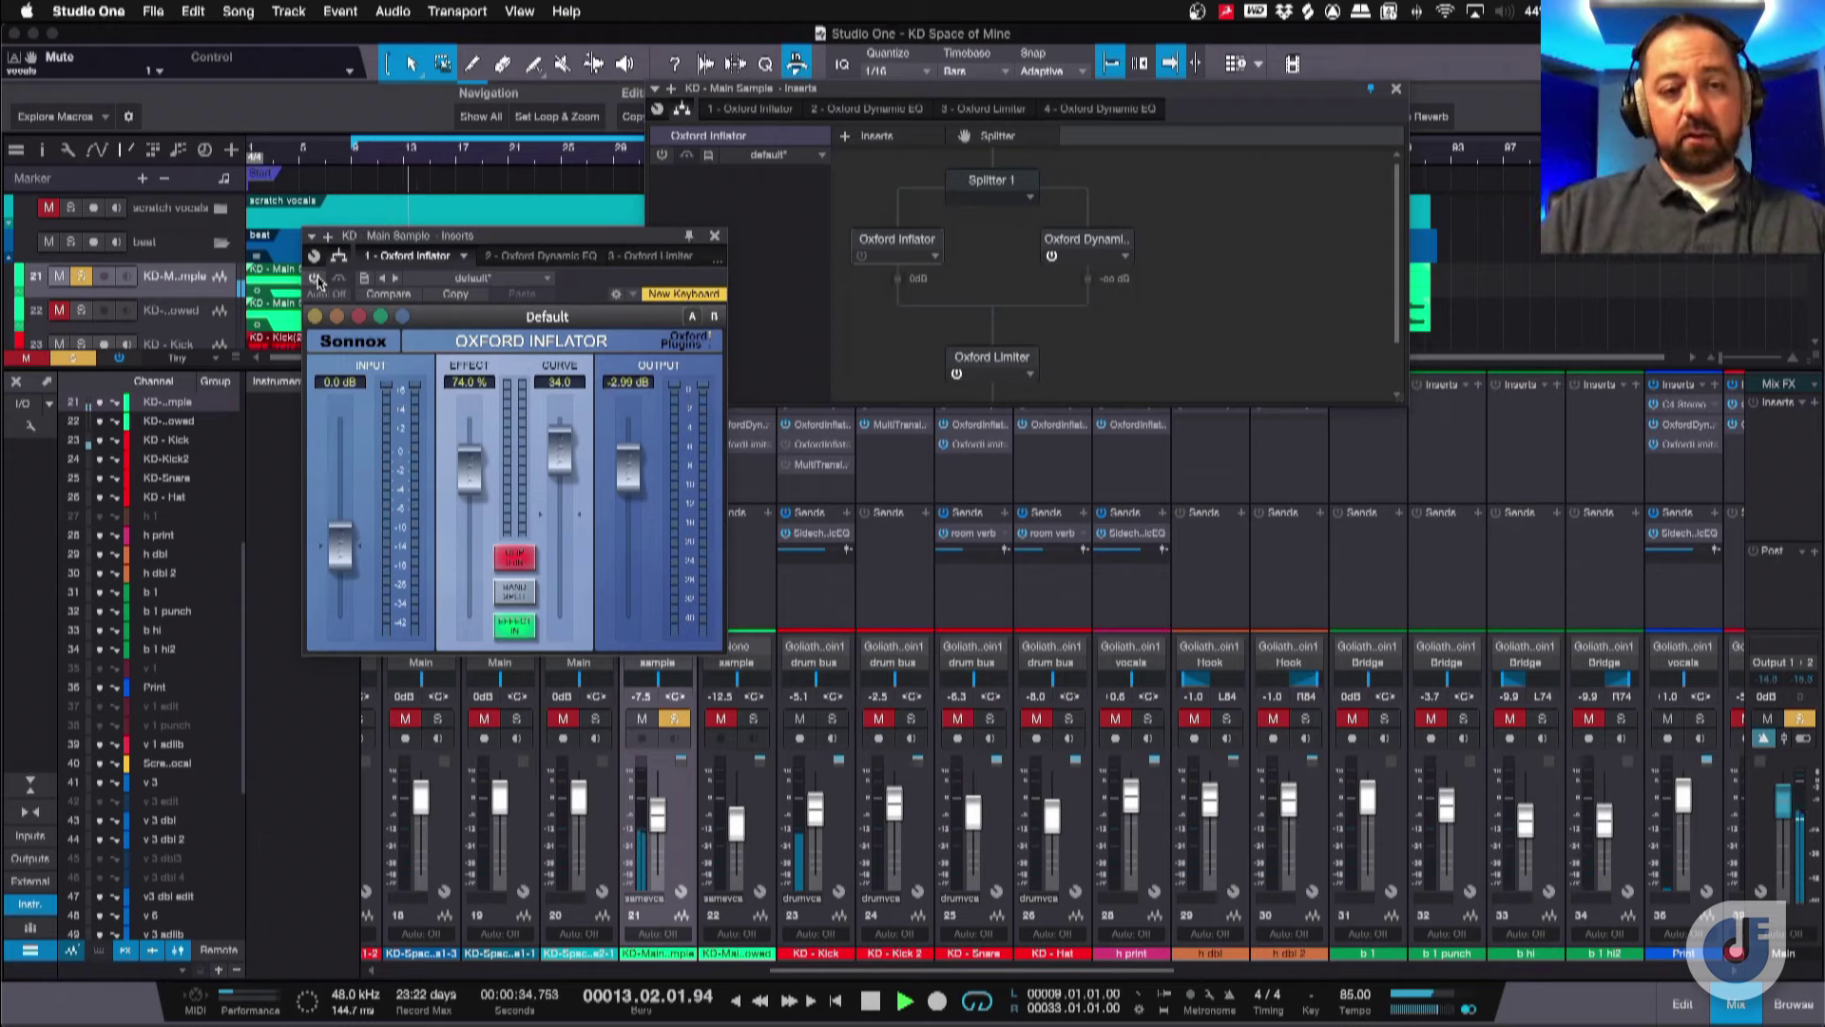
click(316, 278)
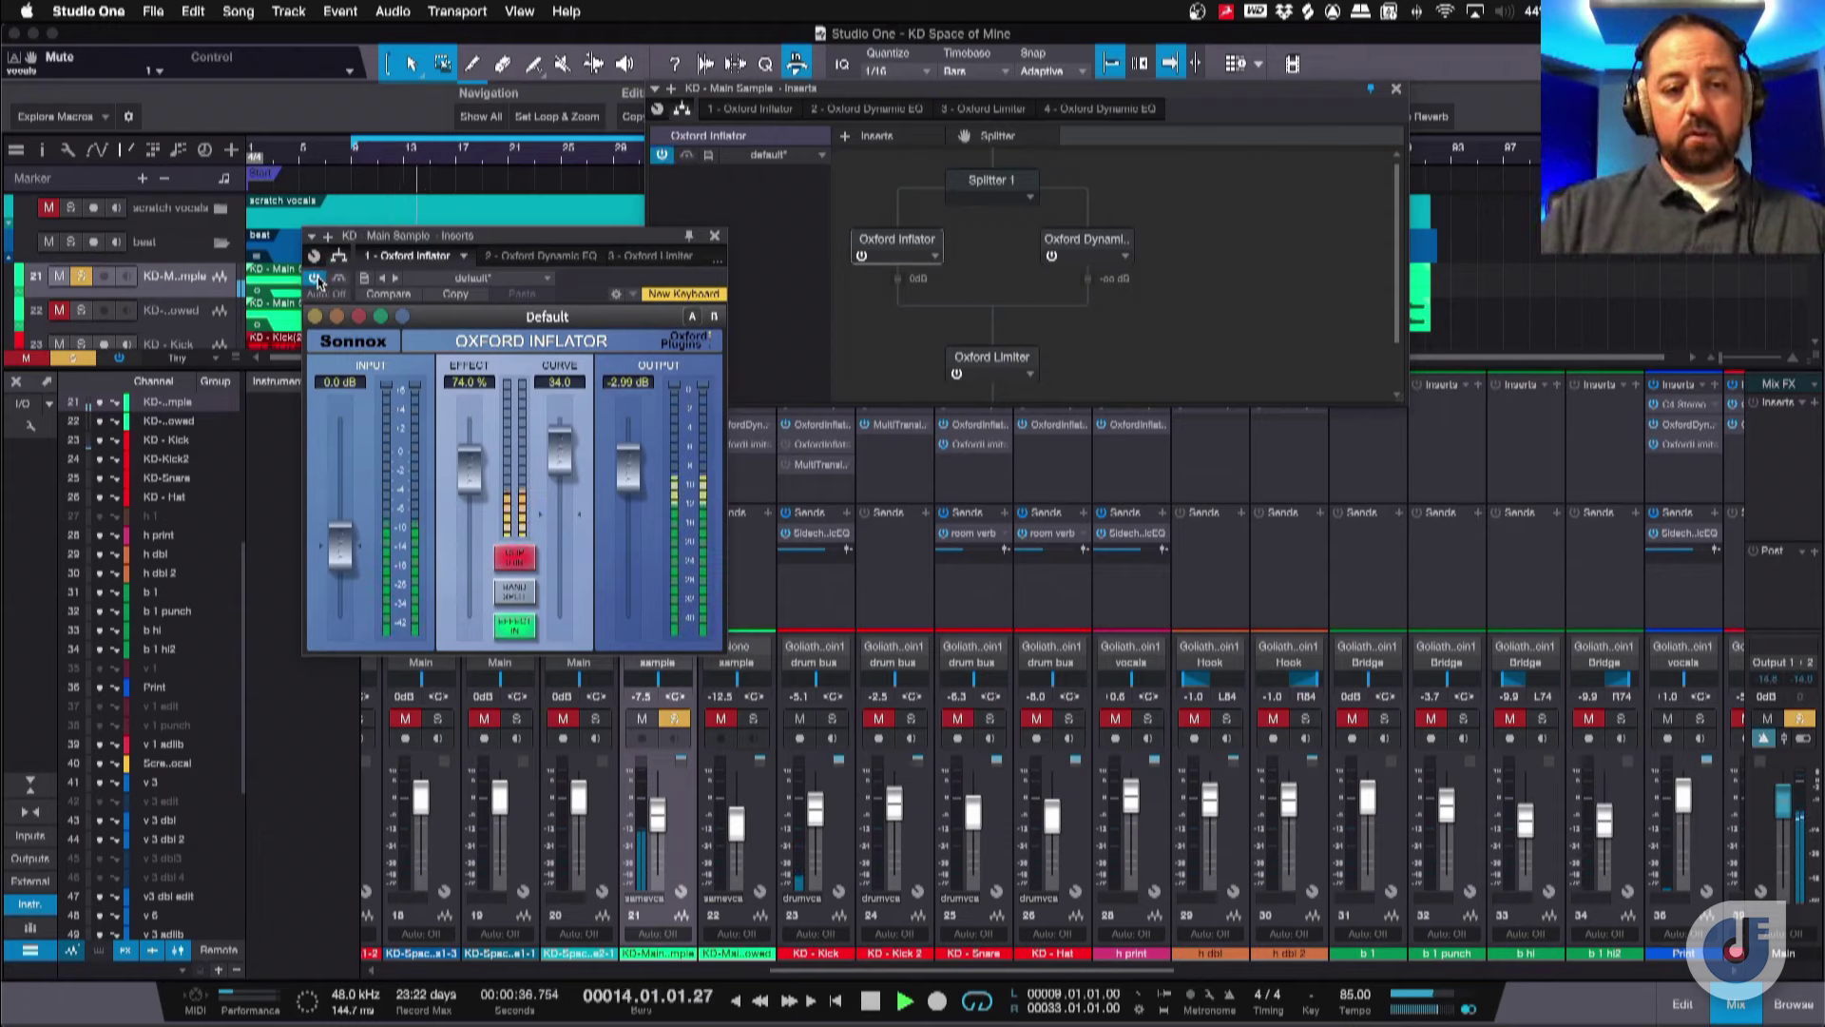
click(315, 279)
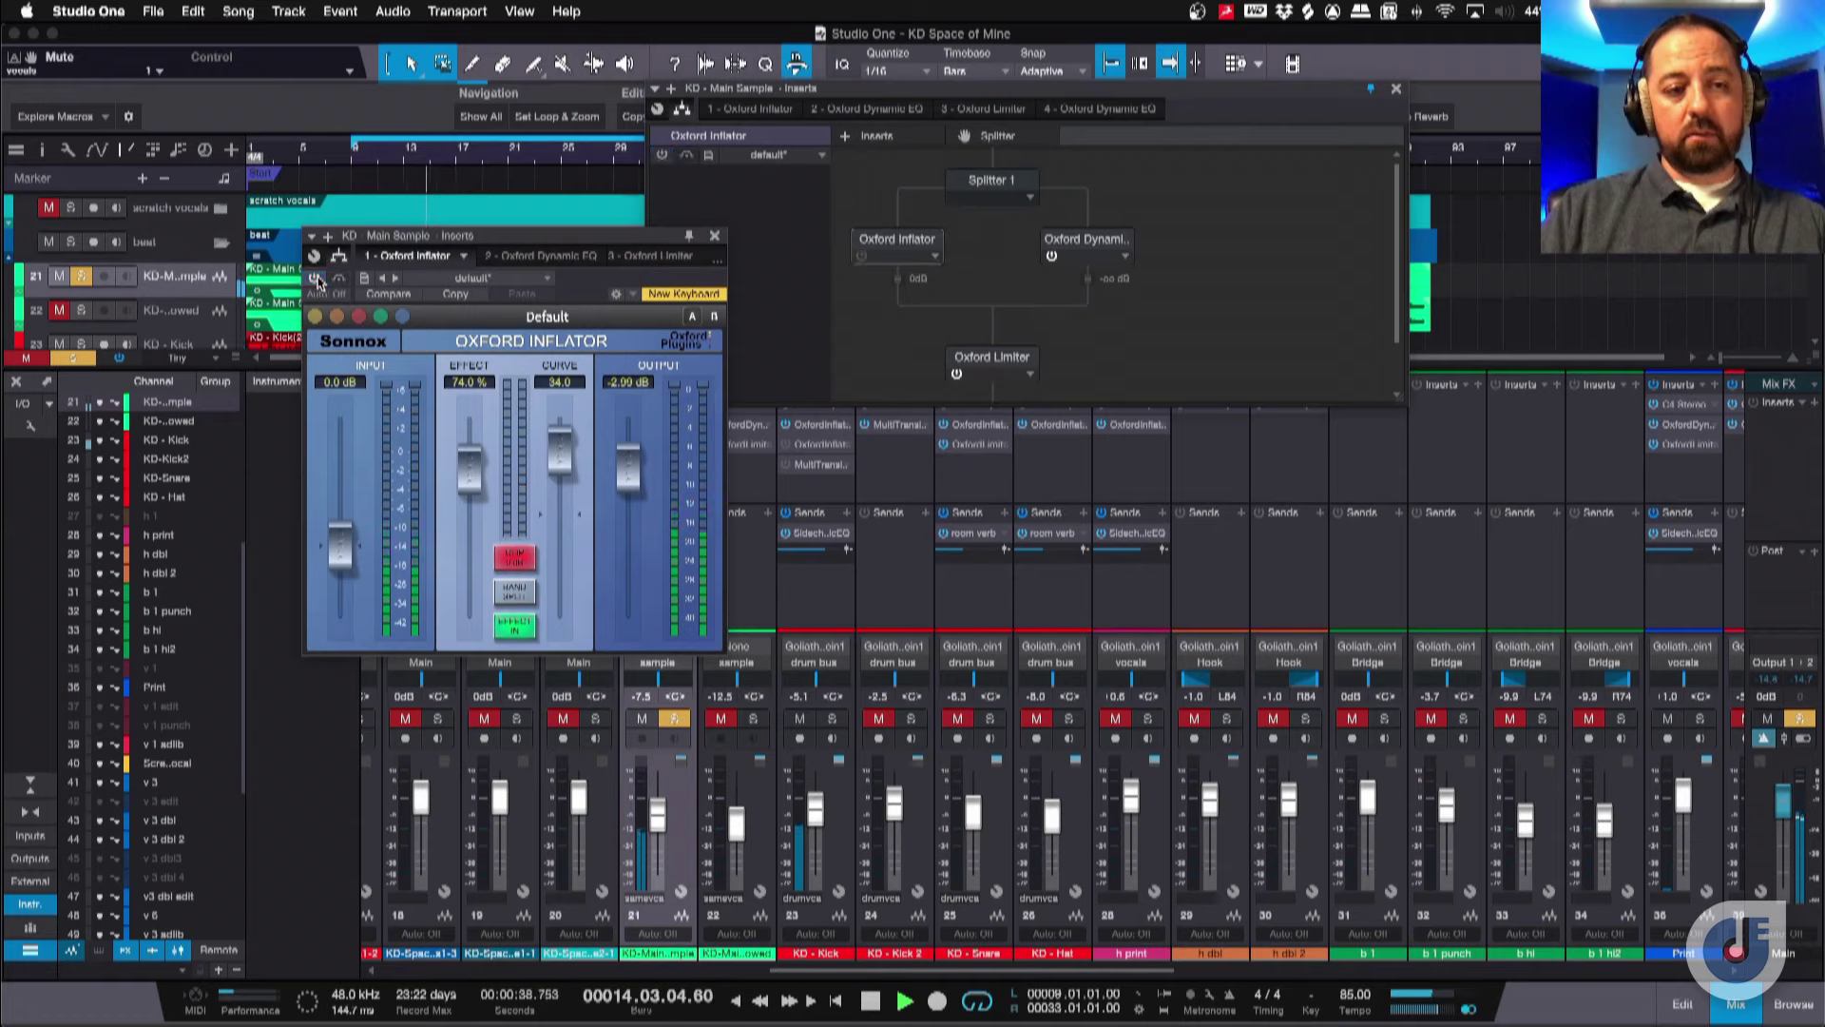
click(316, 278)
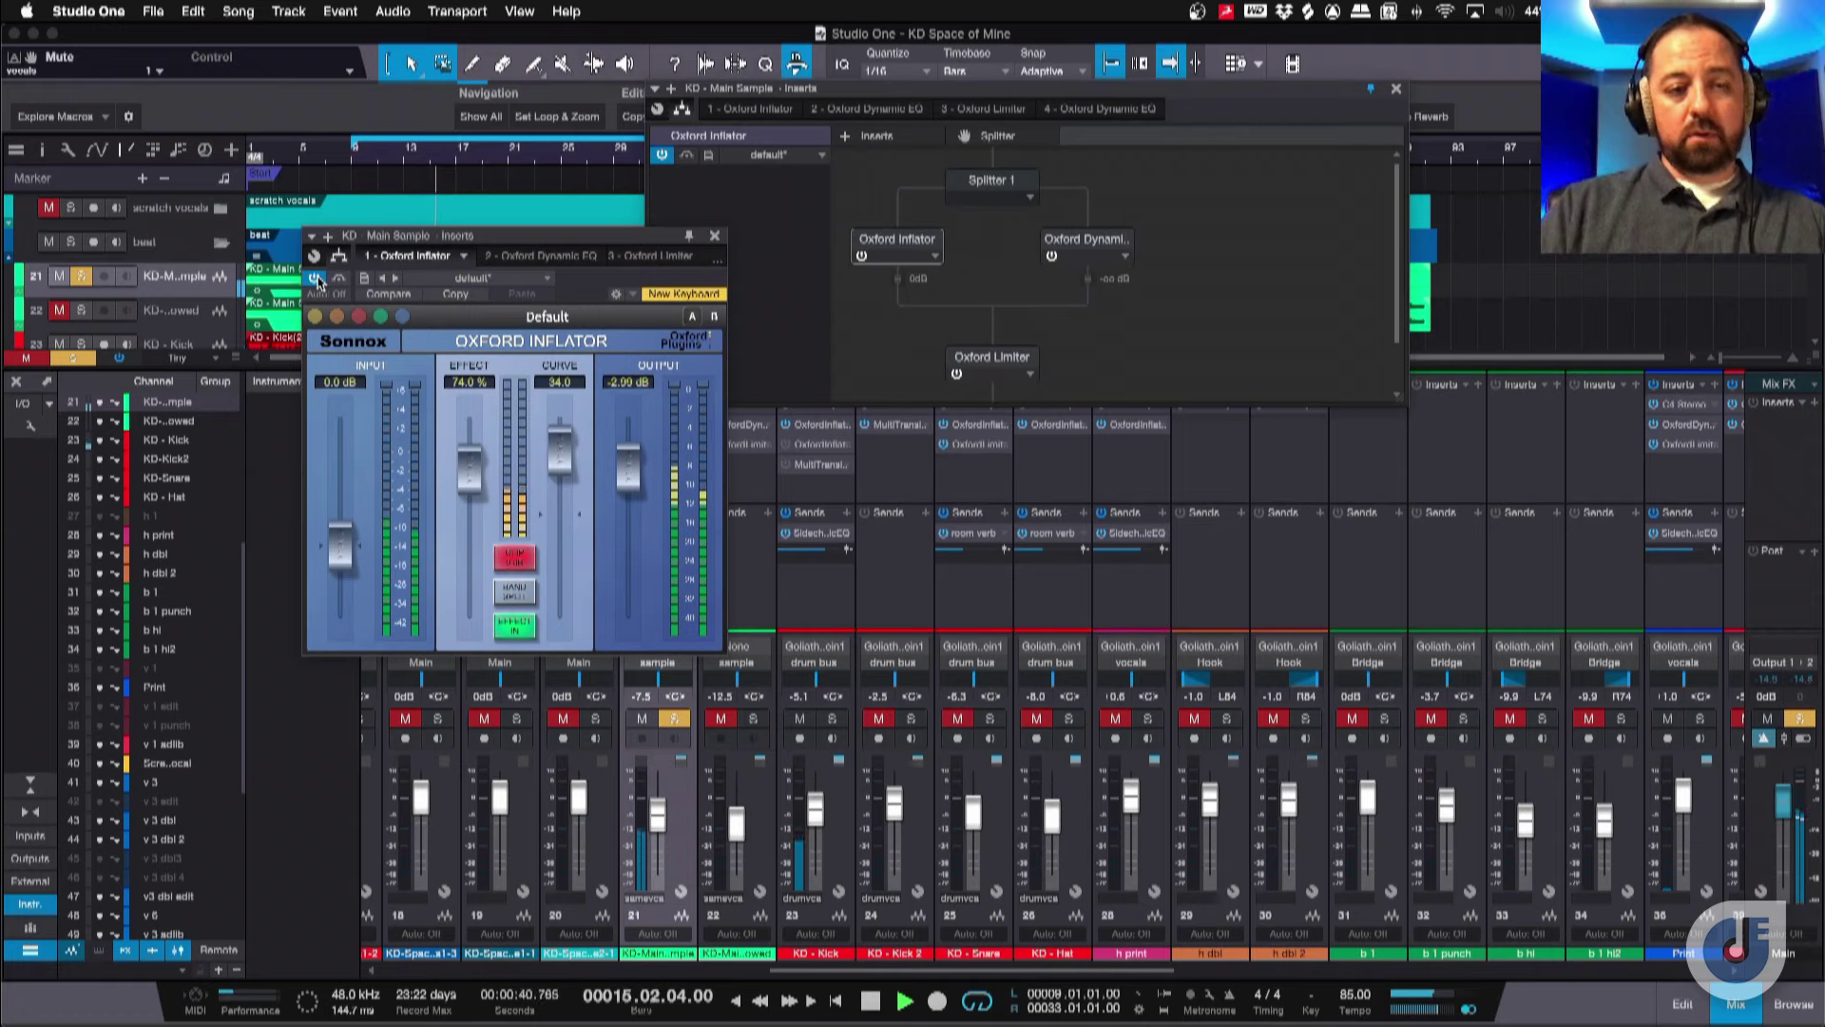
key(space)
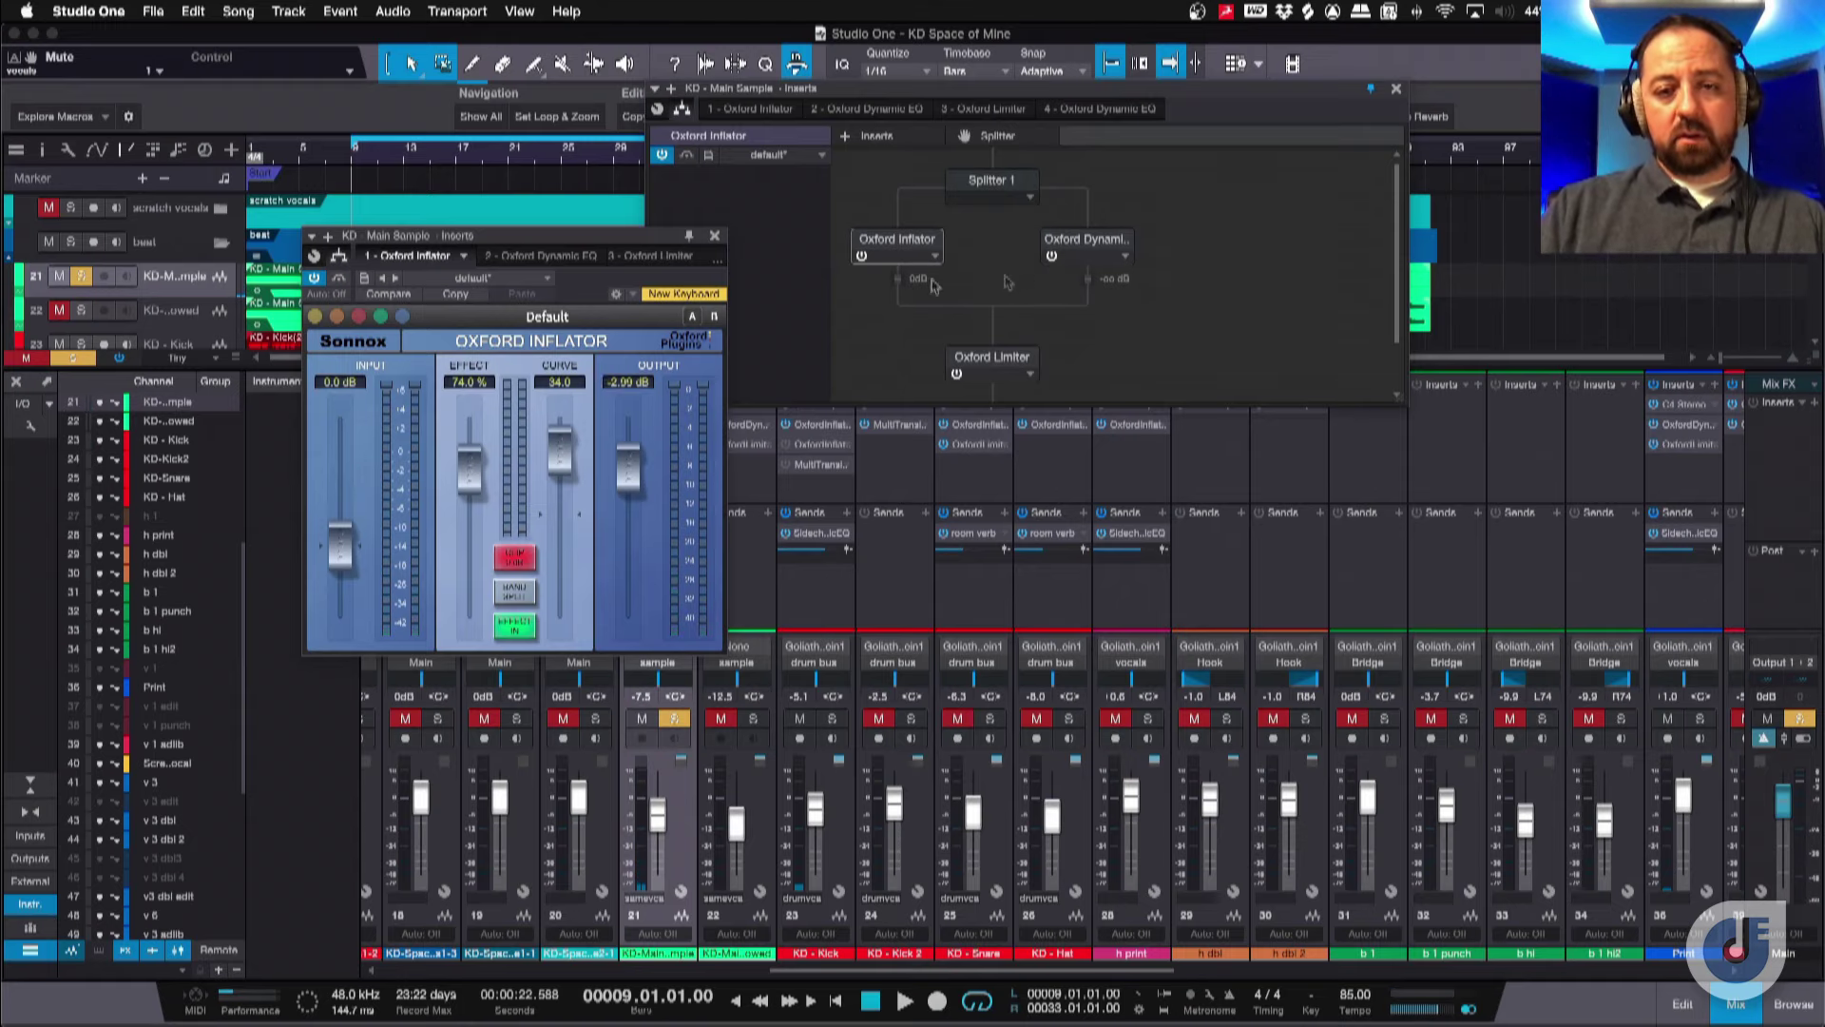
double_click(1112, 278)
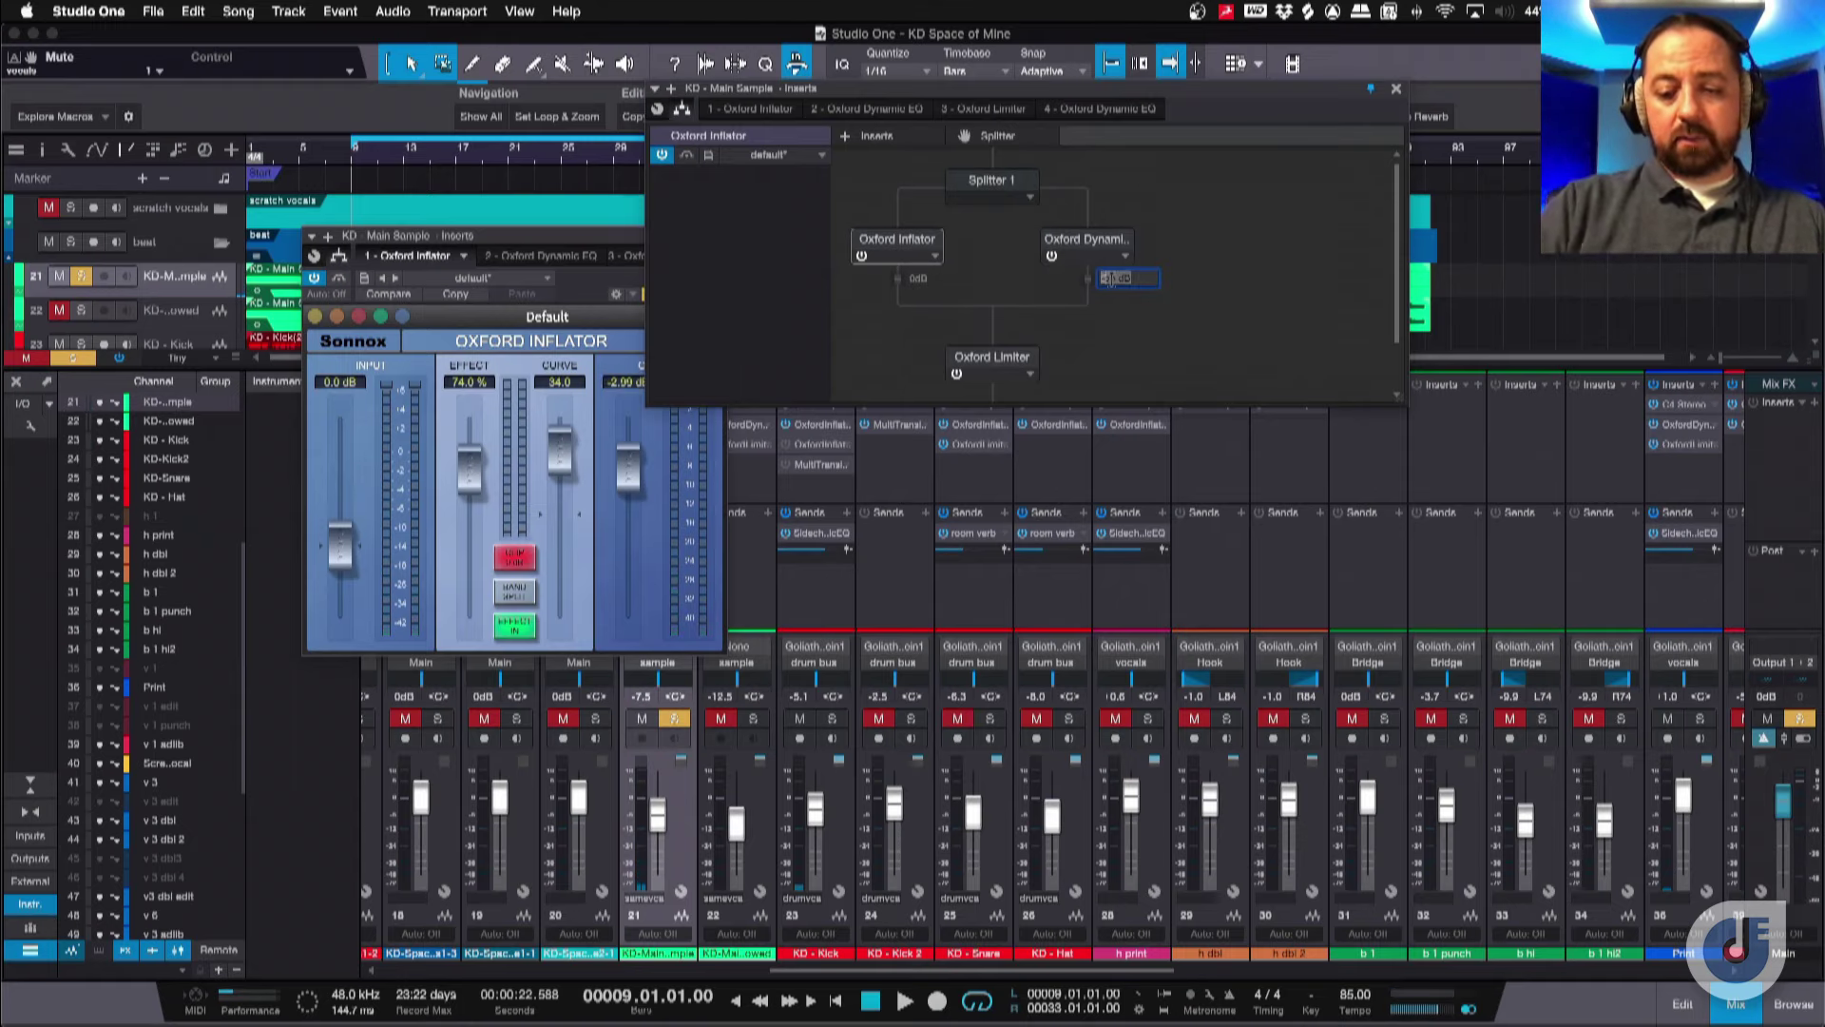
Set the Oxford Dynamic EQ branch to 0 dB, open the plugin and play it alone.
key(Return)
click(1084, 240)
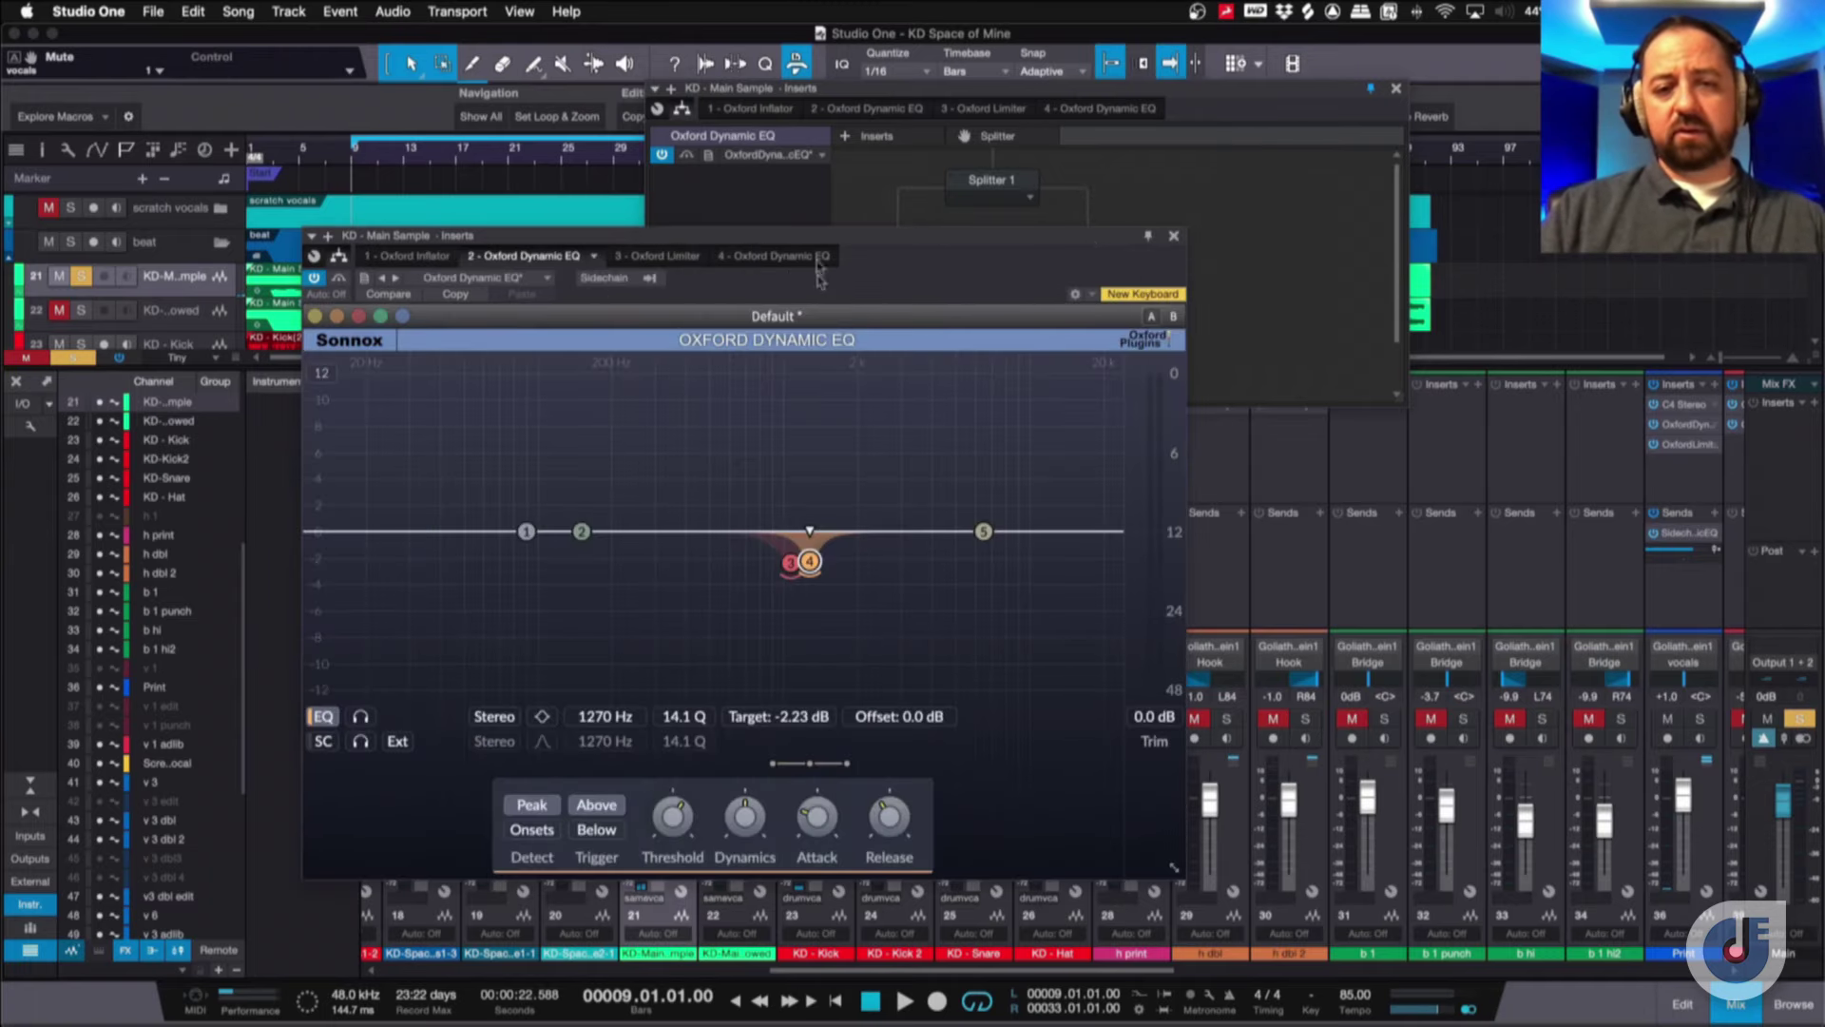
drag(824, 236, 782, 96)
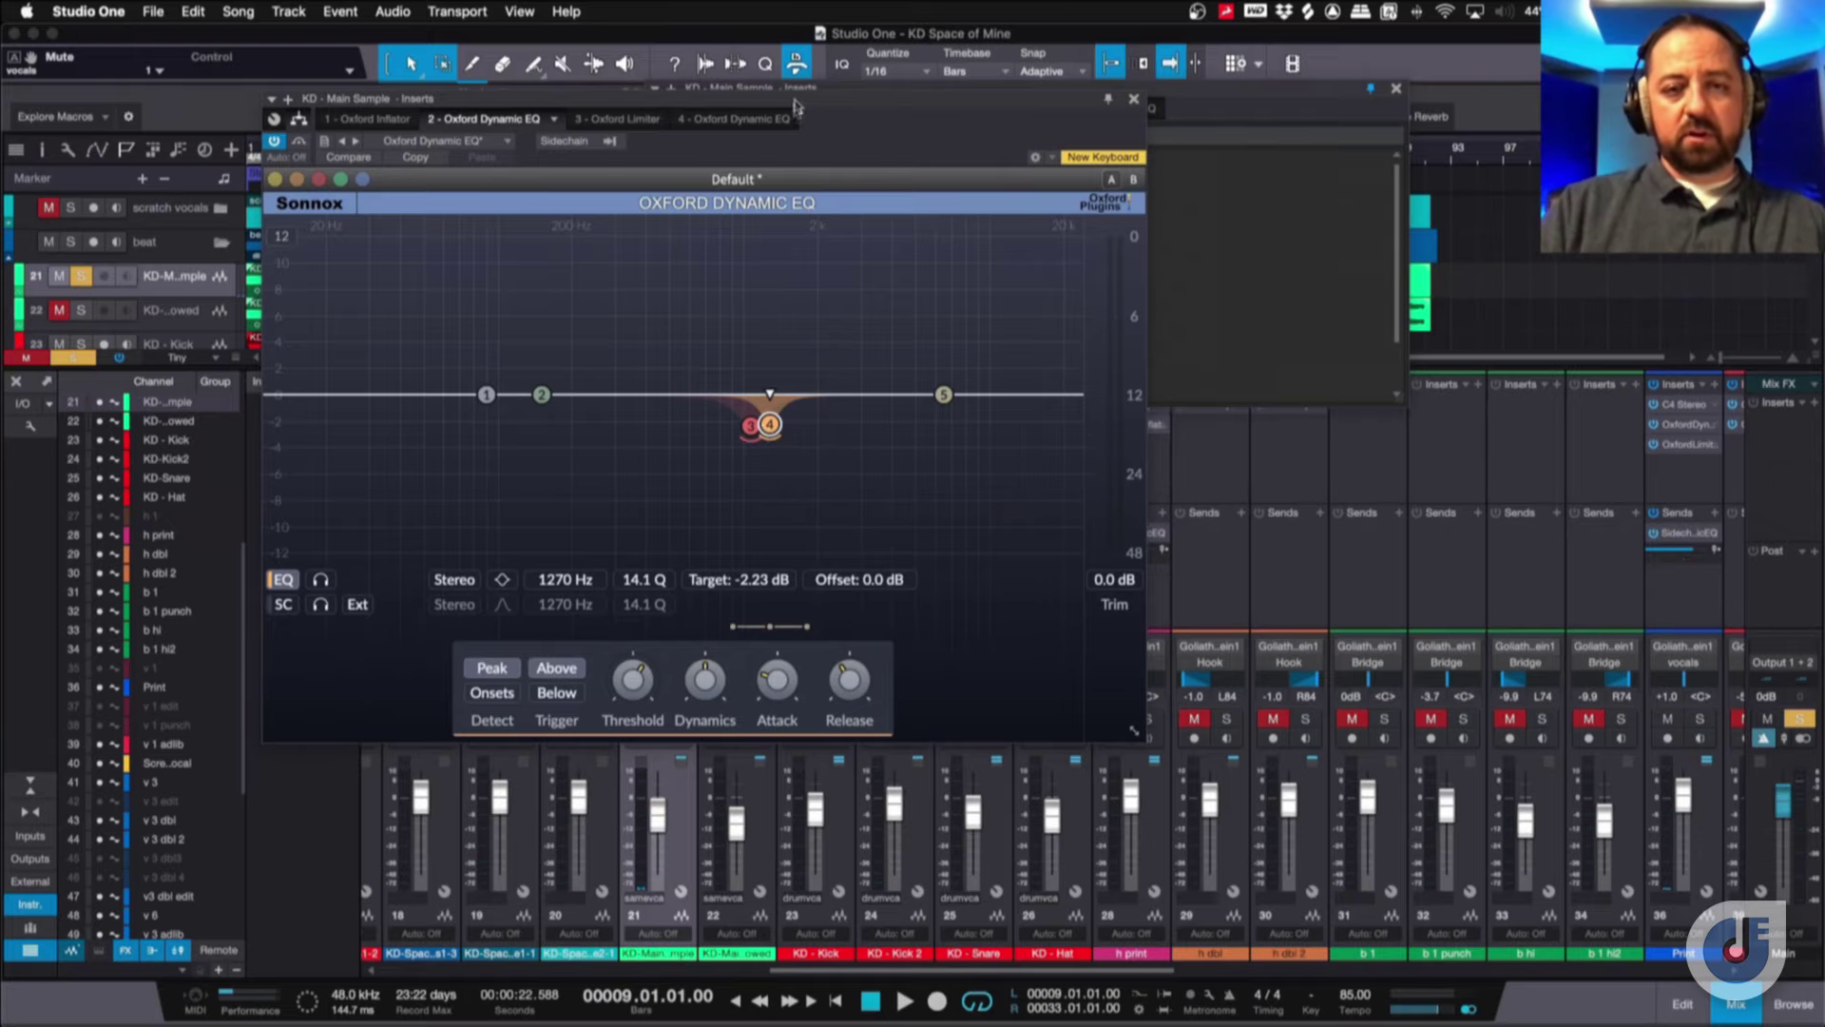
drag(796, 107, 810, 470)
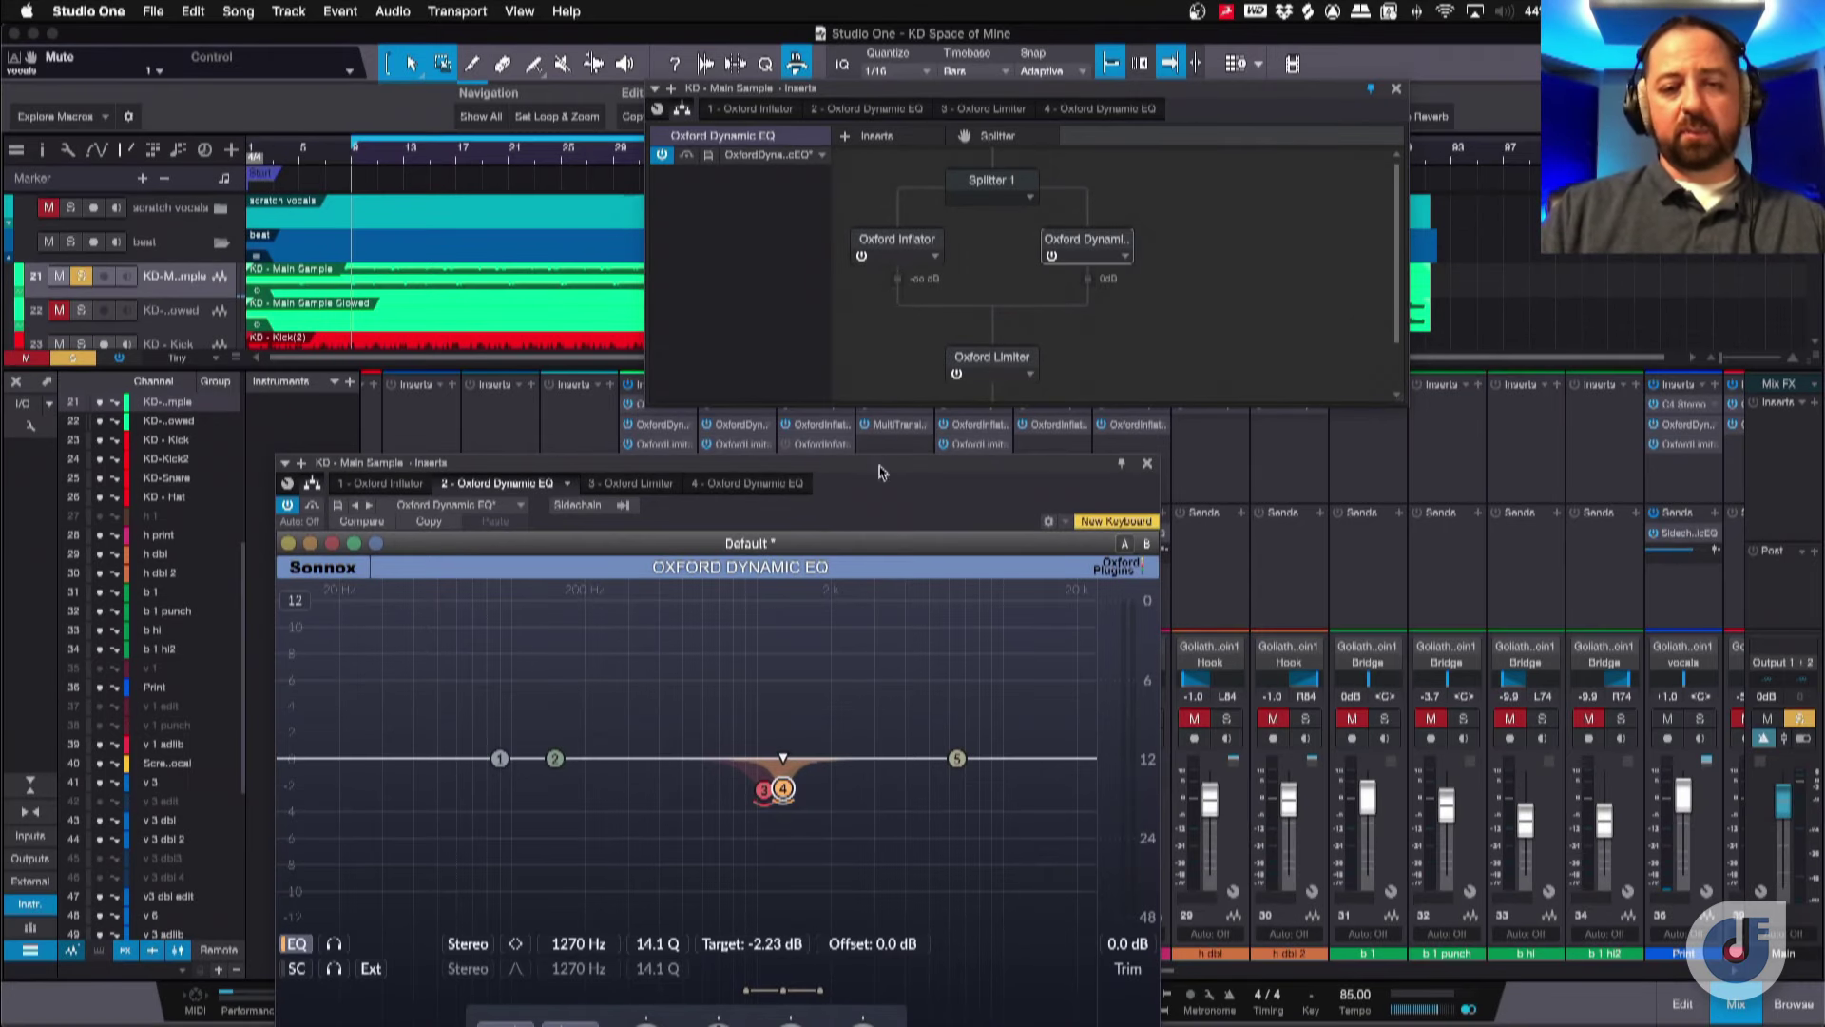
drag(879, 470, 861, 119)
key(space)
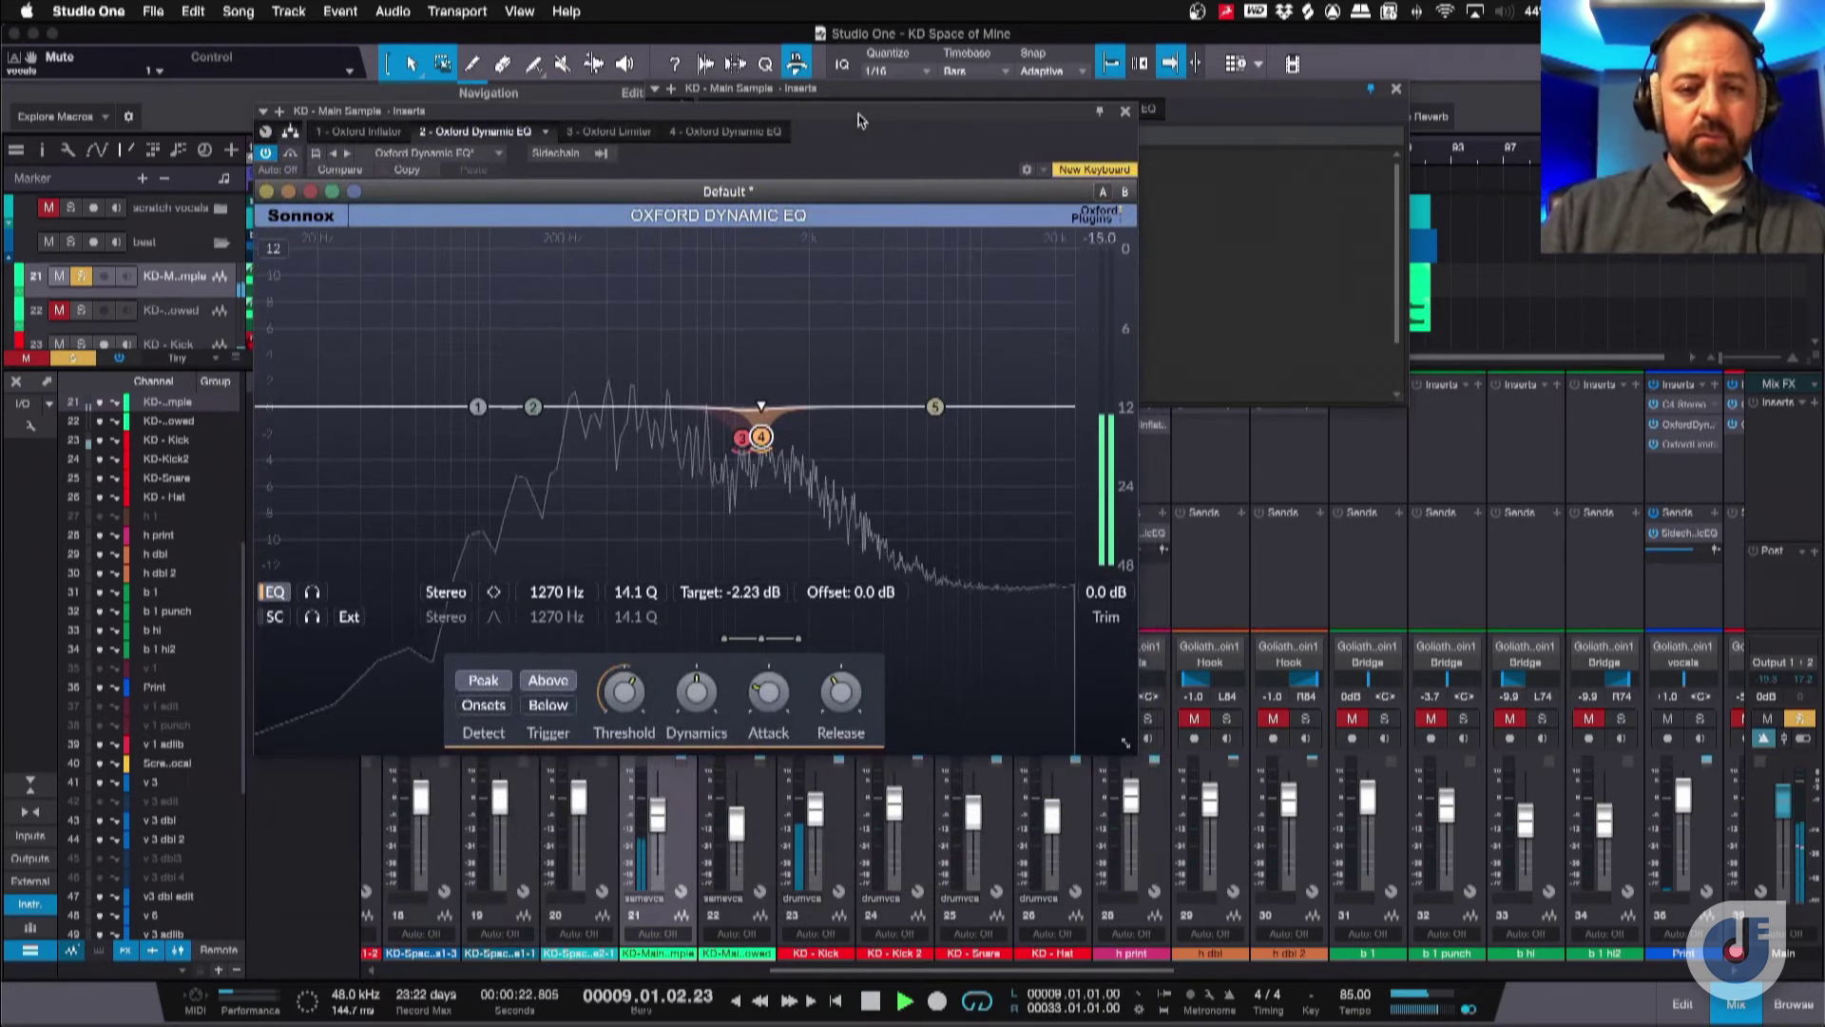
Close the Dynamic EQ, reset the Oxford Inflator branch to 0 dB, and stop at bar 9.
click(1126, 112)
double_click(919, 280)
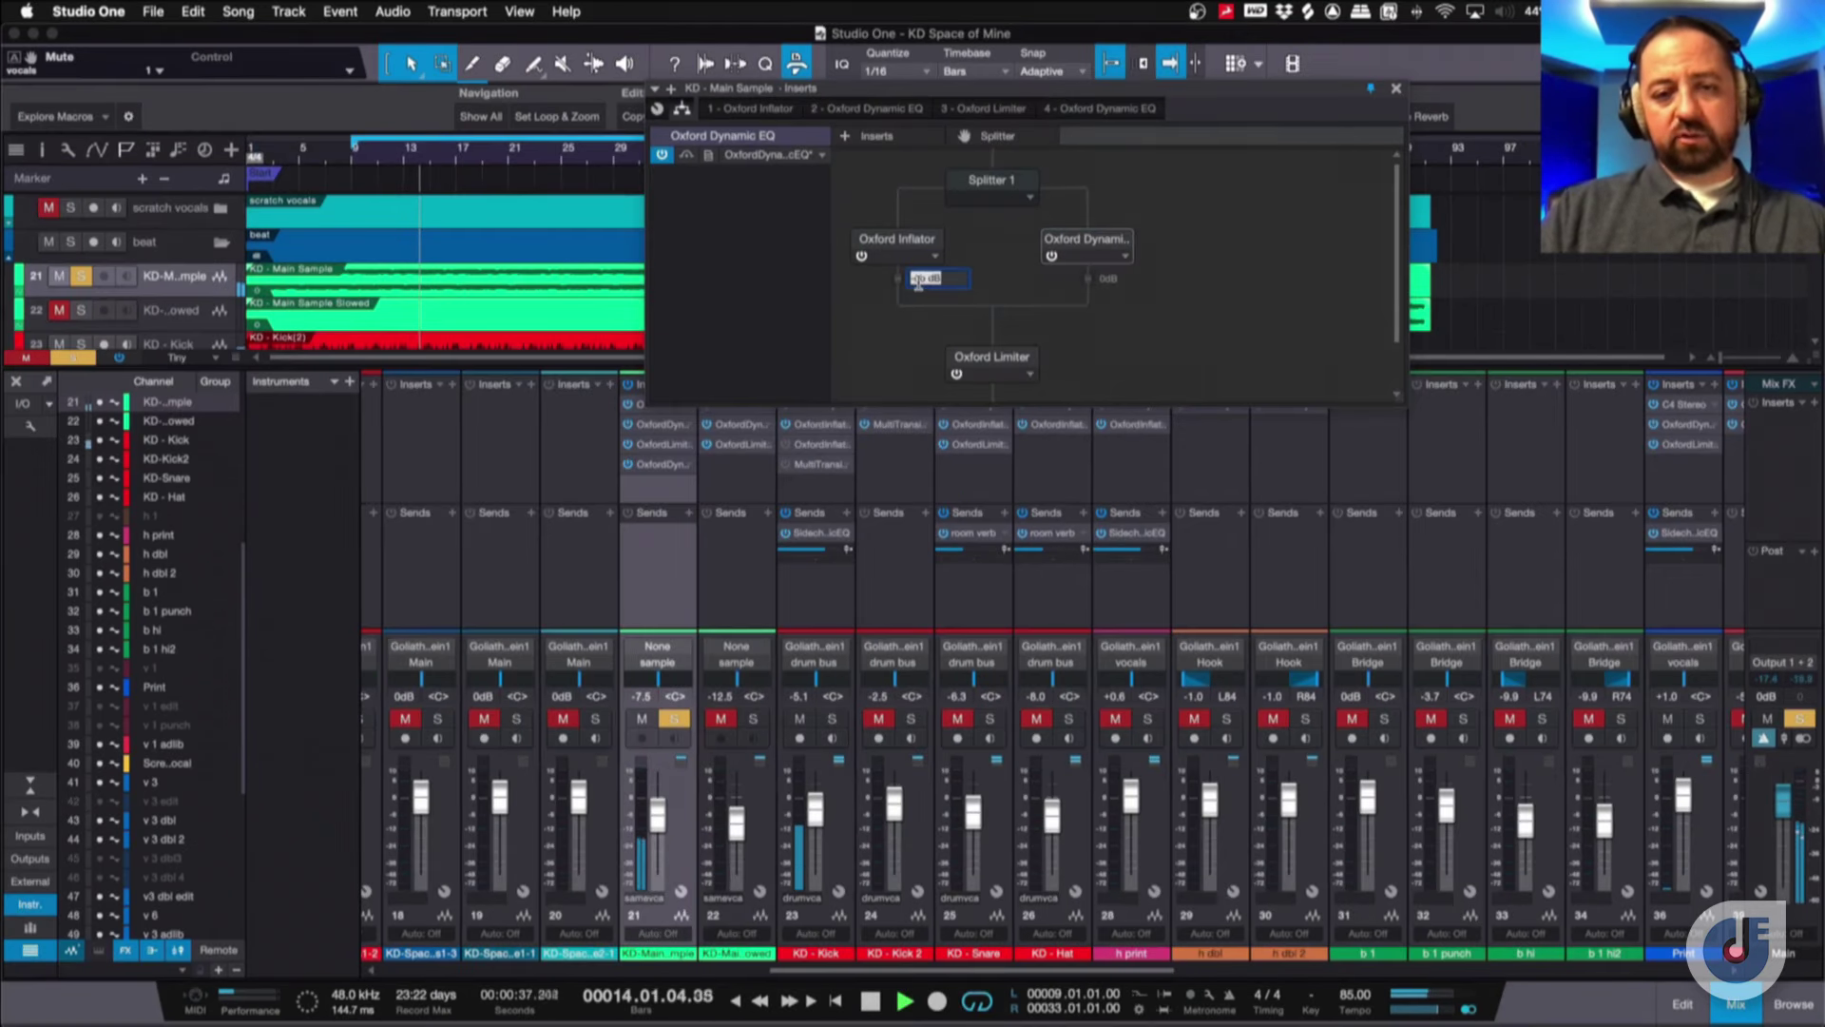
key(Return)
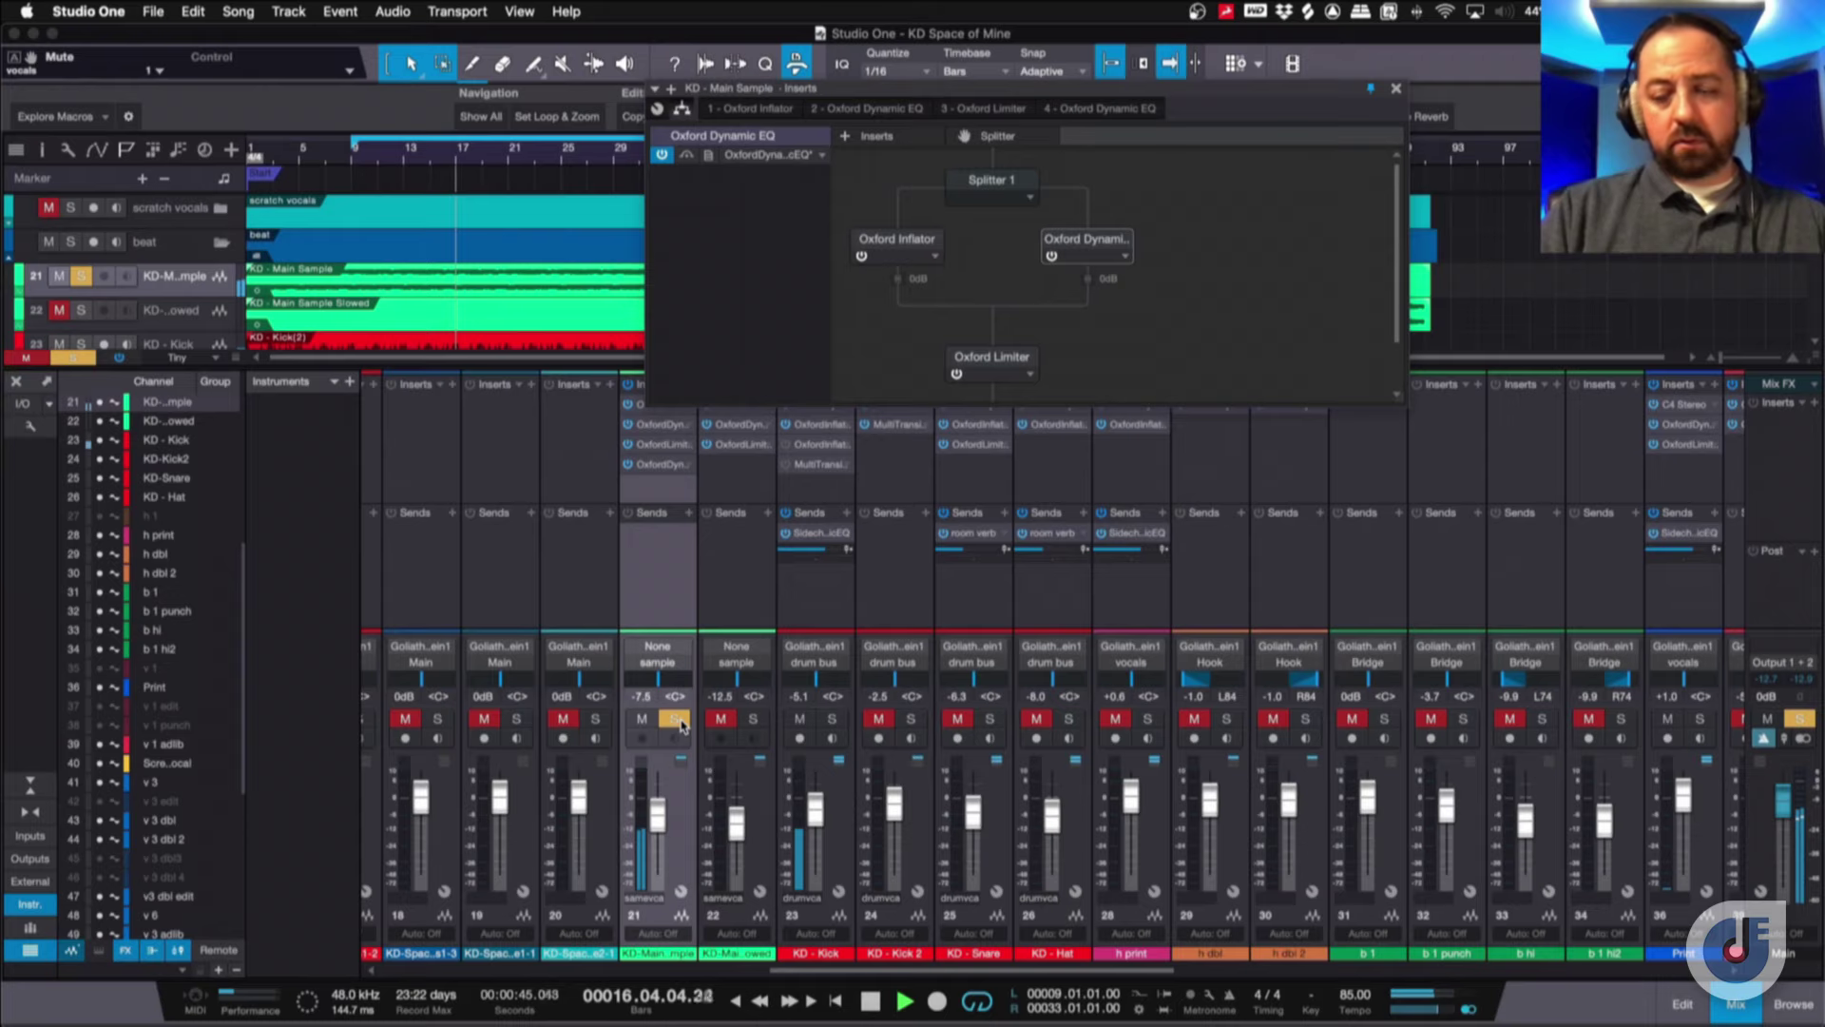
key(space)
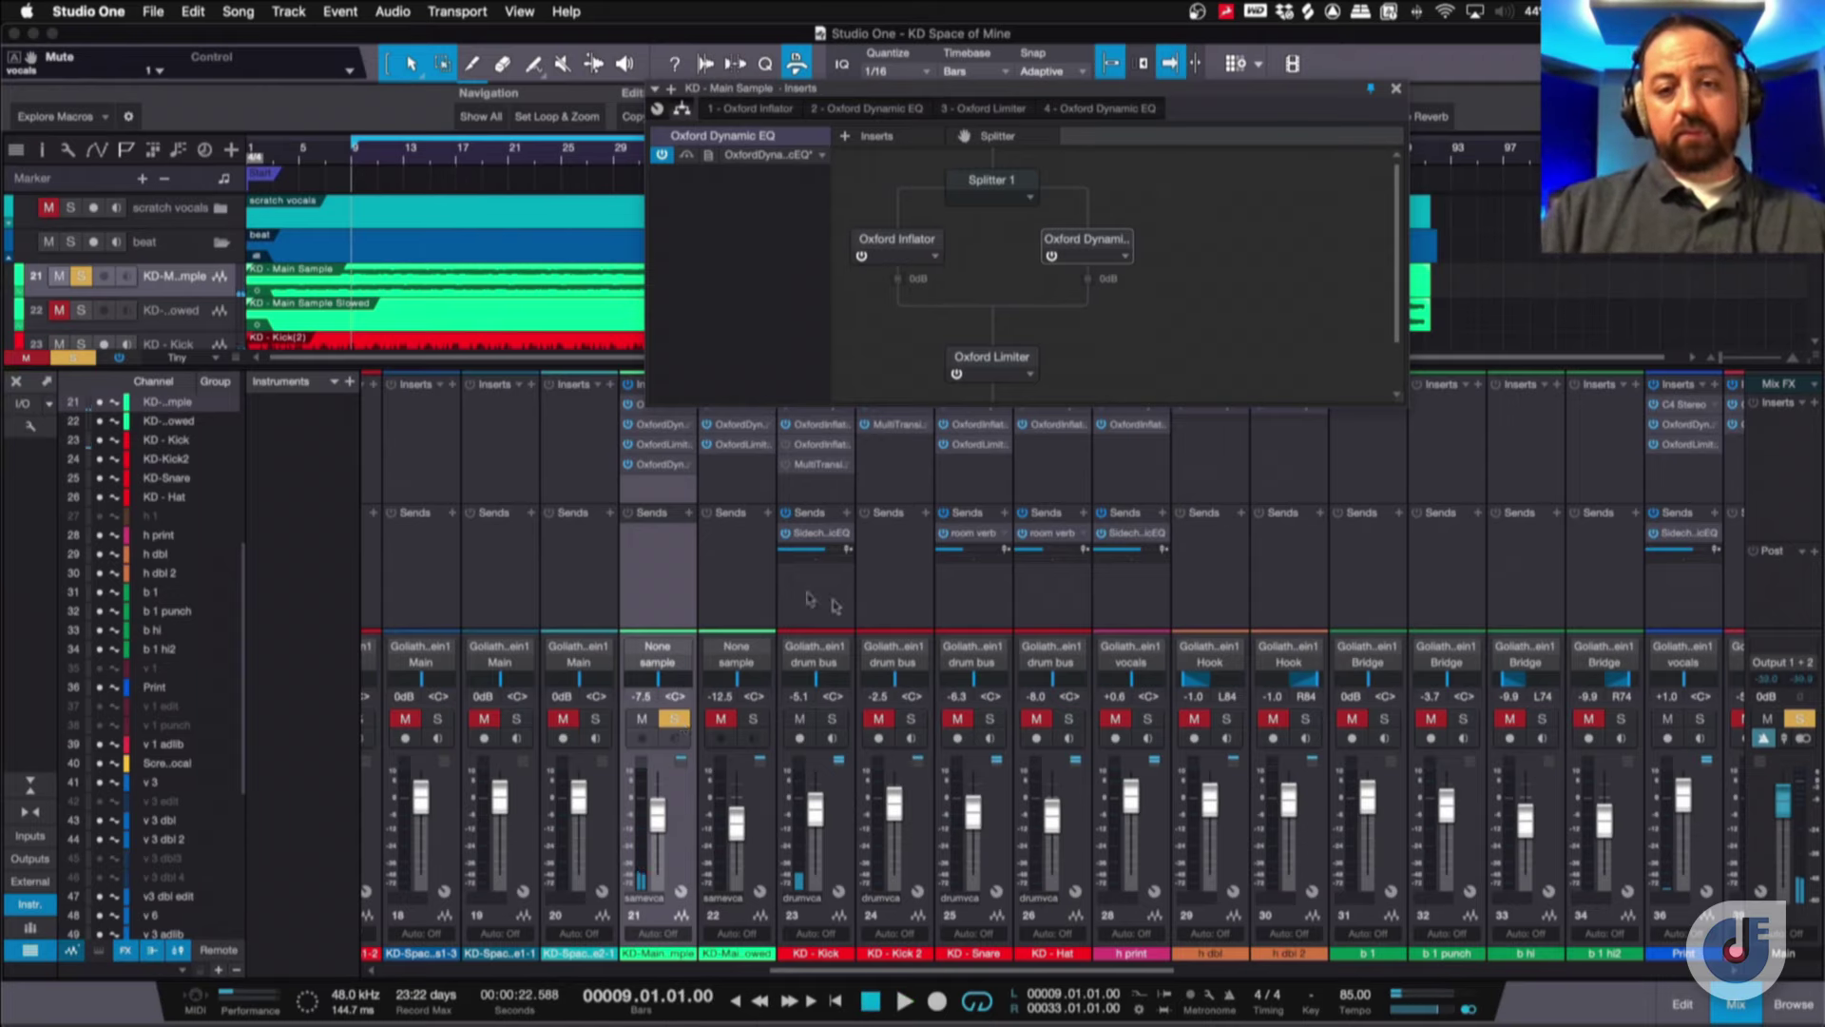
scroll(991, 340, down, 2)
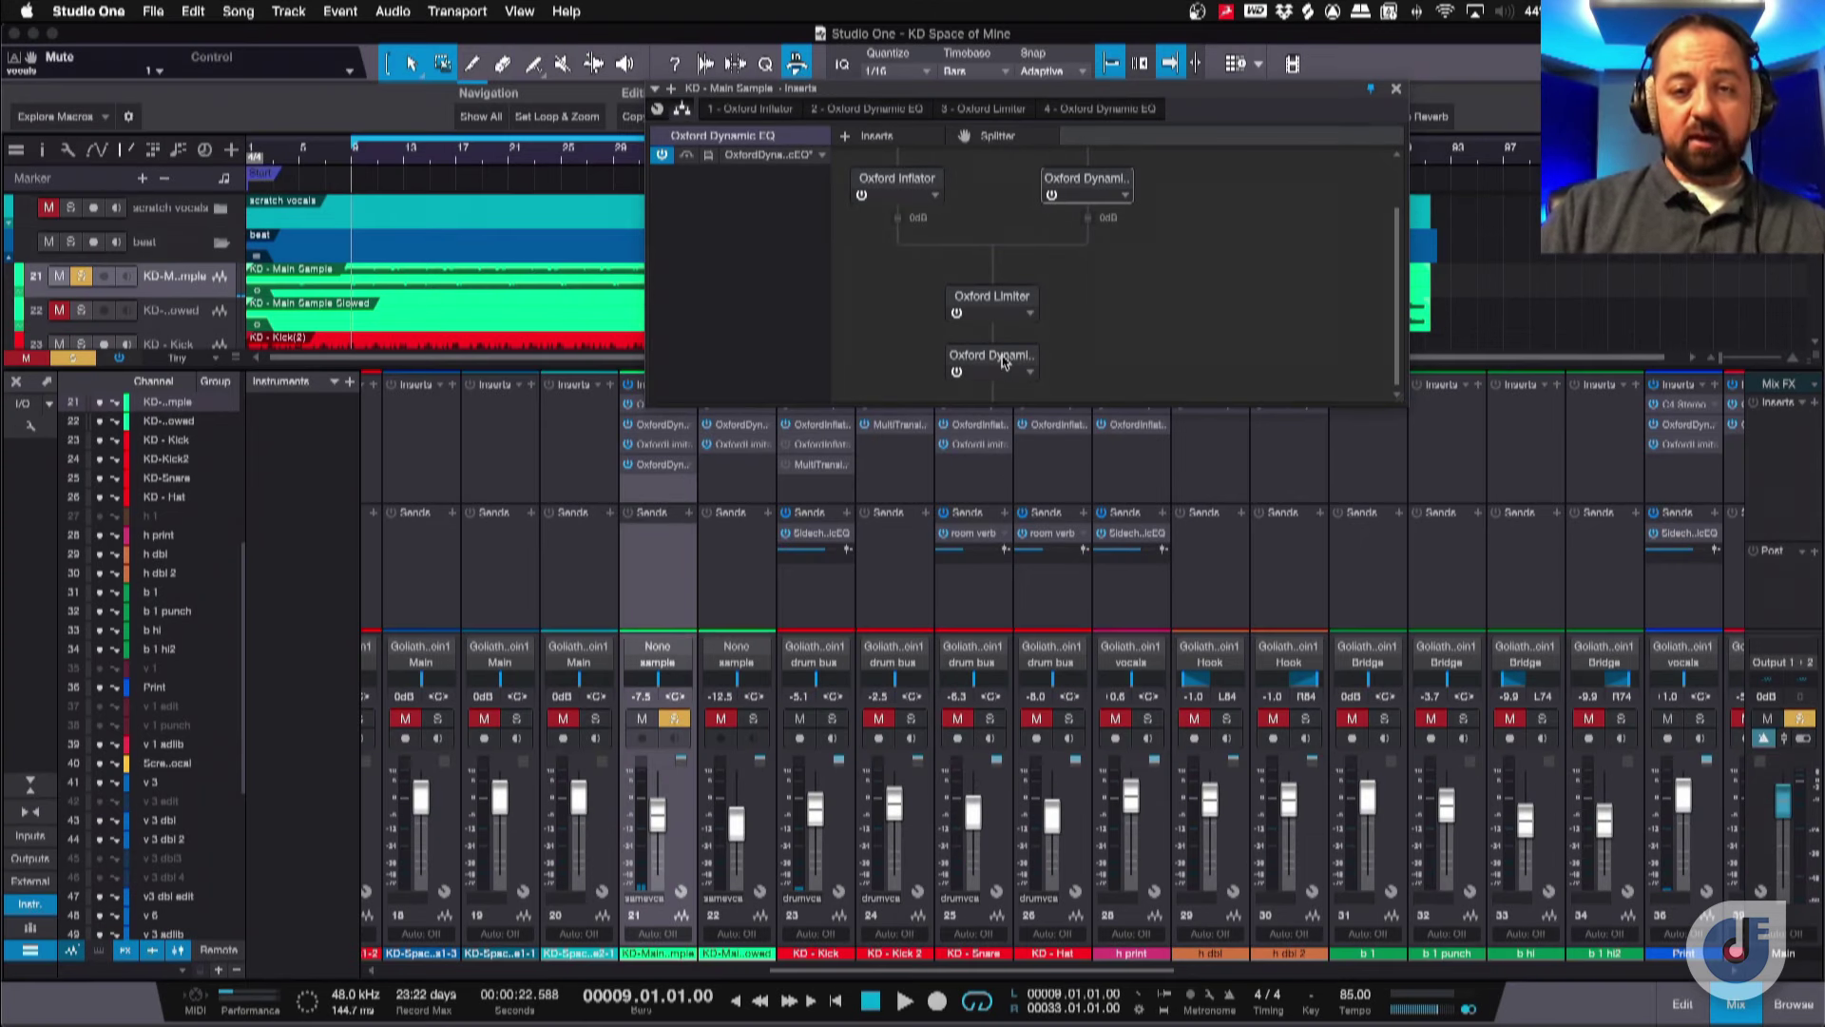
double_click(1027, 289)
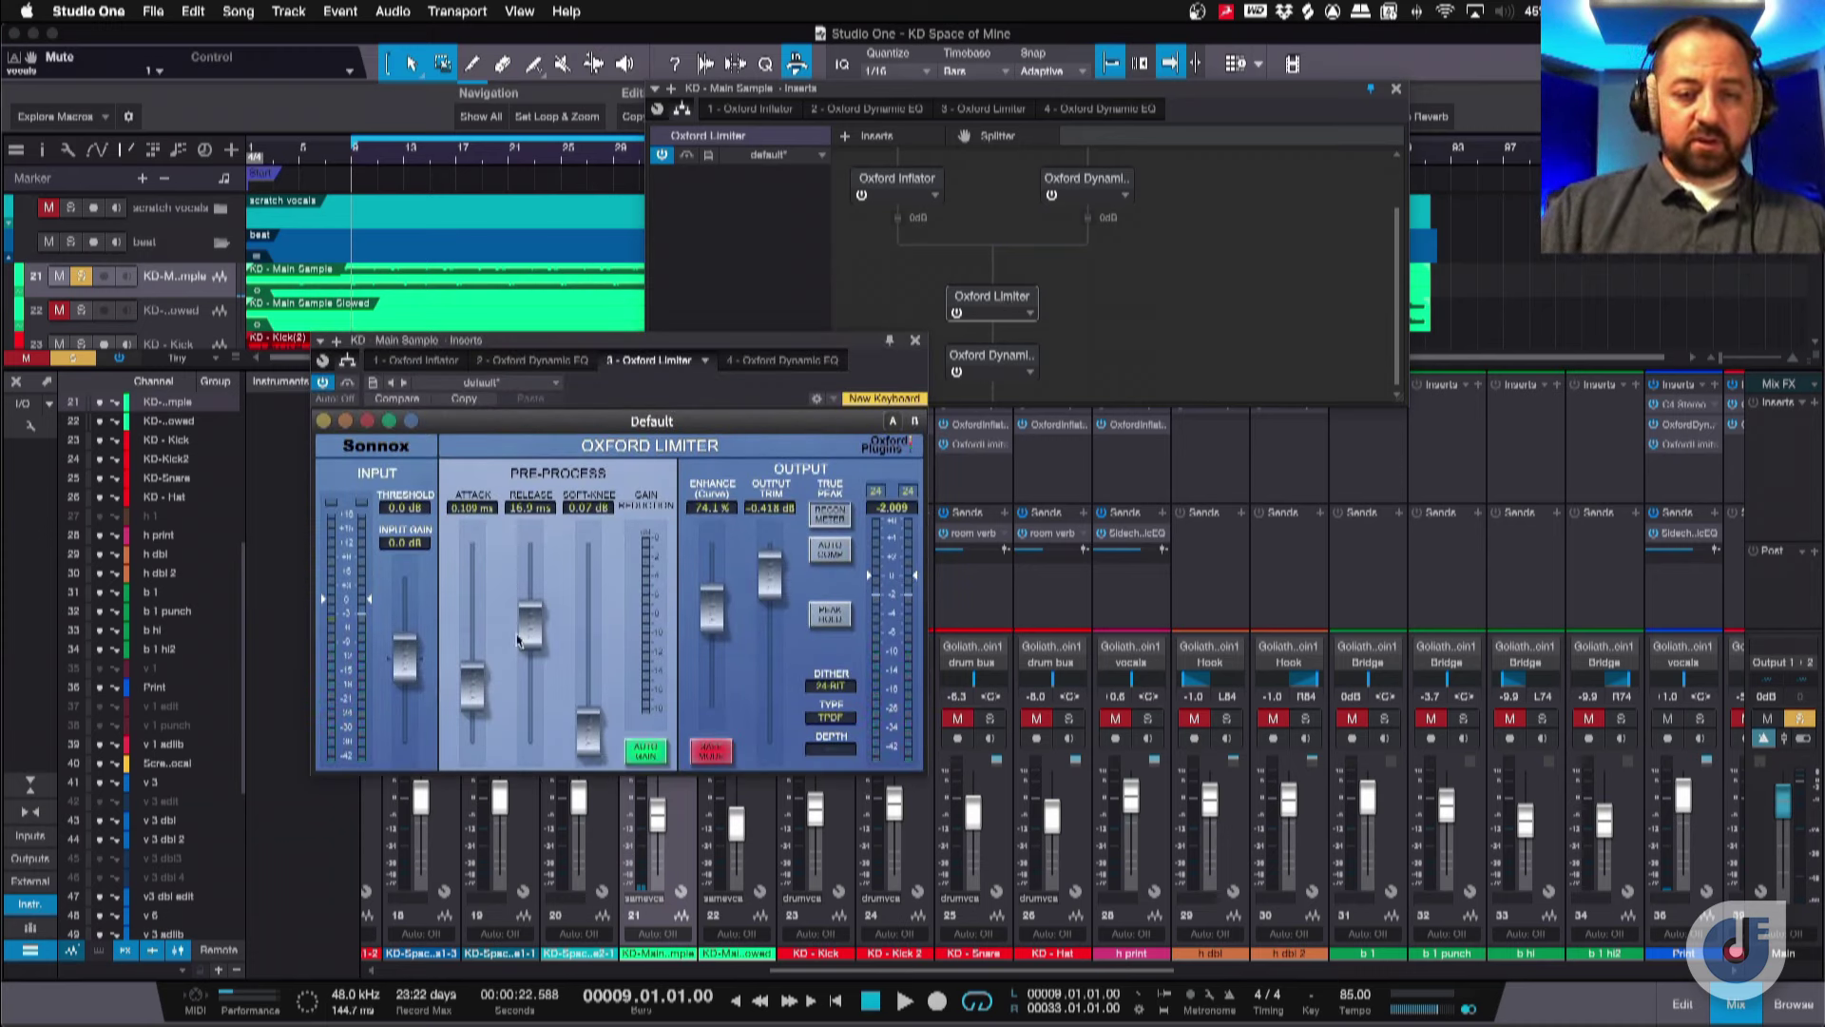
key(space)
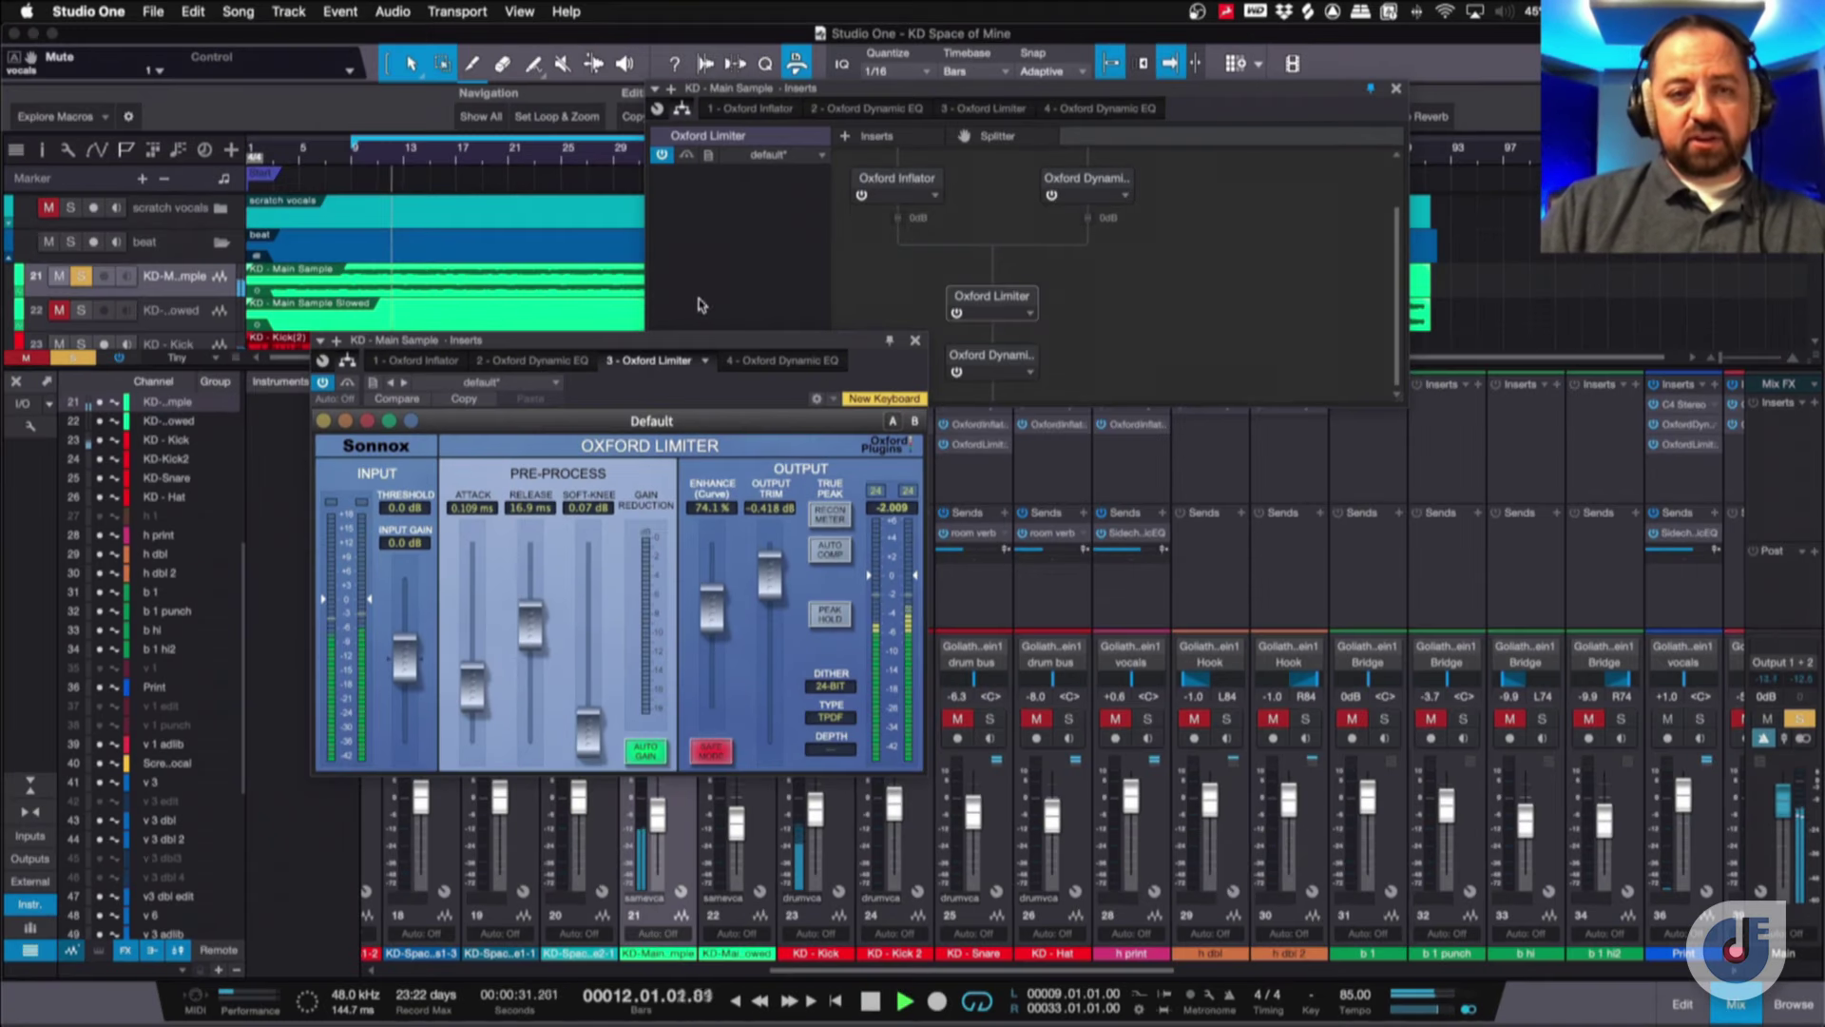
key(space)
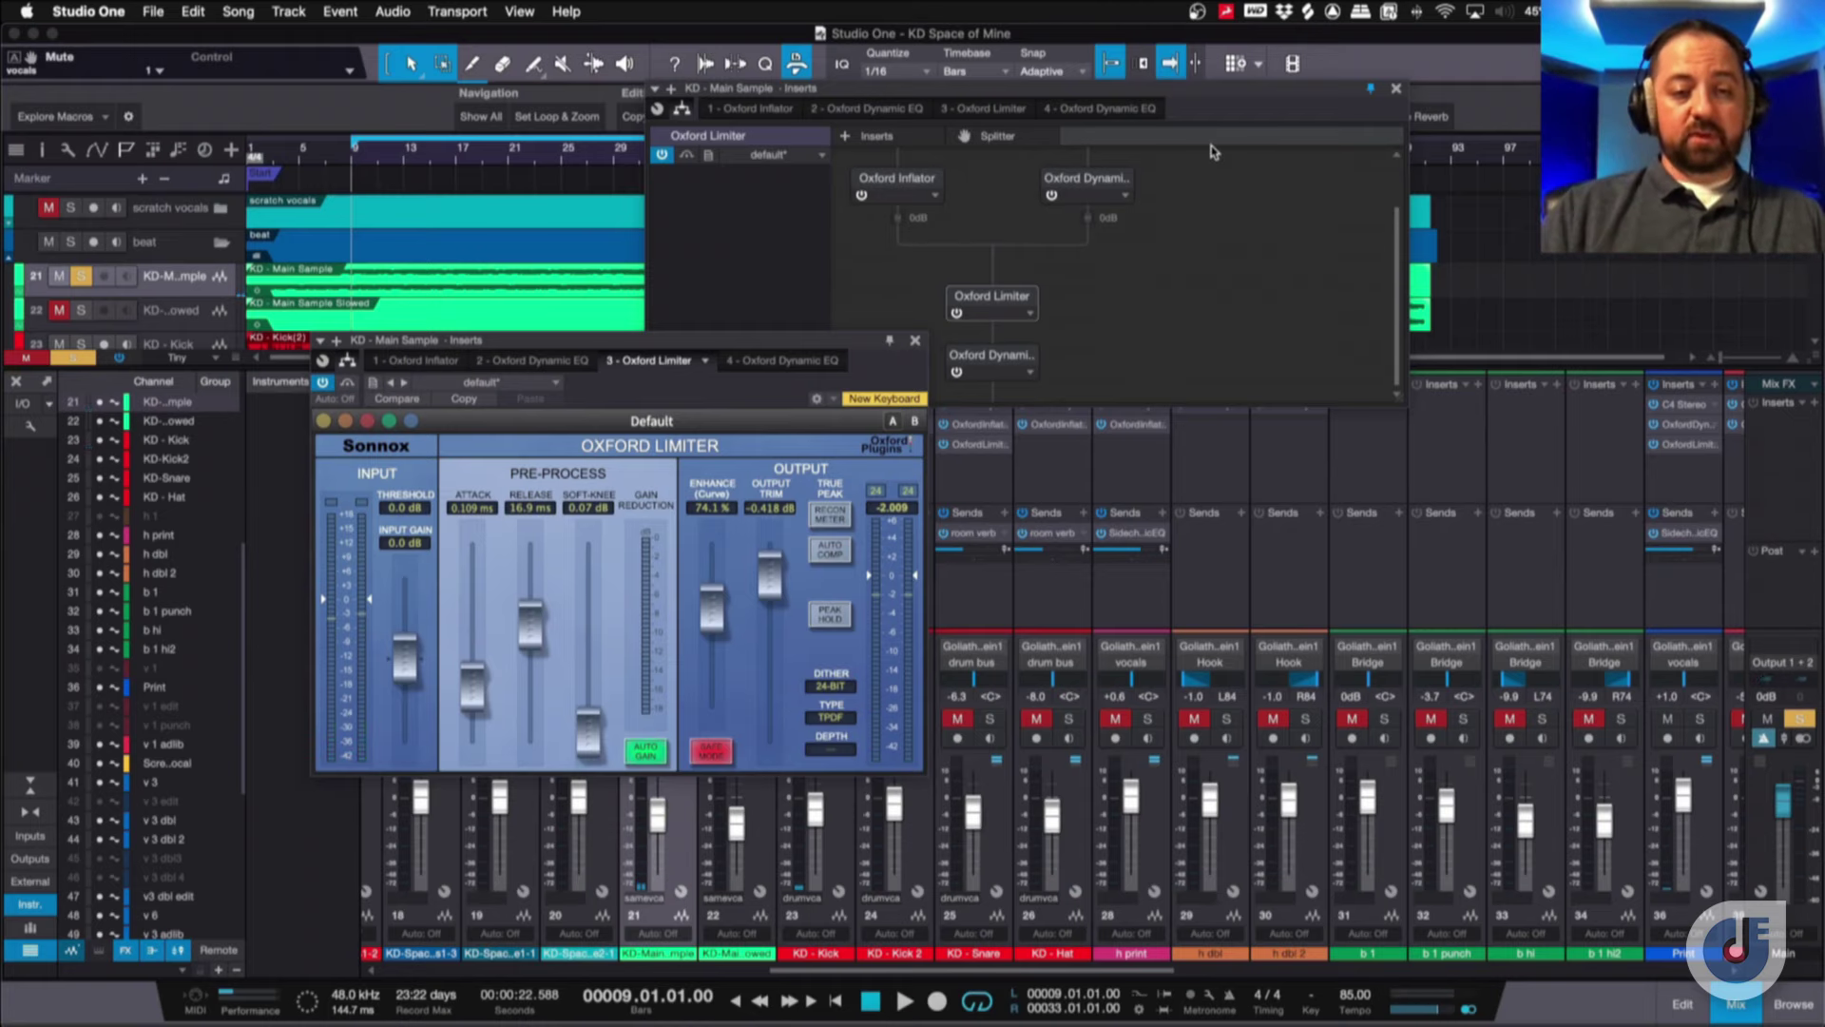
click(995, 353)
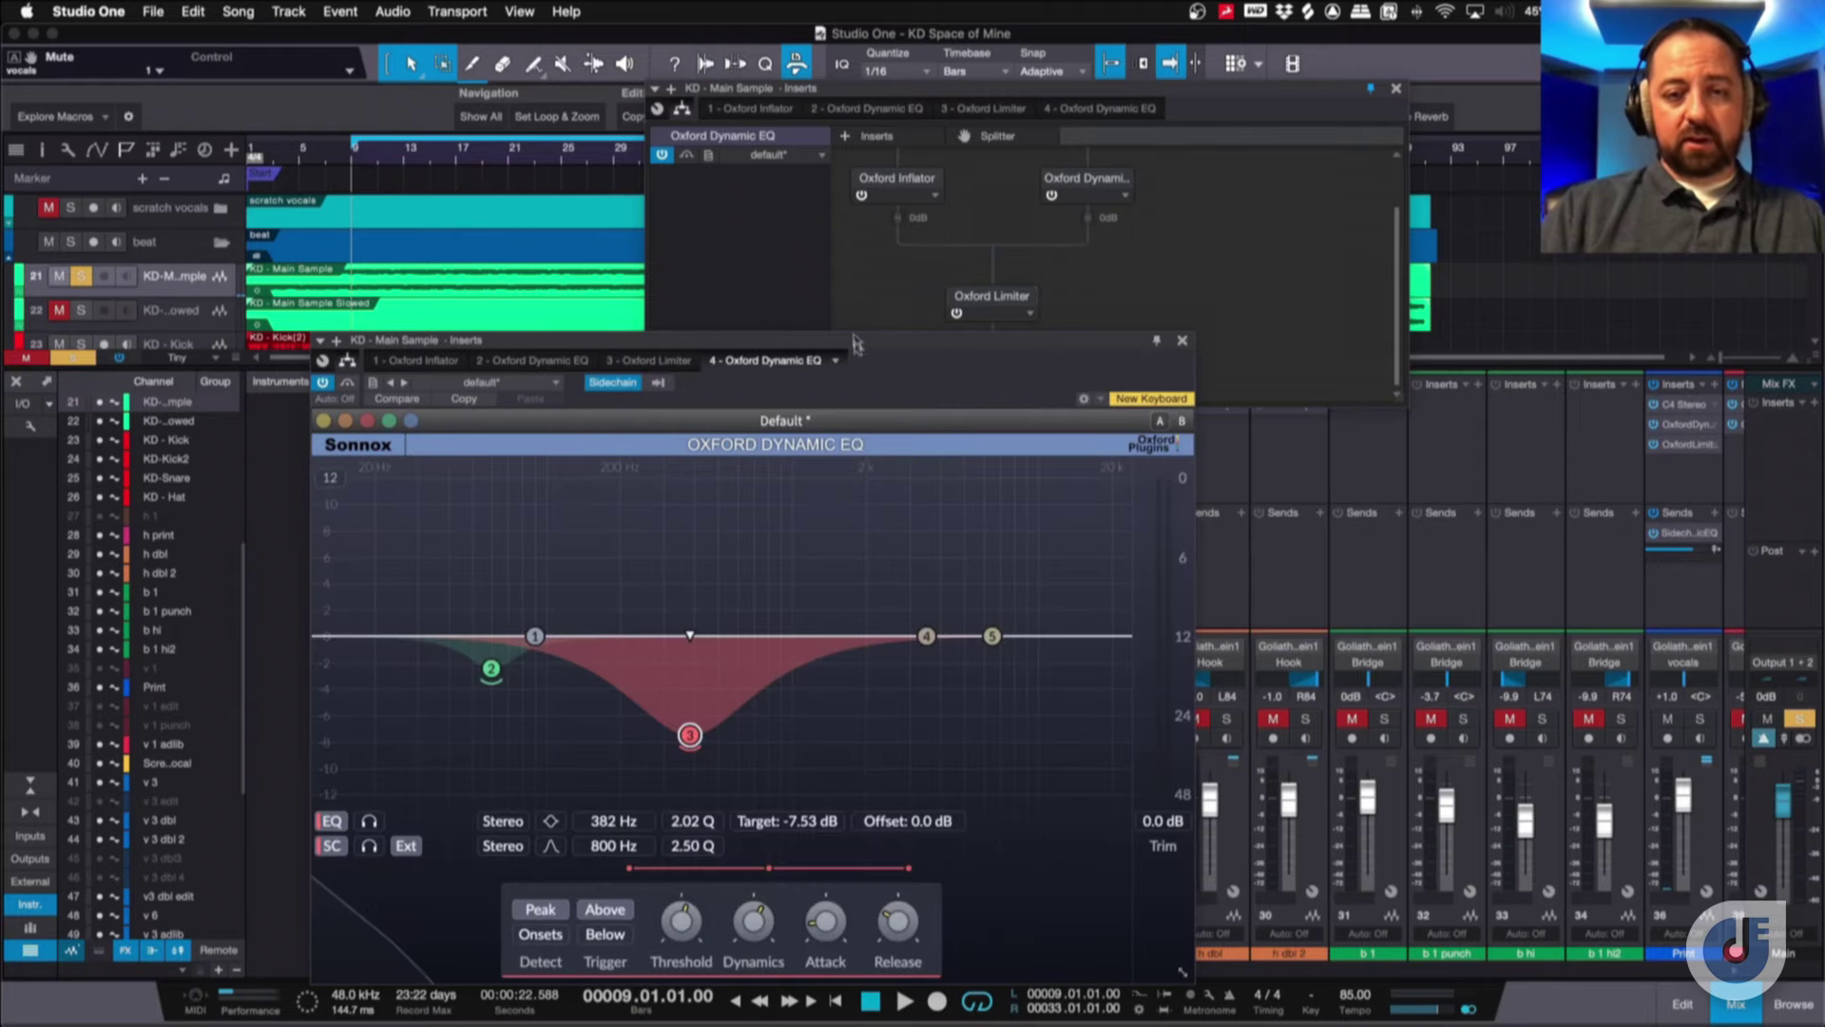
Play KD - Main Sample through the Oxford Dynamic EQ, unsolo it, then close the plugin.
drag(853, 344, 875, 208)
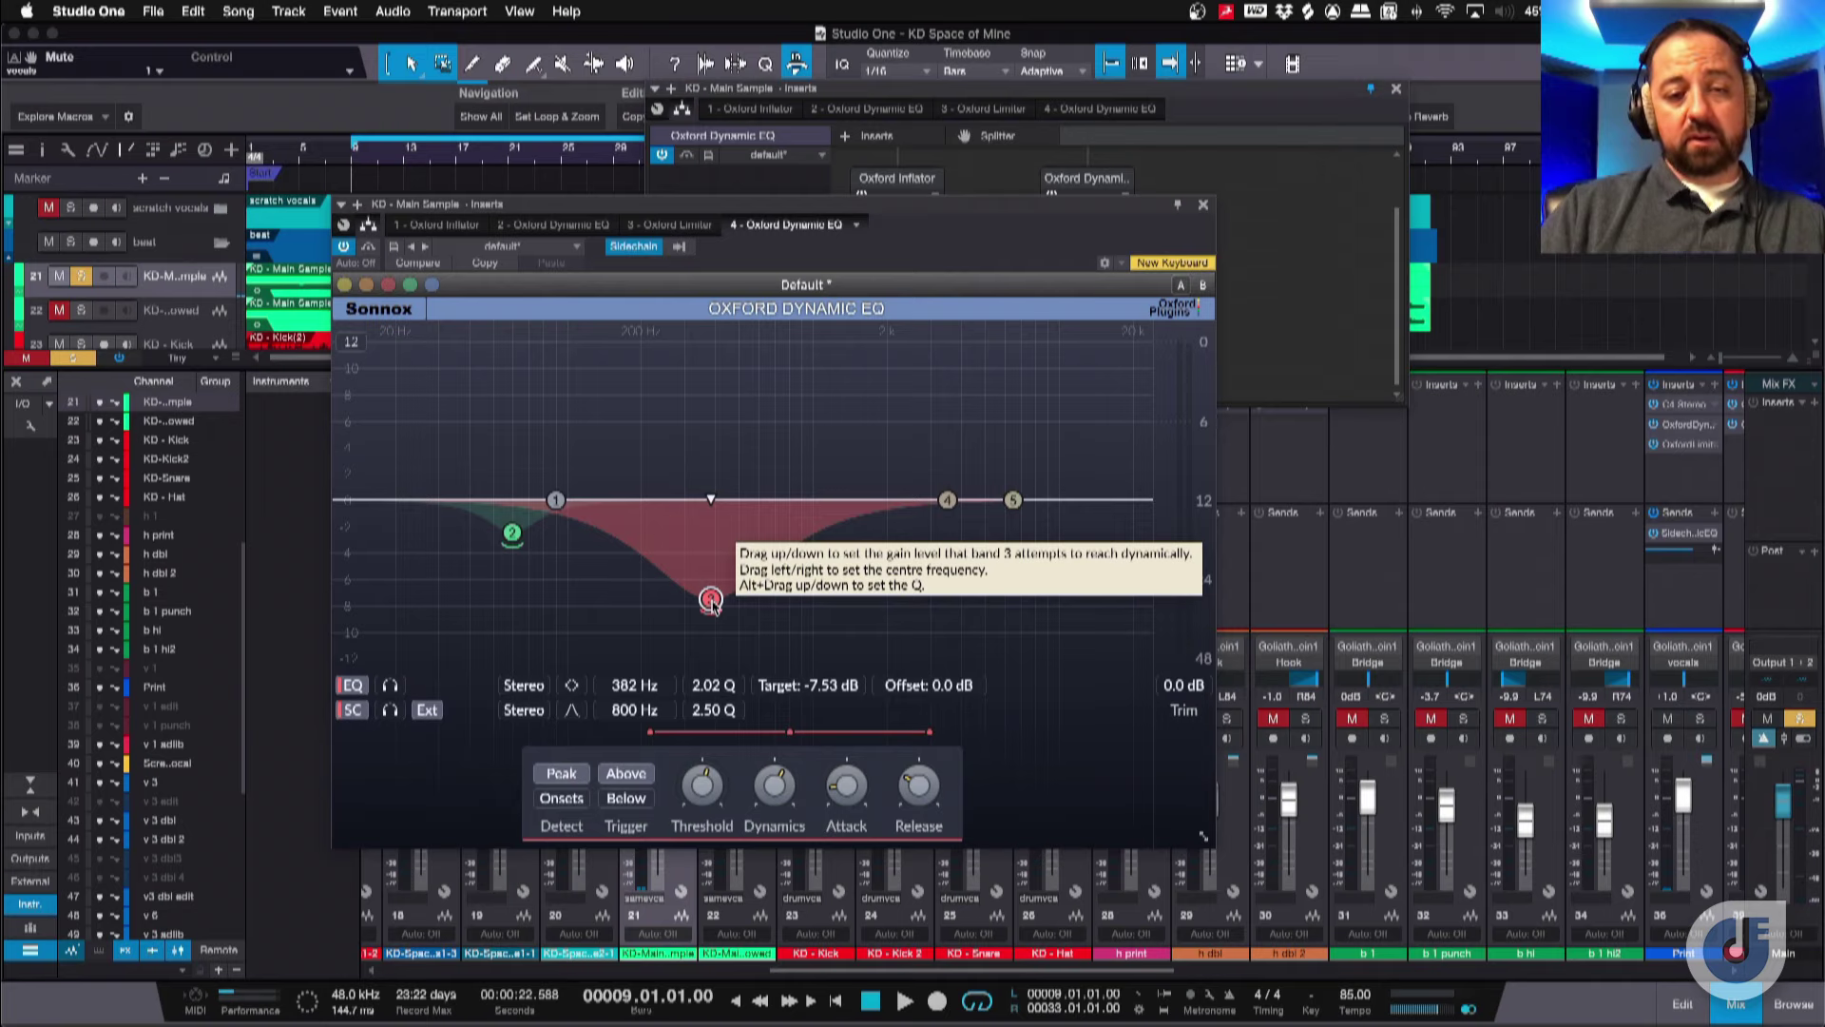
key(space)
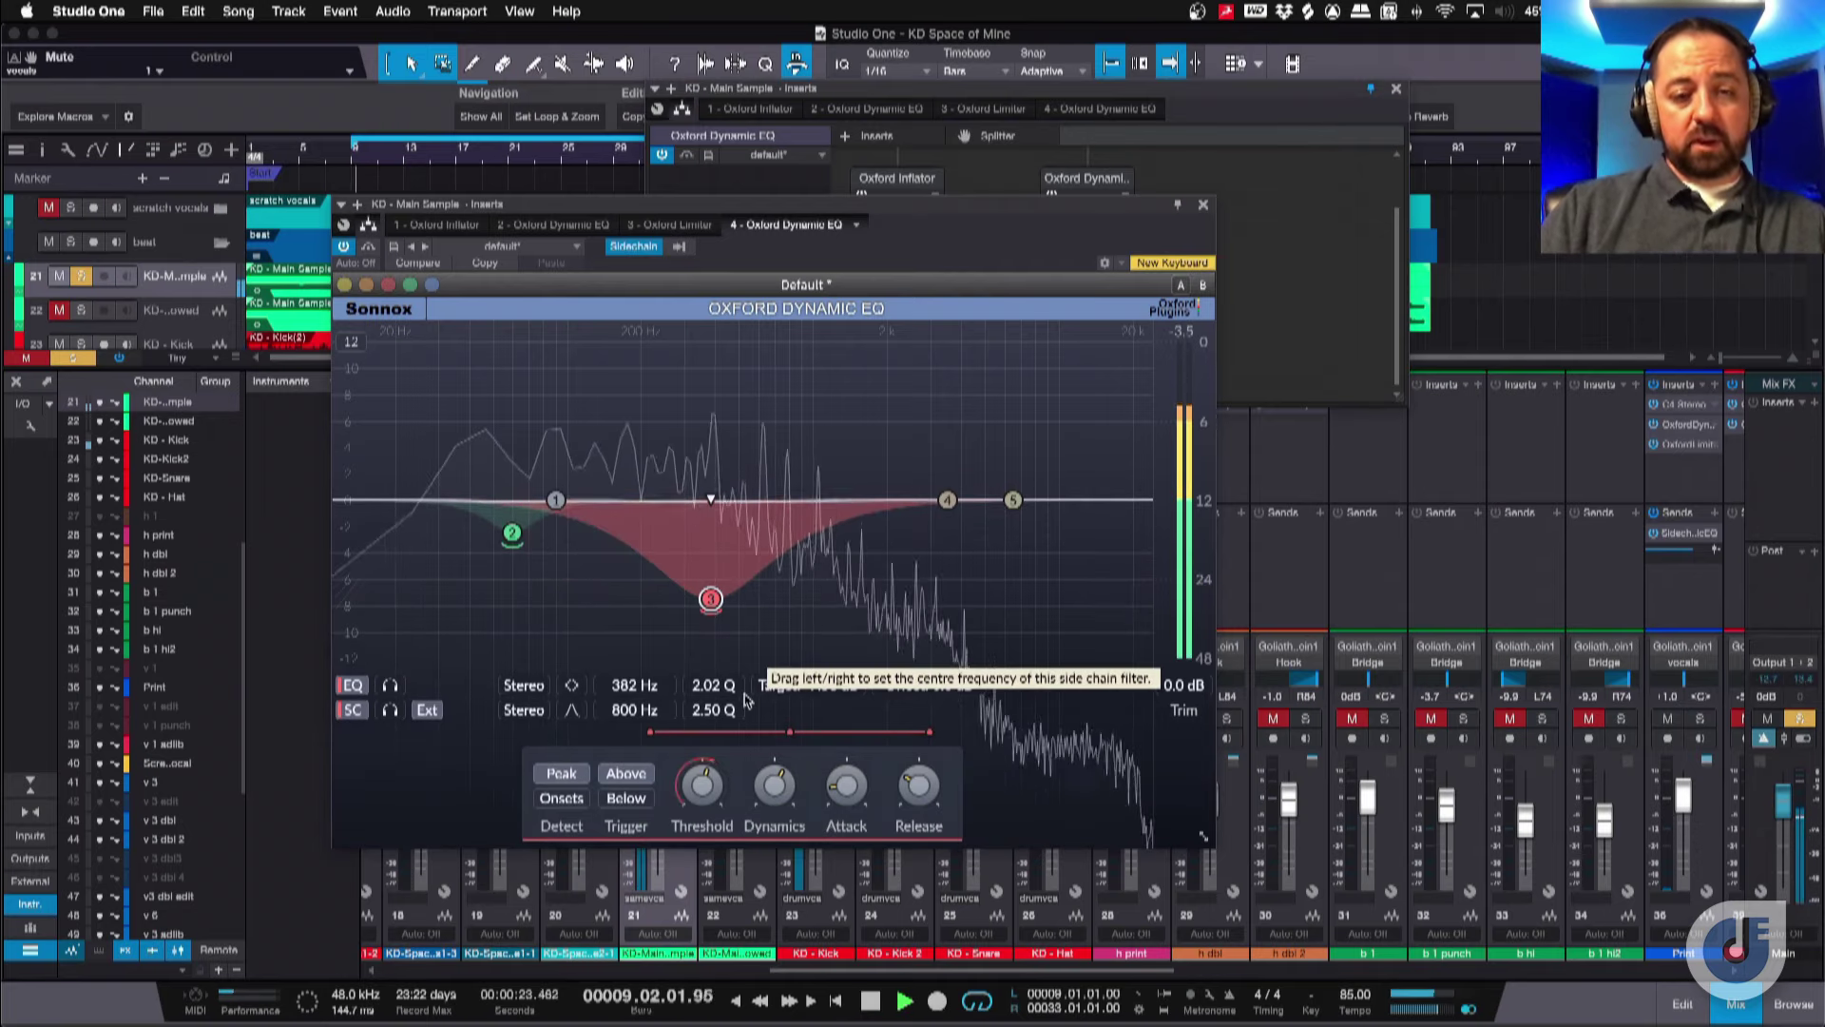
drag(760, 203, 1162, 147)
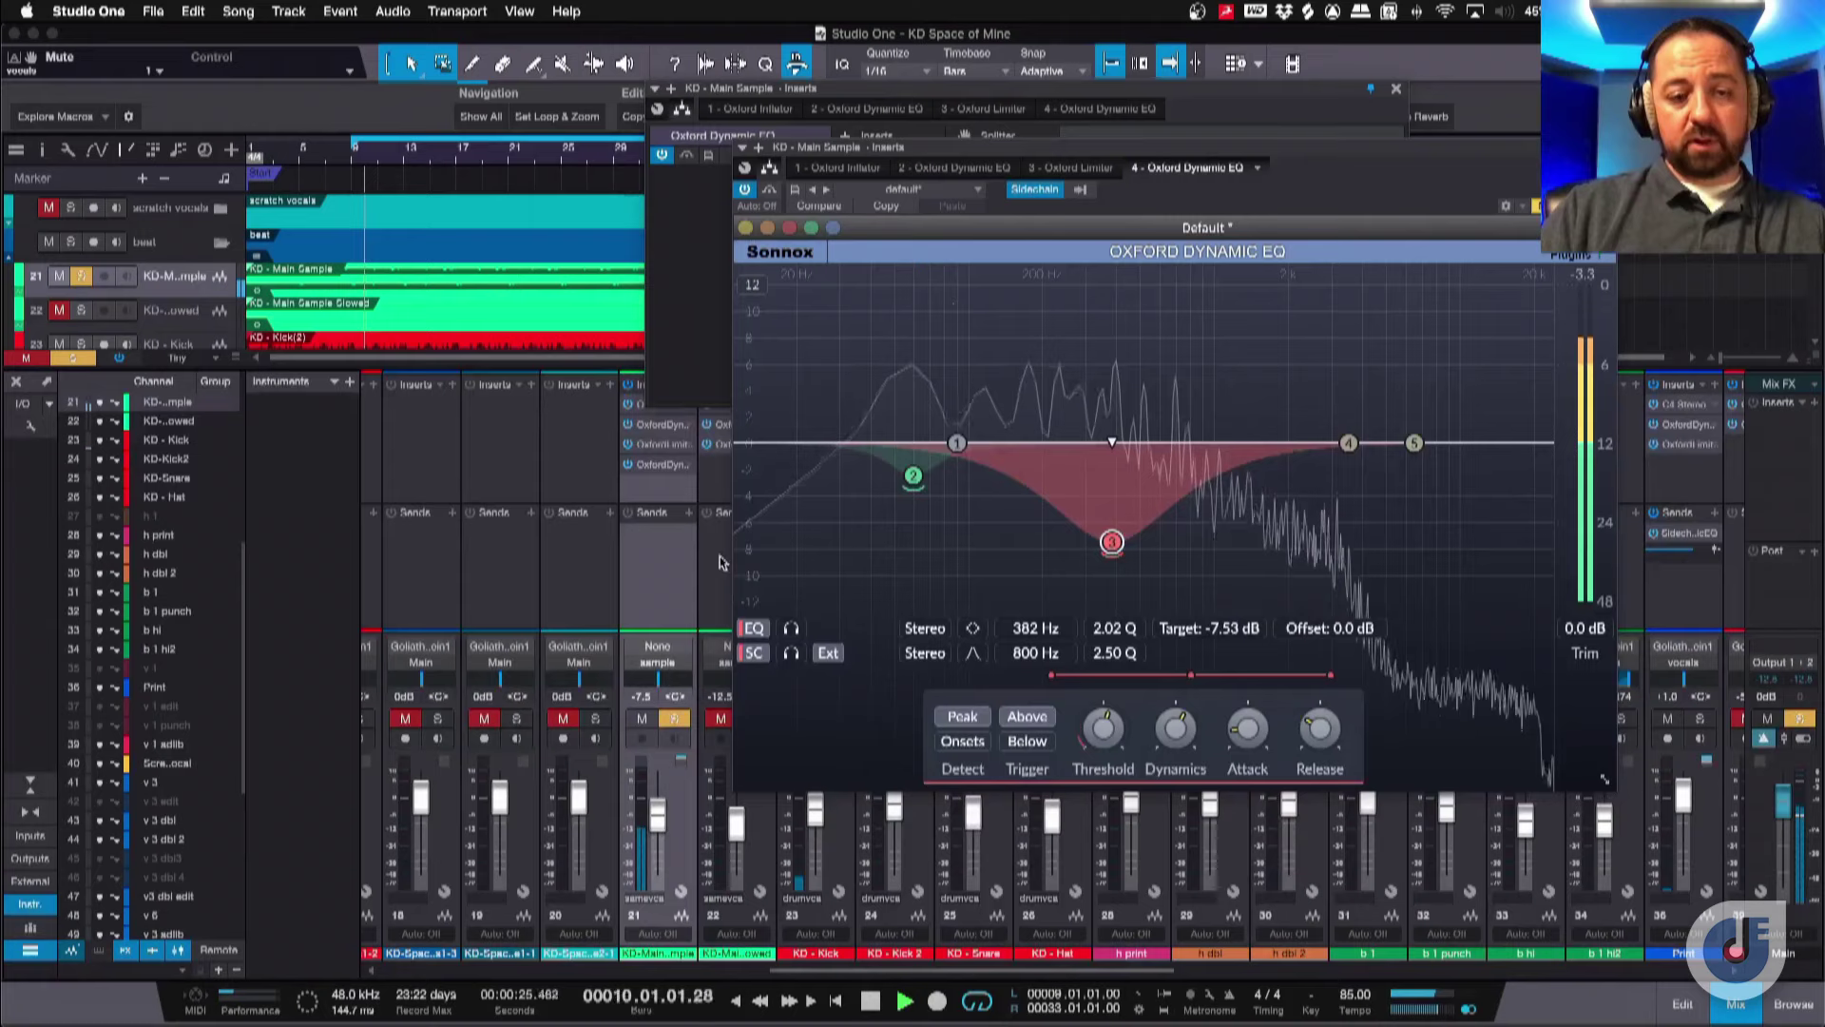
click(679, 725)
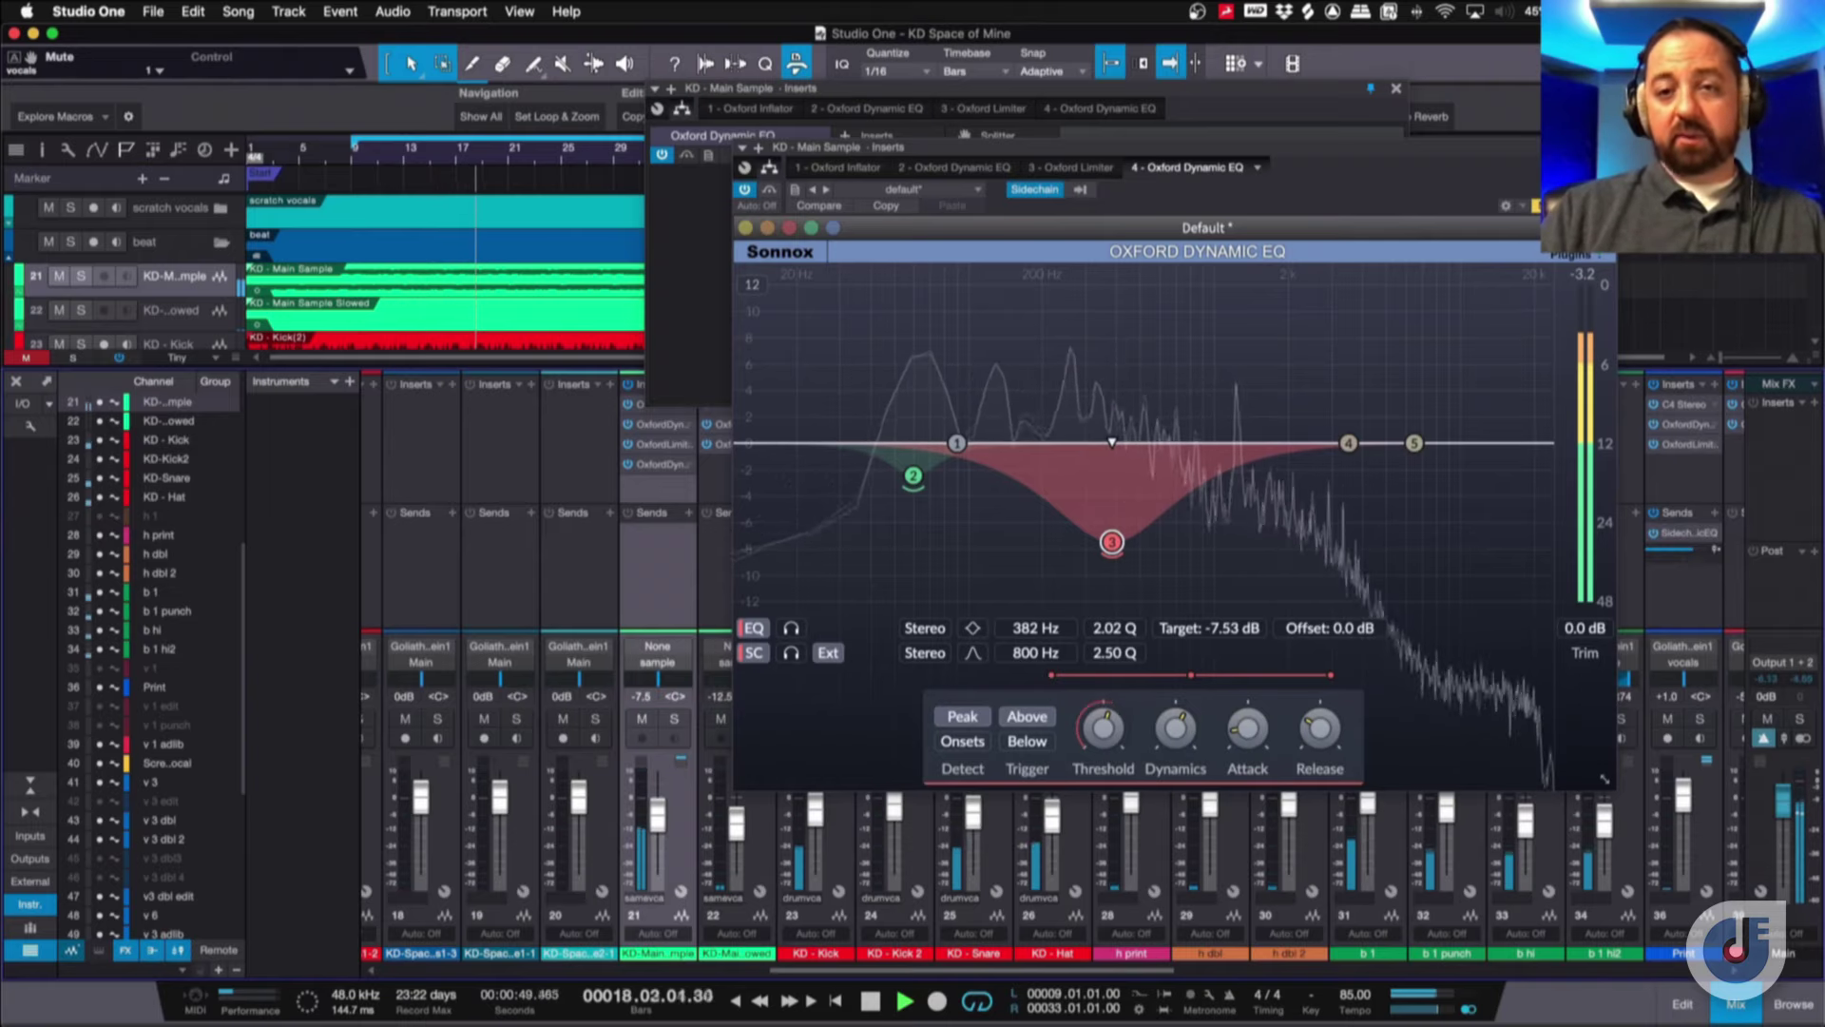
key(super+w)
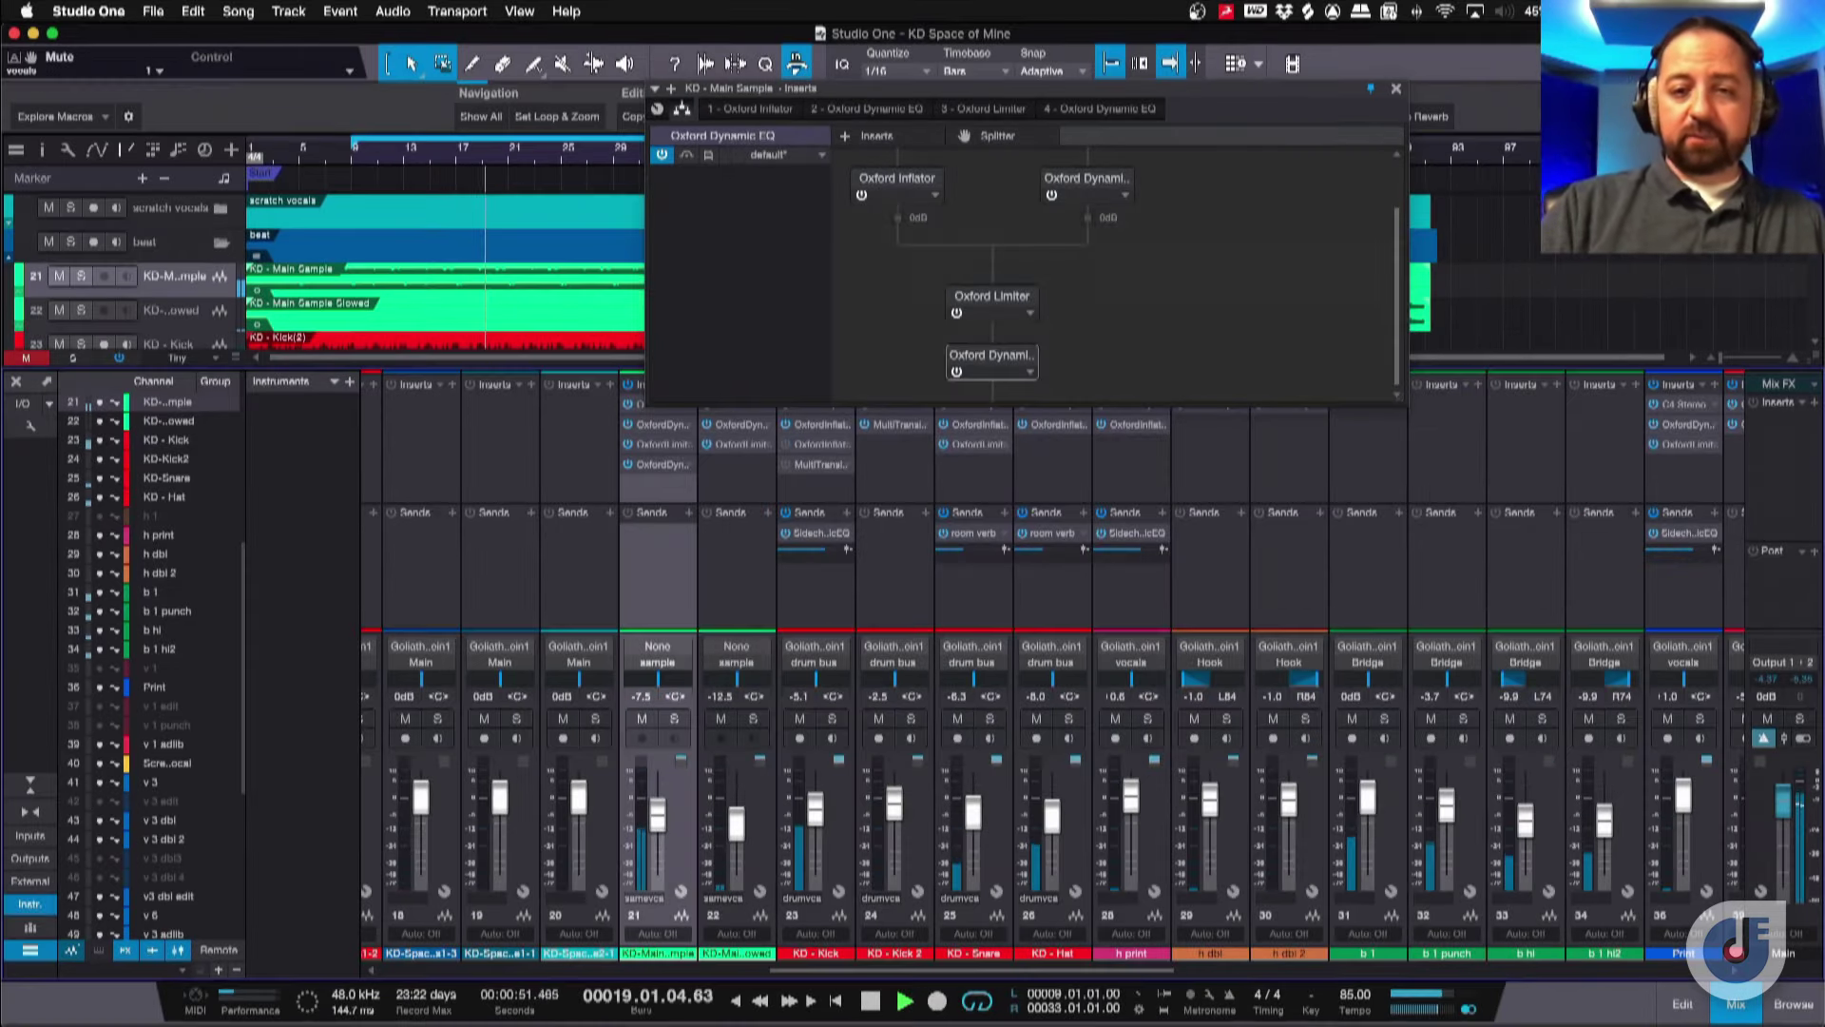
Stop at bar 9, close the insert routing panel, and select the KD - Kick channel.
key(space)
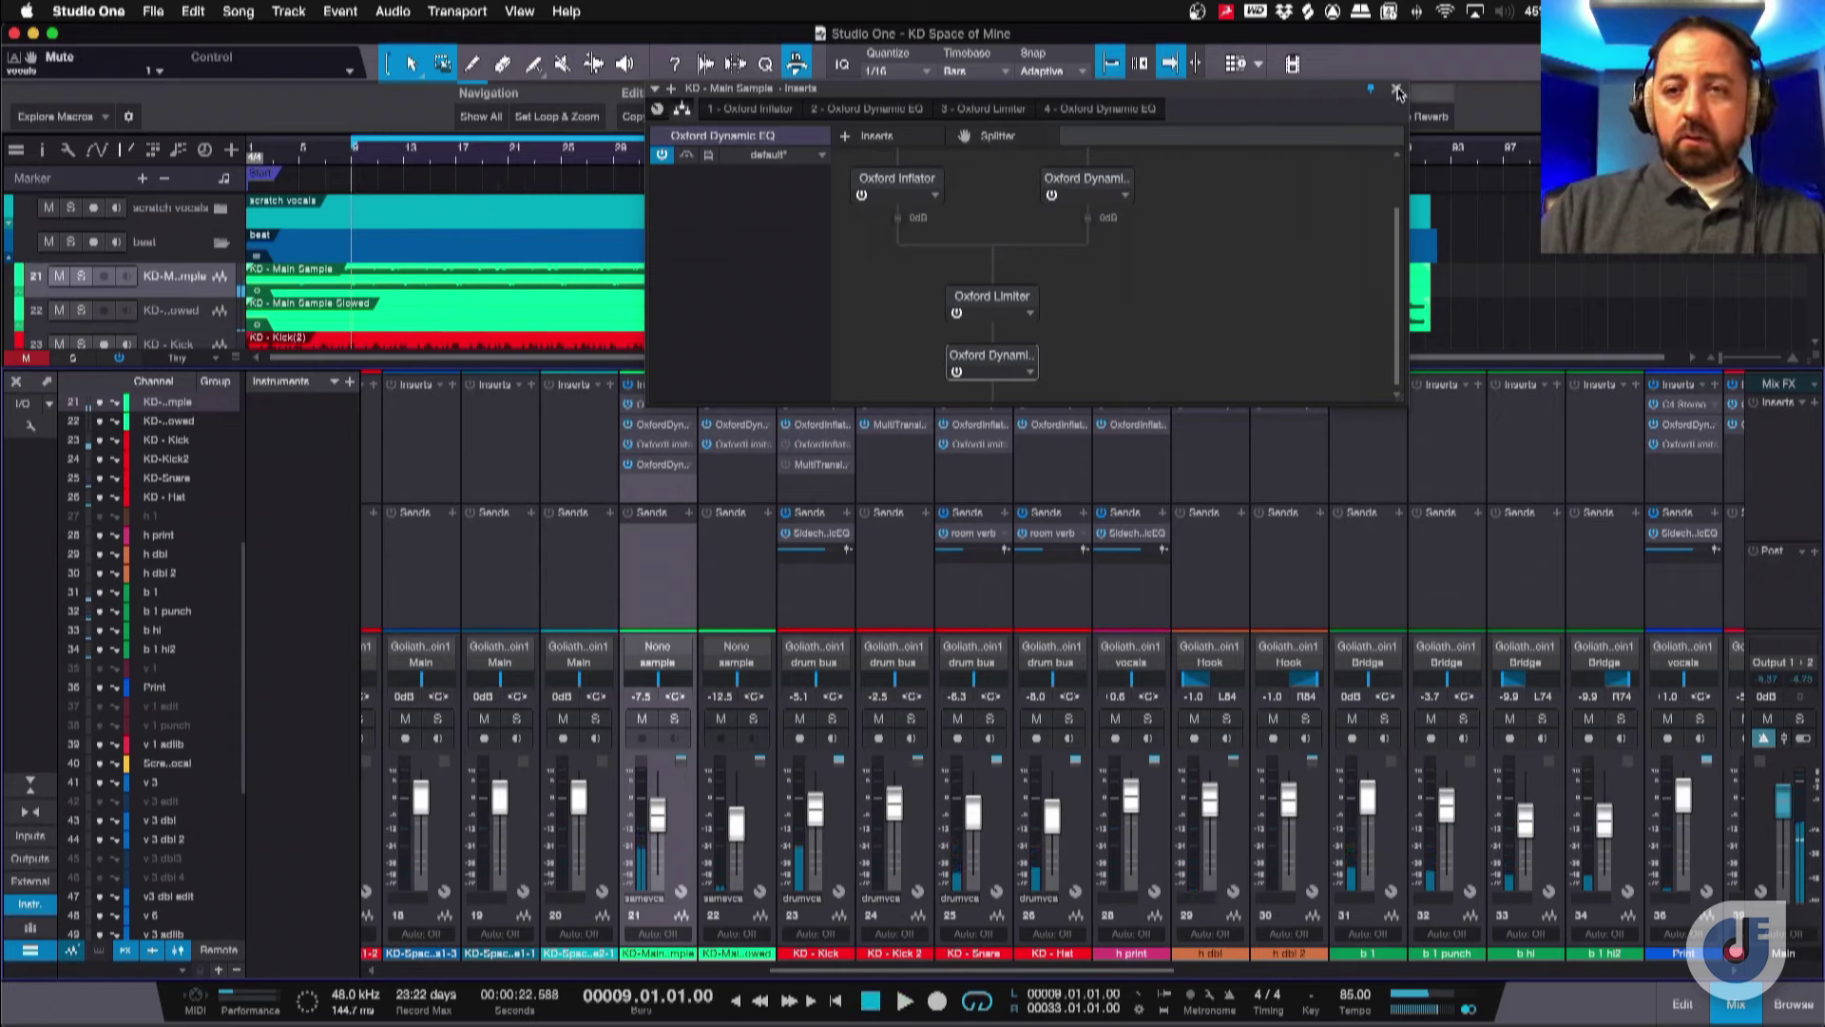
click(1396, 91)
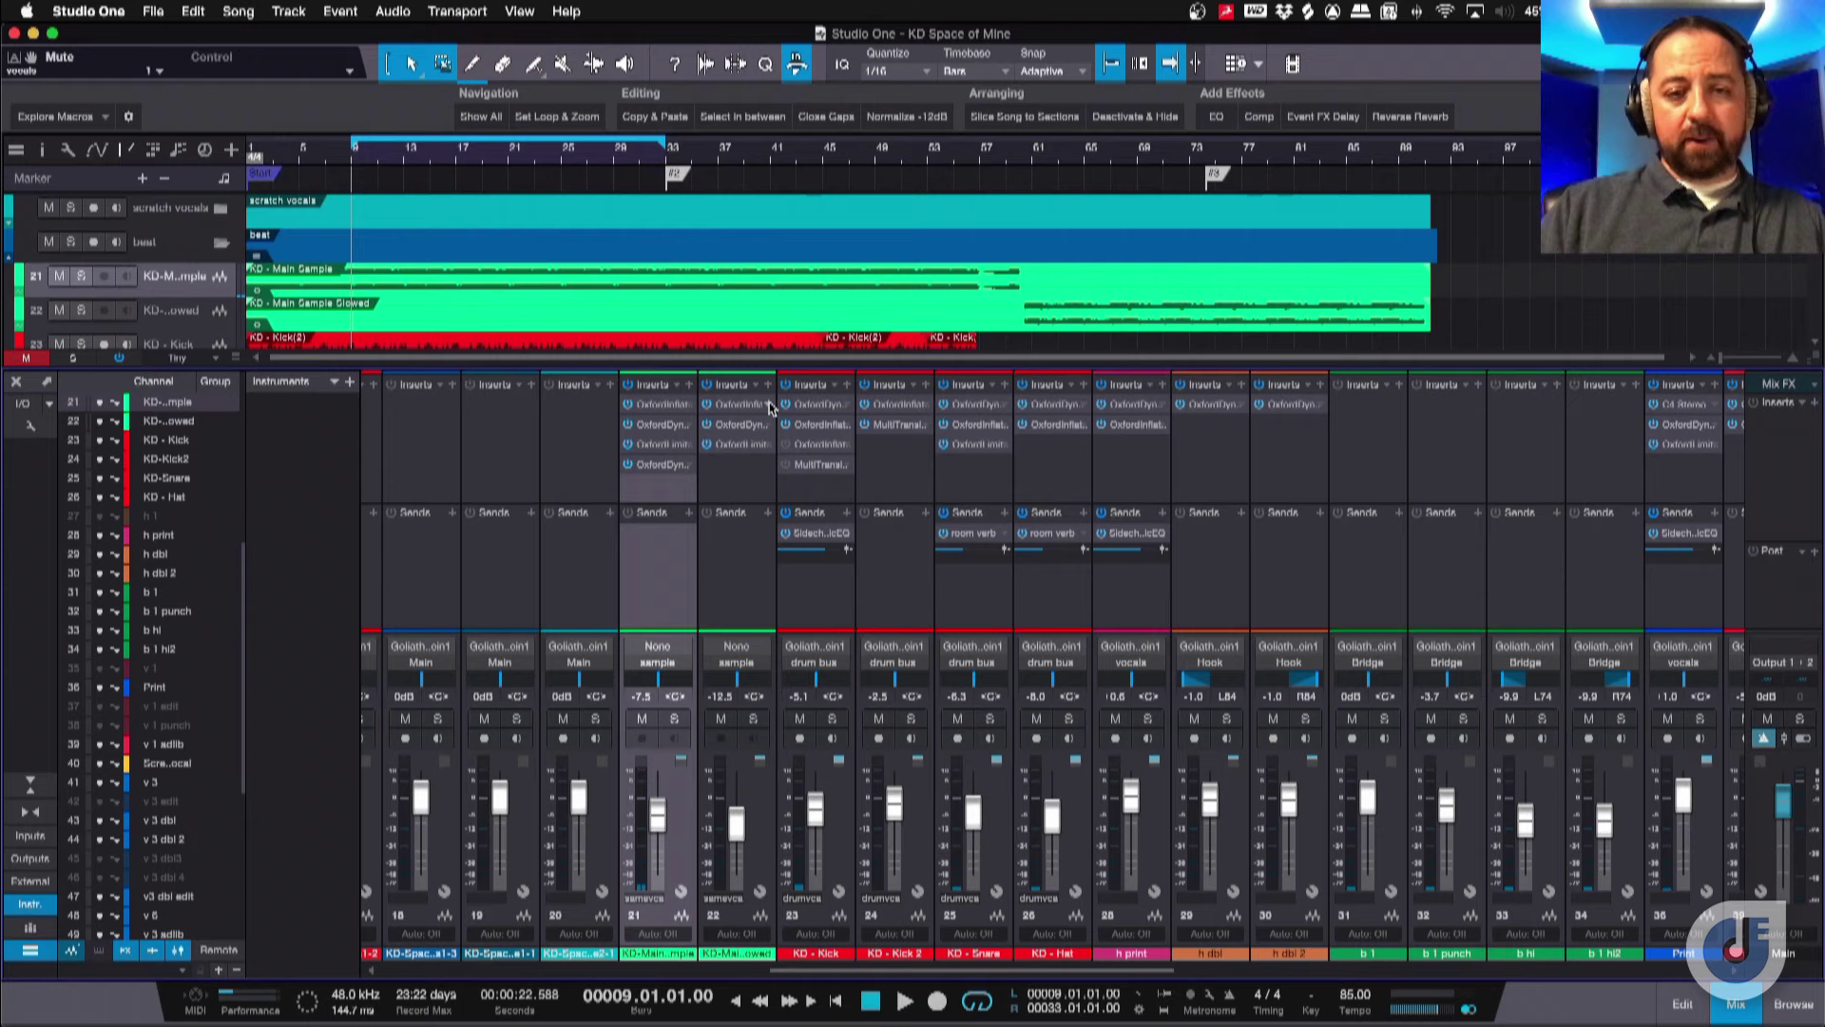
click(803, 454)
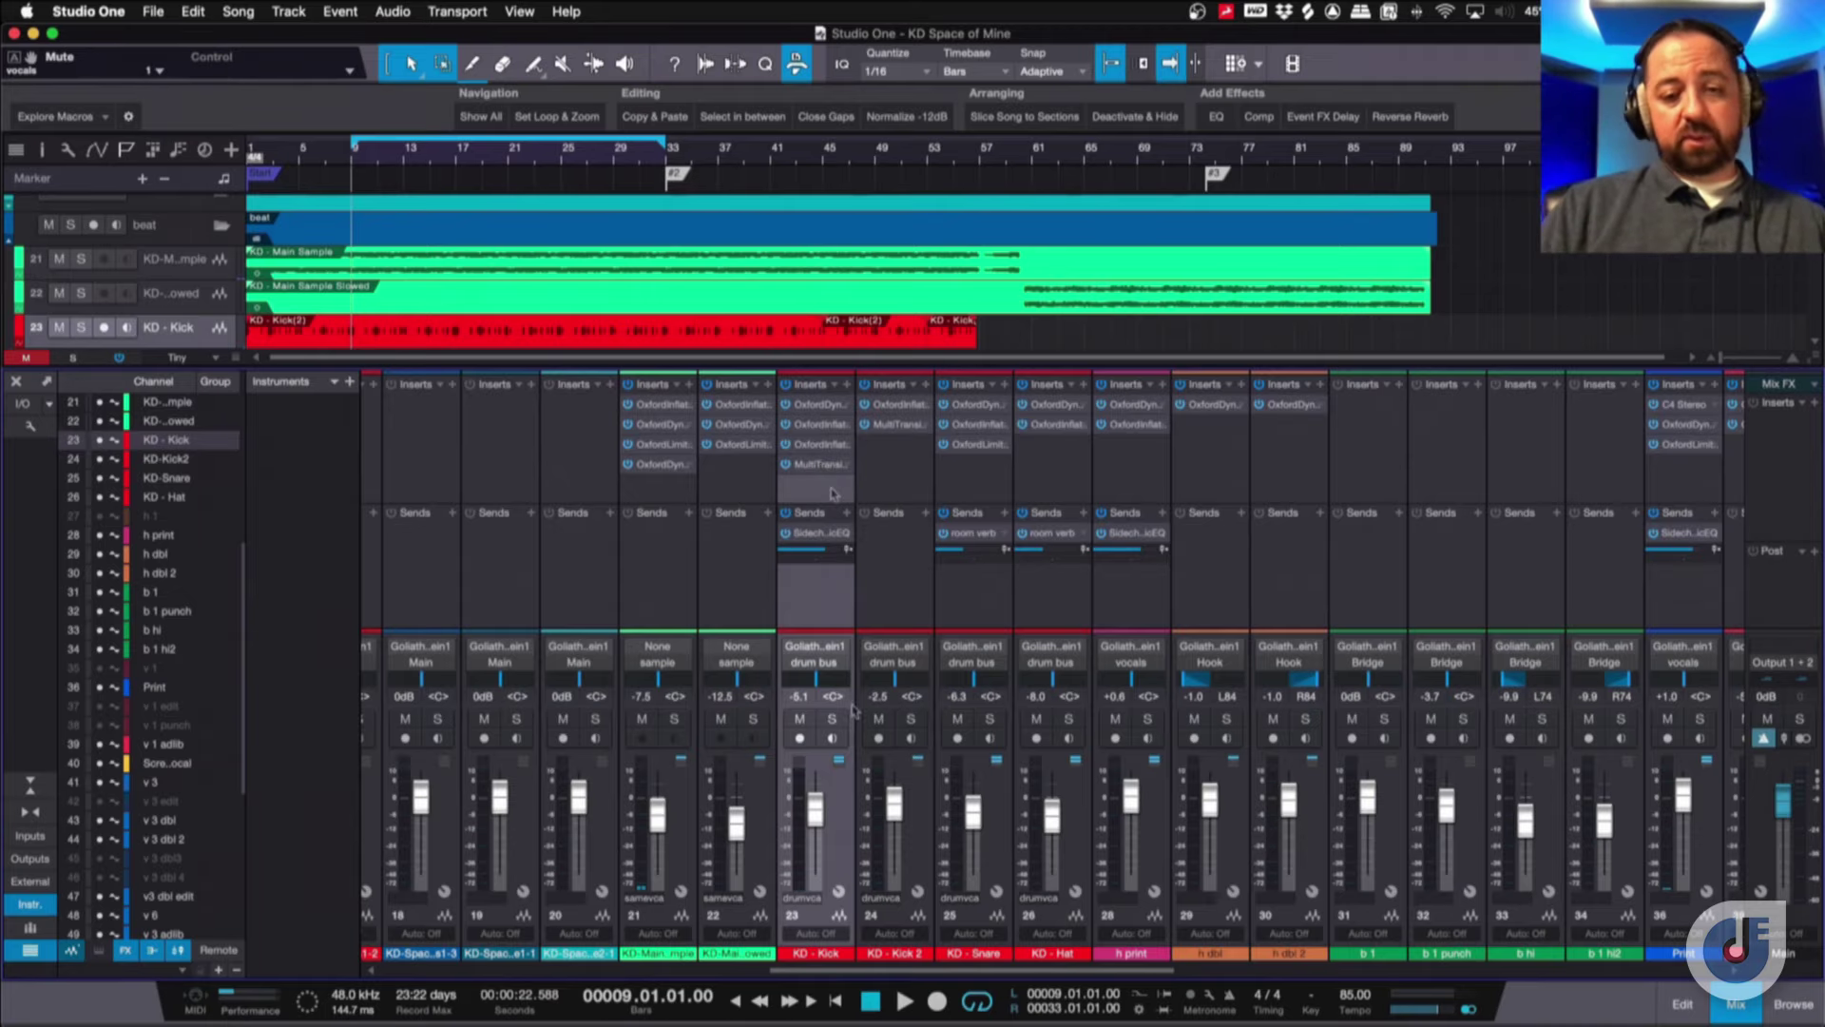
drag(1017, 970, 1340, 971)
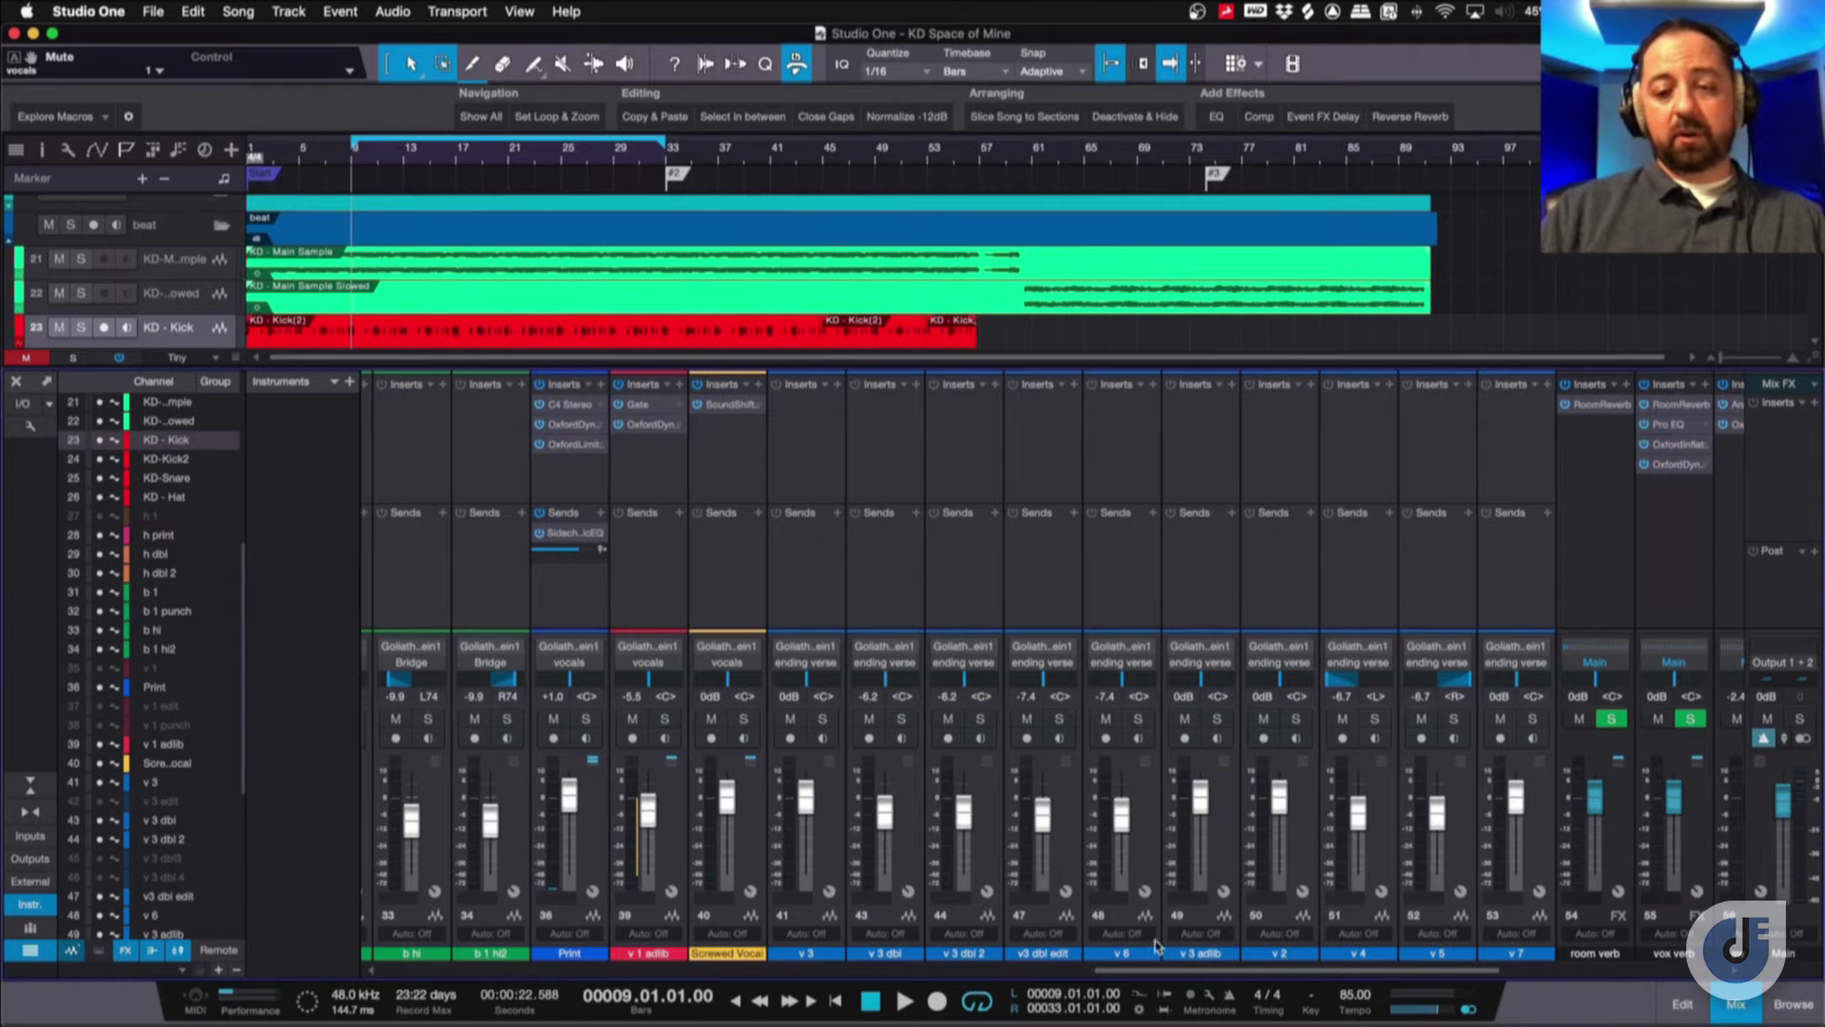
drag(1153, 967, 1359, 965)
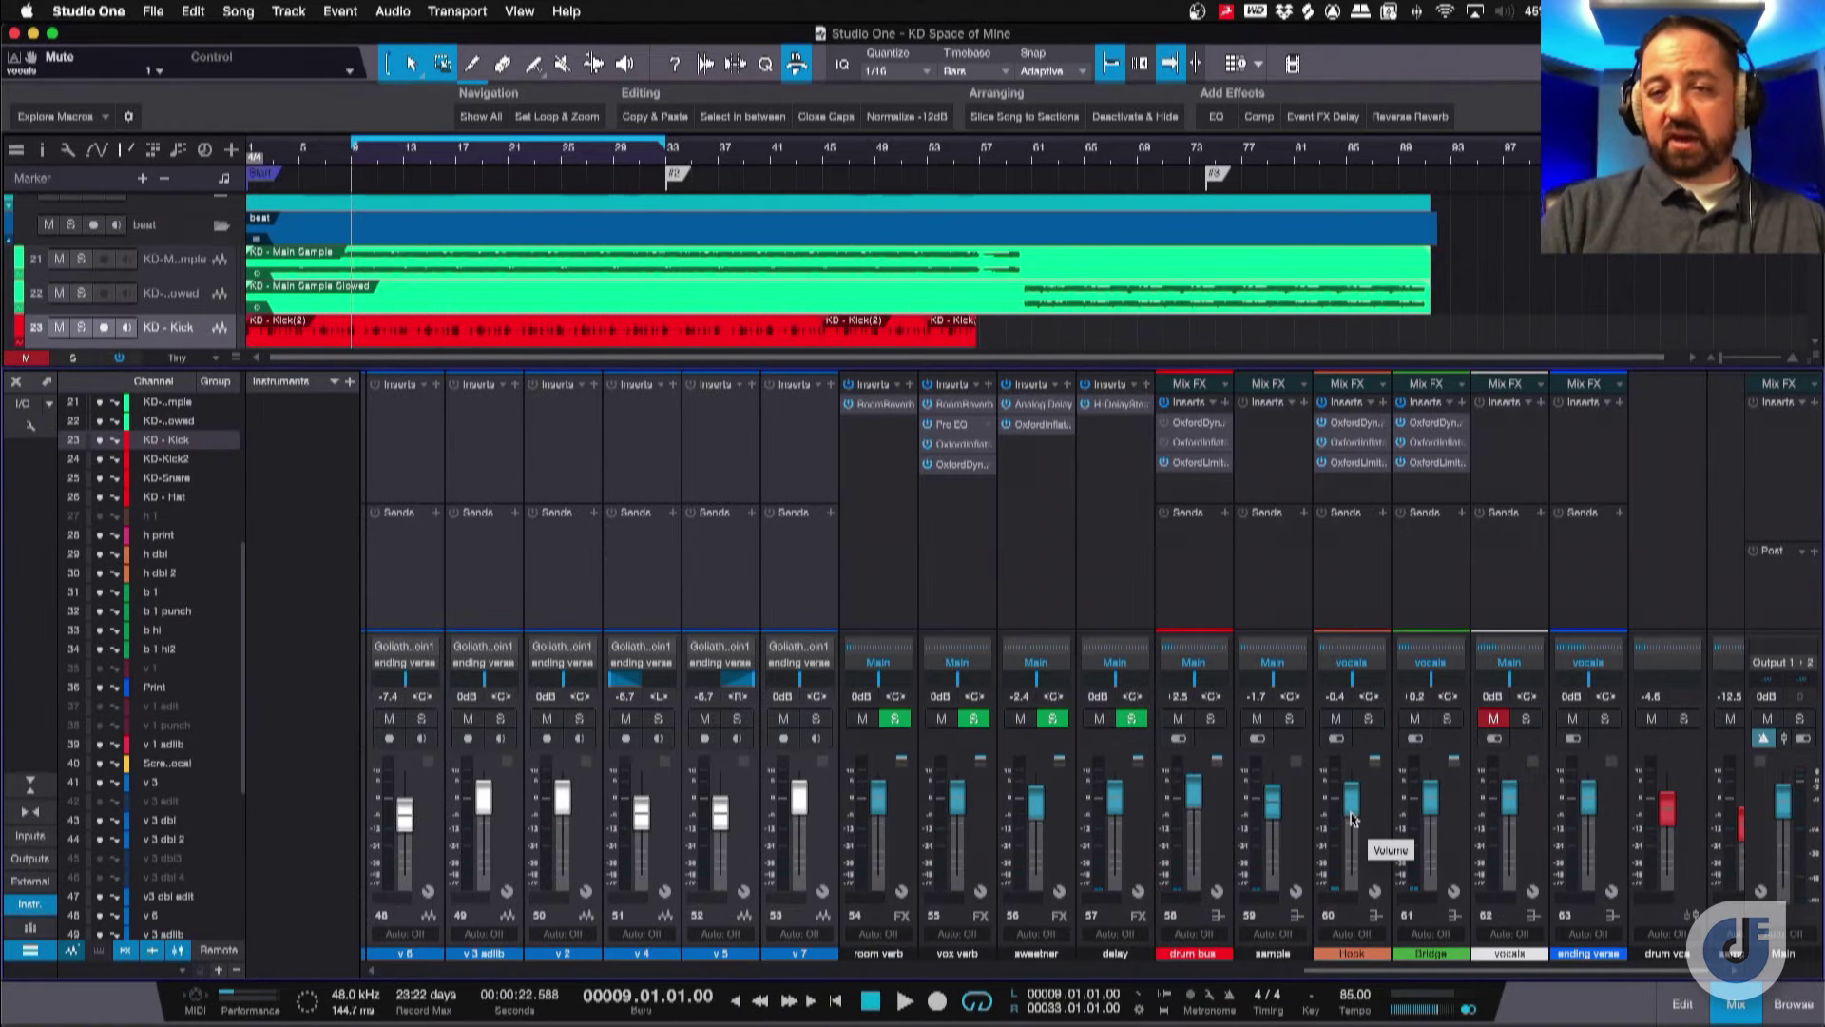
Review the vox verb Room Reverb and Pro EQ and the sweetner Analog Delay.
click(950, 404)
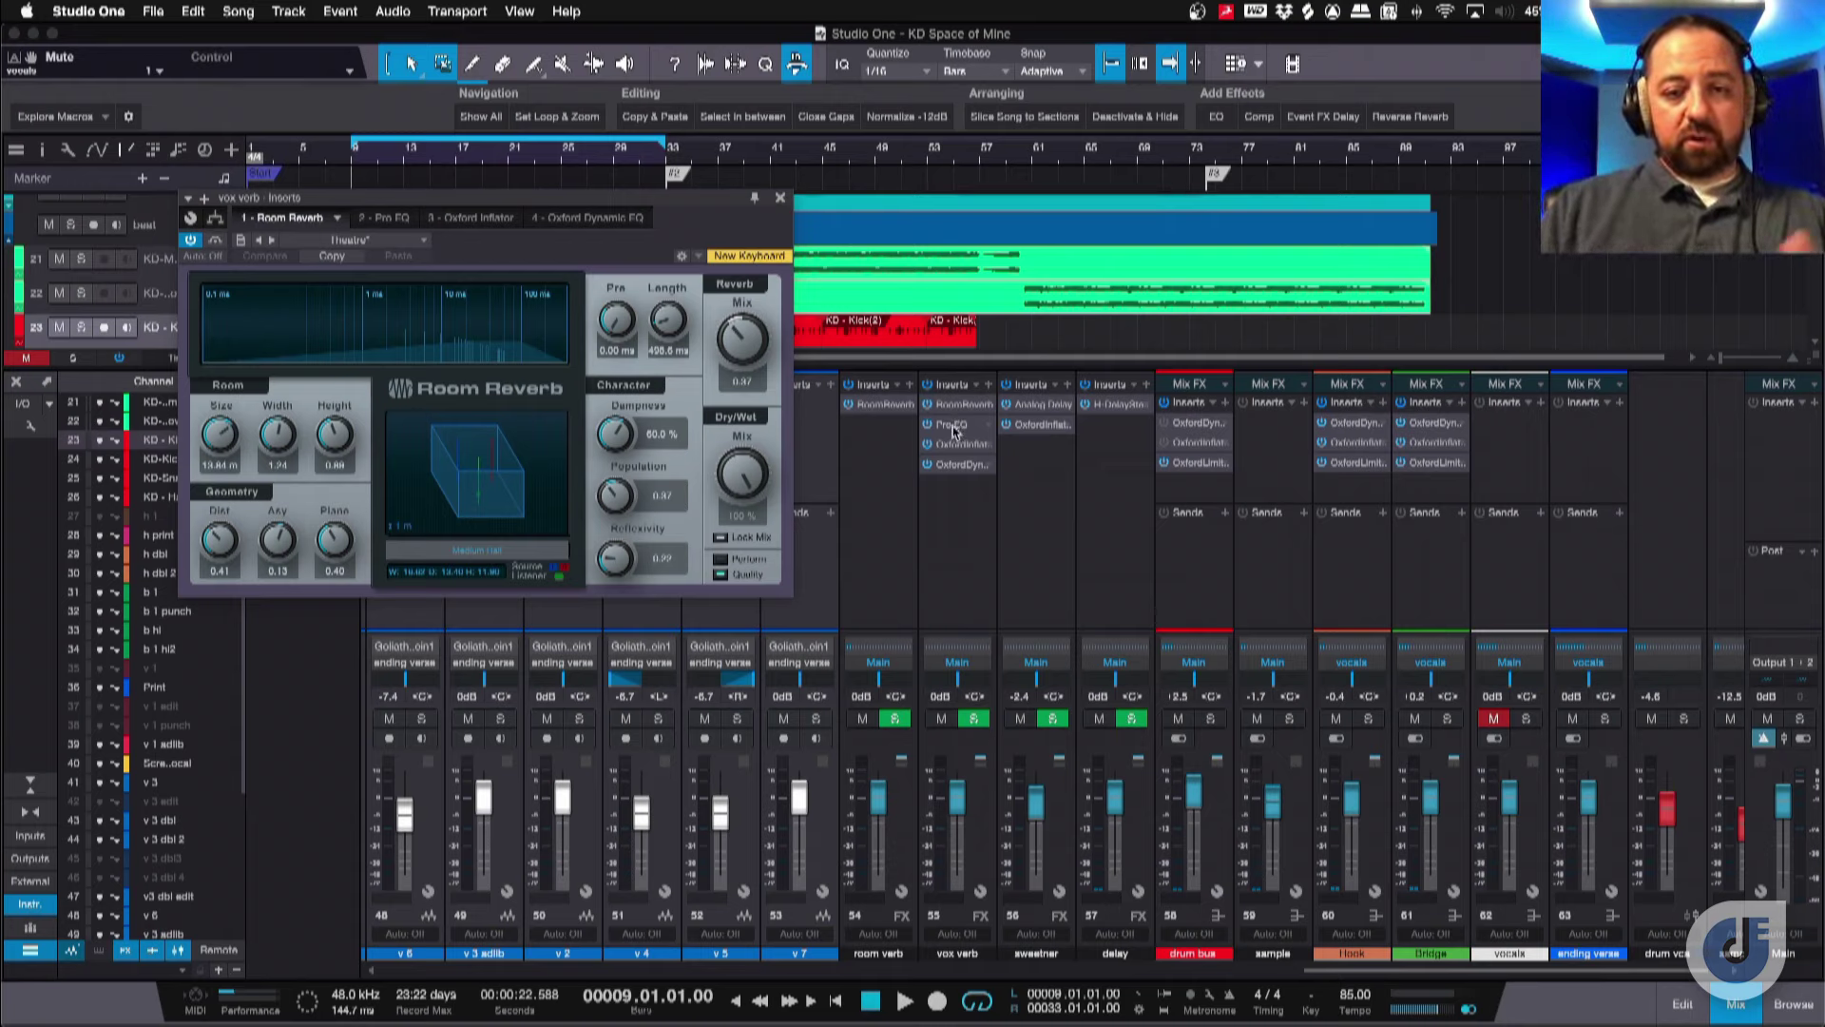
click(952, 425)
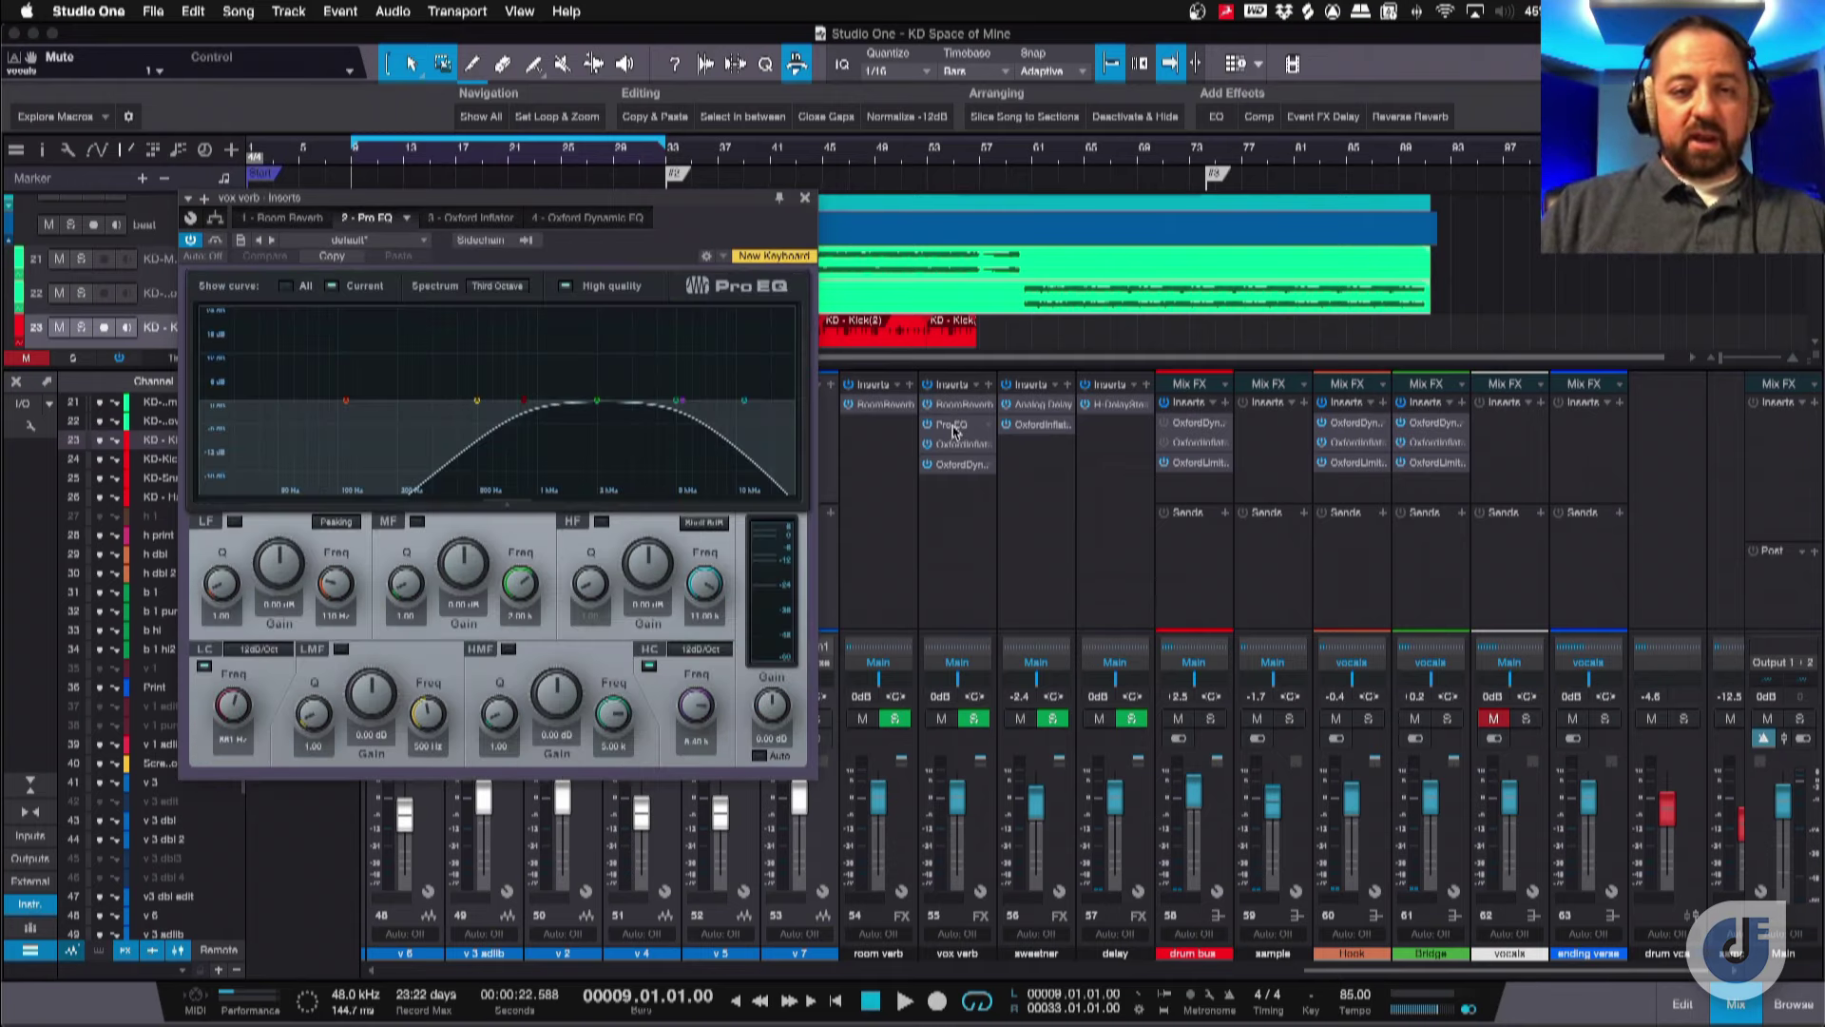
click(805, 200)
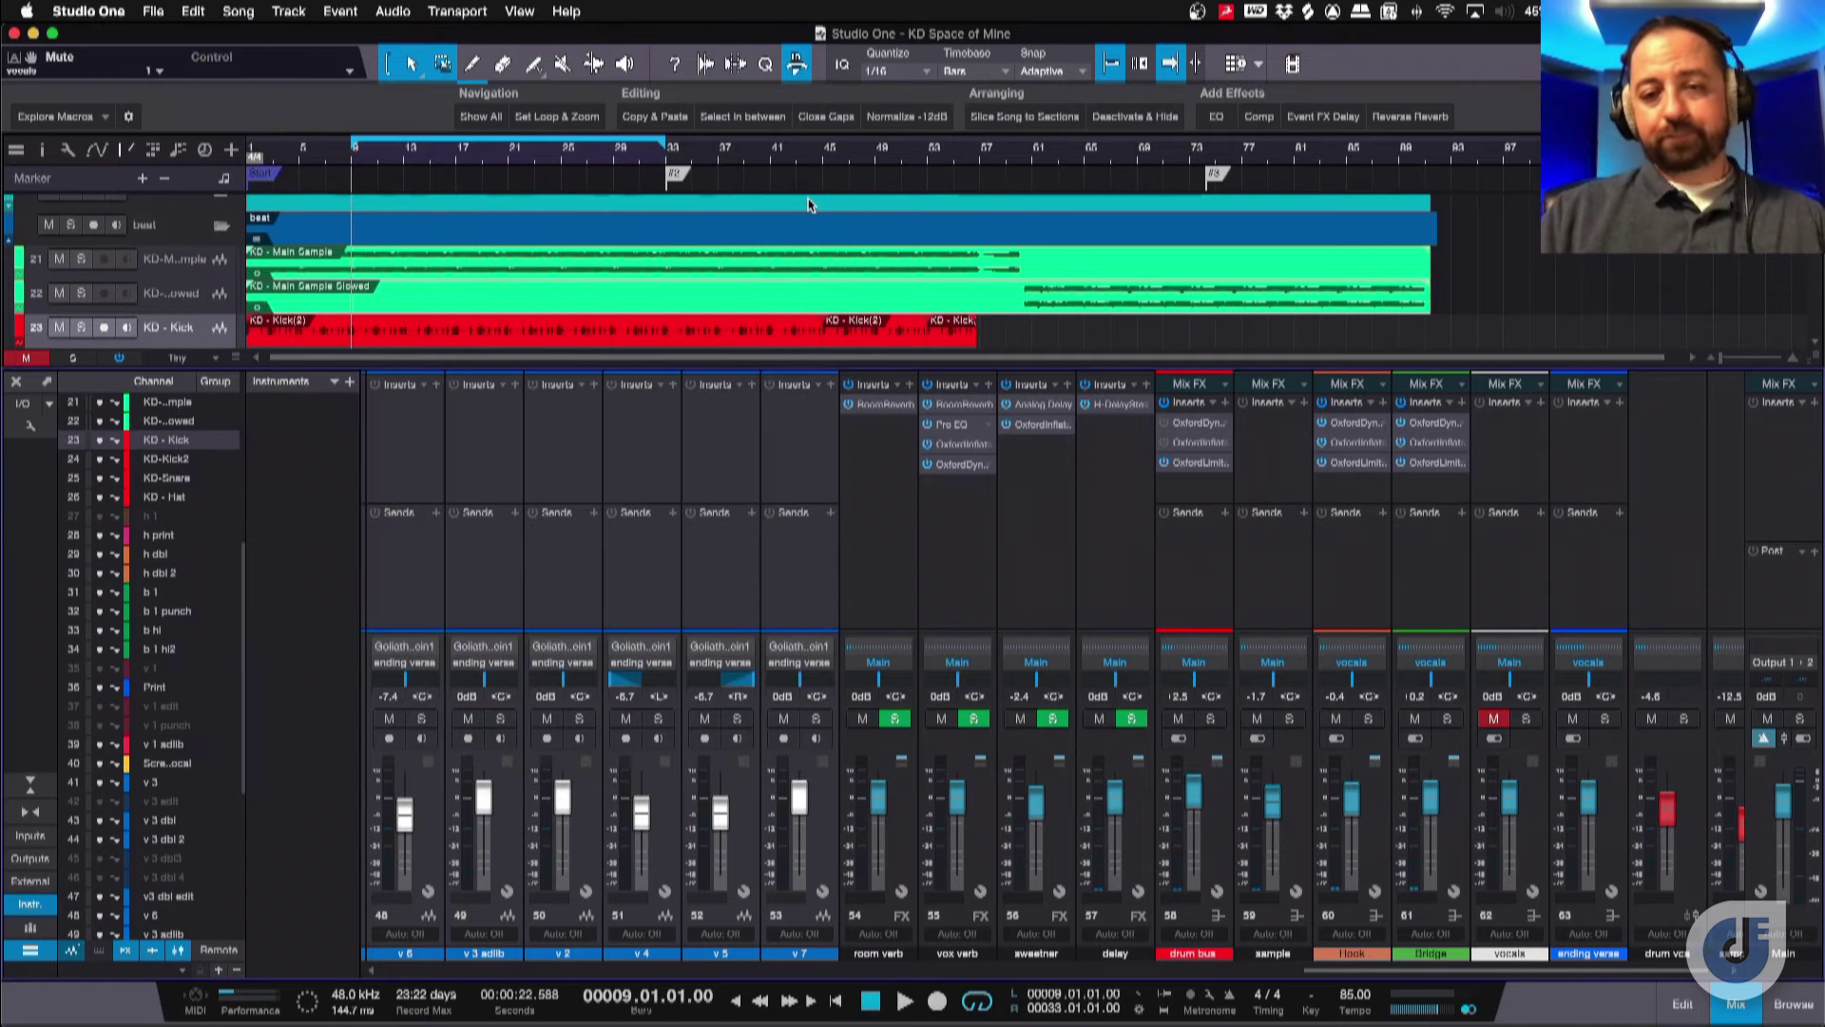
click(1033, 404)
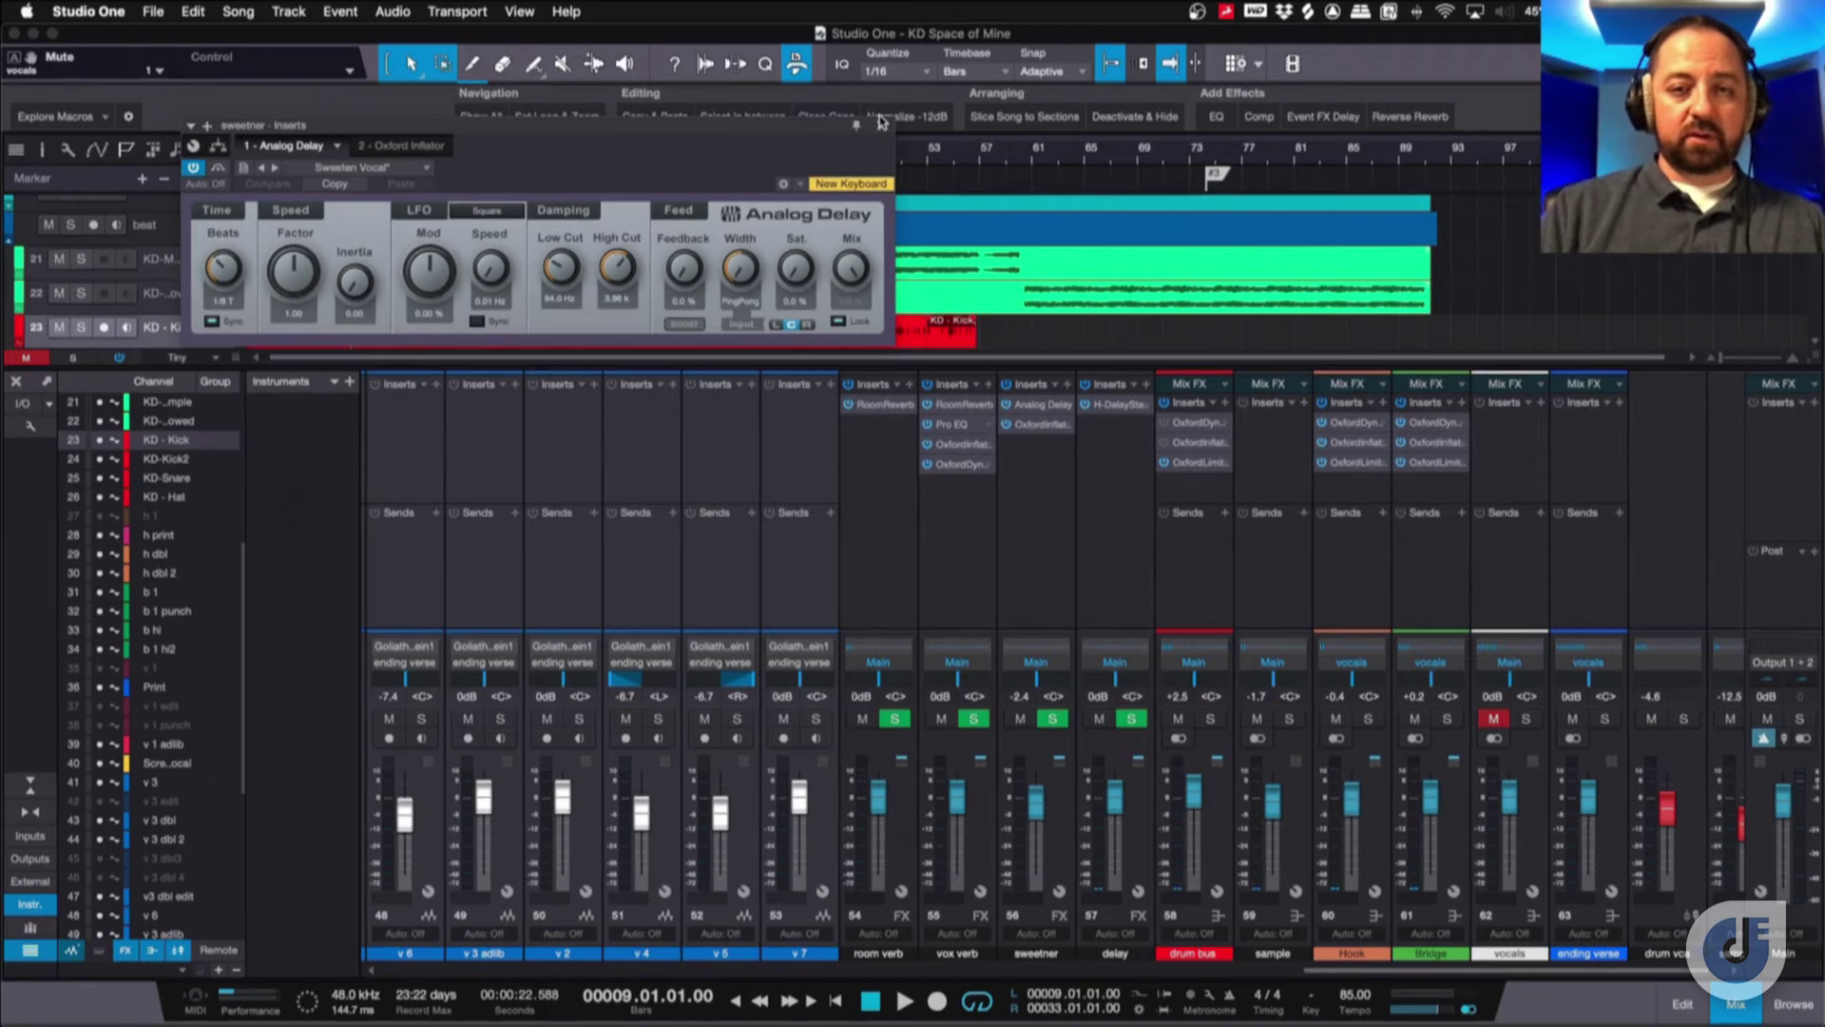
click(882, 126)
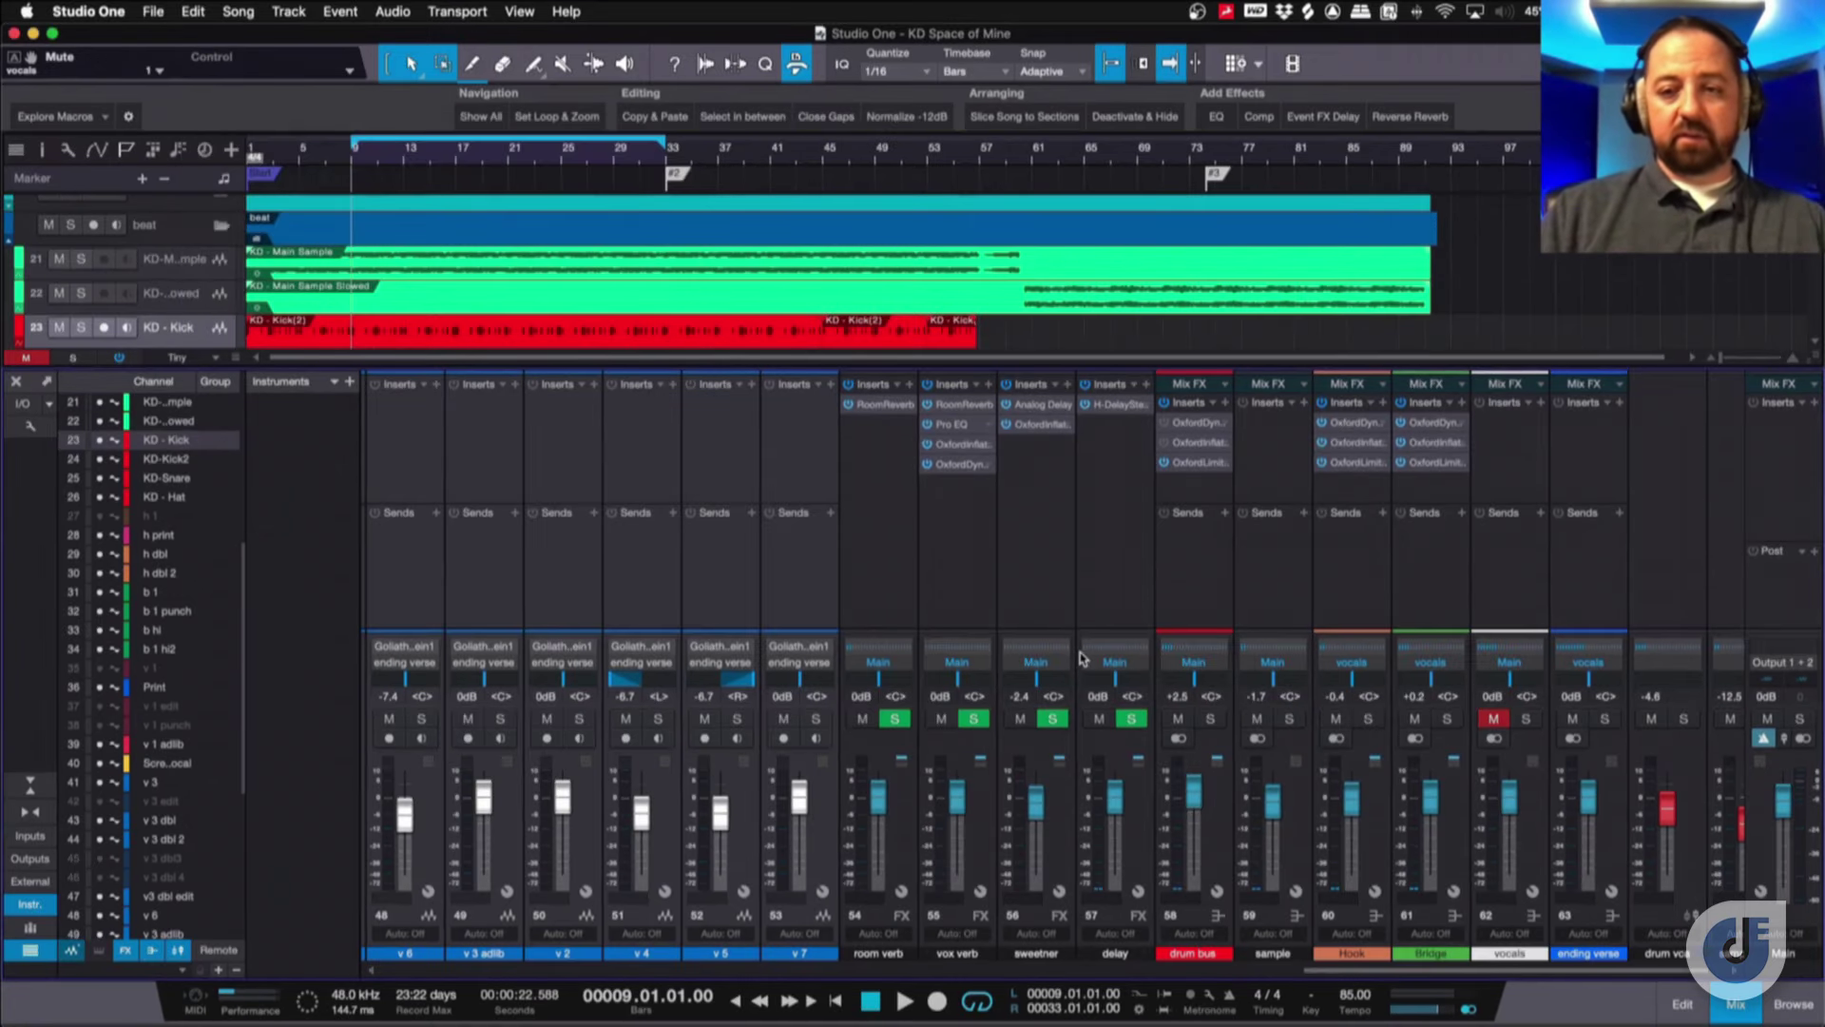
drag(1321, 977, 722, 977)
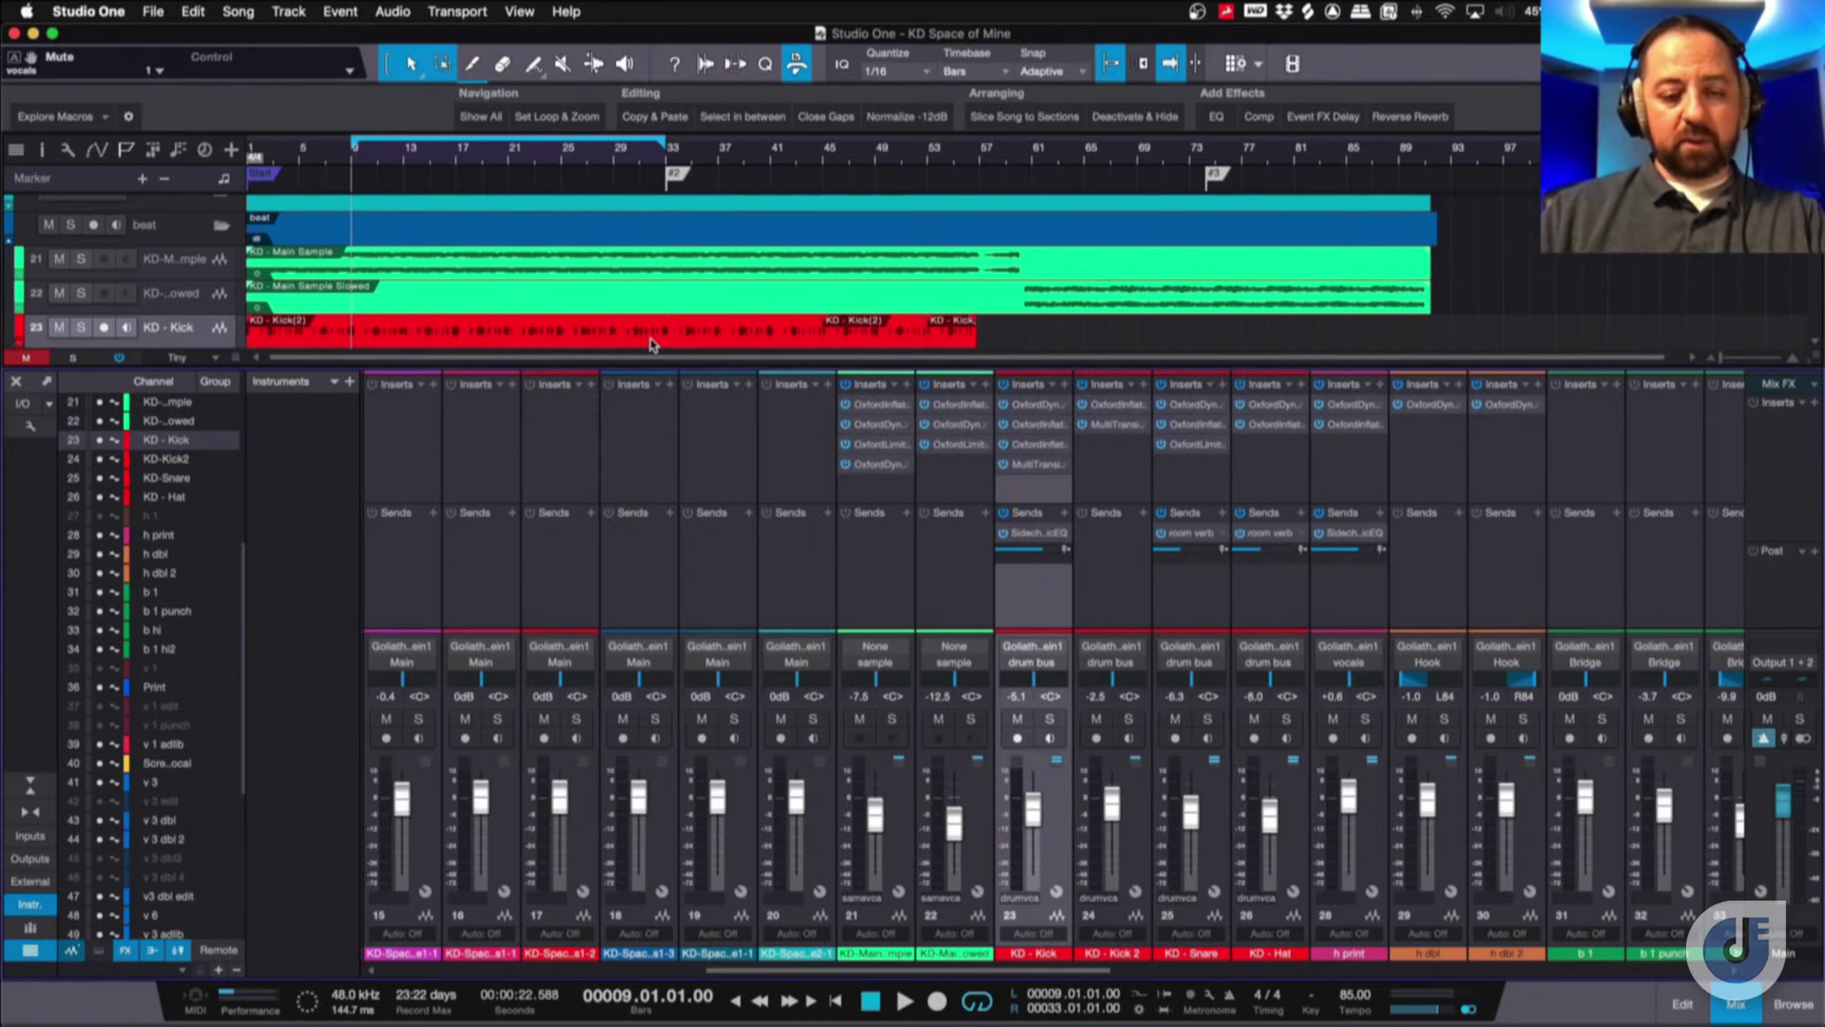
Hide the mixer, cue bar 22, and select the v 8 event on the Print track.
key(F3)
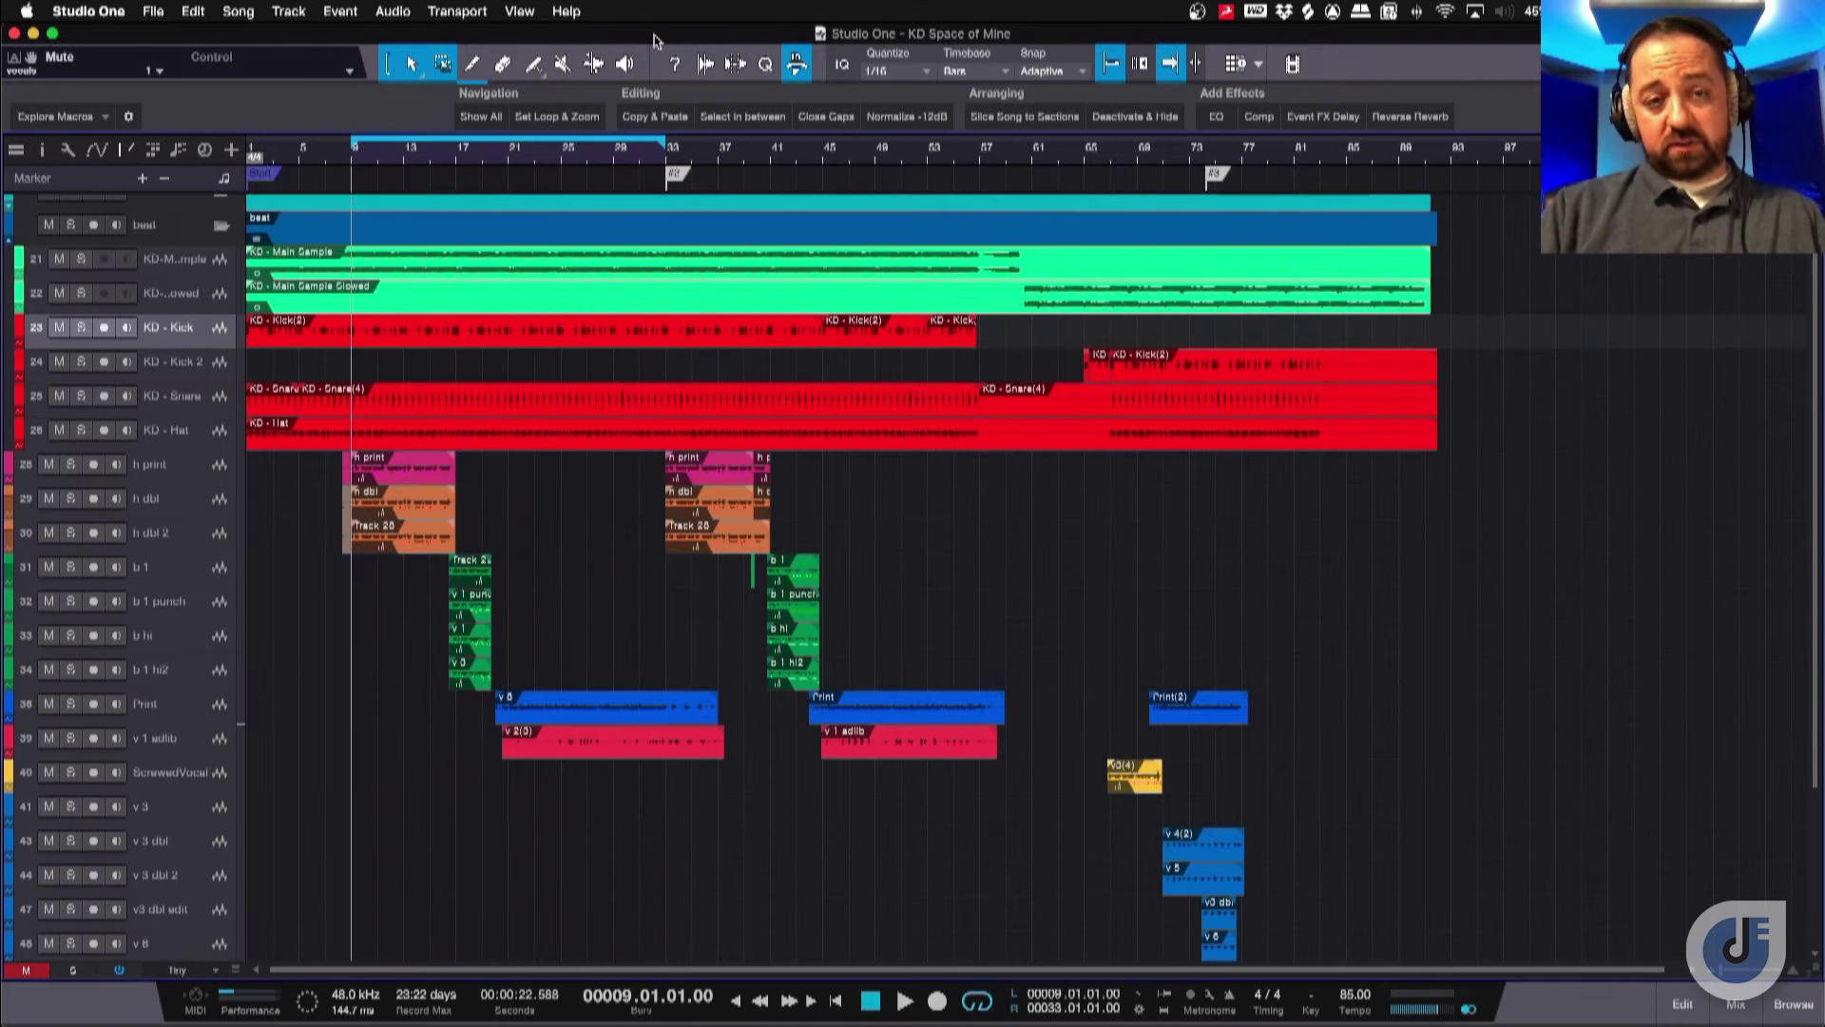
click(522, 149)
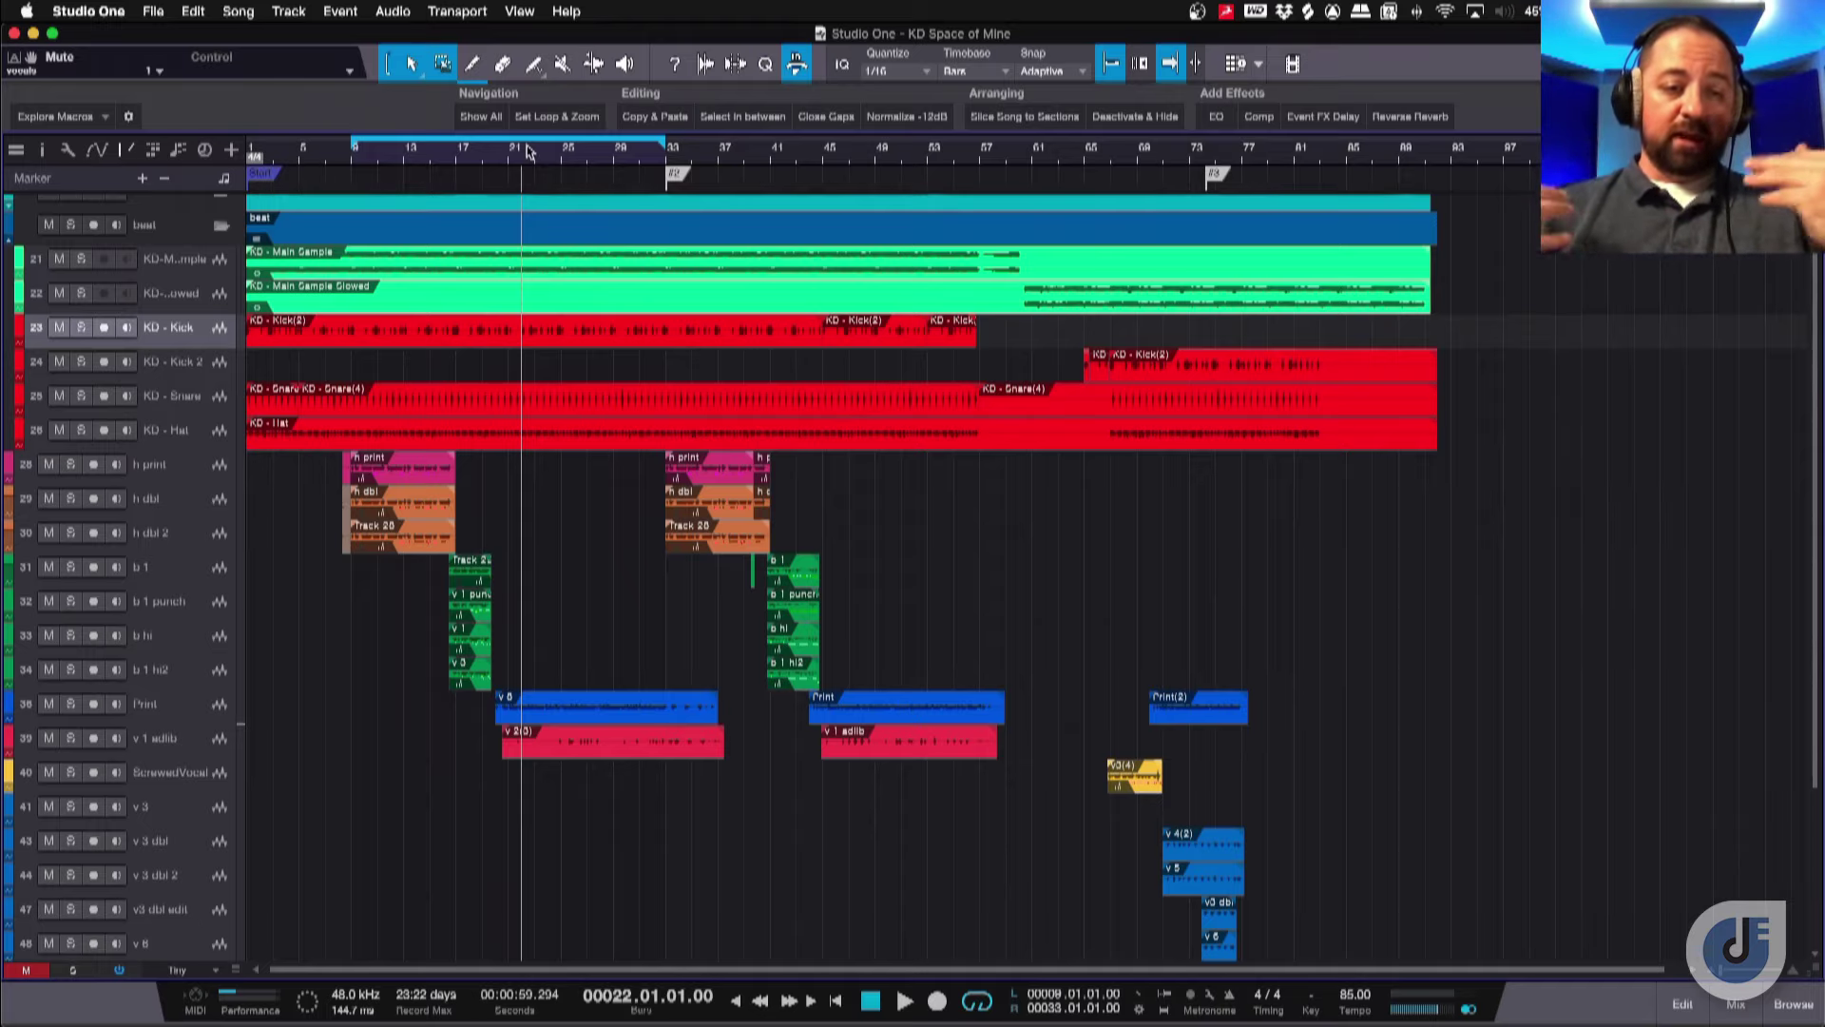
click(177, 724)
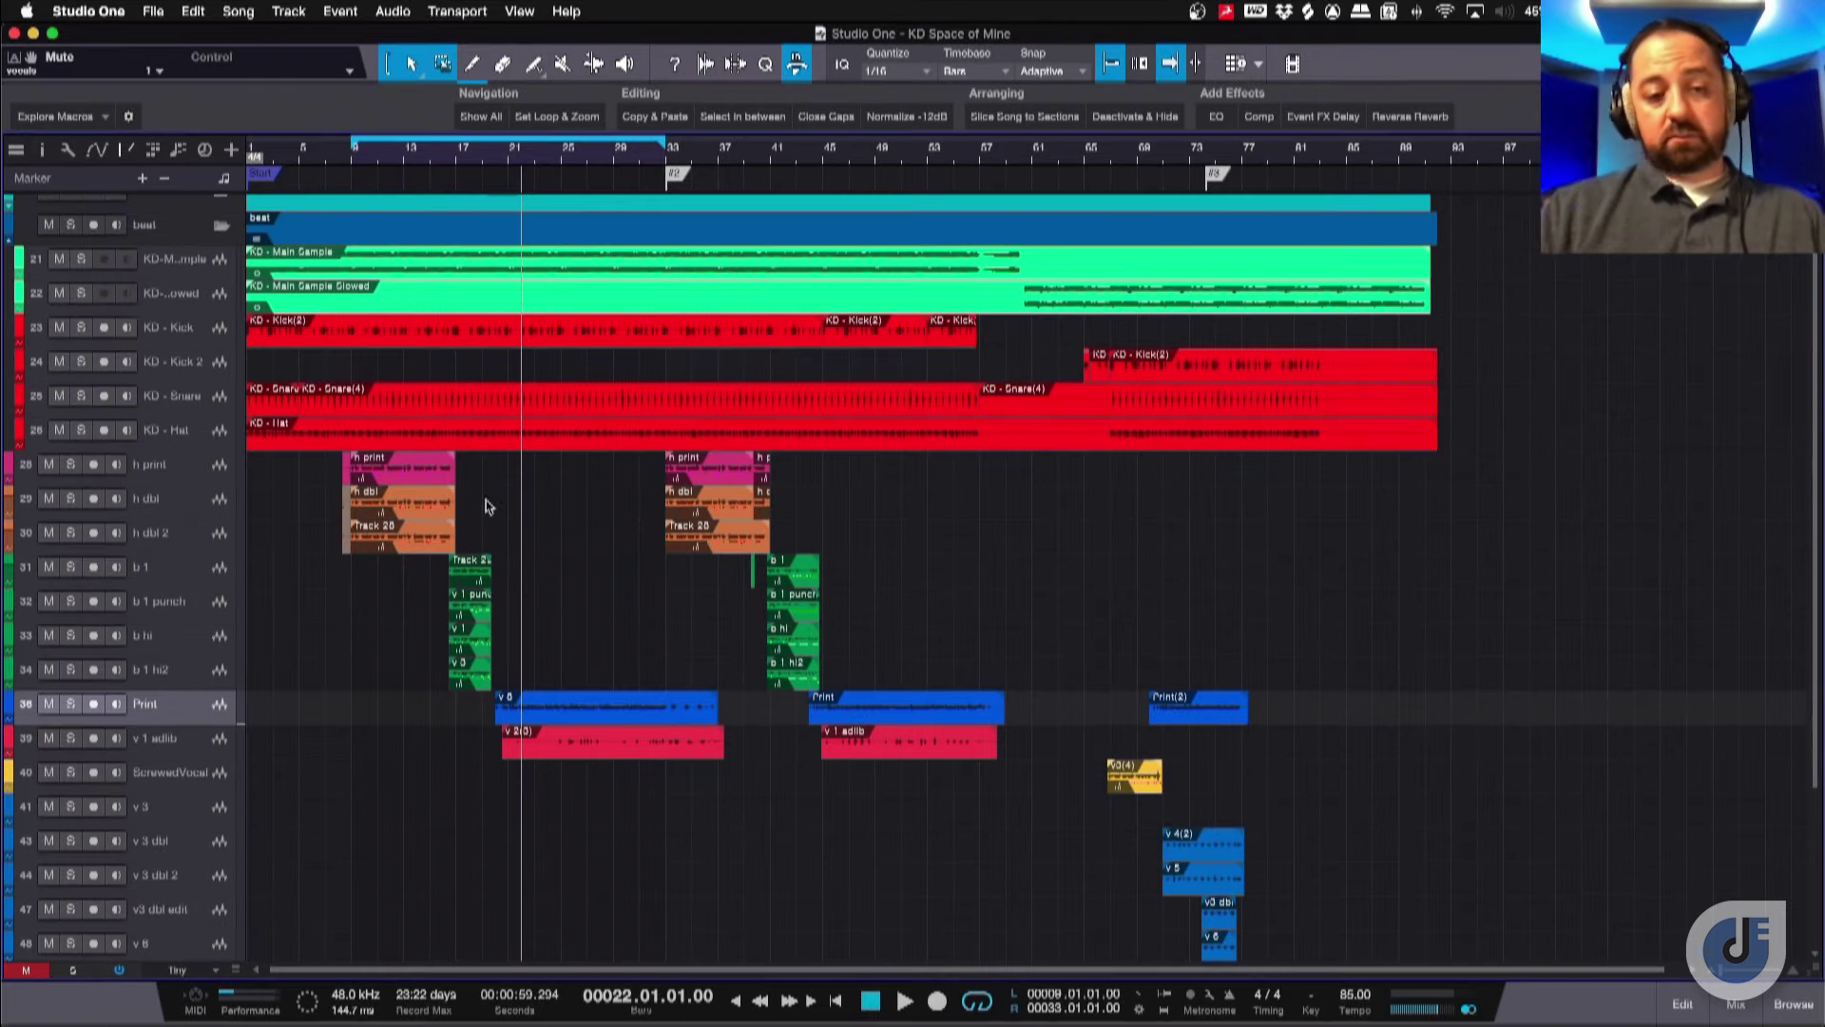
click(583, 711)
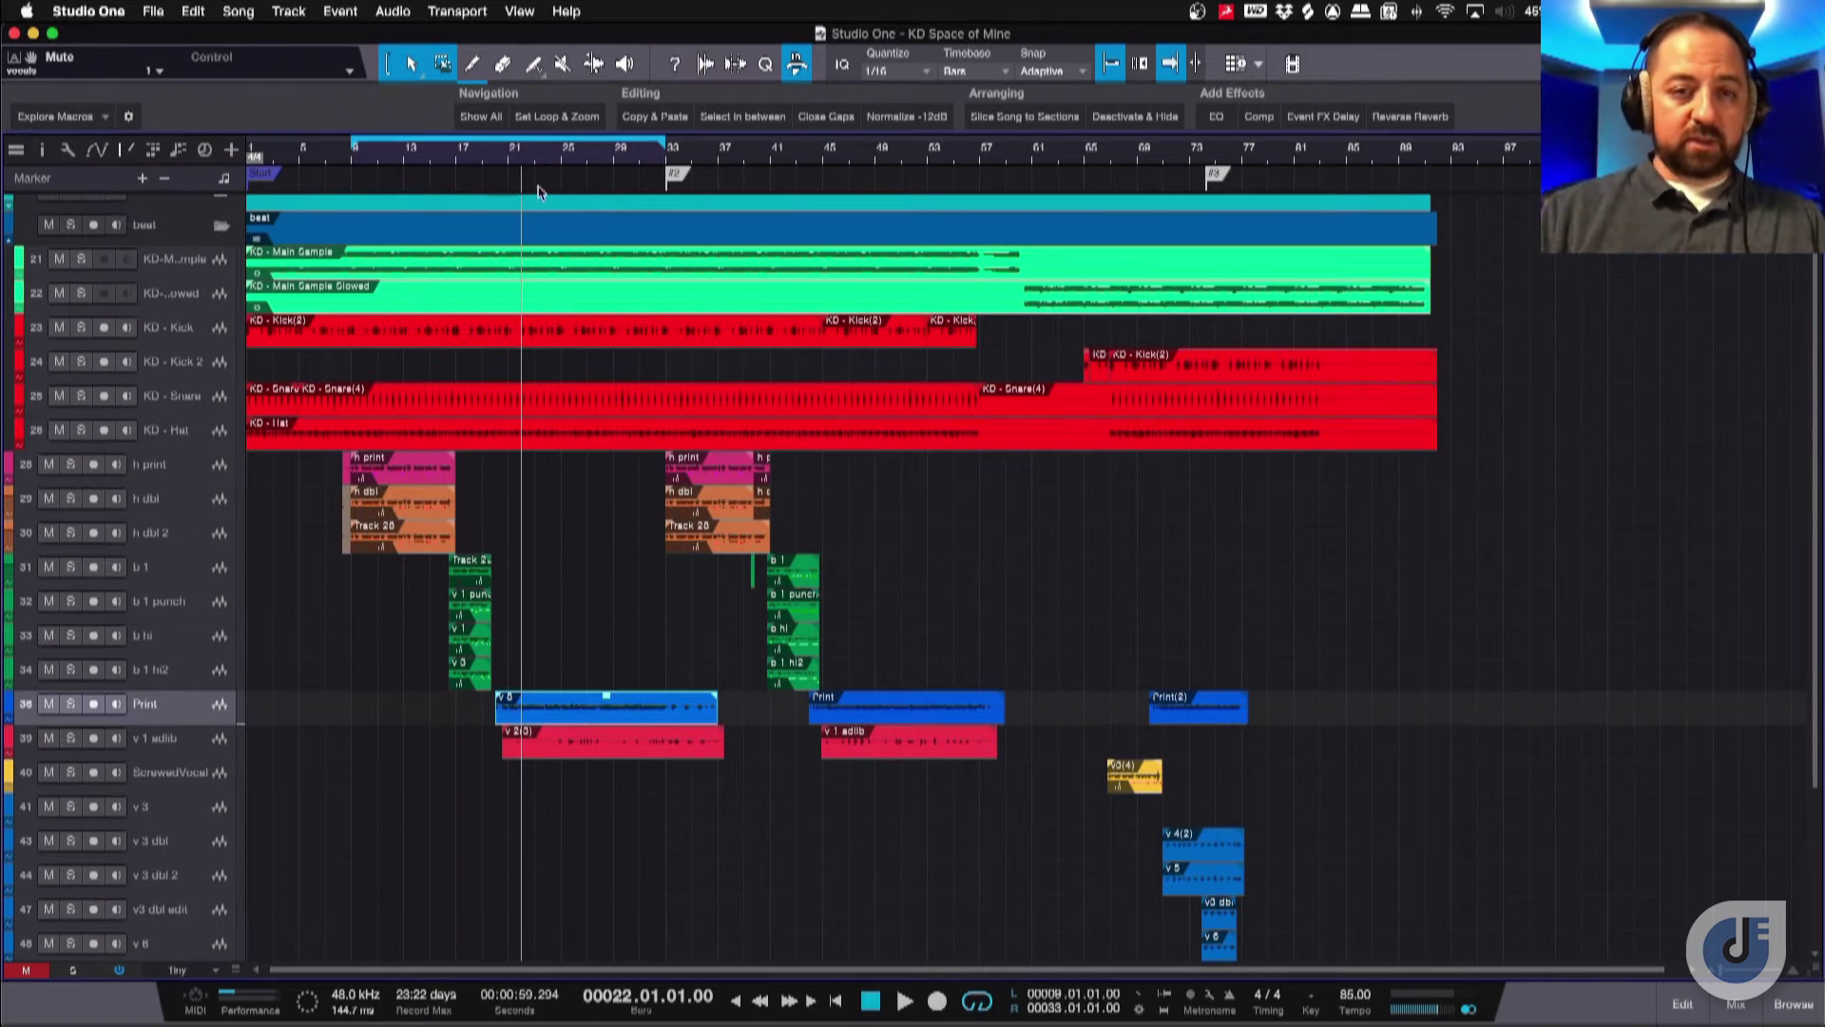
Cue the song to bar 20, preview playback, and bring the mixer back.
click(506, 167)
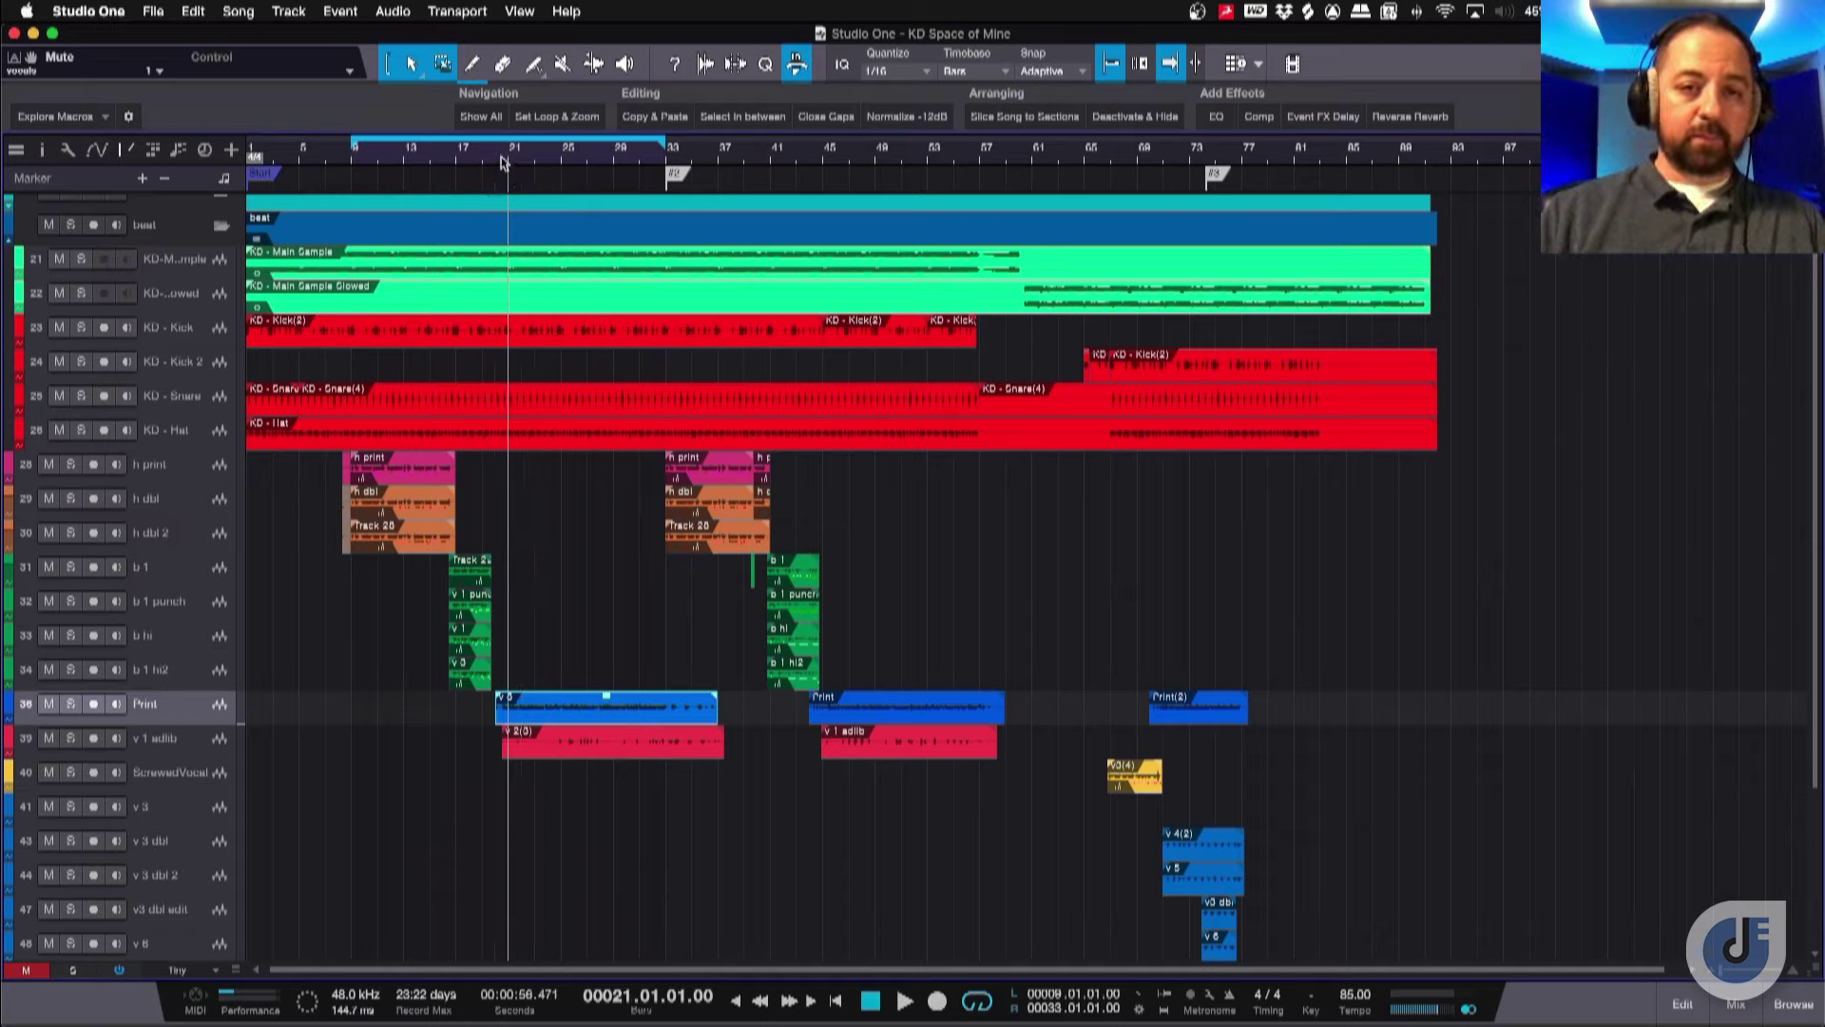
click(504, 162)
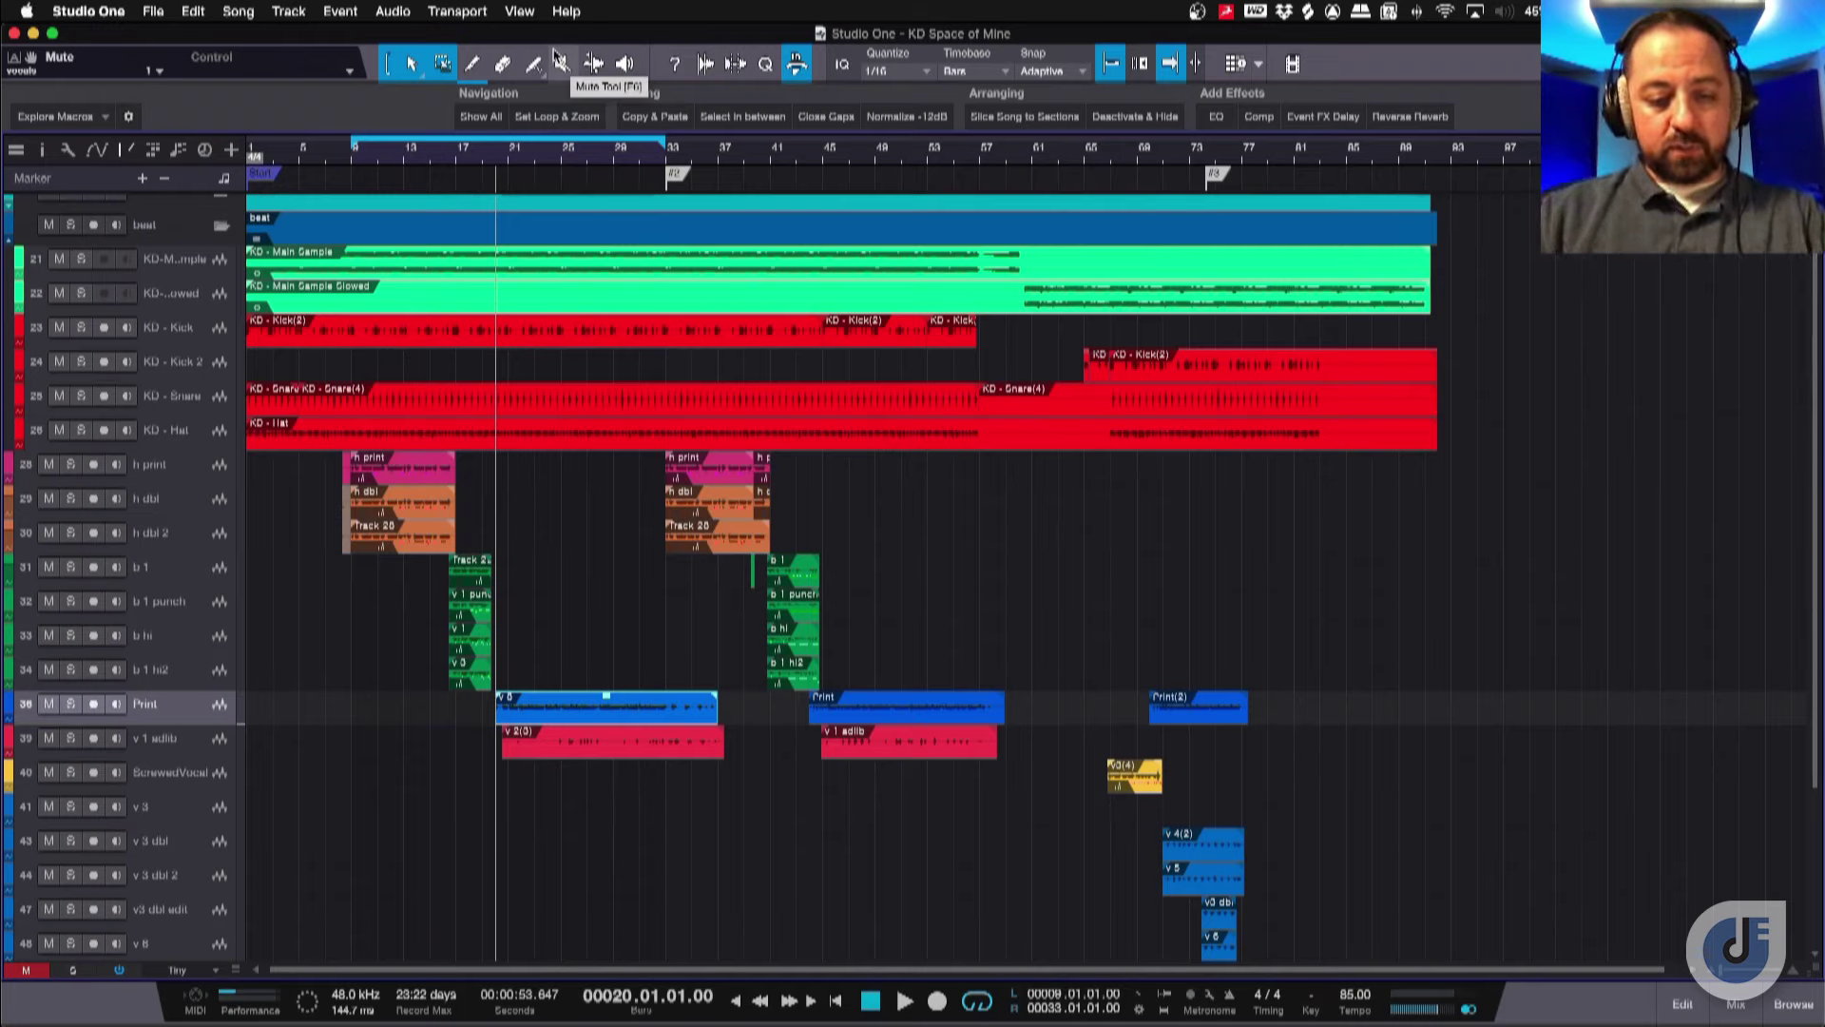
key(space)
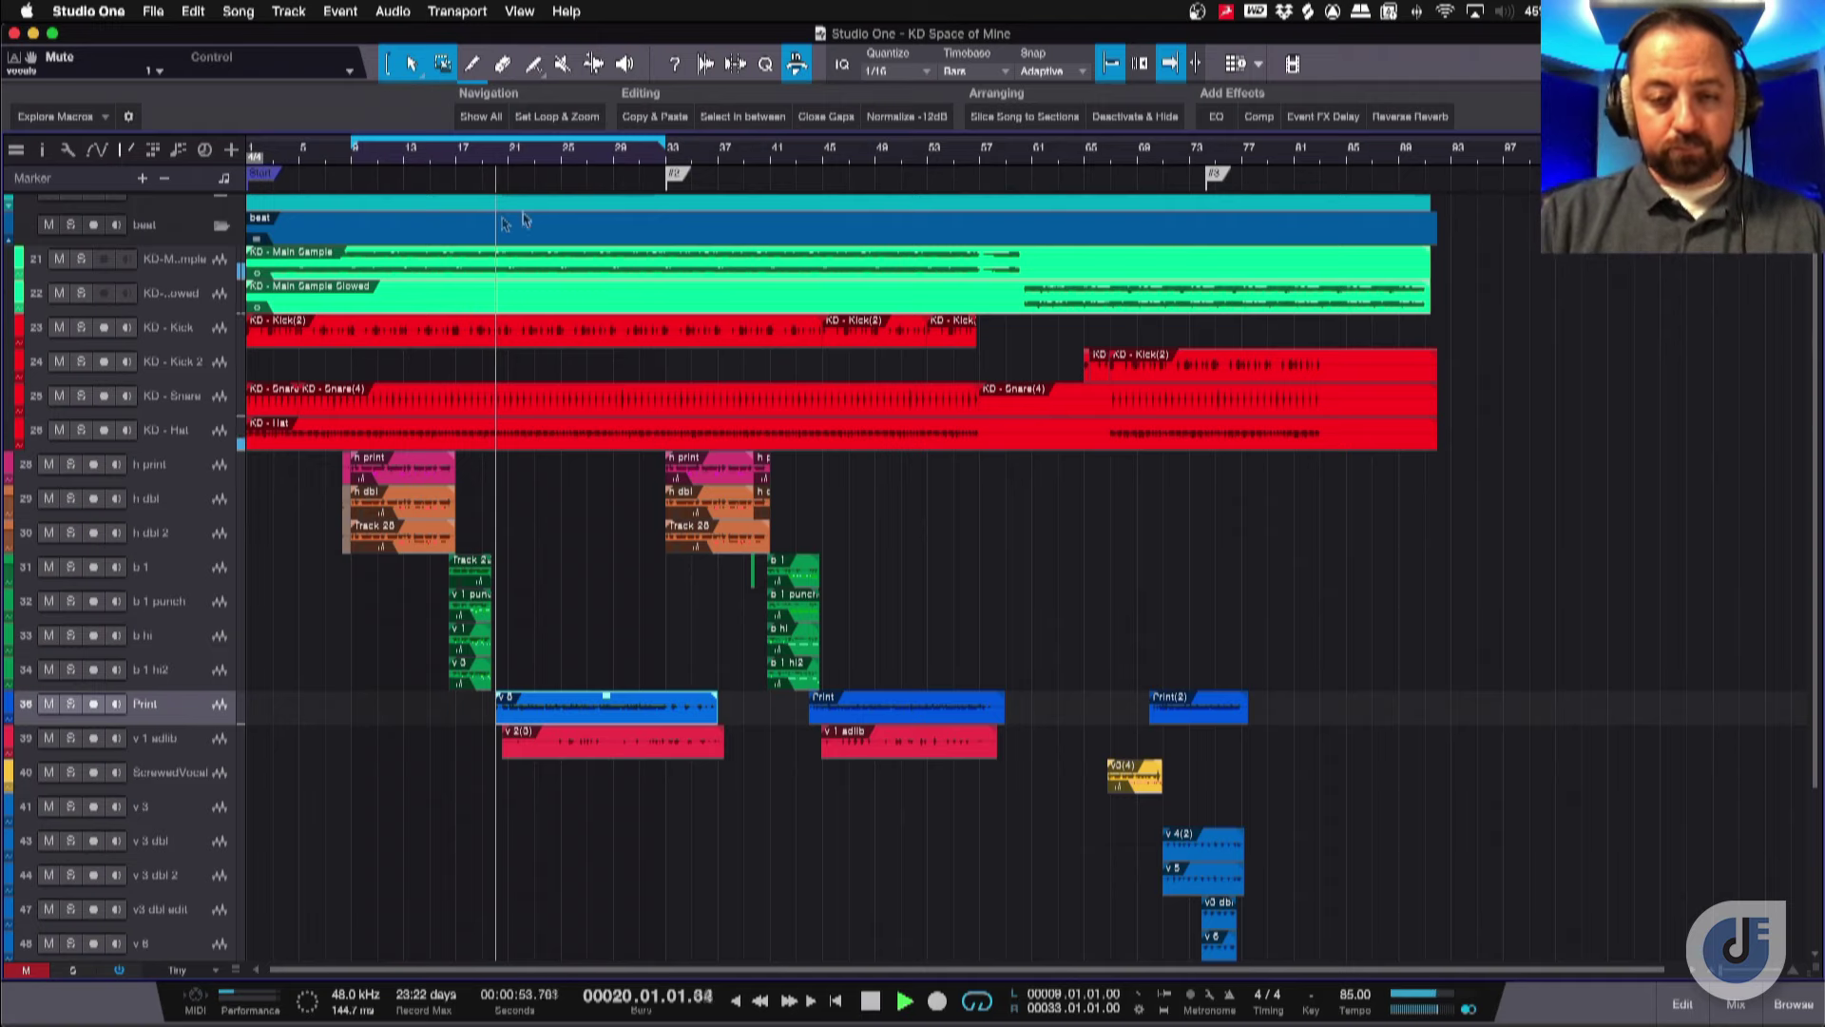
key(space)
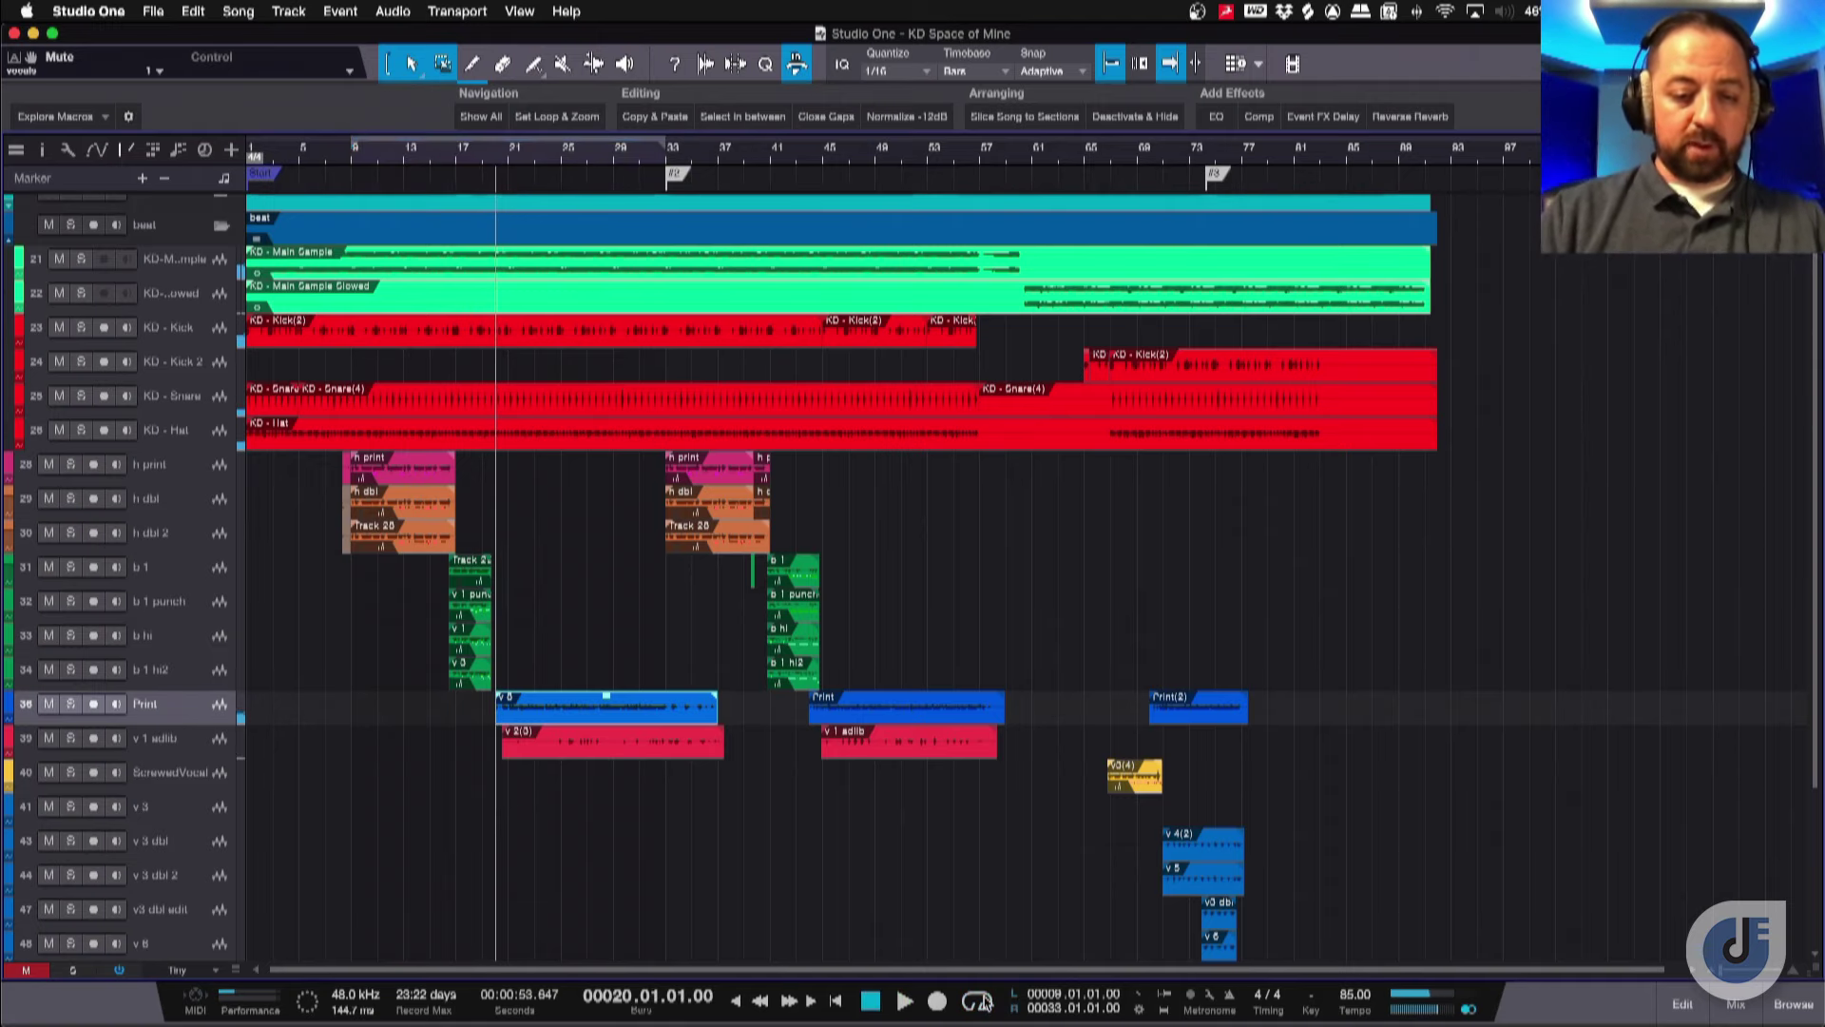
click(1736, 1004)
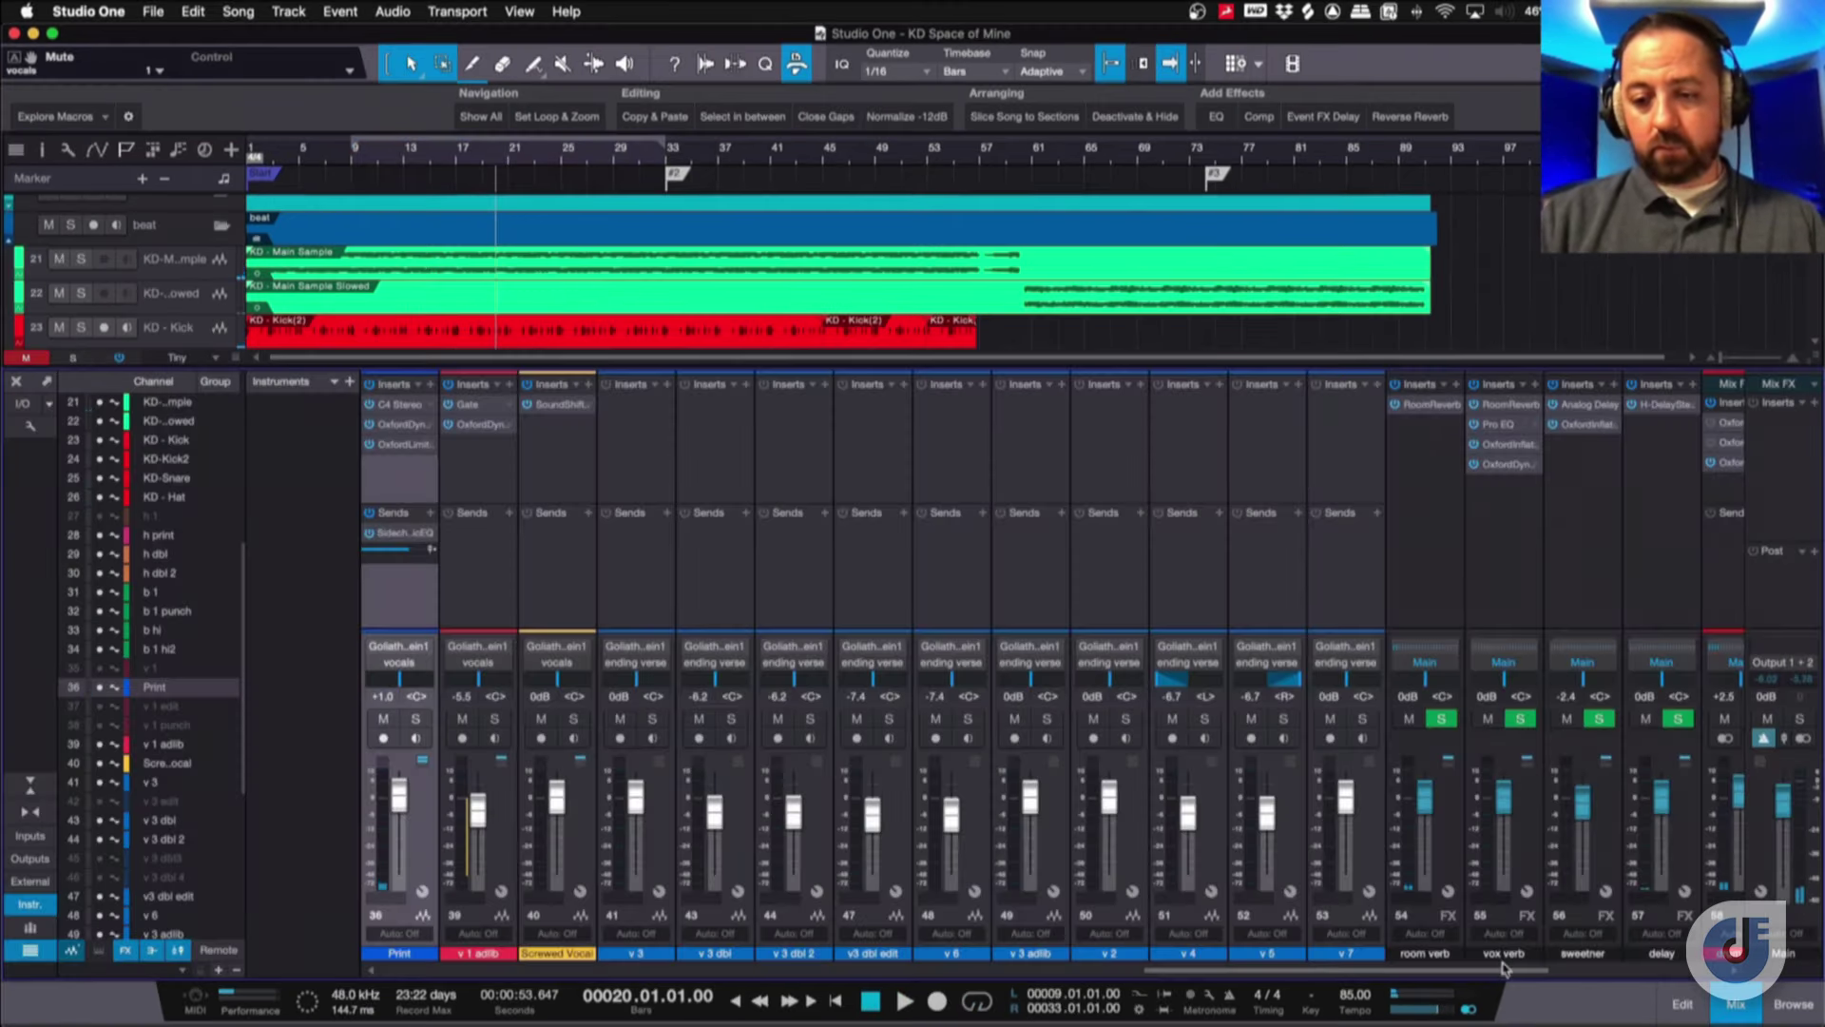
Unmute the vocals bus and play the full mix from bar 20 in the arrange view.
scroll(1730, 829, right, 10)
click(1451, 720)
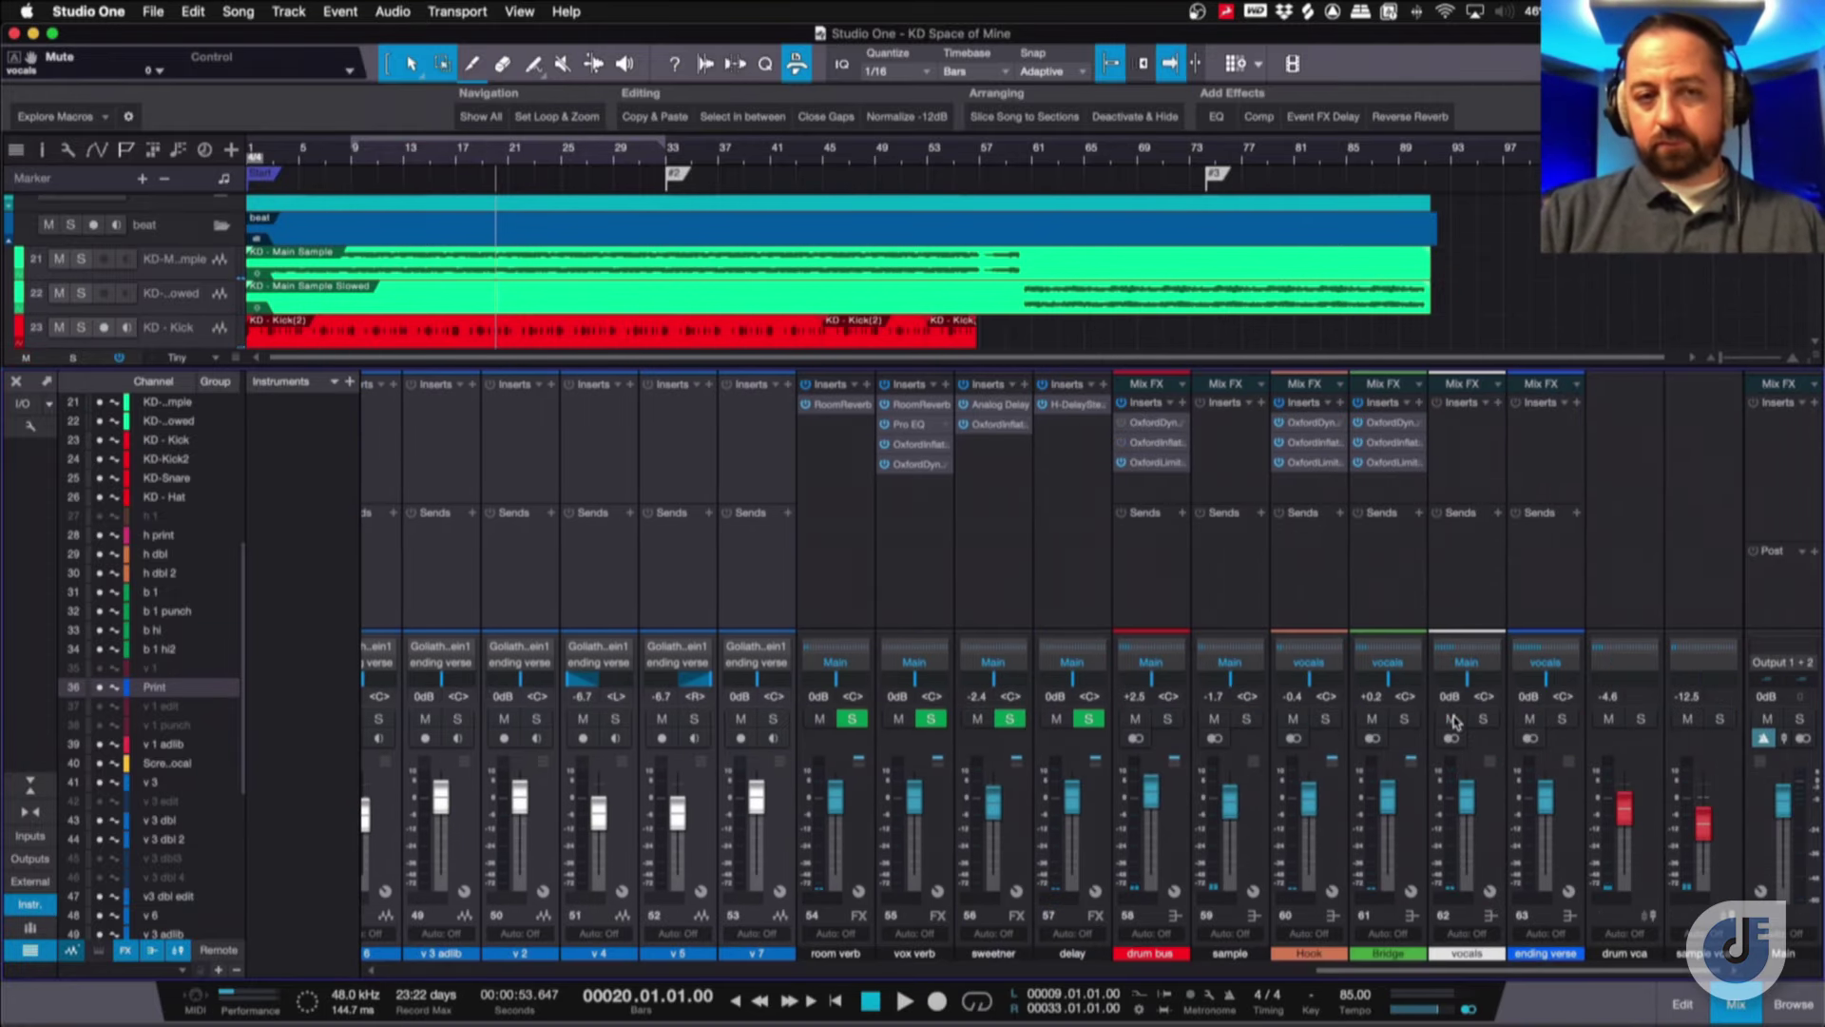
key(space)
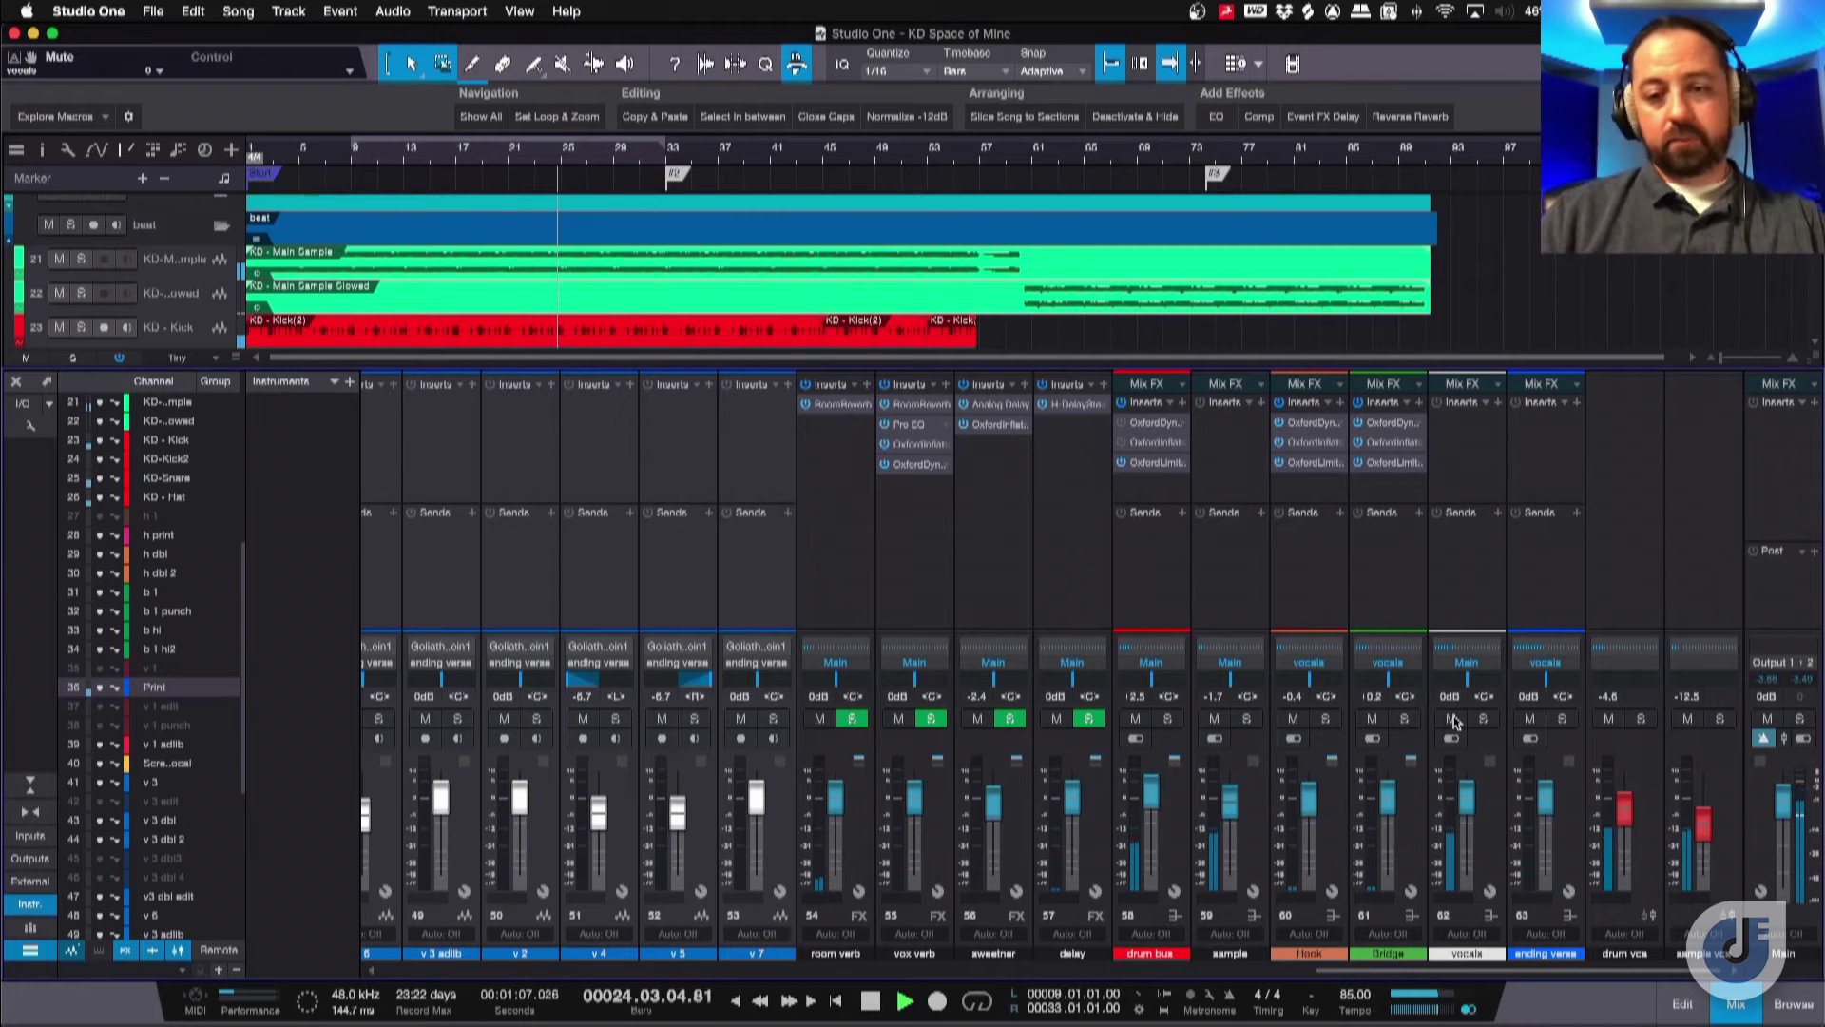
key(F3)
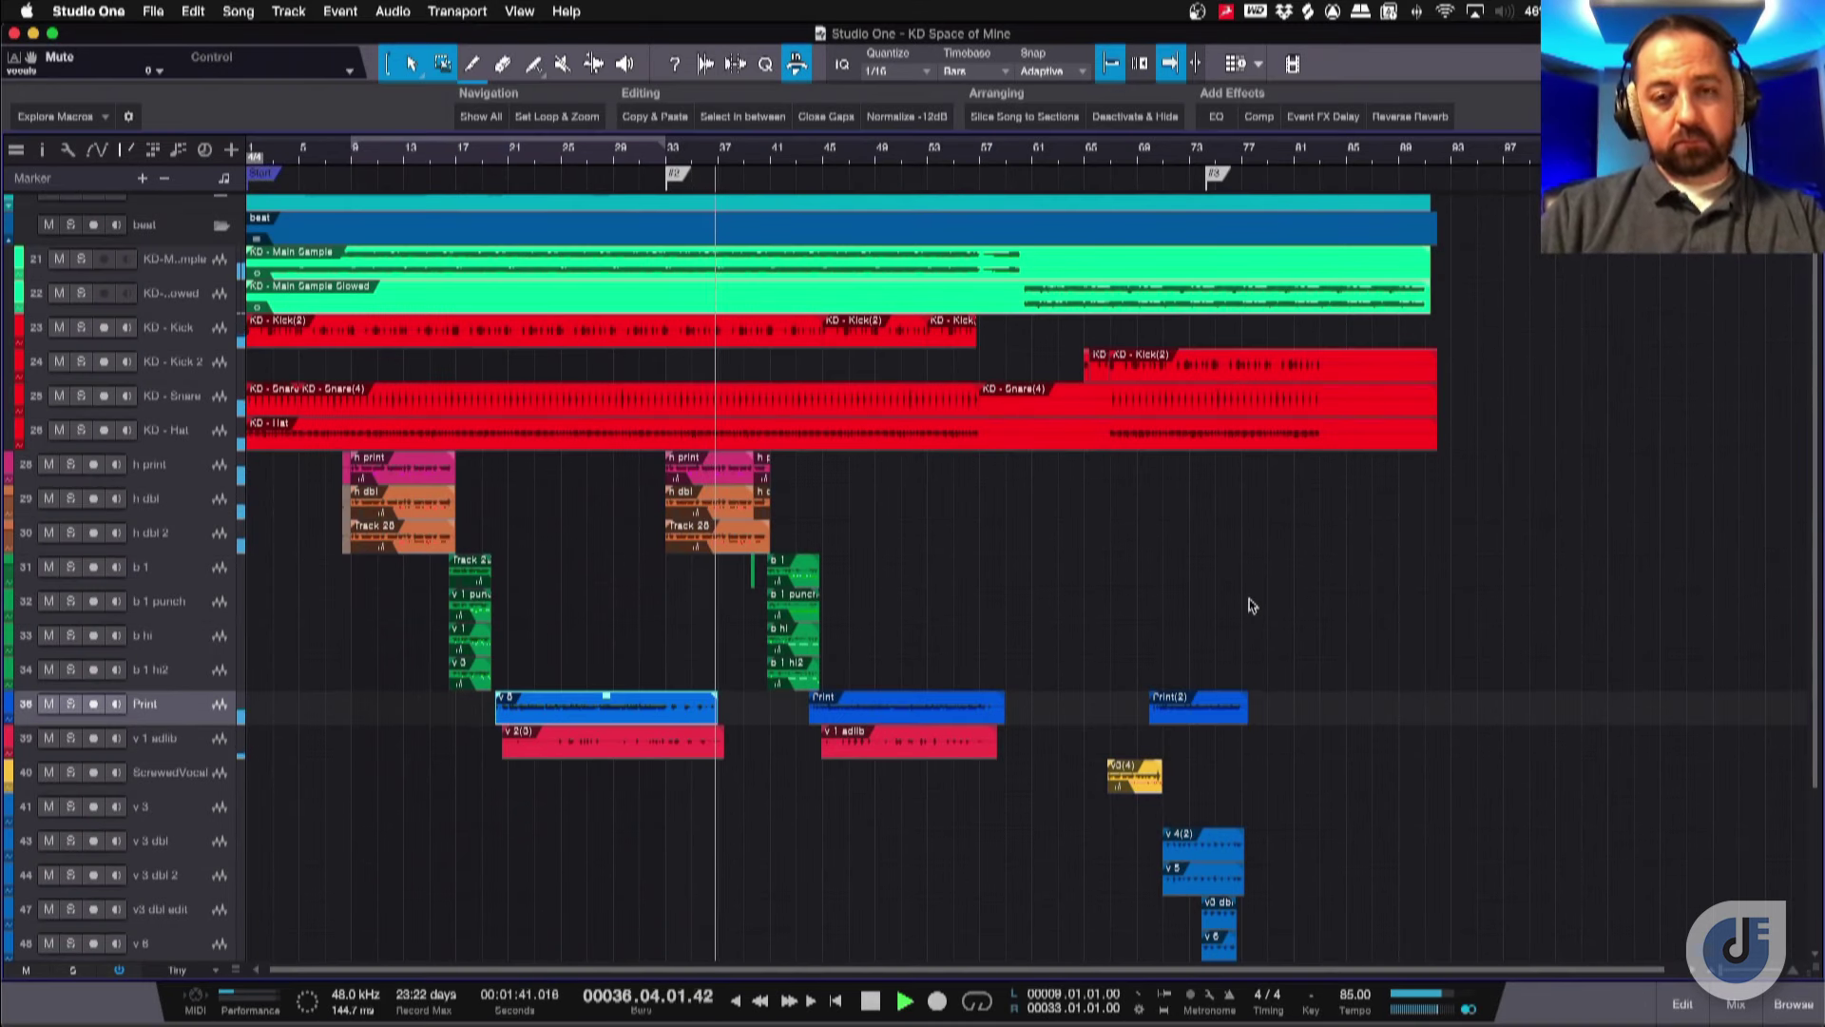
key(space)
Solo channel 36 Print in the mixer, then hide the mixer again.
key(F3)
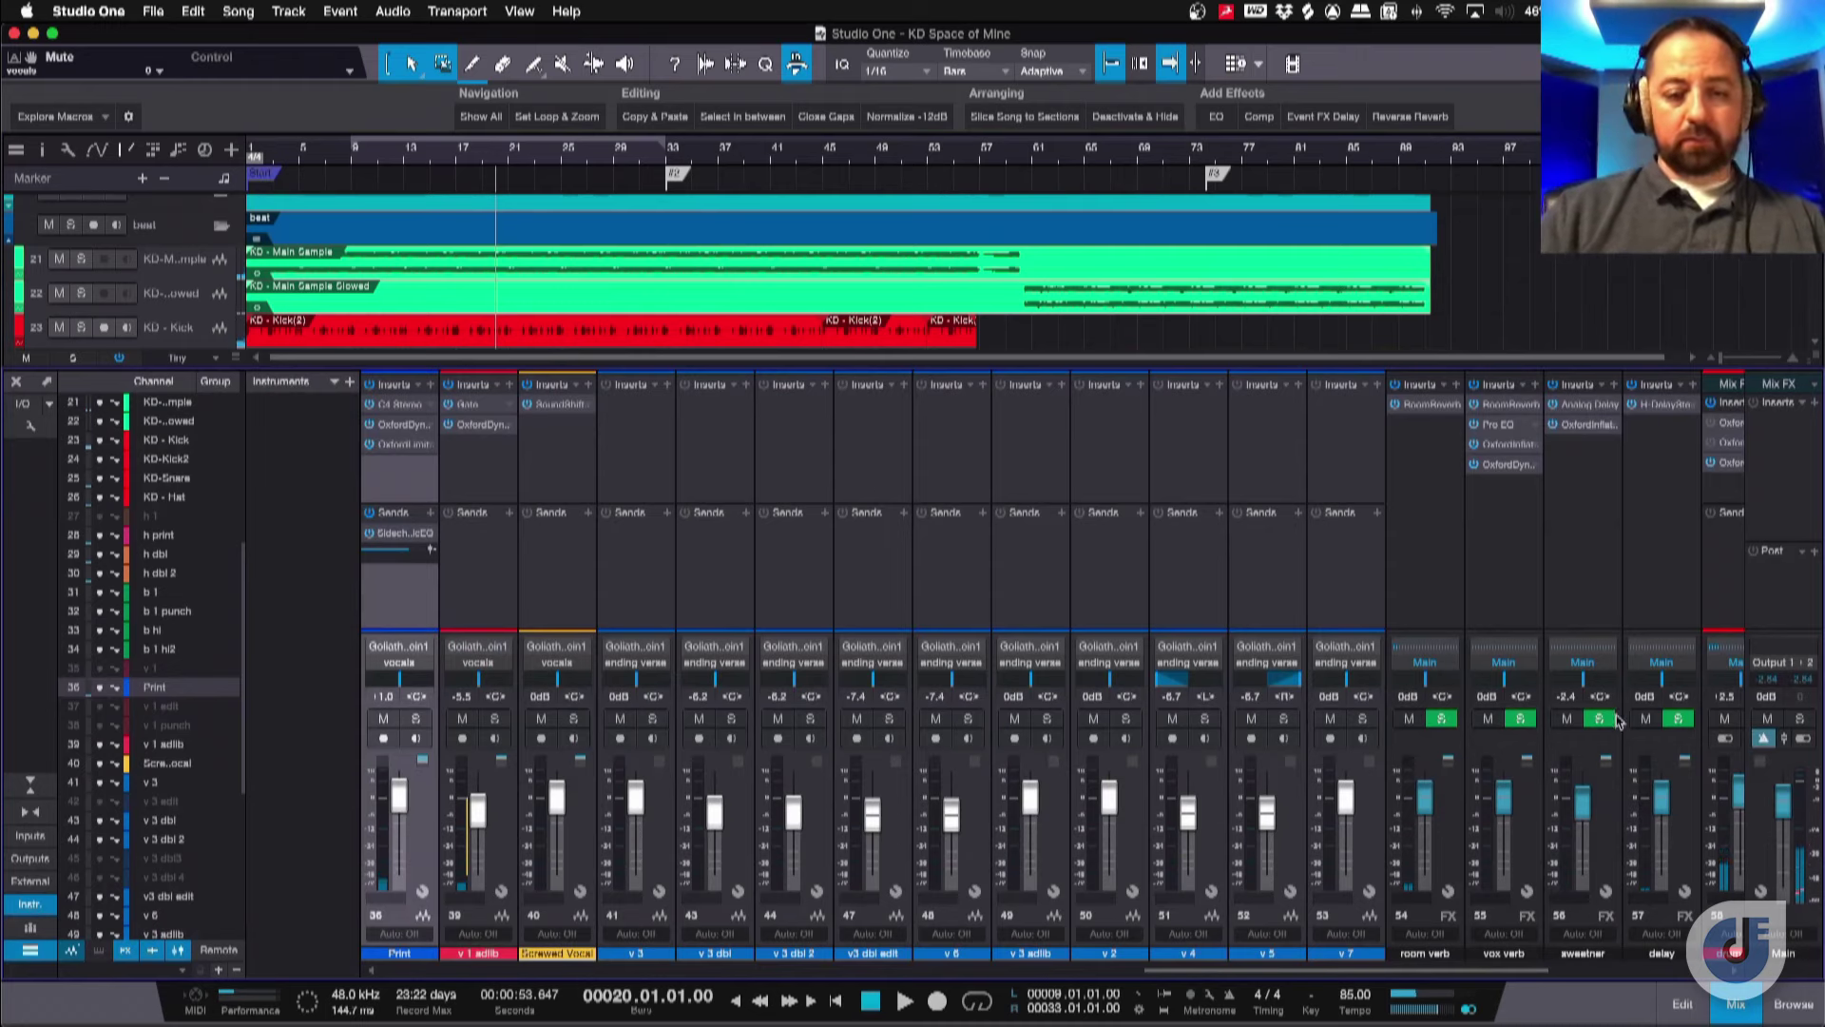
drag(1437, 974, 1374, 976)
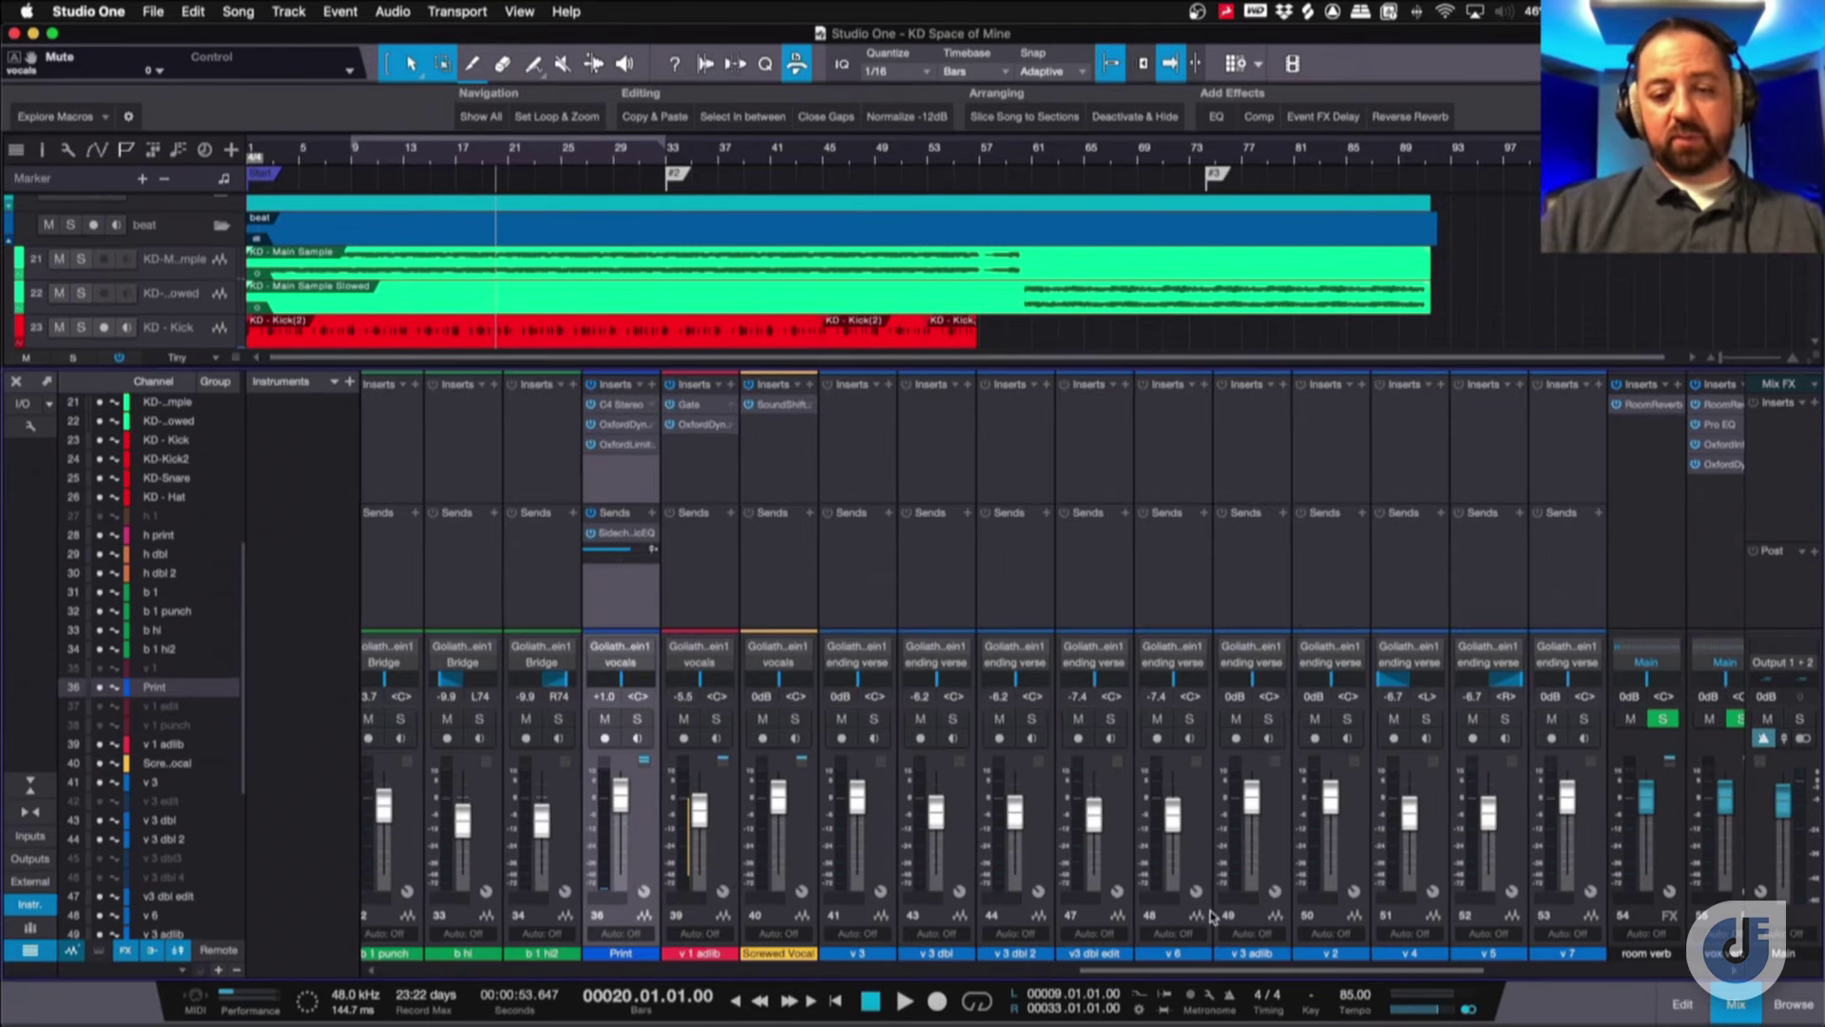
drag(1210, 974, 1203, 976)
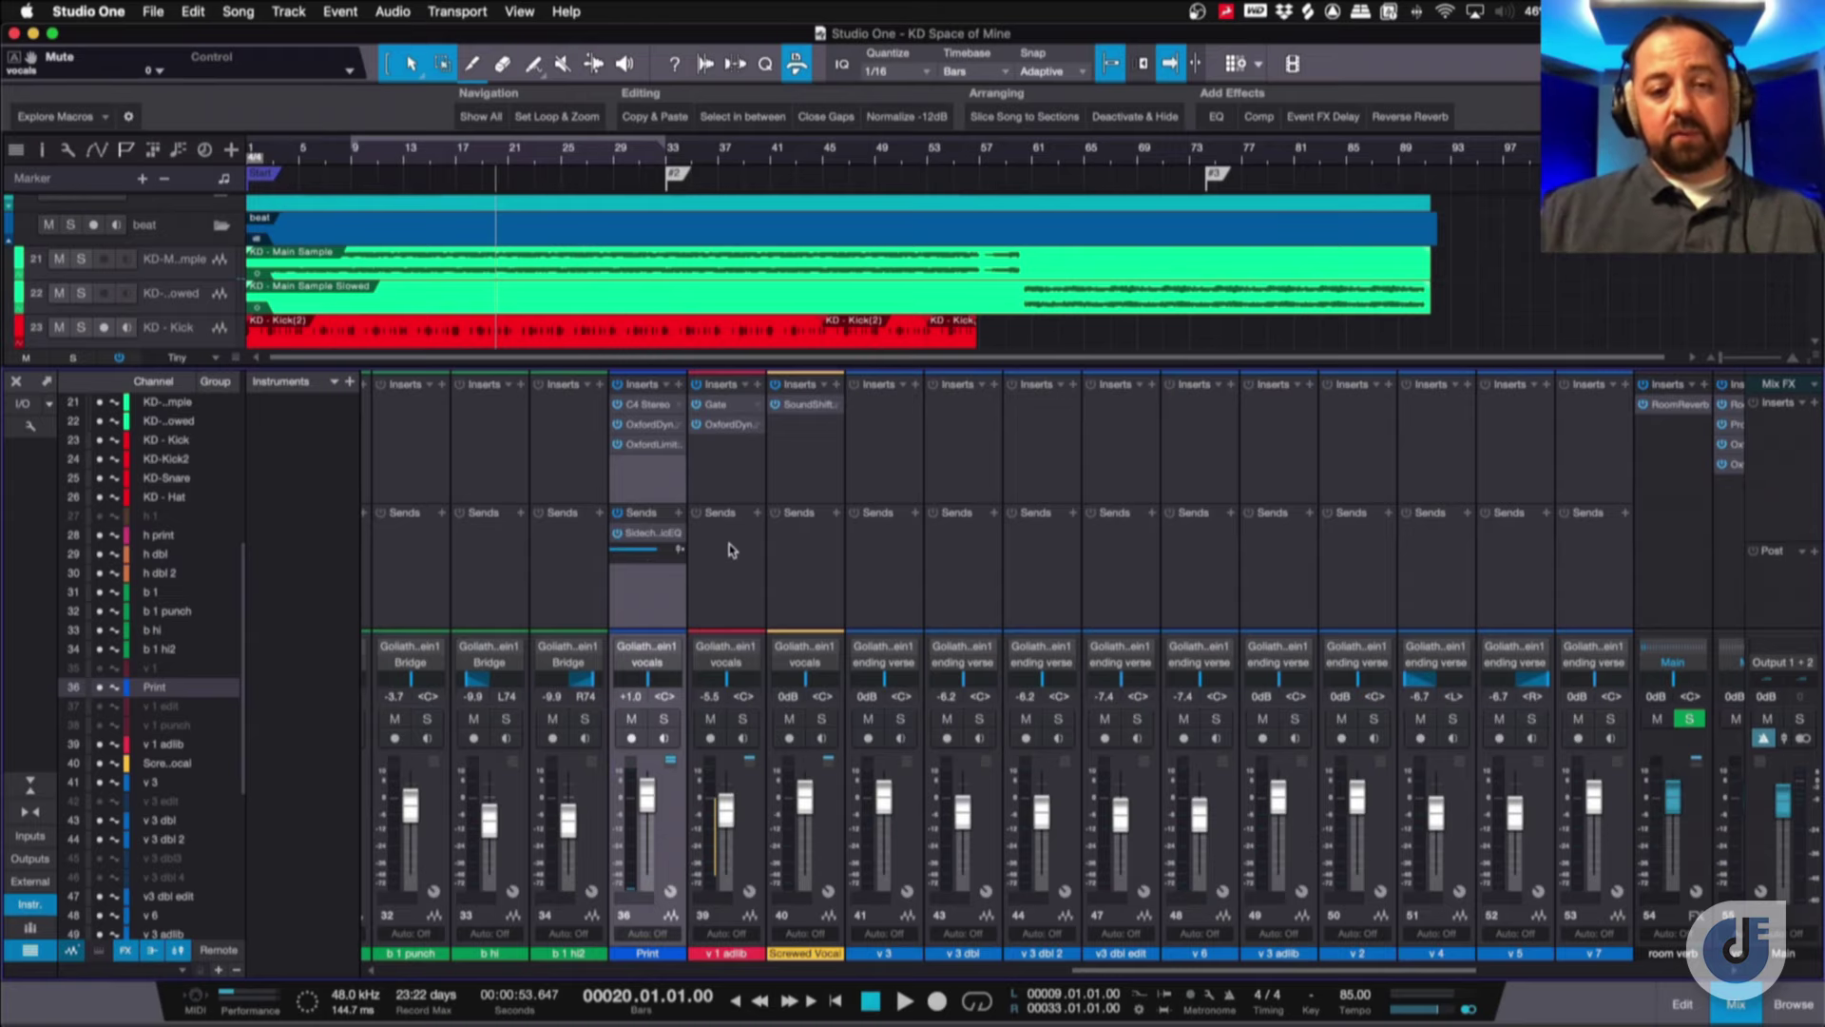
click(663, 720)
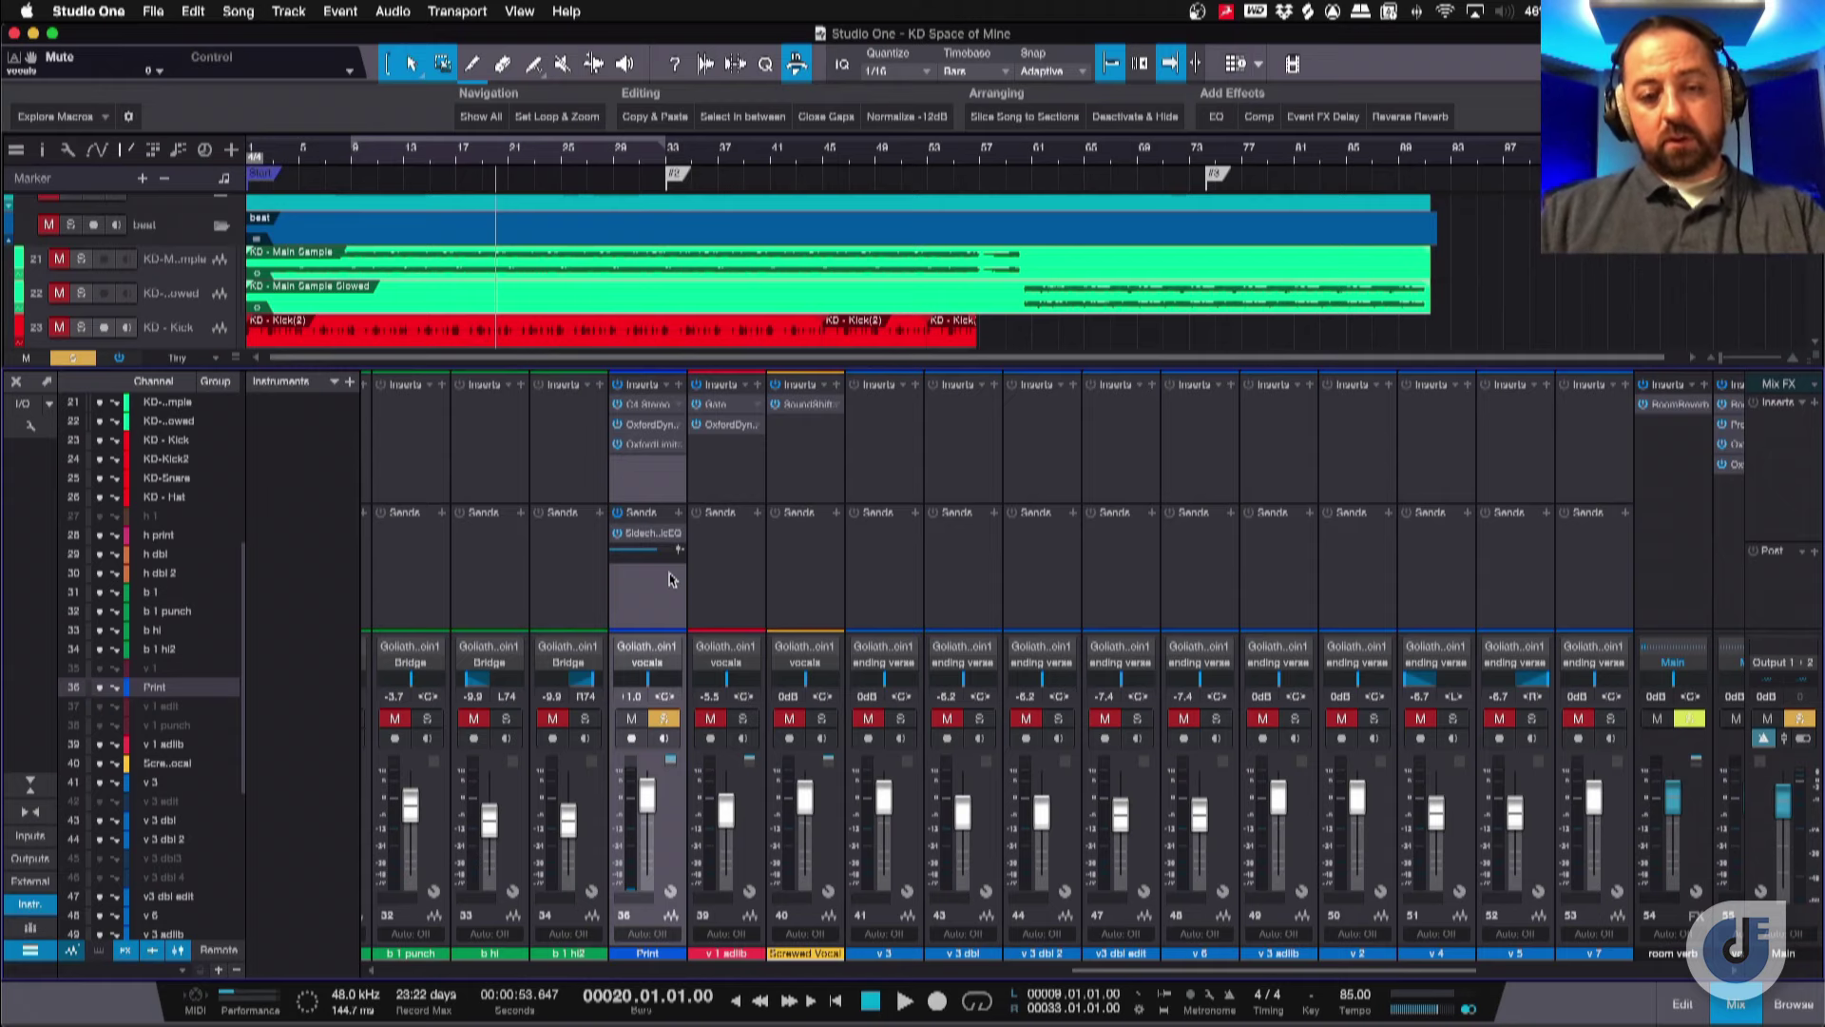
key(F3)
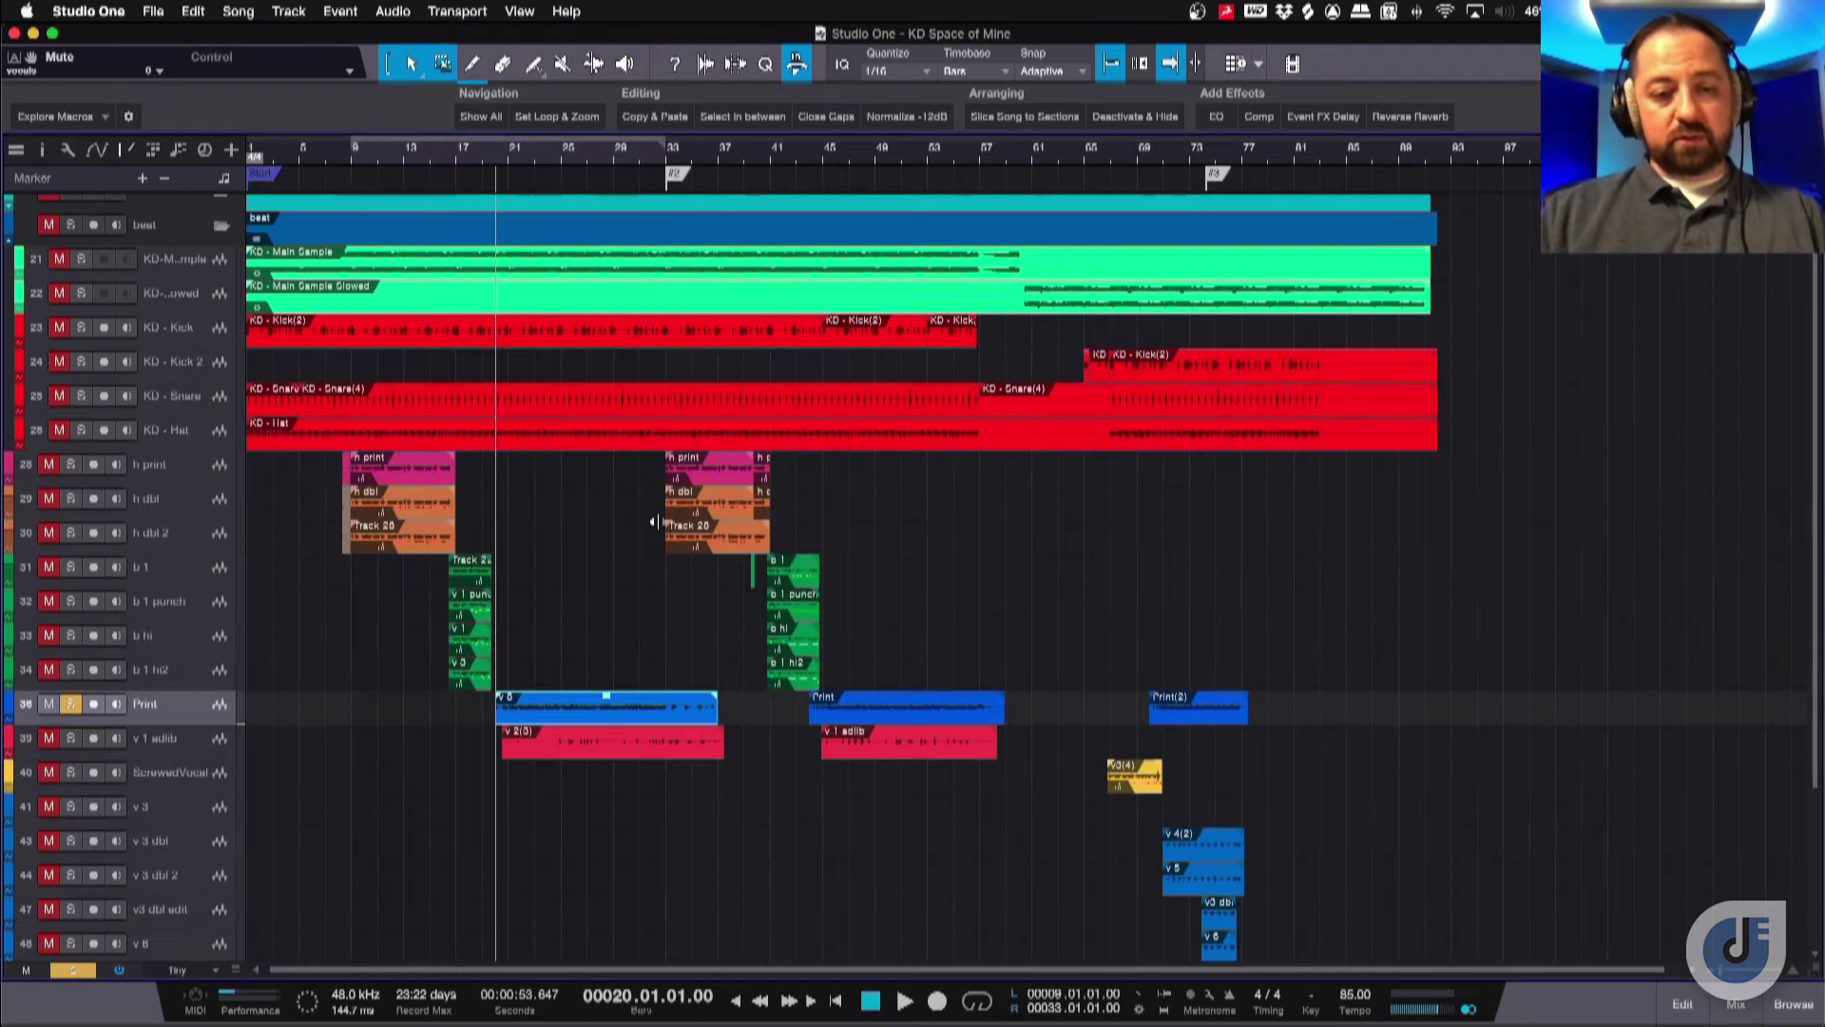
Zoom in on the Print vocal event around bars 20–30 with taller tracks, then reopen the mixer.
scroll(656, 522, down, 1)
scroll(655, 522, up, 3)
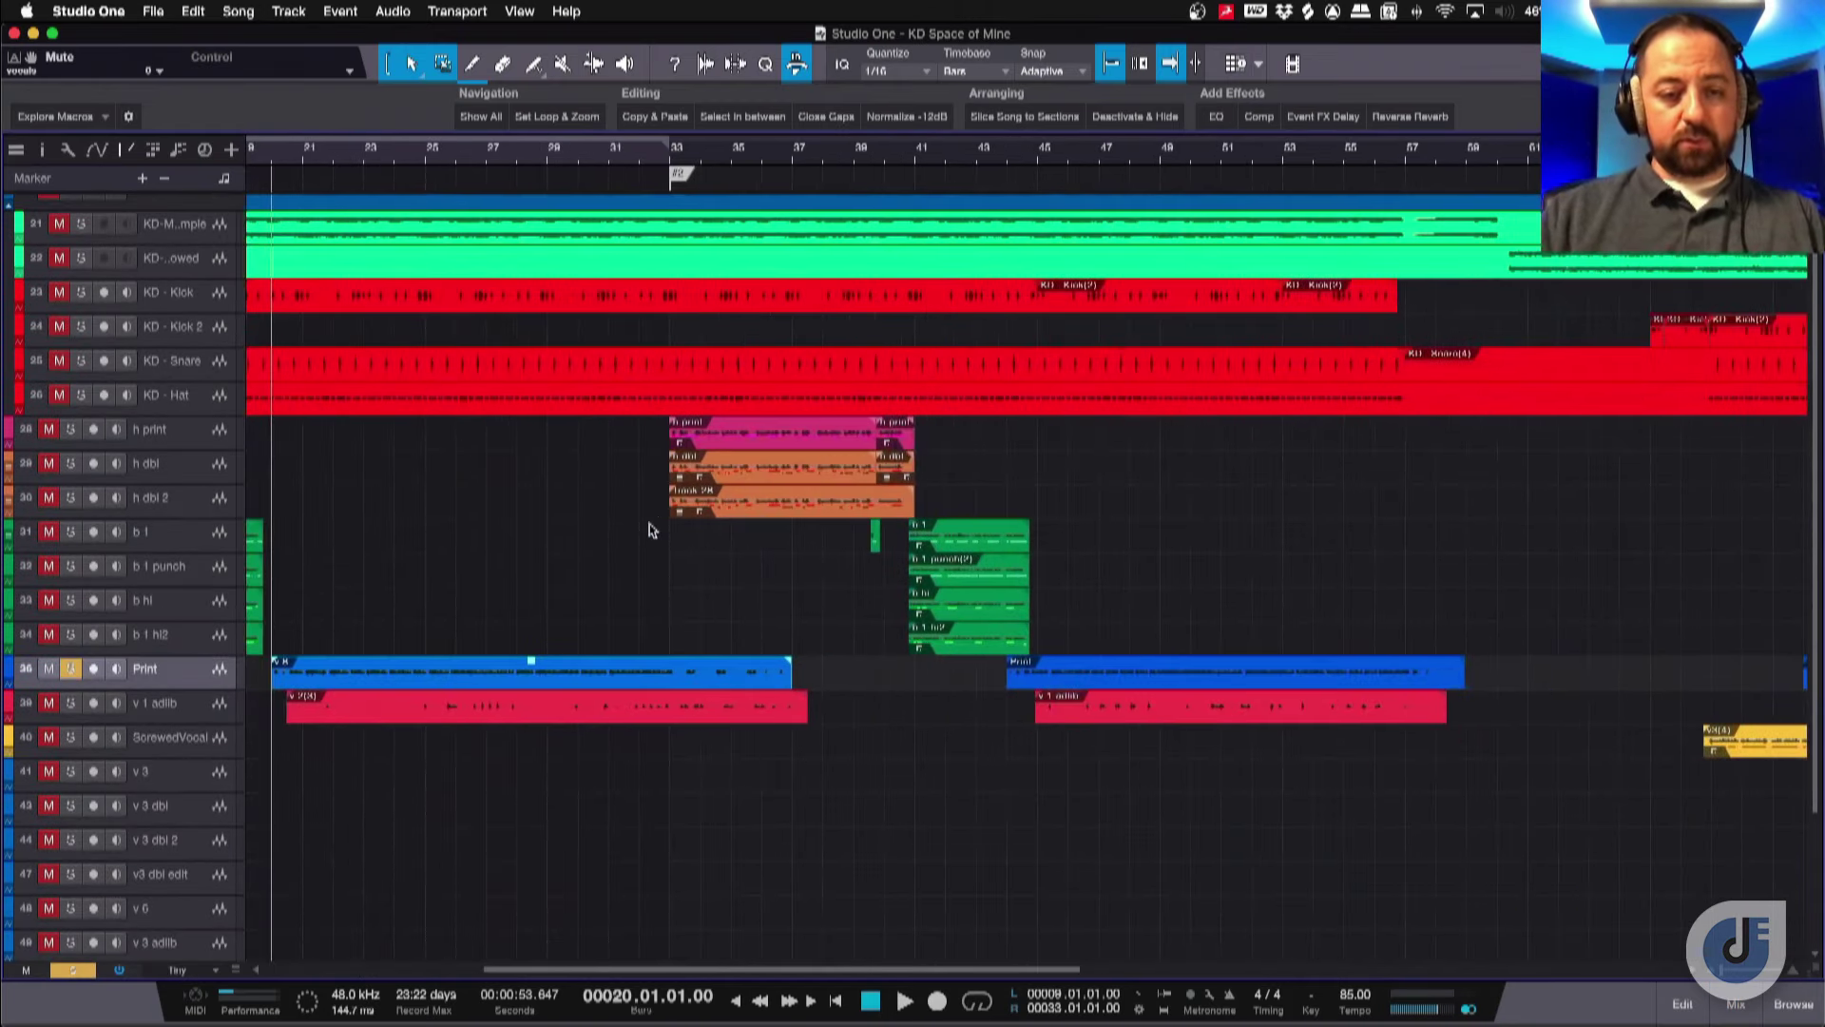
scroll(651, 525, up, 5)
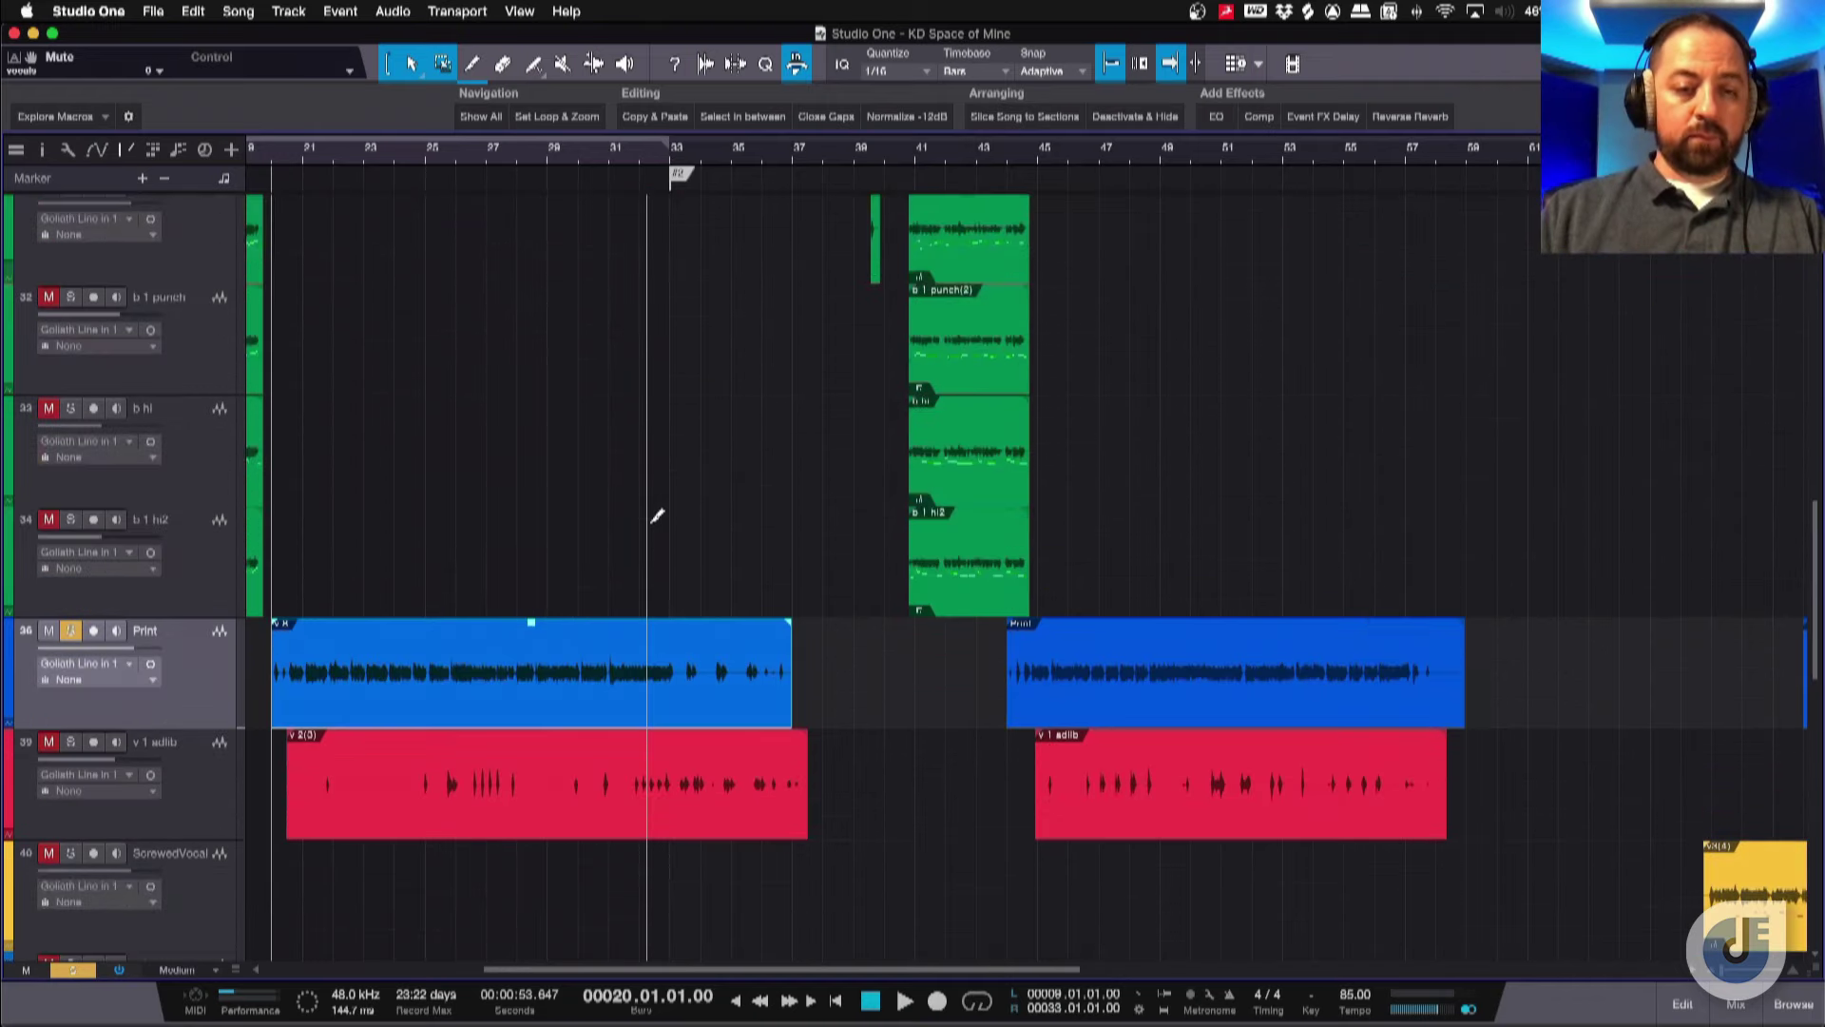
scroll(649, 524, up, 4)
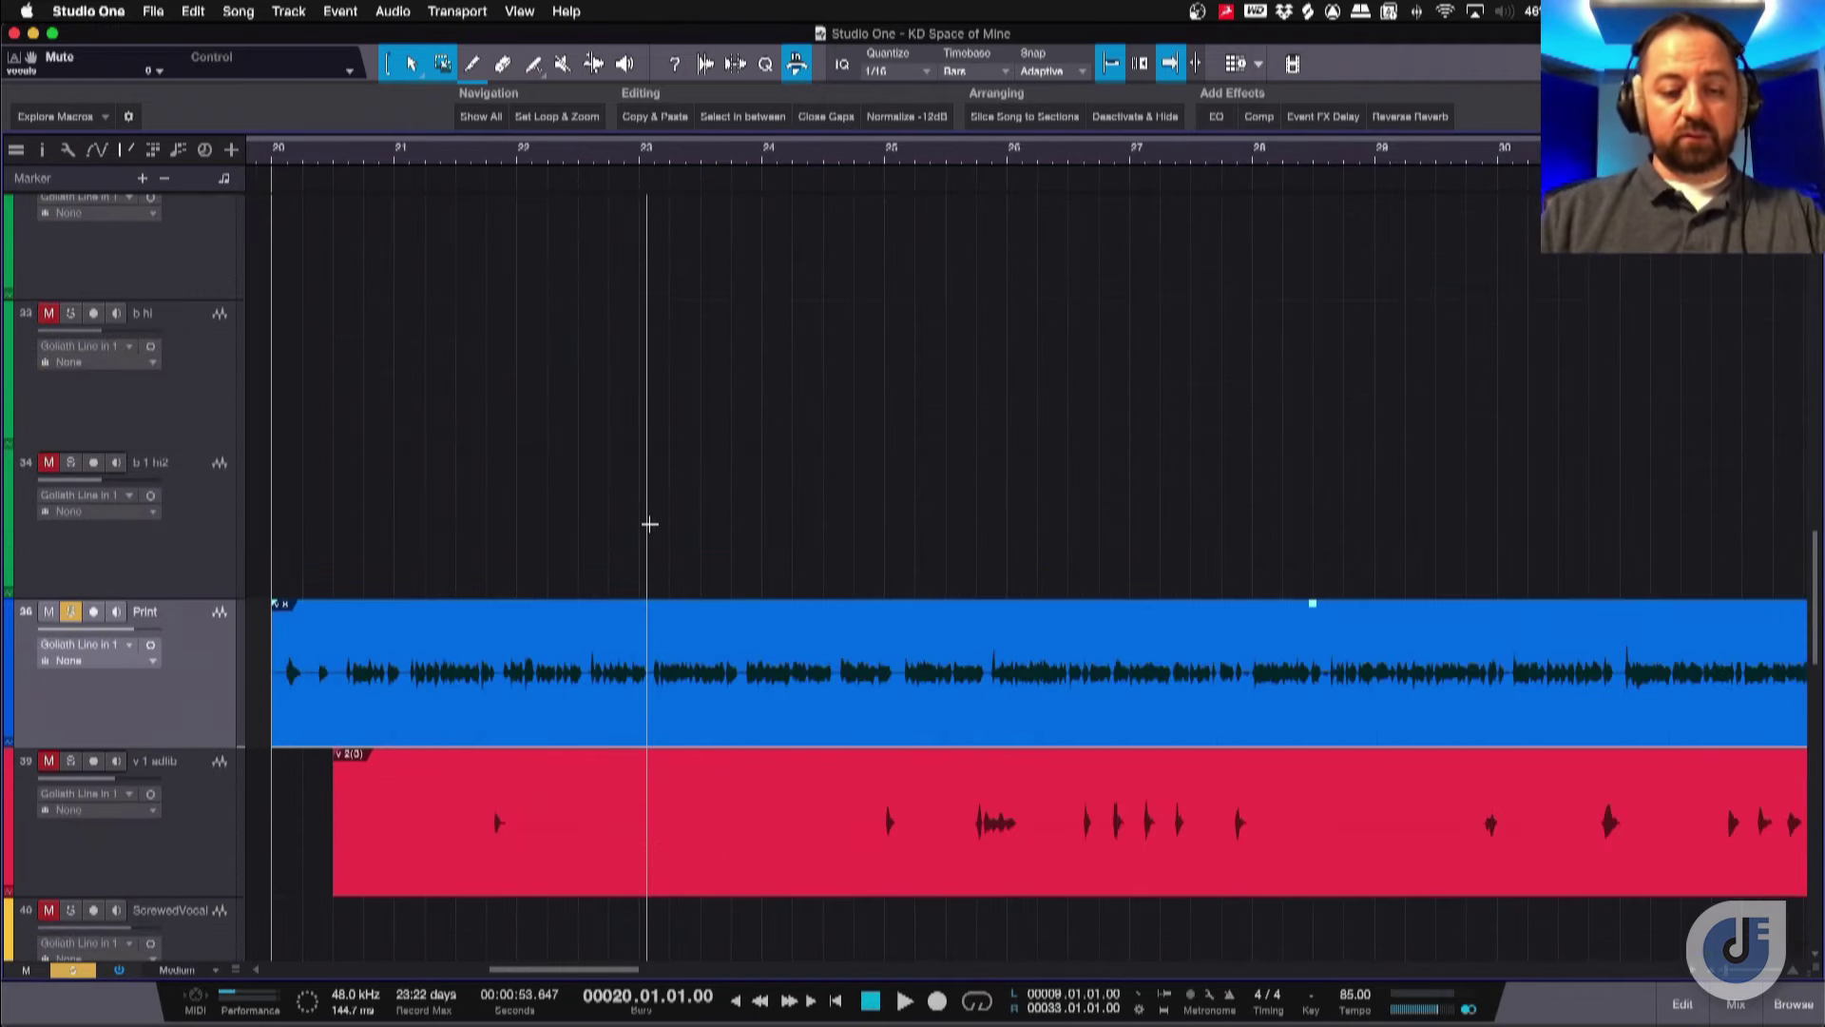
key(z)
key(z)
key(F3)
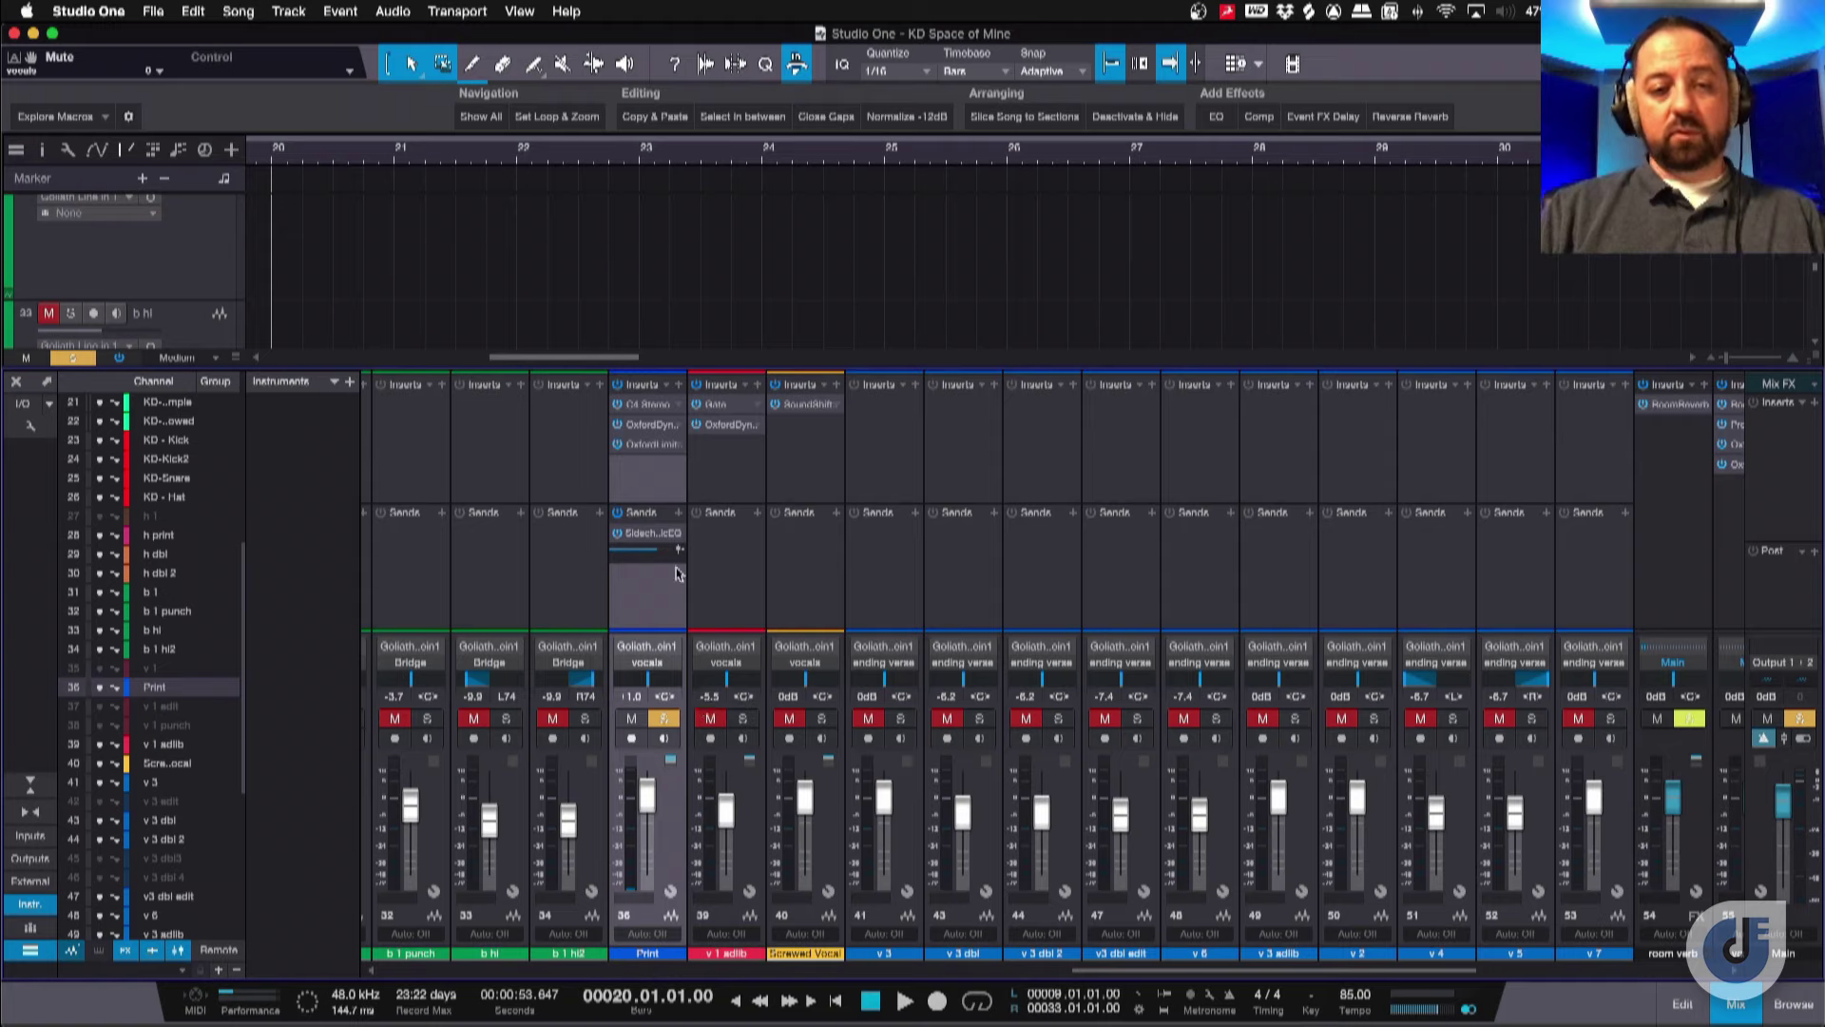
click(619, 385)
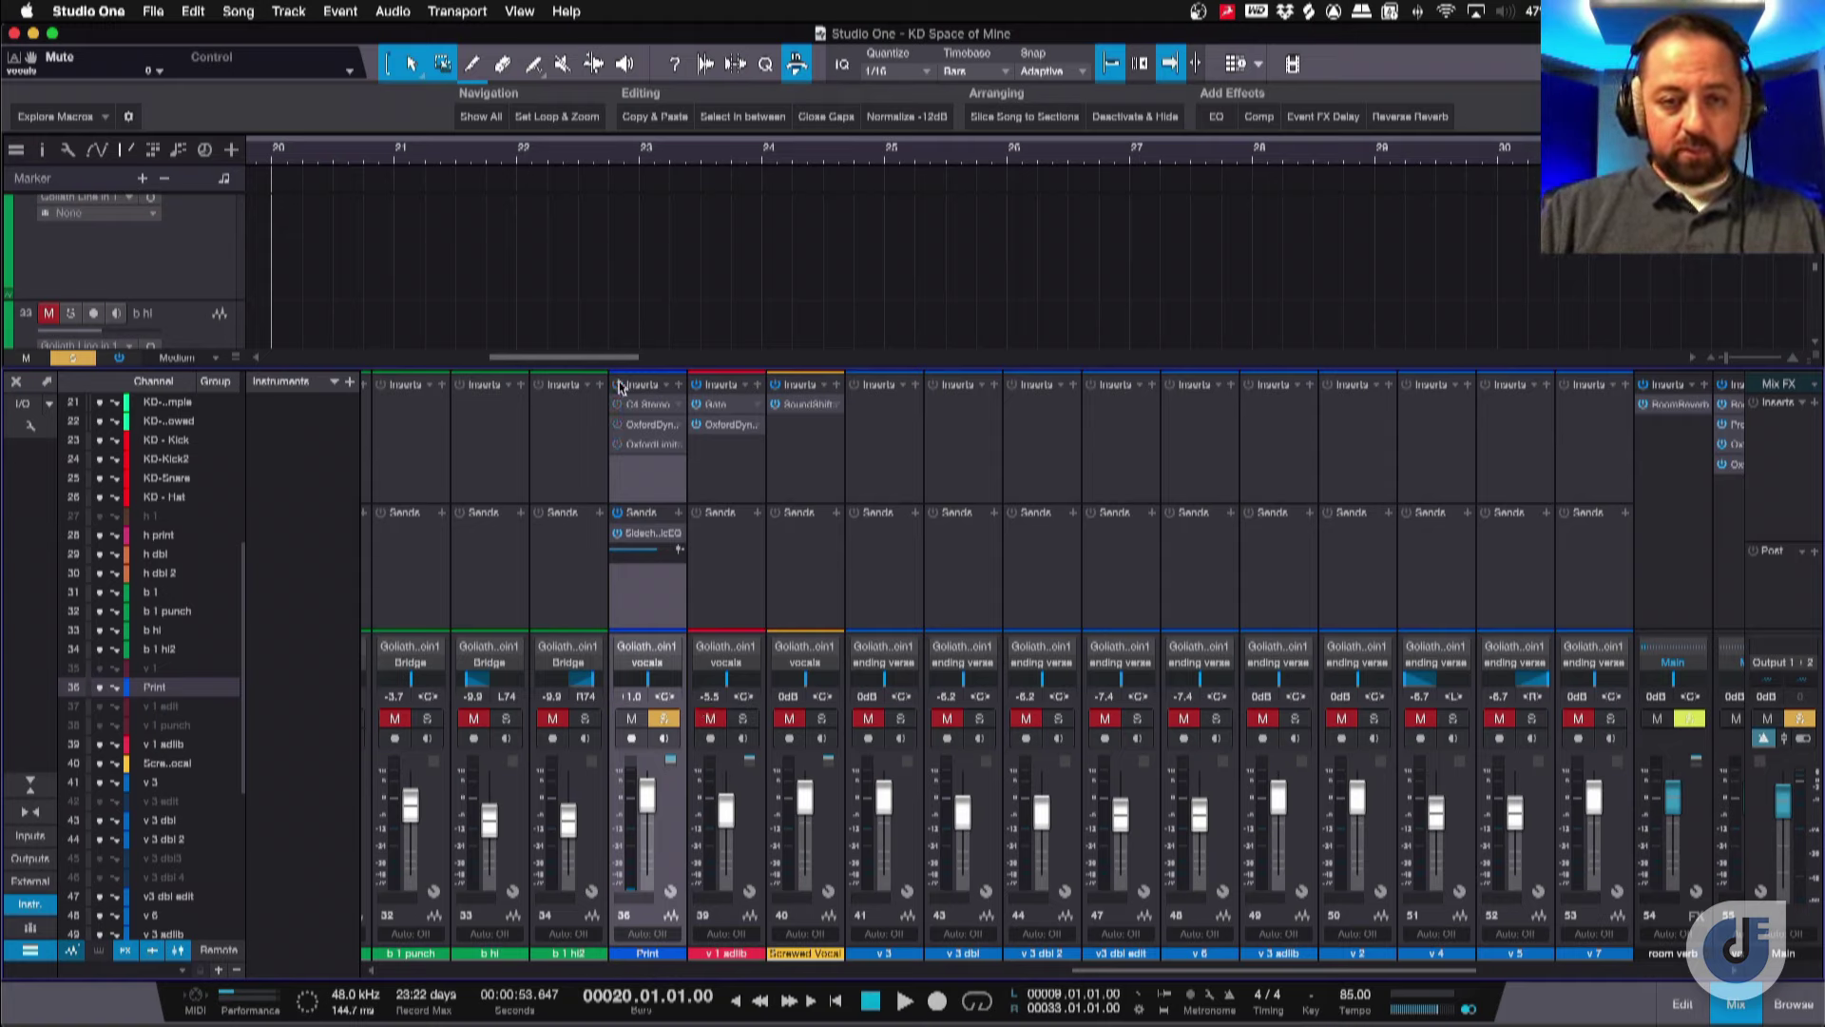
key(space)
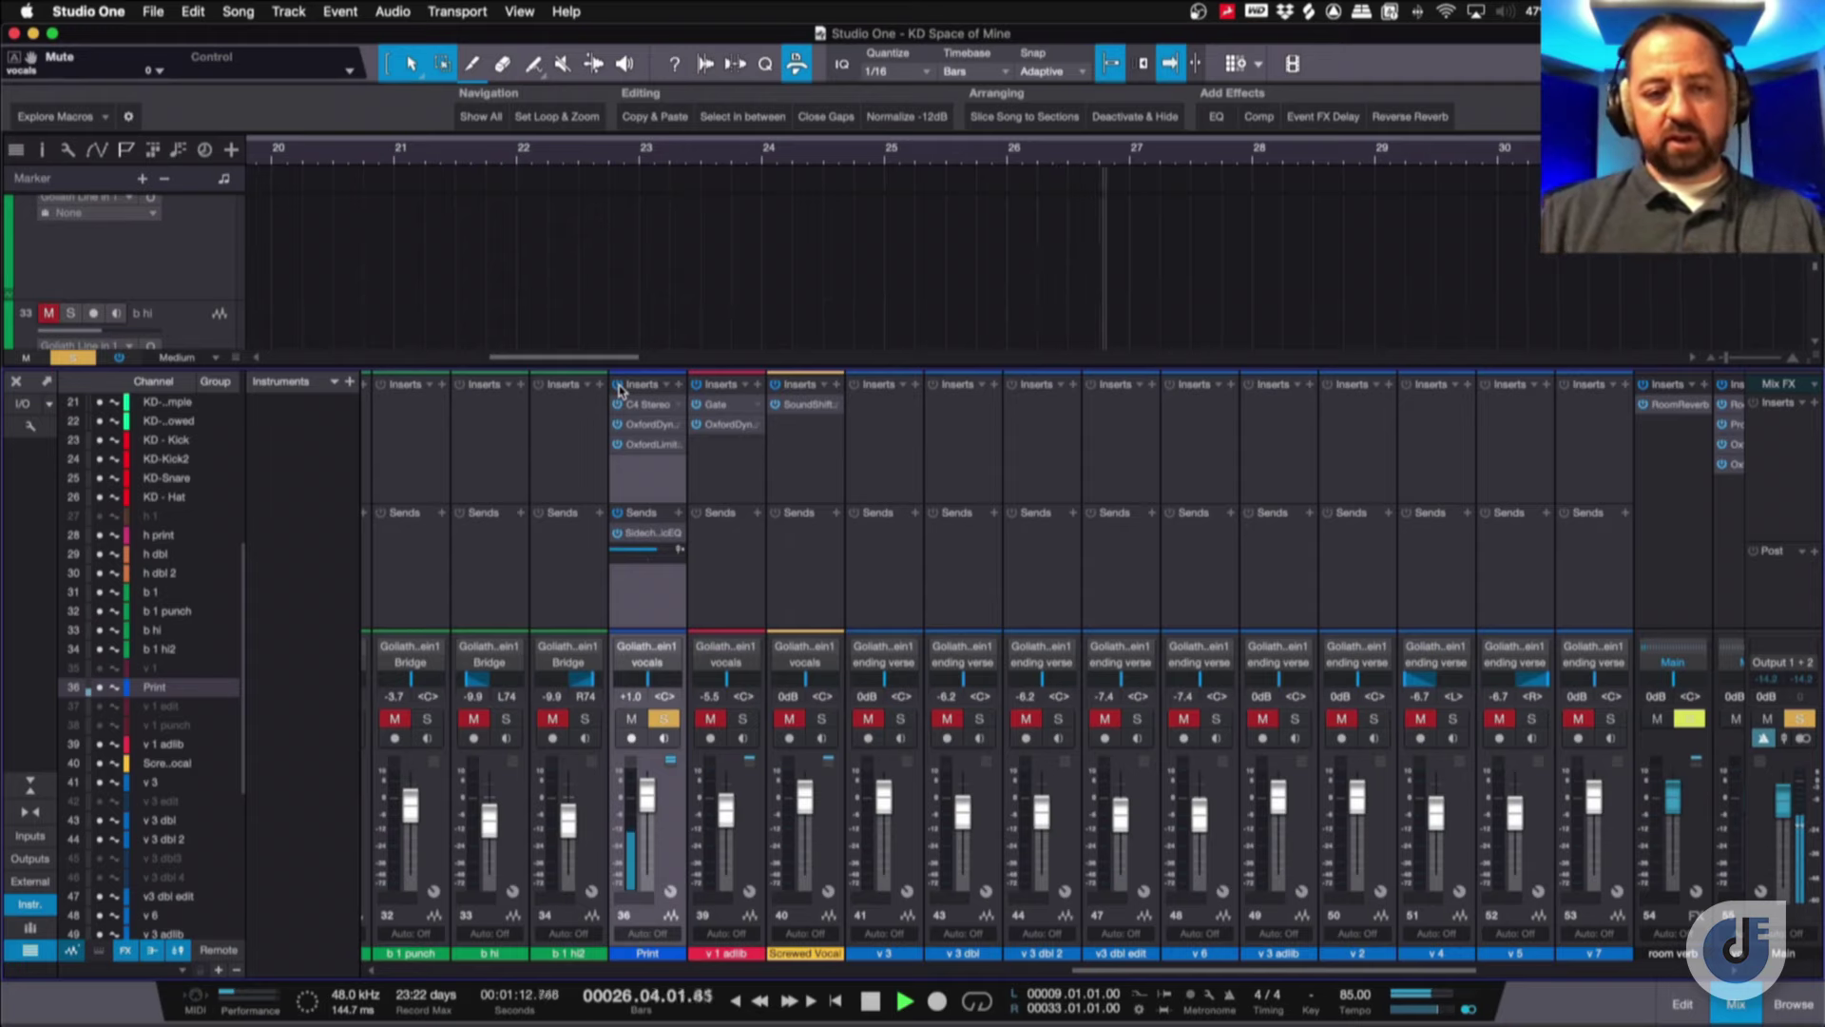
click(619, 385)
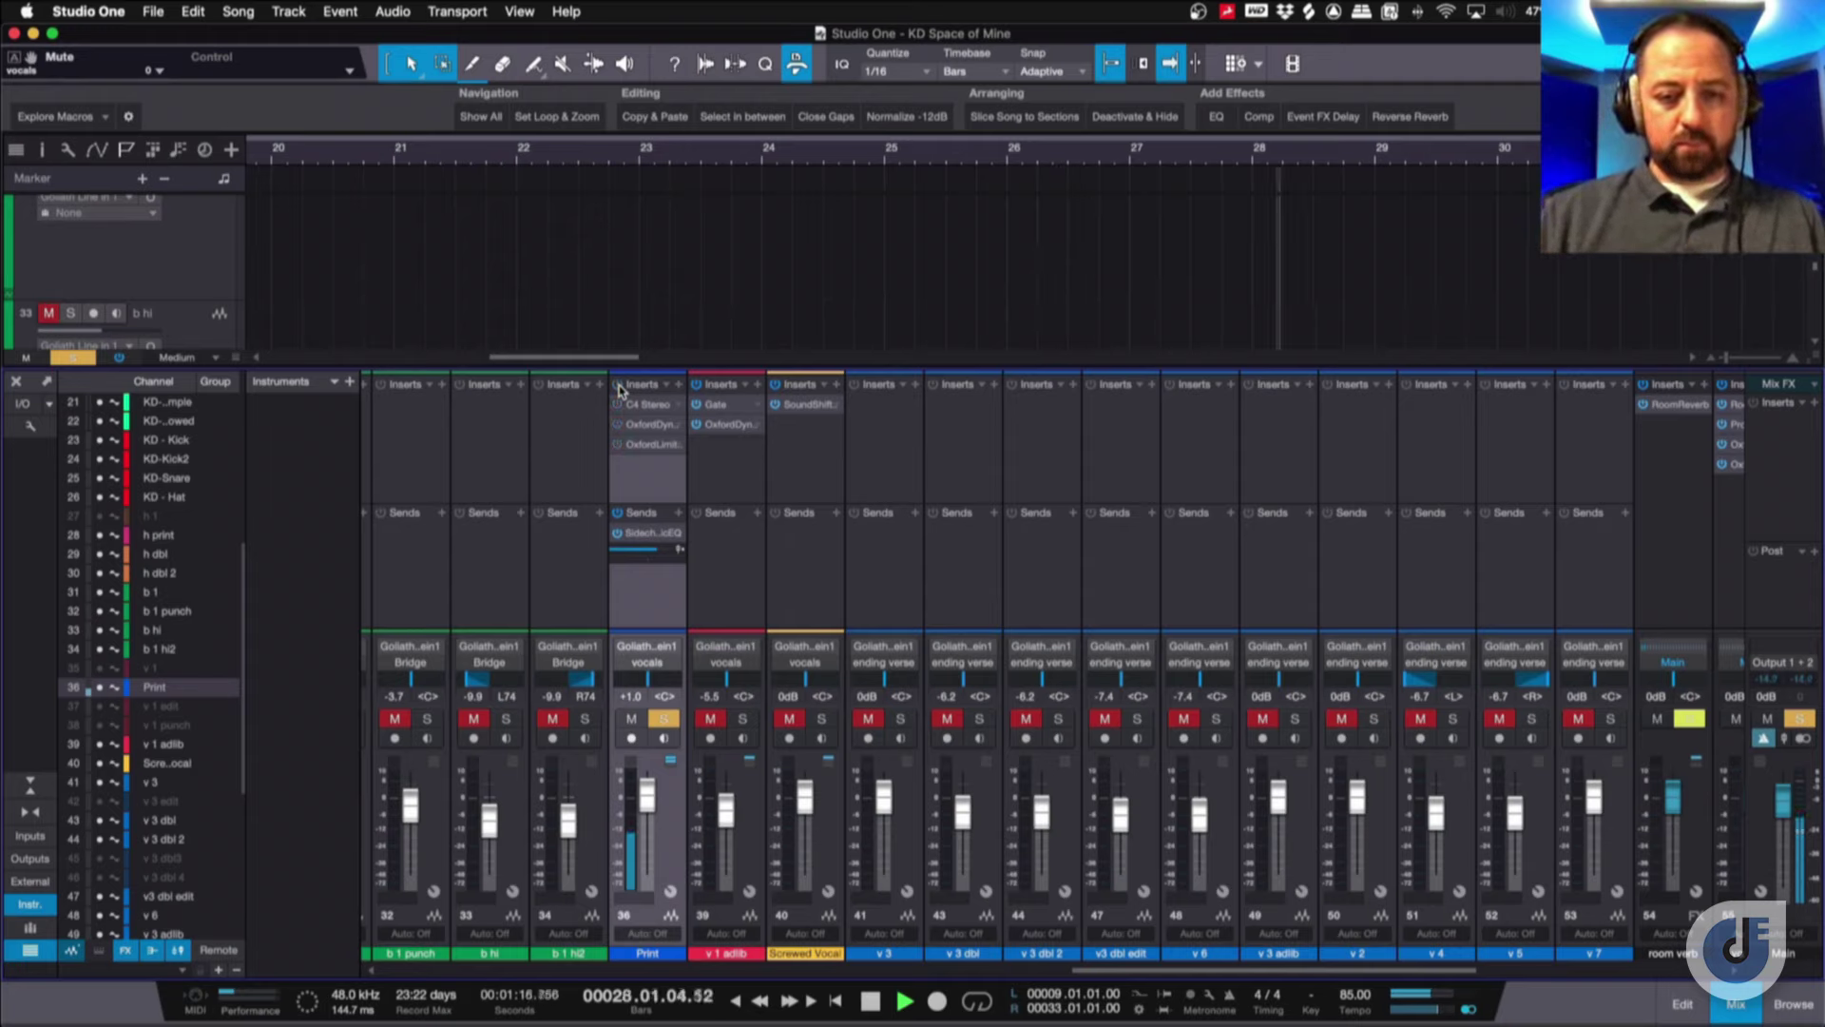
click(619, 385)
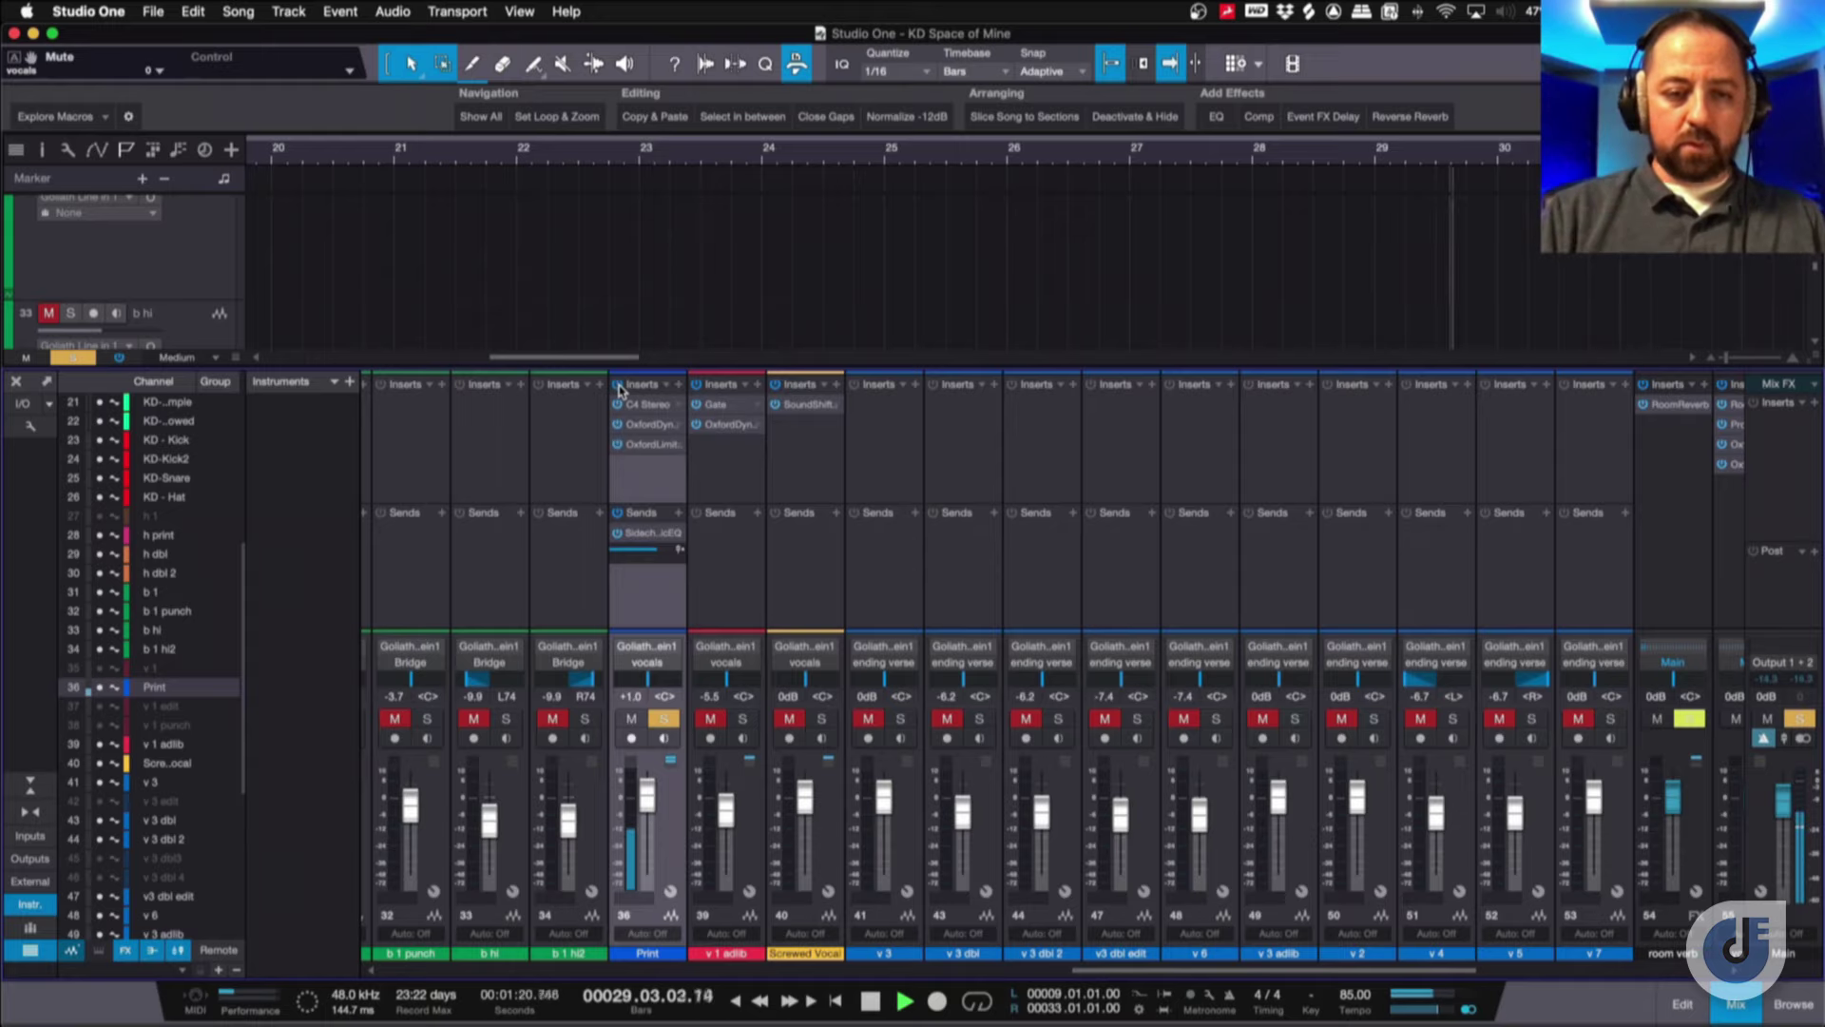
key(space)
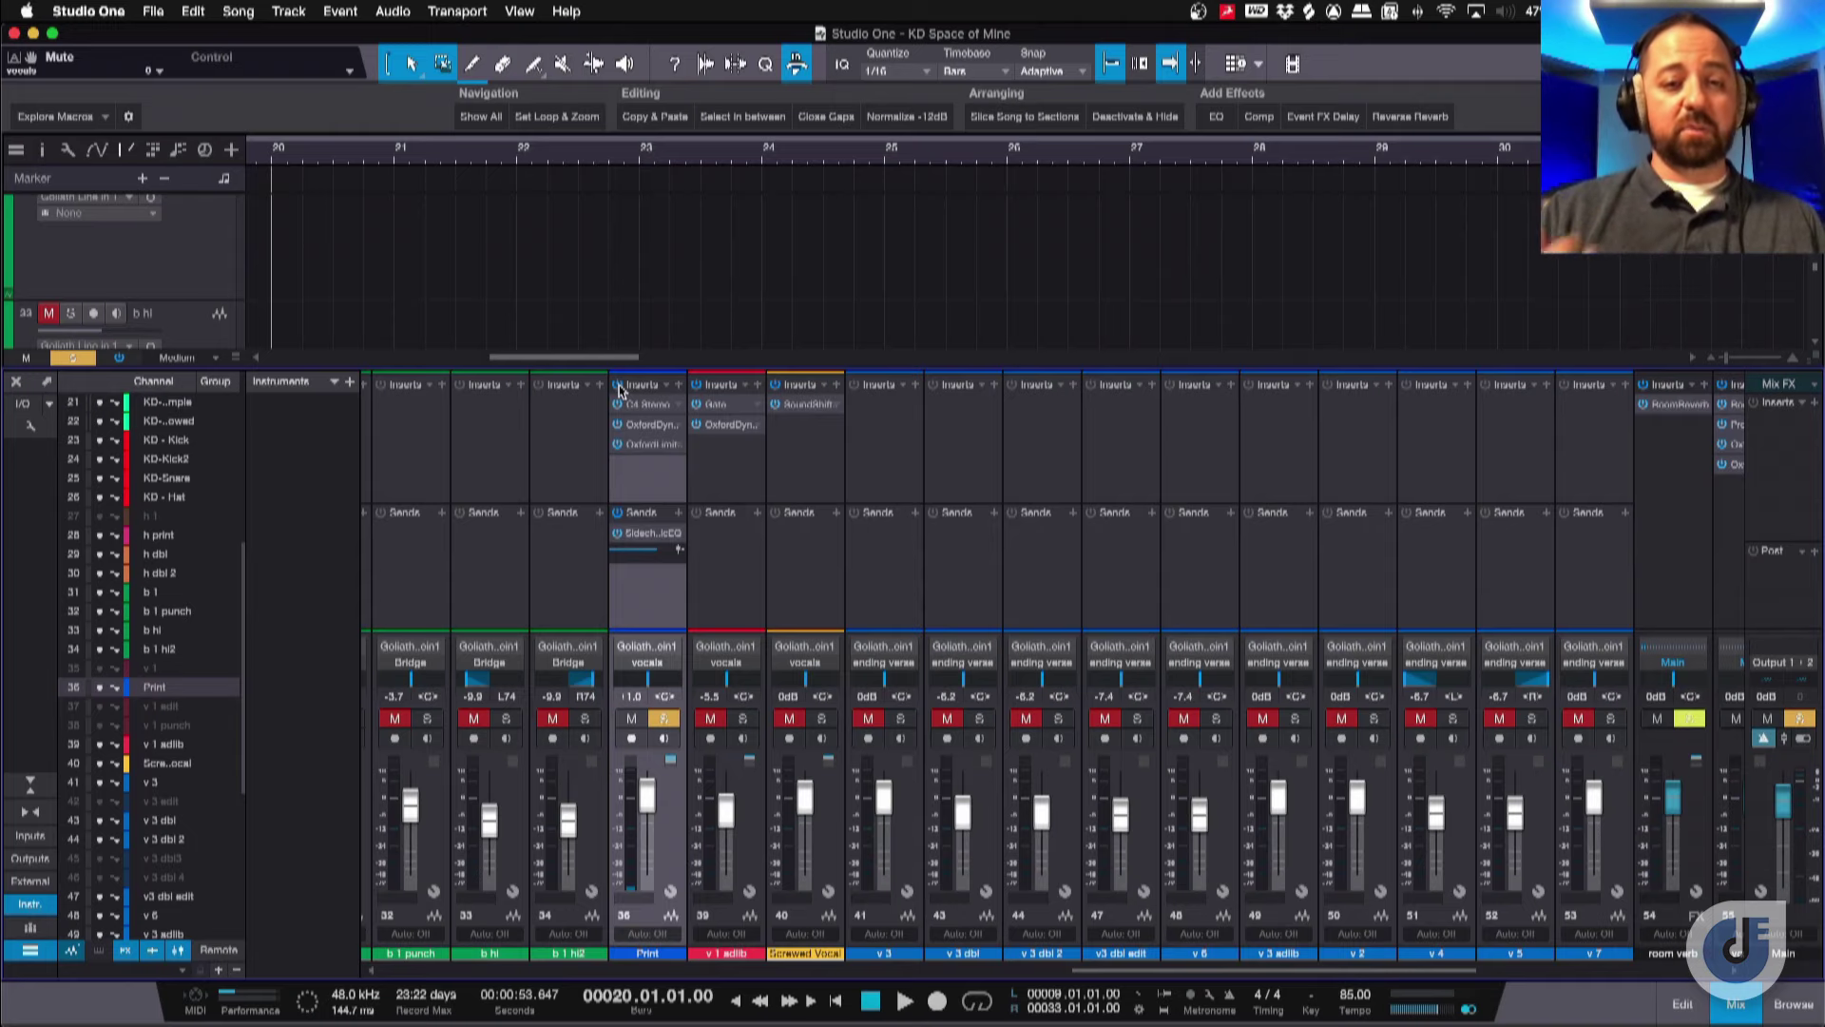
click(637, 426)
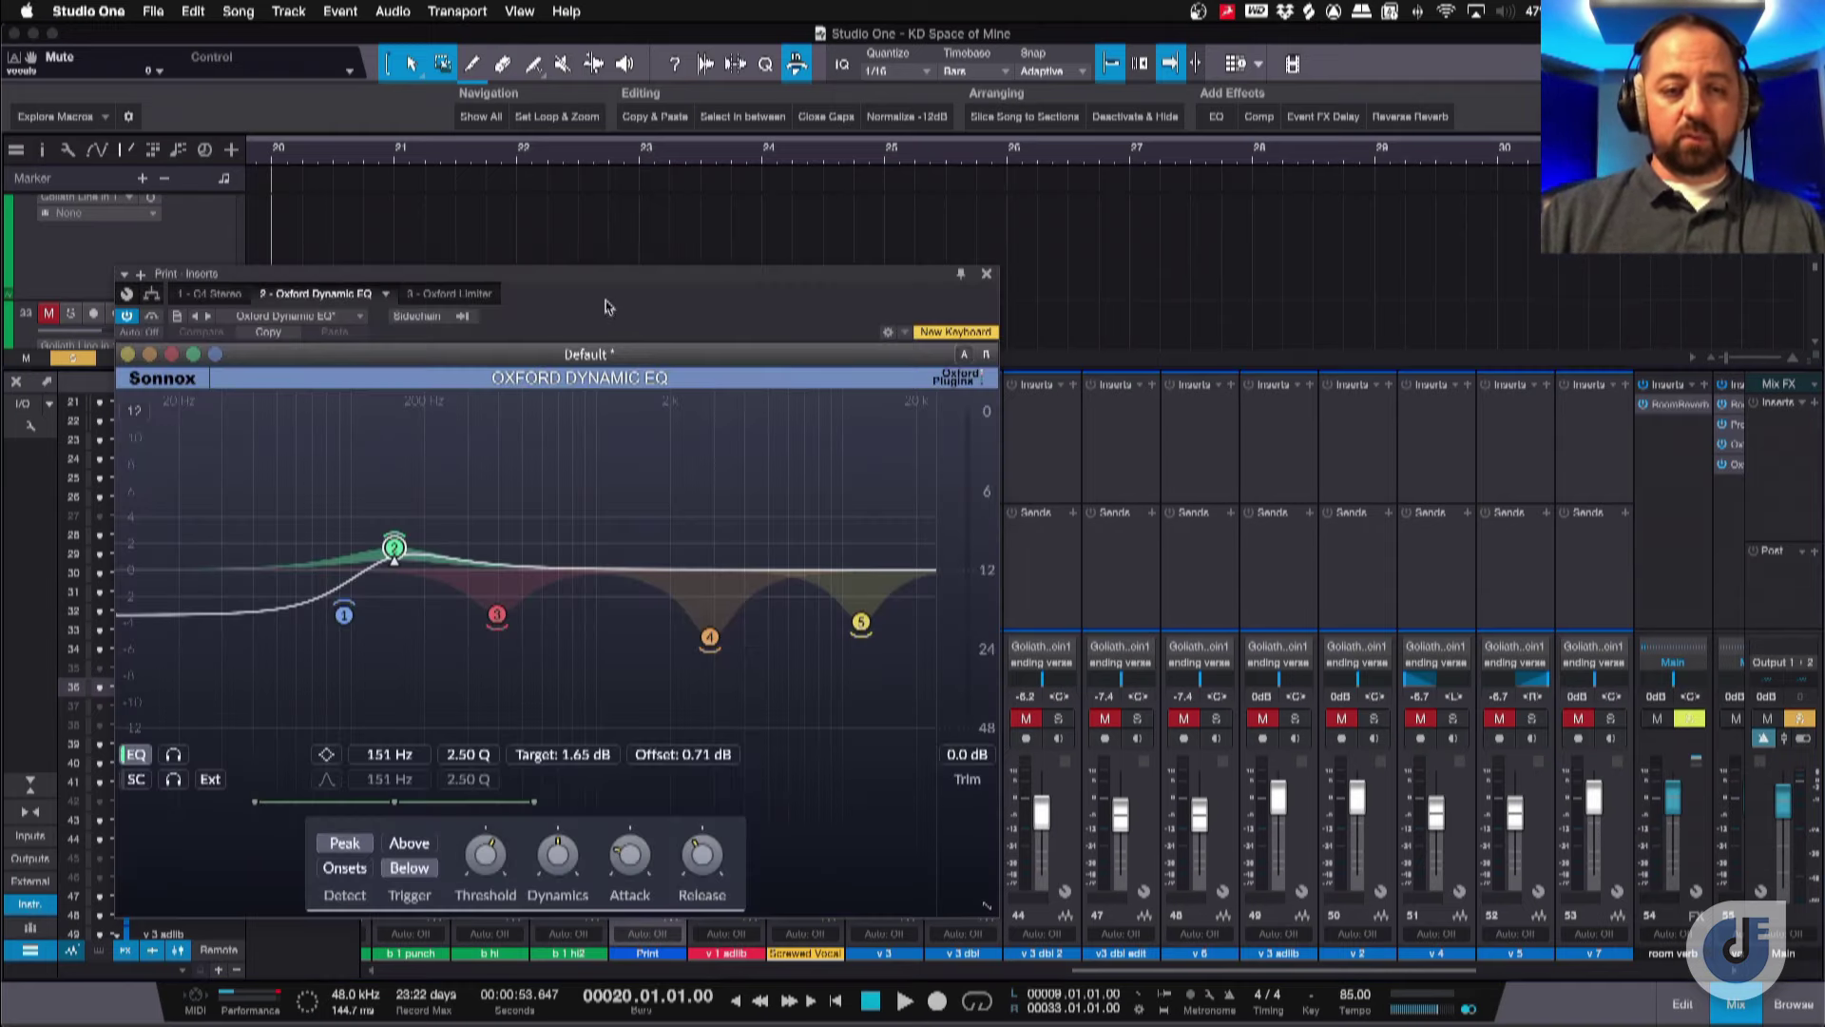
Inspect Dynamic EQ band 3 on Print: 393 Hz, Q 4.65, -3.41 dB target.
drag(605, 283, 889, 186)
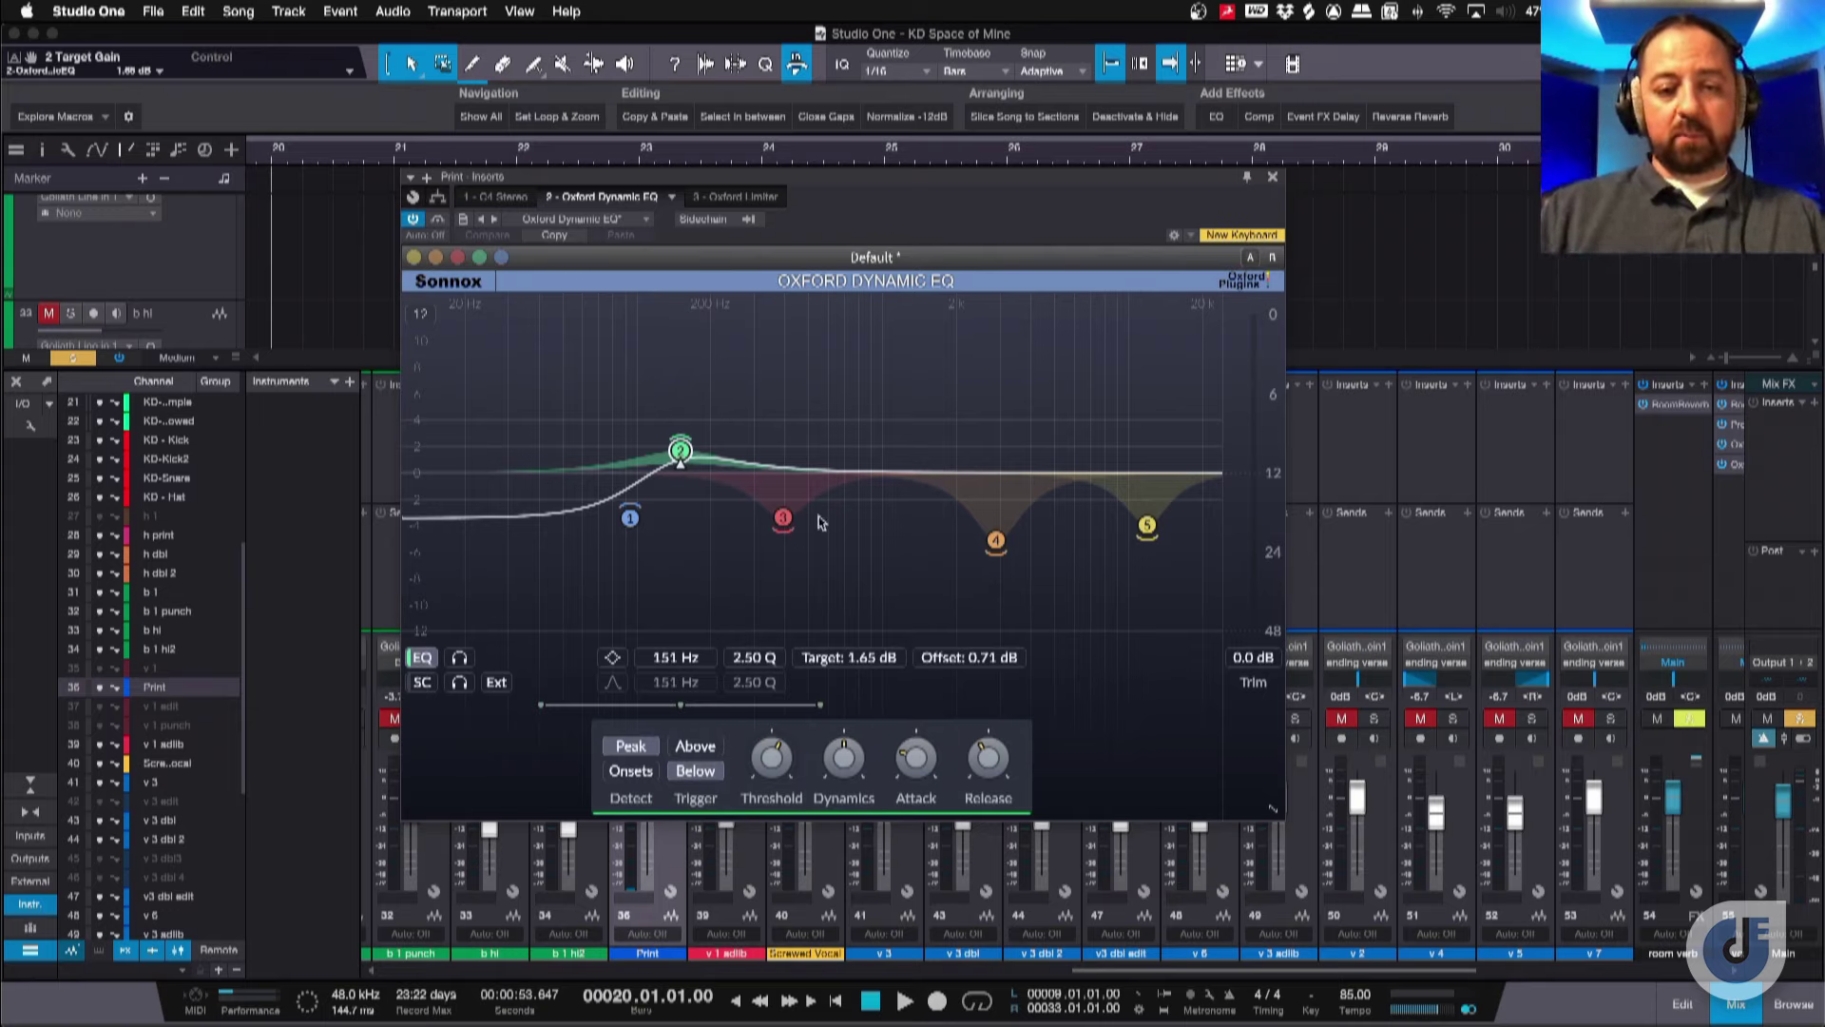
click(782, 518)
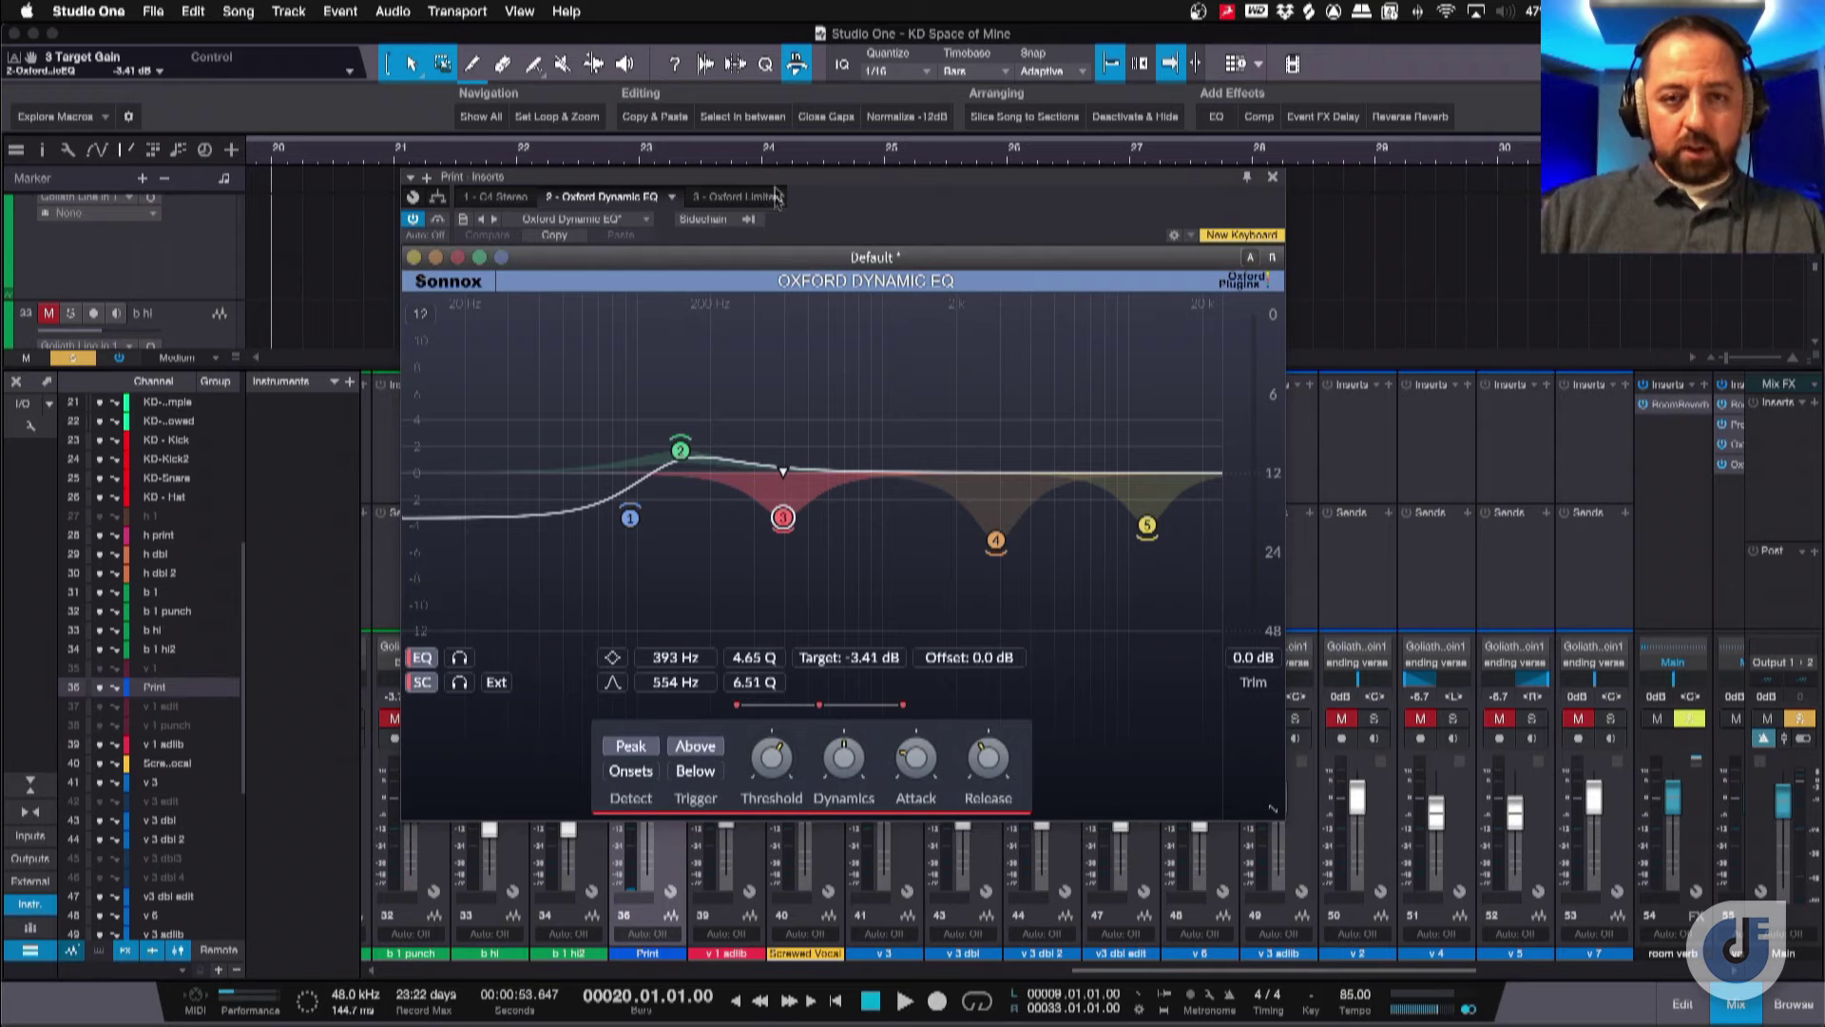
Play the Print vocal through the Dynamic EQ, check band 5, then close the plugin window.
drag(715, 177, 1009, 221)
key(space)
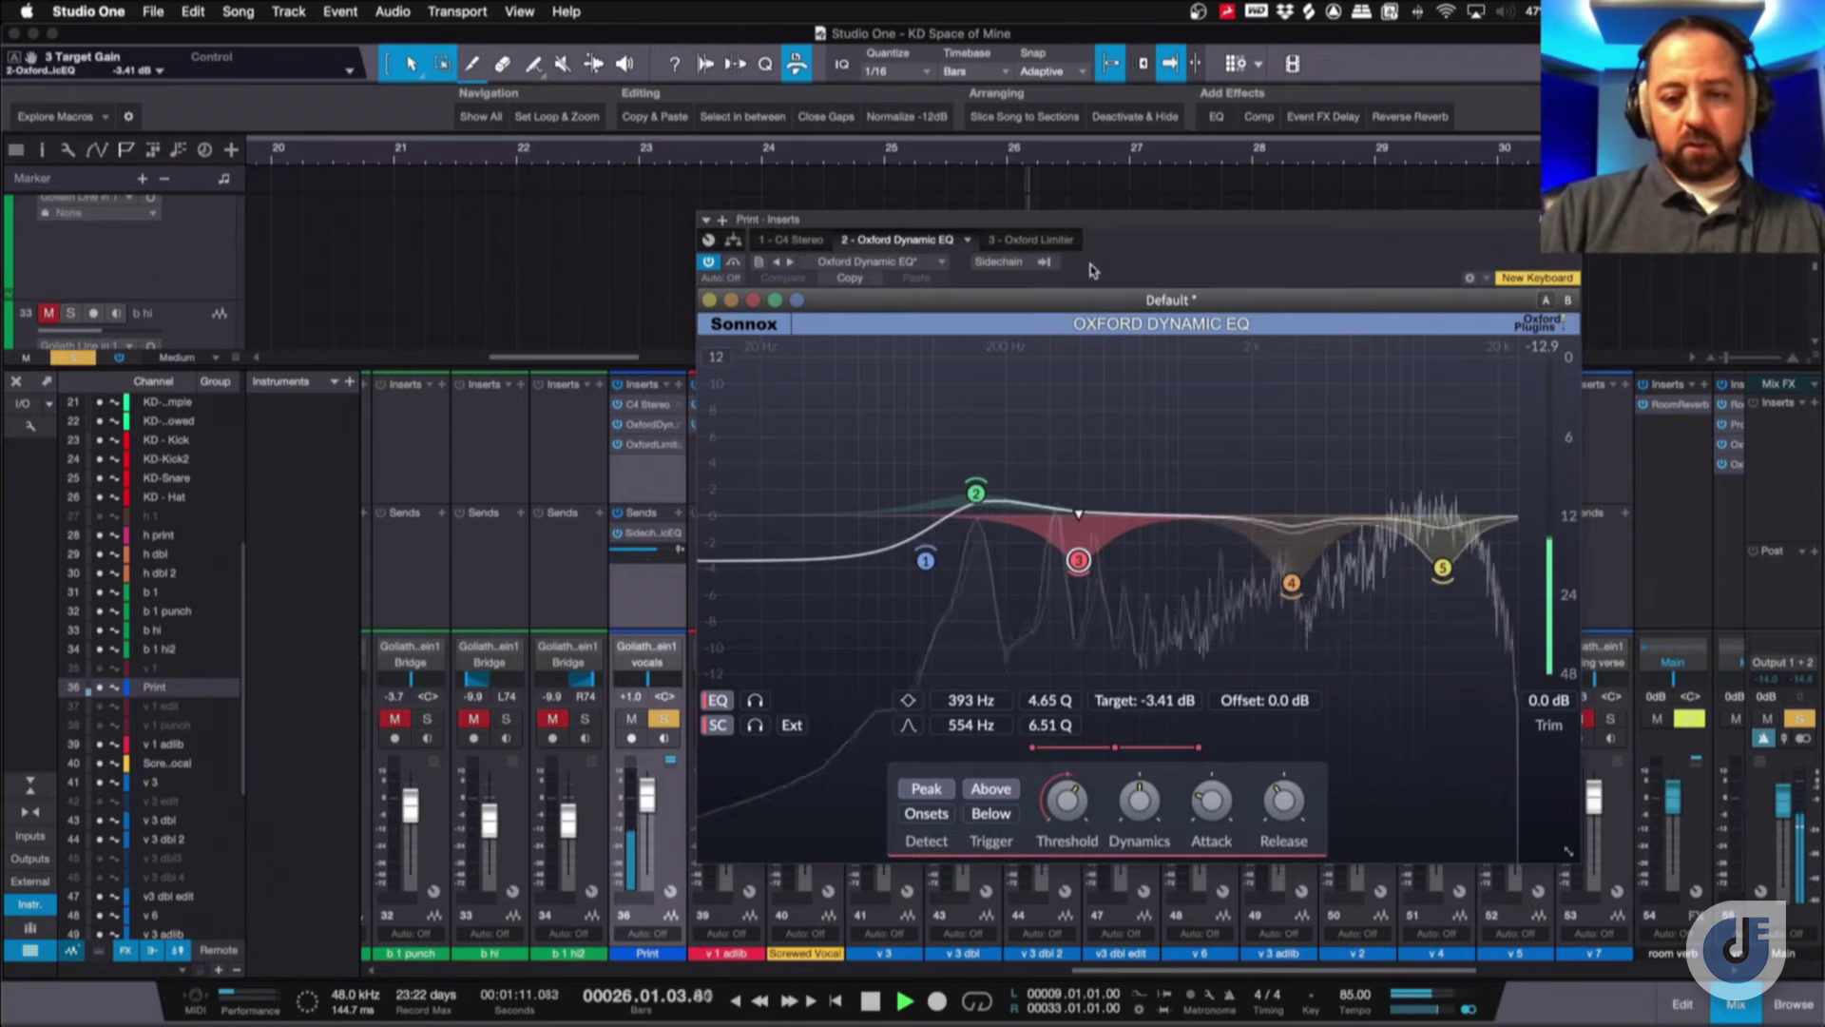
key(space)
click(1441, 568)
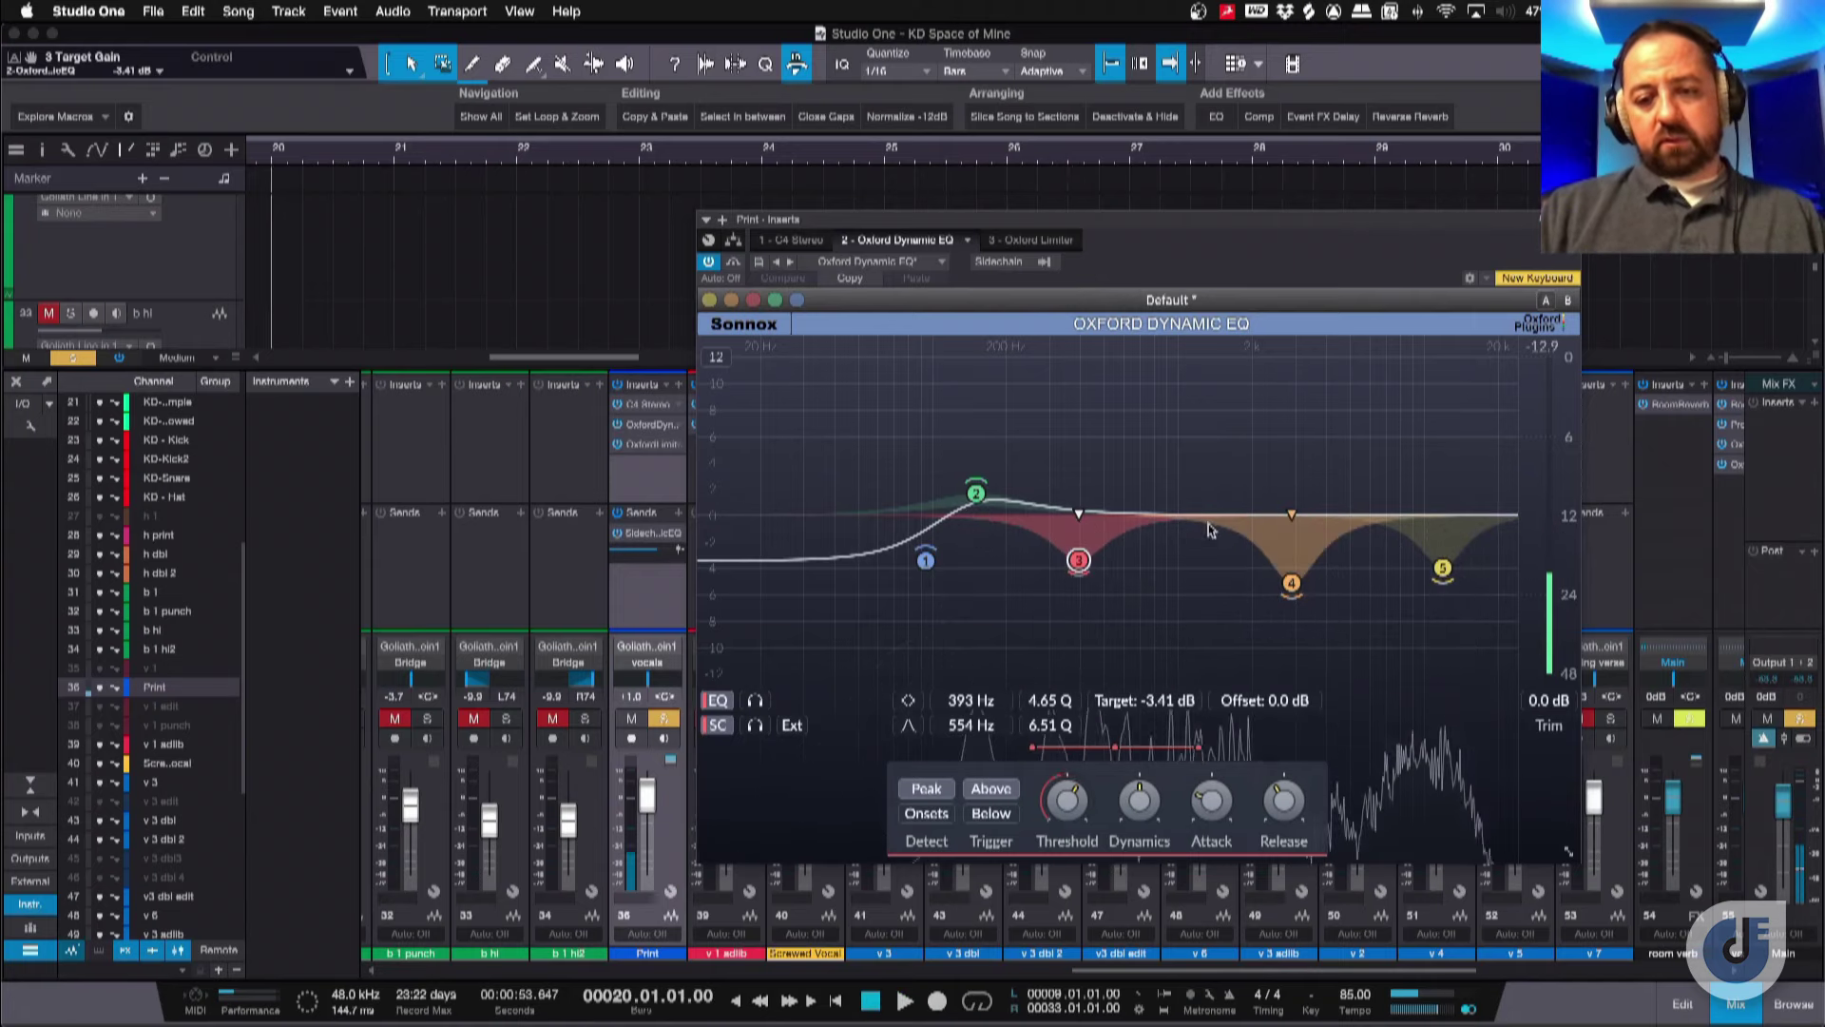
mouse_move(1158, 814)
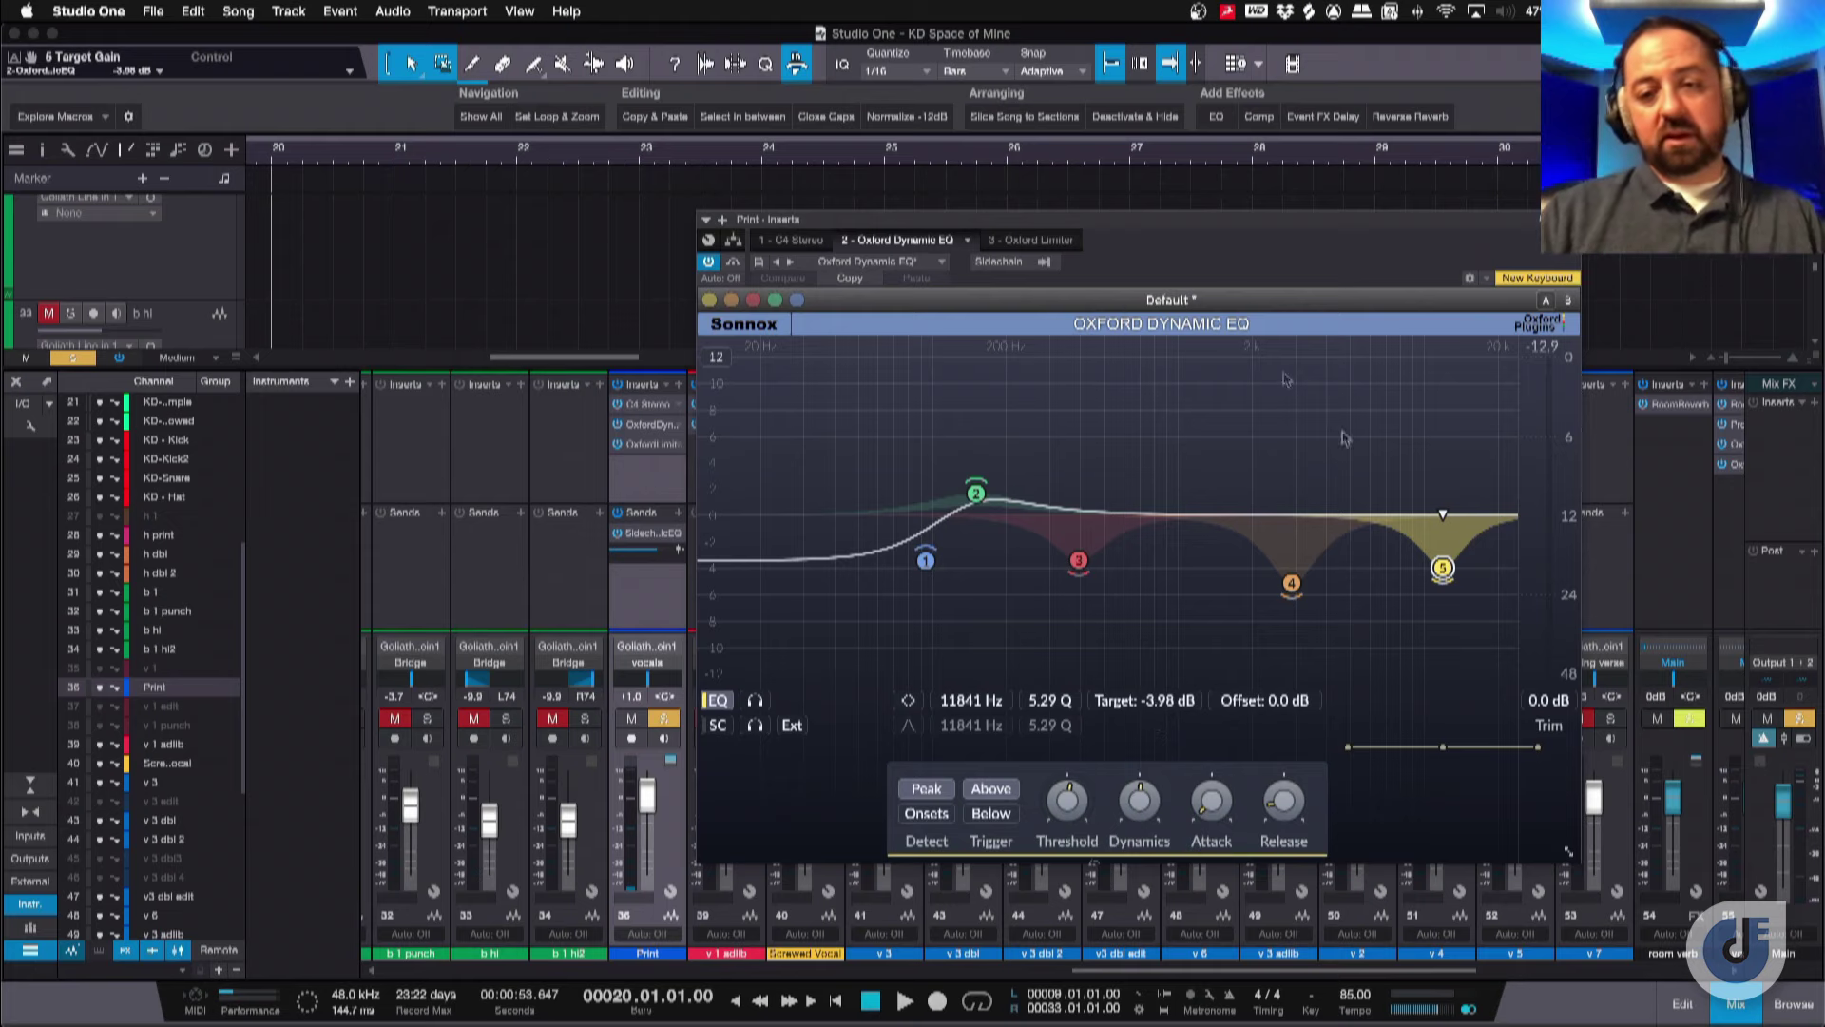
click(752, 299)
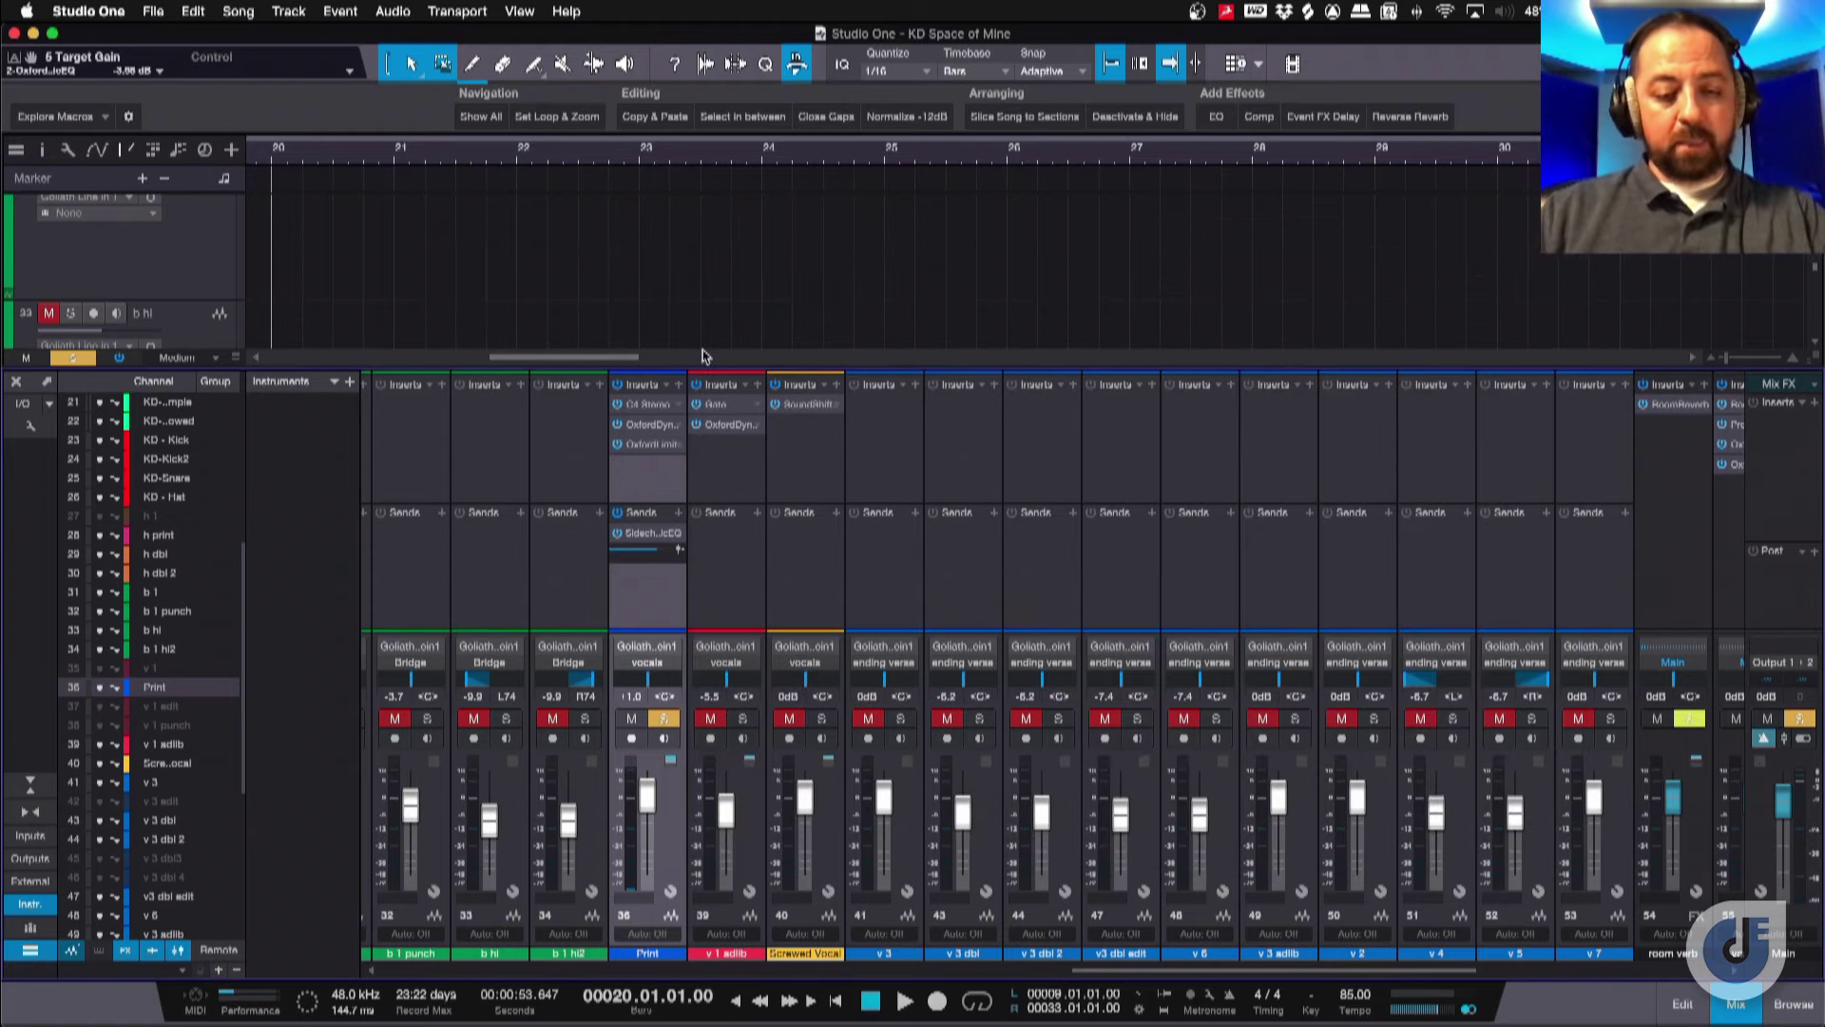
Unsolo track 36 Print from the arrangement view, then bring the mixer back.
key(F3)
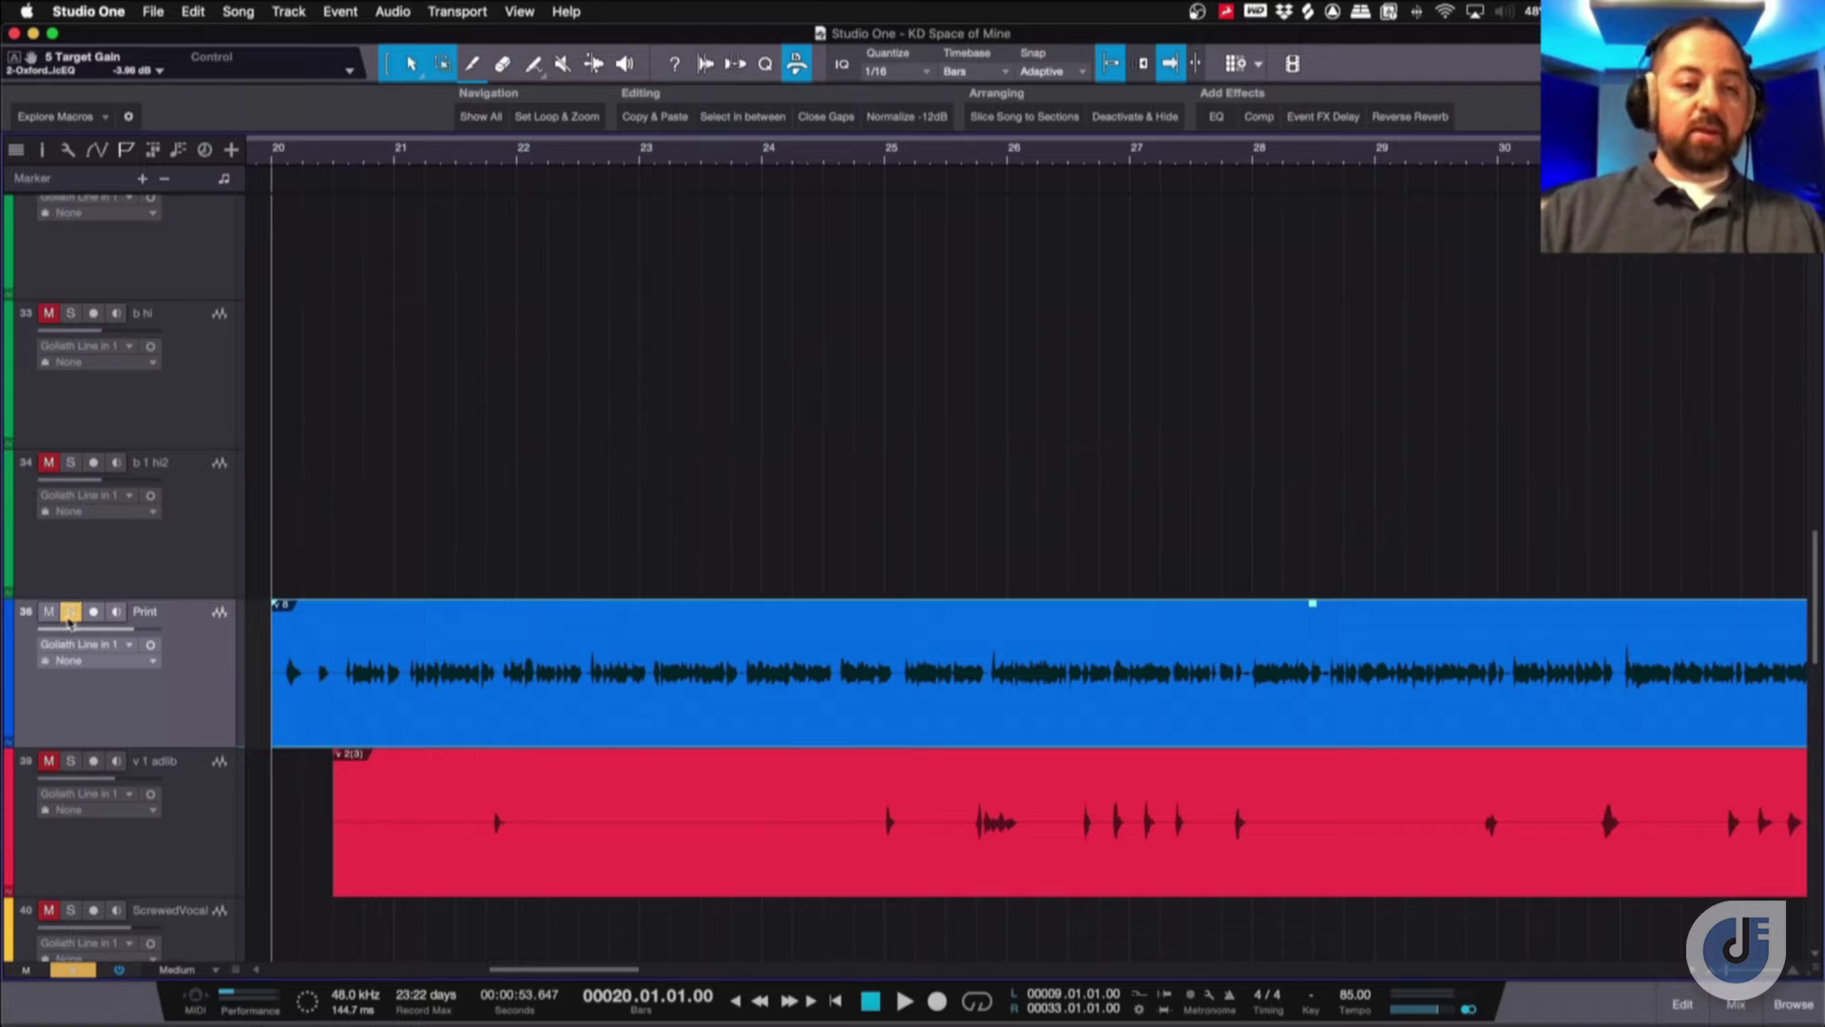
click(69, 614)
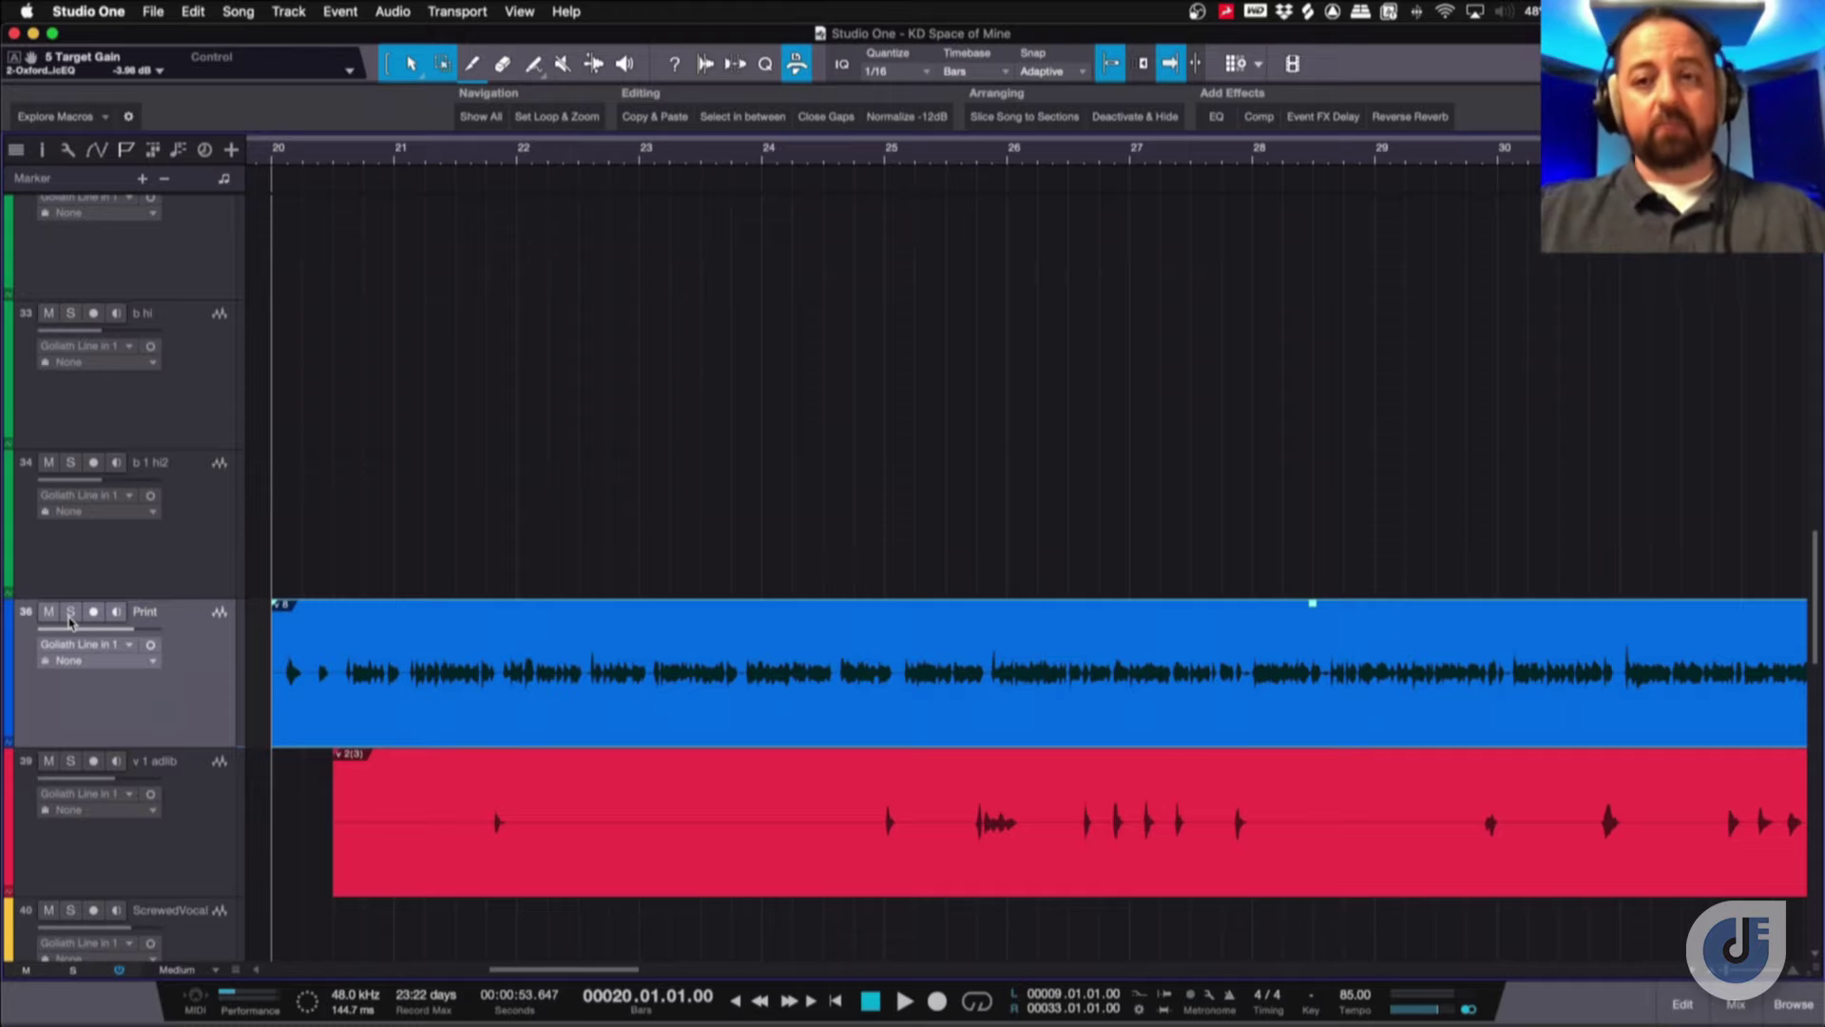
key(F3)
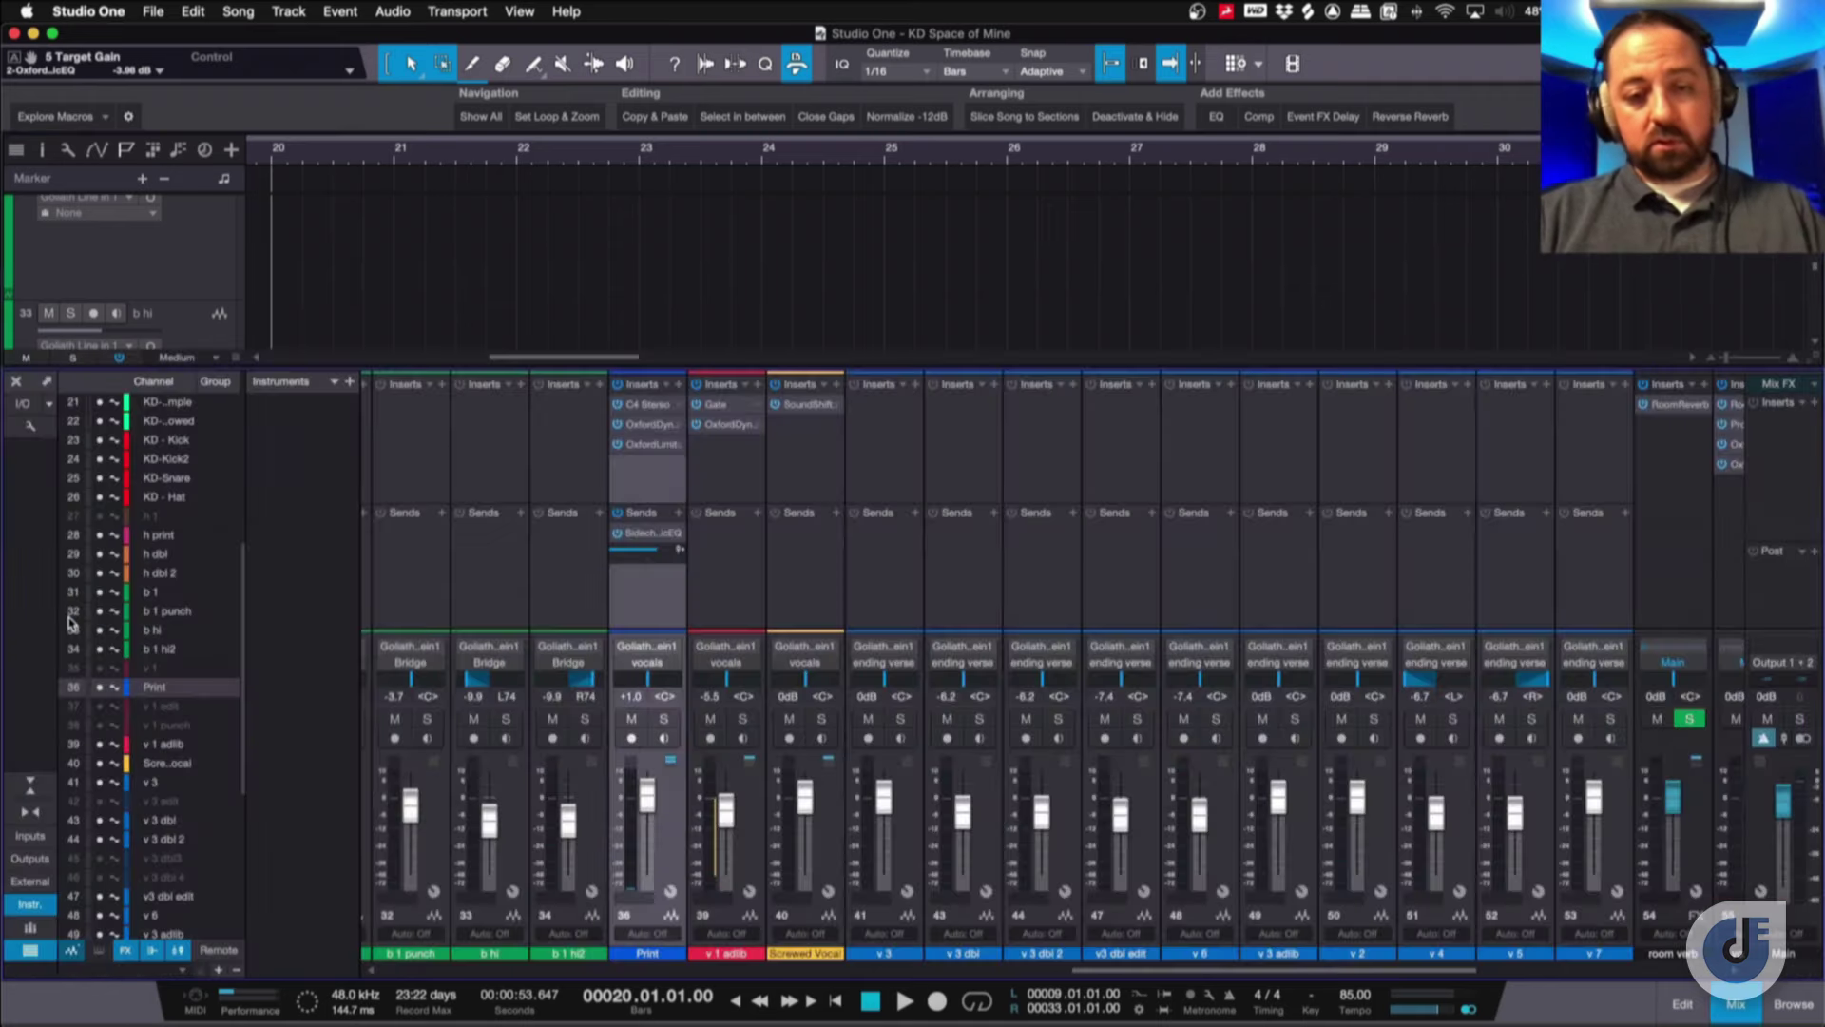
click(617, 385)
key(space)
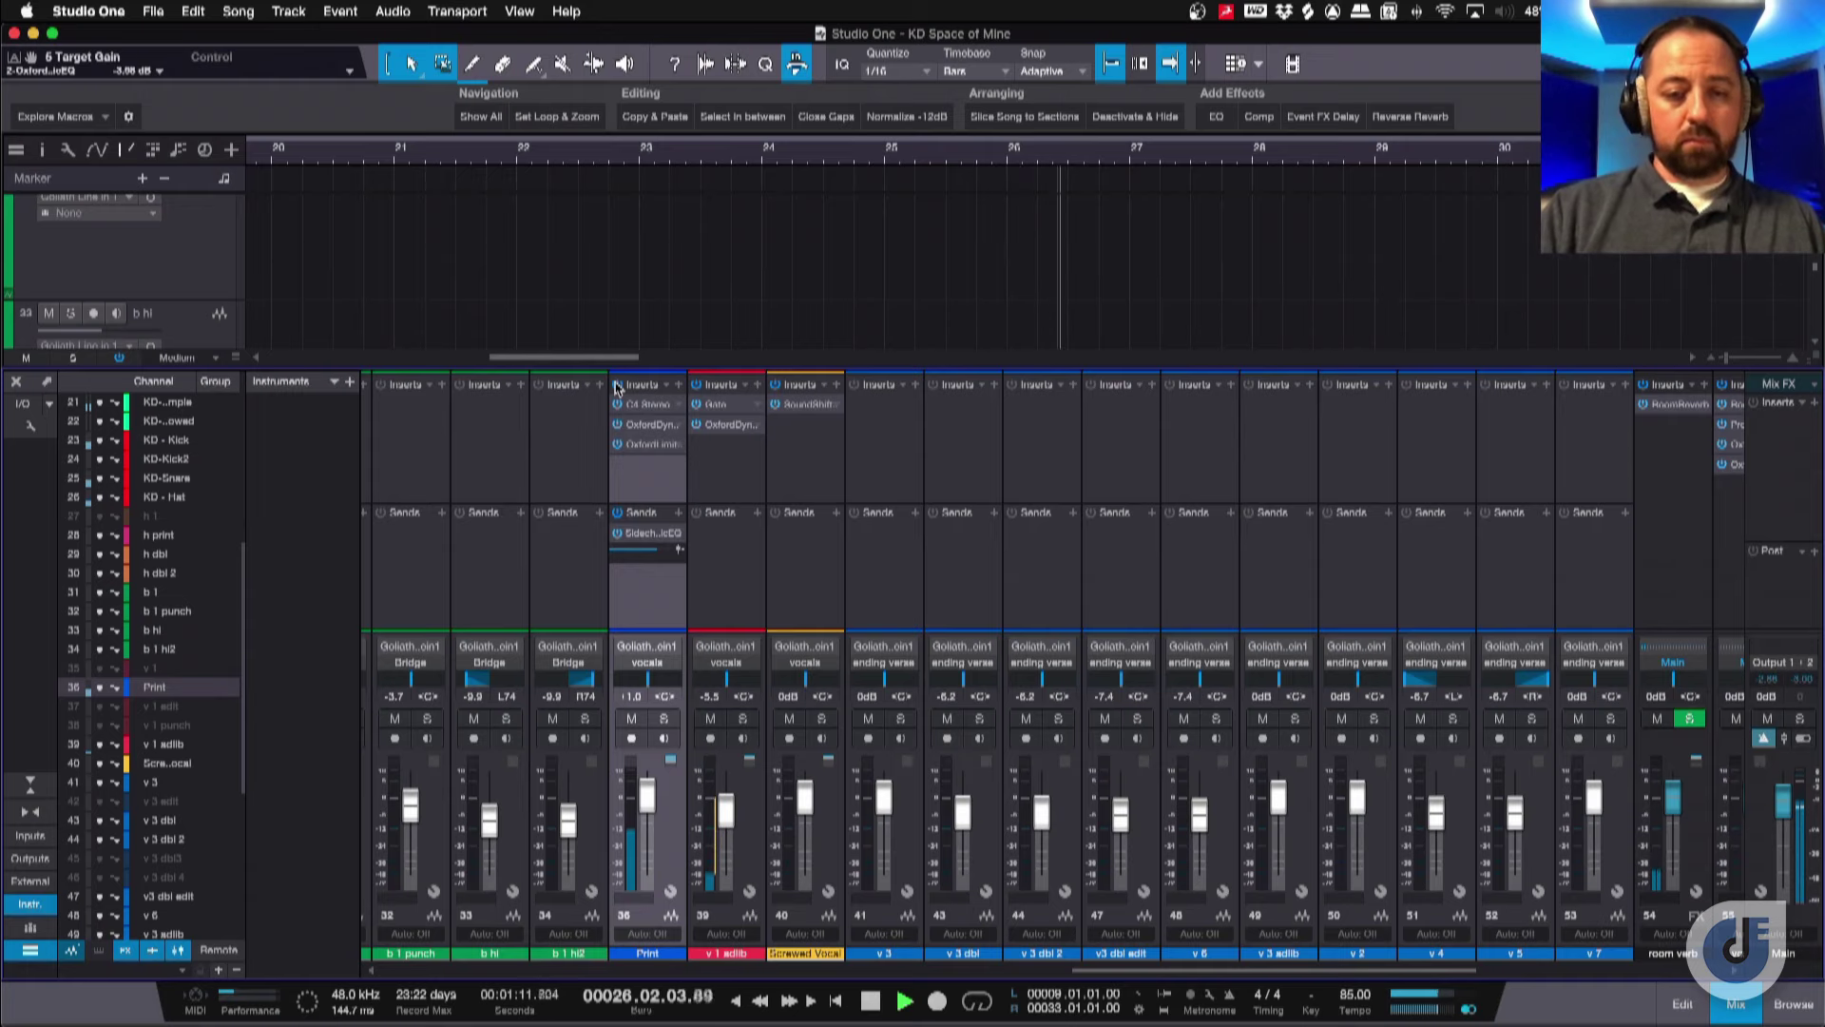
click(617, 384)
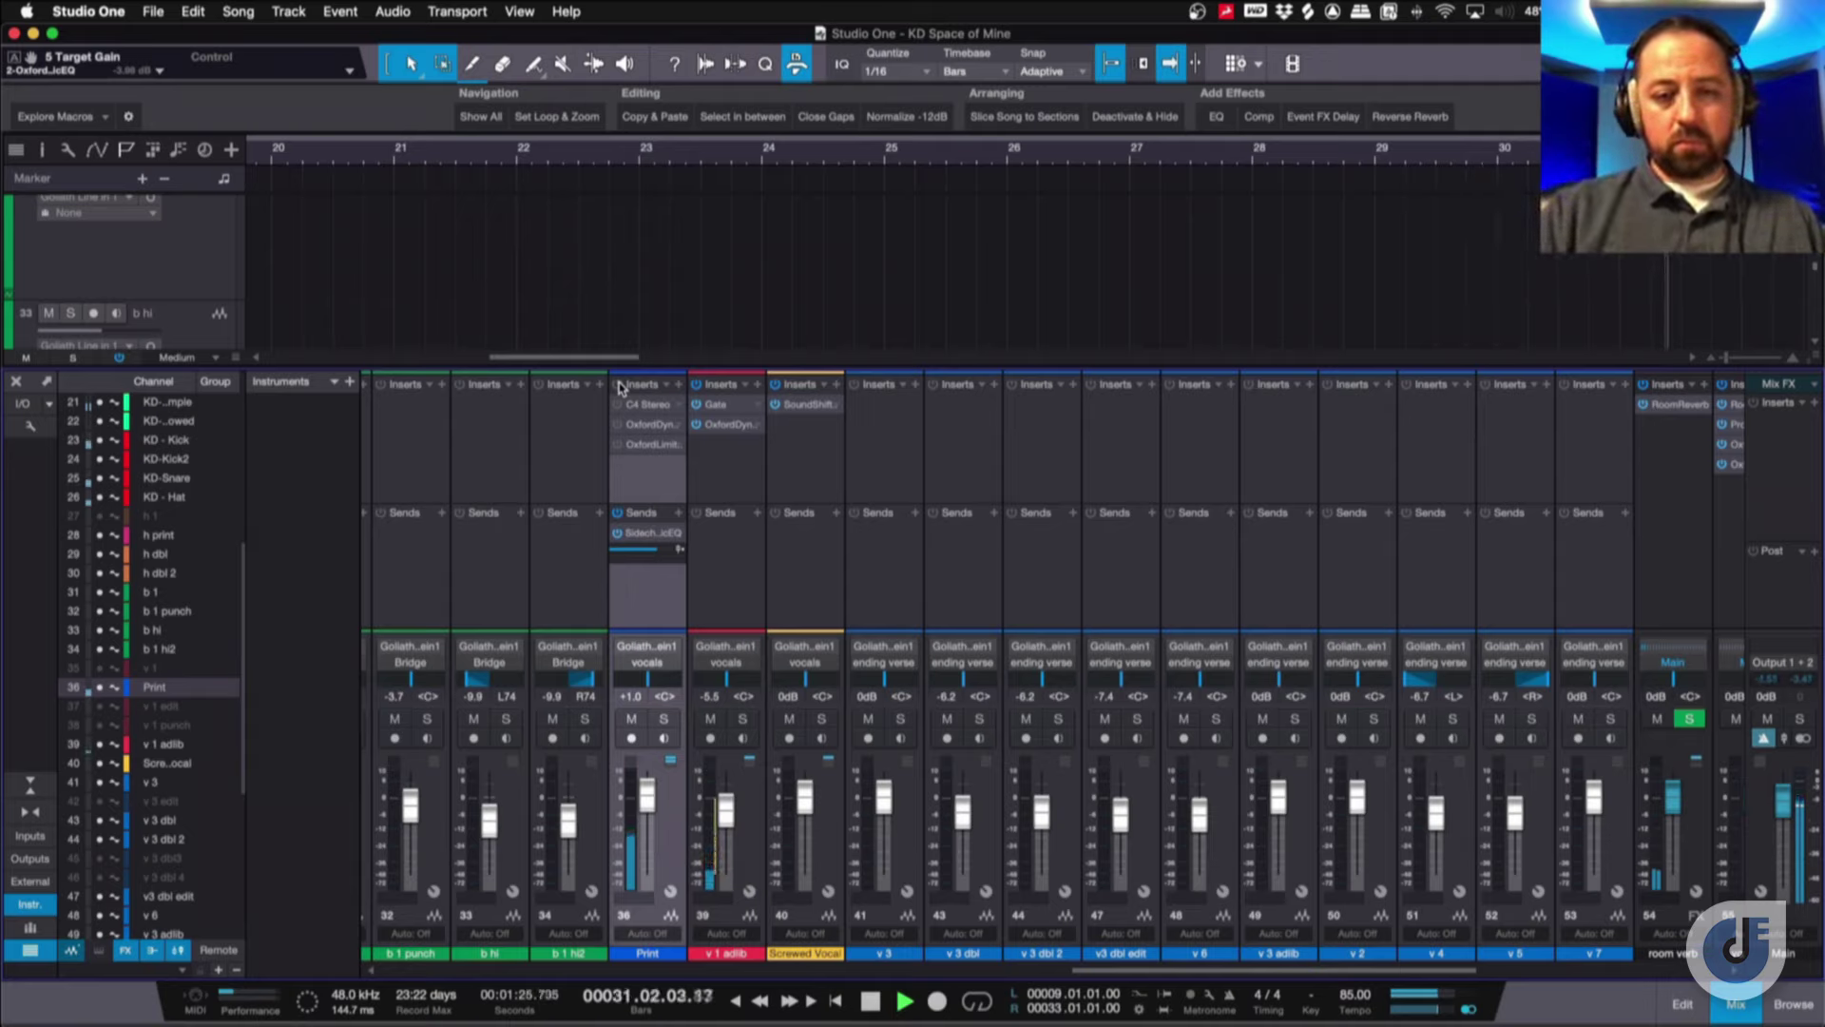
key(space)
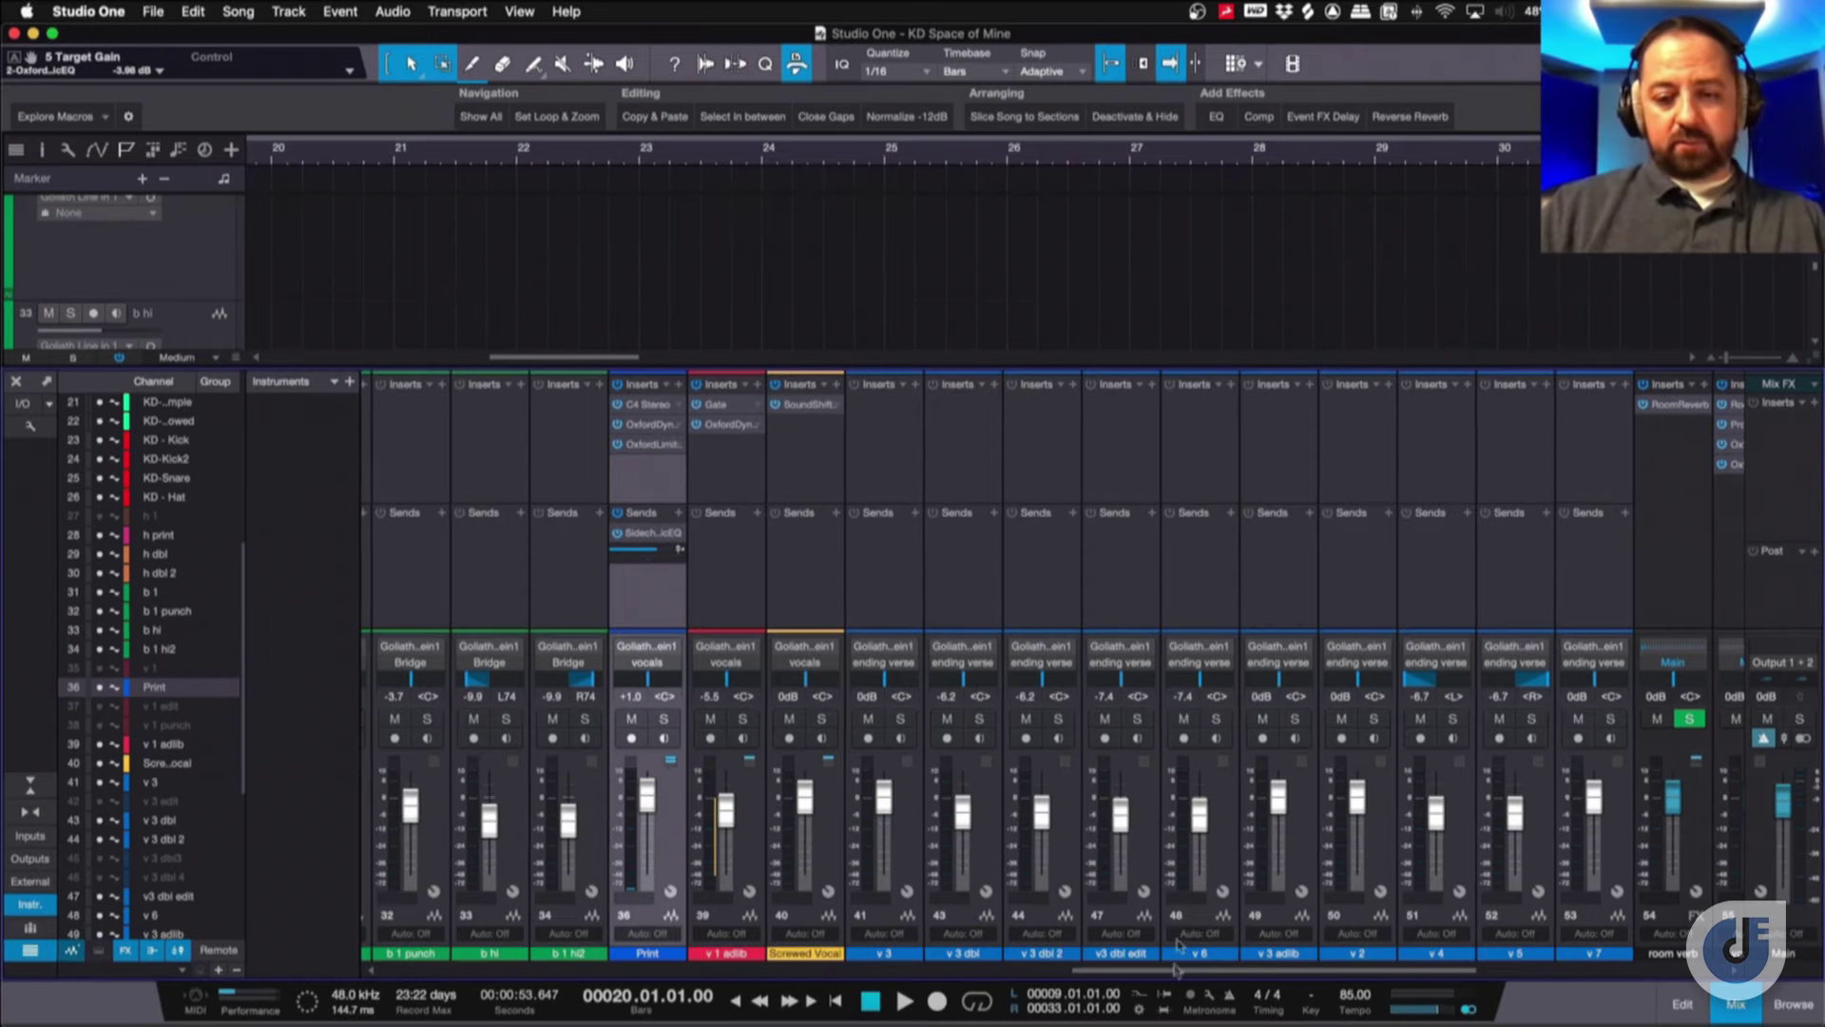
click(759, 821)
Solo v 1 adlib and move its dynamic EQ band 1 down to 840 Hz.
click(743, 719)
key(space)
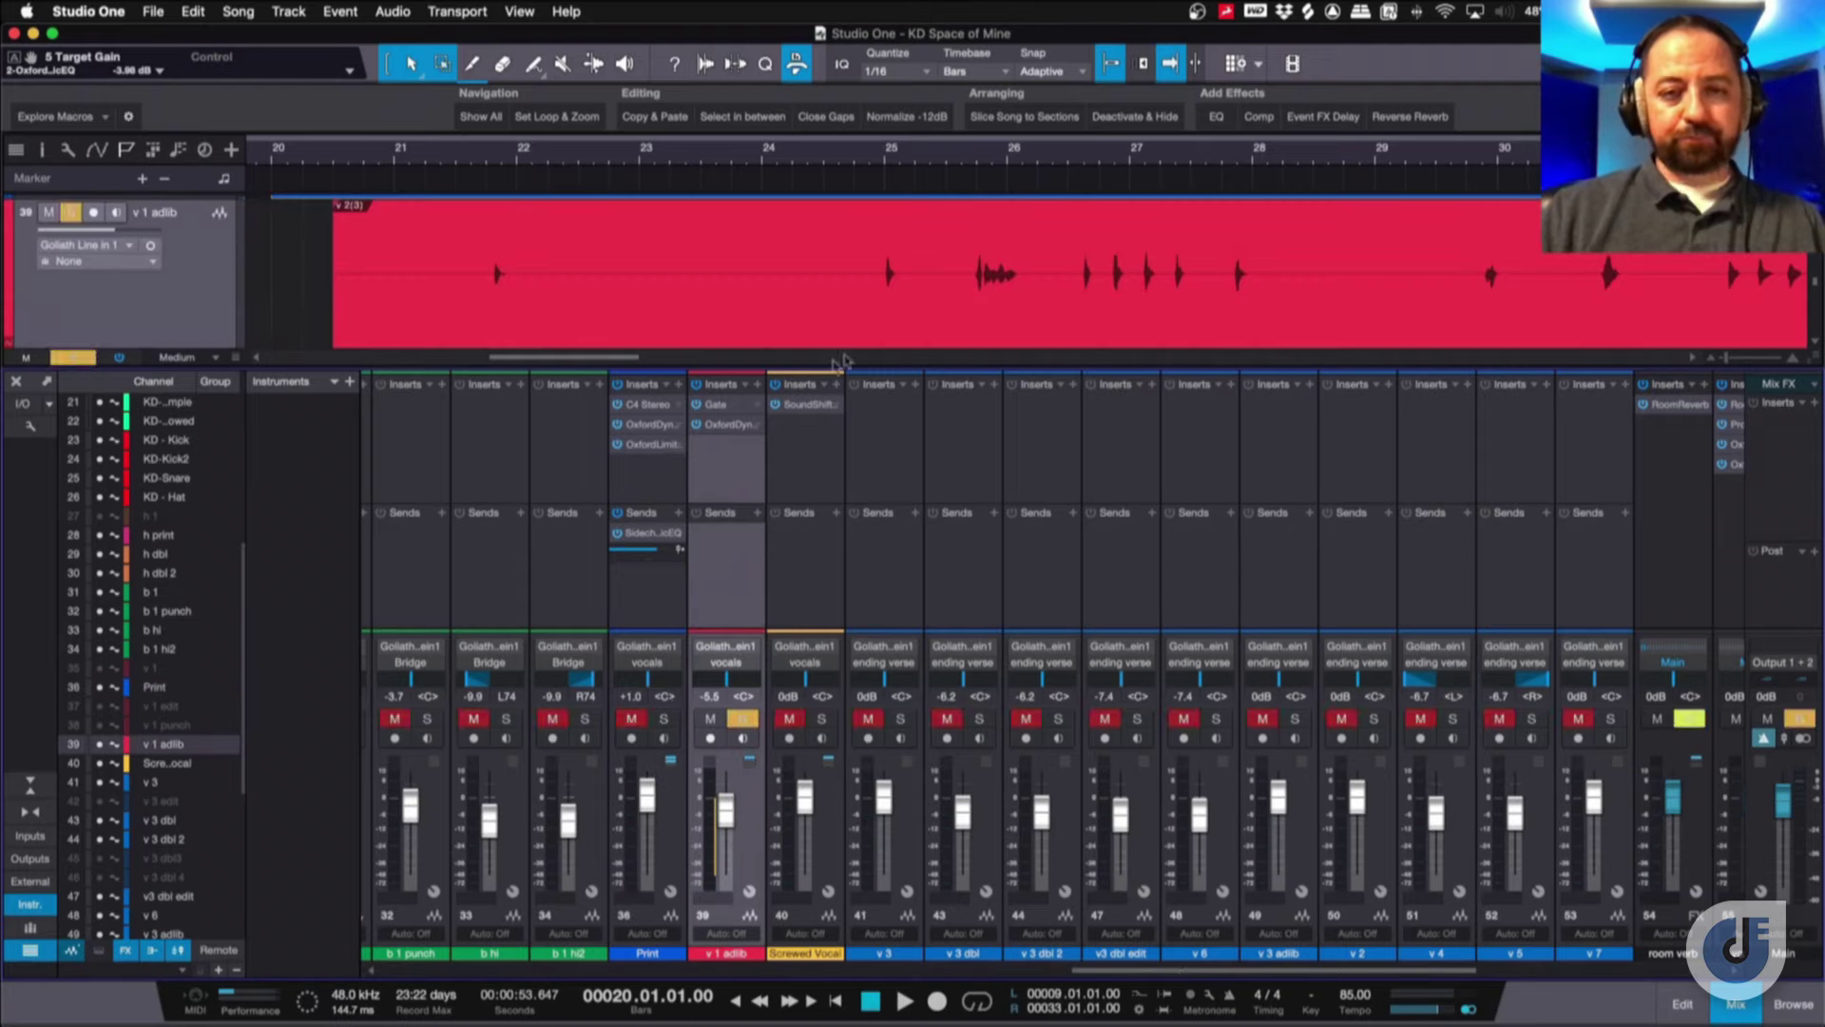
click(726, 425)
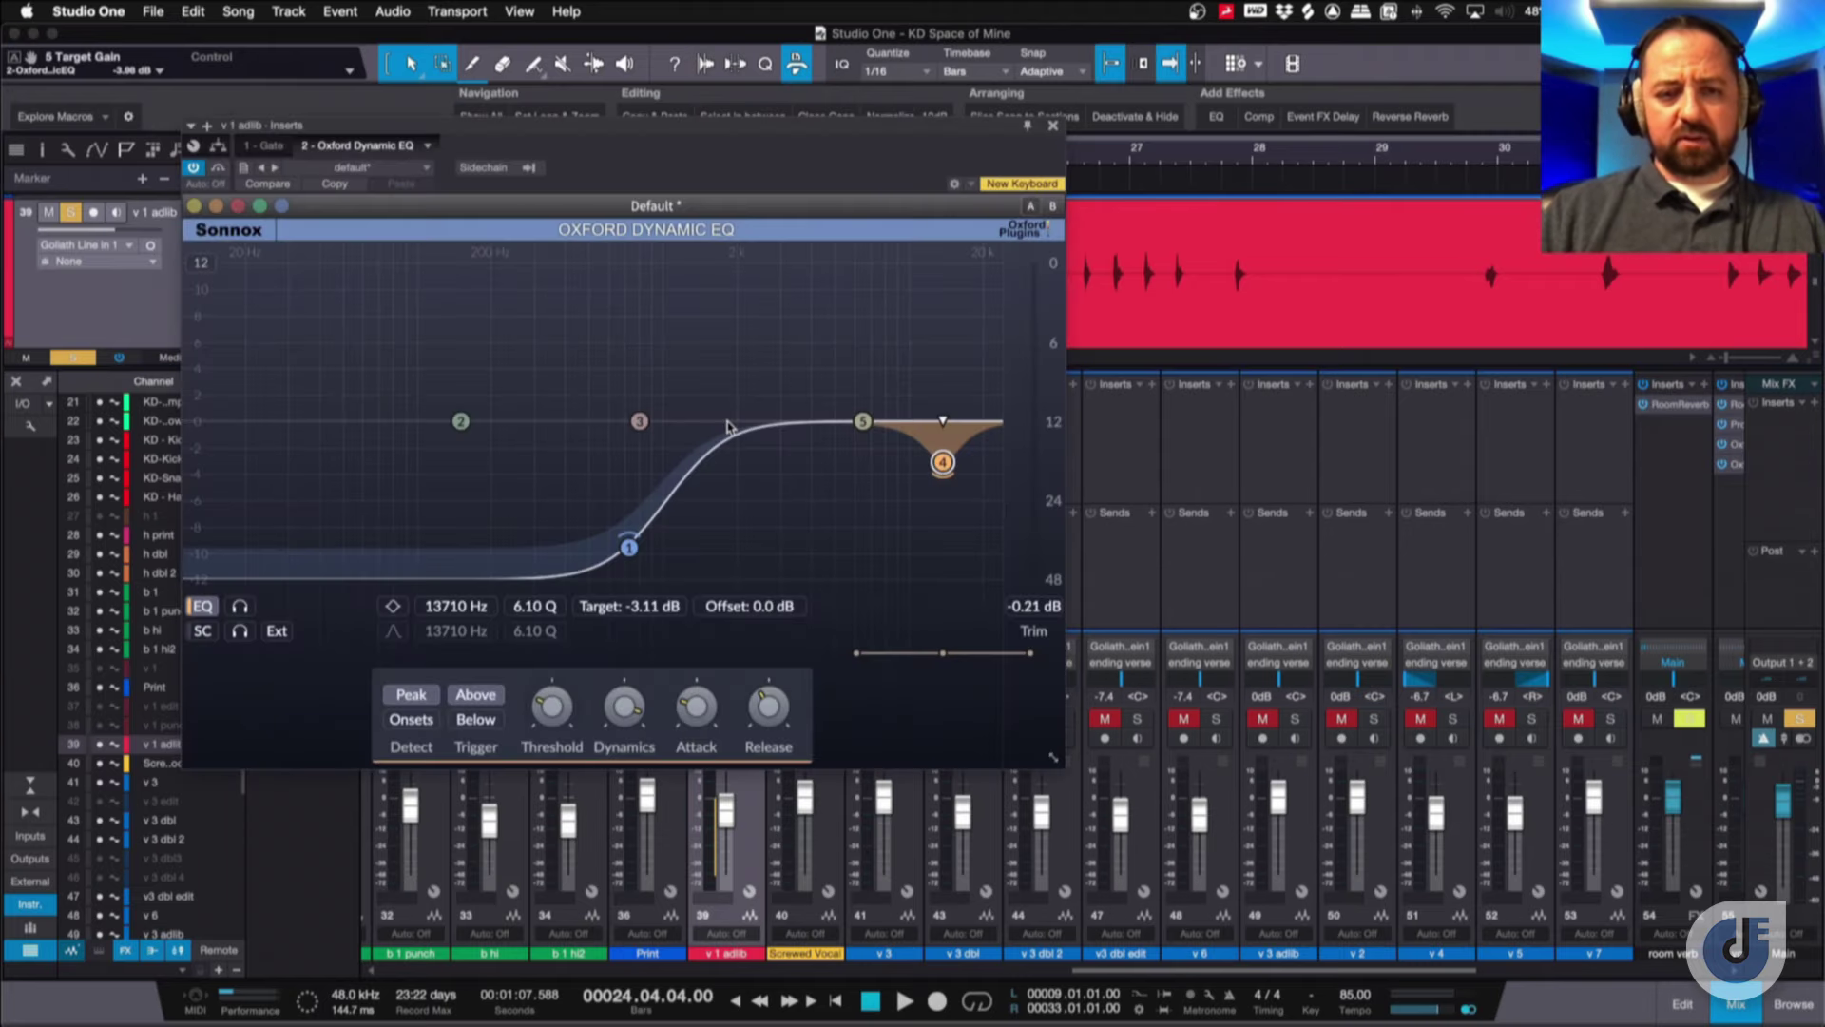
click(629, 546)
drag(629, 546, 643, 547)
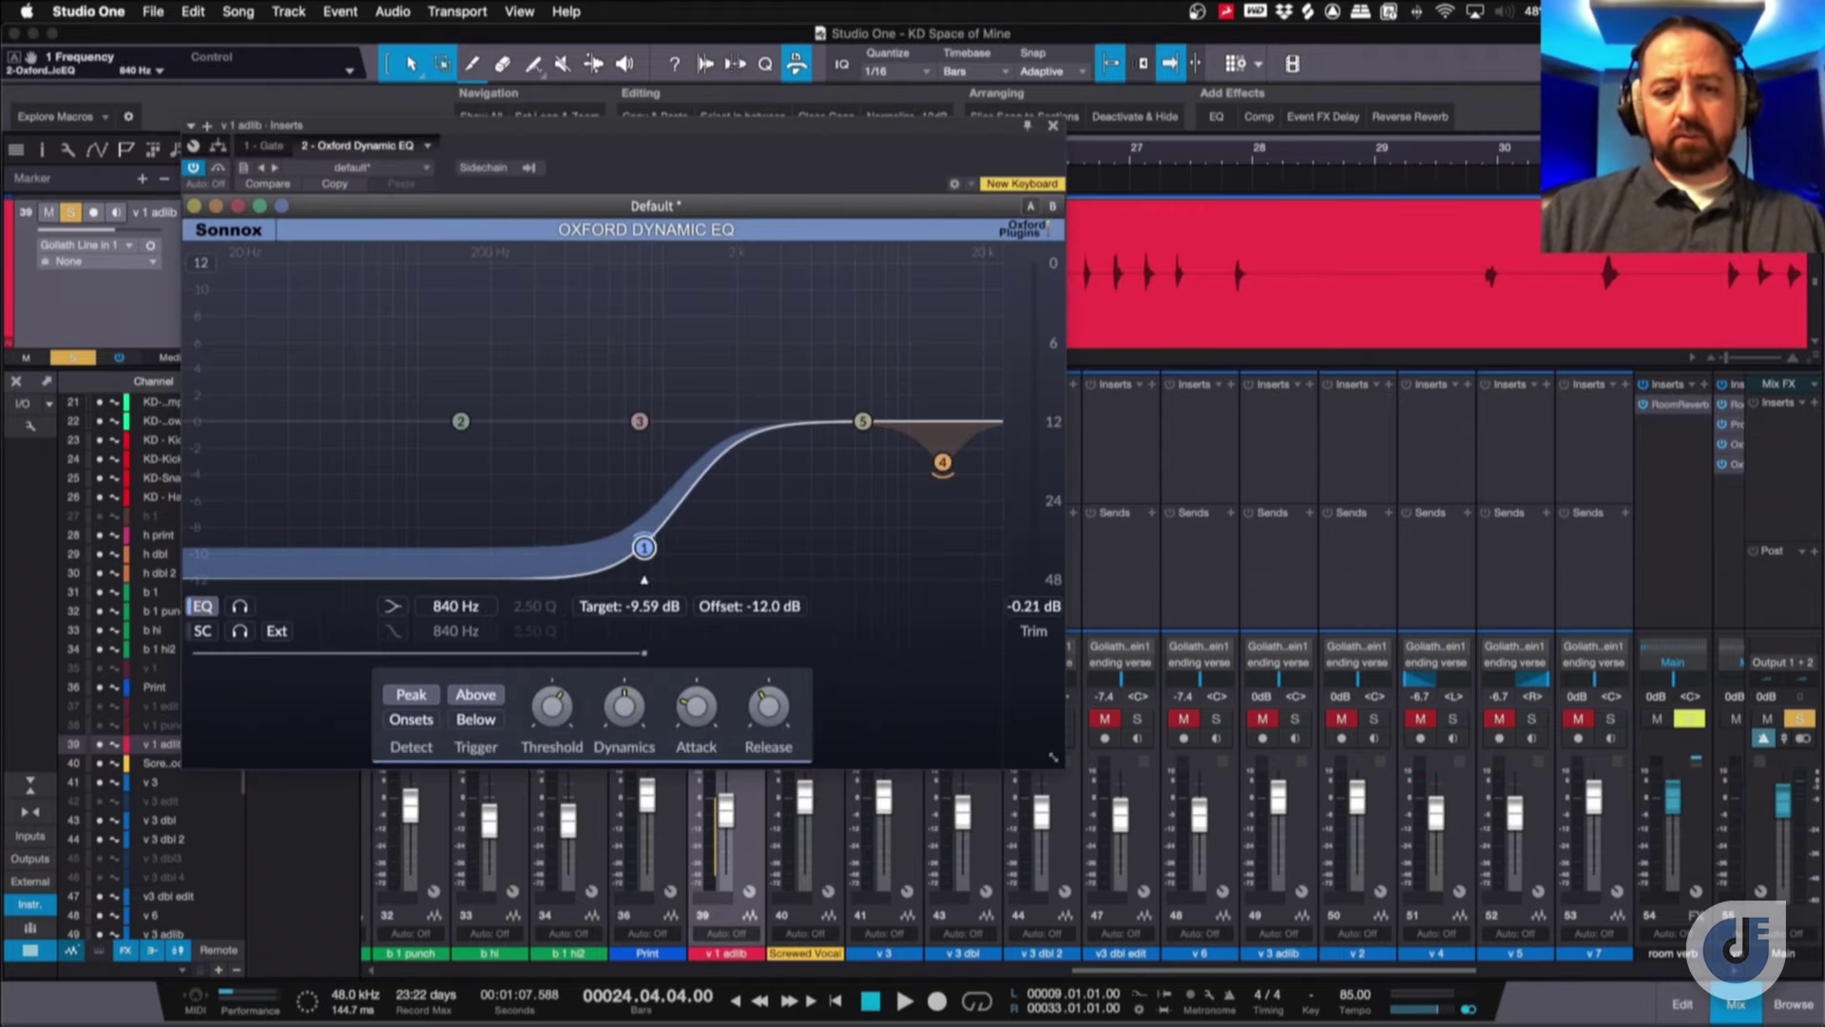
click(1052, 127)
key(space)
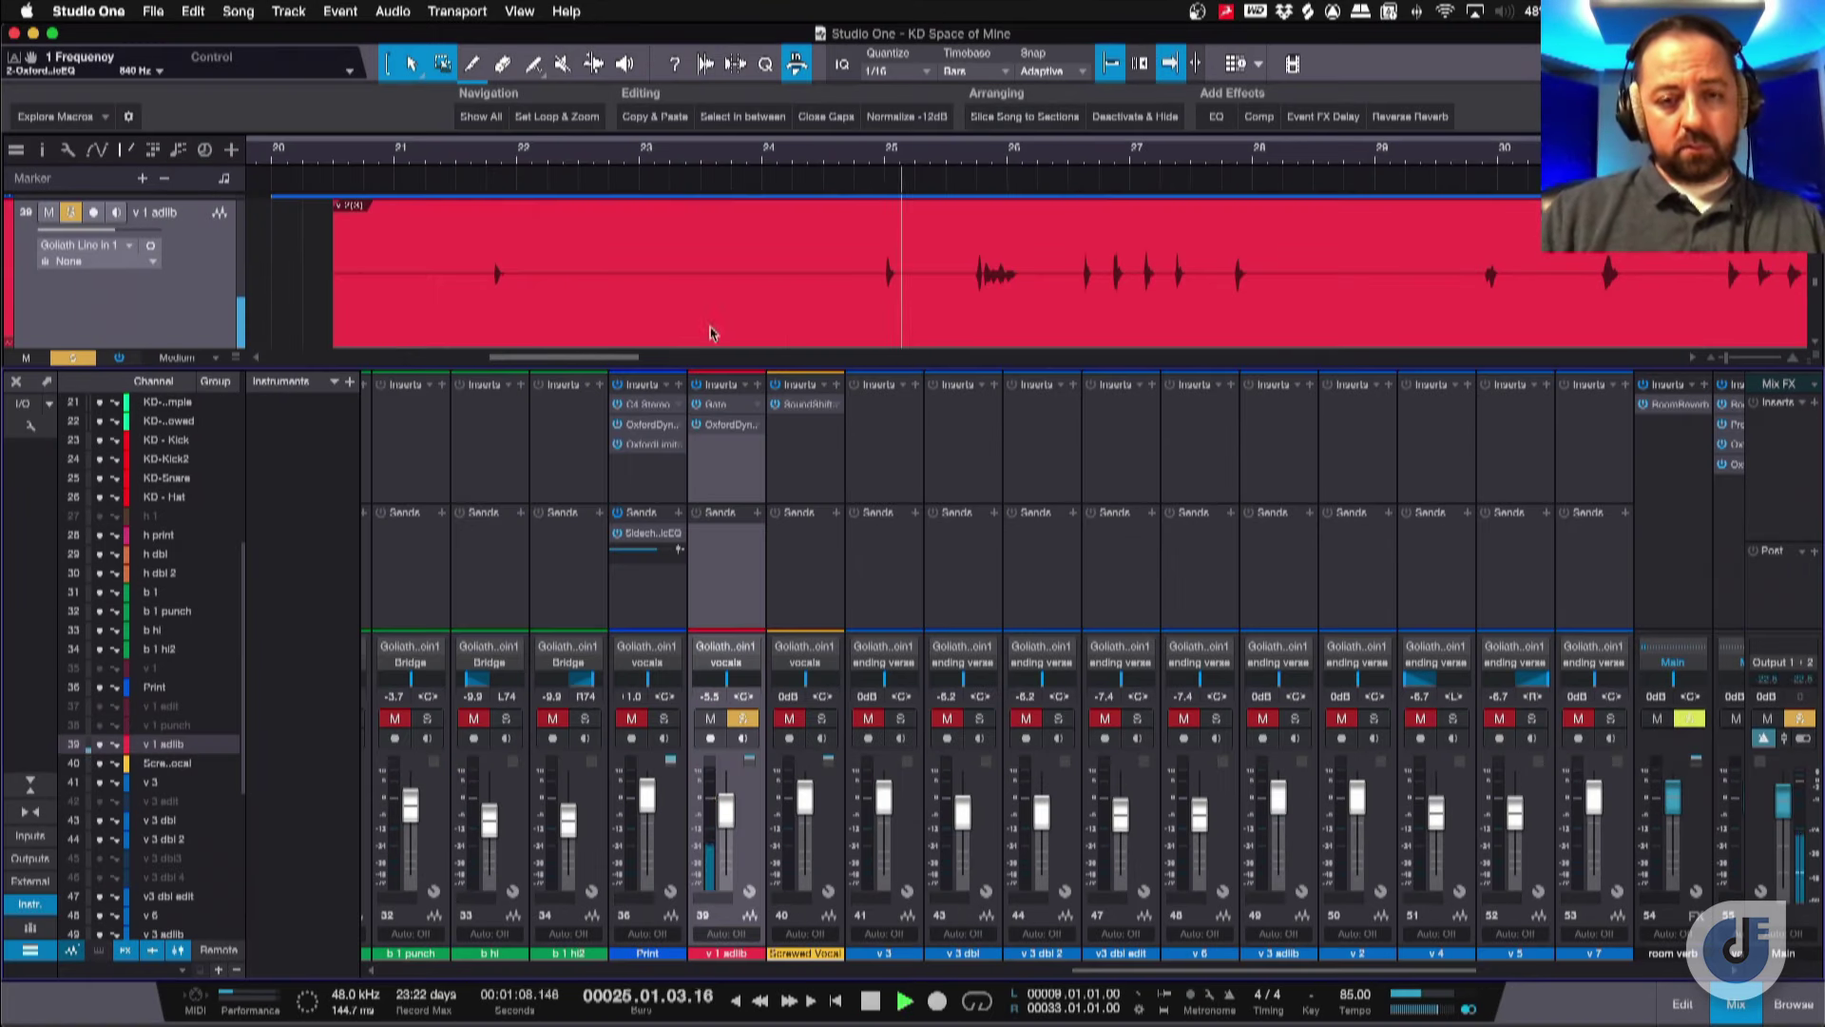
Reset the v 1 adlib volume to 0 dB and recheck its gate and dynamic EQ.
click(709, 697)
text(0)
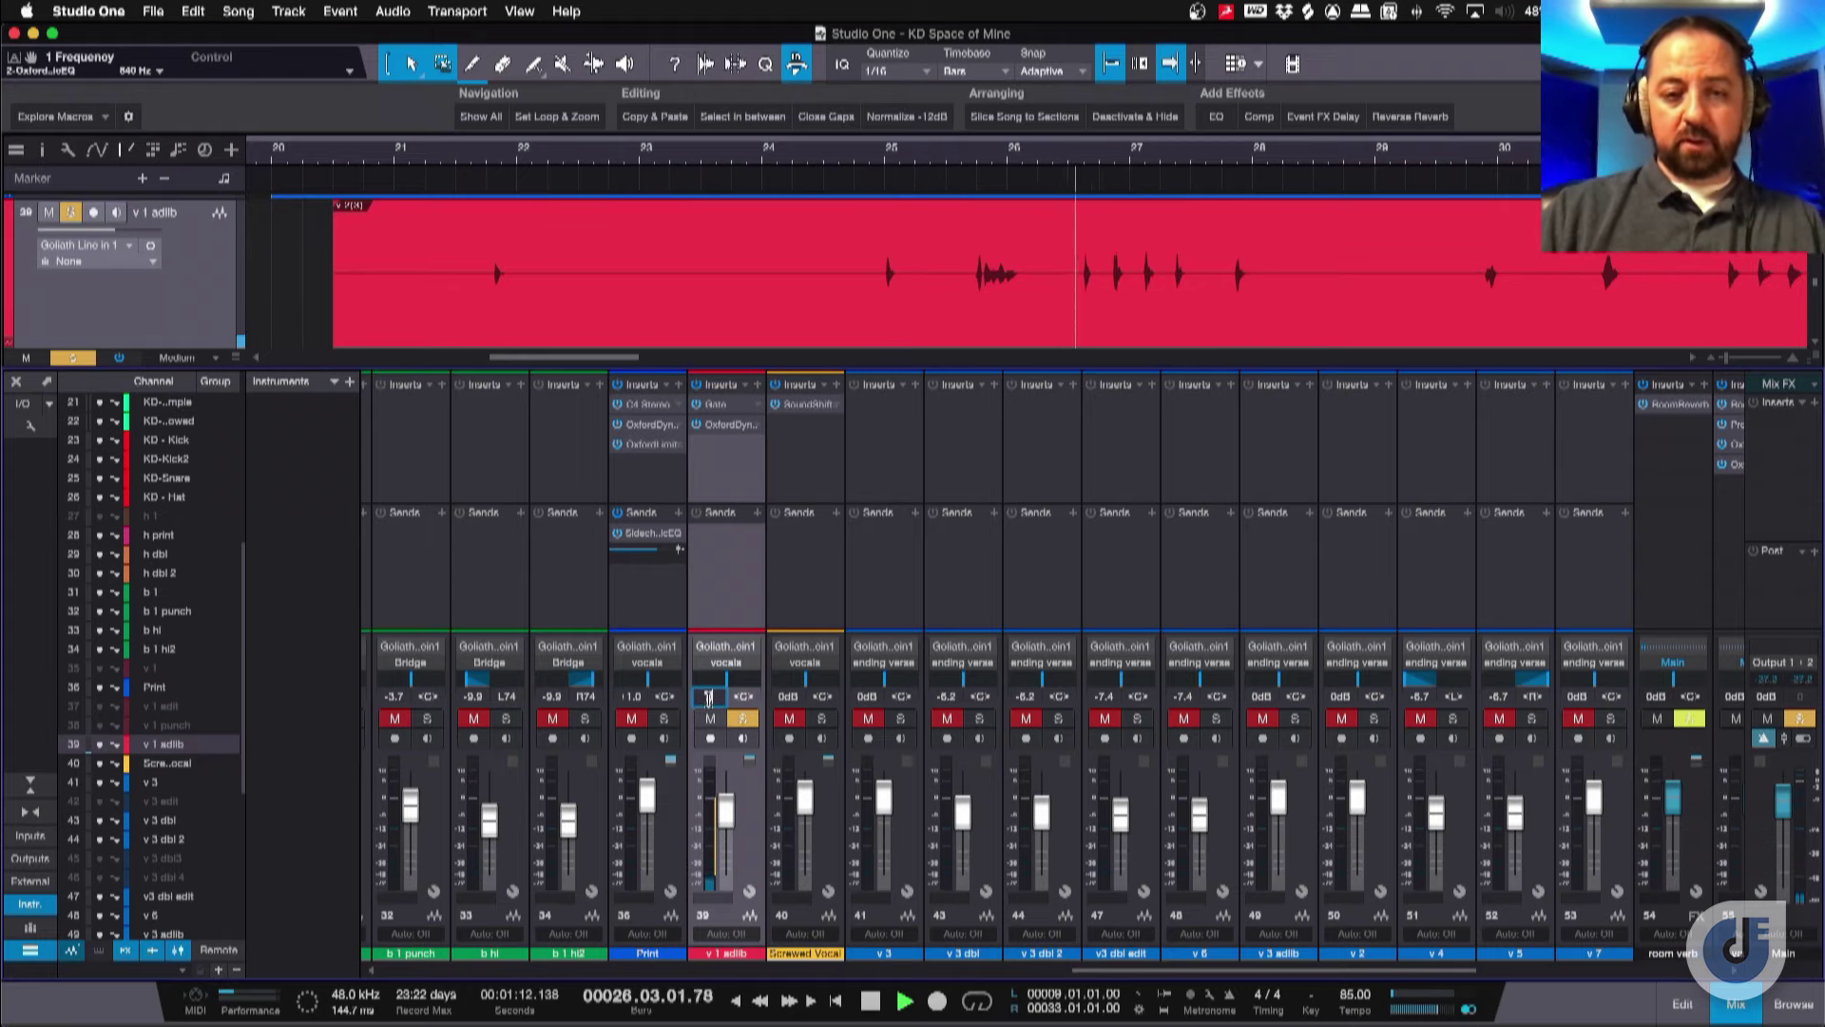
key(Return)
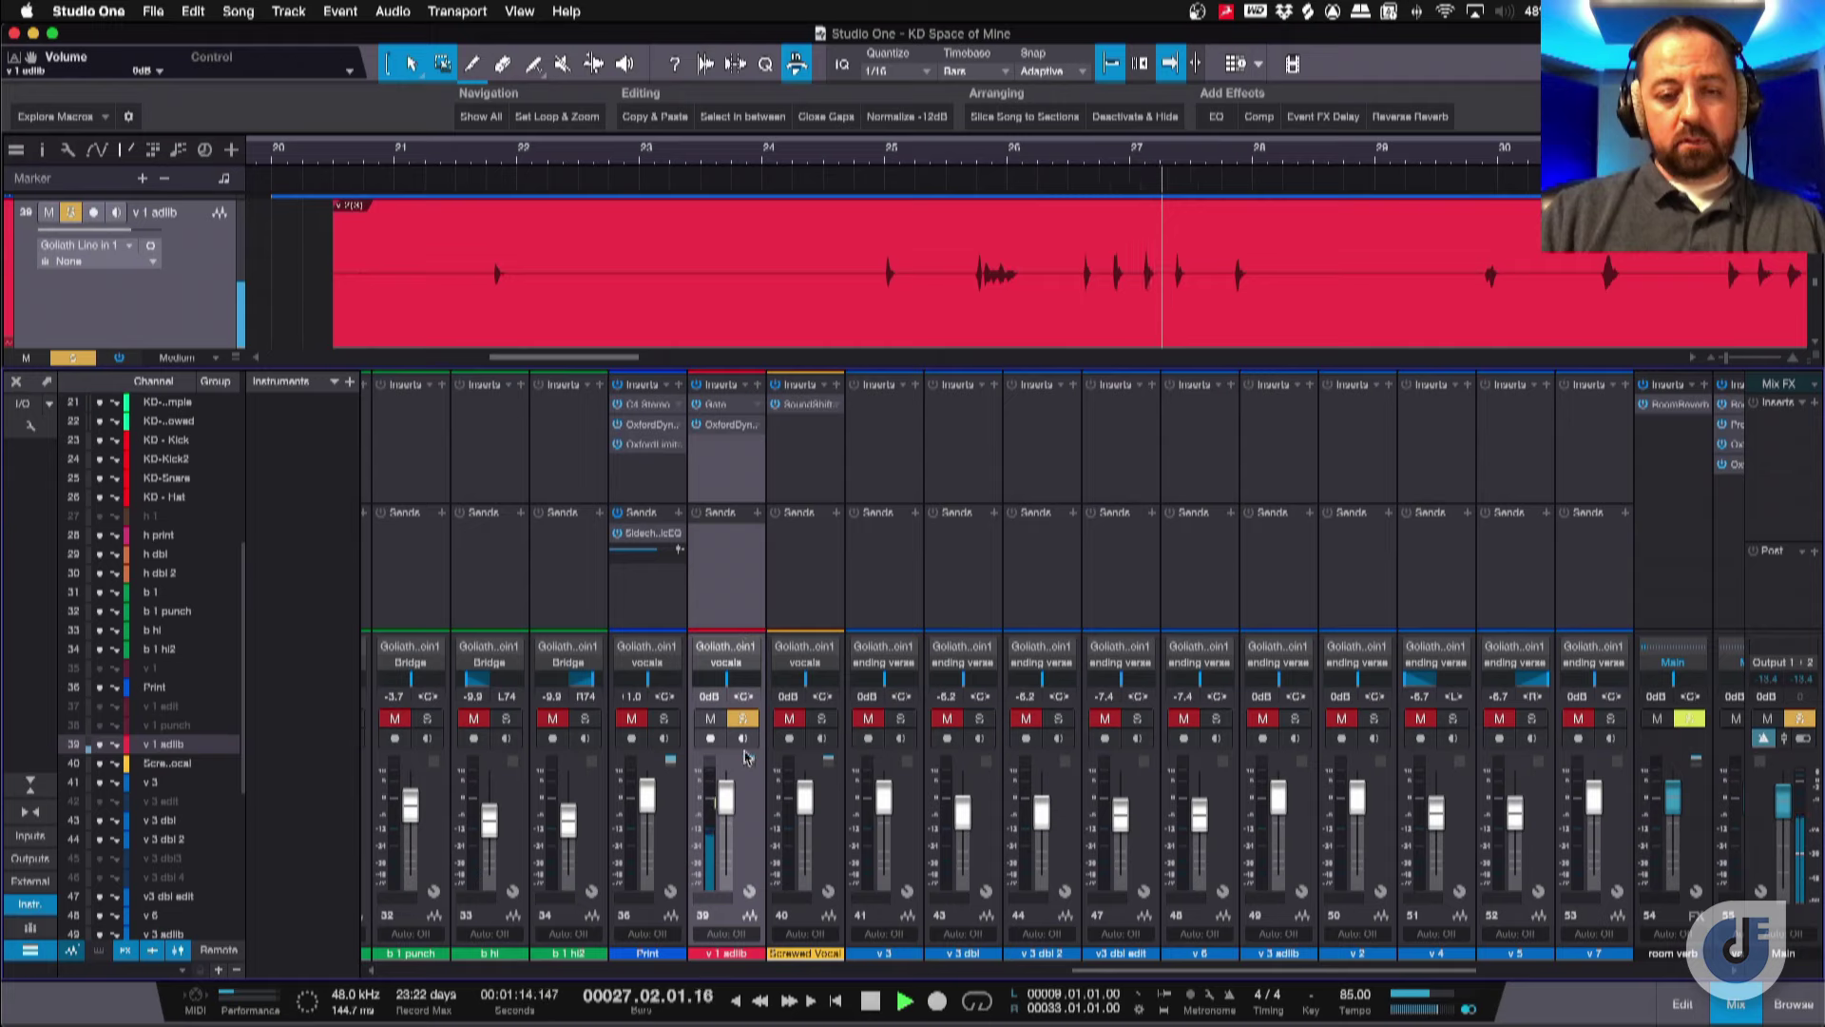
click(716, 406)
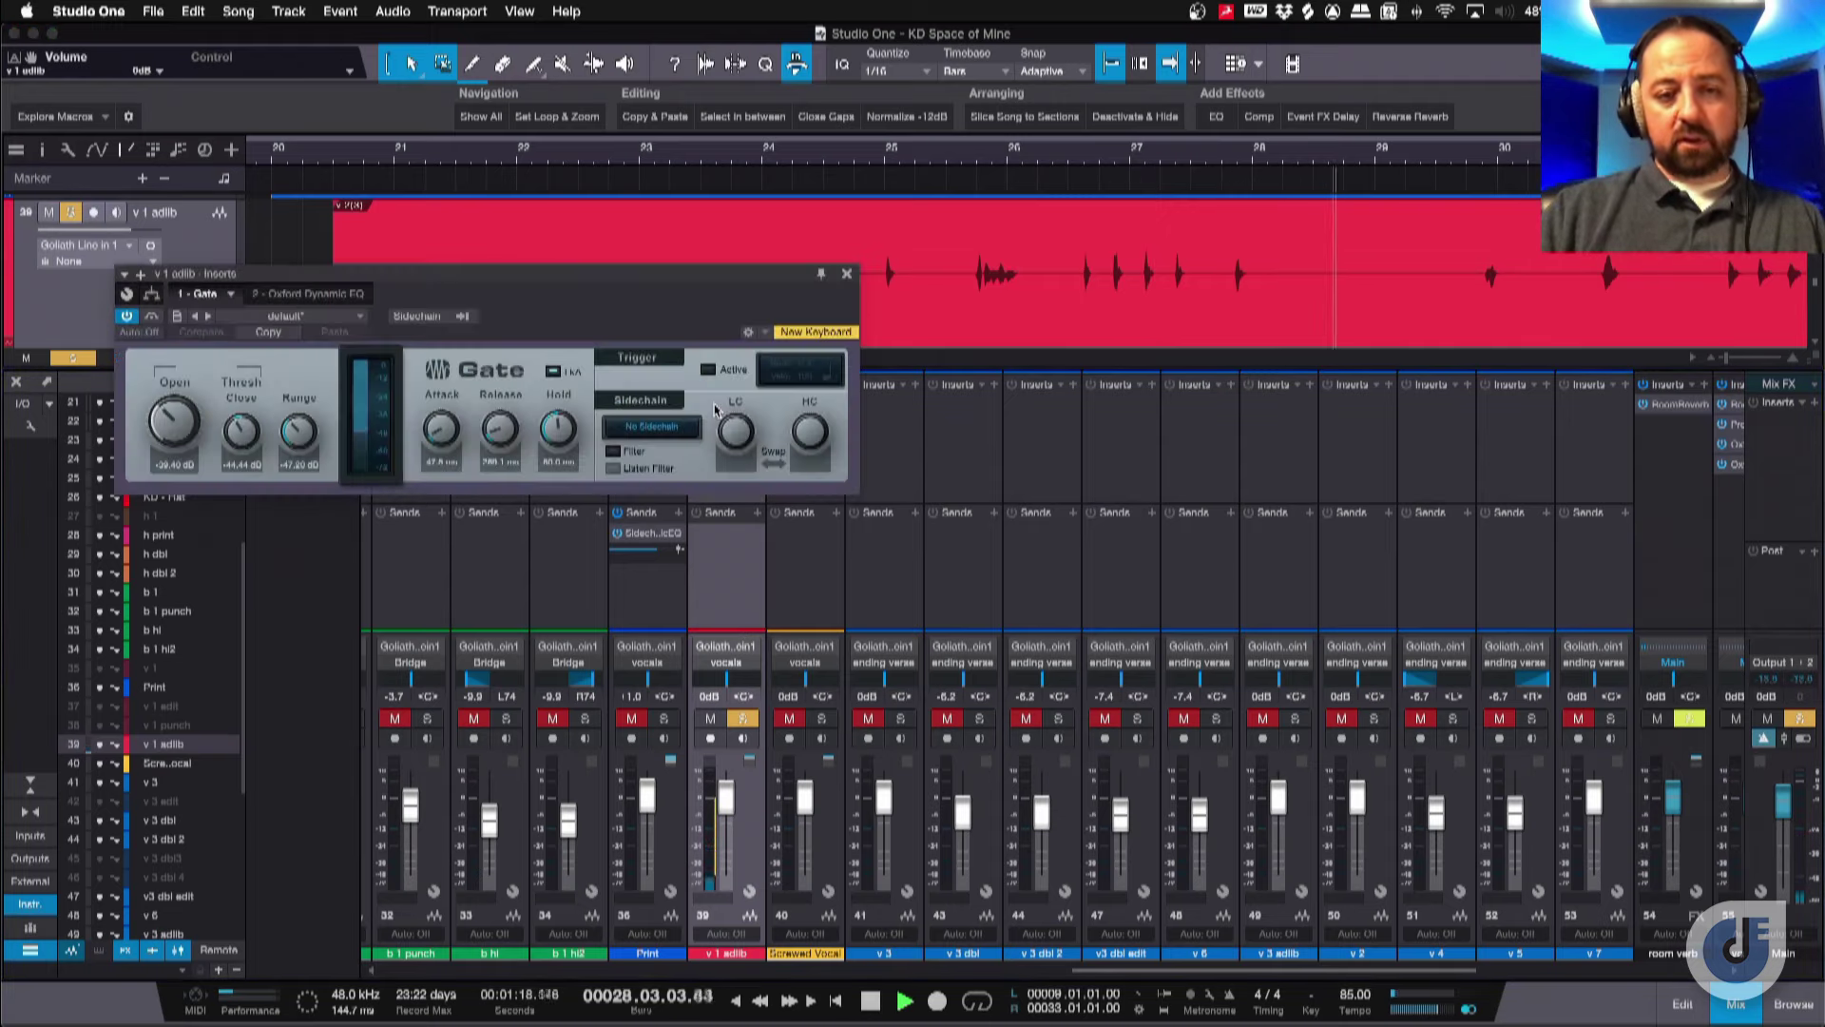
click(847, 273)
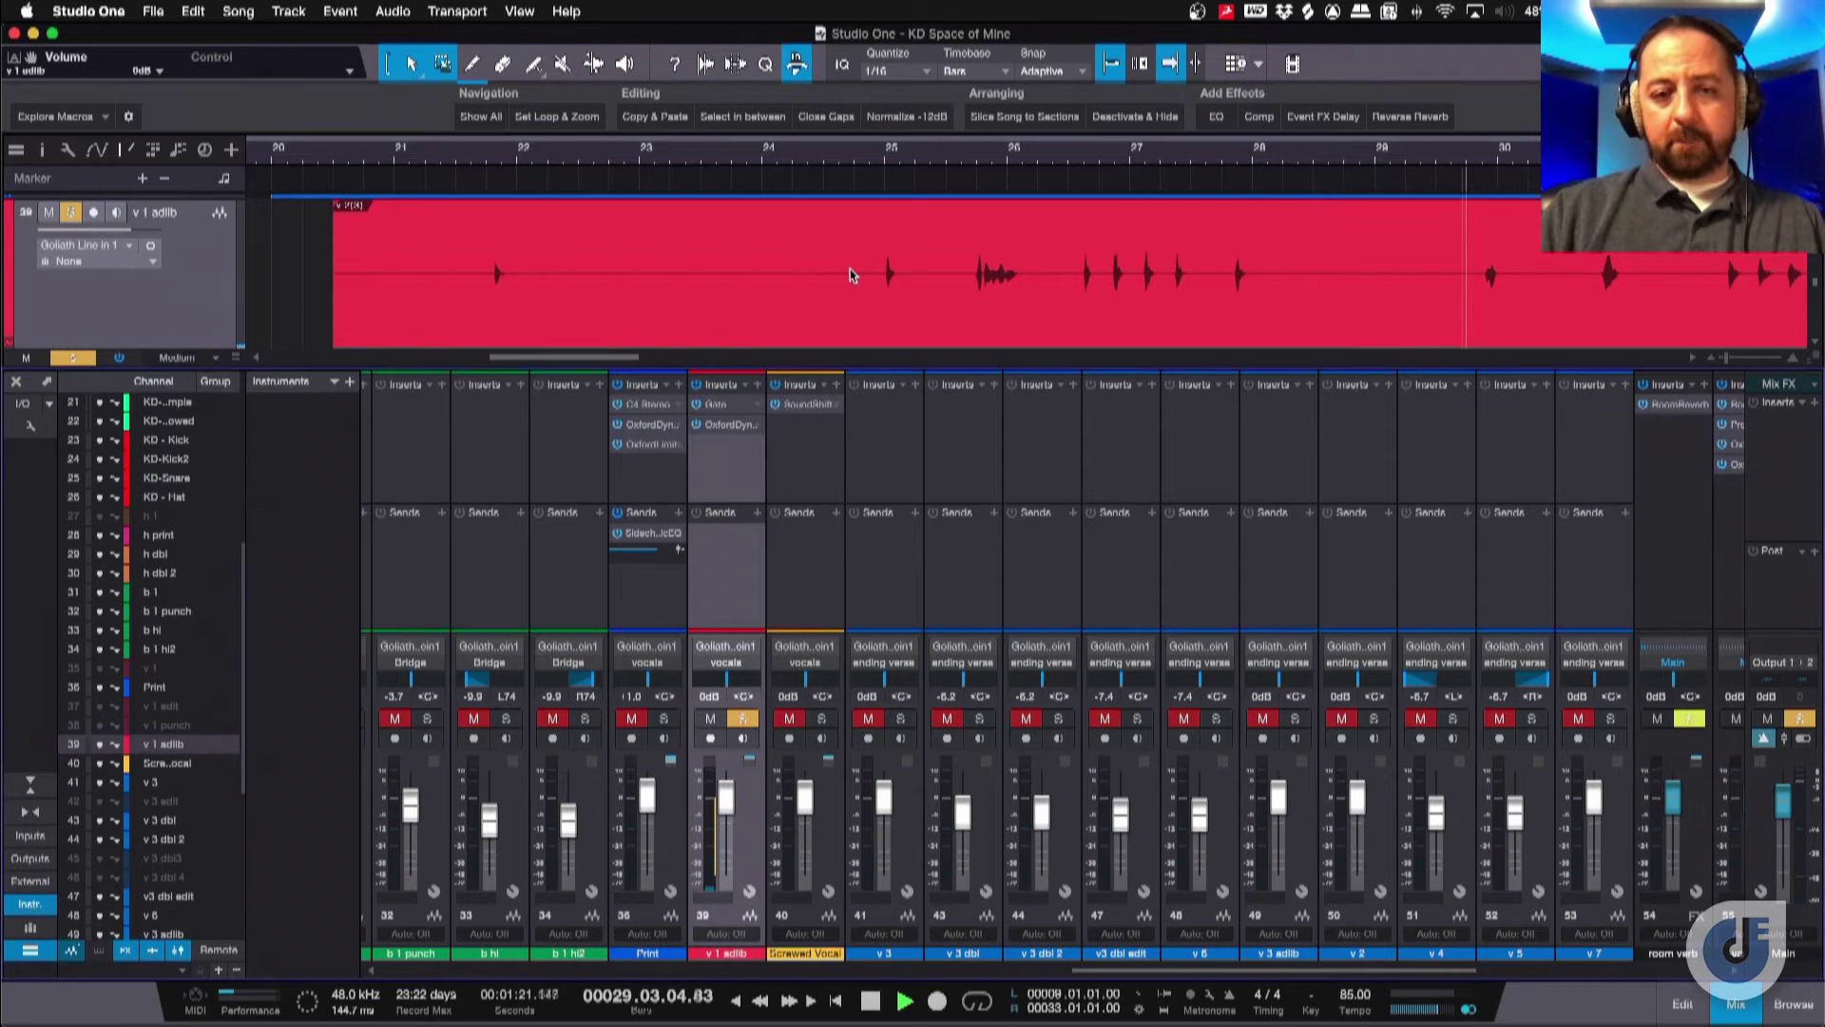
click(729, 425)
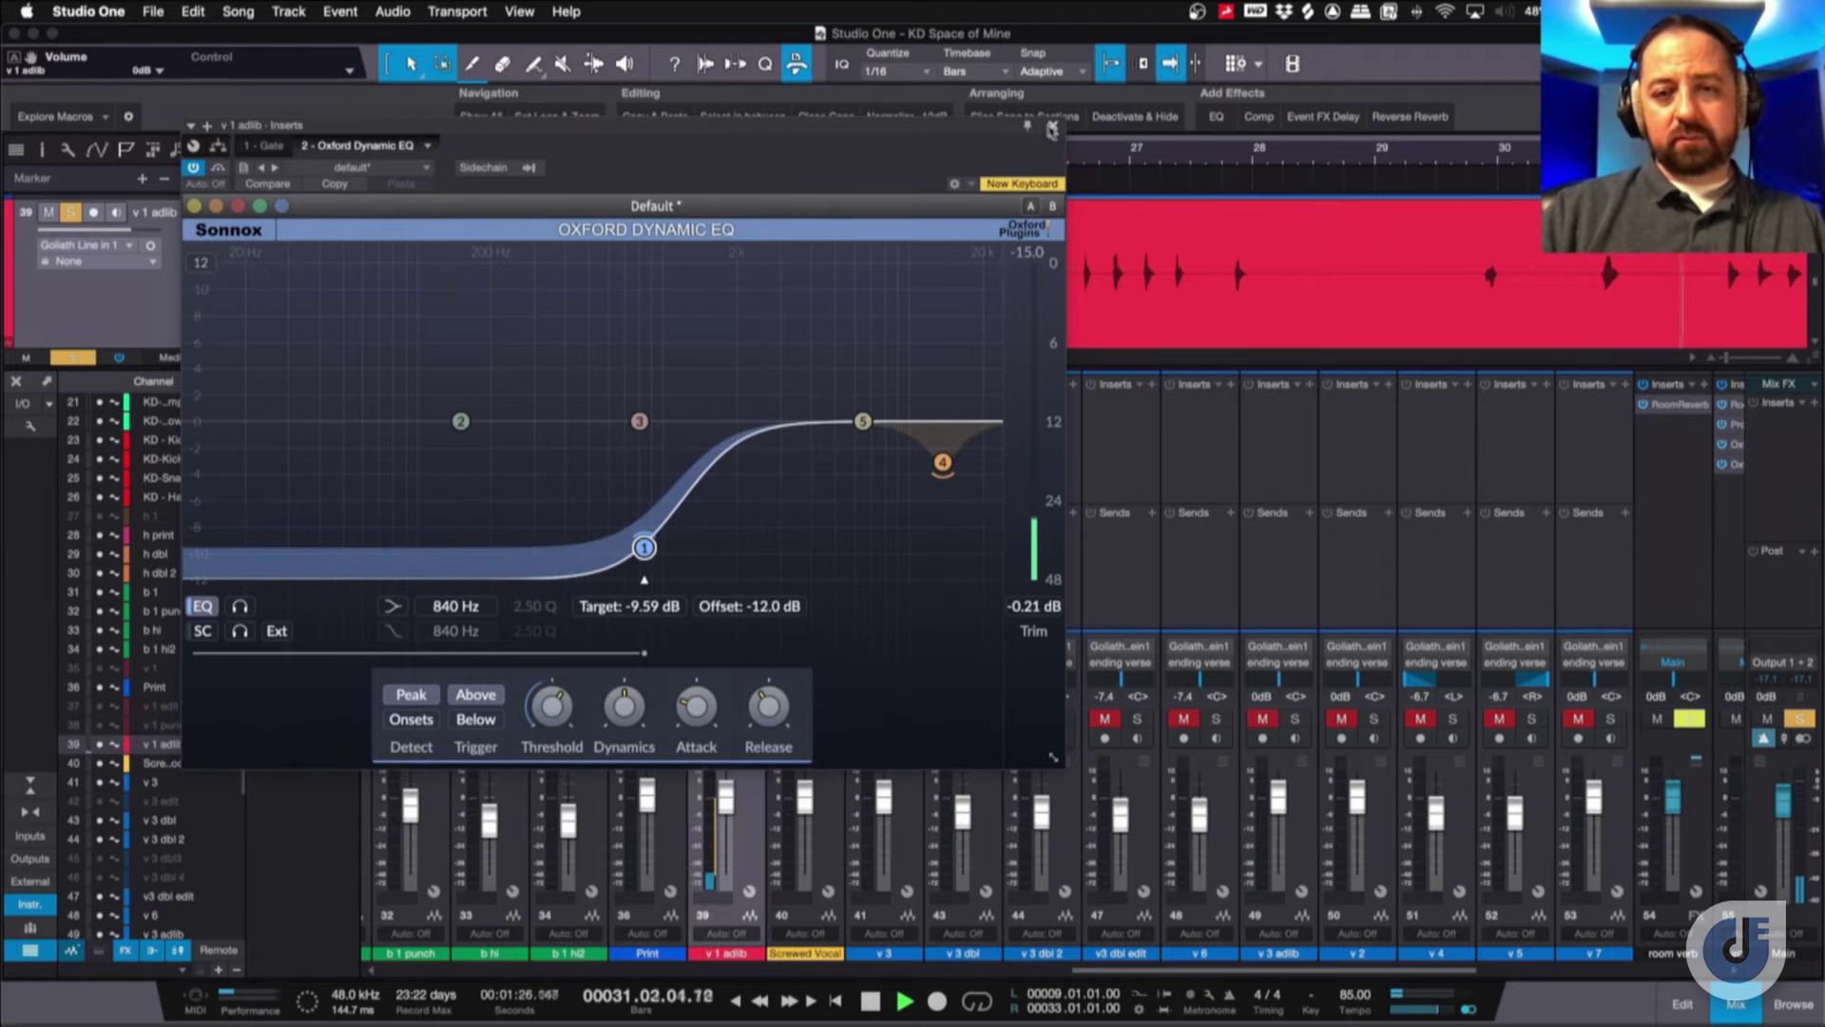
click(1053, 131)
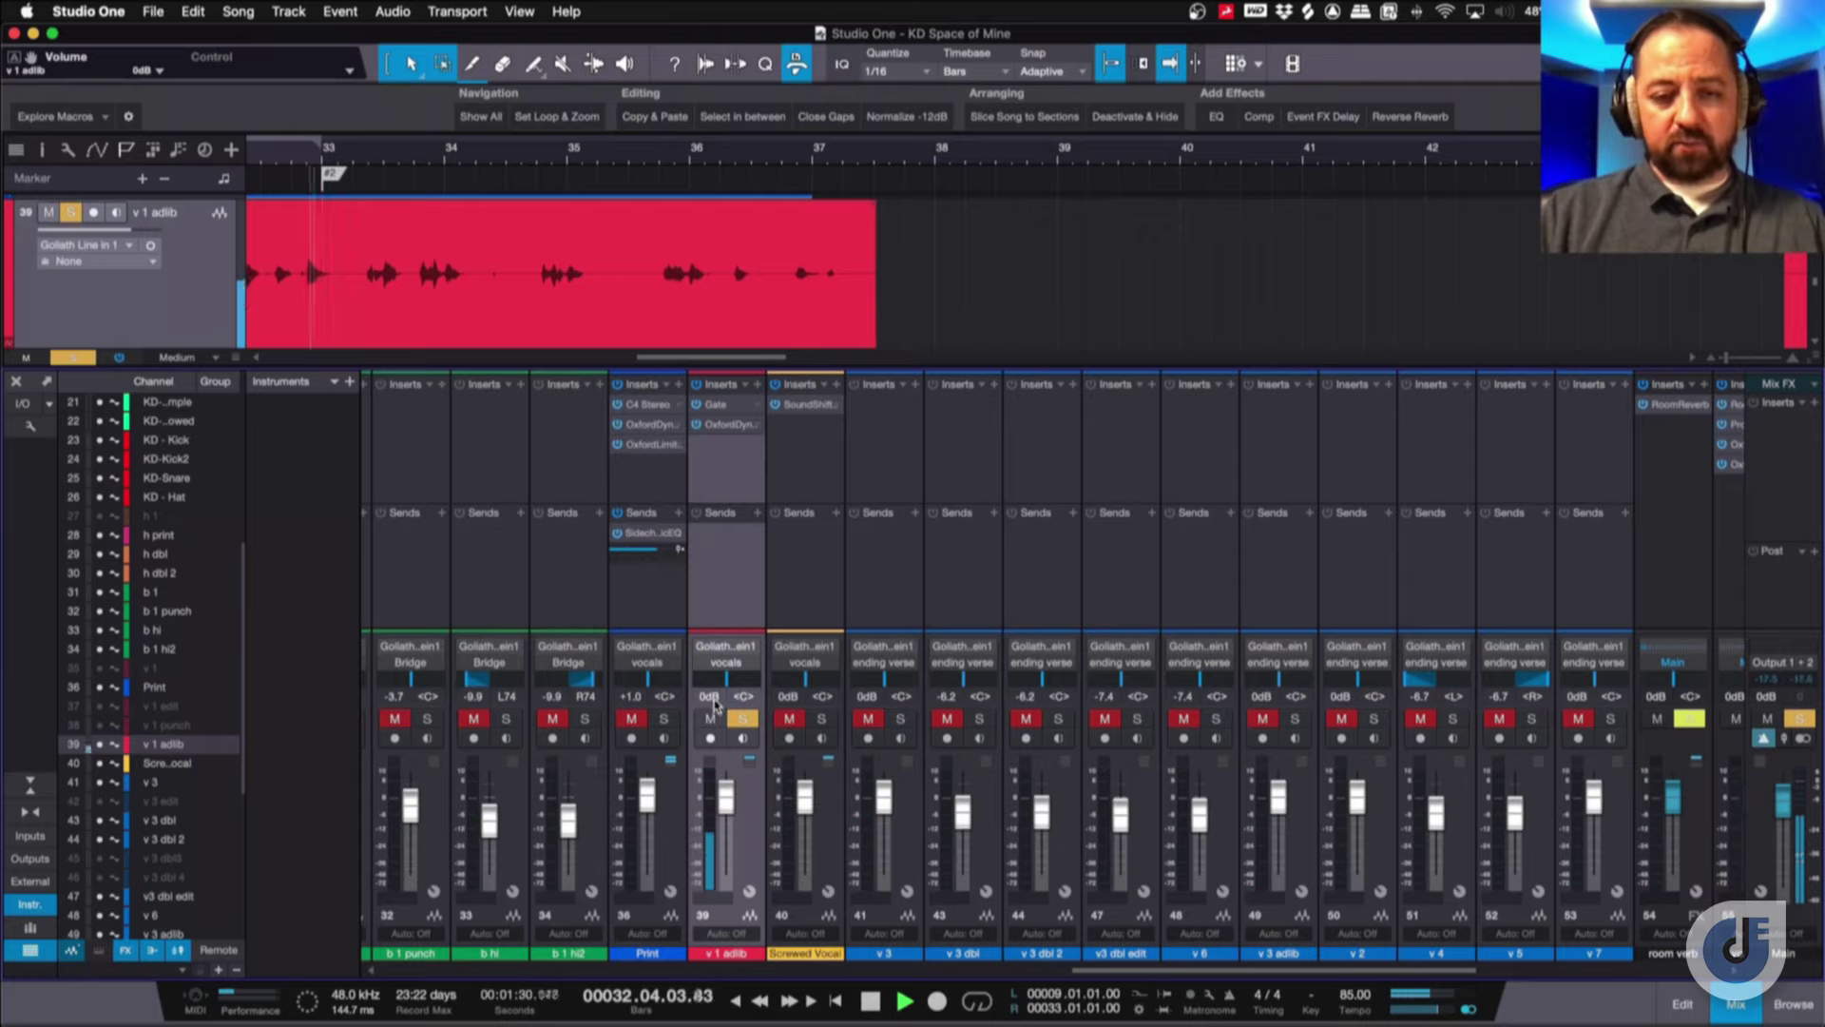
Set the v 1 adlib channel to -5.5 dB, stop playback and unsolo it.
click(709, 696)
text(-5)
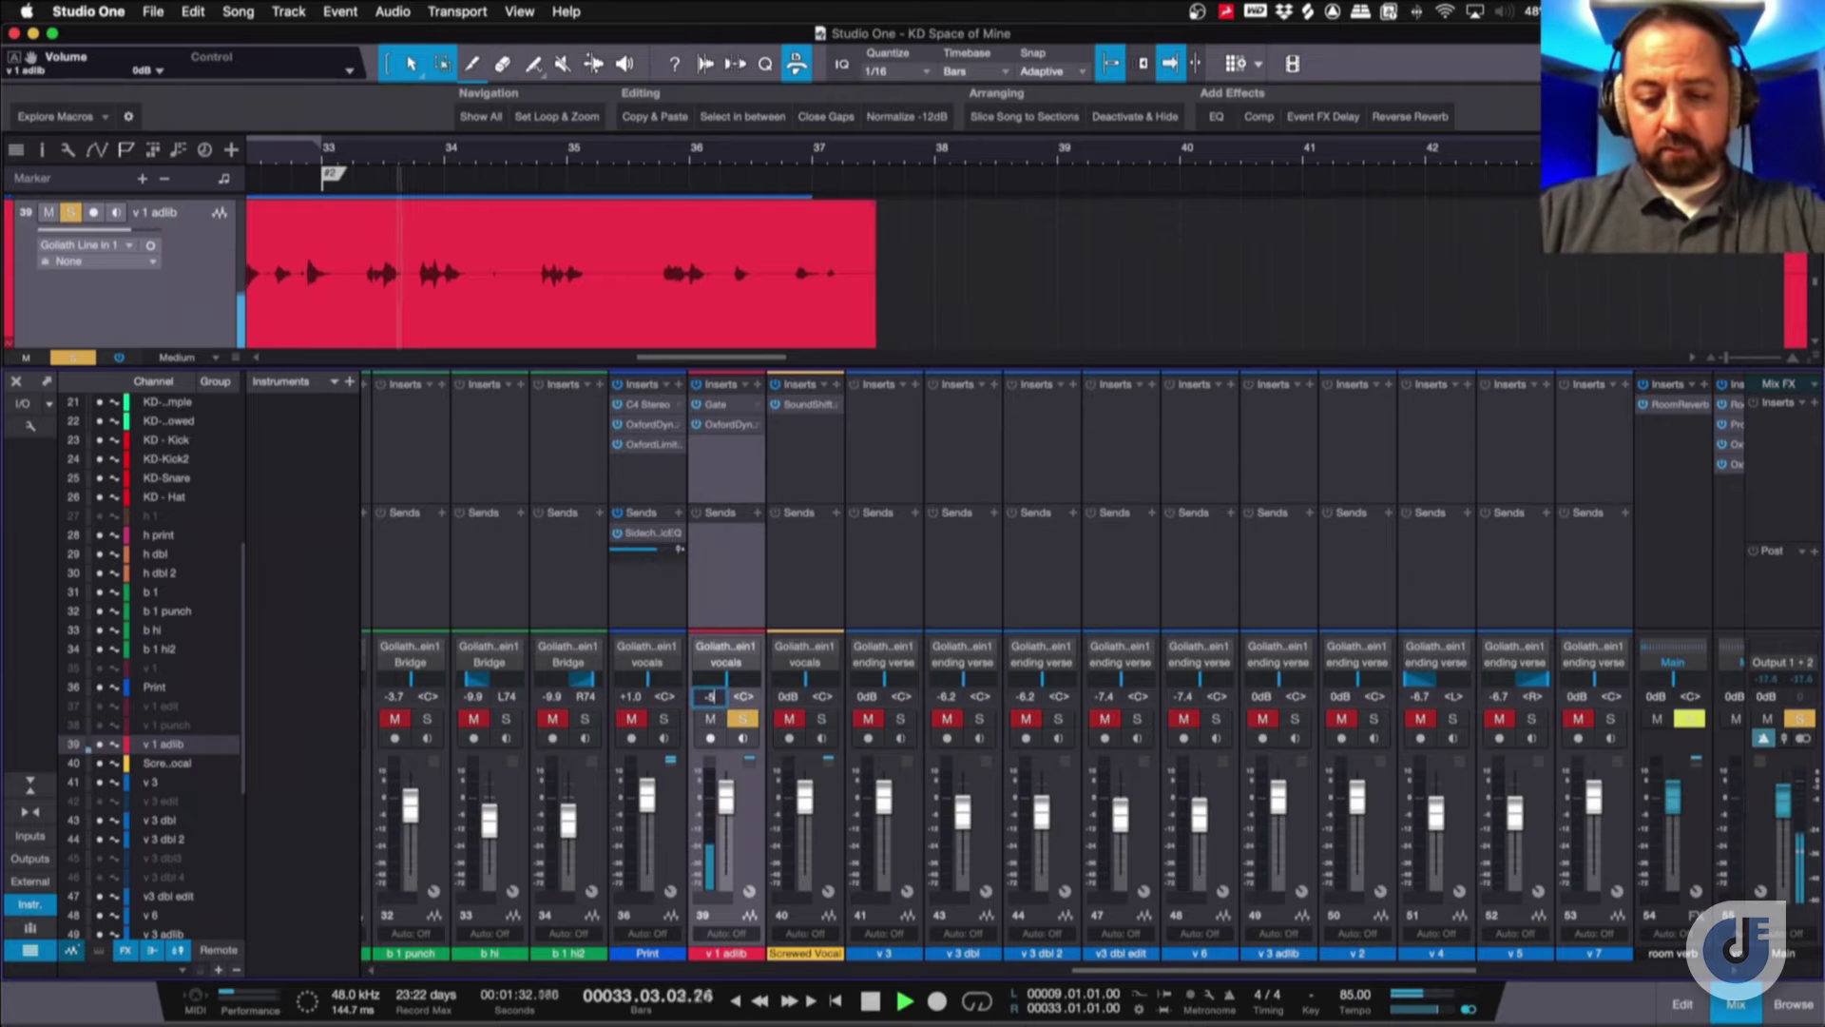
text(.5)
key(Return)
key(space)
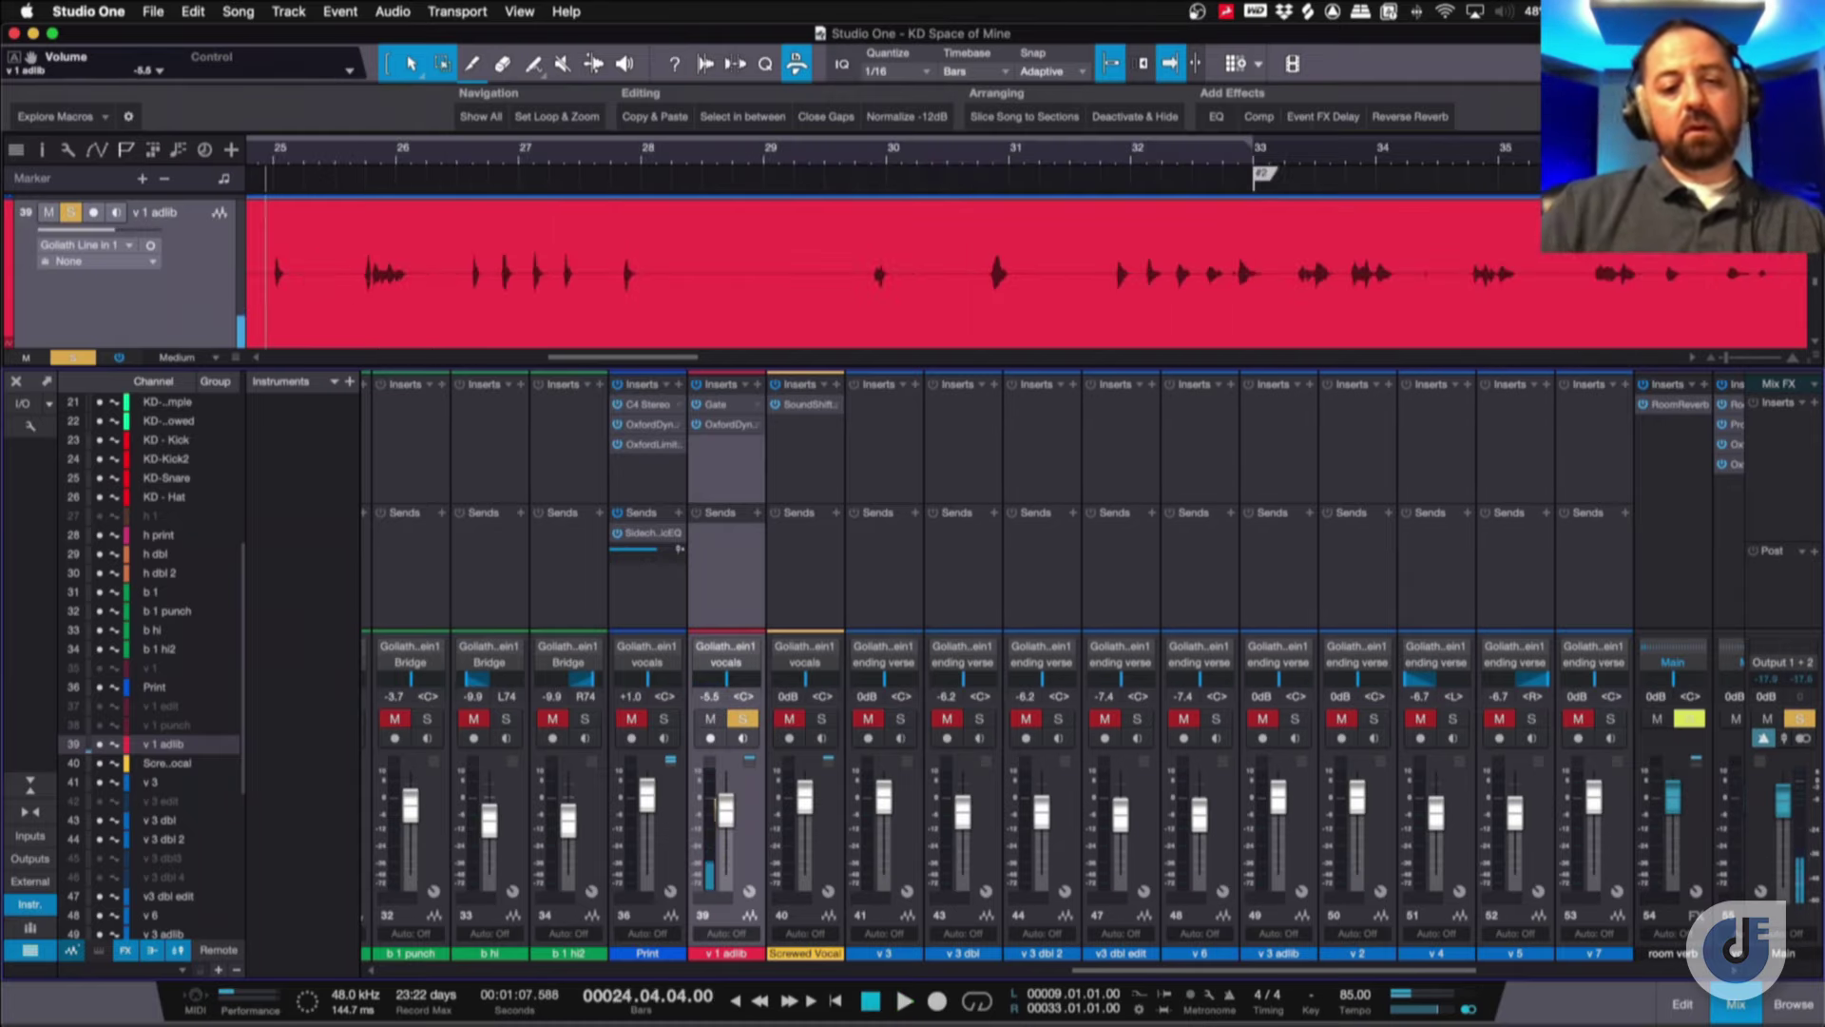
click(742, 719)
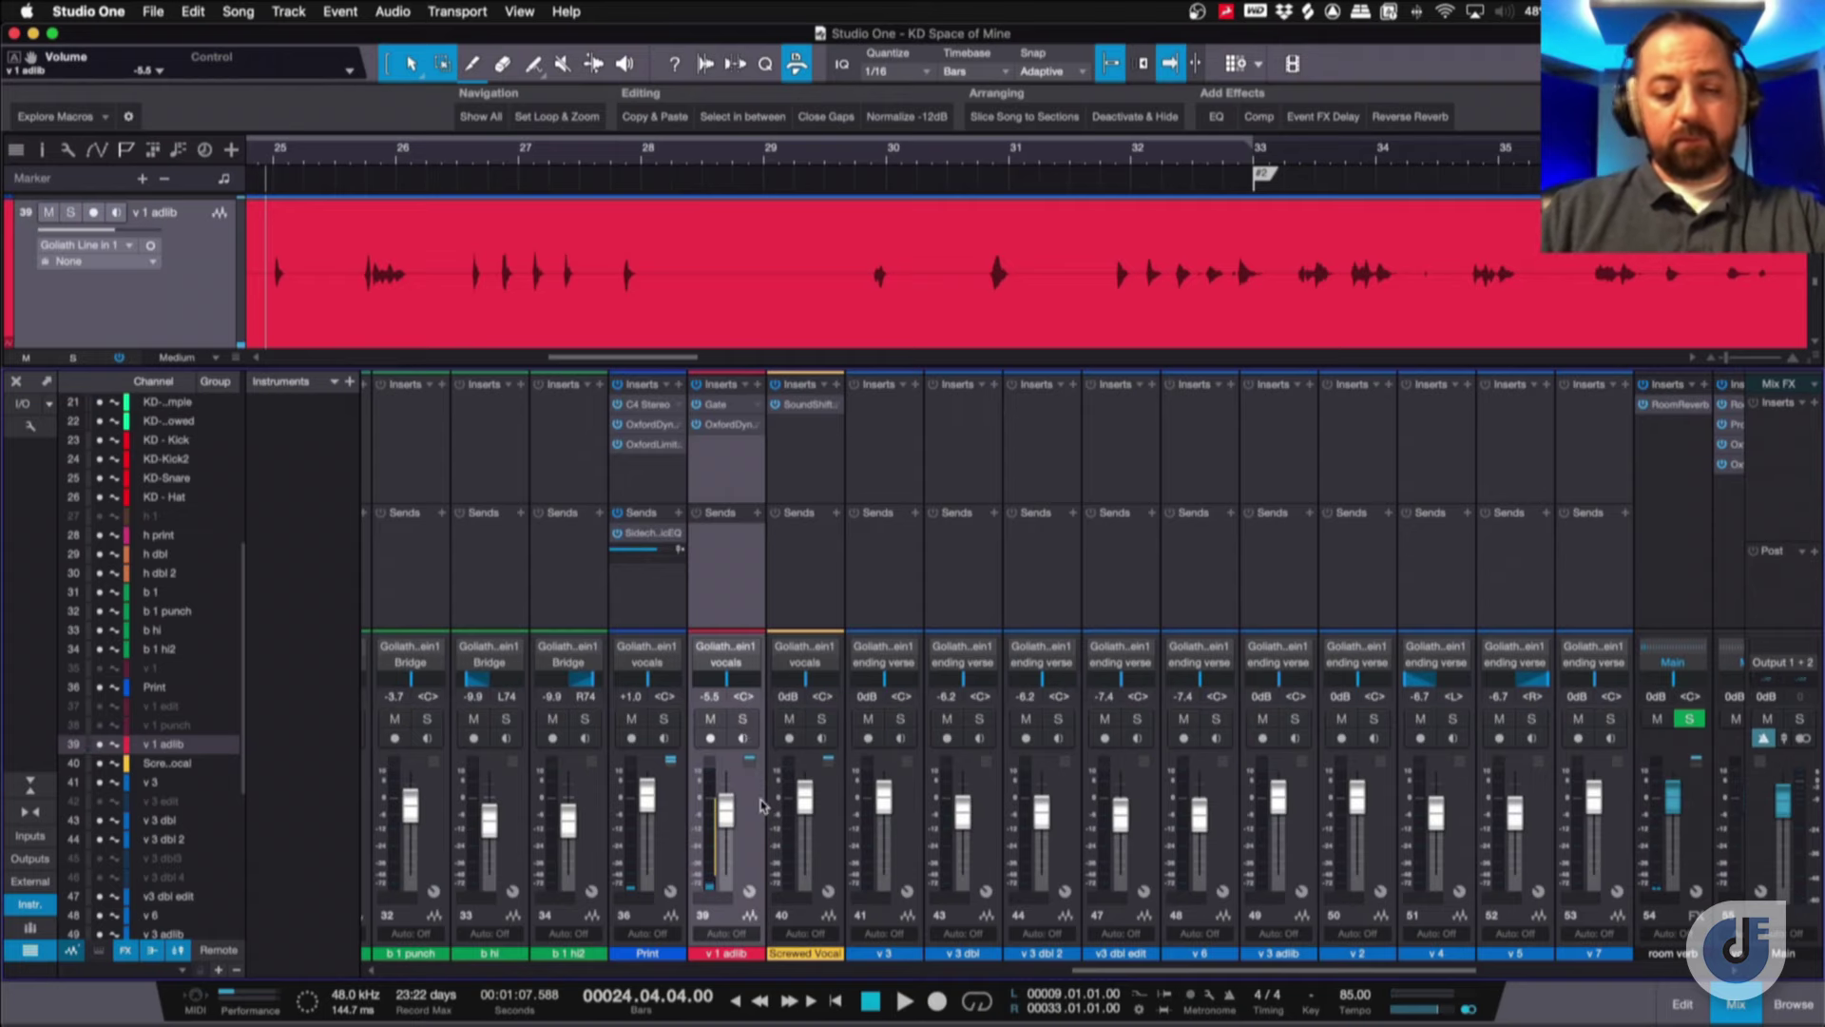
Zoom out to bars 21–101, scroll the mixer to the reverb, delay and bus channels, then hide it.
key(w)
key(w)
key(w)
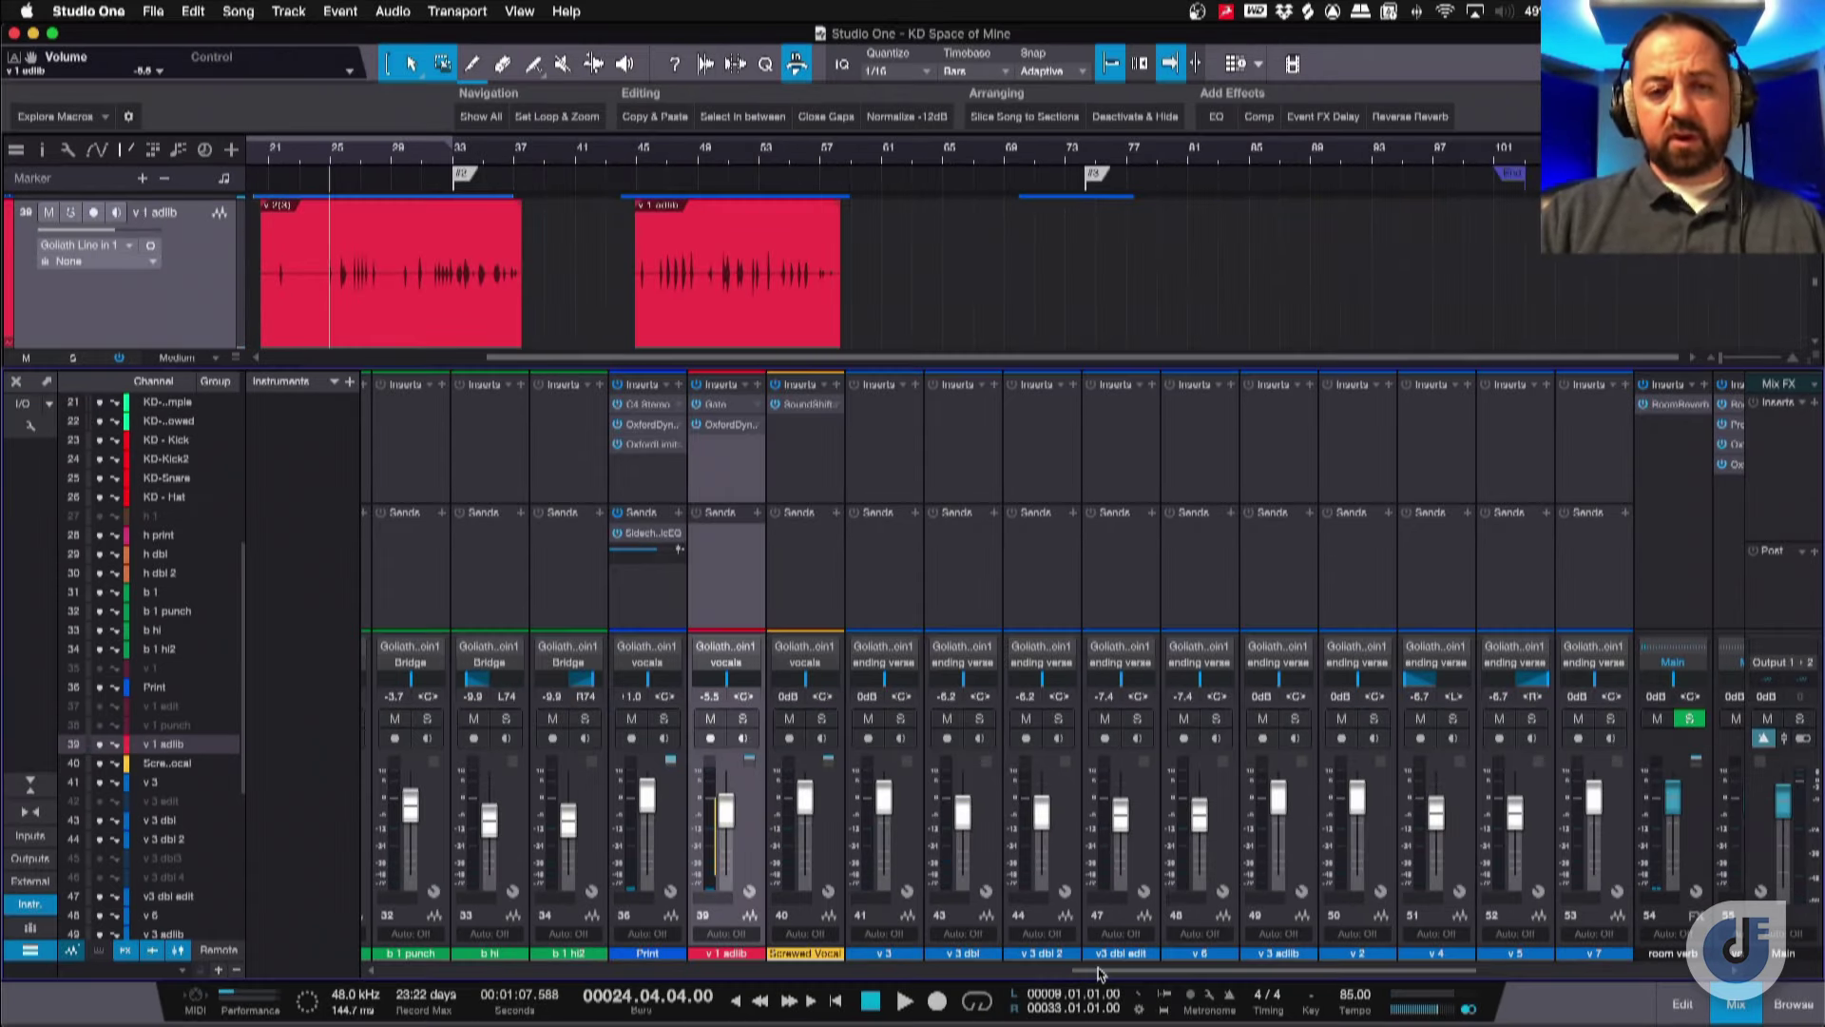
drag(1098, 972, 778, 920)
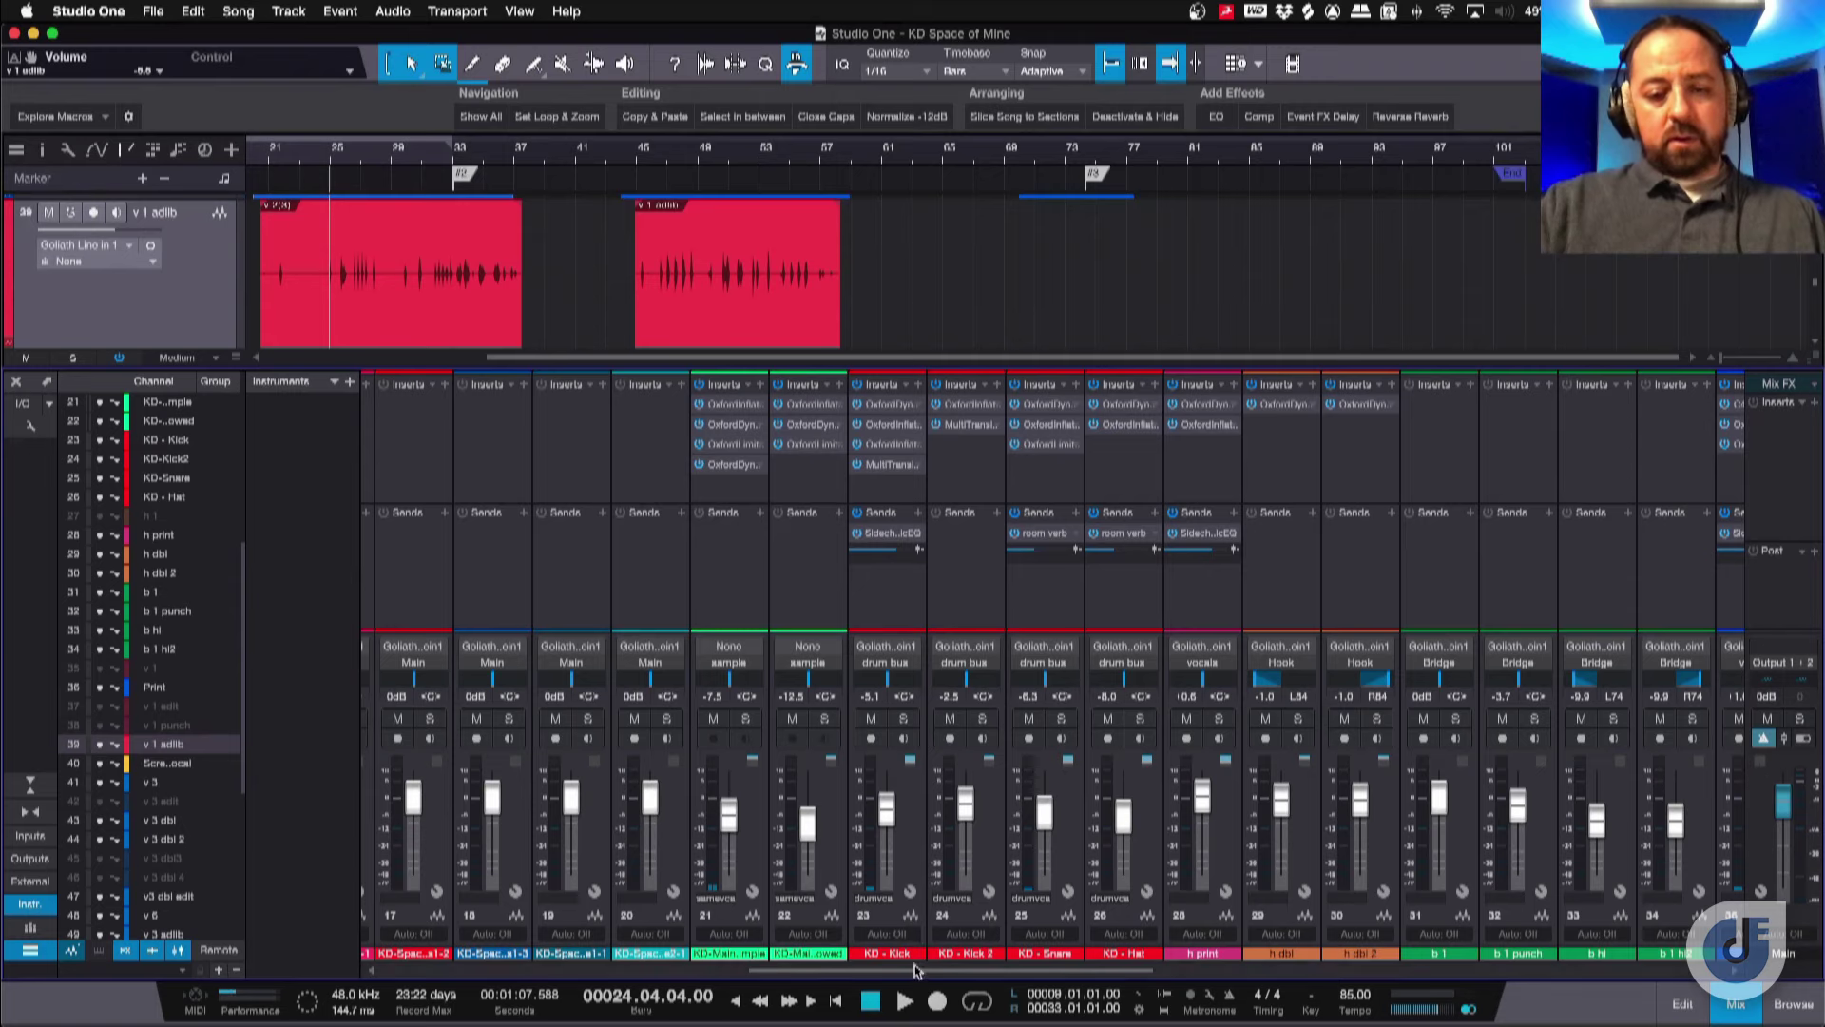
drag(919, 972, 1597, 964)
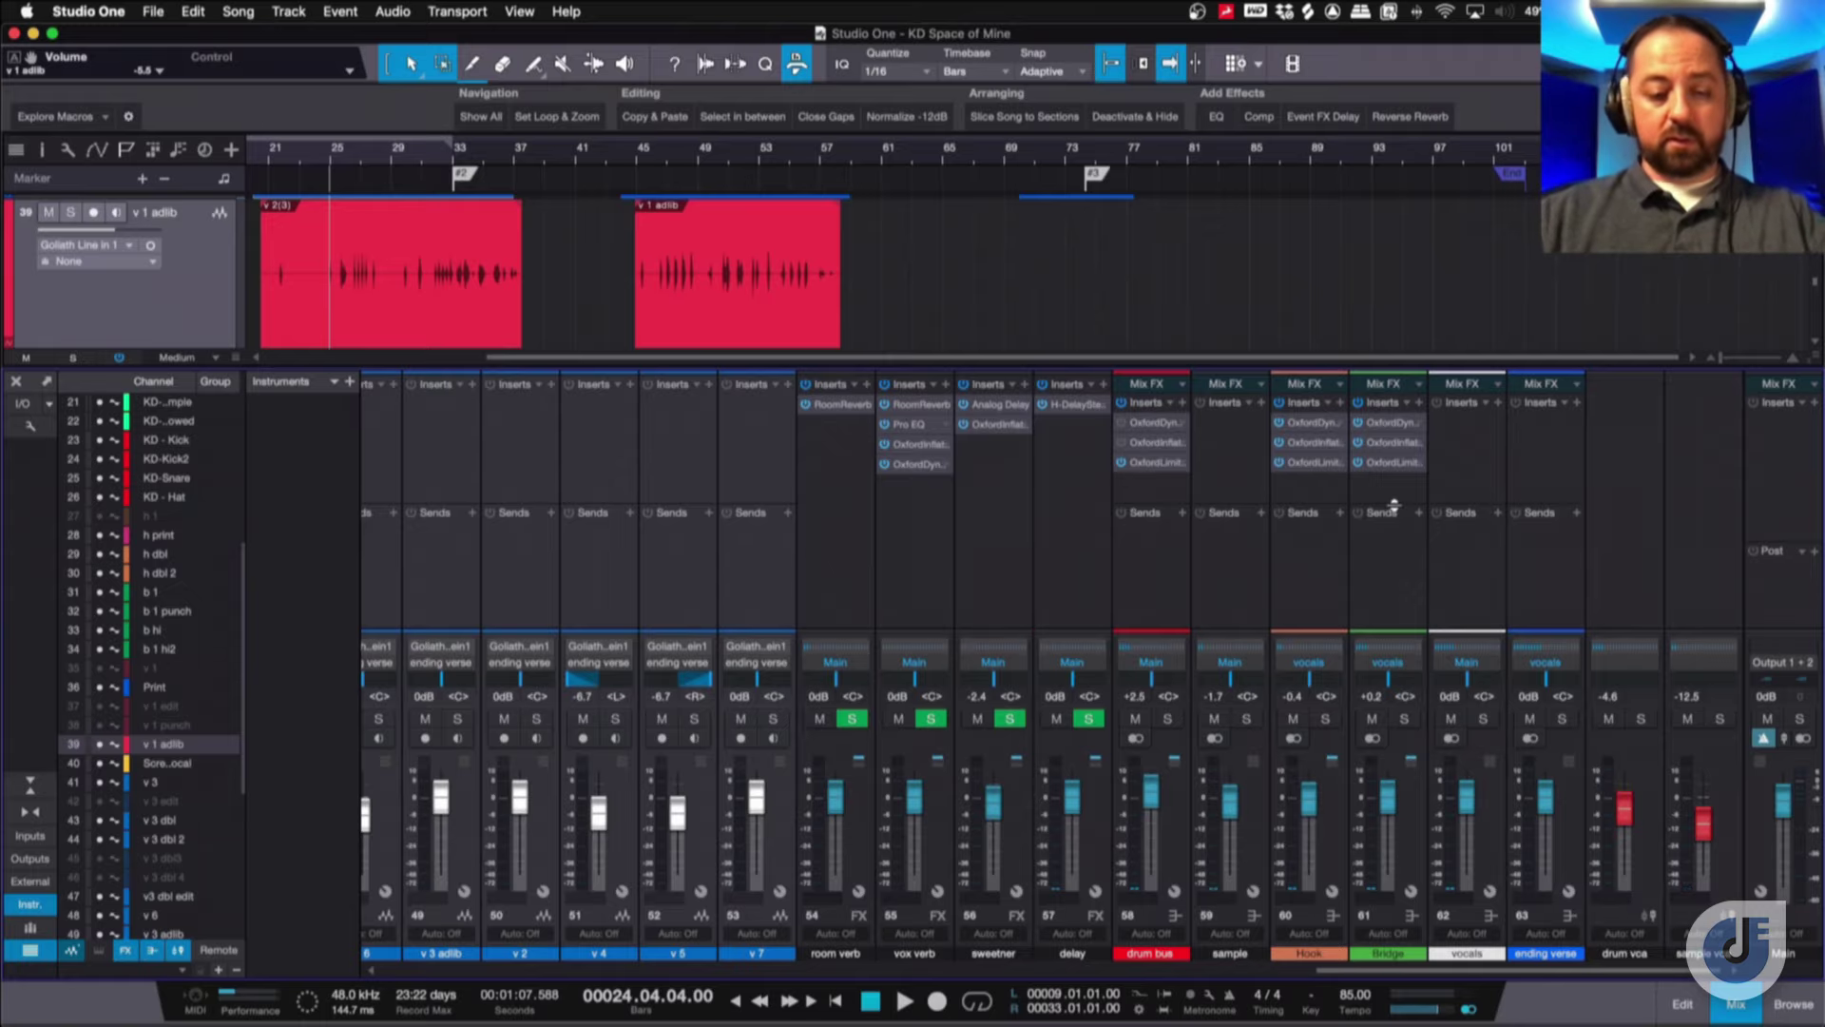
key(F3)
Cue the song at bar 61 and start playback.
scroll(922, 364, up, 20)
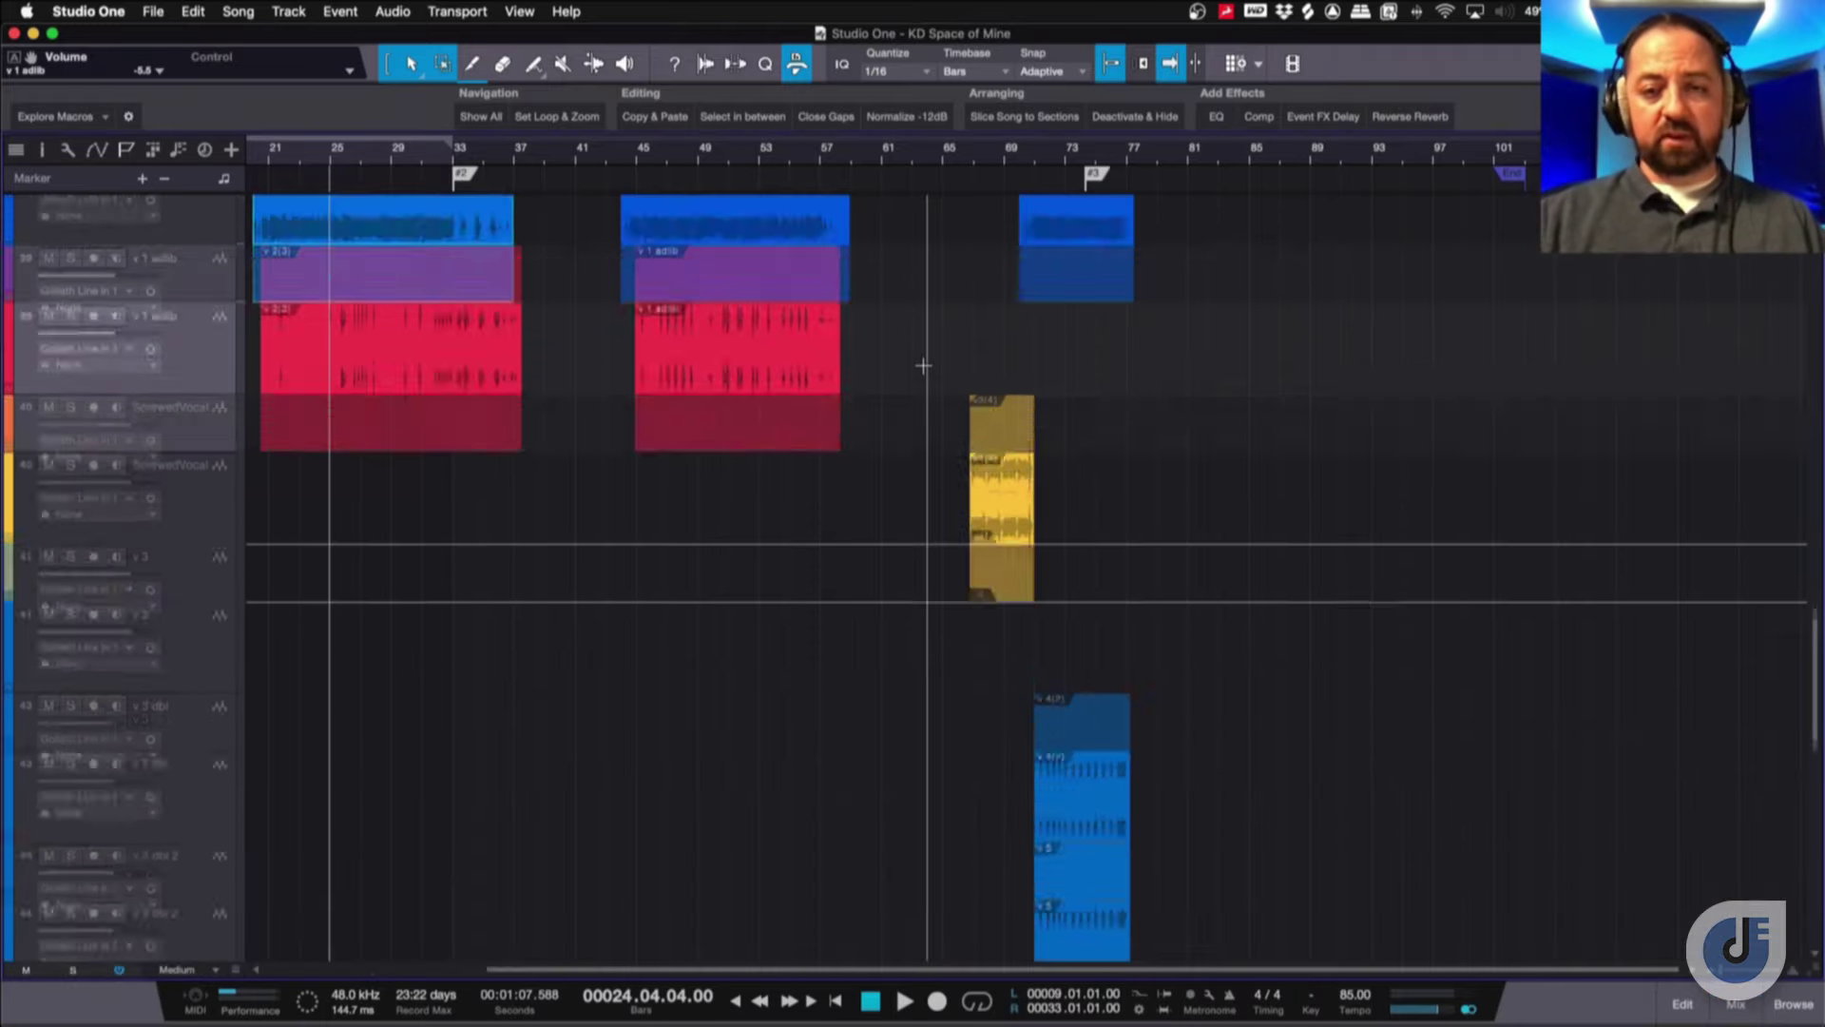
scroll(924, 366, down, 5)
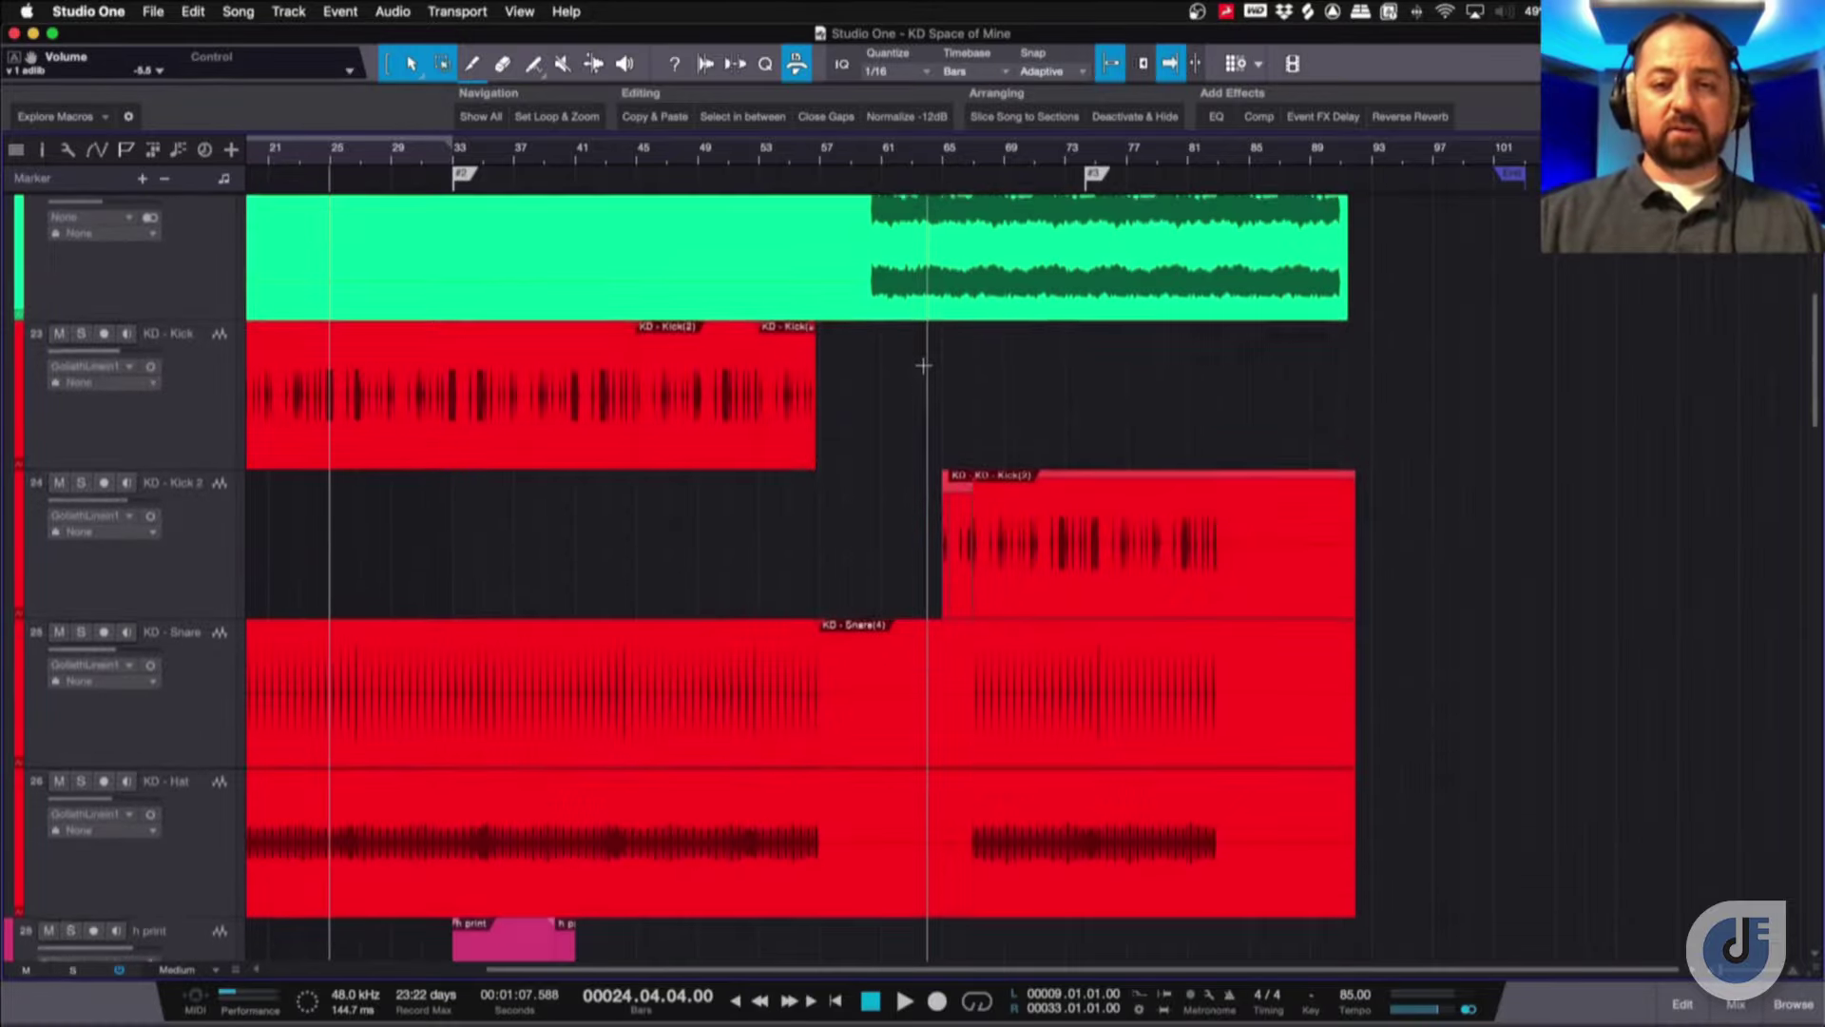
scroll(922, 366, down, 4)
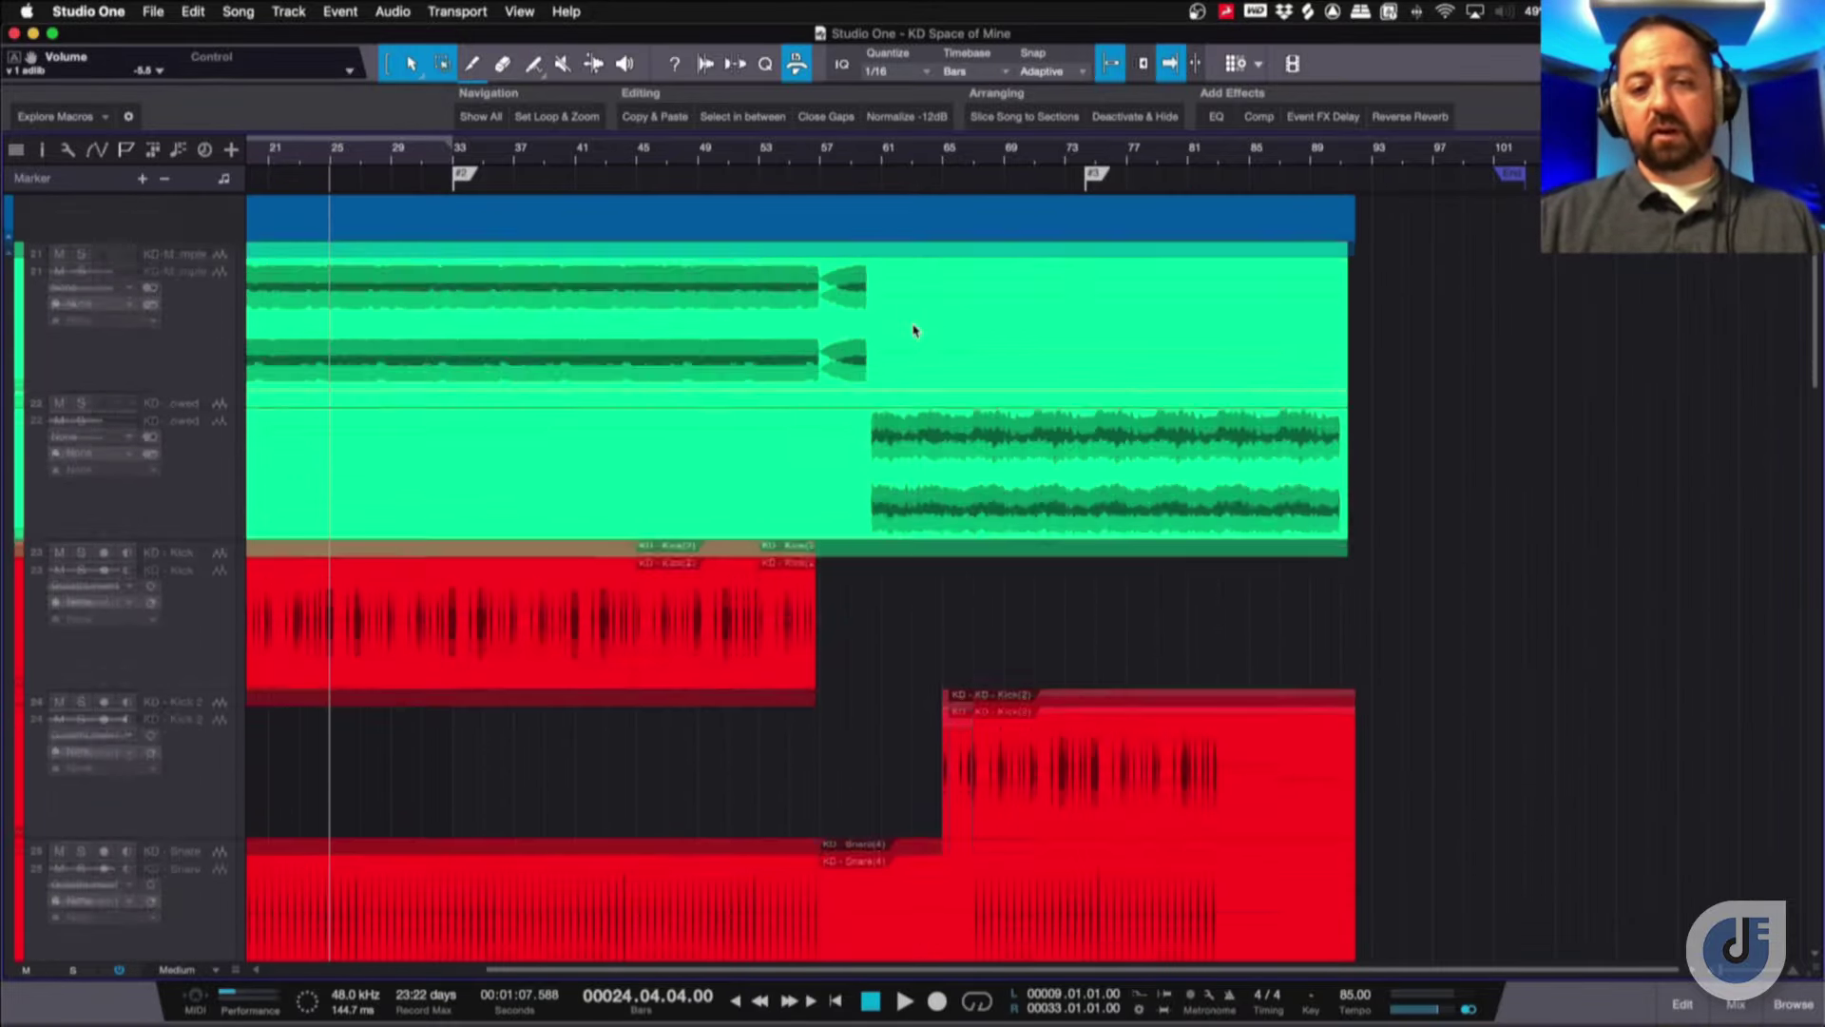
click(806, 155)
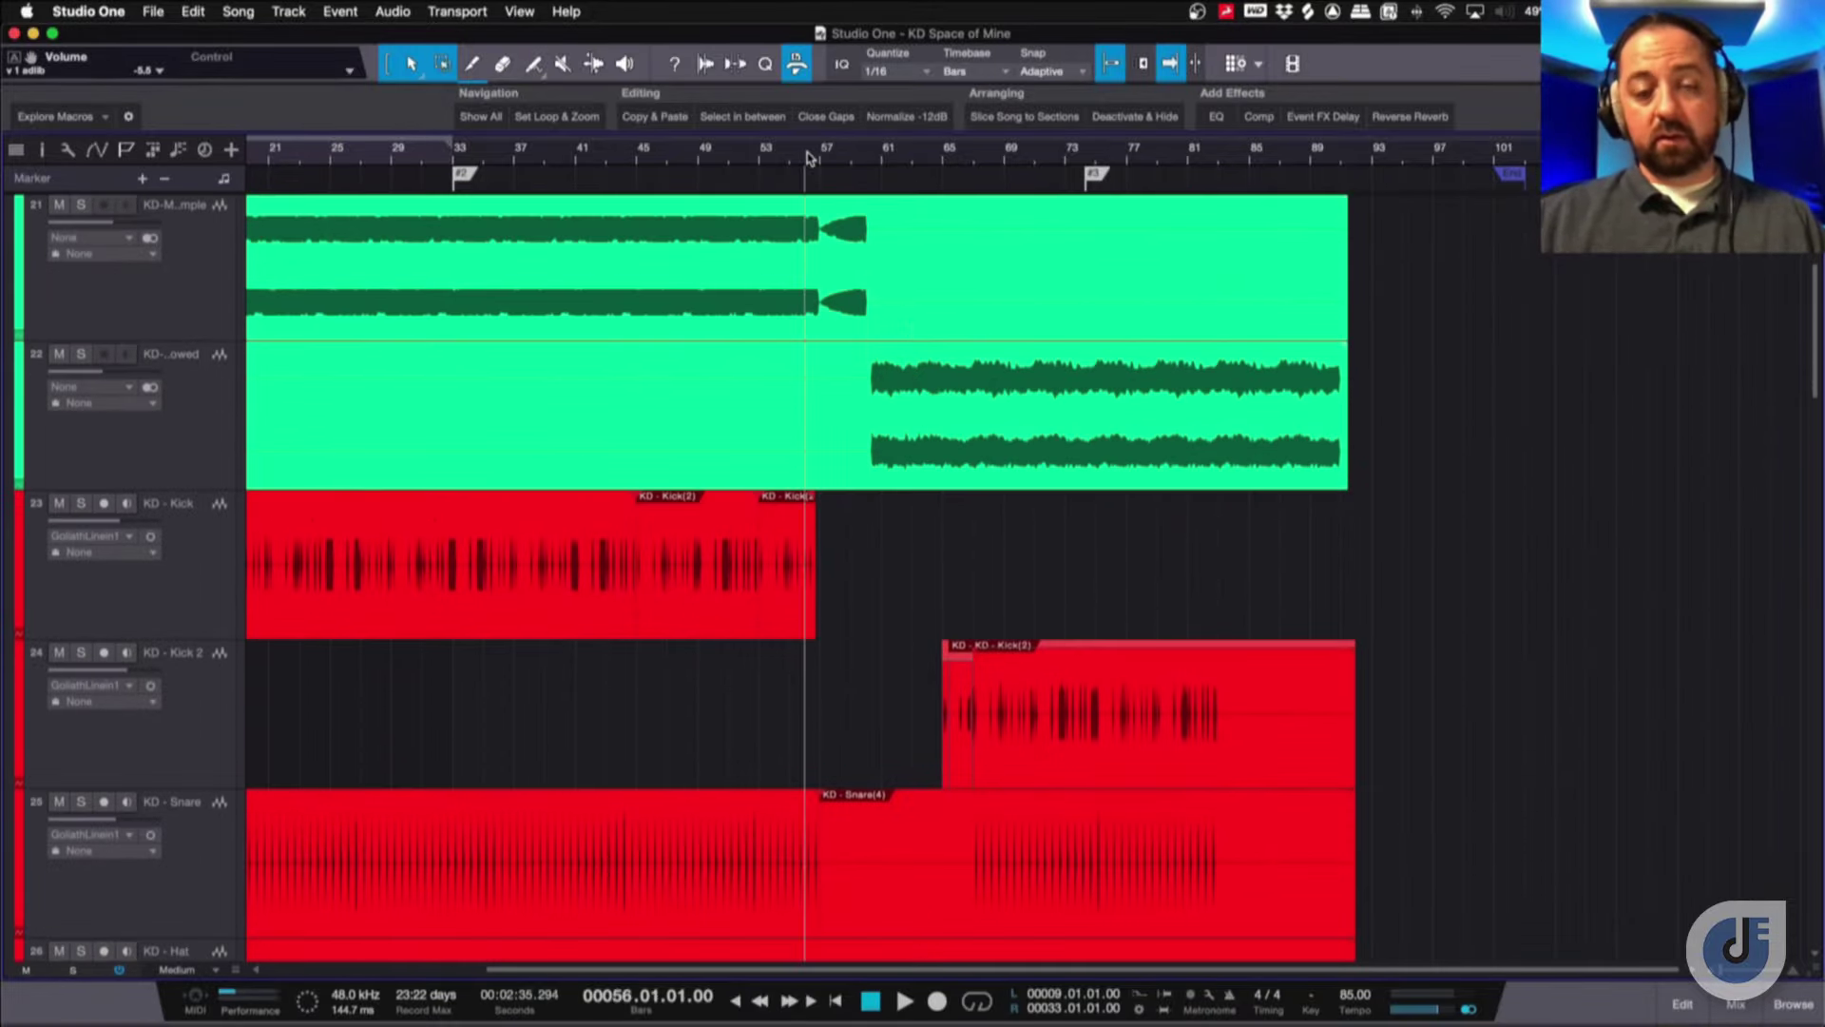
scroll(806, 155, up, 3)
scroll(807, 155, down, 2)
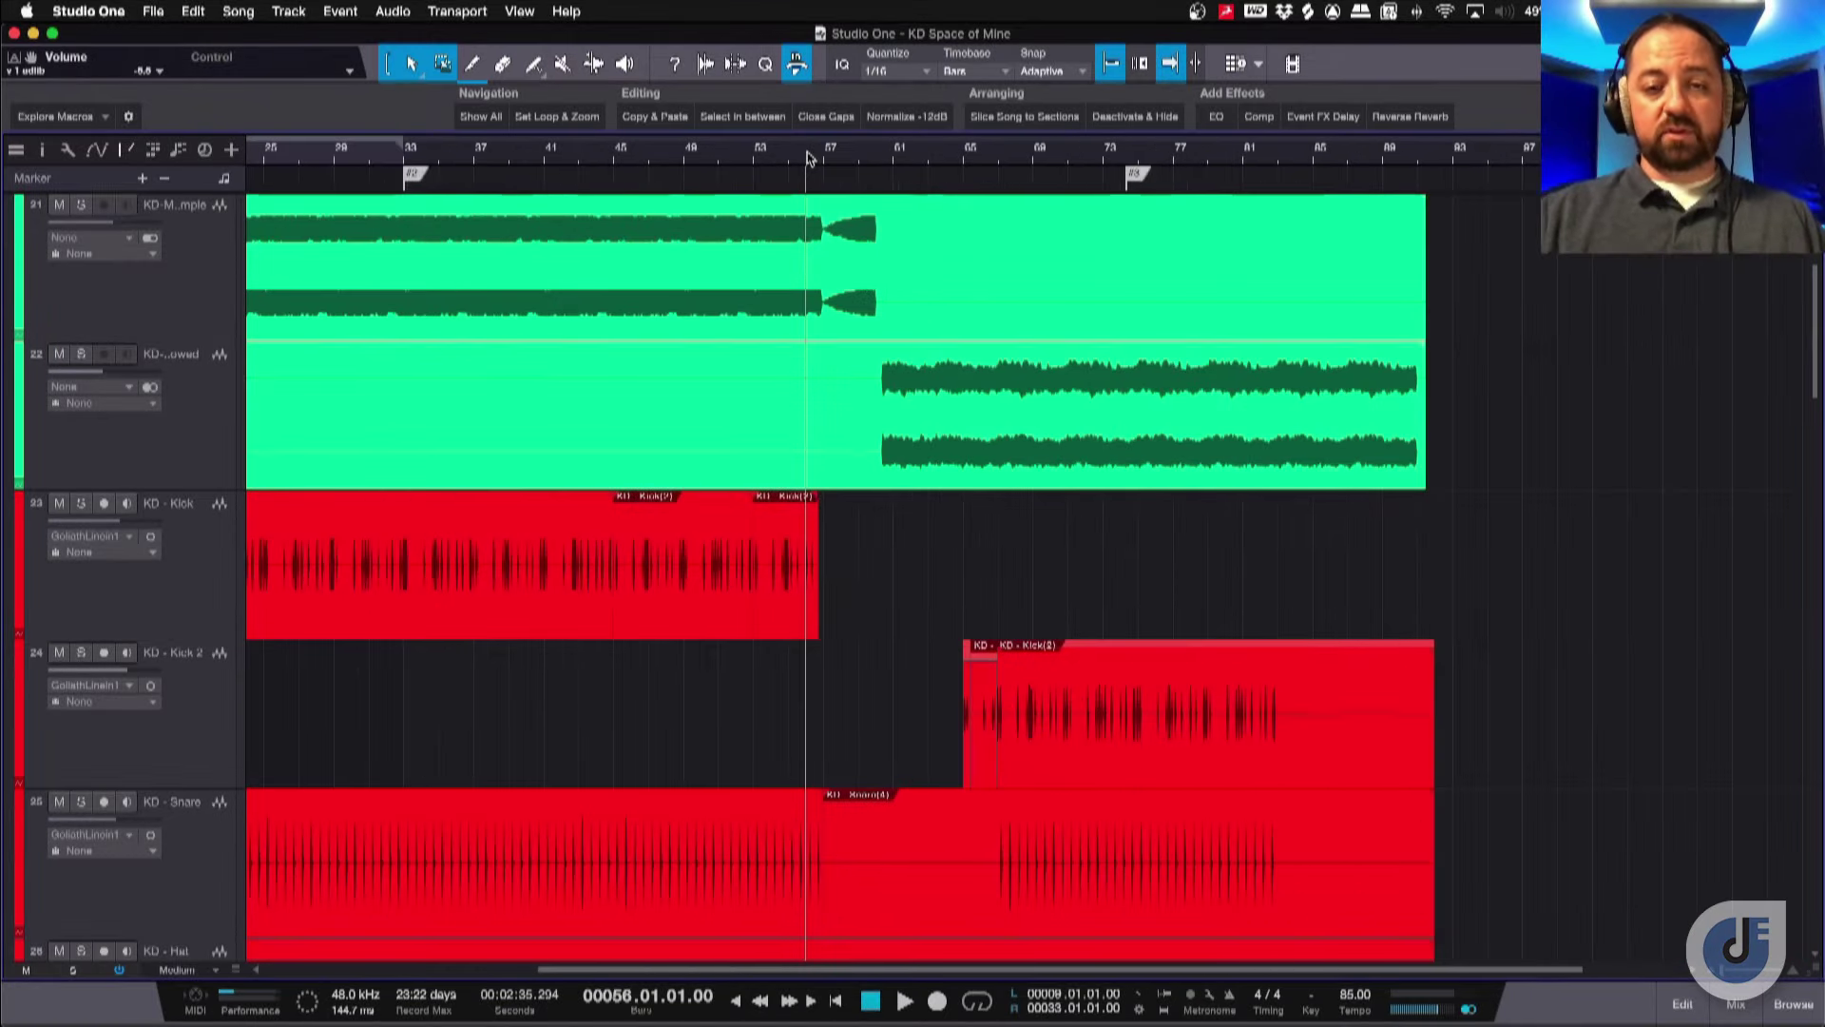
scroll(871, 388, down, 3)
scroll(871, 388, down, 10)
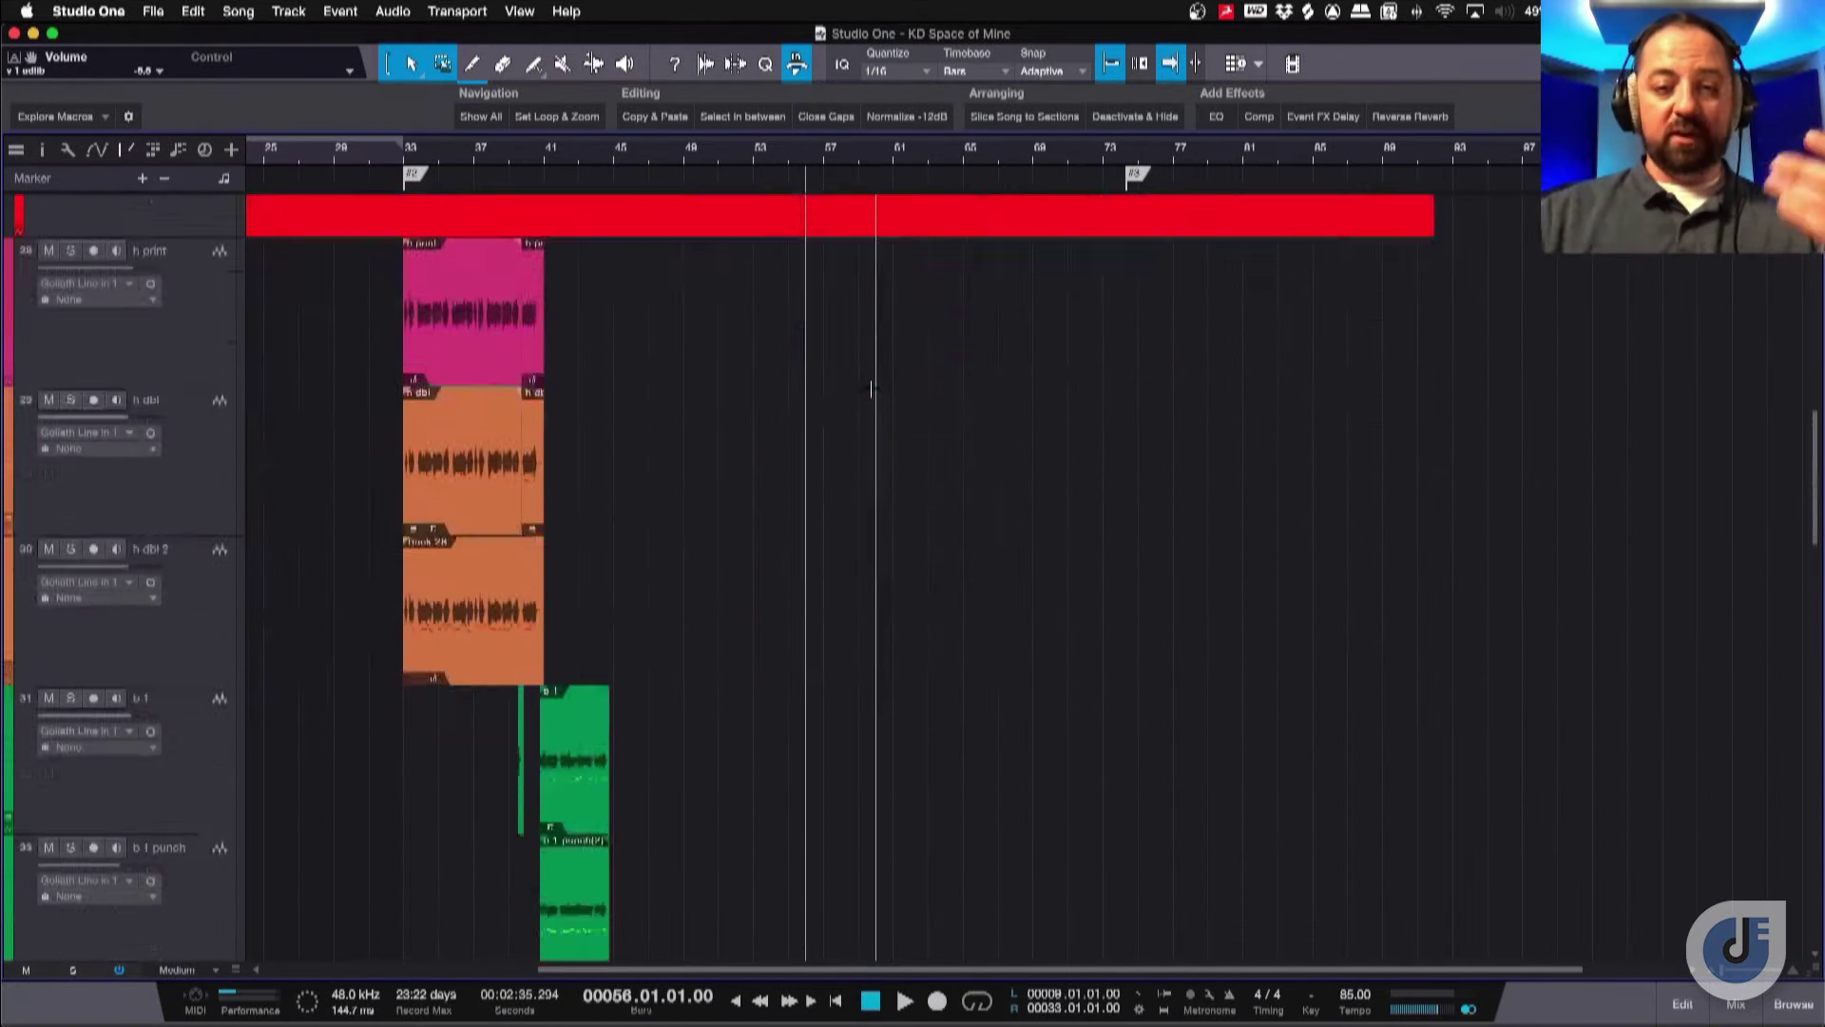
scroll(872, 388, up, 15)
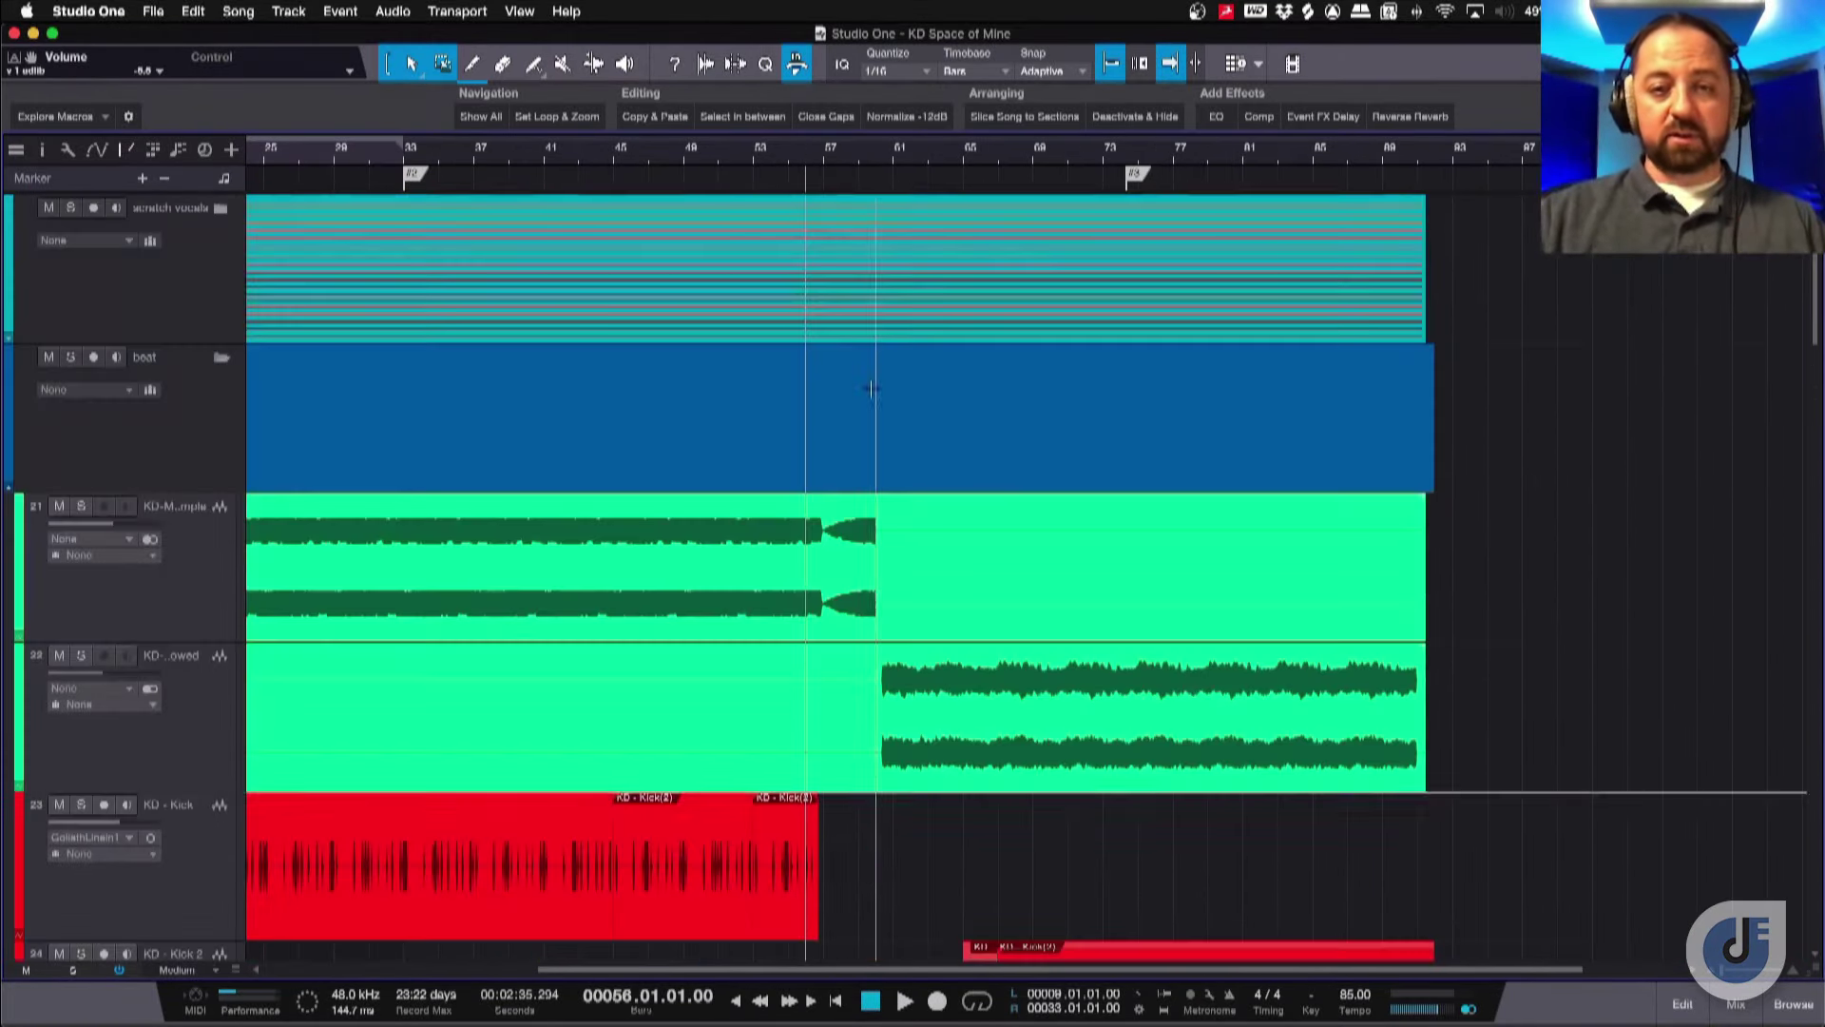
click(890, 164)
scroll(939, 336, down, 15)
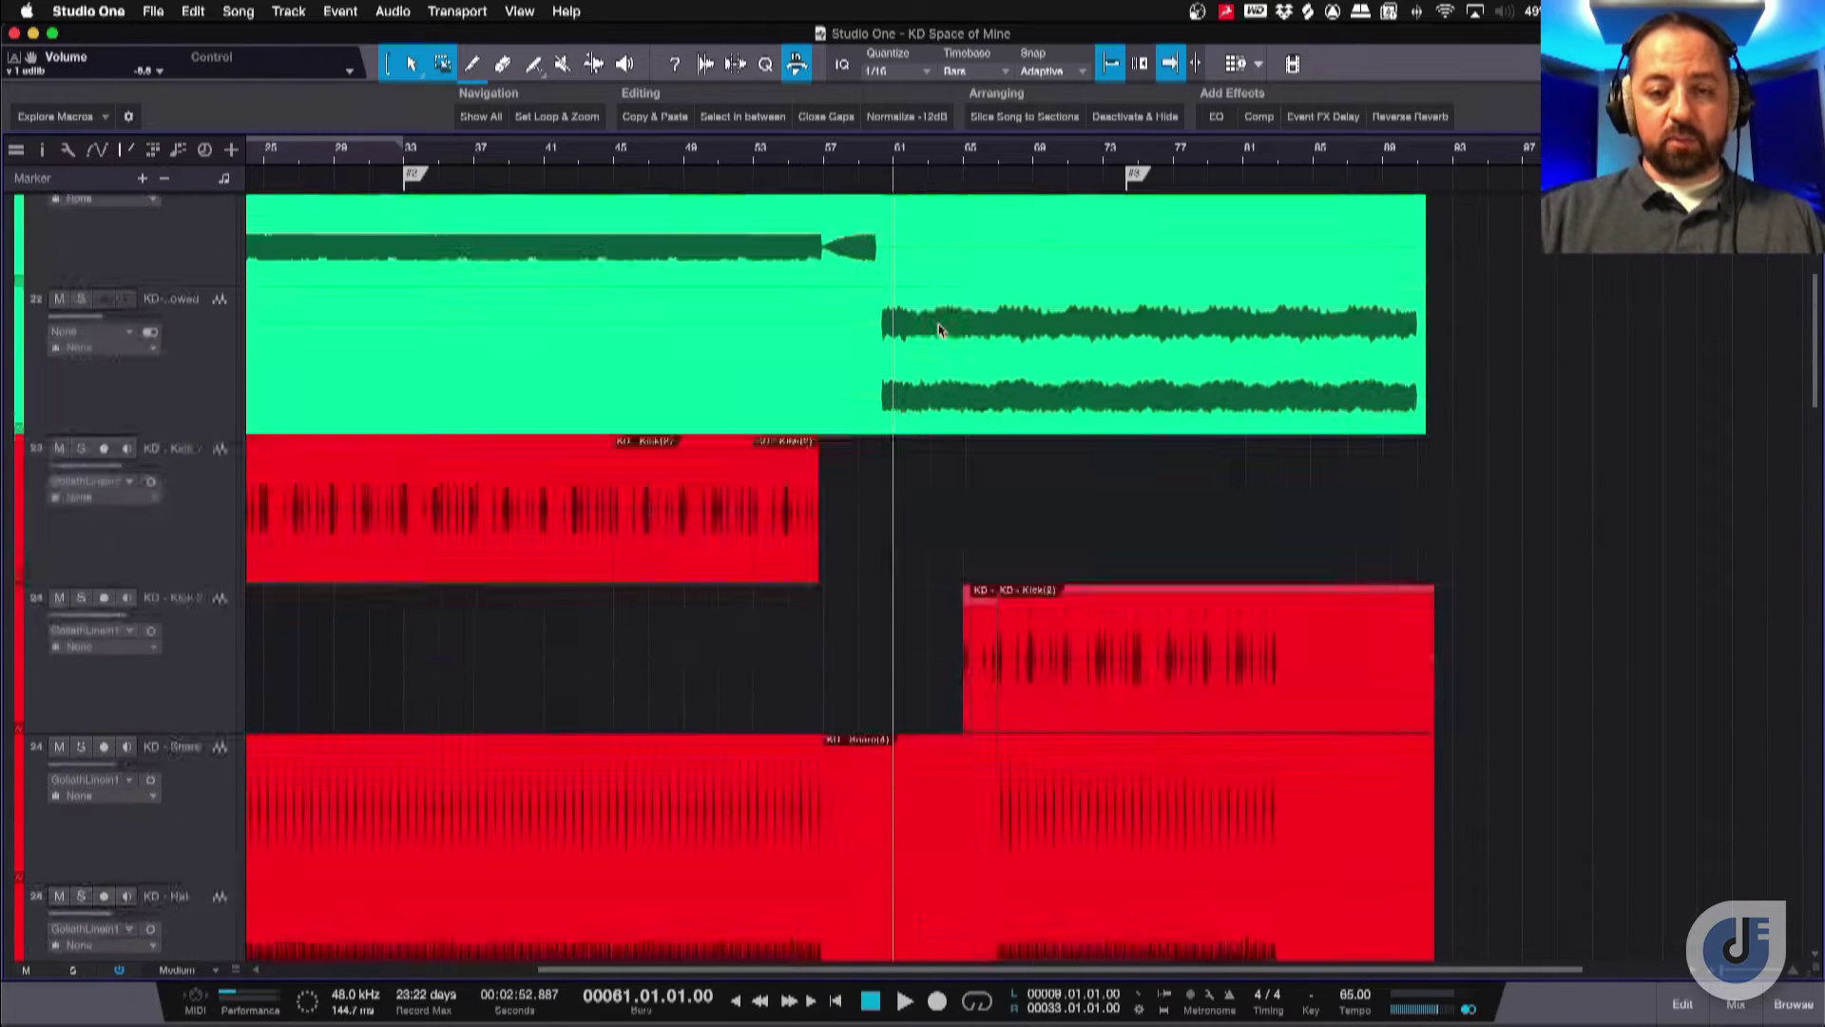
scroll(939, 330, down, 5)
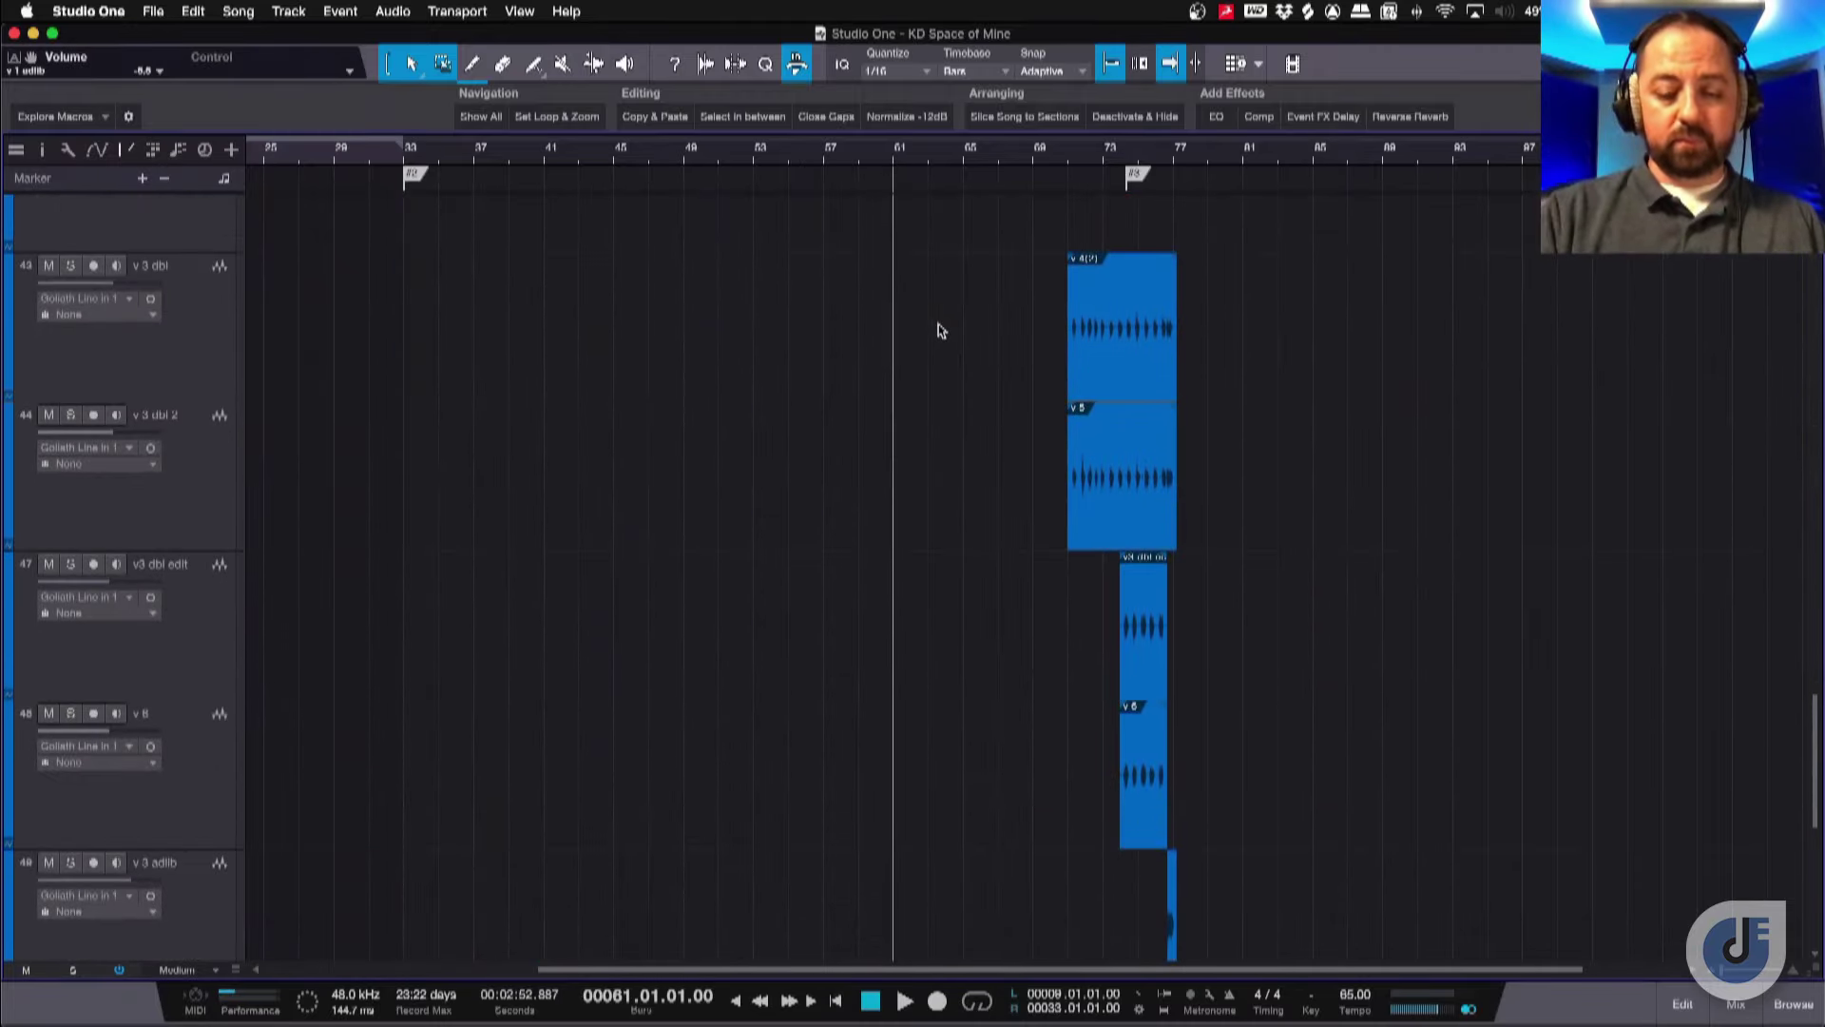
key(space)
scroll(969, 407, up, 5)
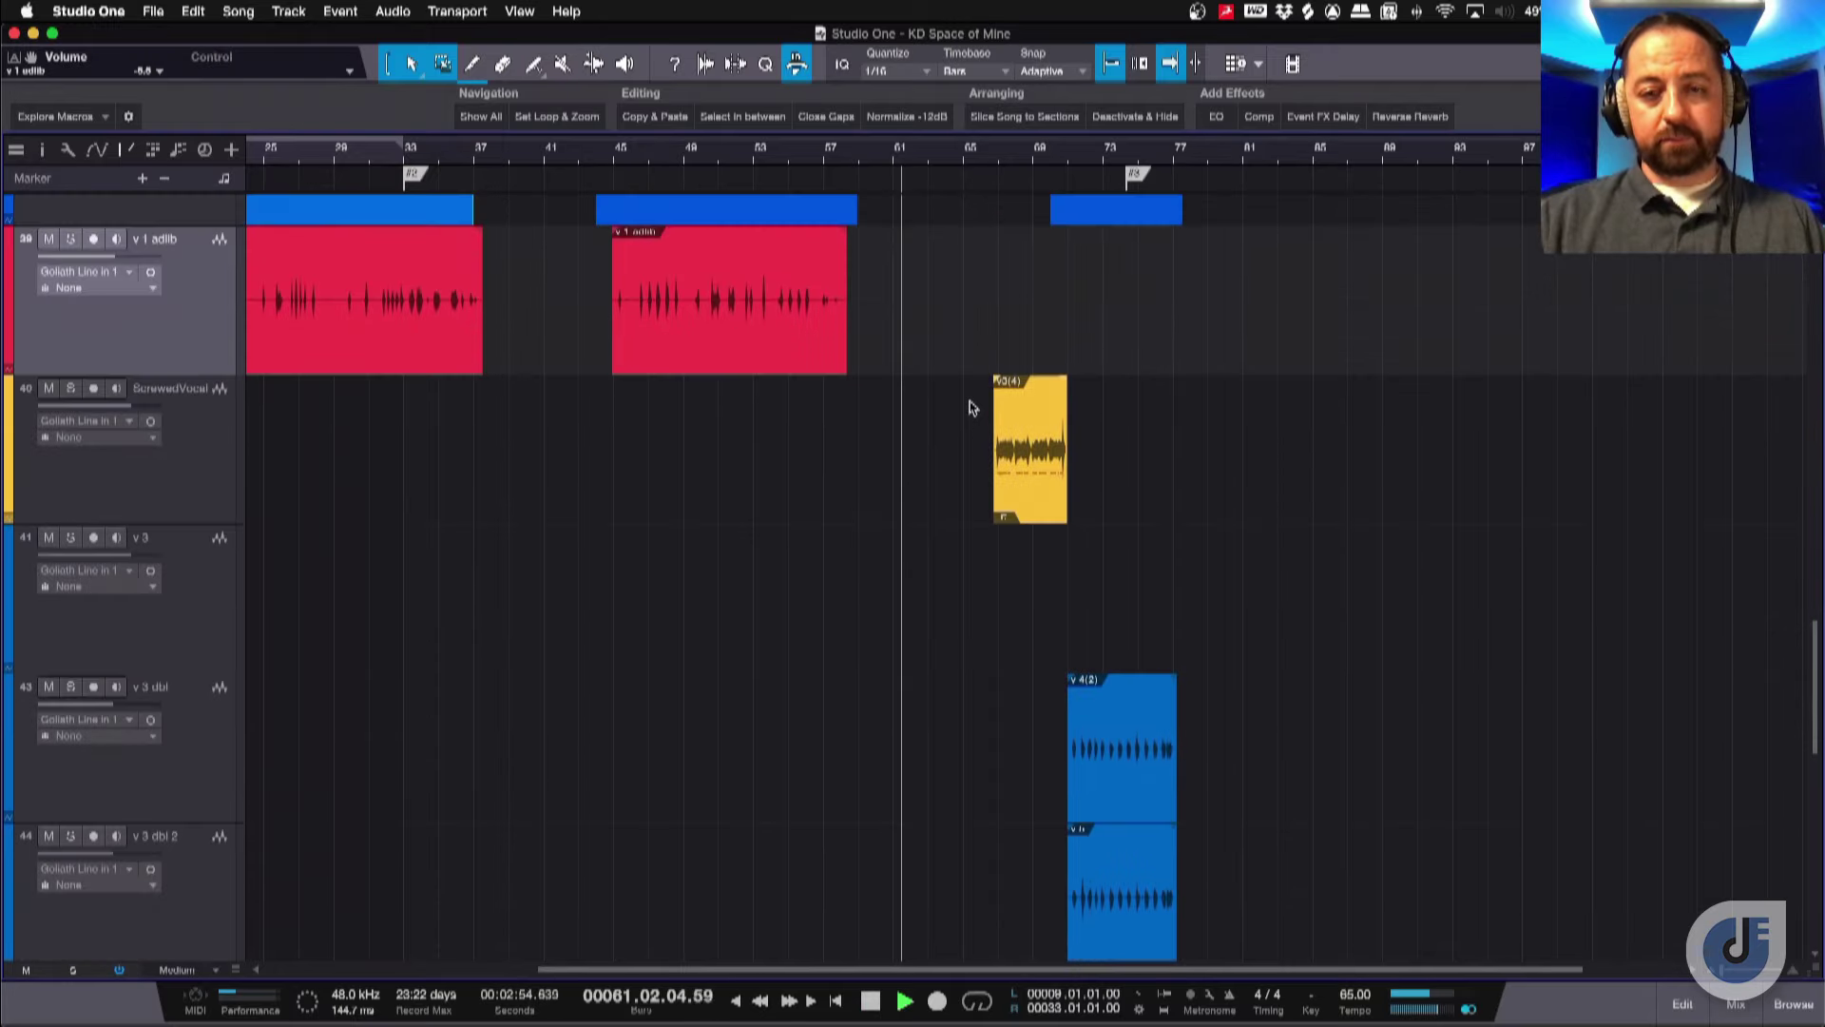
scroll(970, 407, down, 1)
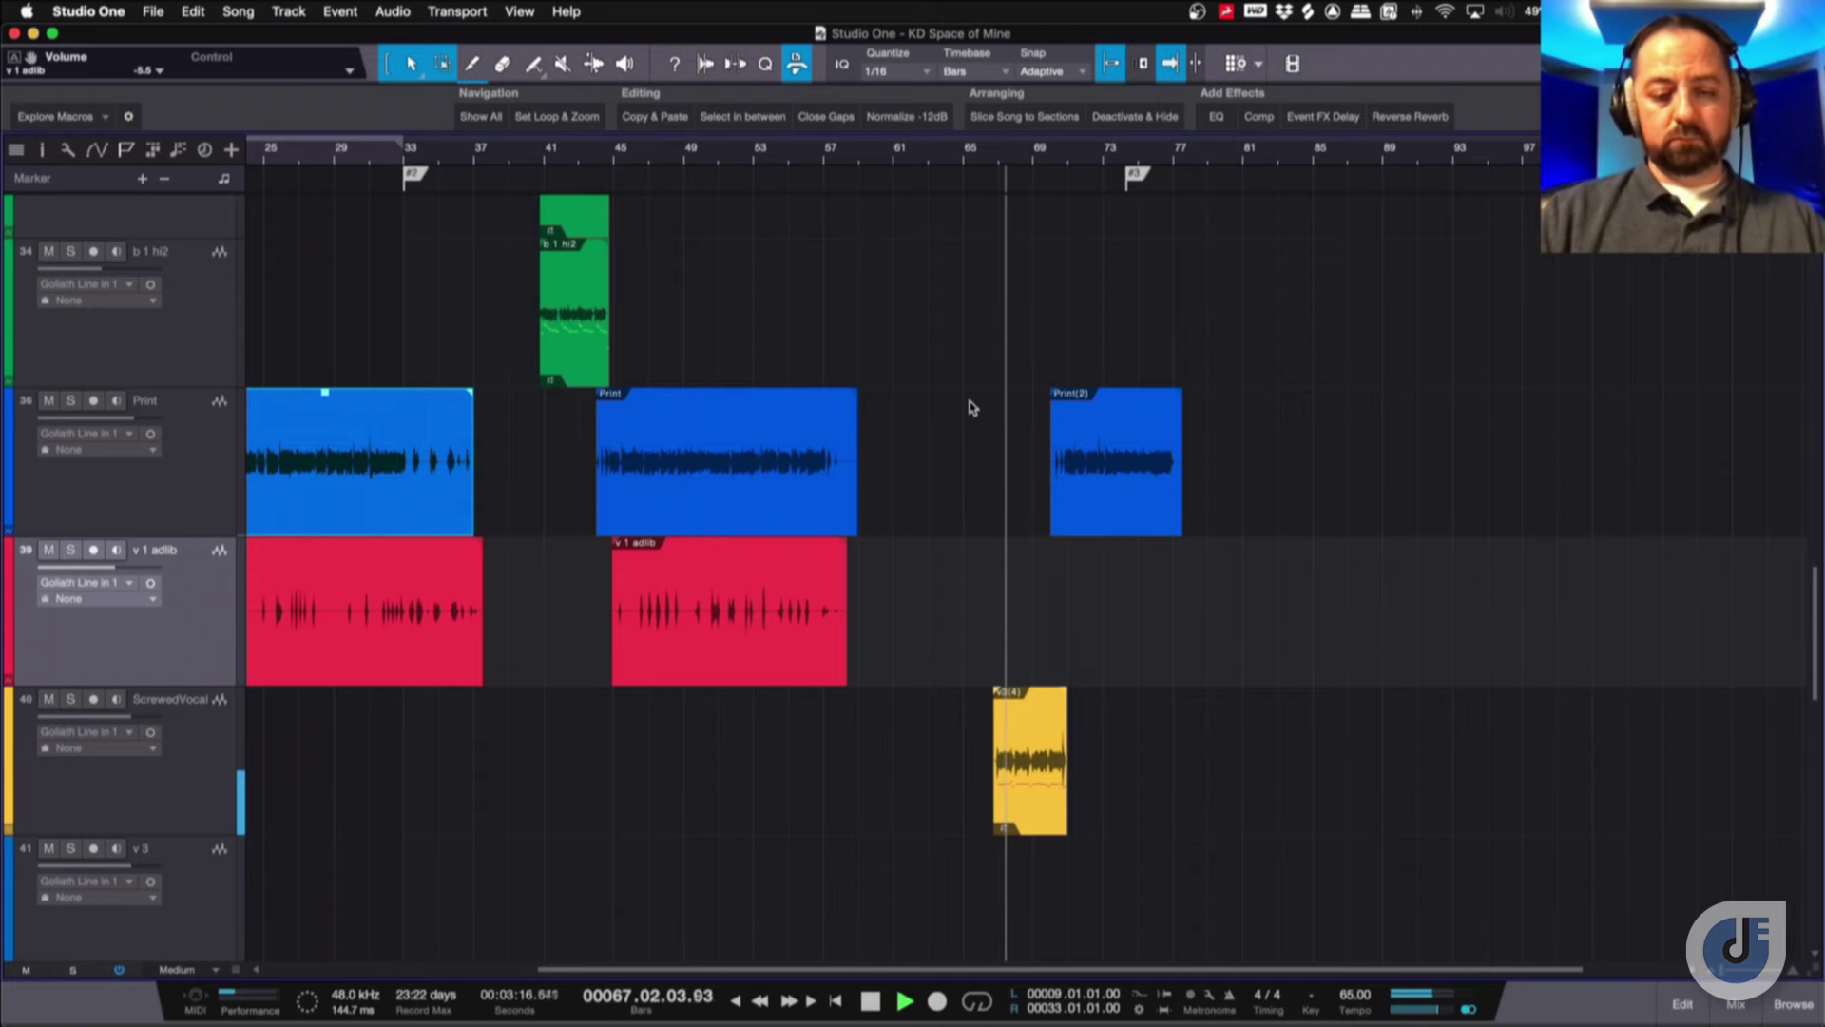
Bring the mixer back up and scroll across its channels.
key(F3)
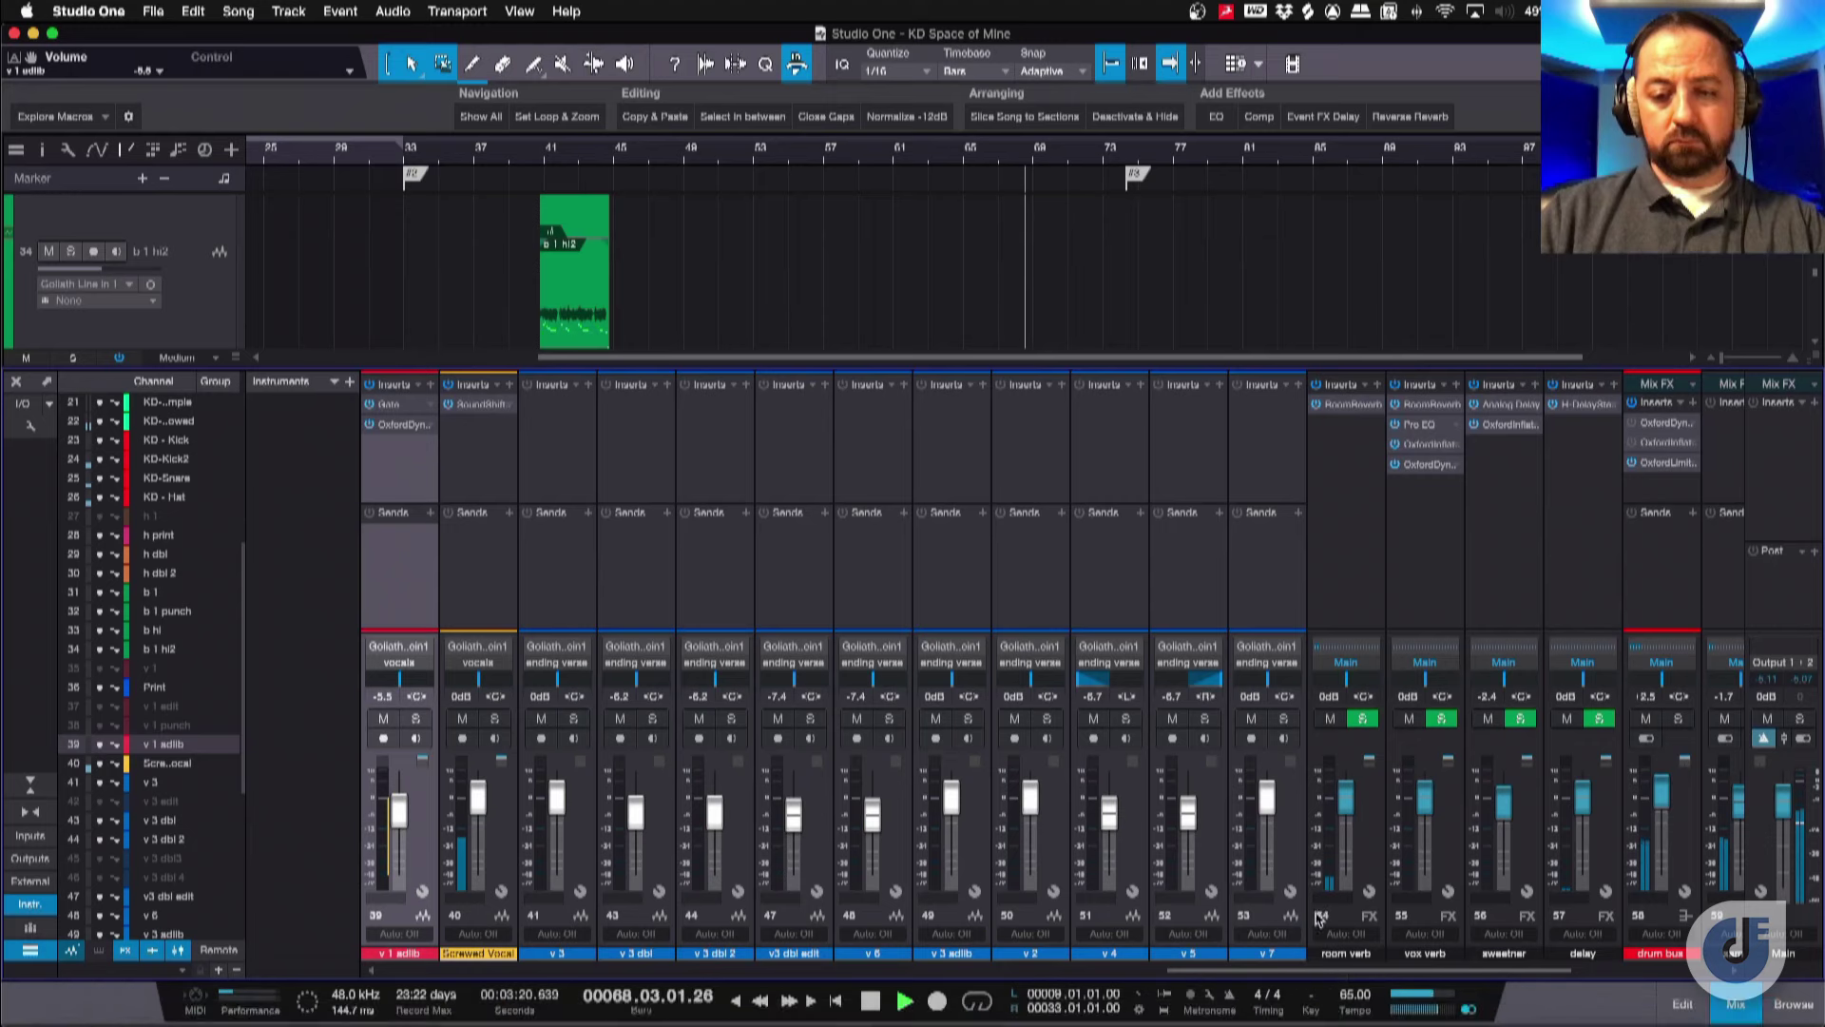
scroll(1391, 962, right, 4)
scroll(1391, 962, right, 3)
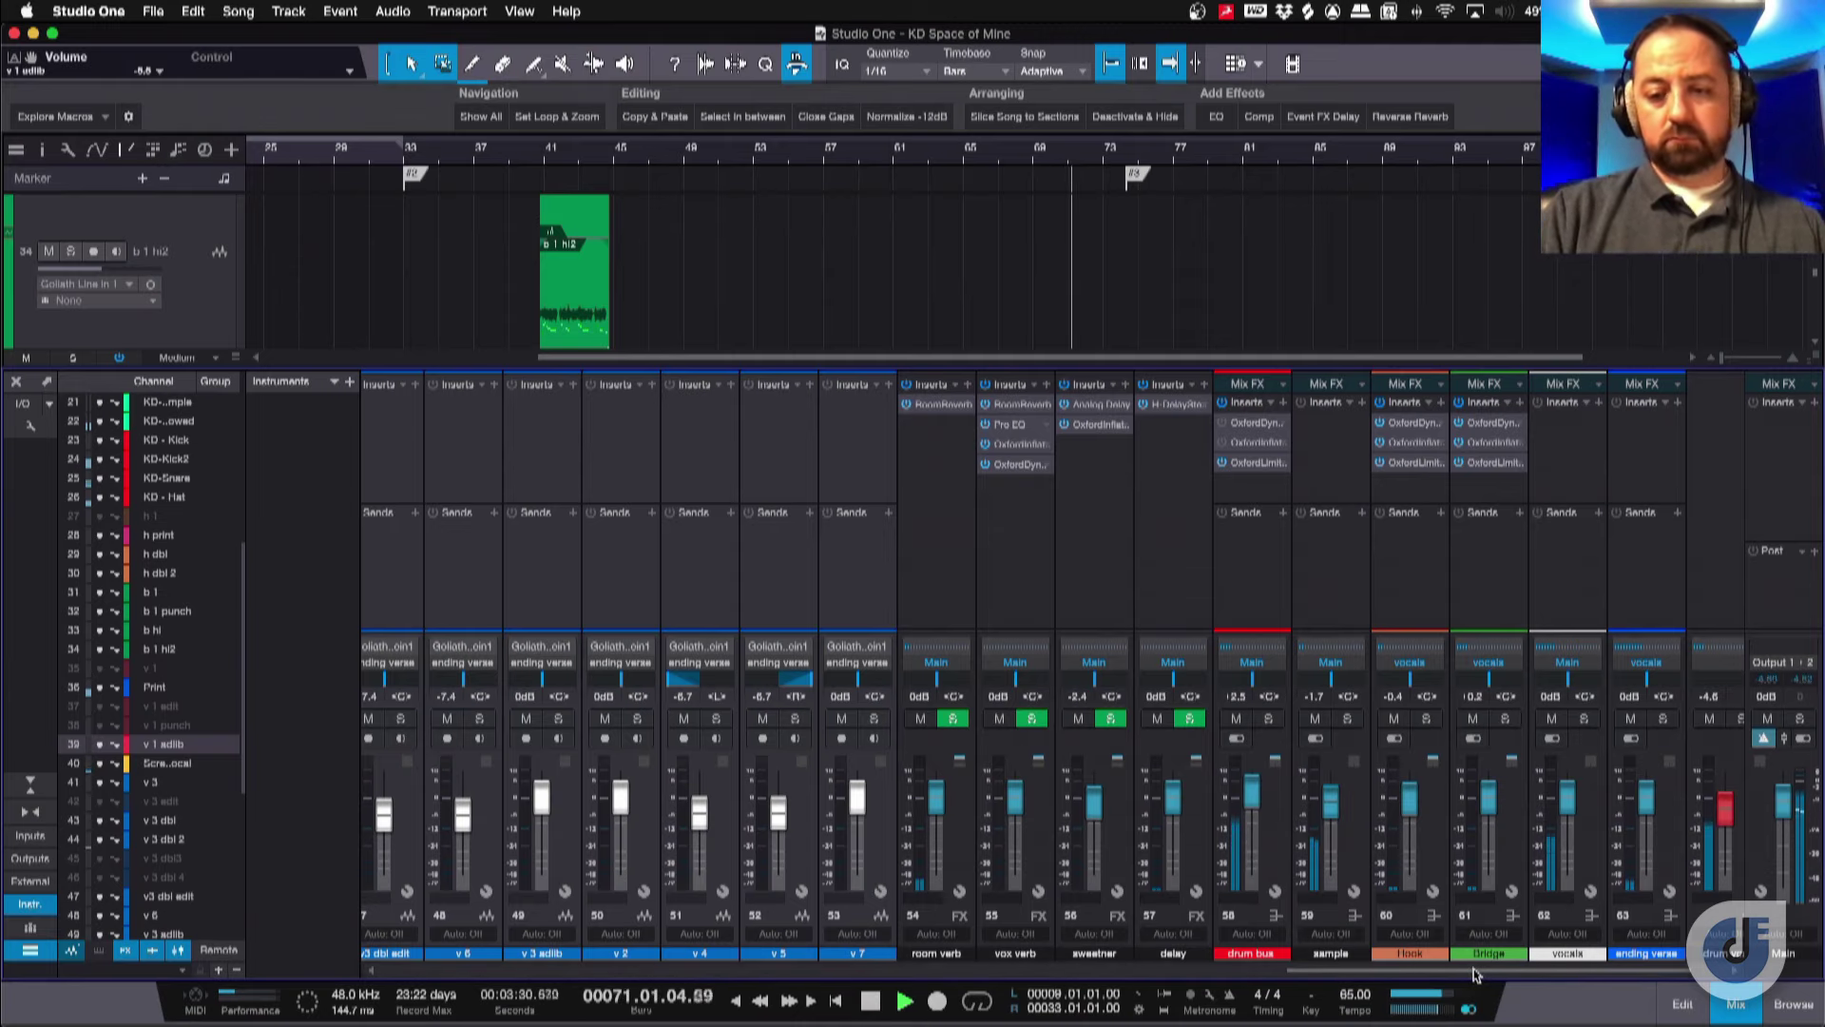
drag(1492, 971, 1438, 966)
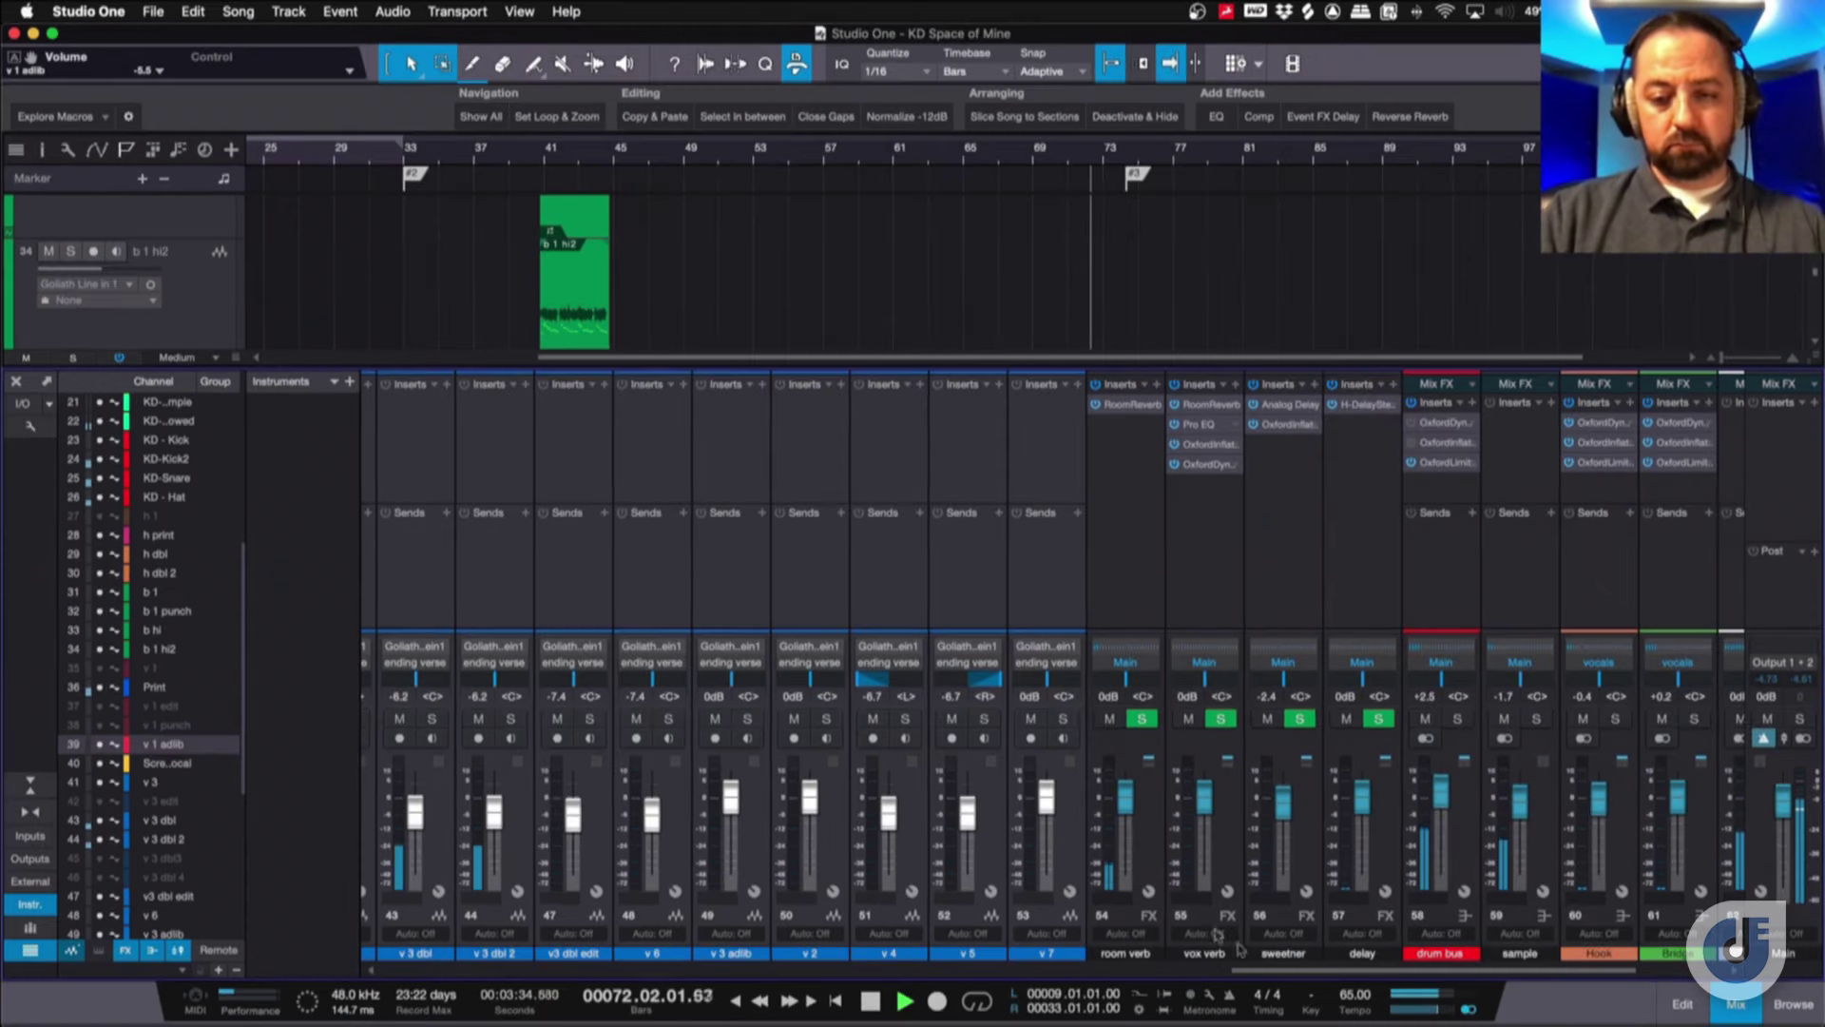
drag(1261, 973, 1134, 977)
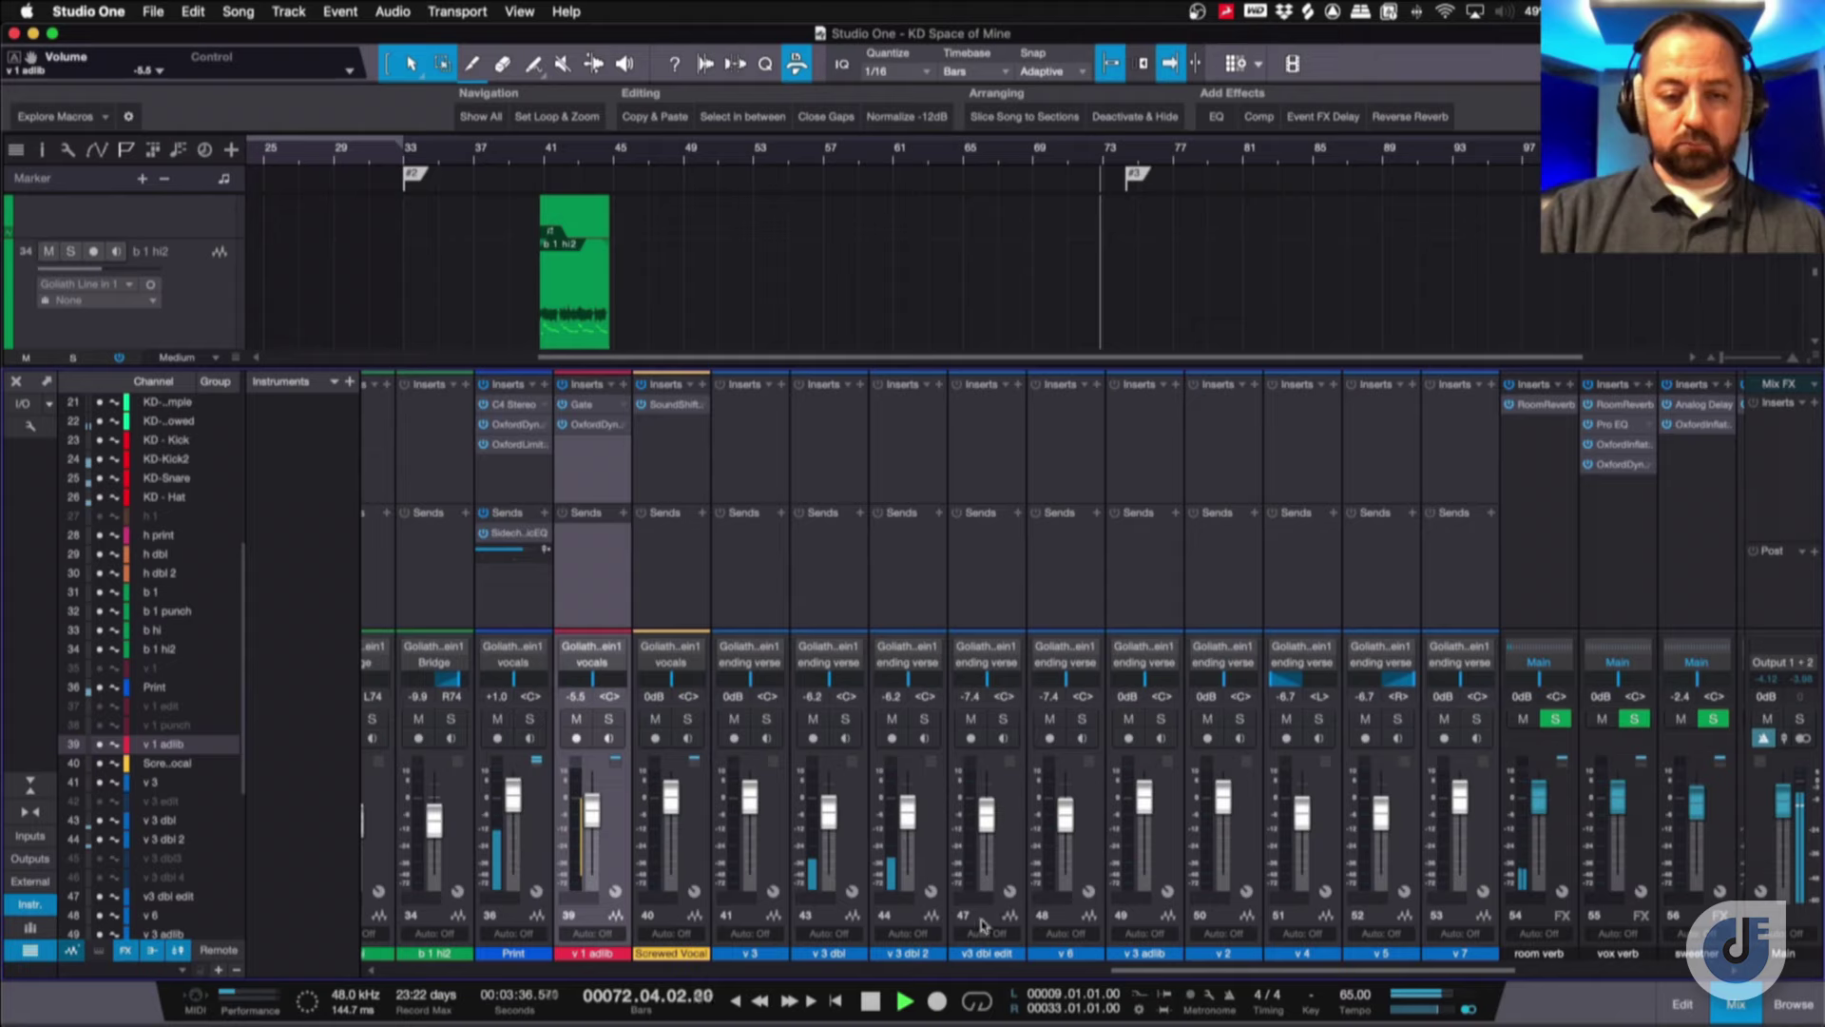
Stop playback, select the Print, ScrewedVocal and v 1 adlib channels, and hide the mixer.
click(537, 849)
key(space)
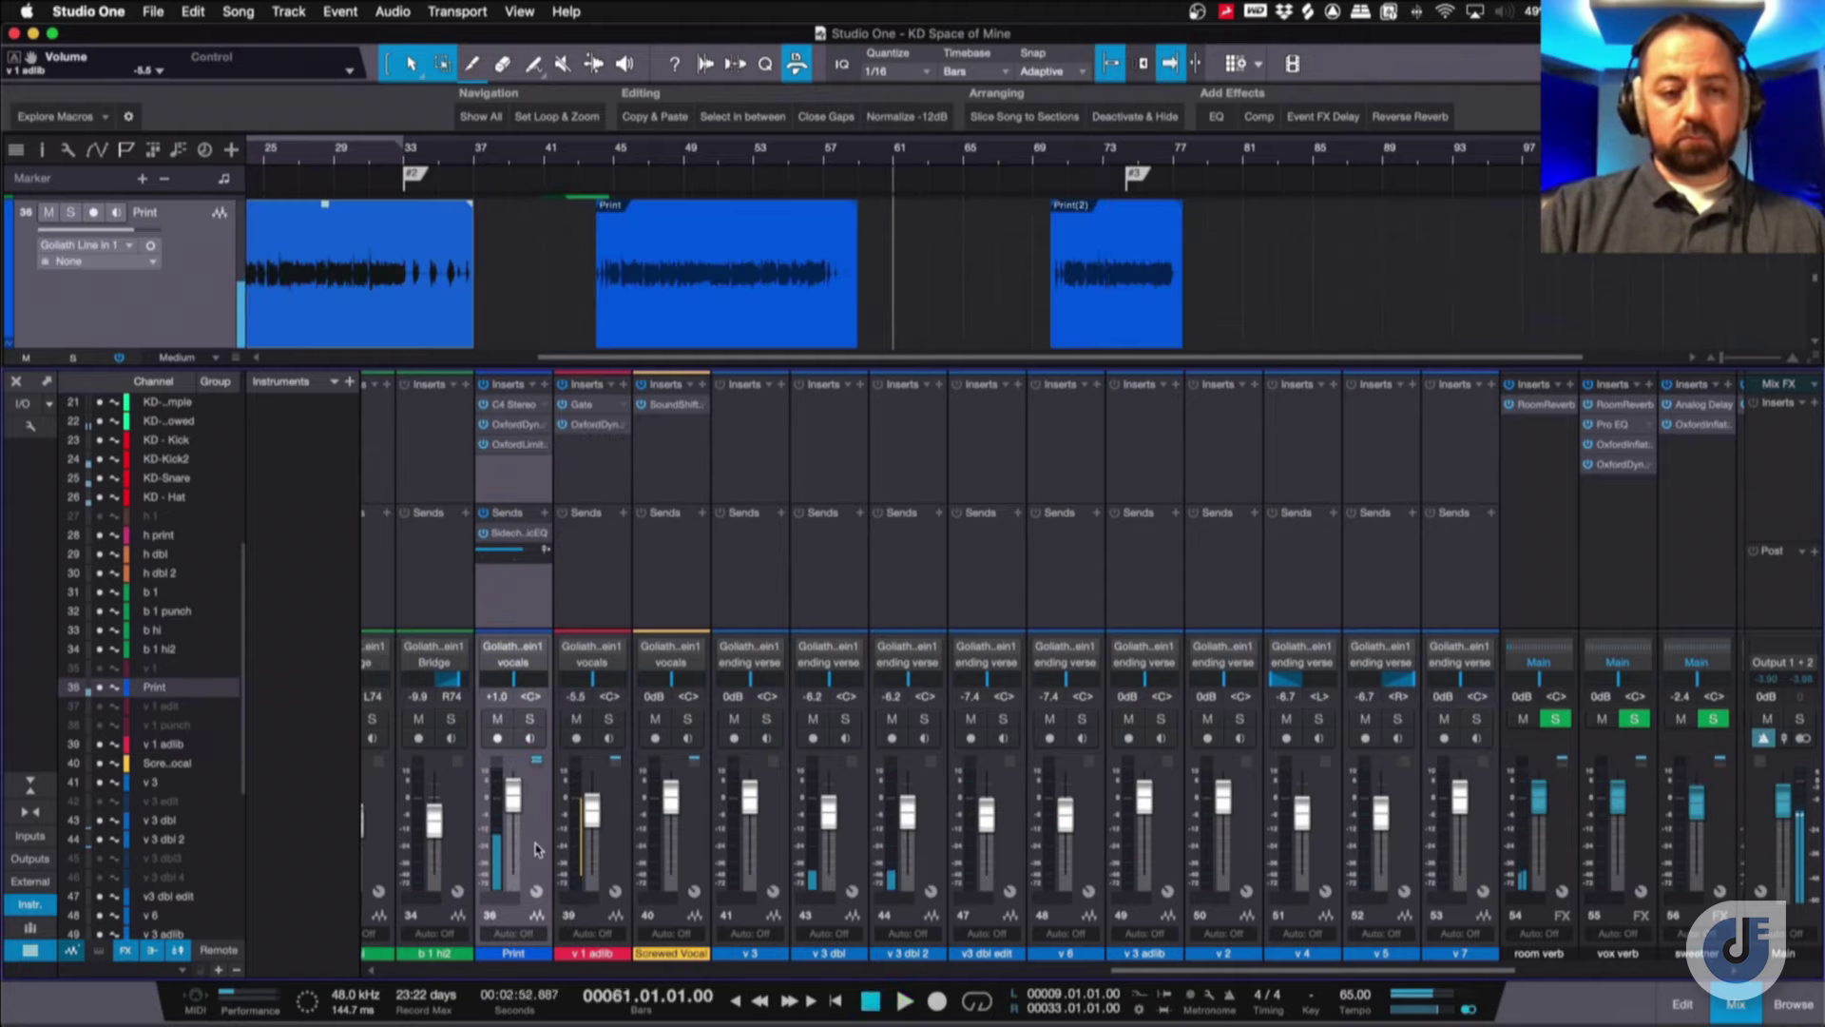
scroll(1036, 205, down, 4)
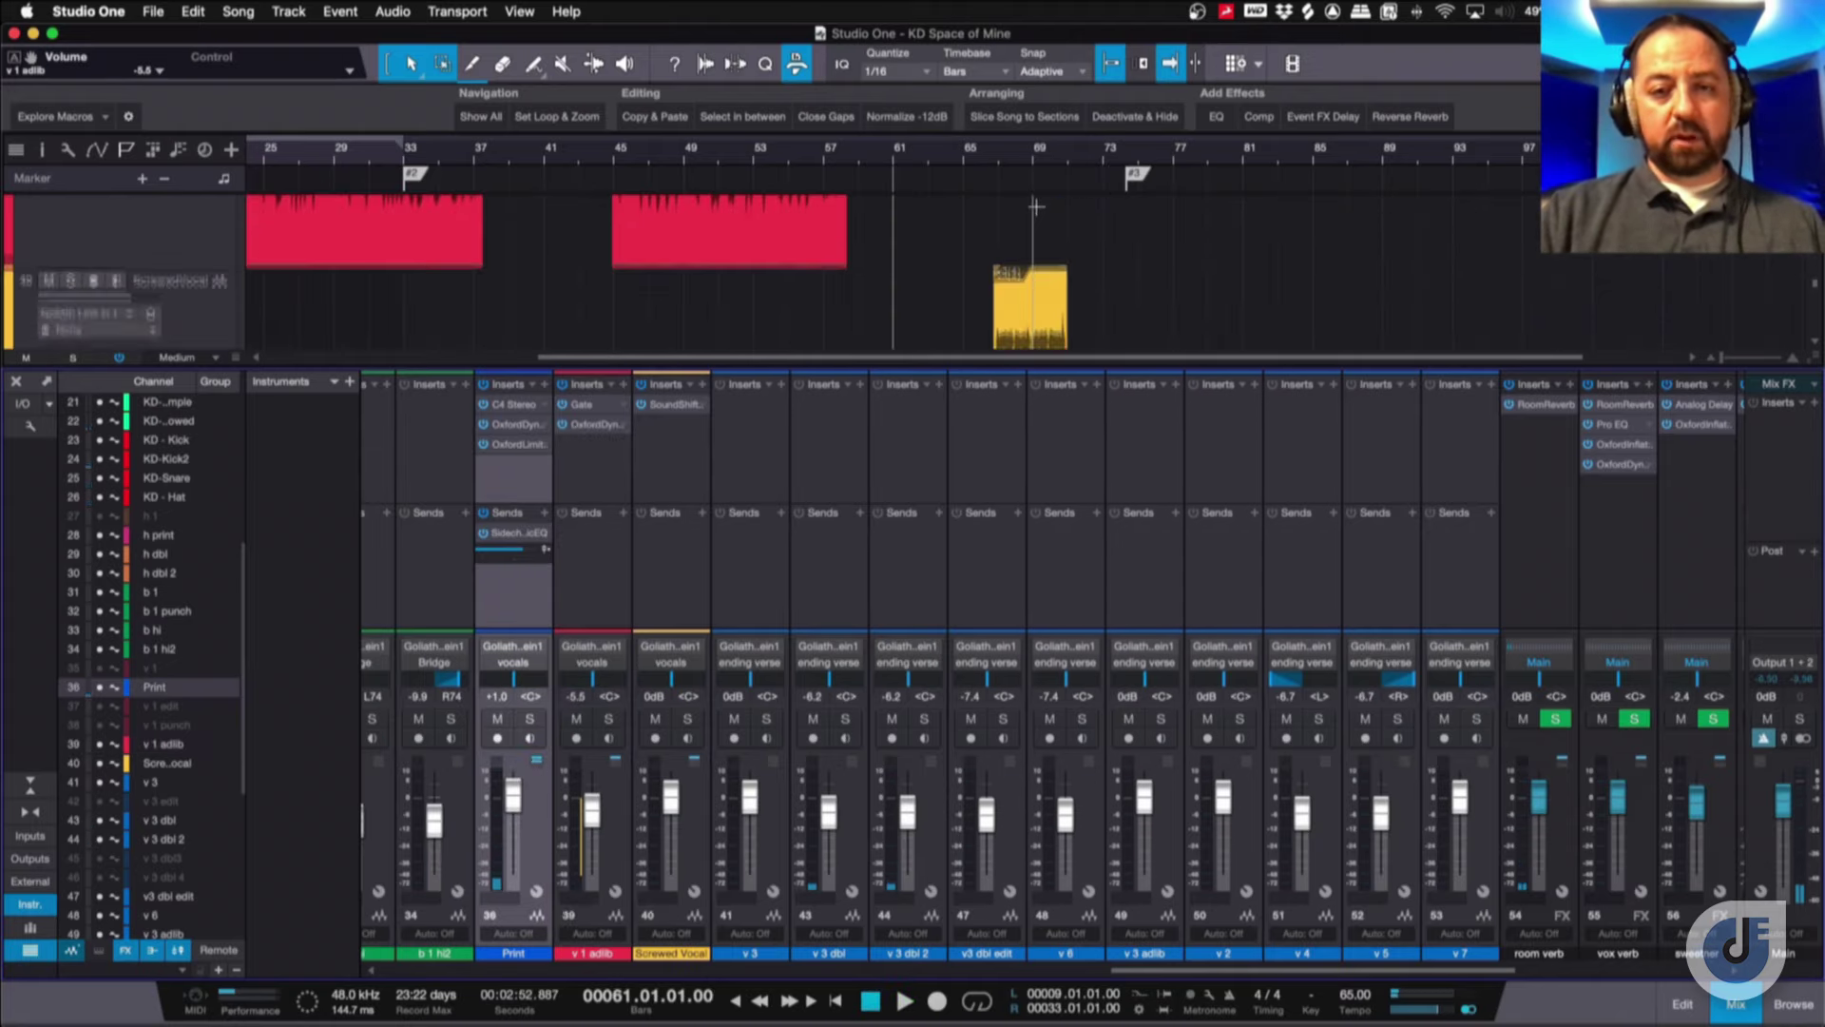
click(221, 309)
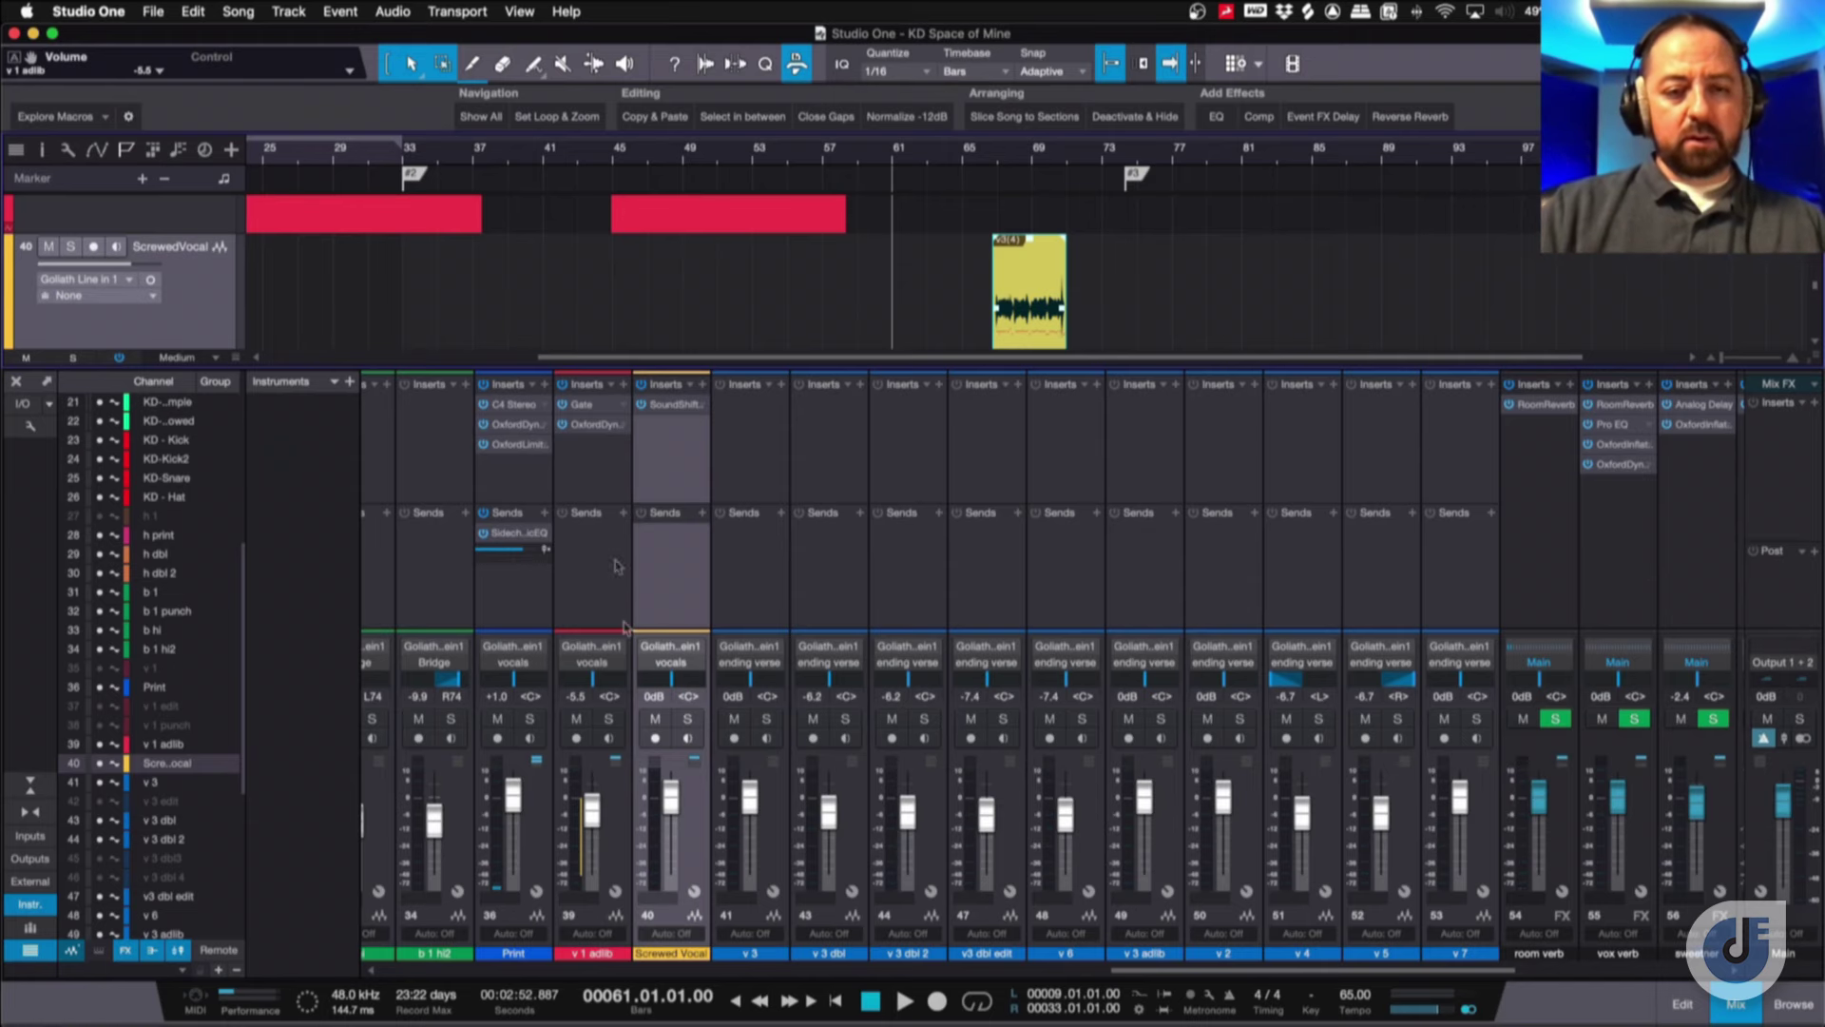
click(608, 827)
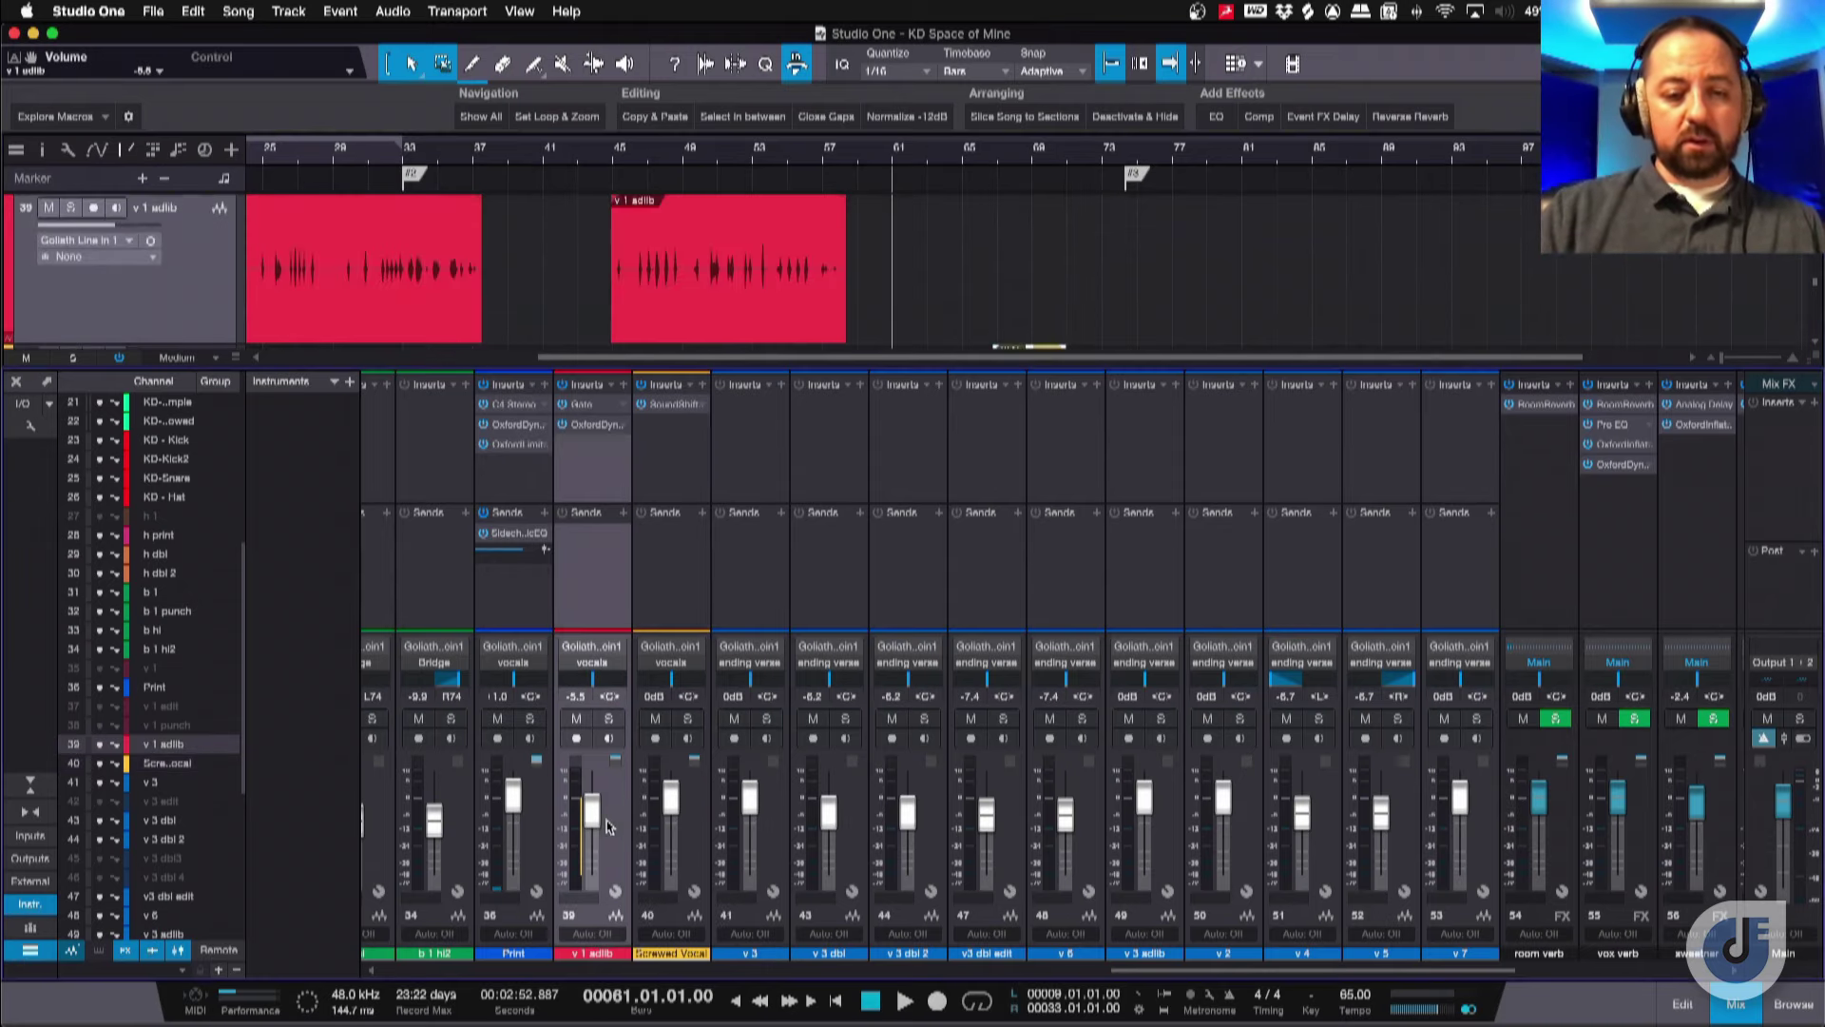
click(547, 818)
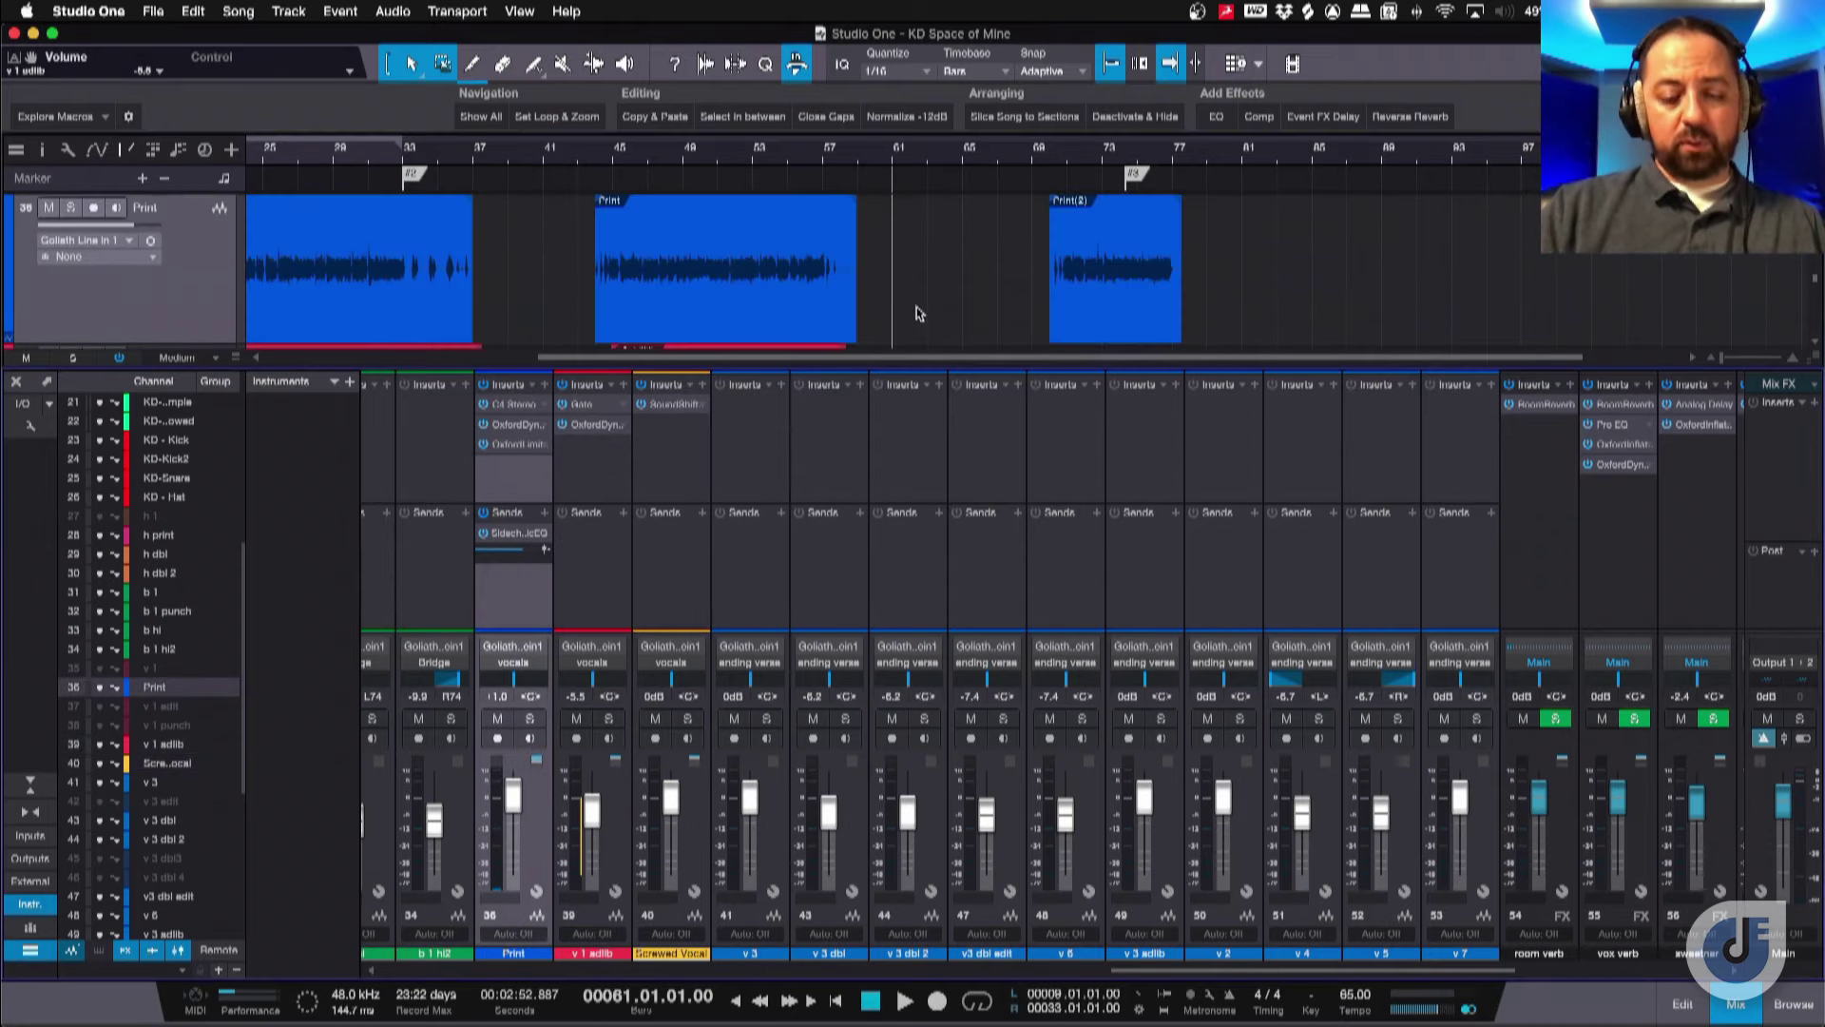
key(F3)
scroll(920, 476, down, 5)
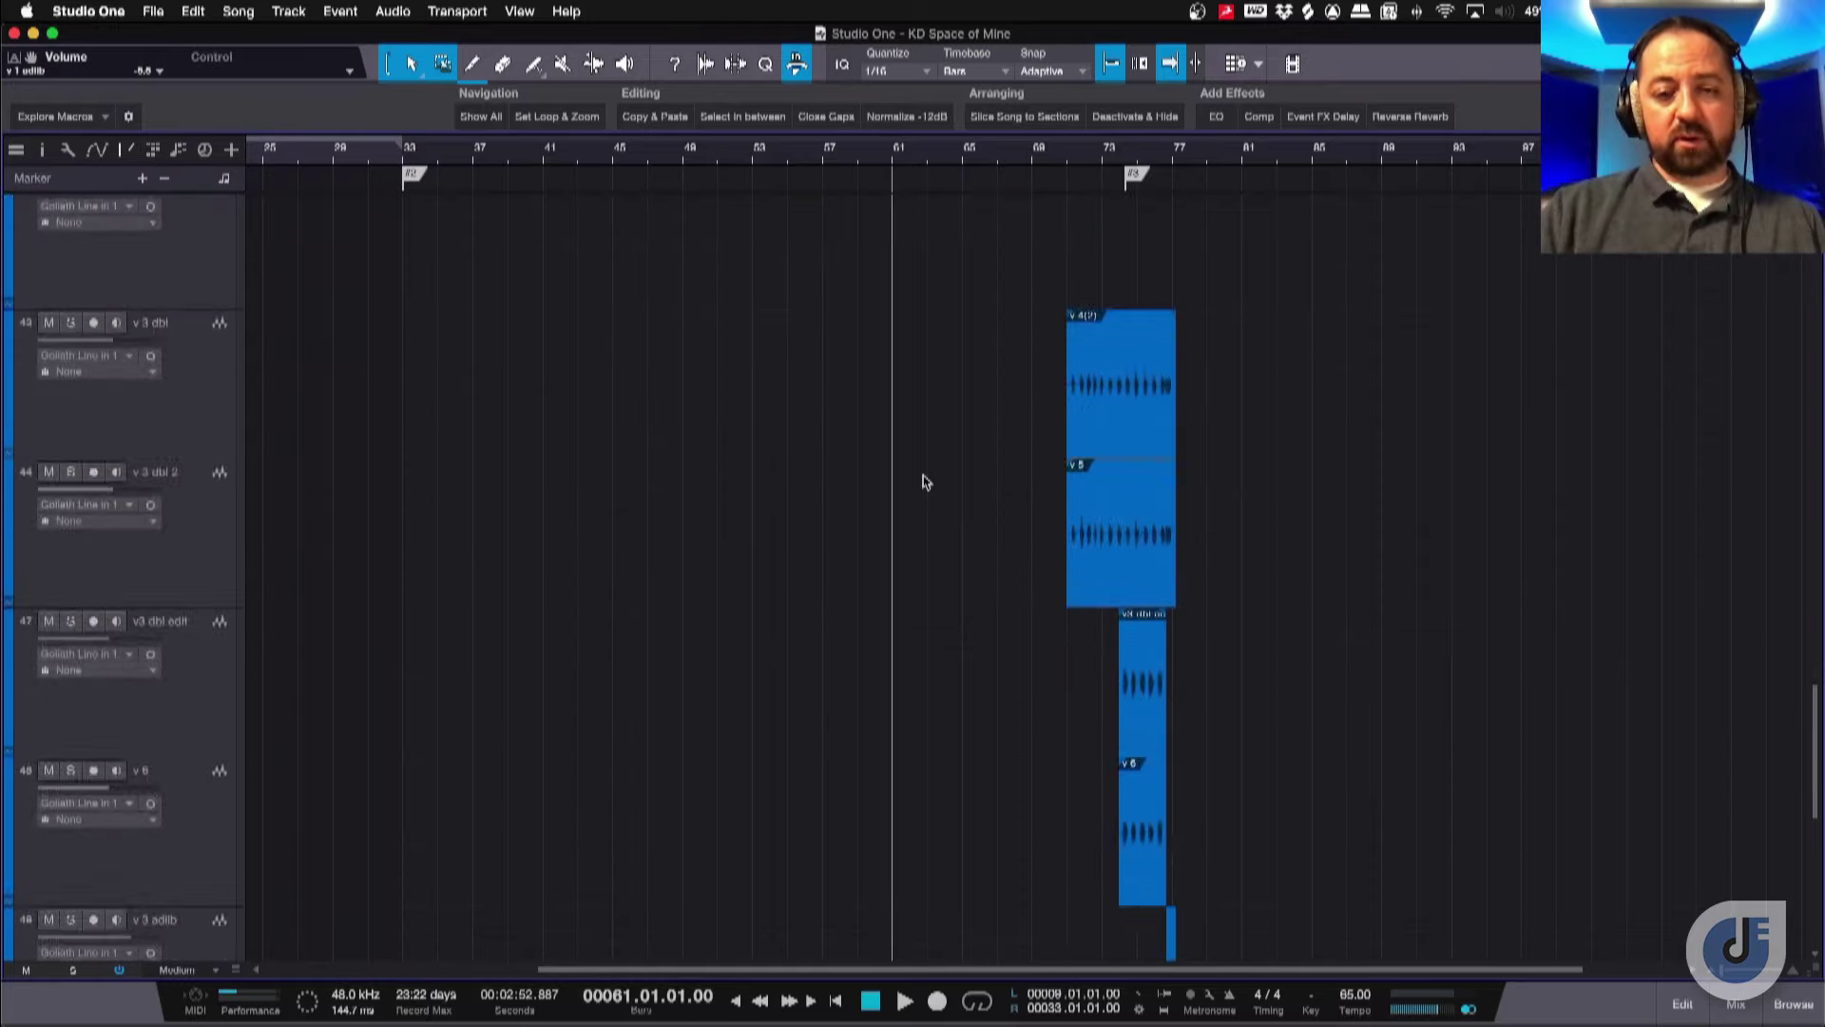
Cue bar 71, zoom out to the full song, play with the mixer showing, and open Print's Oxford Dynamic EQ.
scroll(920, 481, down, 6)
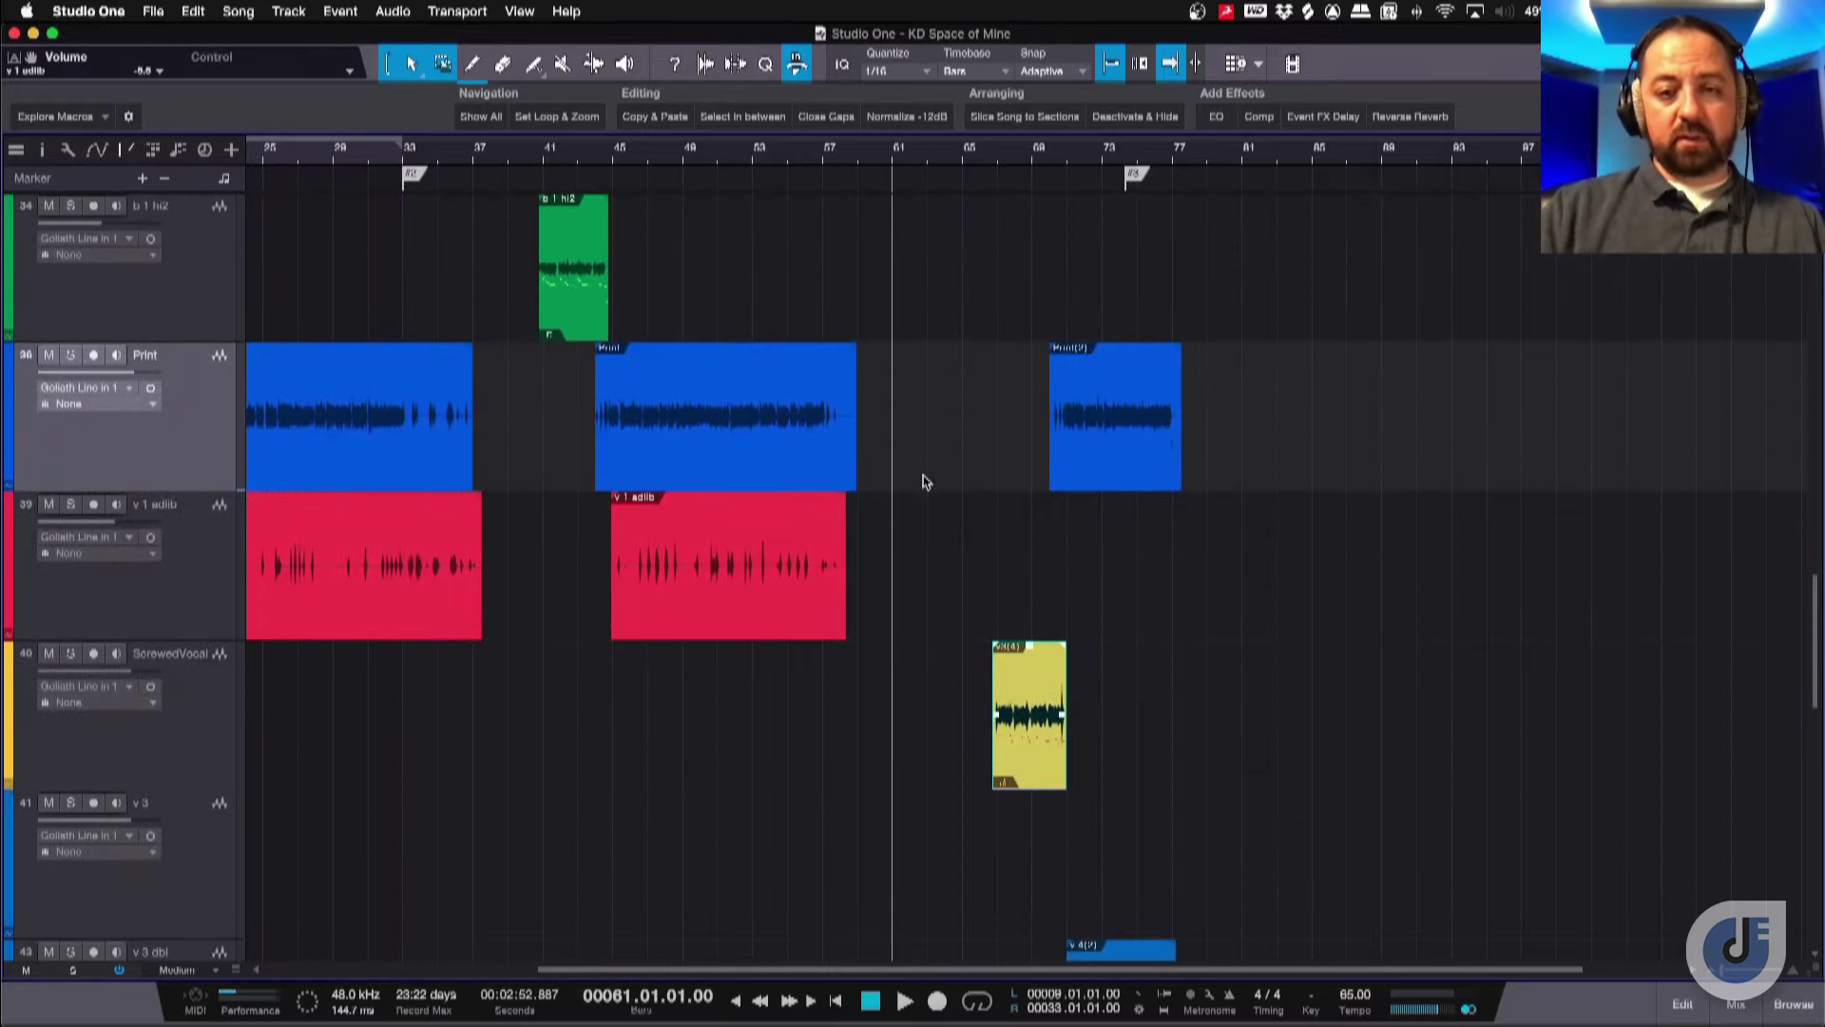
click(1070, 158)
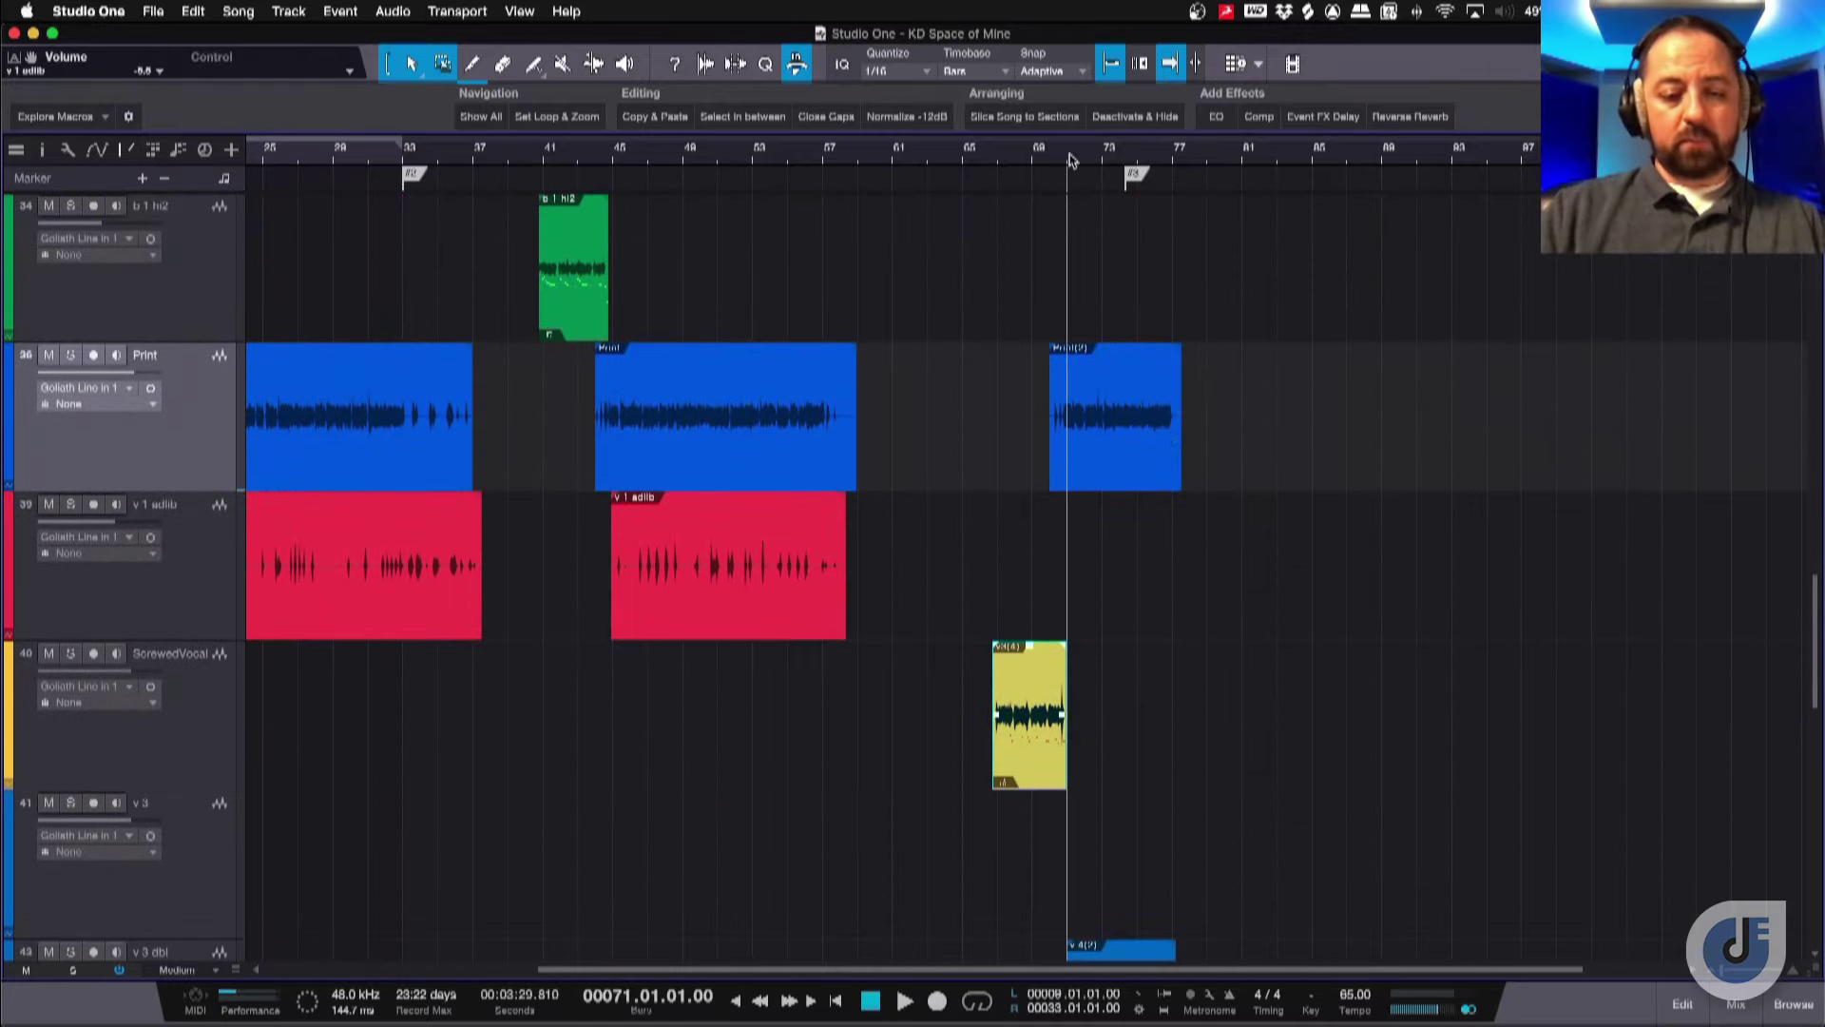
key(w)
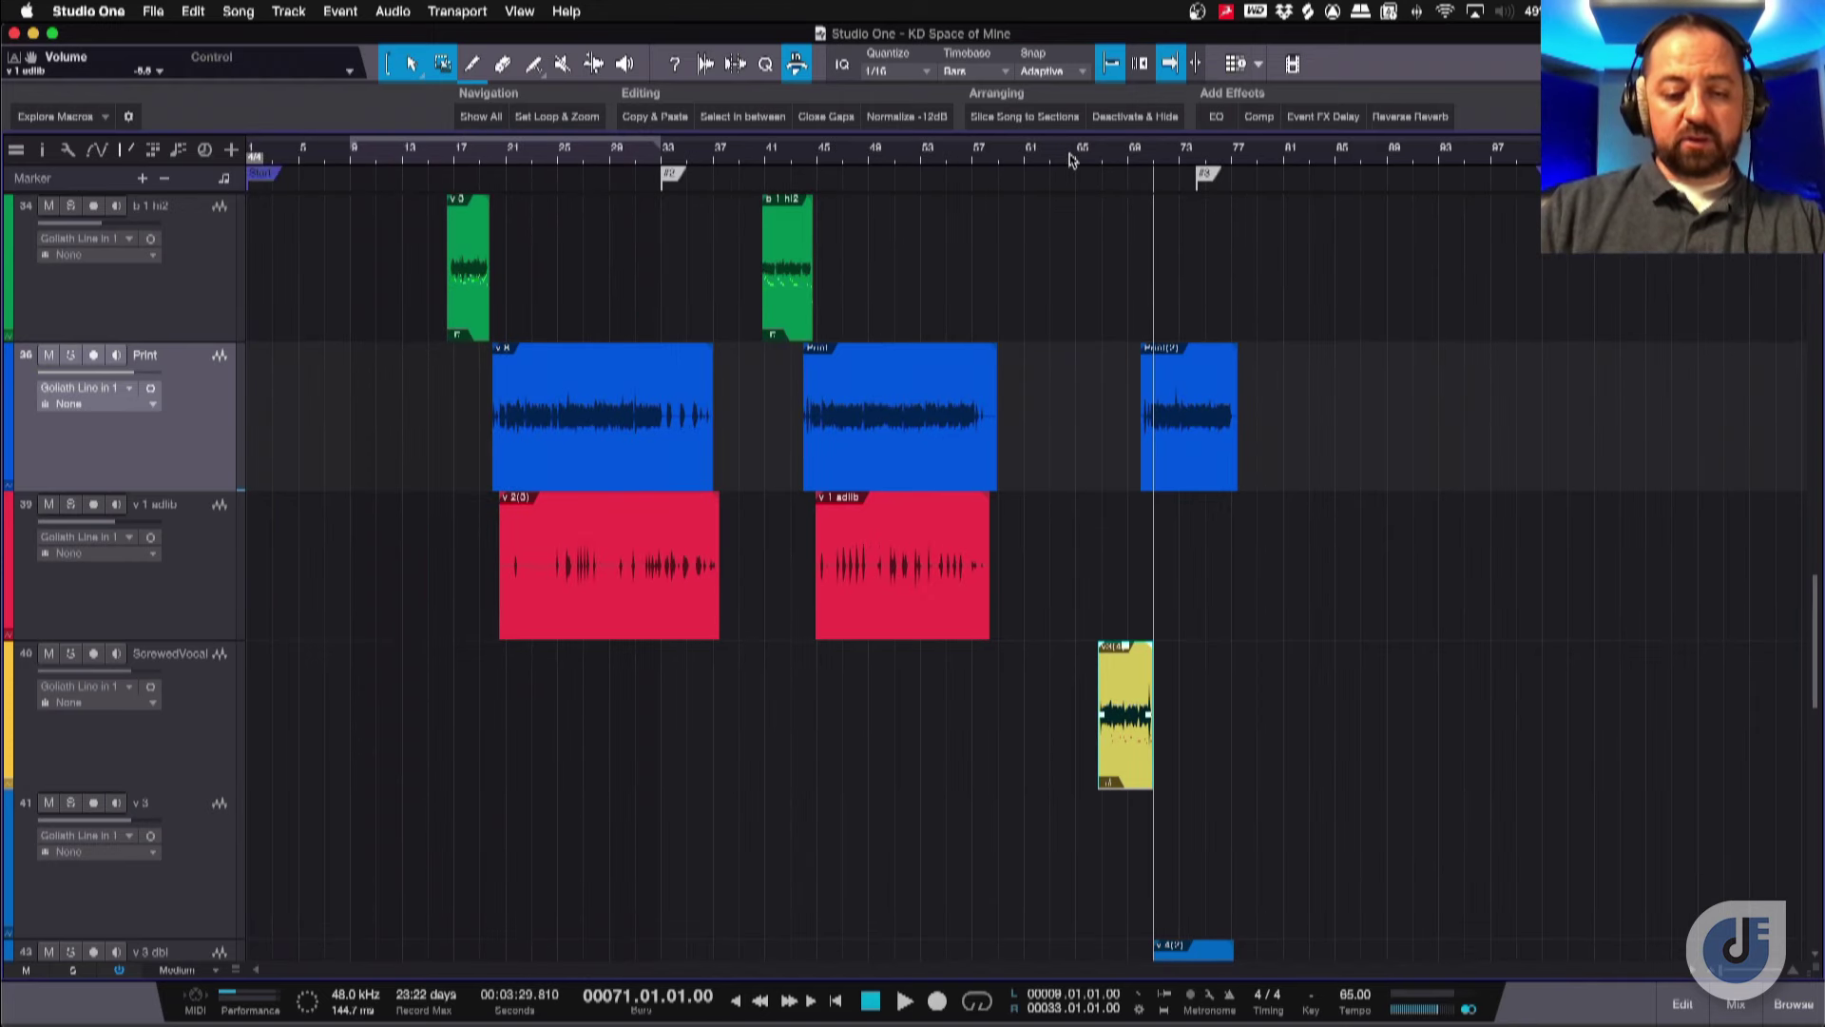
key(F3)
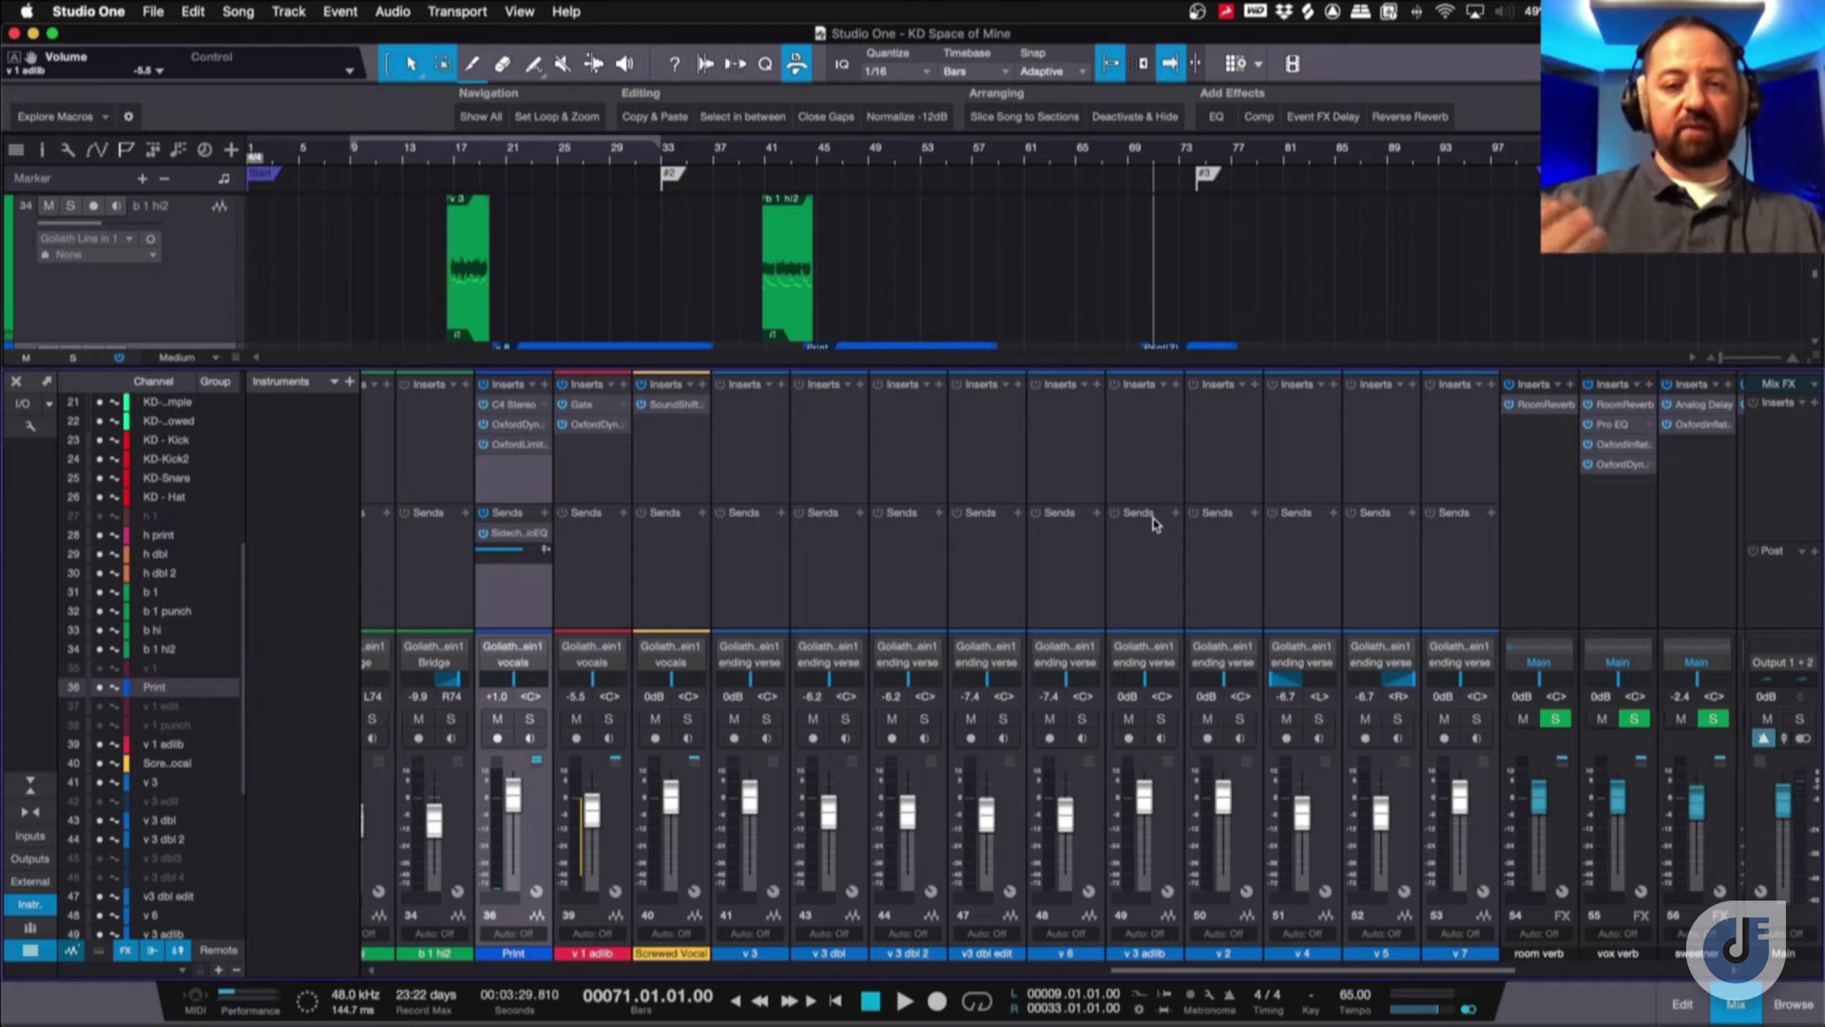
key(F3)
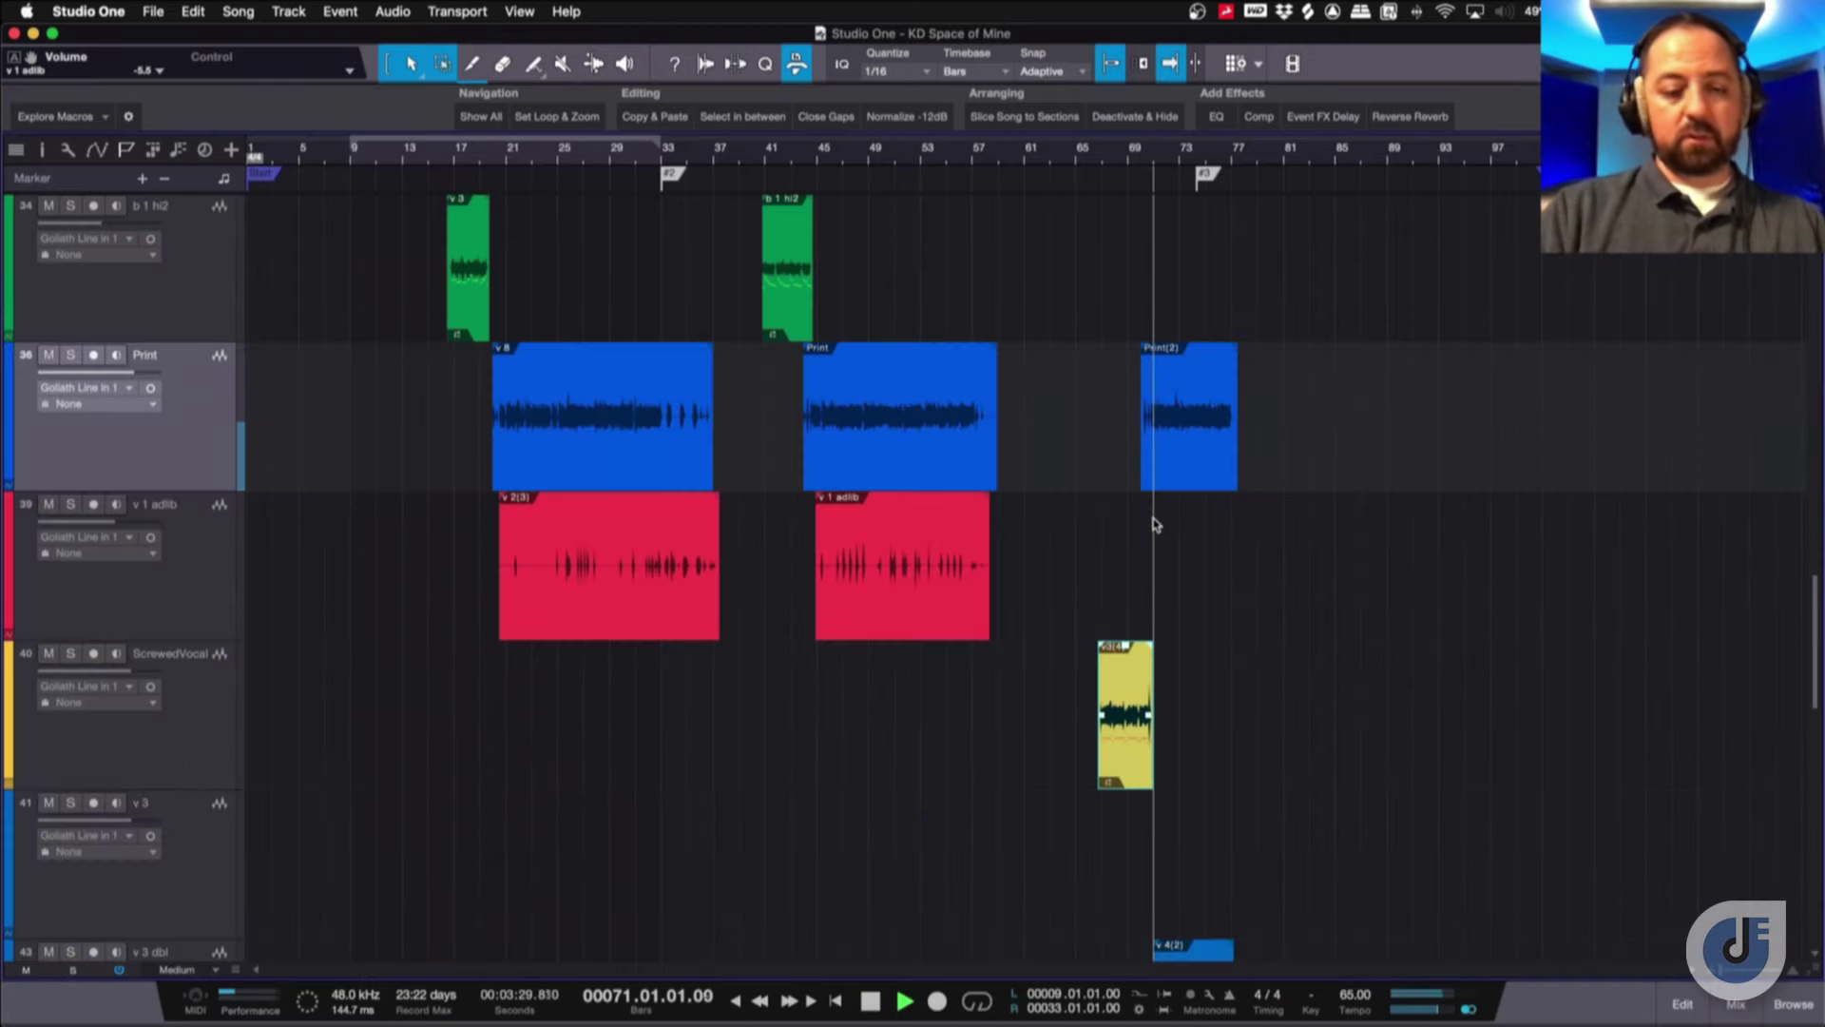
key(space)
key(F3)
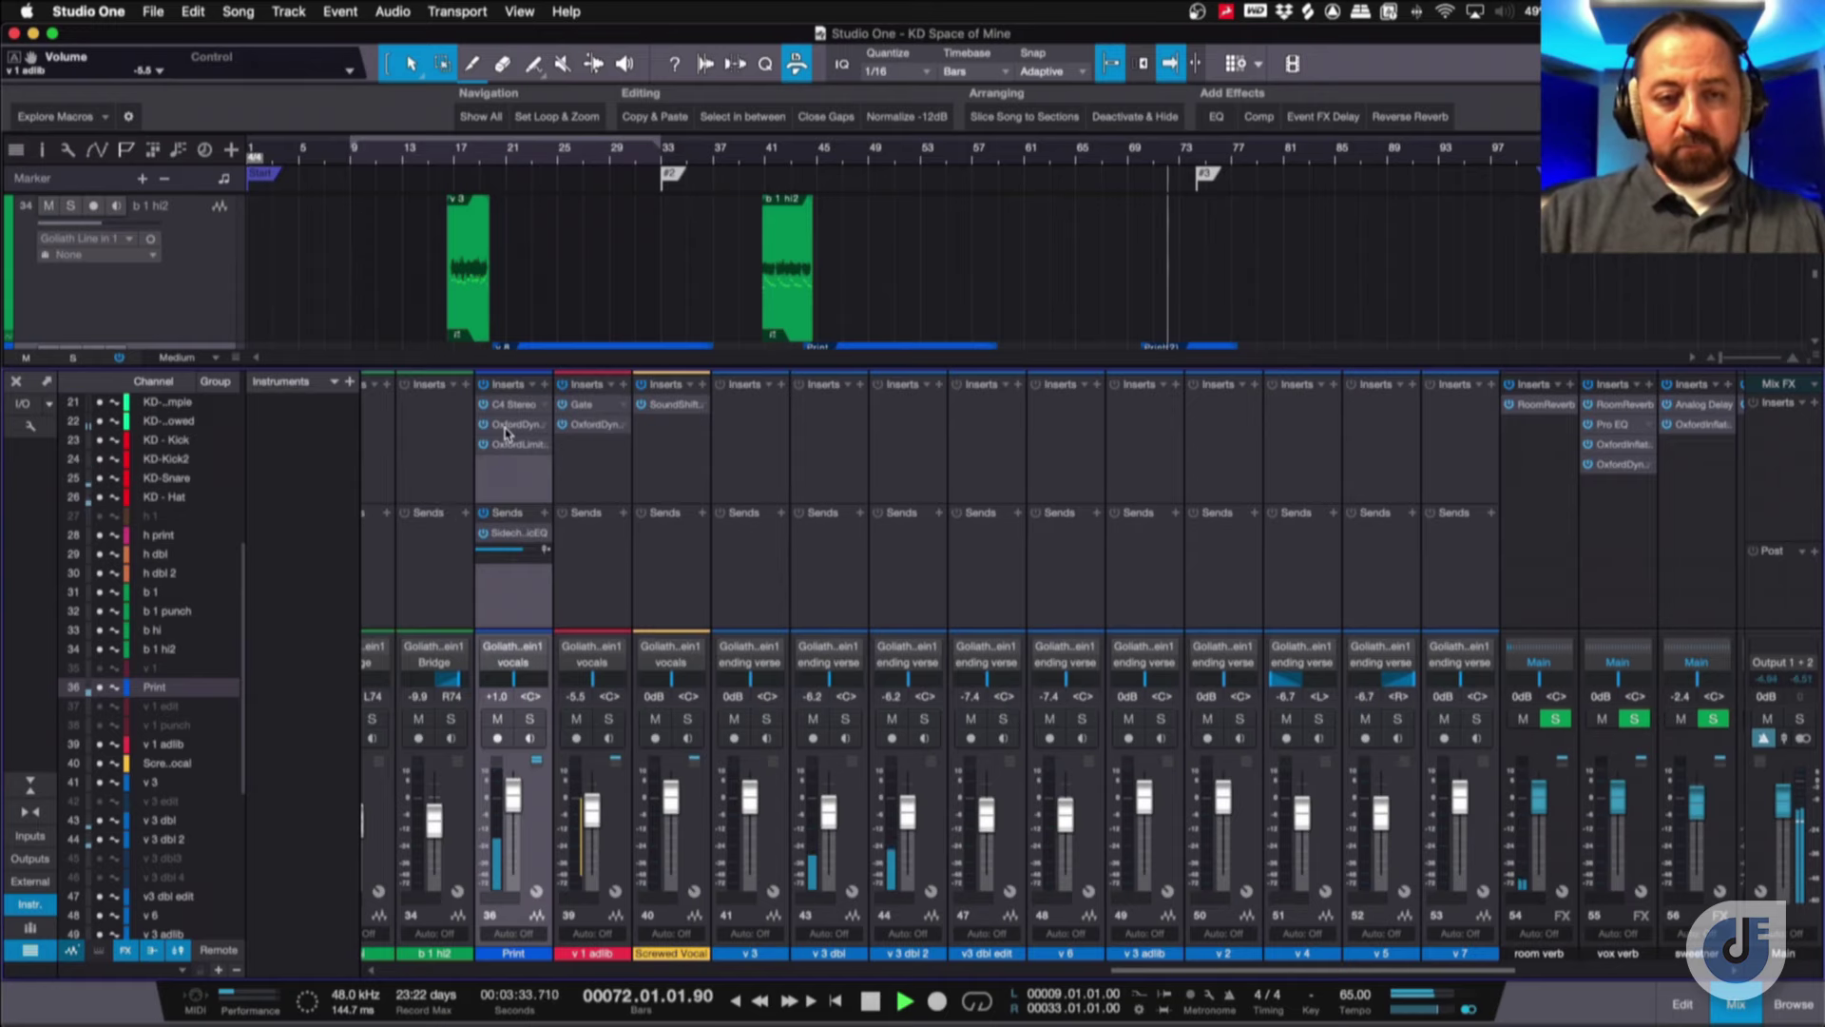
click(515, 424)
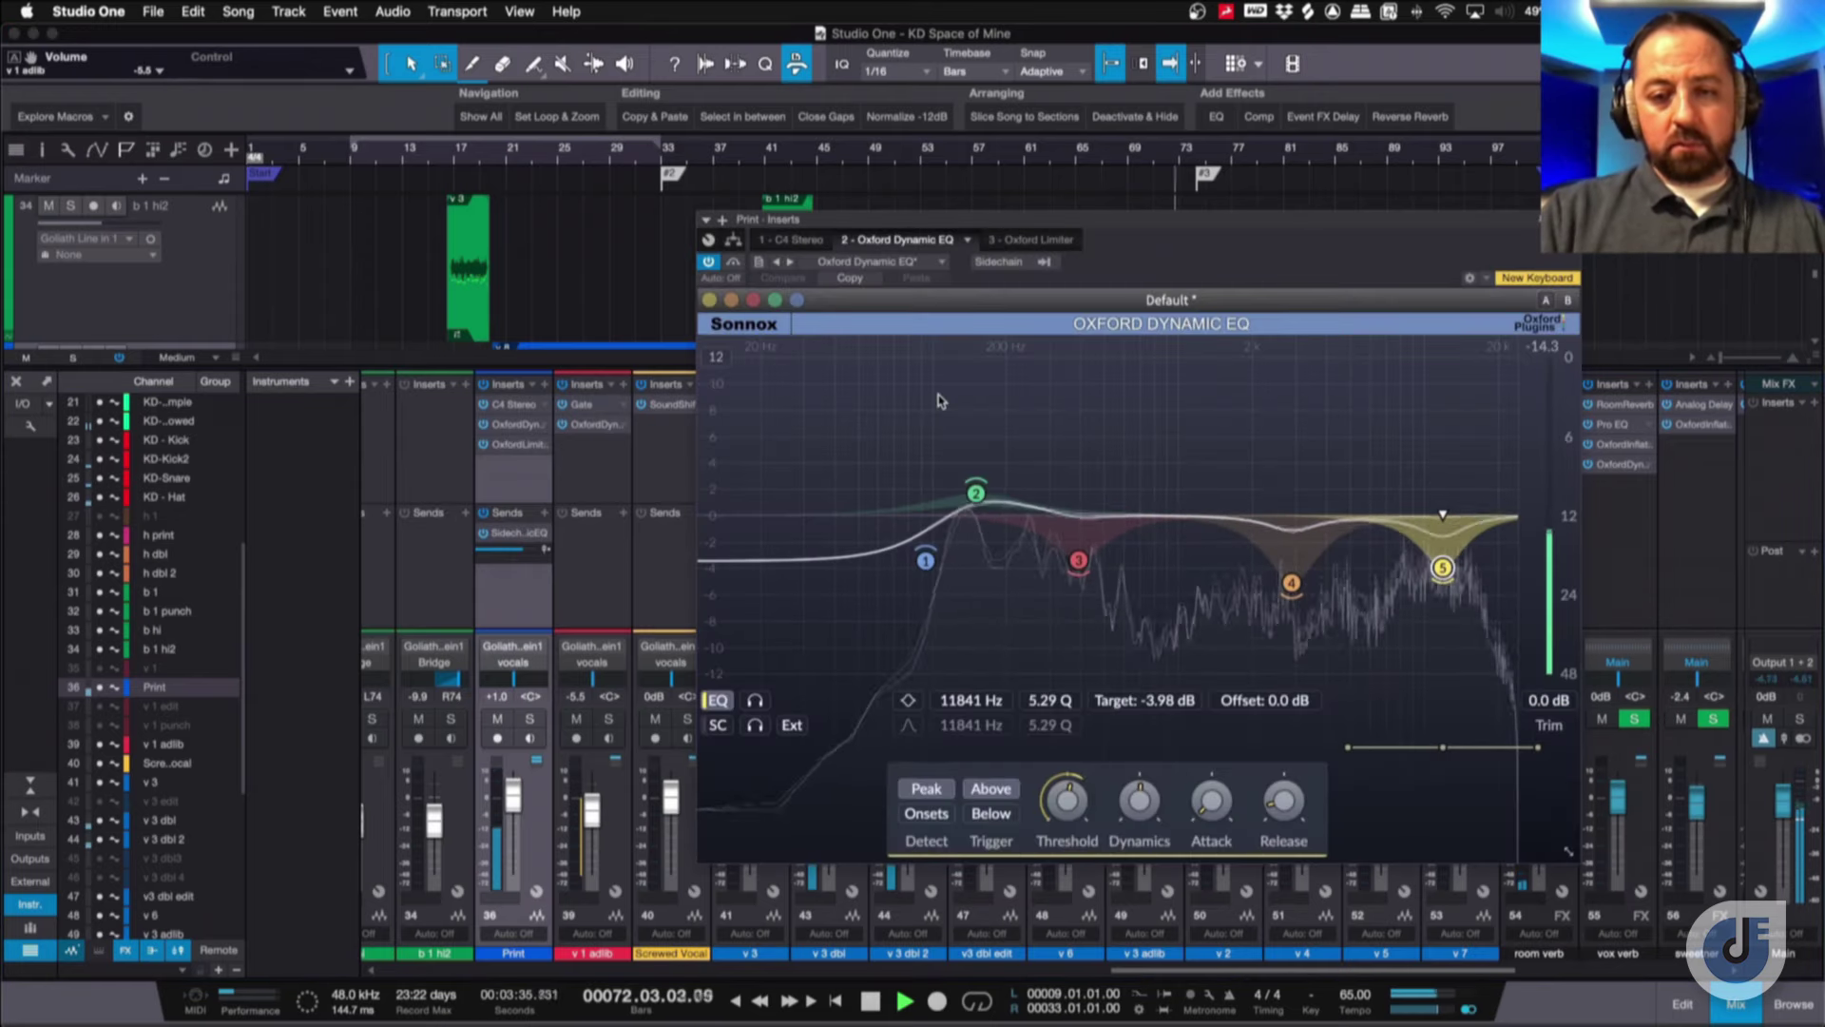
Stop playback and close the Print channel's Oxford Dynamic EQ window.
key(space)
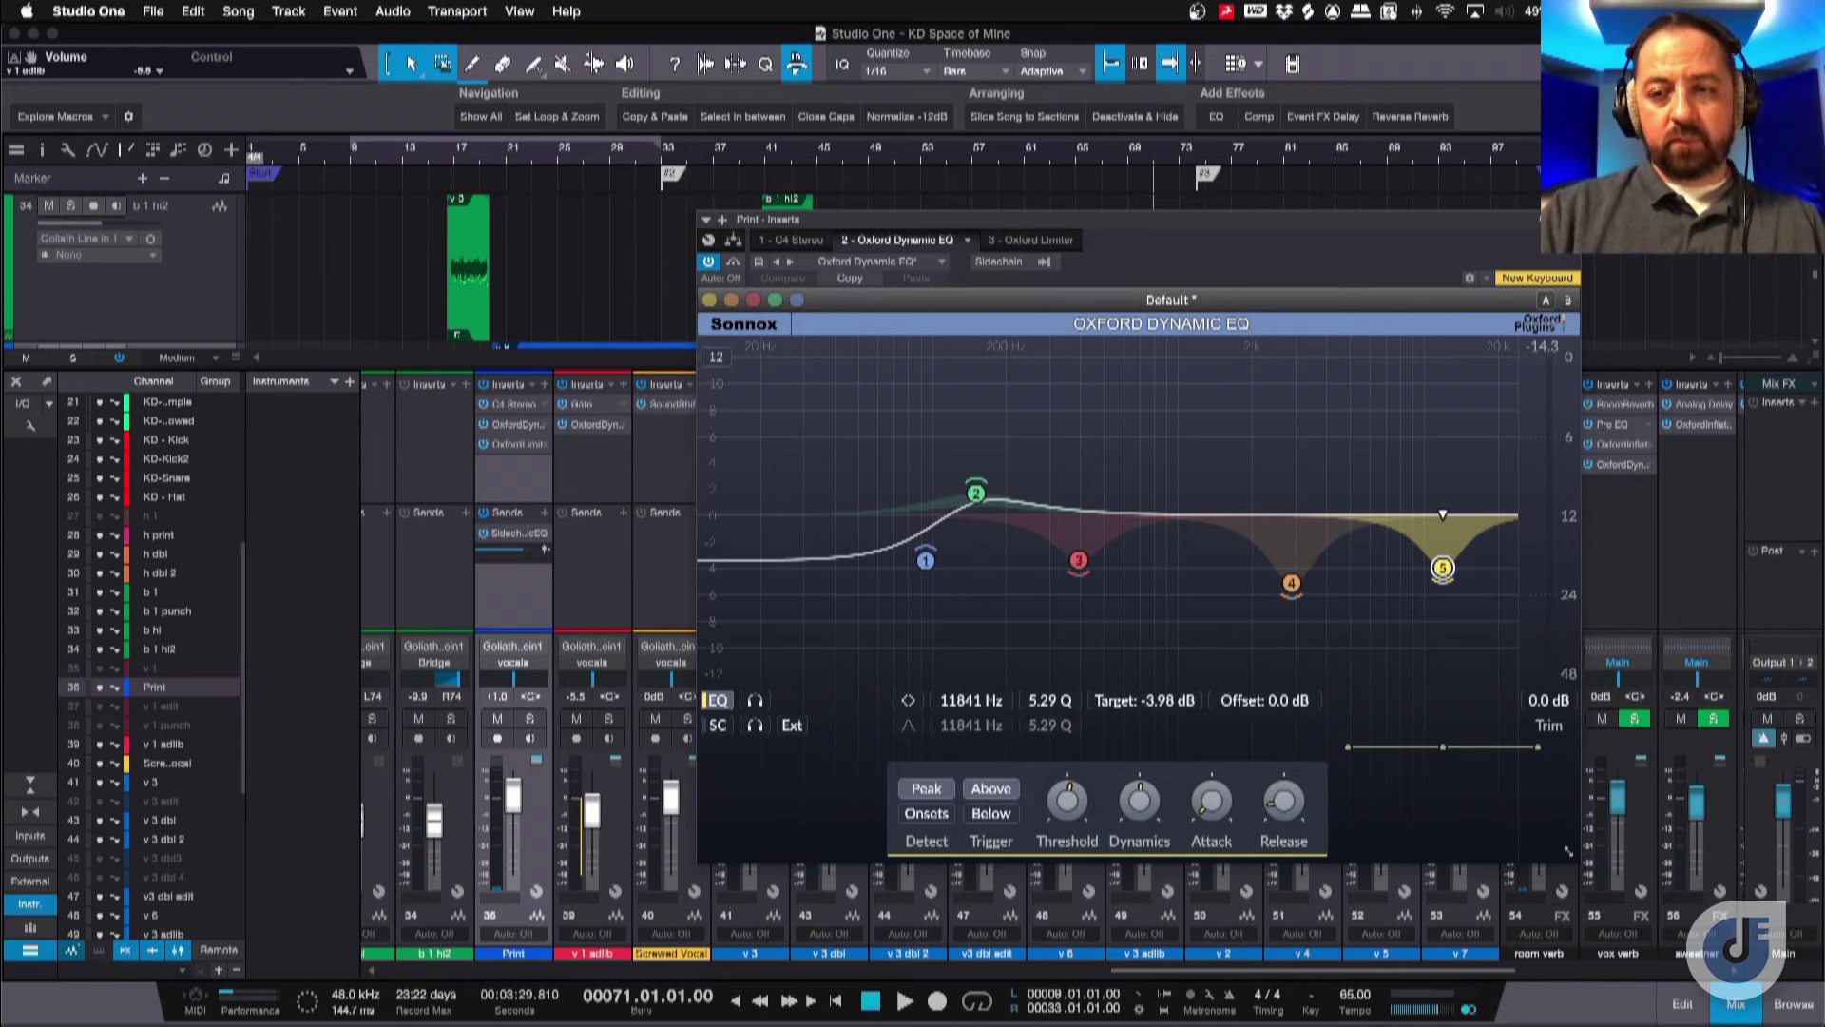
key(super+w)
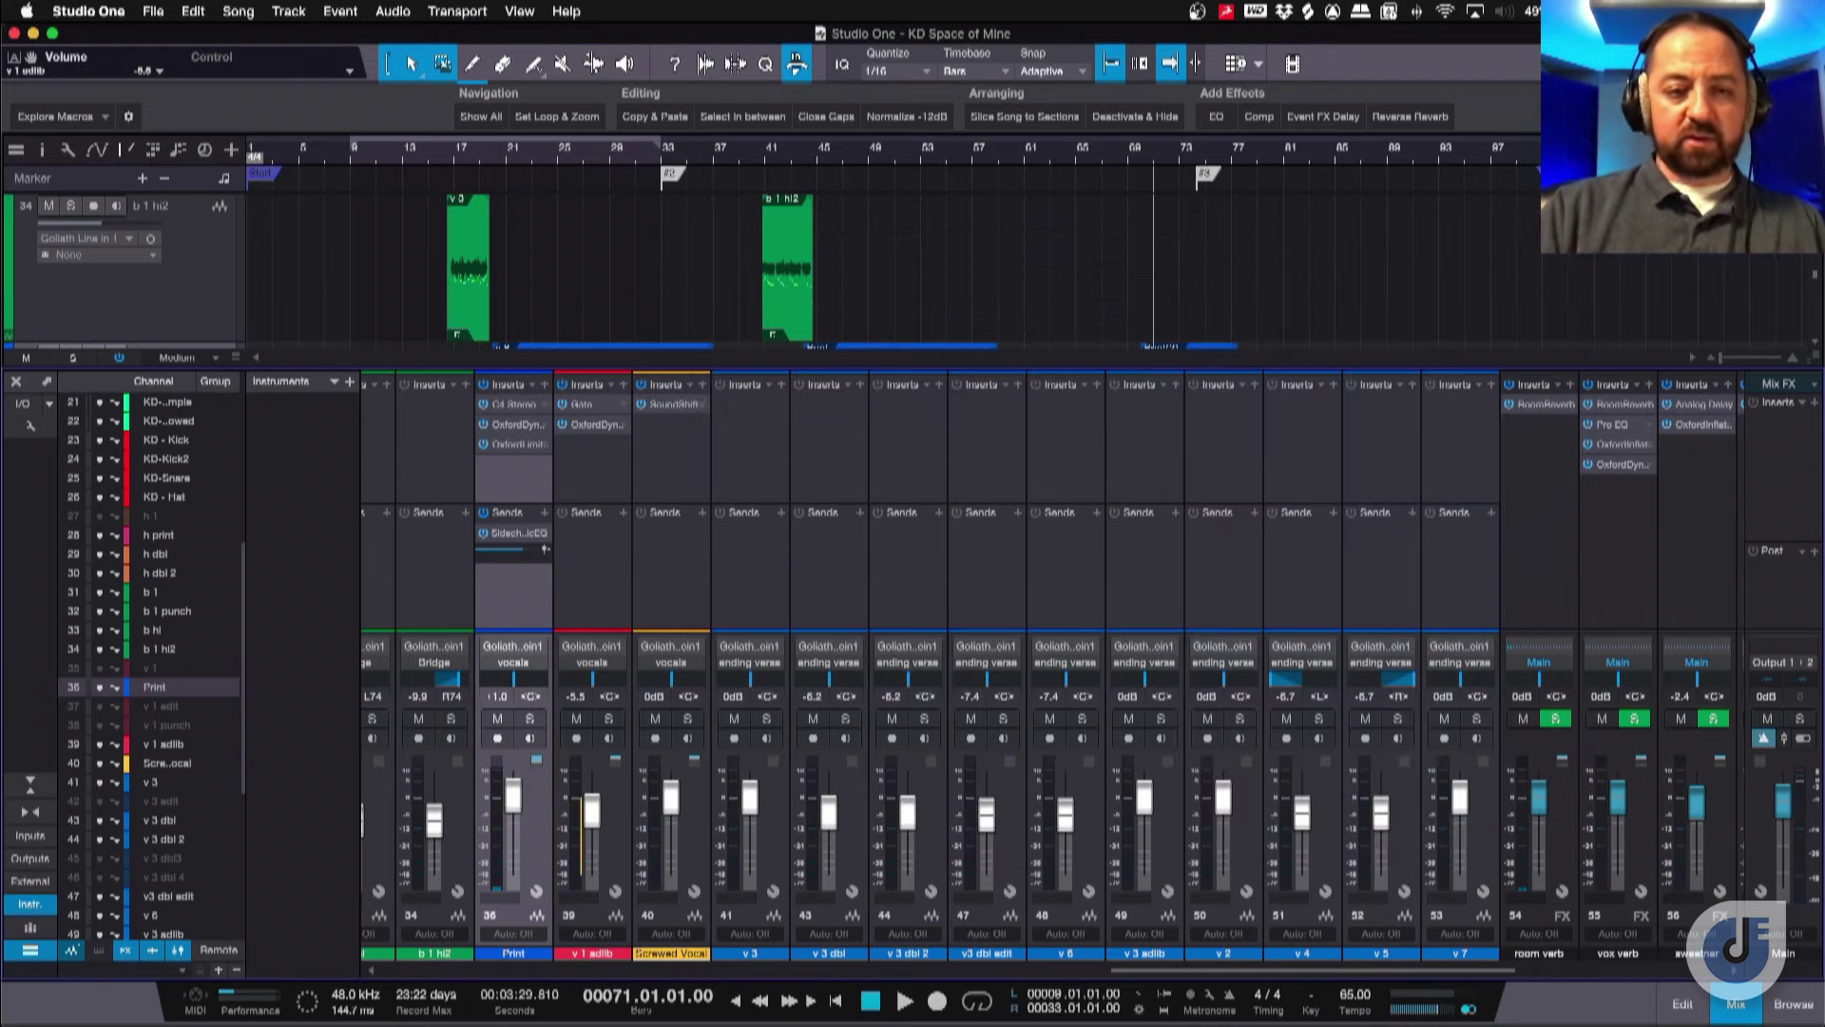
Check the Print channel's Oxford Limiter, then solo KD Main Sample and play from bar 9.
click(514, 445)
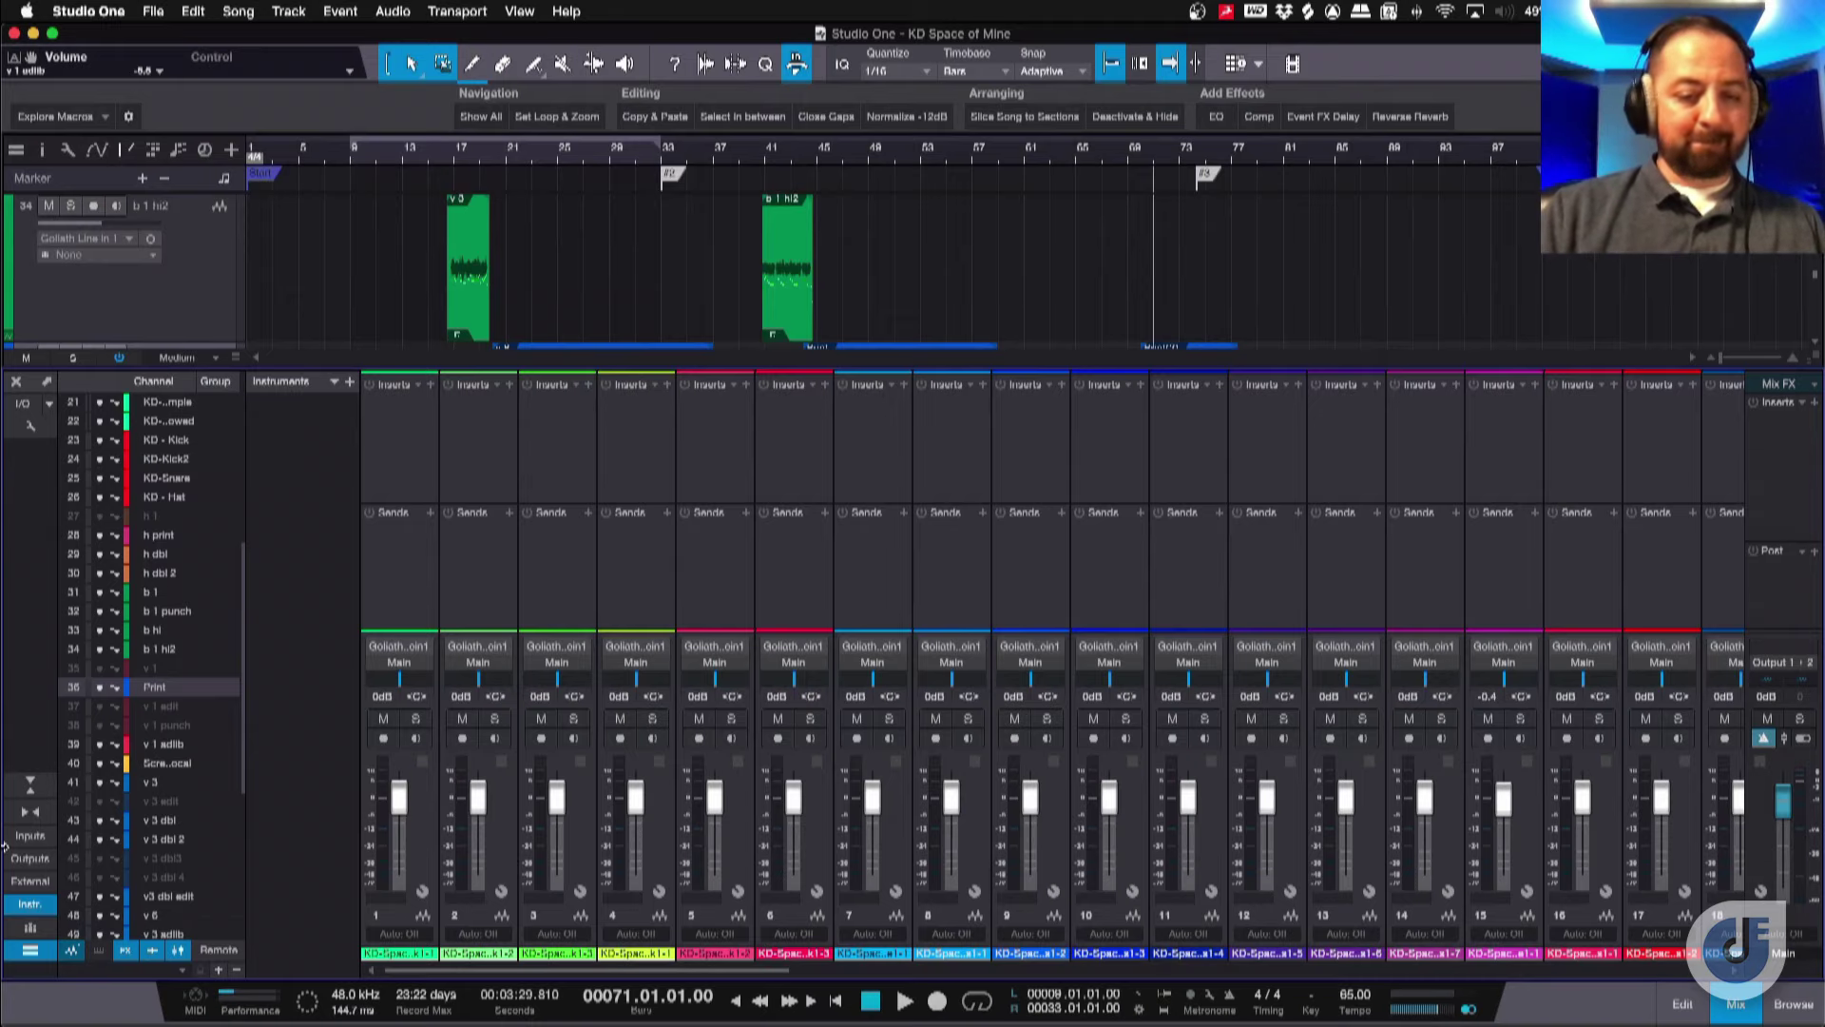
key(F3)
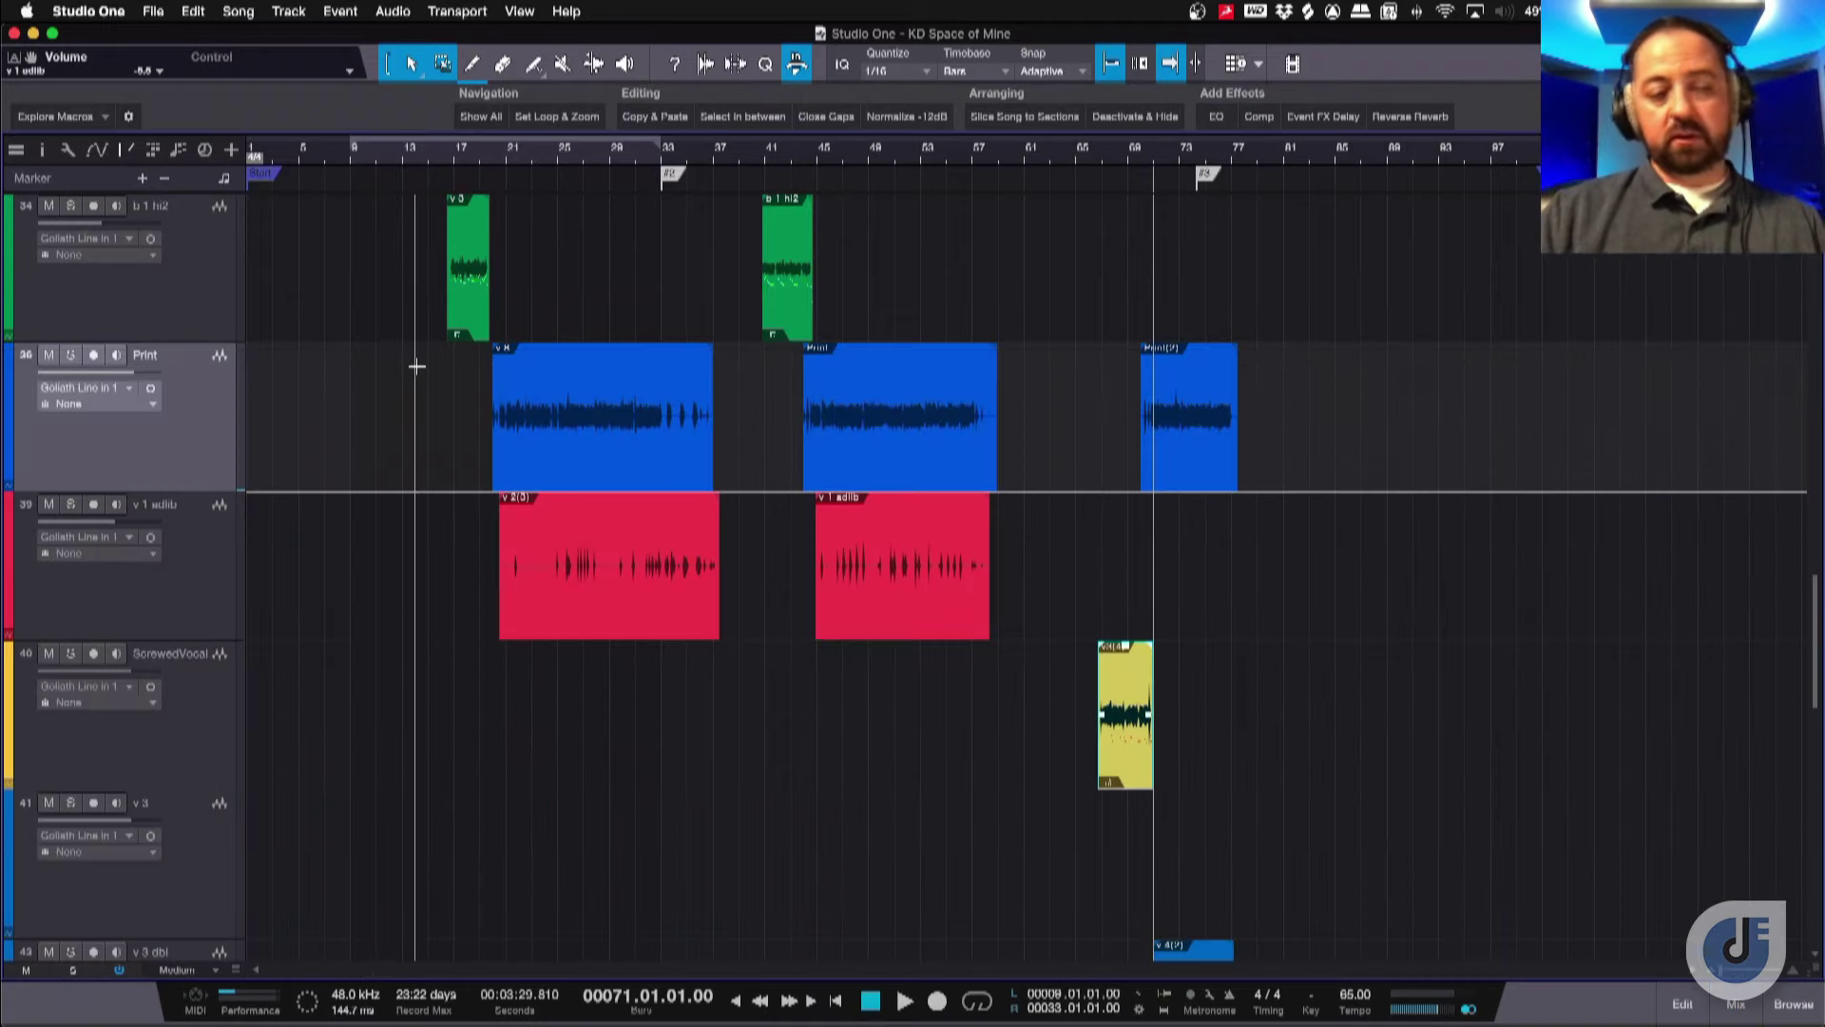
scroll(415, 361, up, 15)
scroll(416, 366, down, 3)
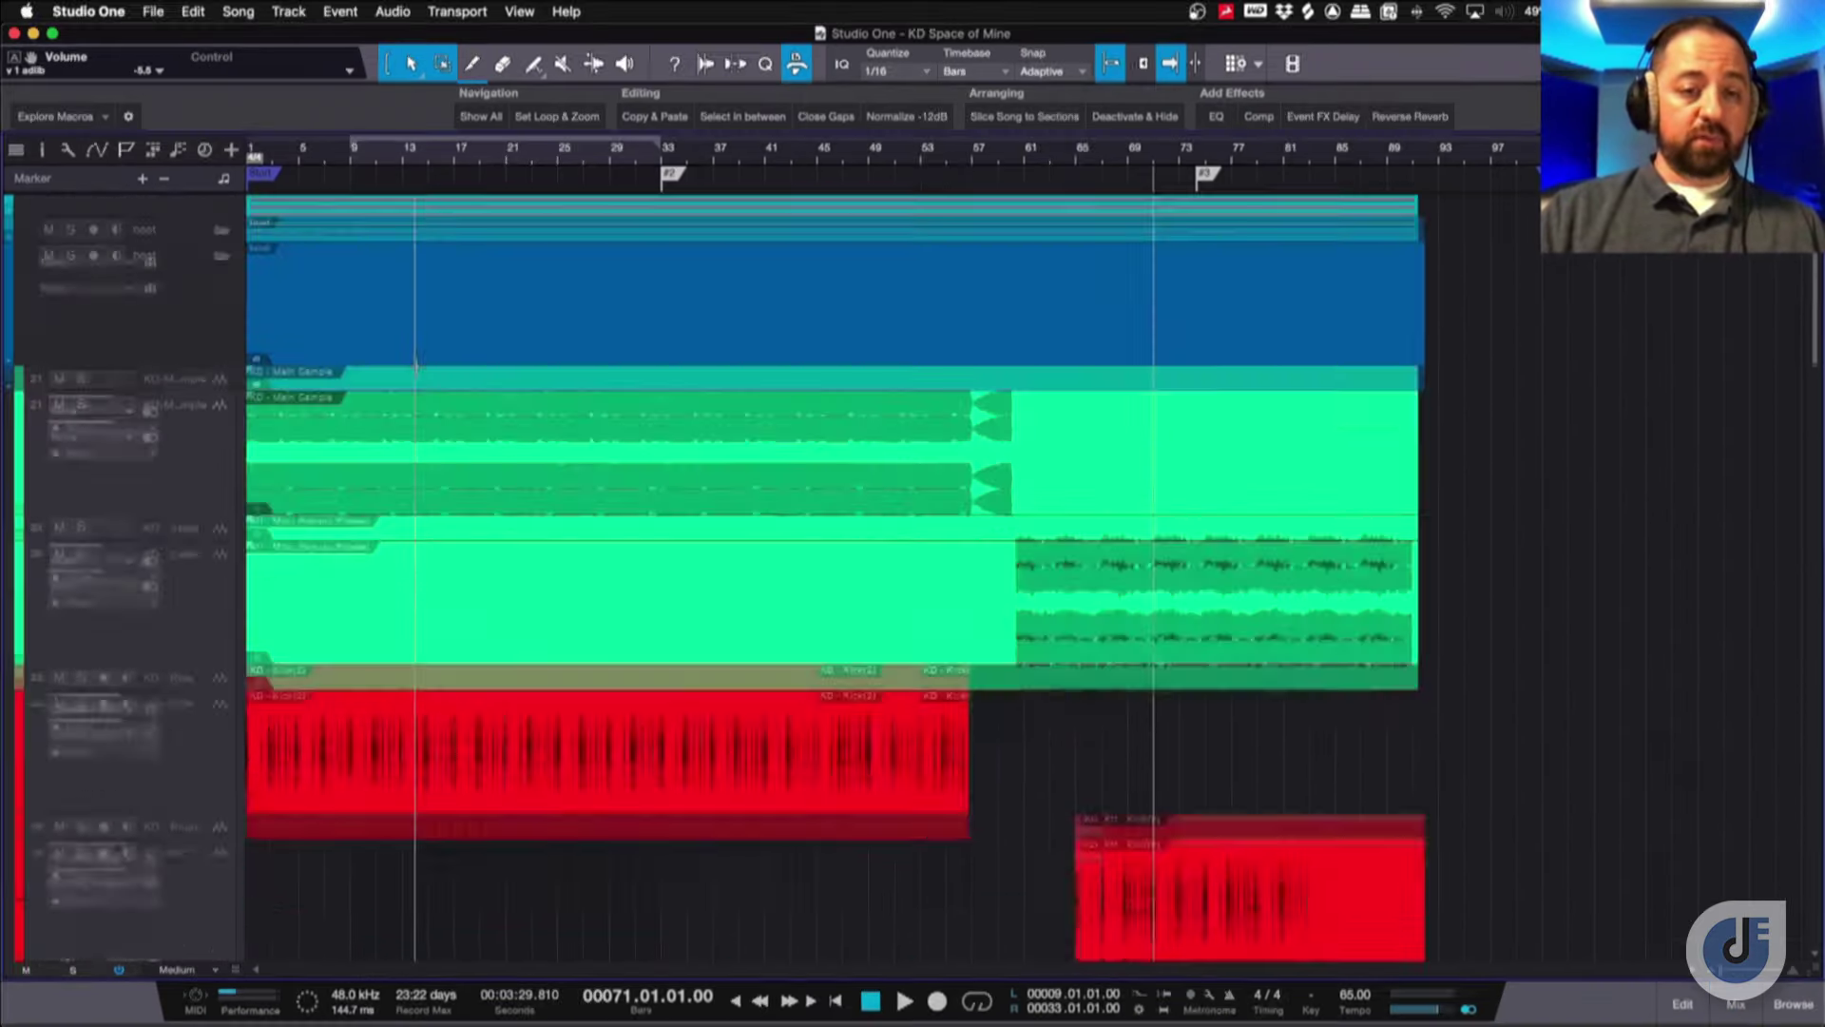
click(82, 319)
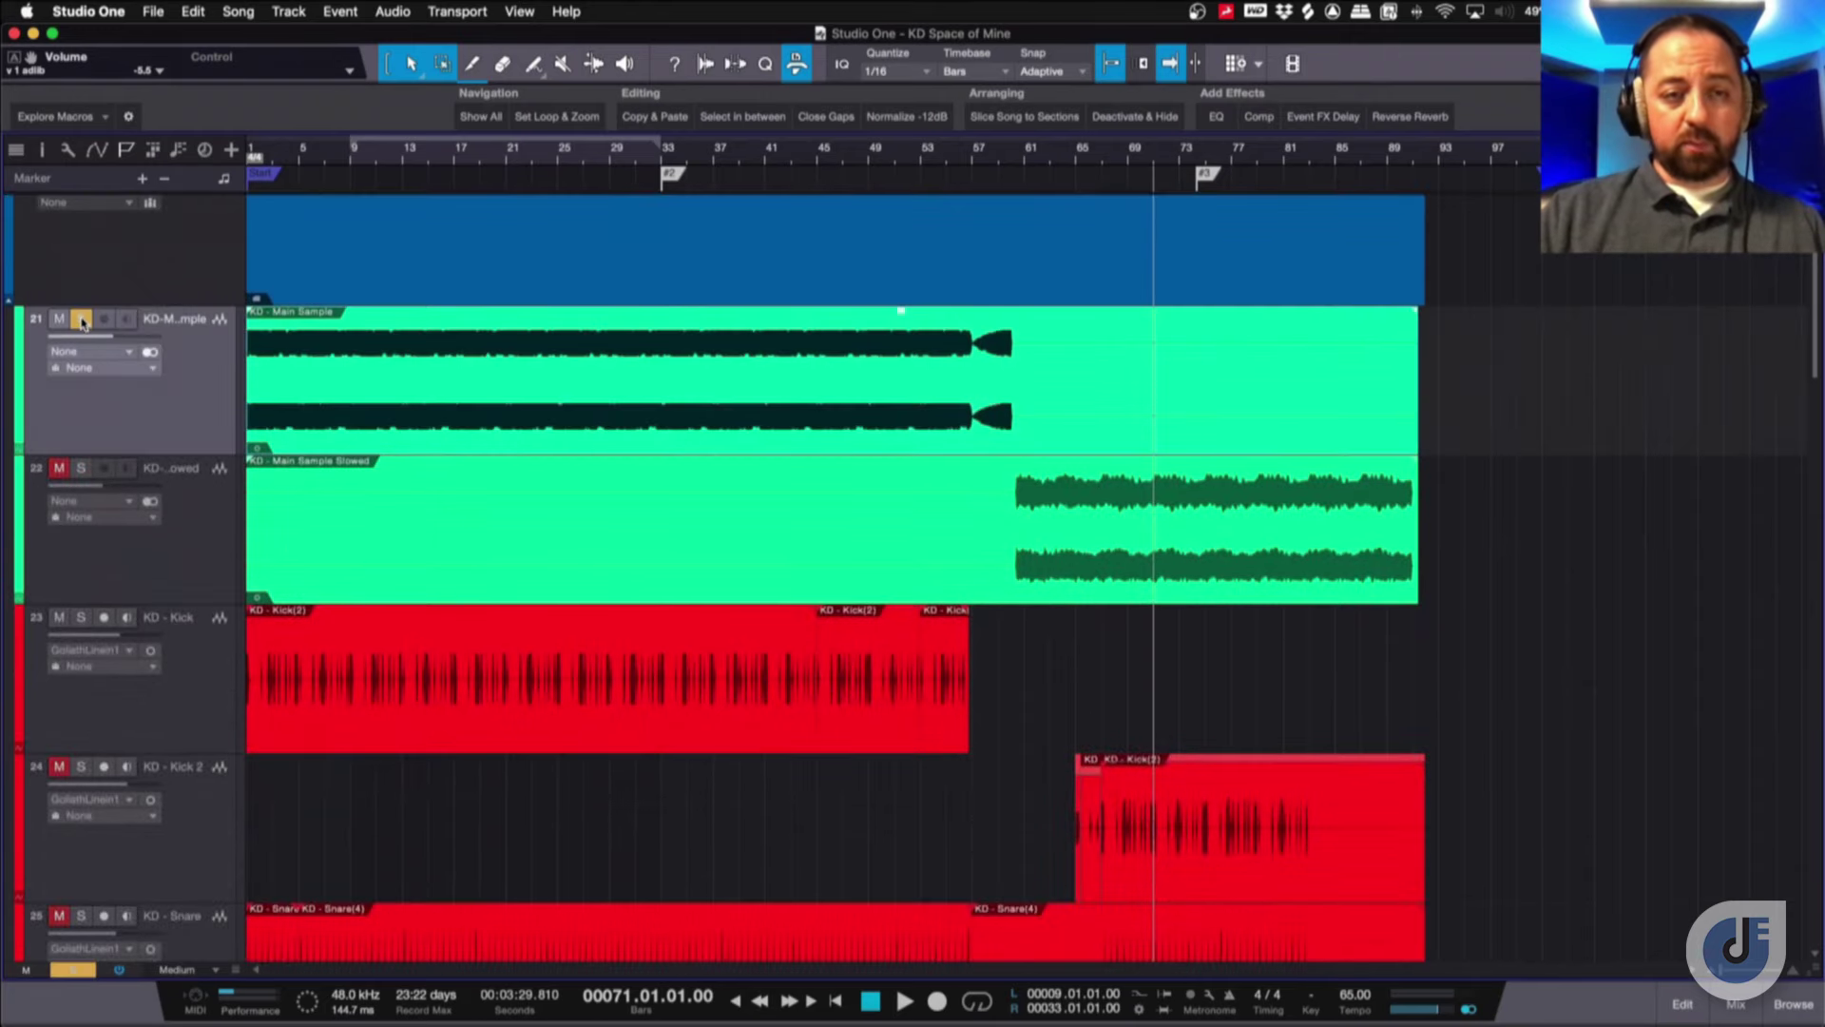
click(350, 158)
key(F3)
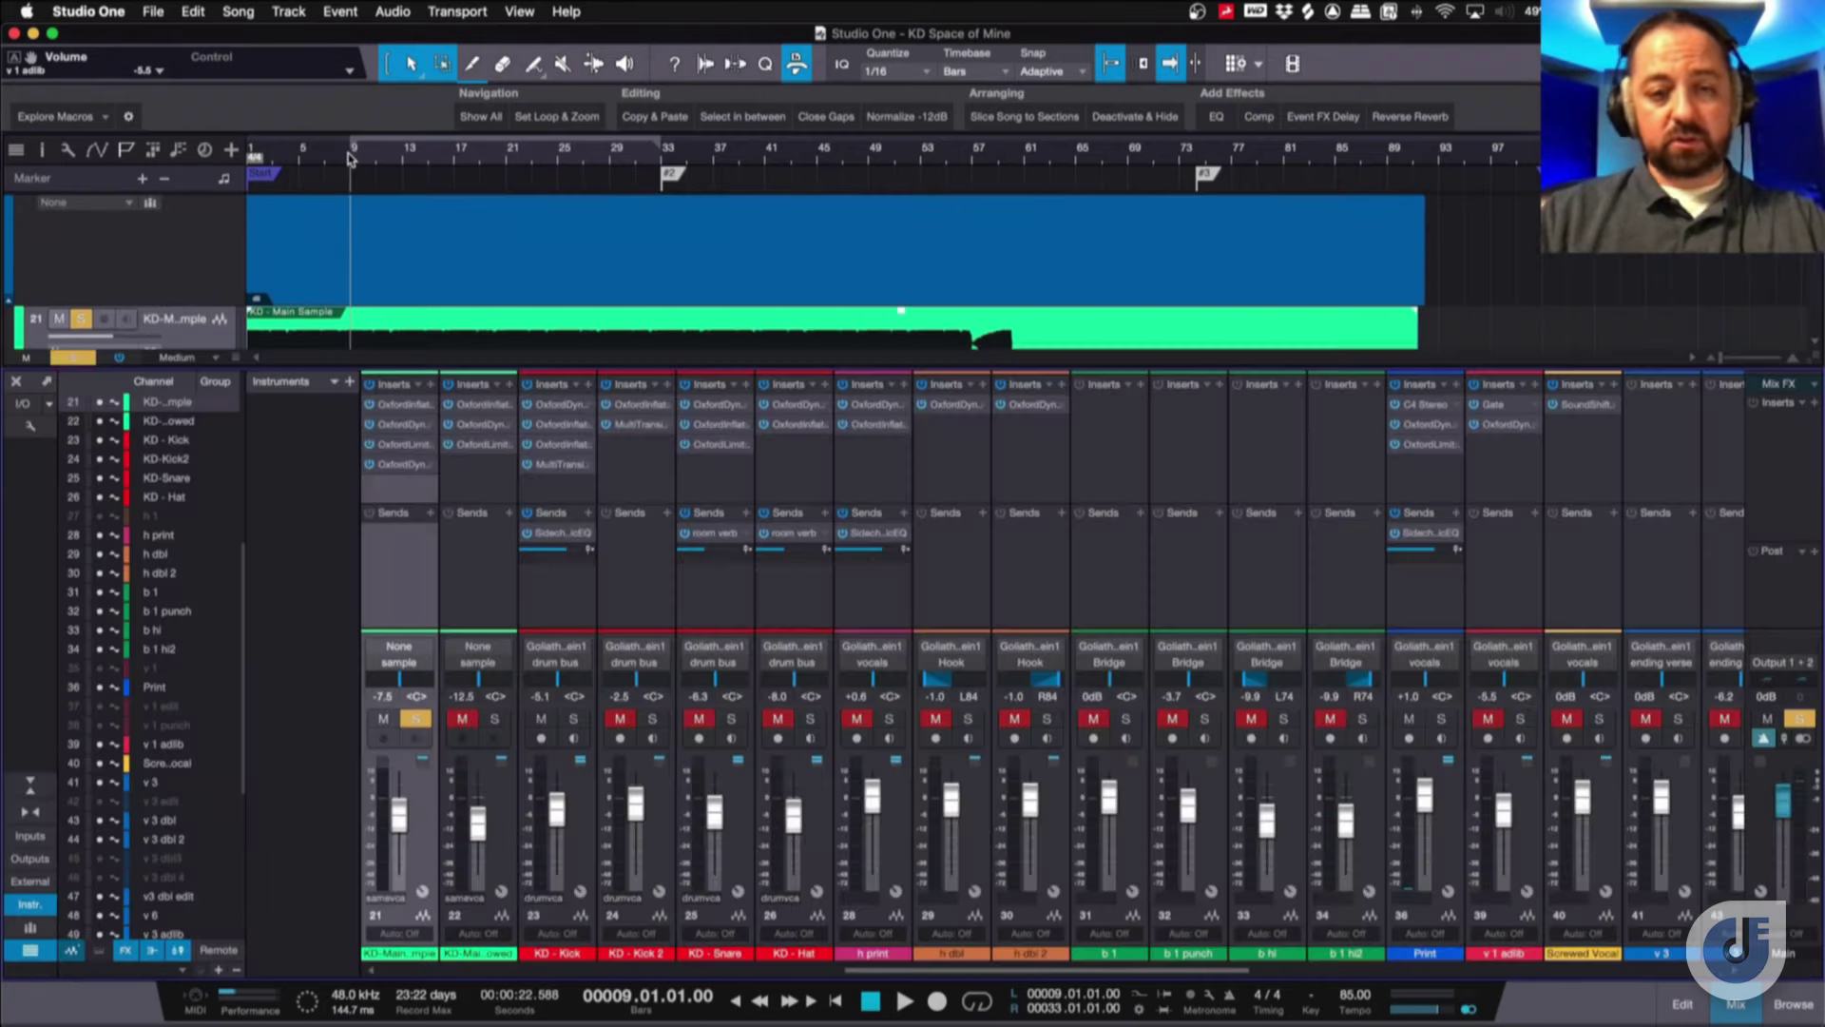
key(space)
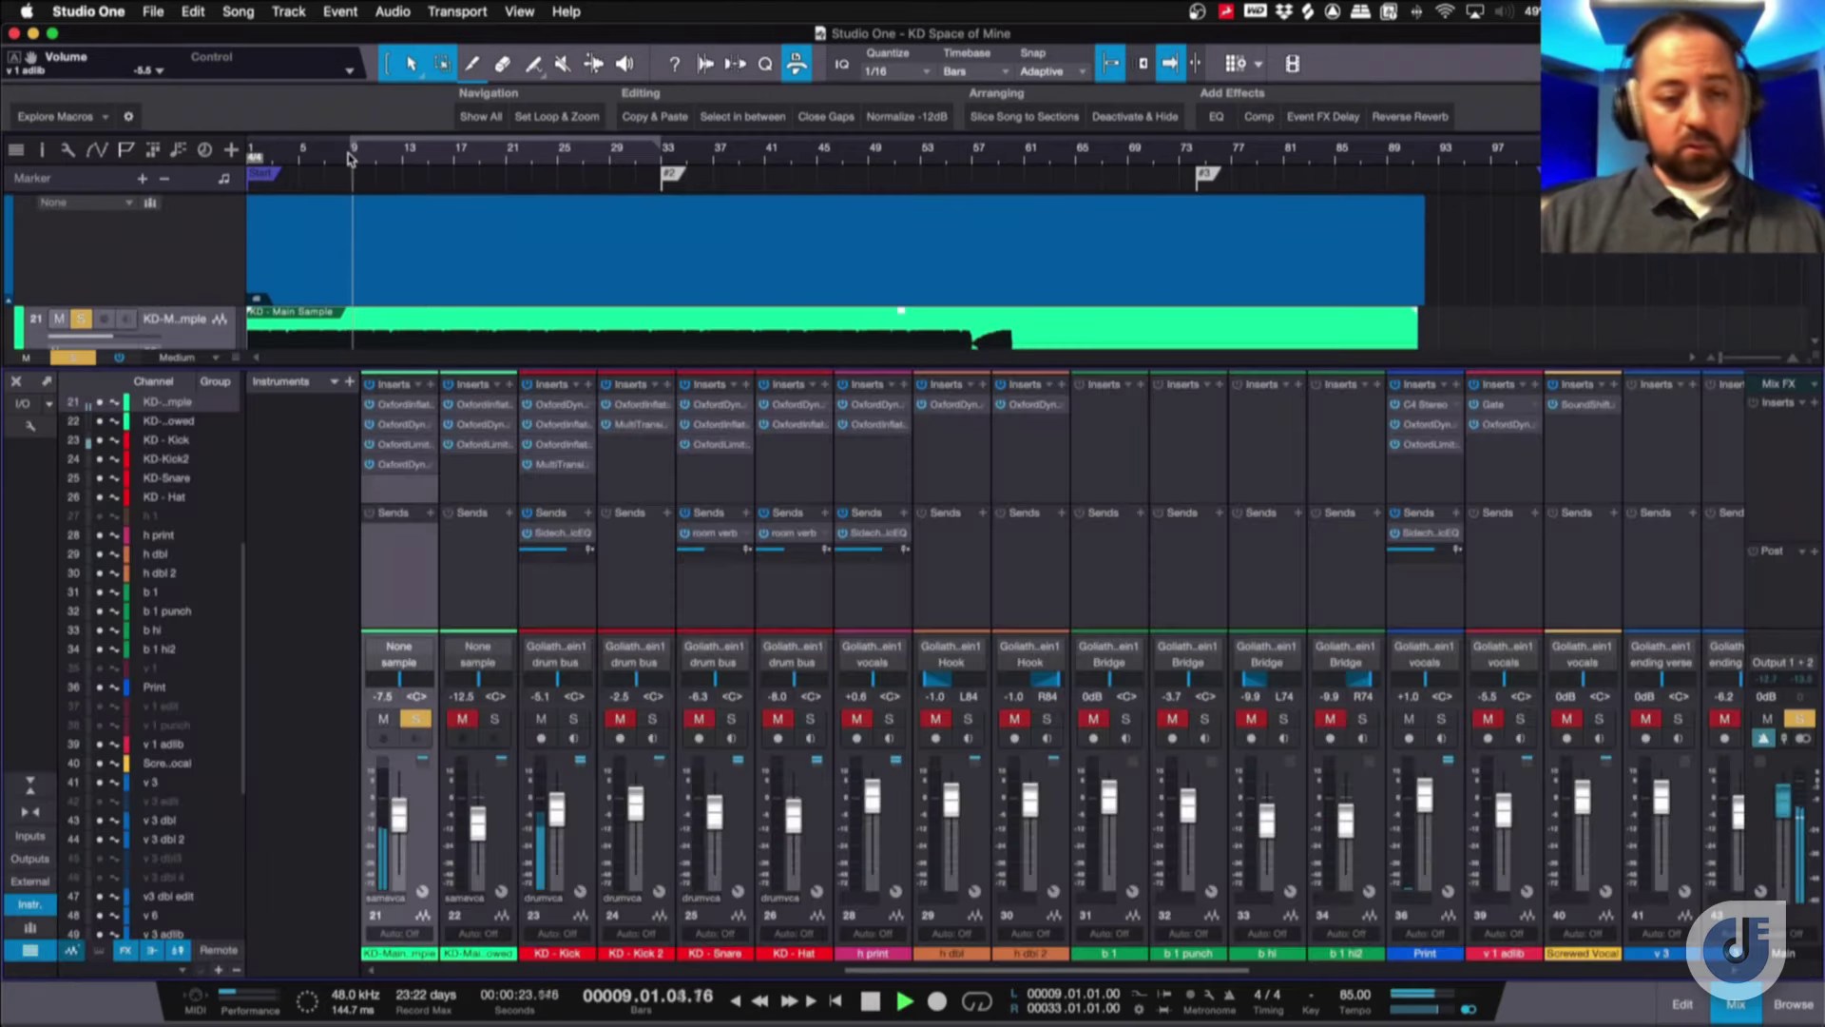
Bypass and re-enable KD Main Sample's inserts, stop playback, and unsolo the track.
click(369, 388)
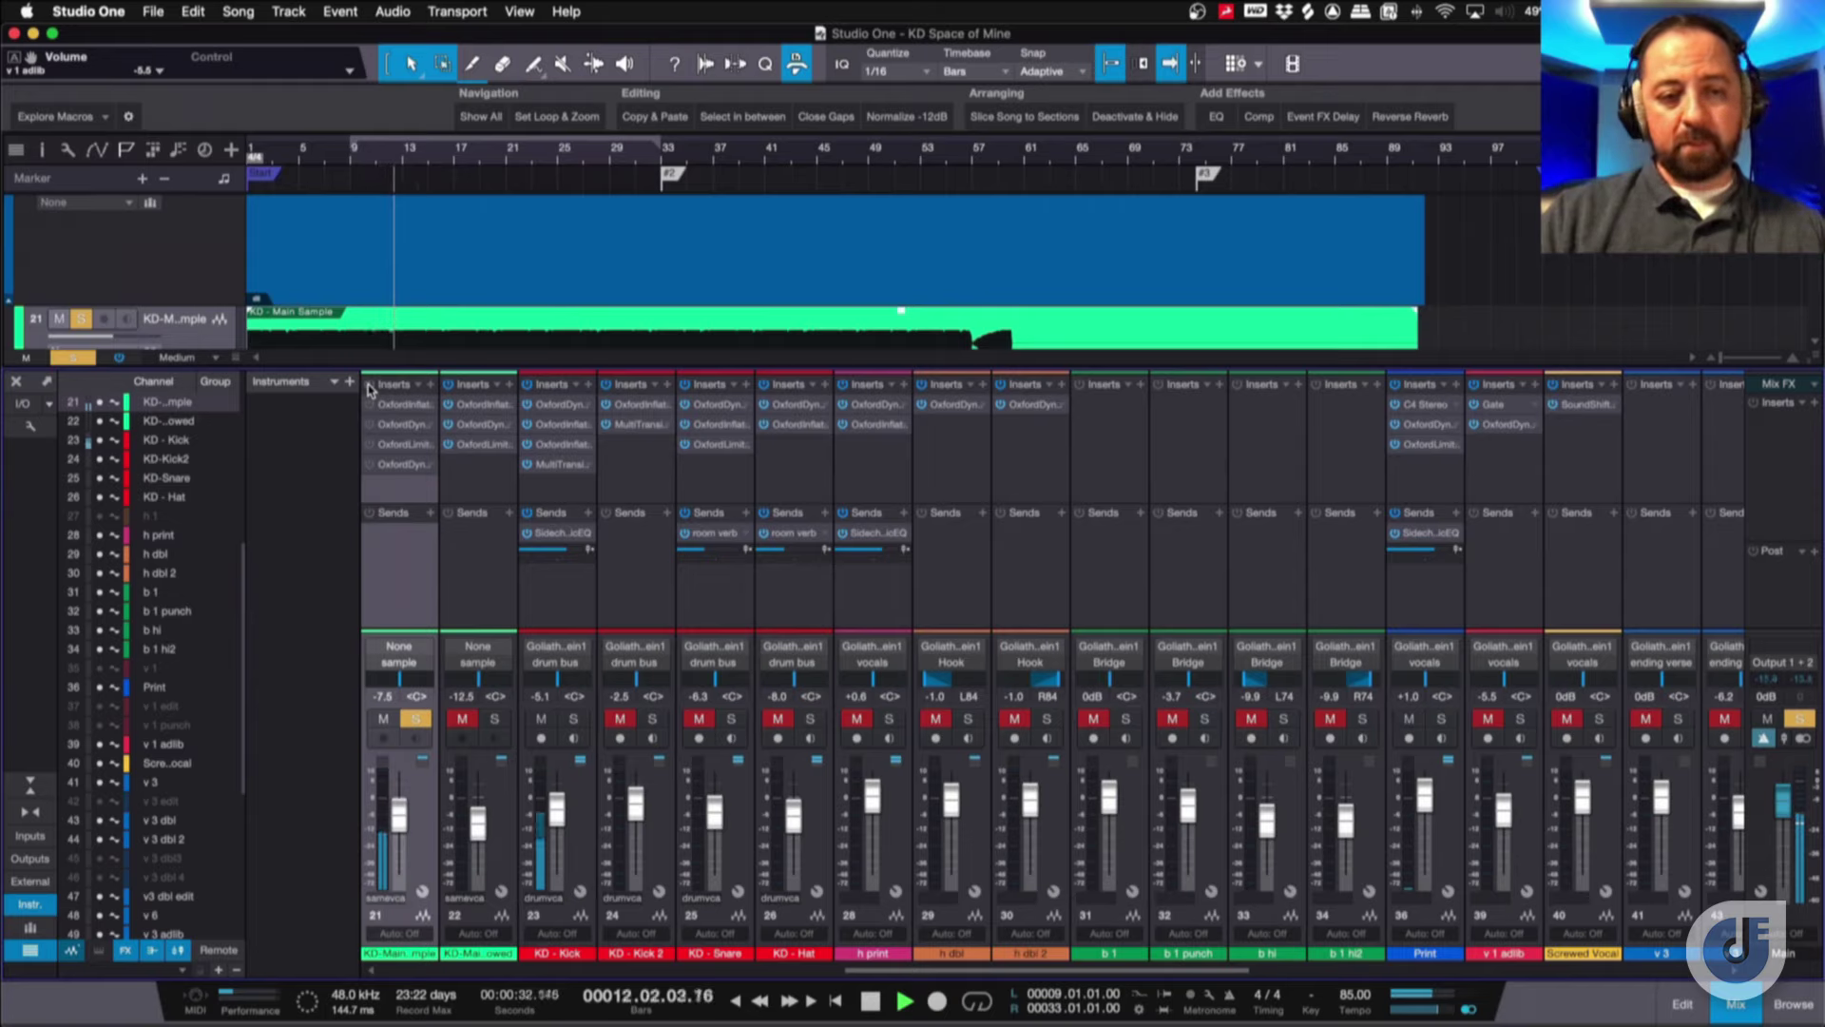
click(369, 388)
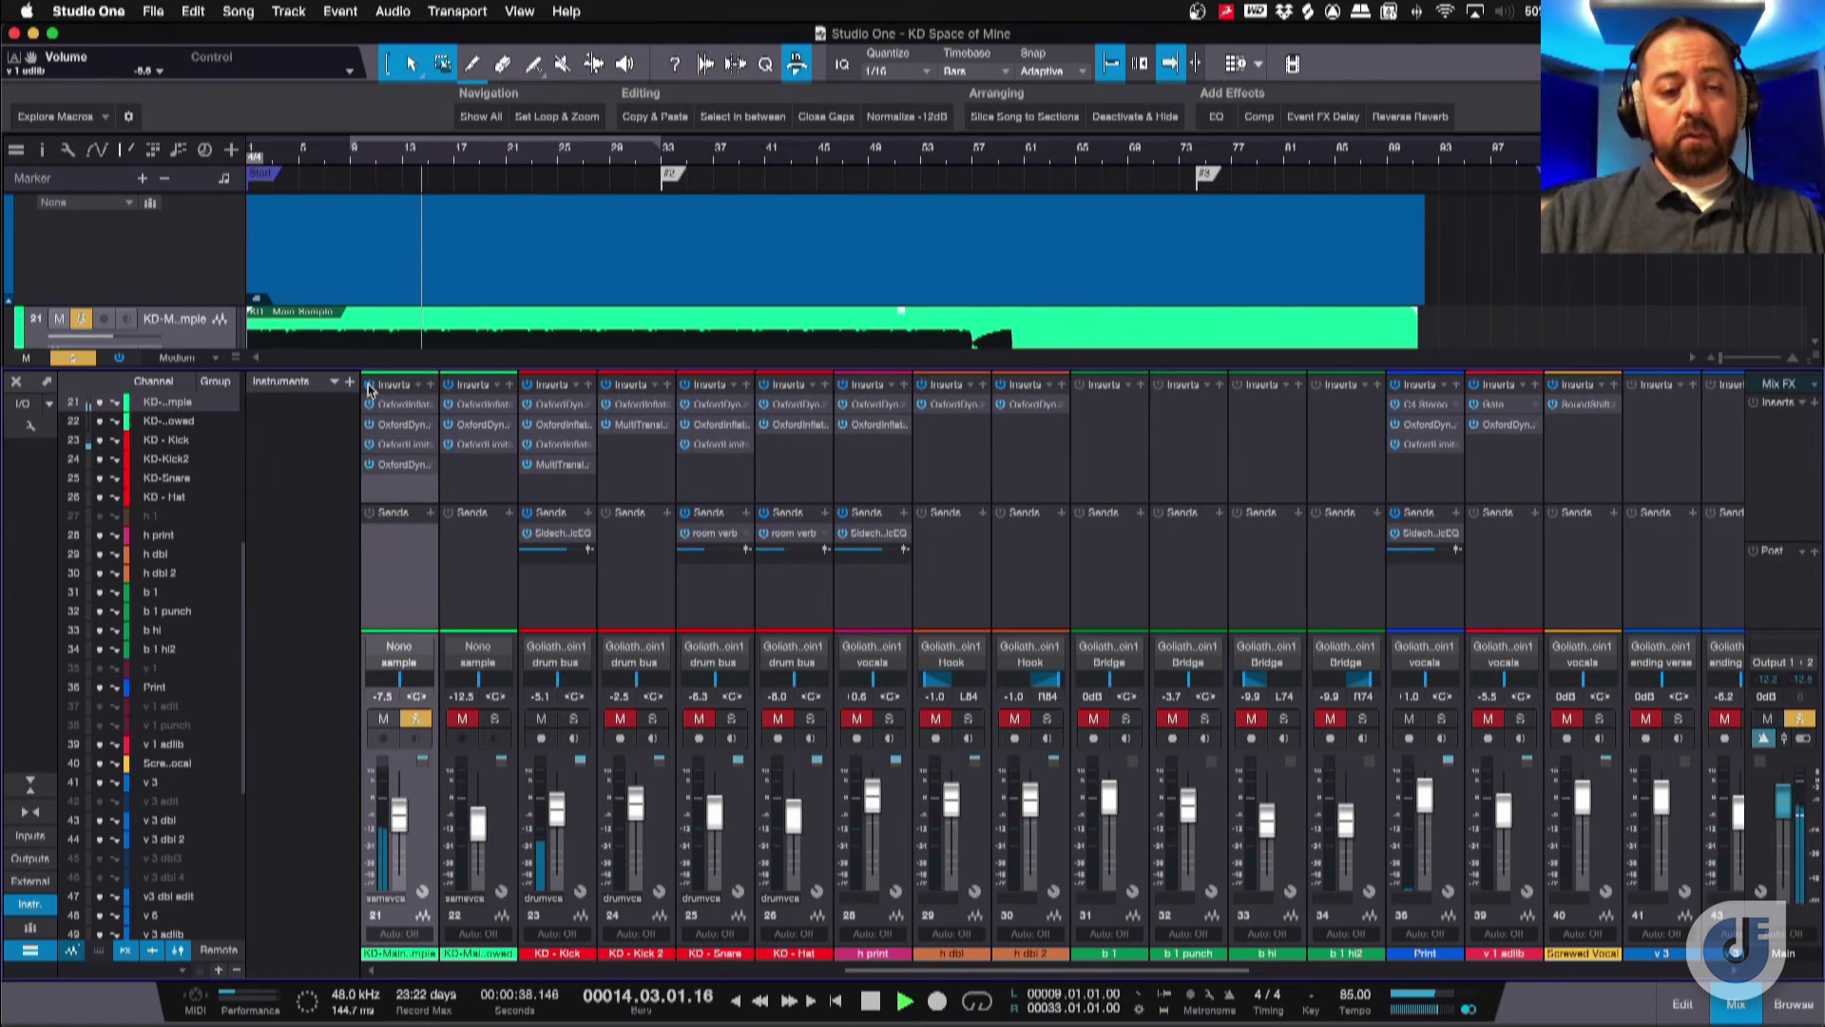
key(space)
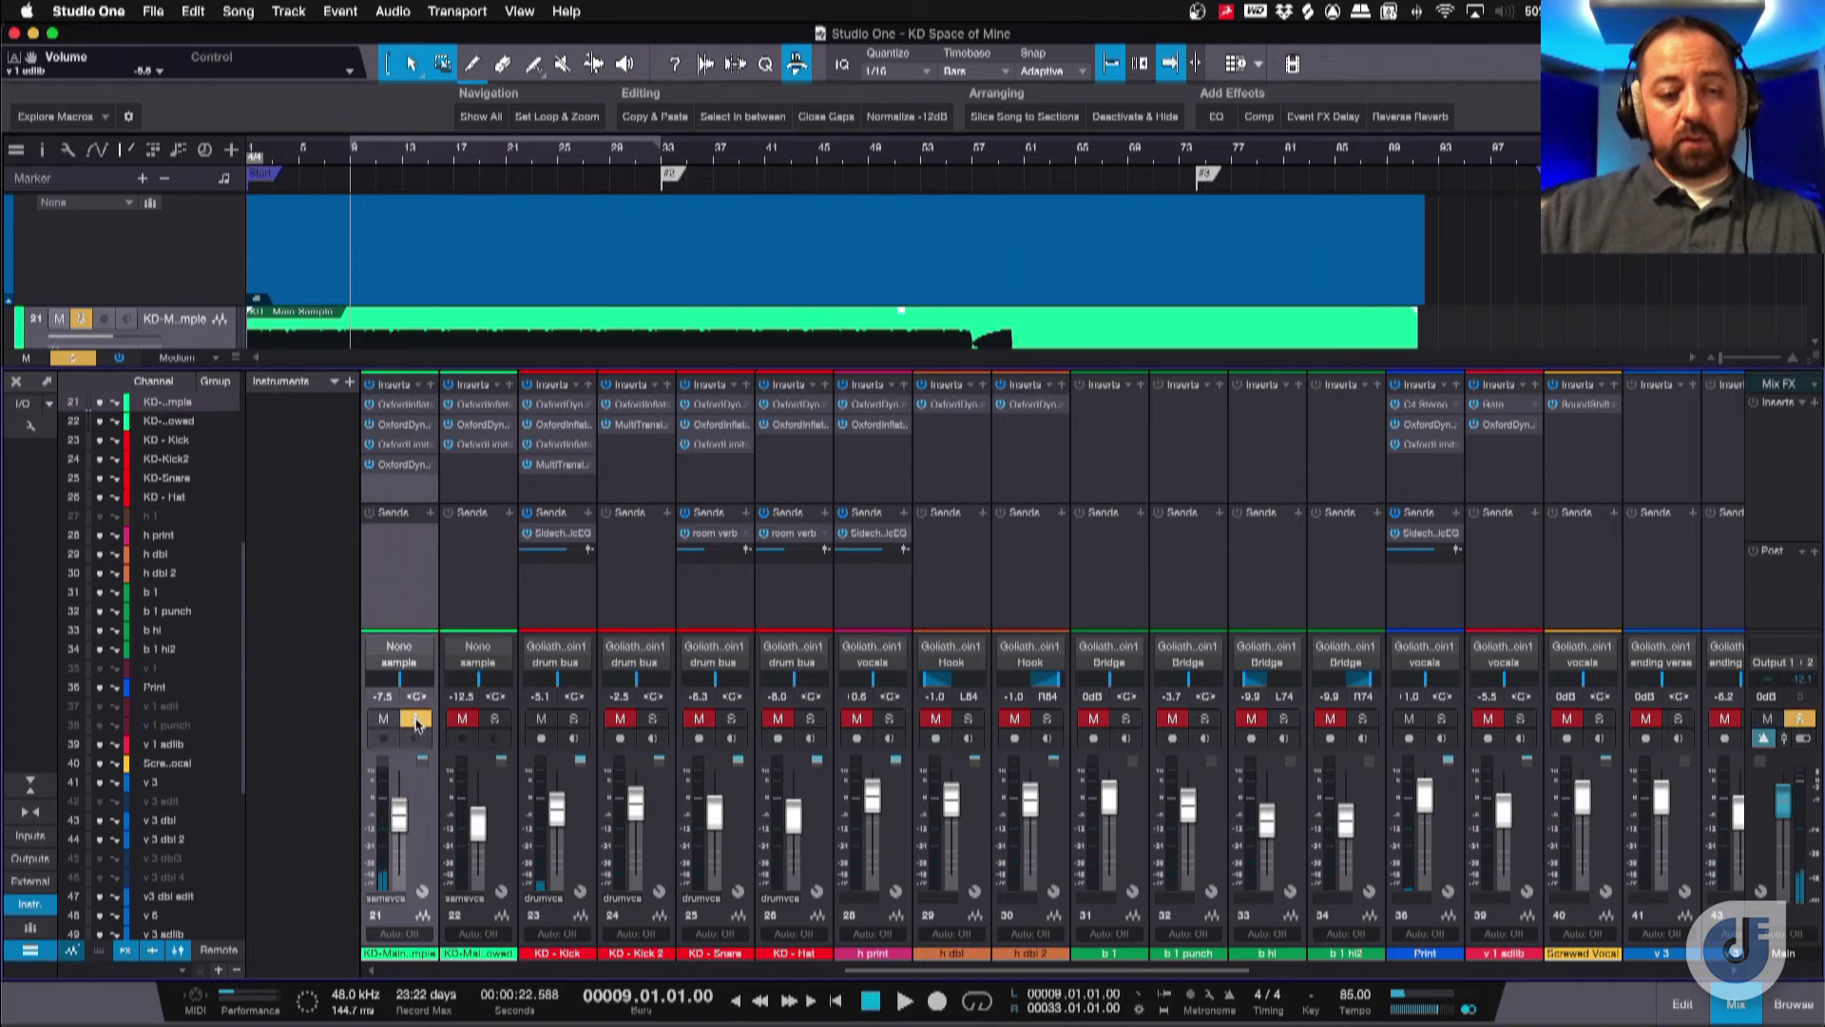
click(416, 720)
Open KD Main Sample's second Oxford Dynamic EQ, showing its 382 Hz, 2.02 Q, -7.53 dB cut.
click(406, 463)
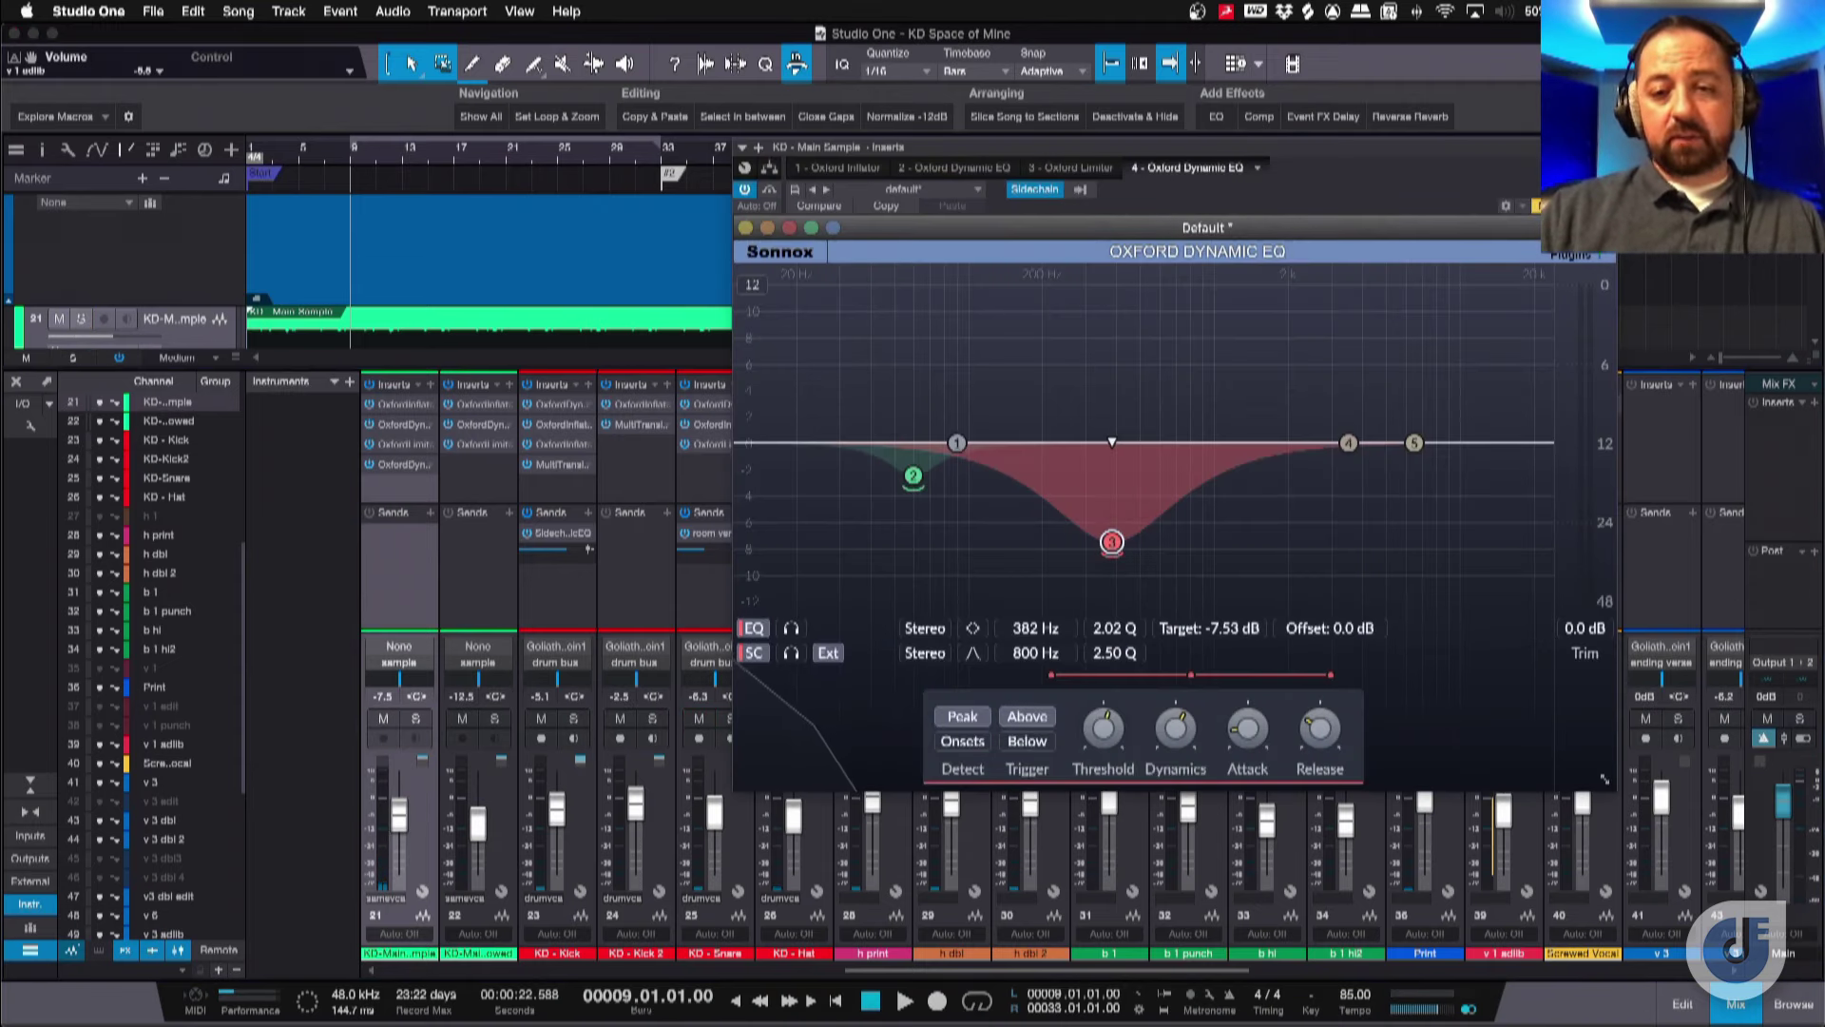
key(super+w)
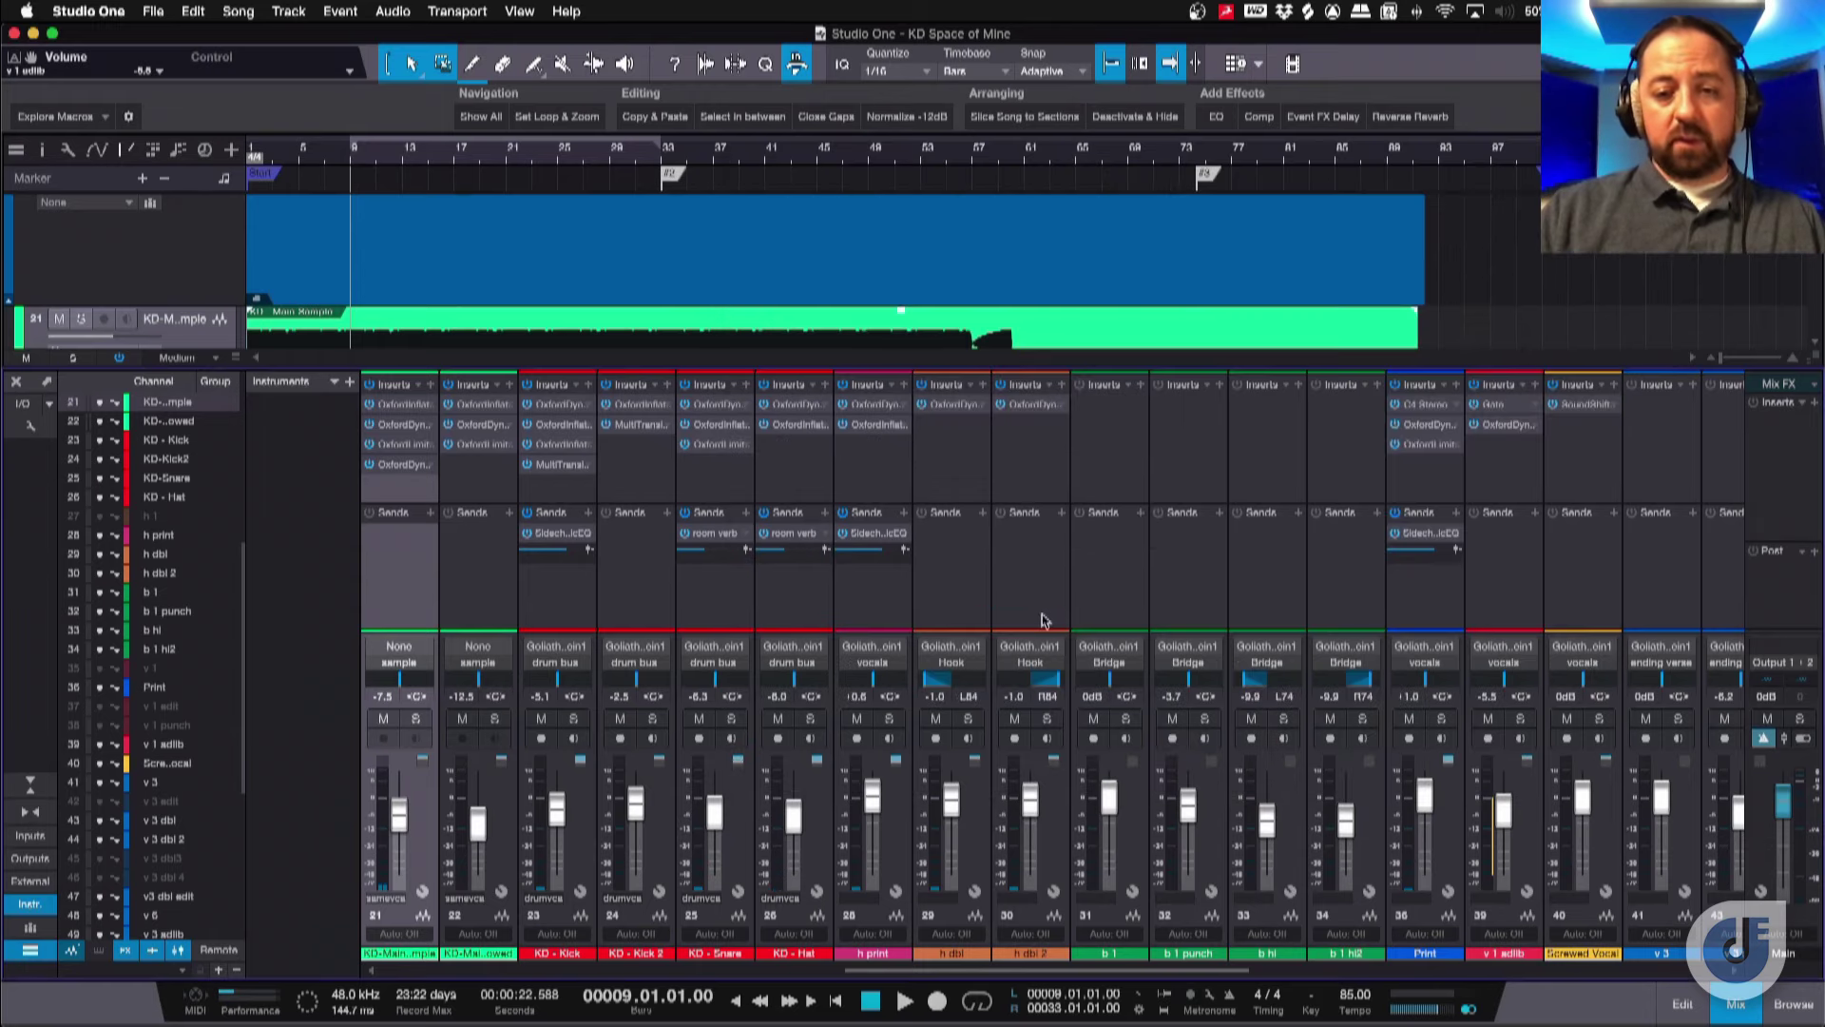
drag(1008, 965, 572, 957)
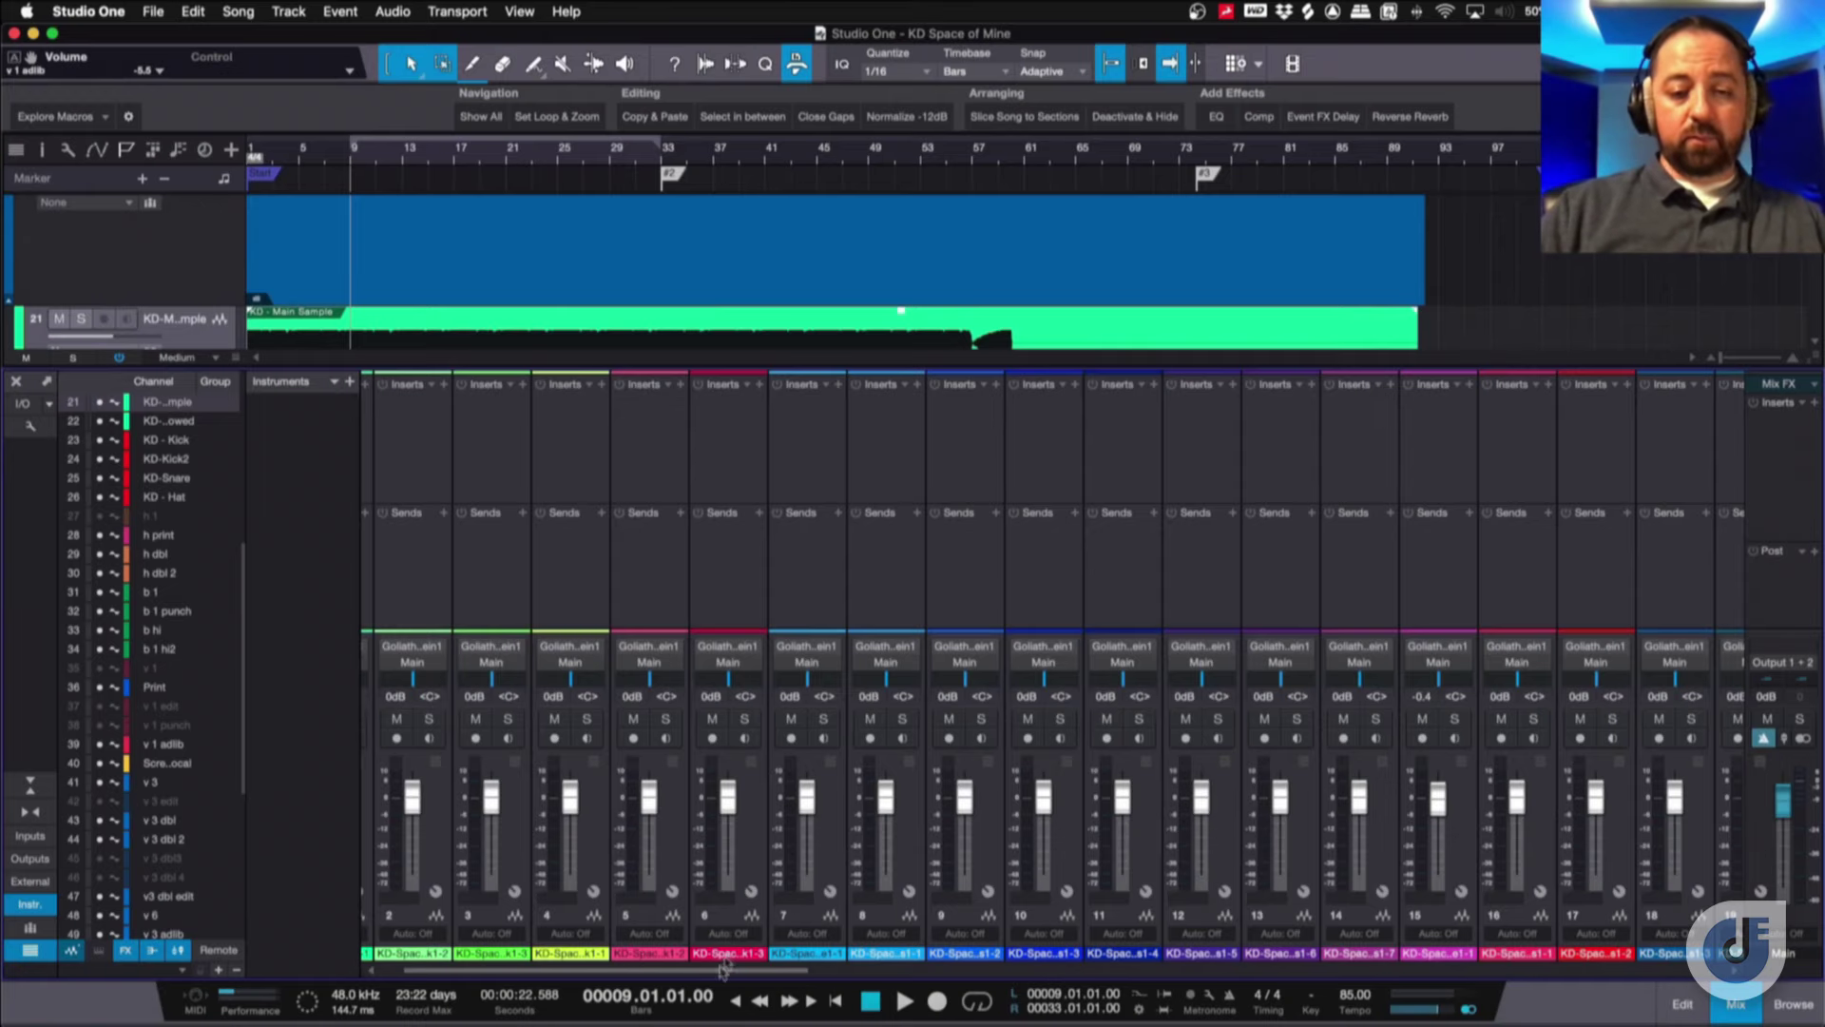
scroll(1058, 935, right, 10)
scroll(1107, 934, right, 2)
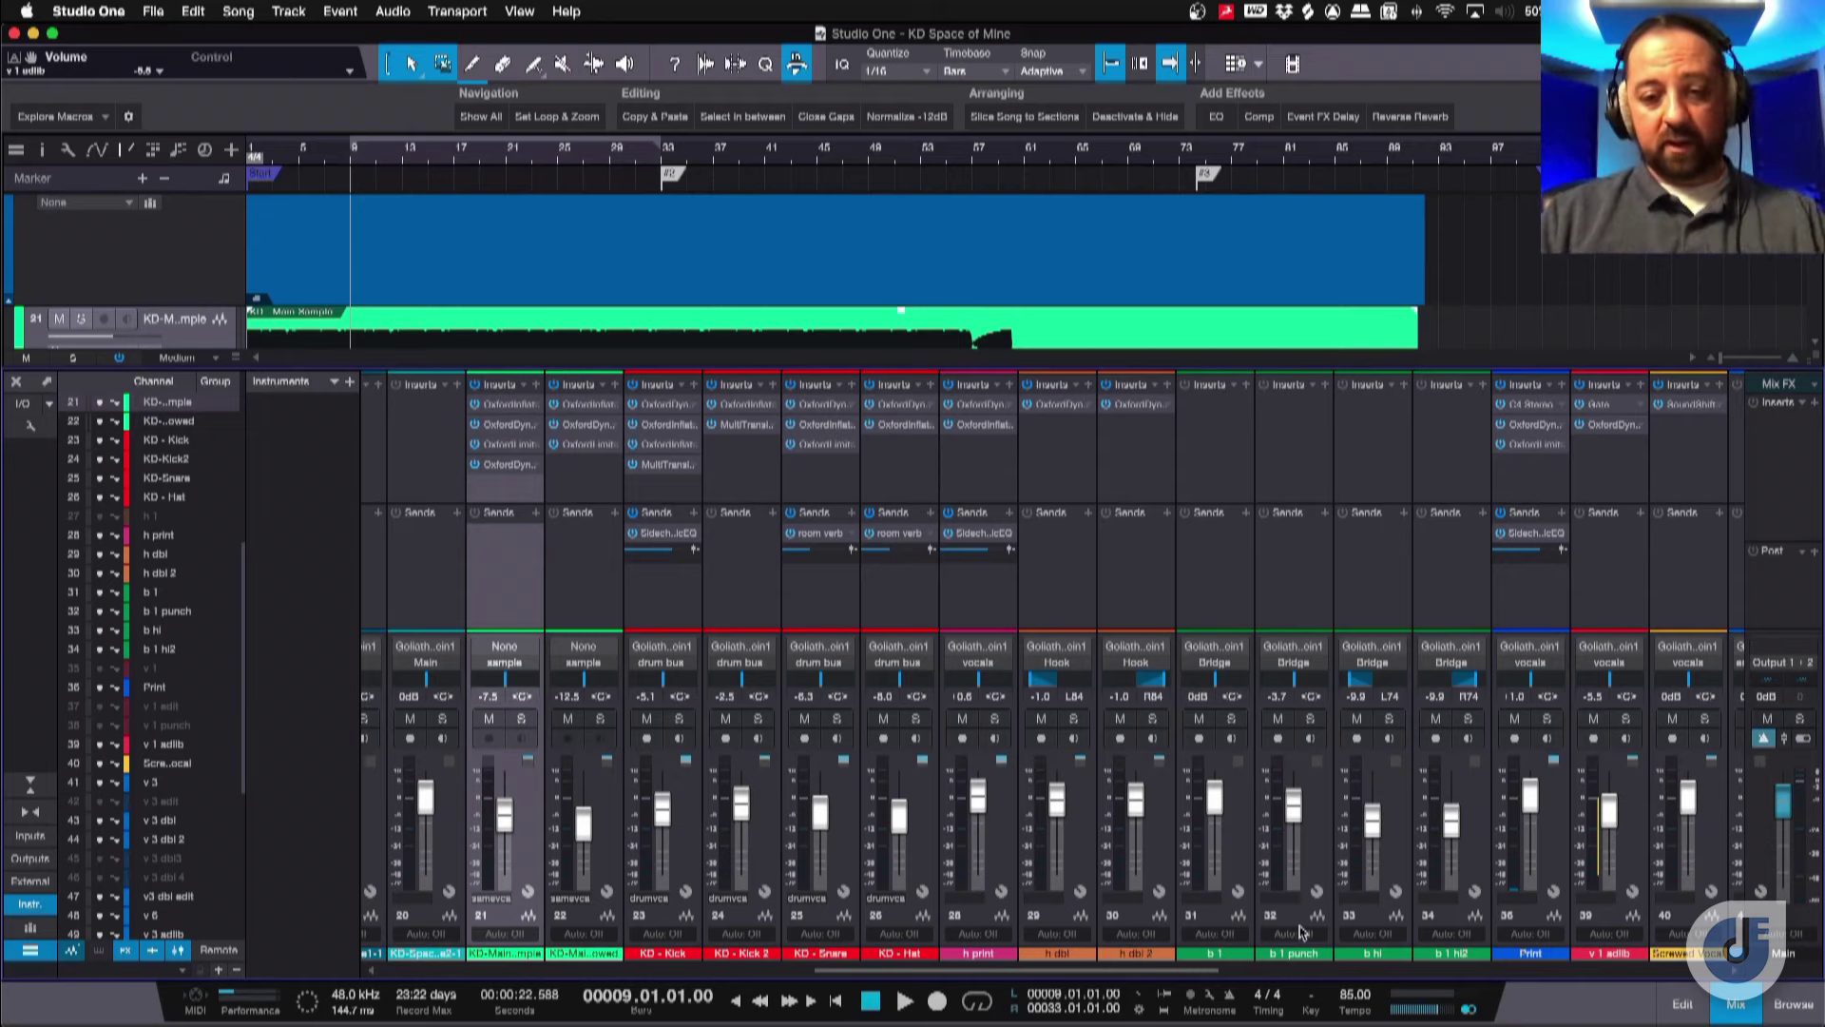
drag(1207, 970, 557, 875)
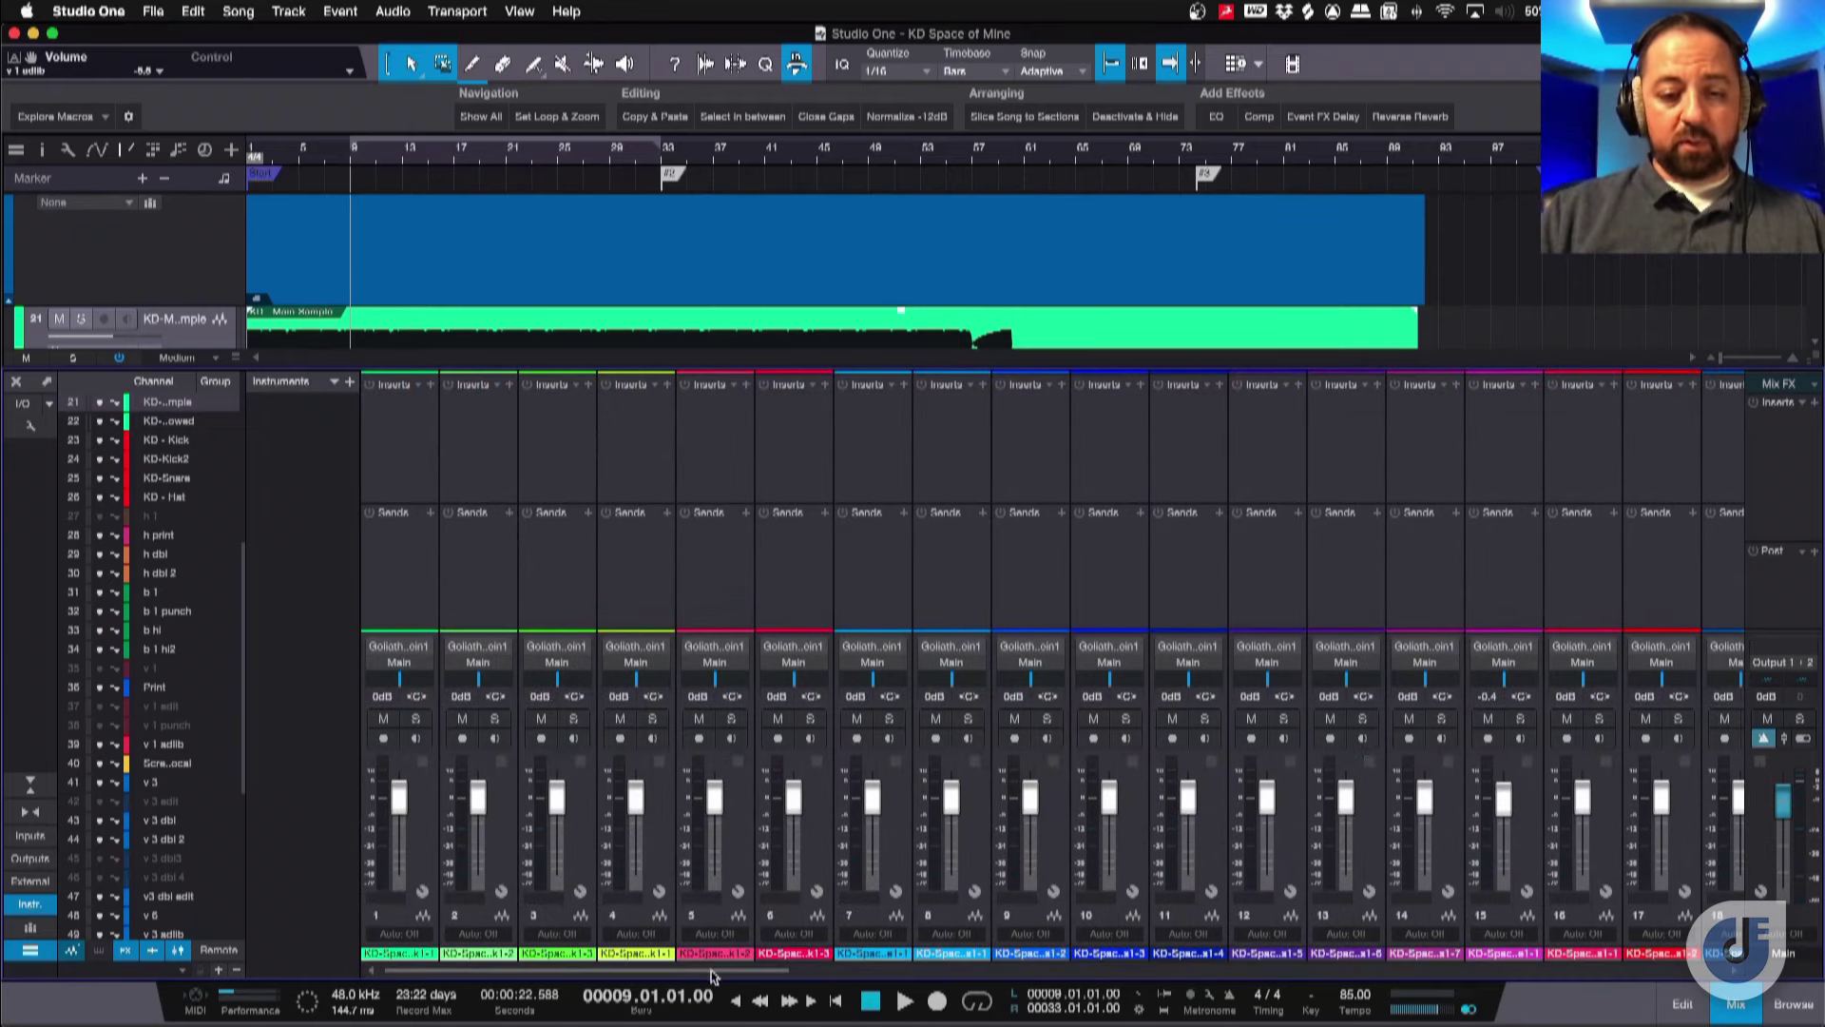
drag(715, 969, 1061, 941)
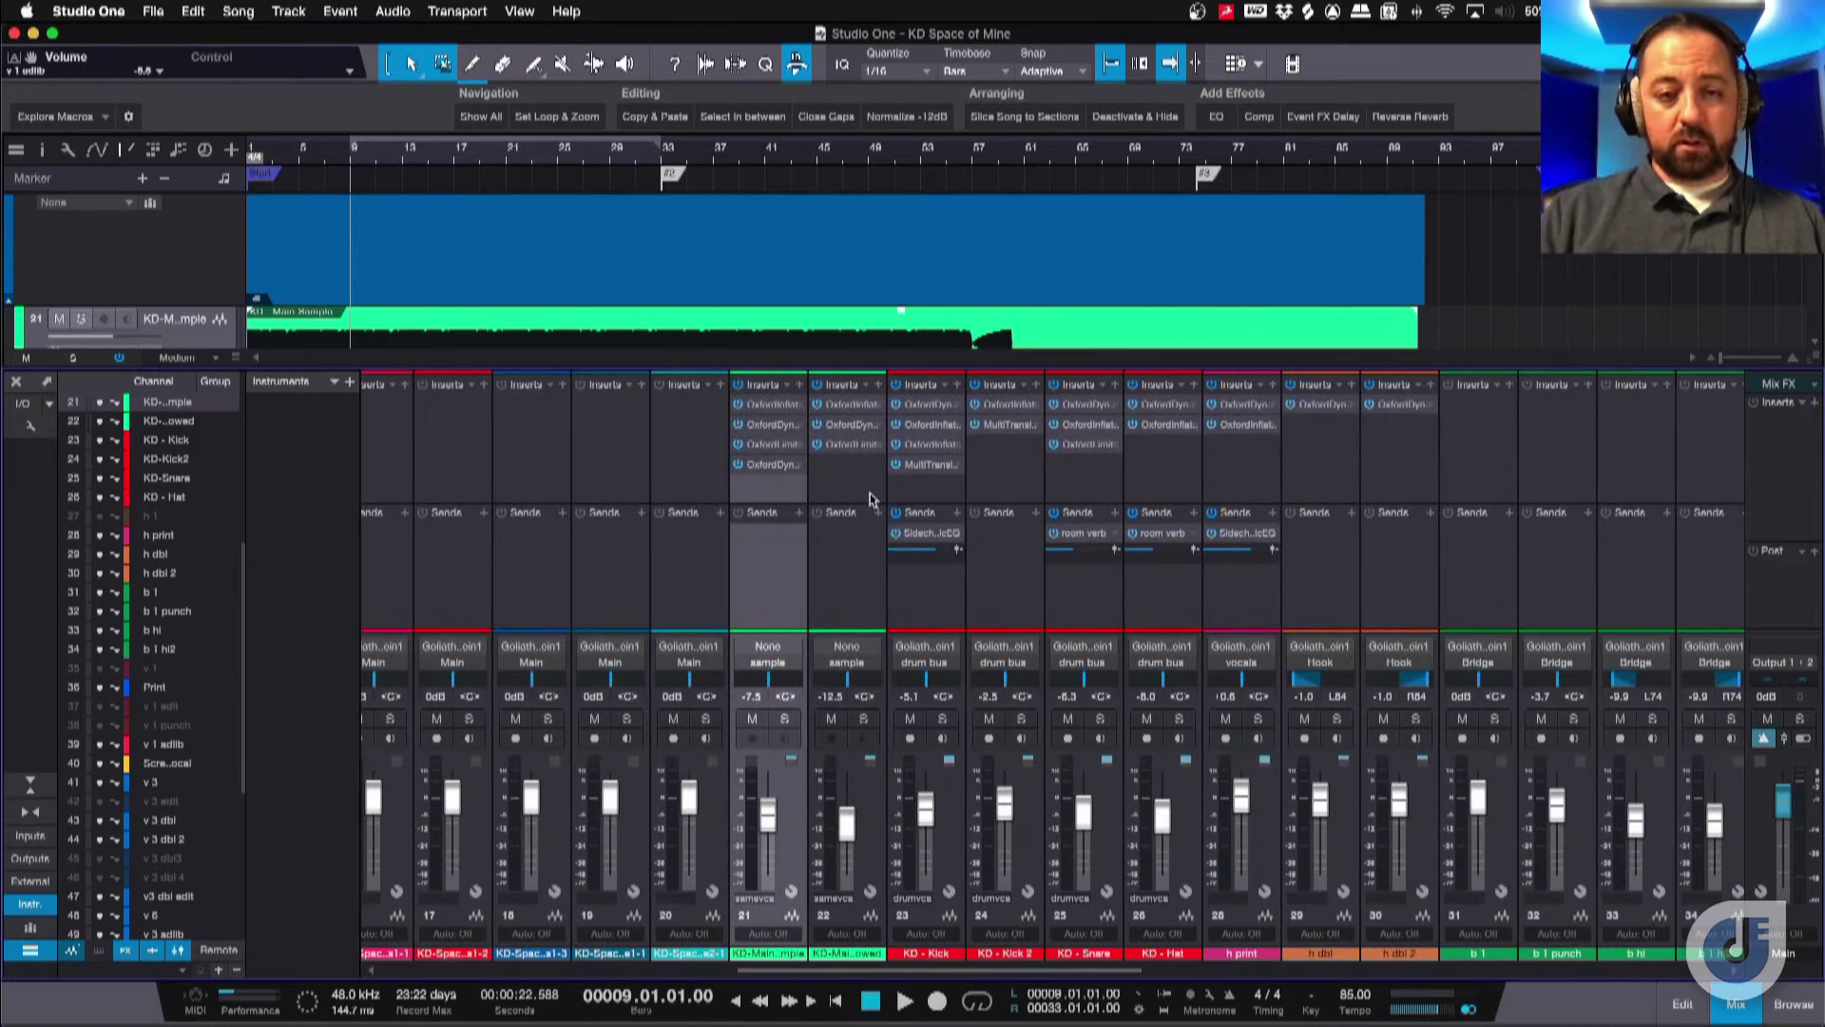
click(780, 466)
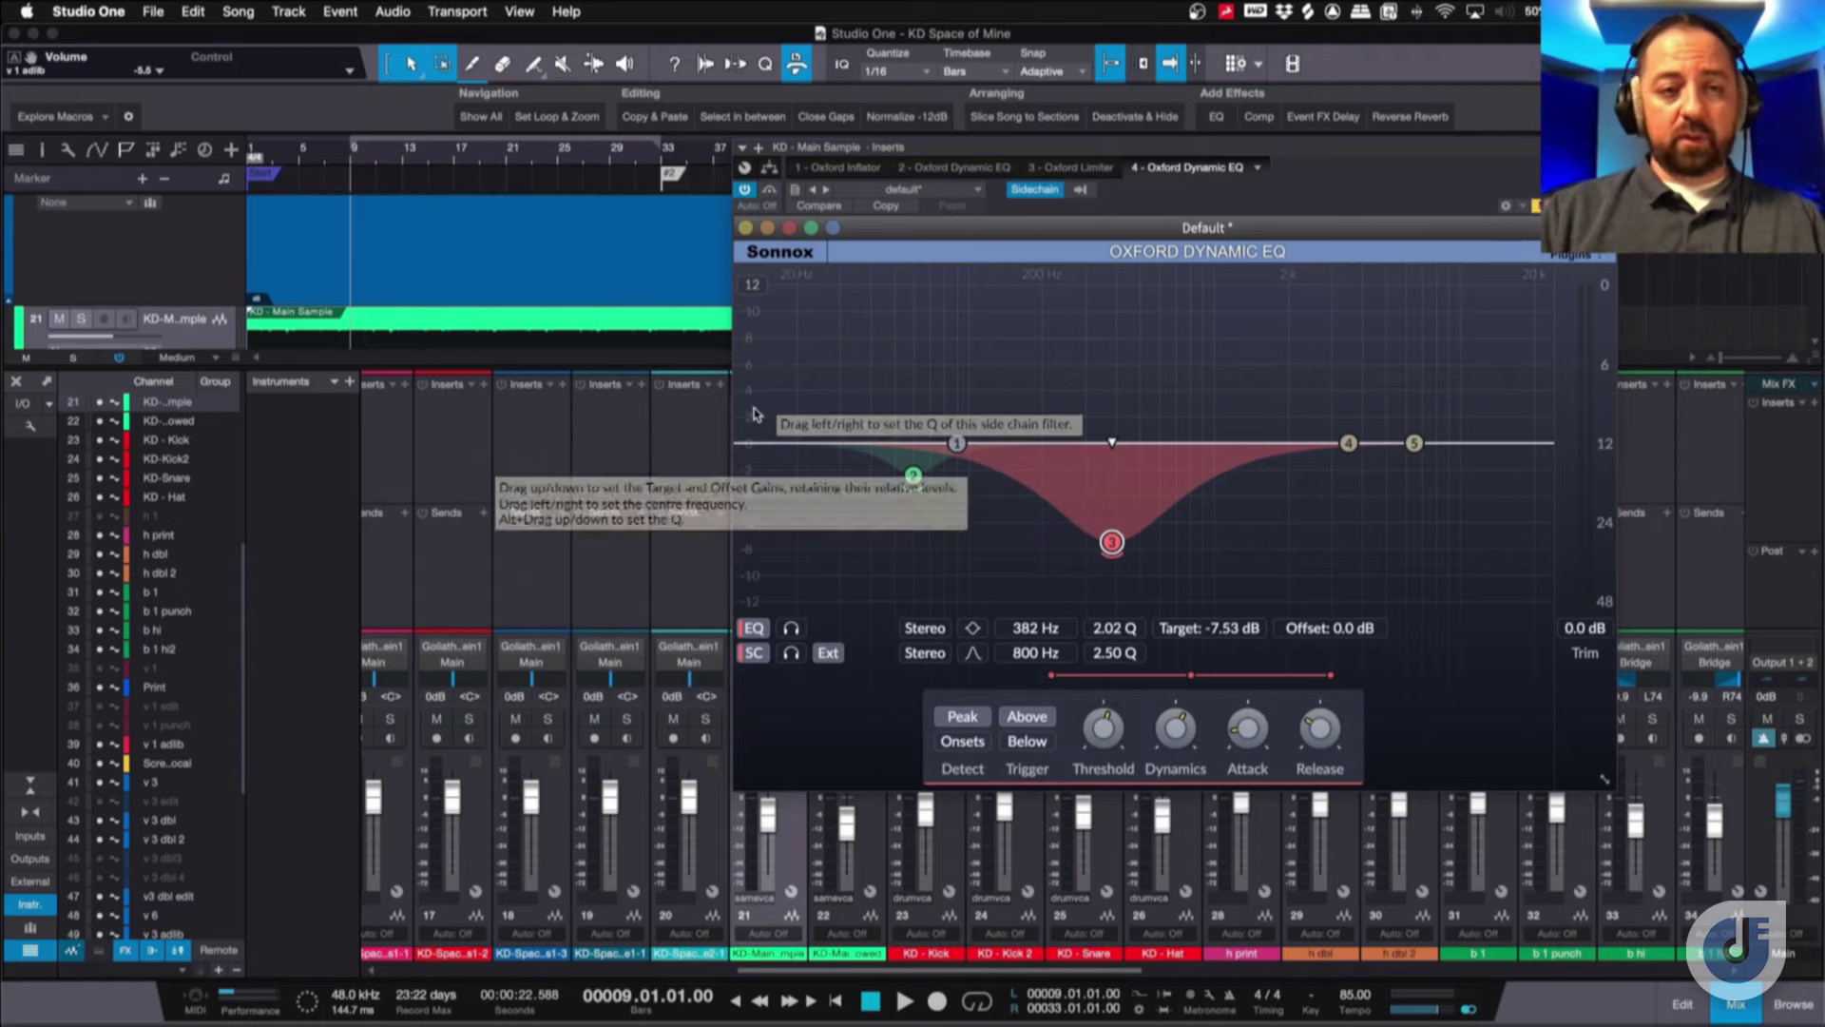
Audition the main sample, toggle EQ Listen on bands 3 and 2, then move the window top-left.
key(space)
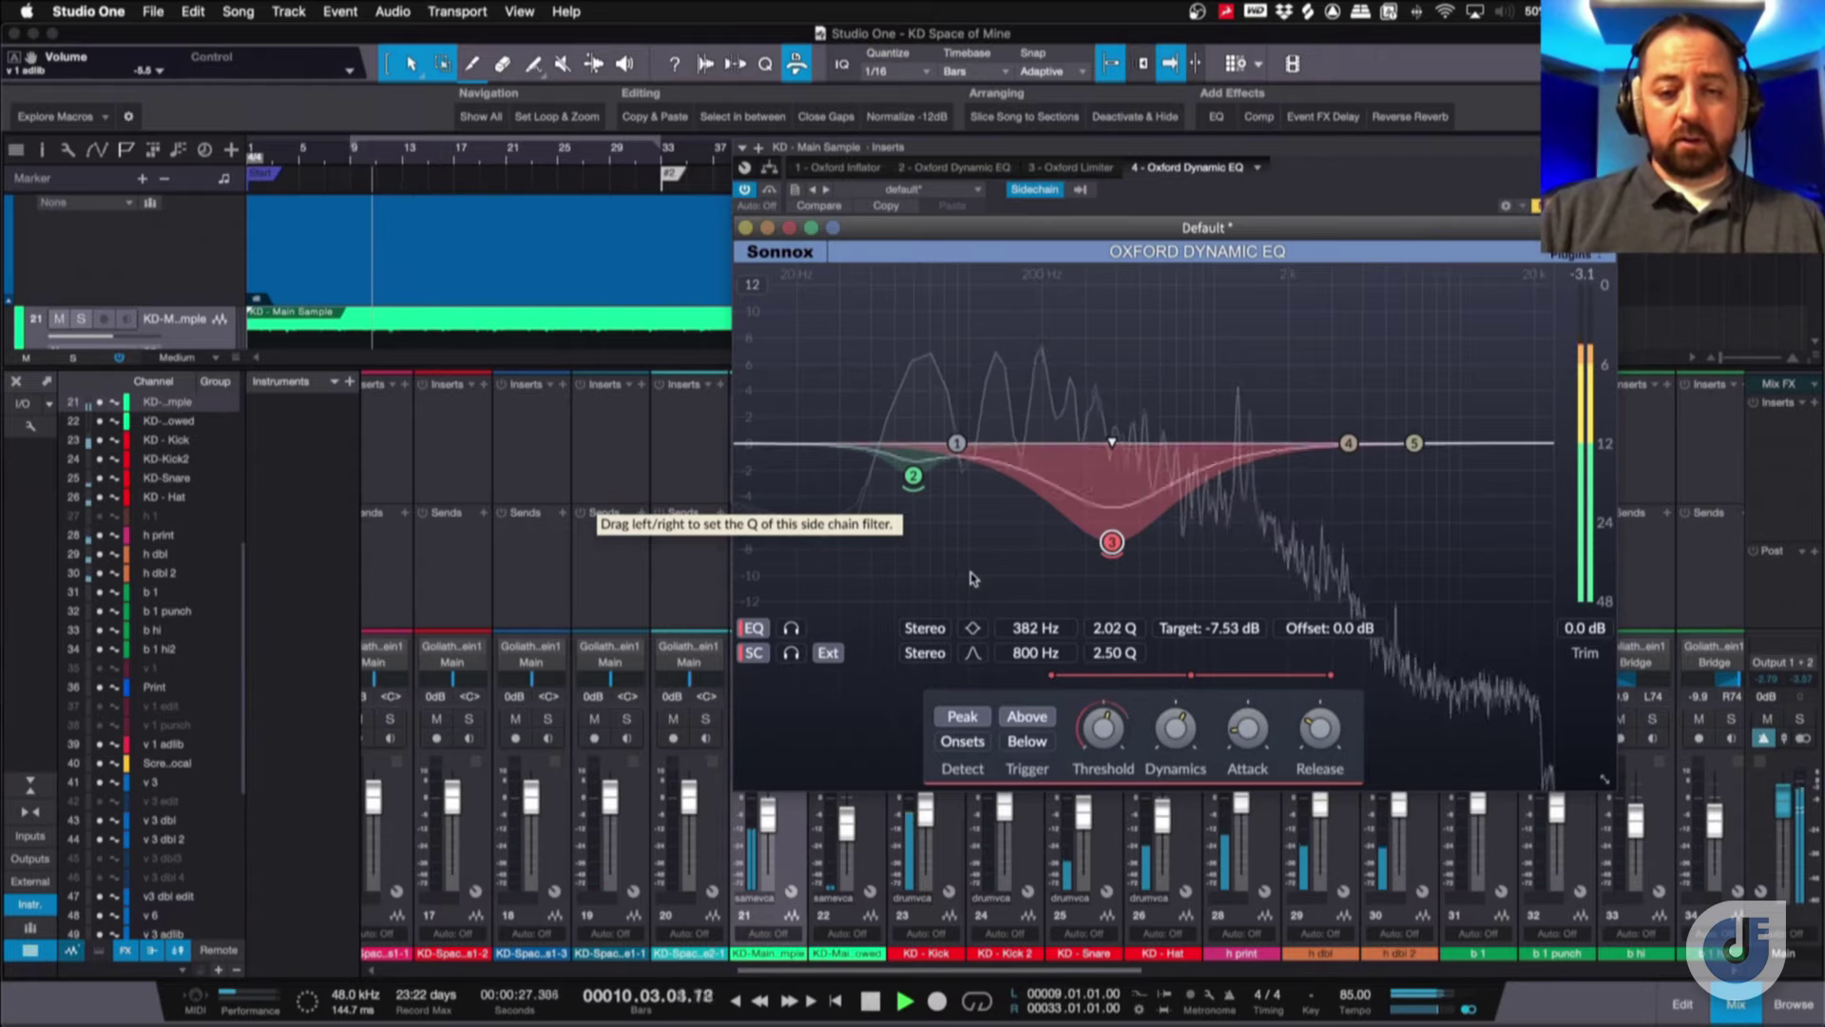
key(space)
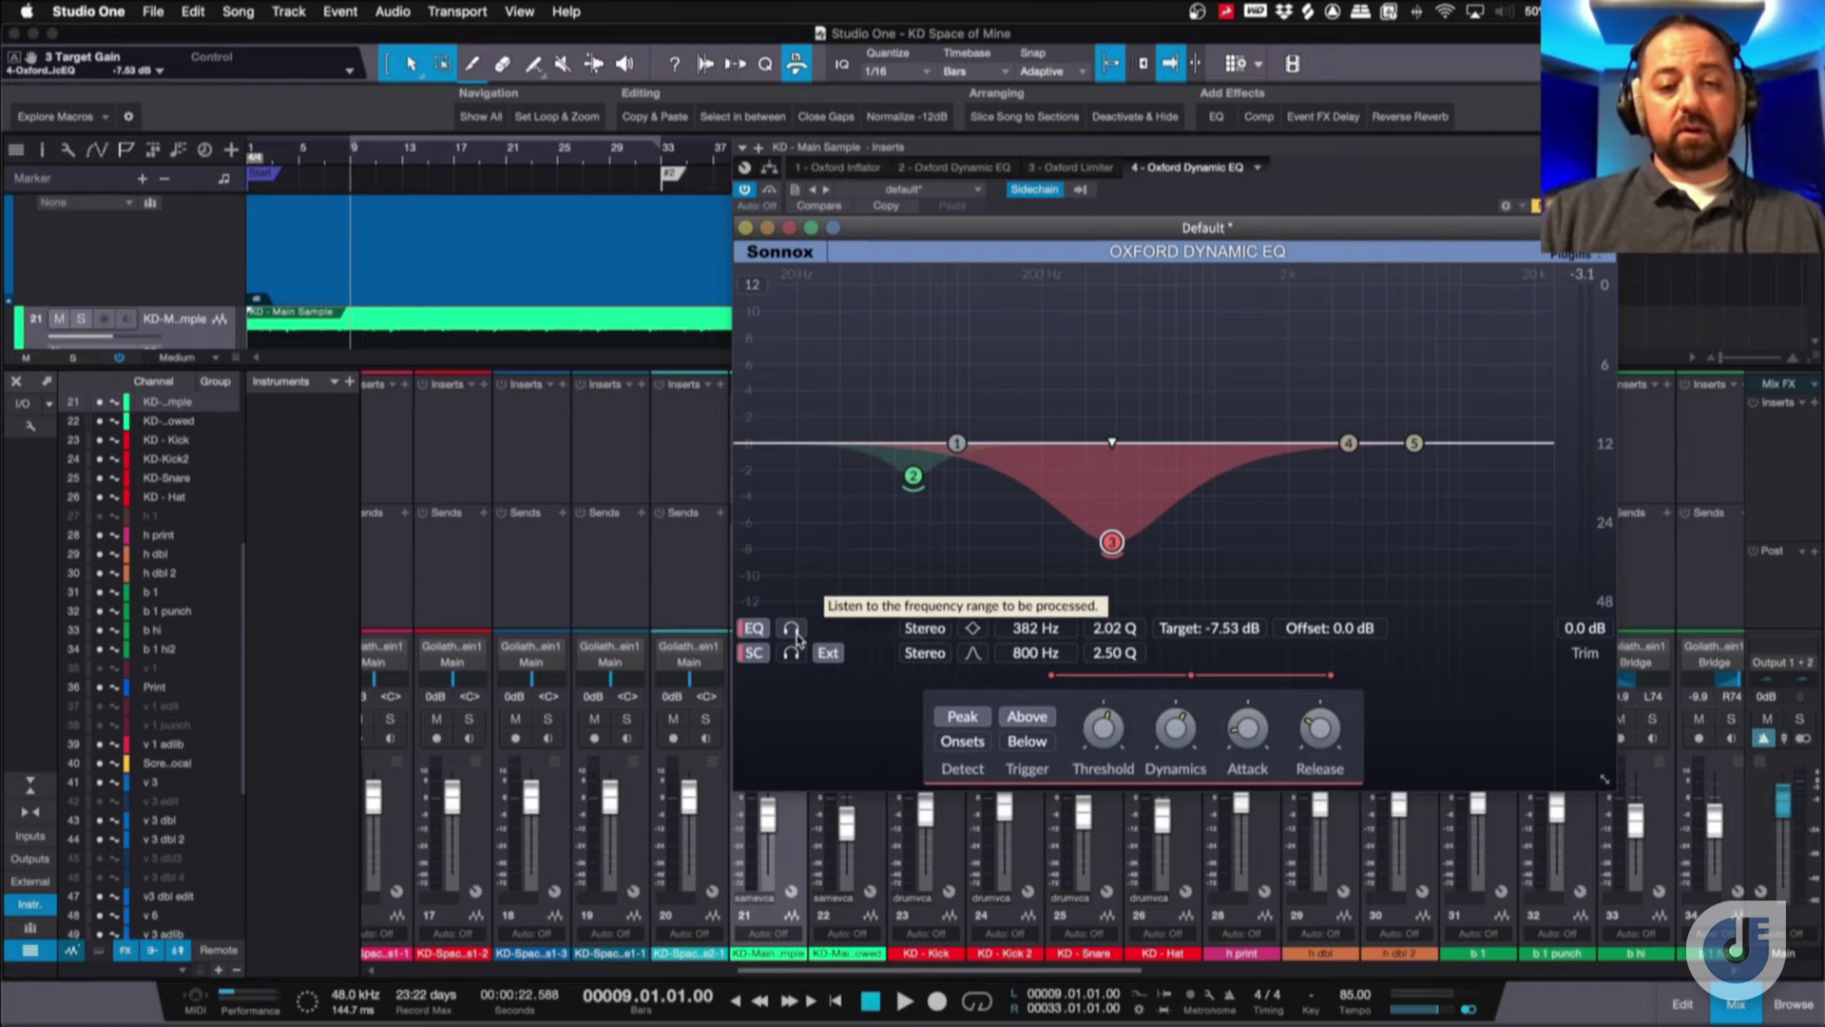
click(795, 633)
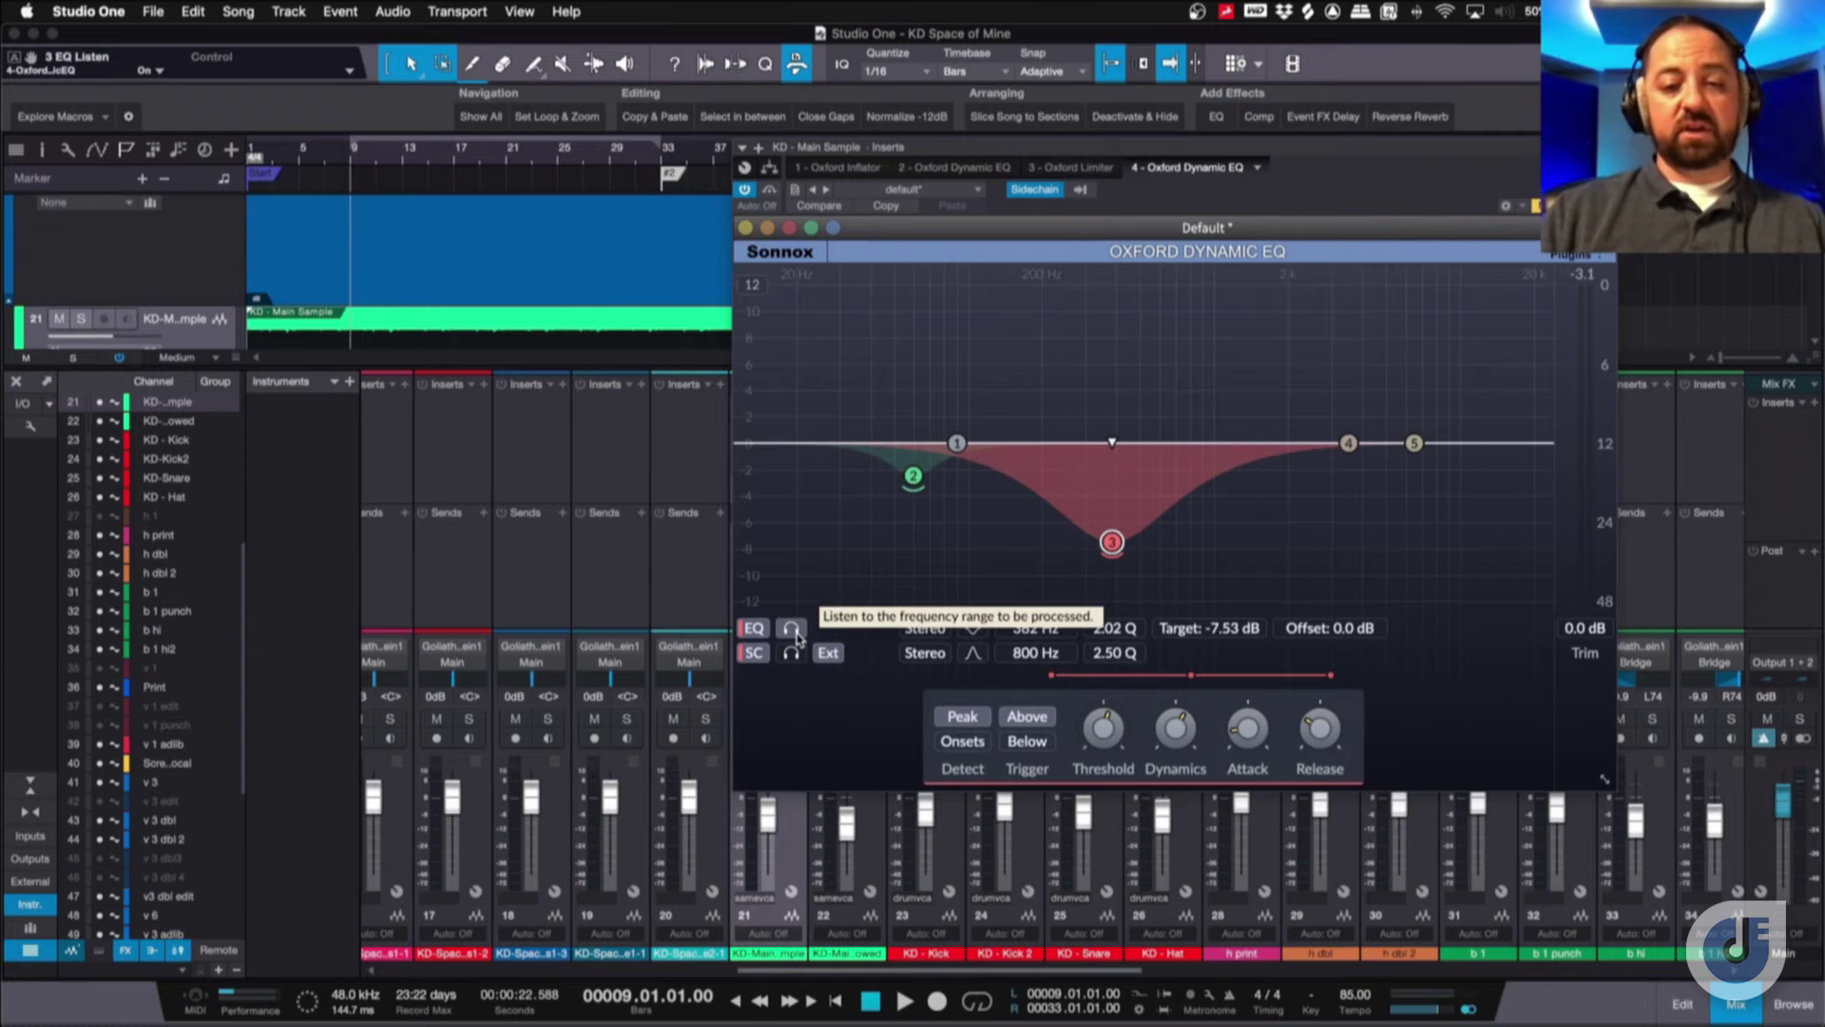
click(792, 630)
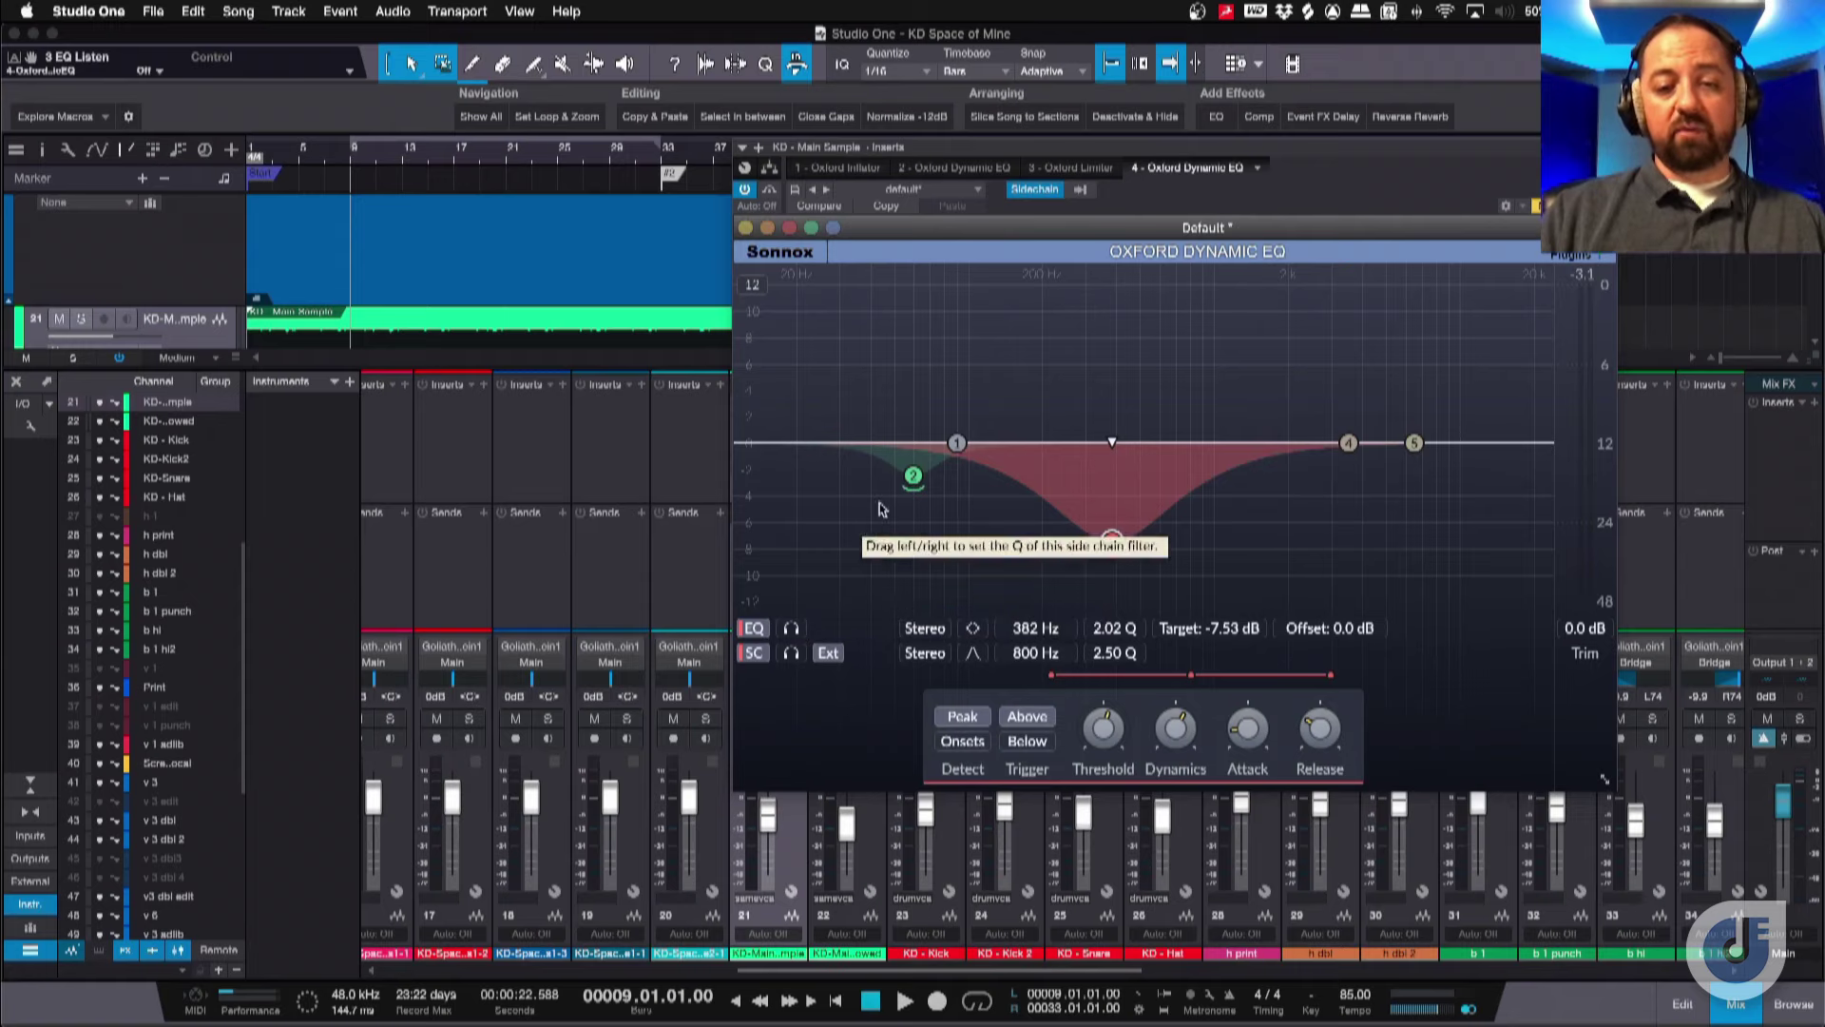
click(913, 475)
click(796, 629)
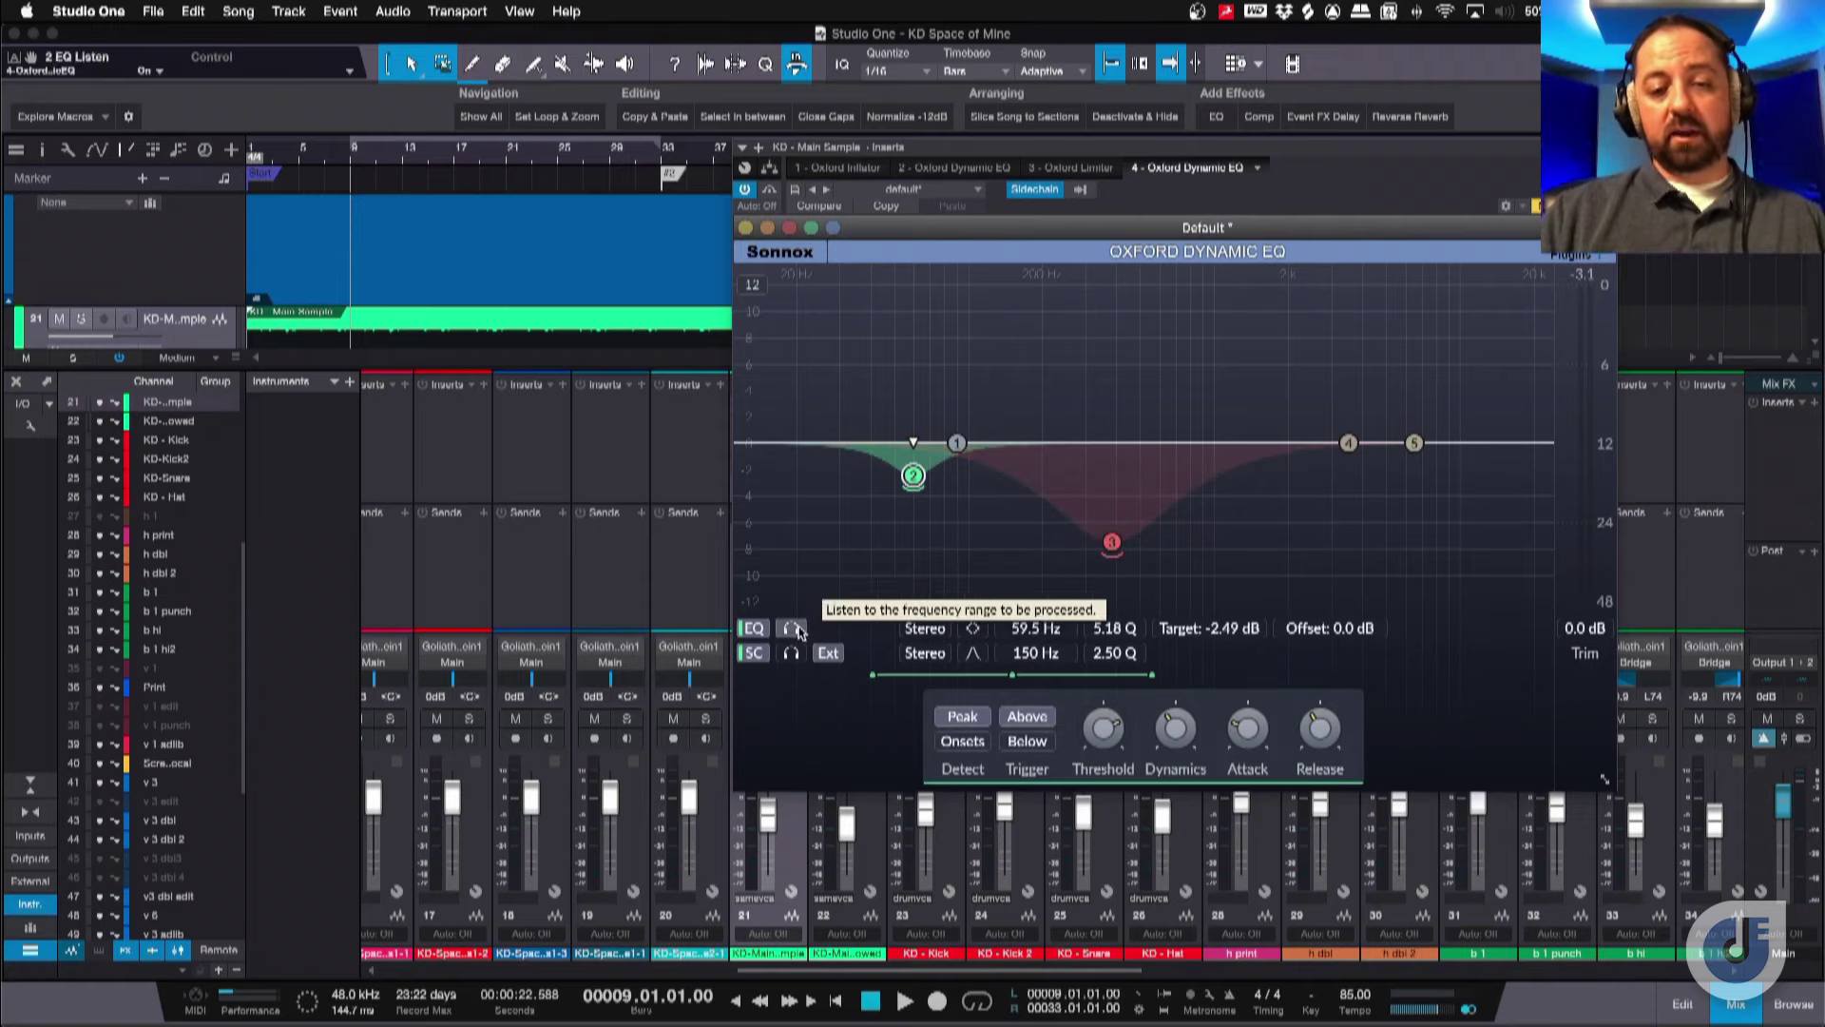
click(795, 629)
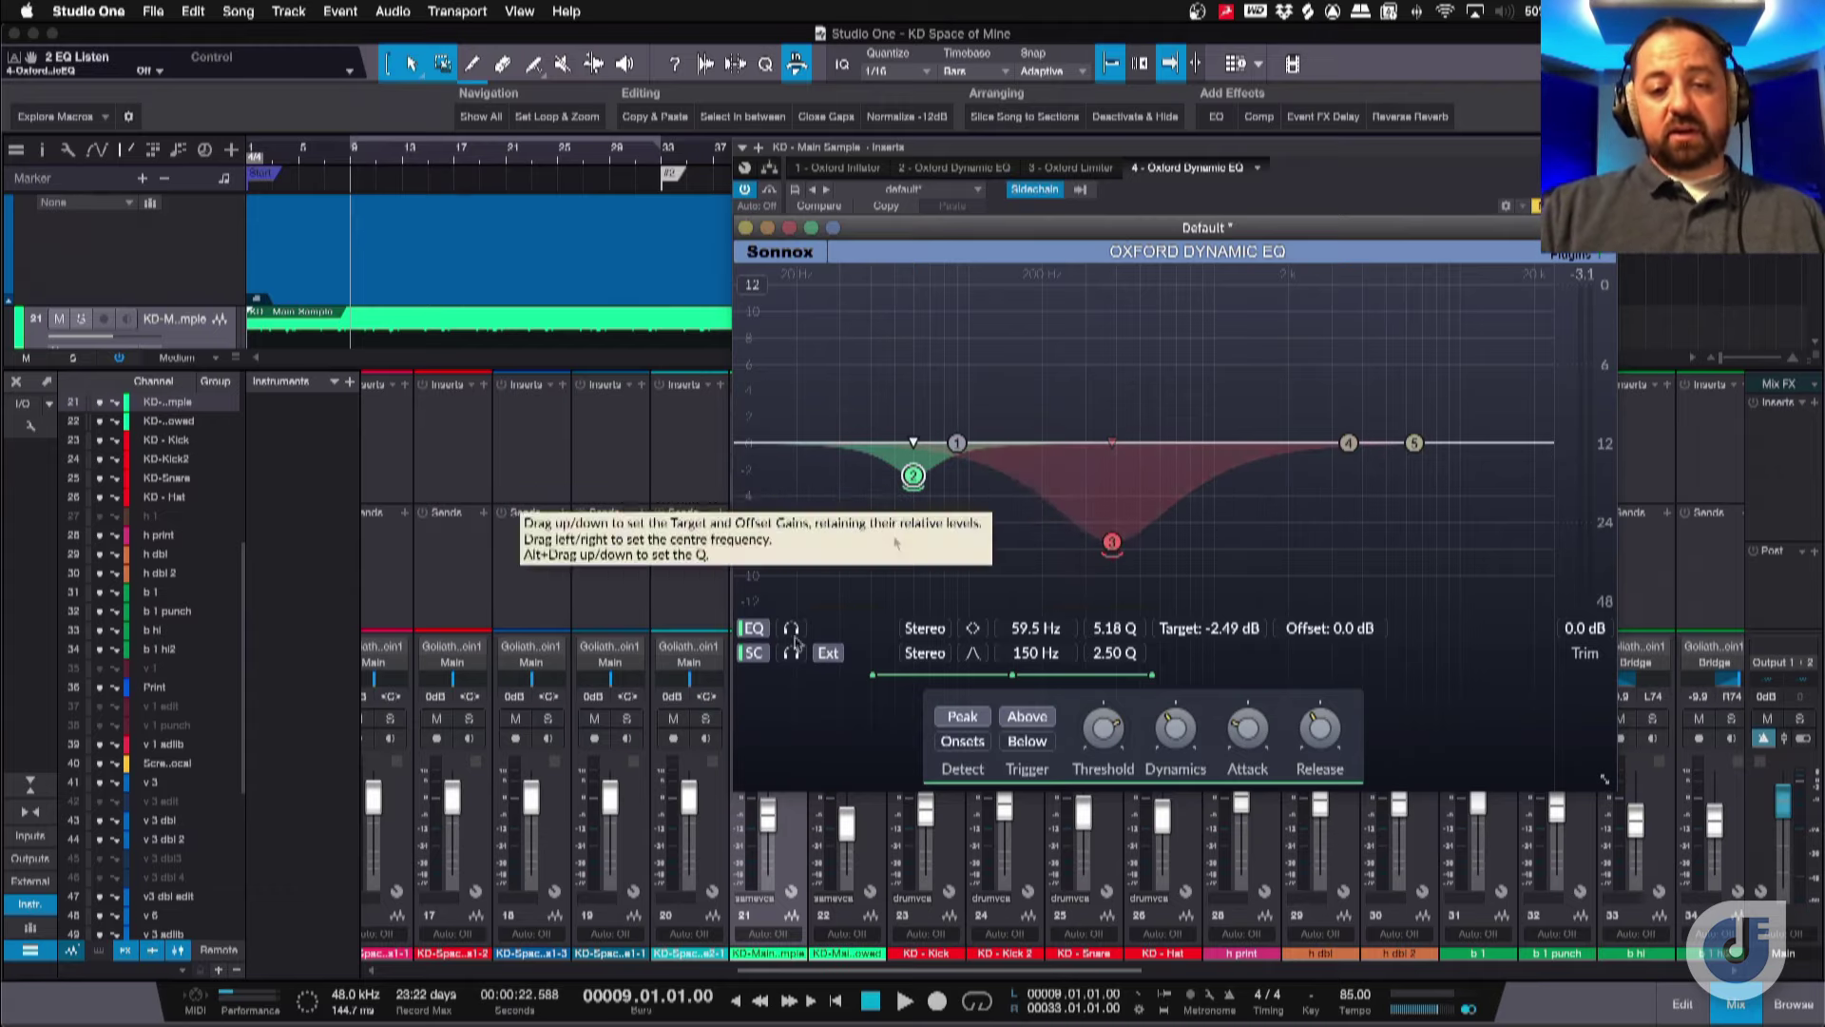
click(1114, 546)
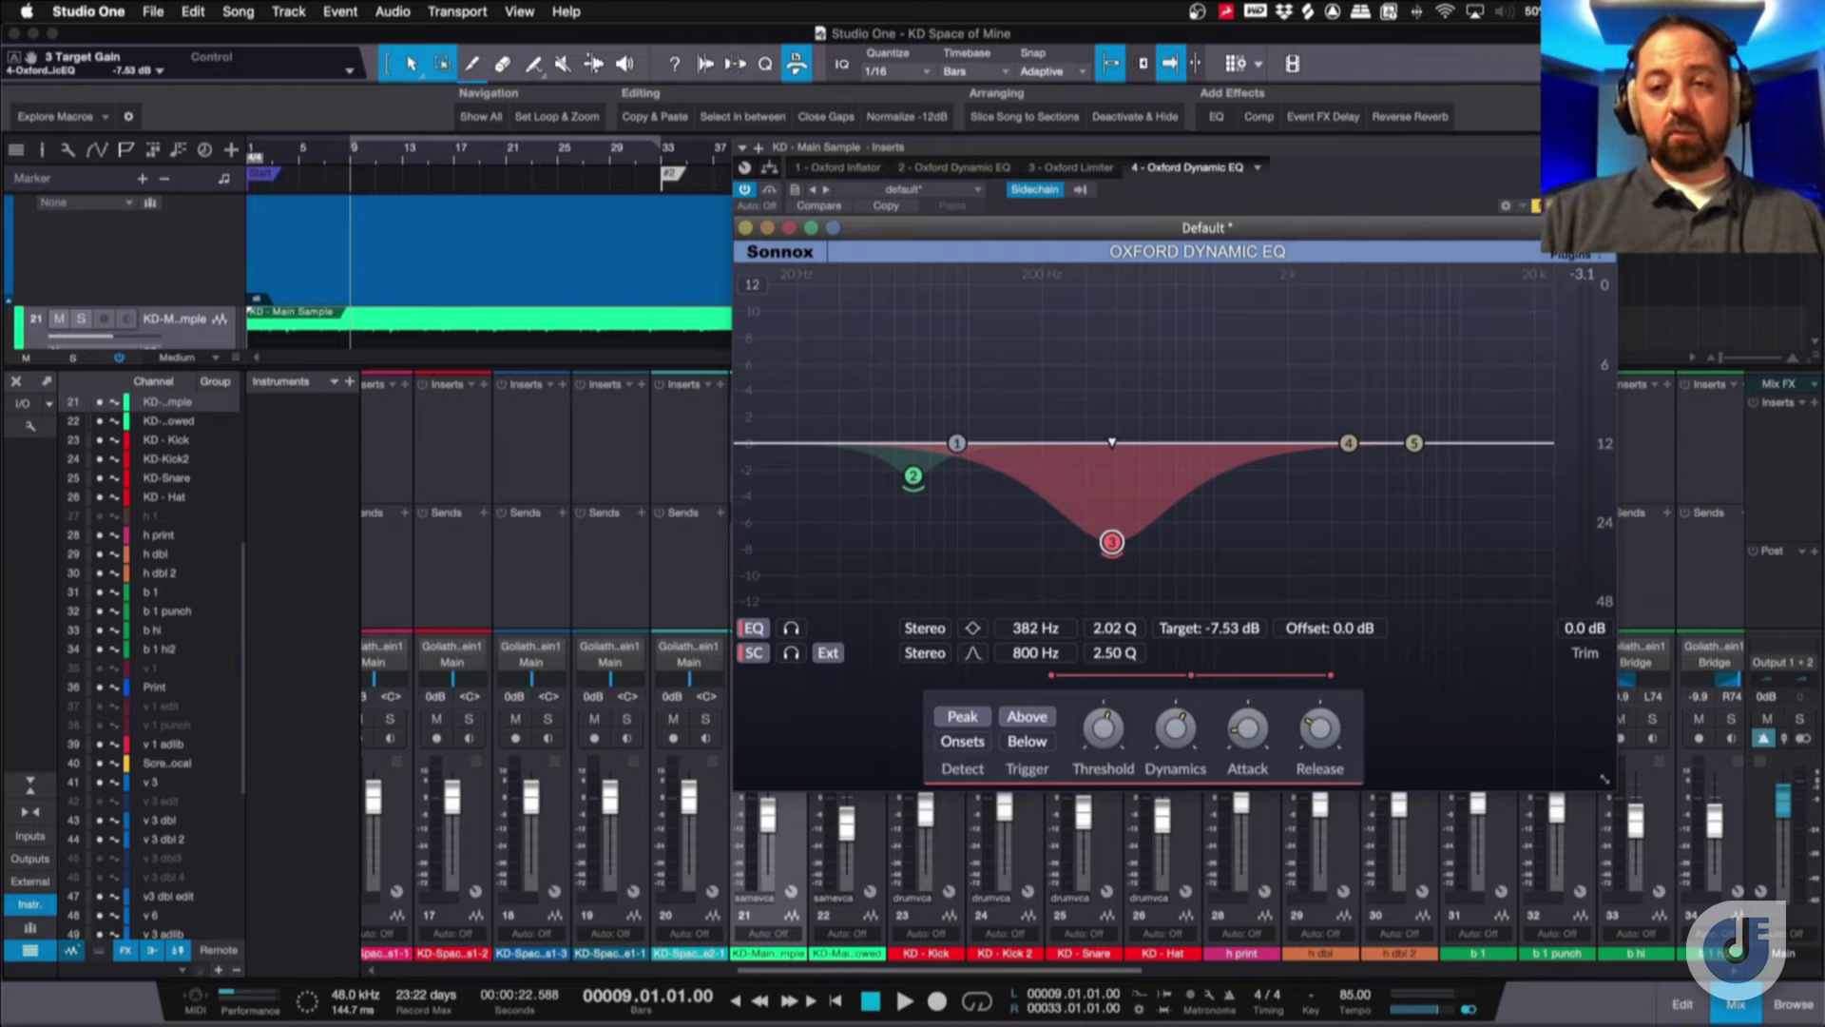
drag(1523, 152, 768, 82)
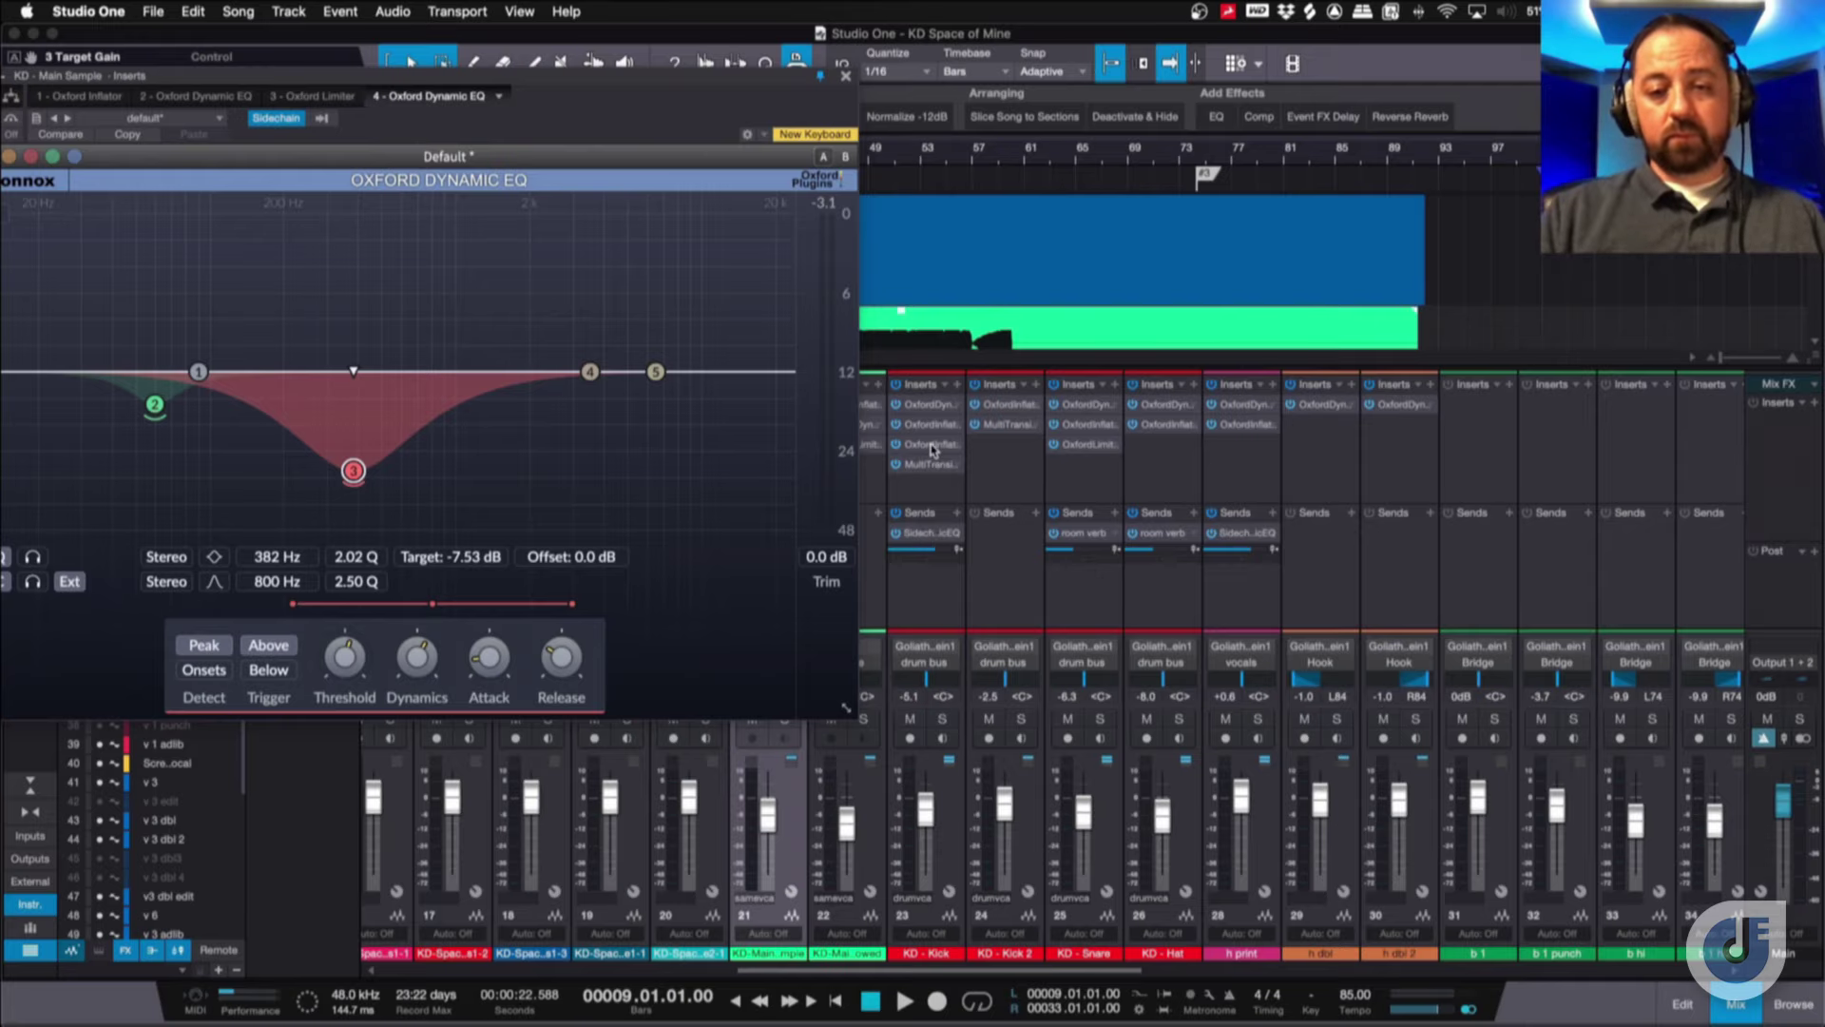
Check the sidechain source list, leaving it on KD - Kick, then select the KD - Snare channel.
key(super+w)
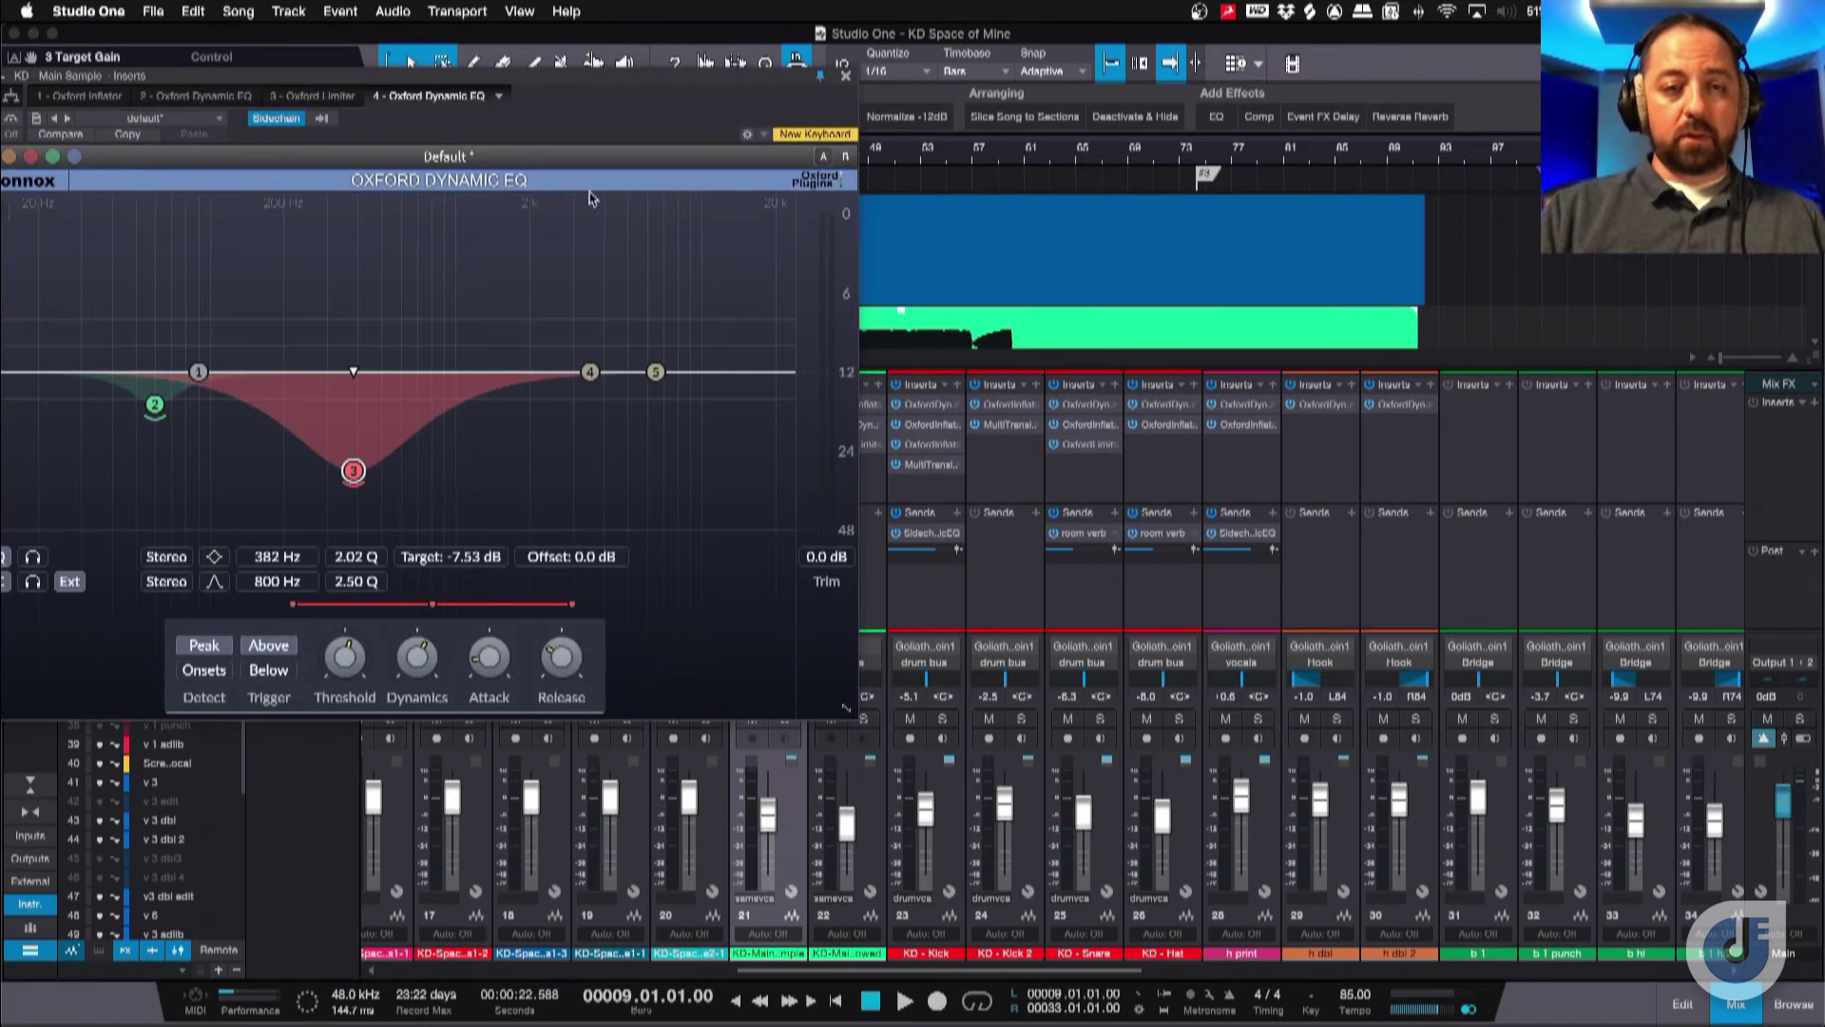
click(322, 118)
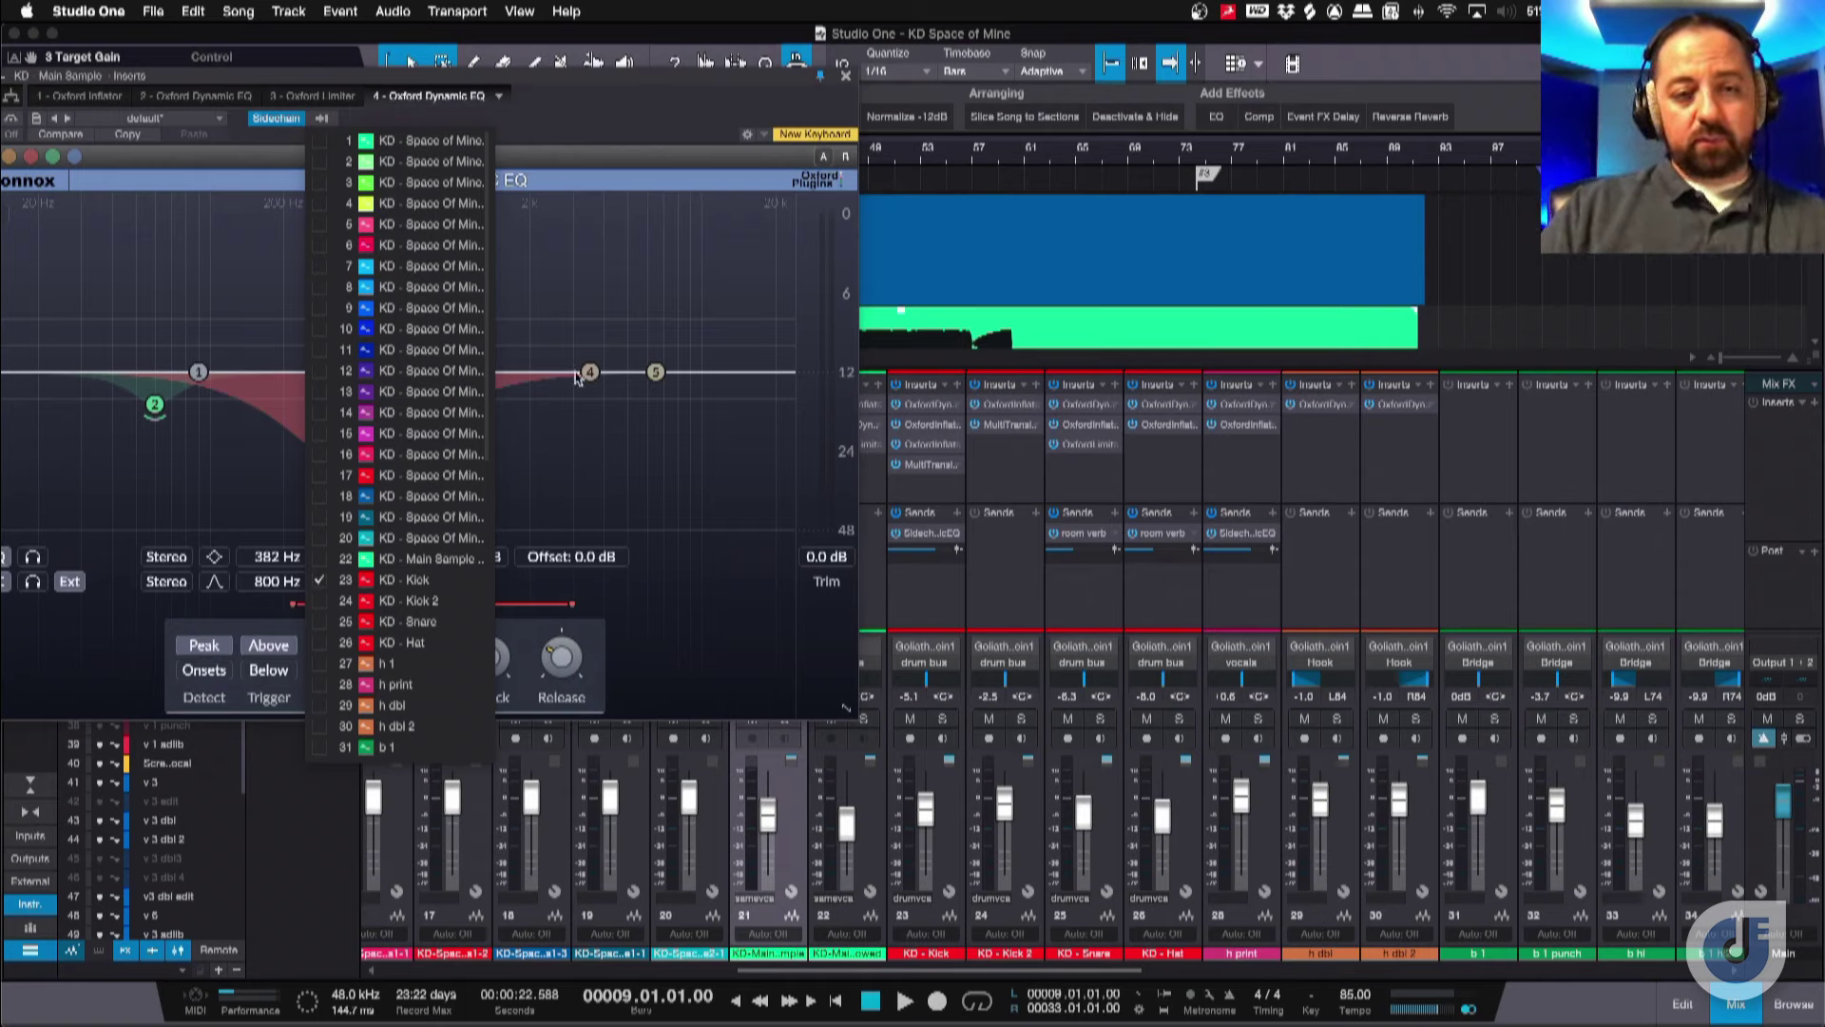
click(644, 123)
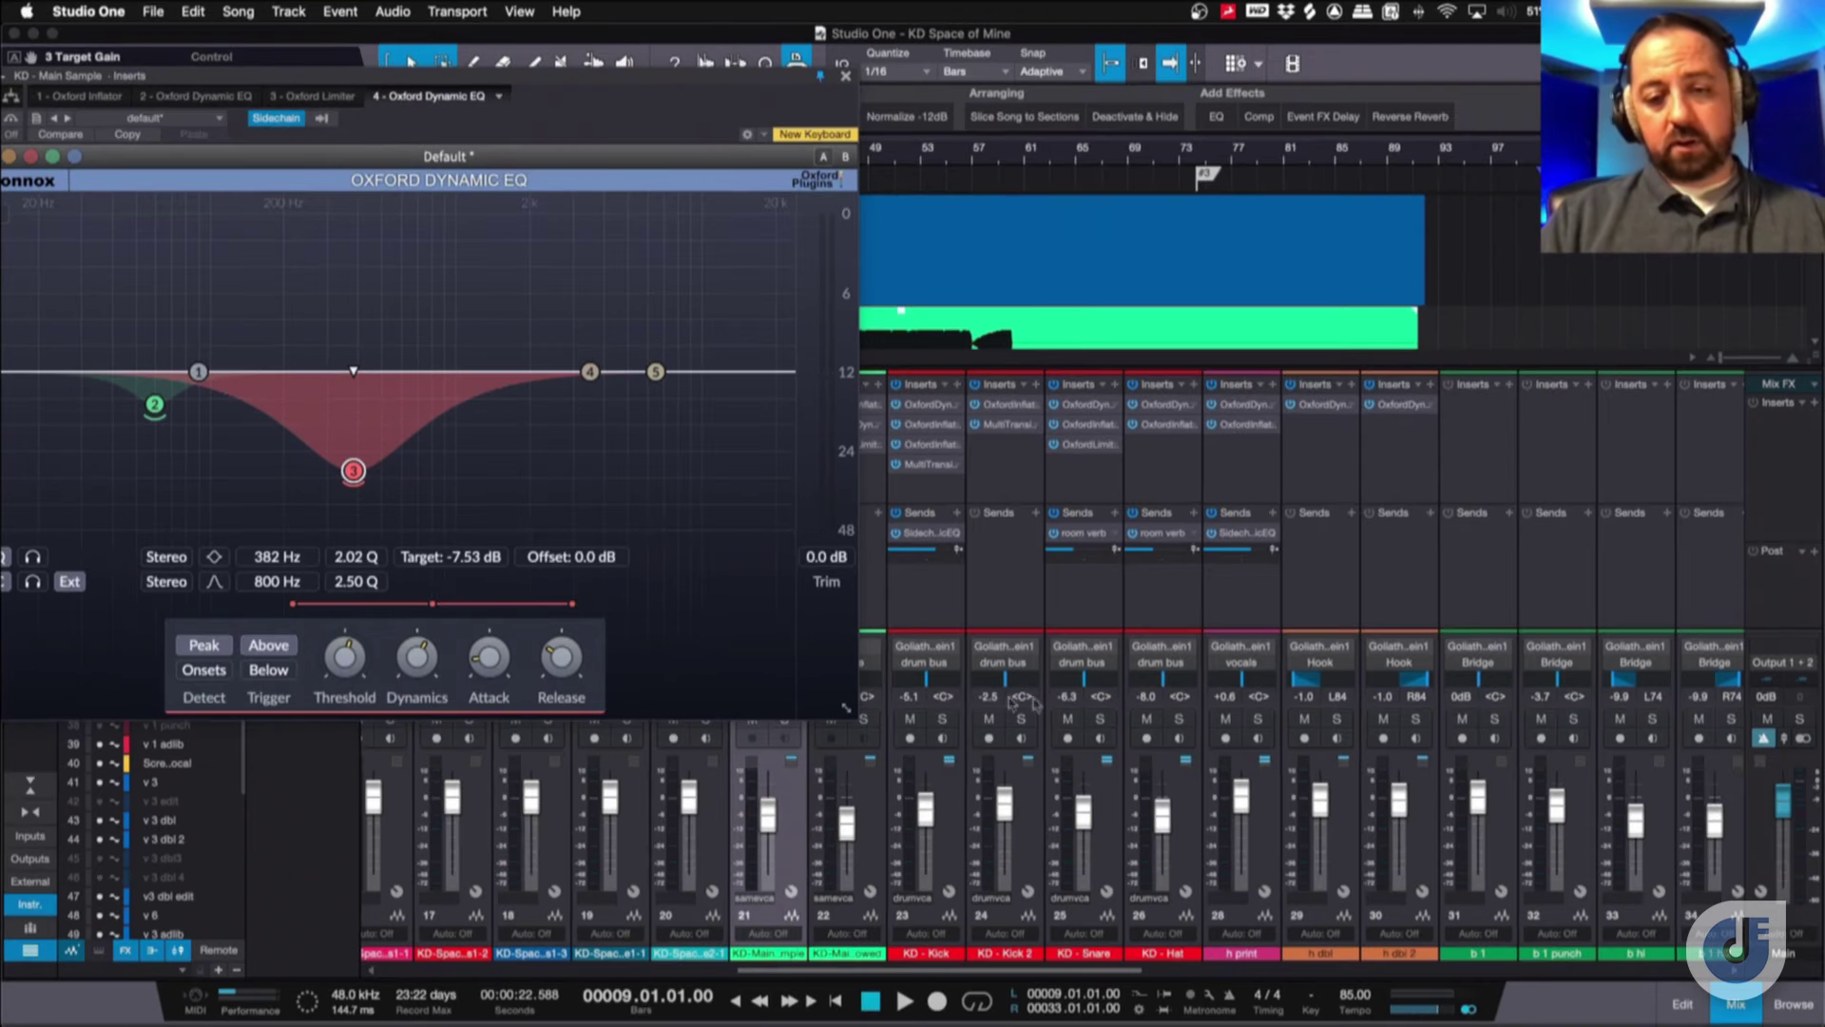
click(1103, 836)
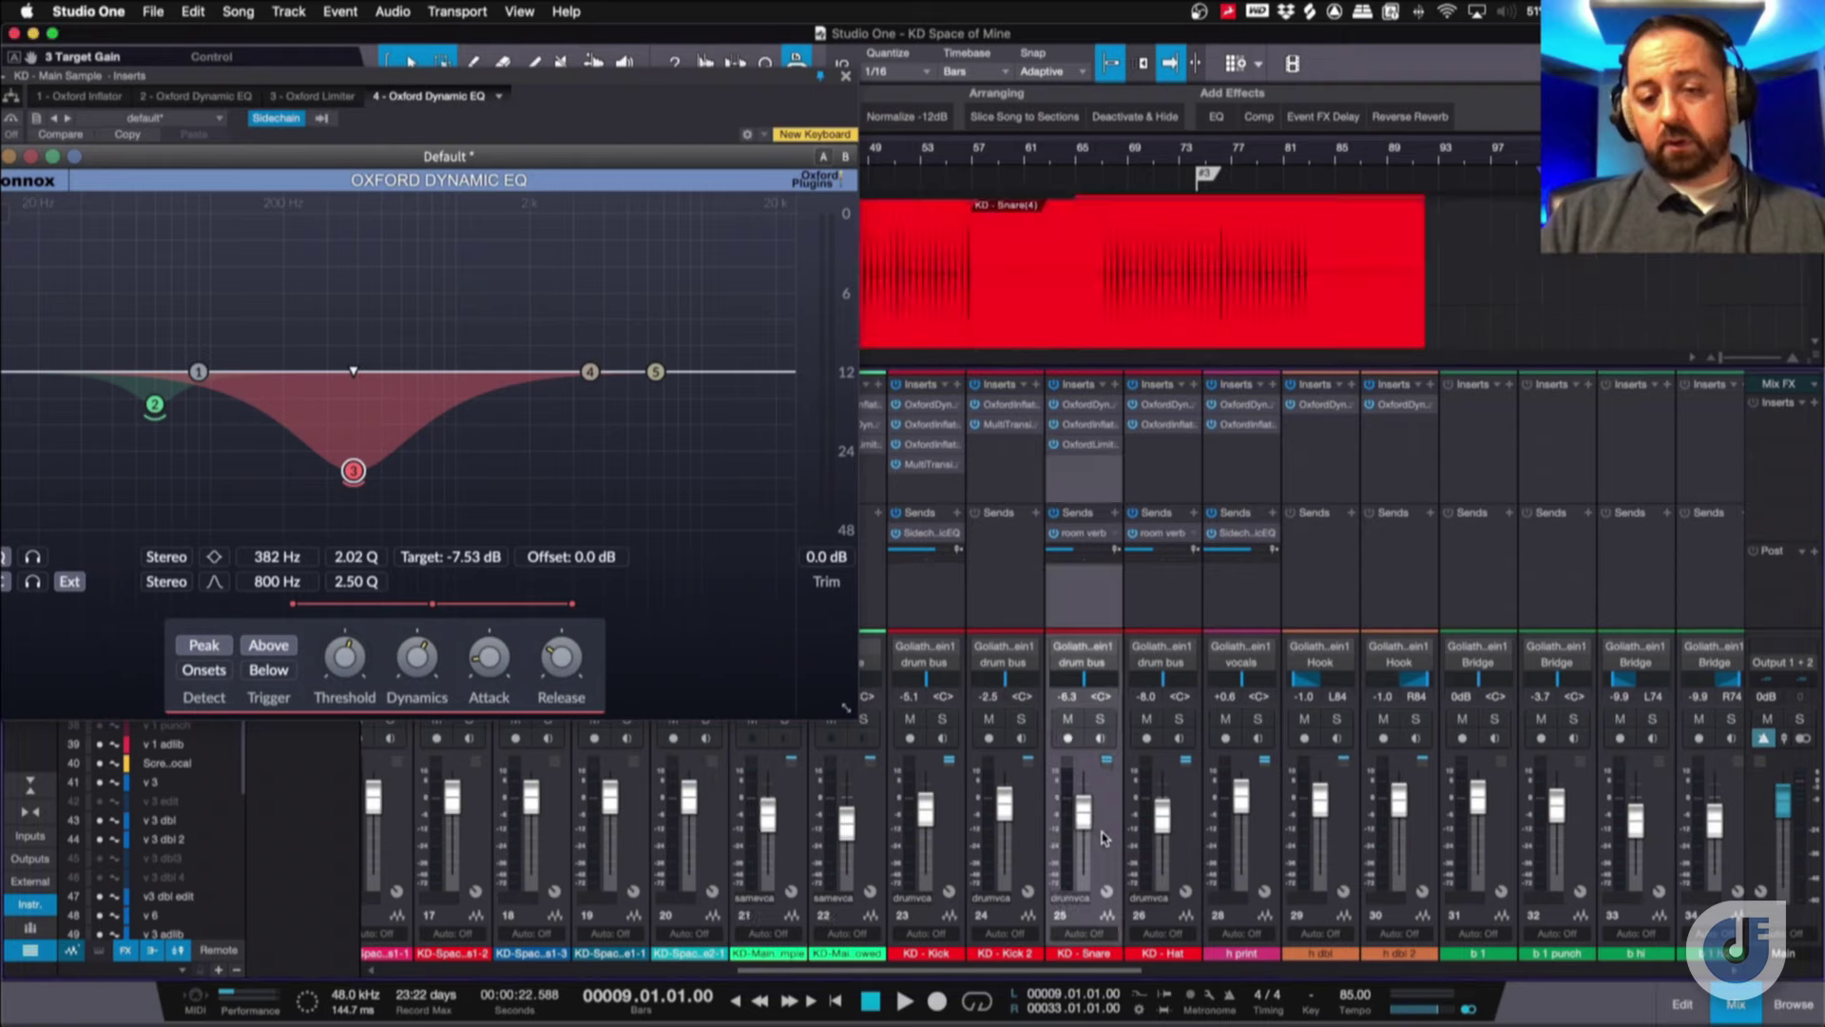
Solo KD - Snare, KD - Kick and KD - Hat, audition them, then open the snare's Oxford Dynamic EQ.
click(845, 77)
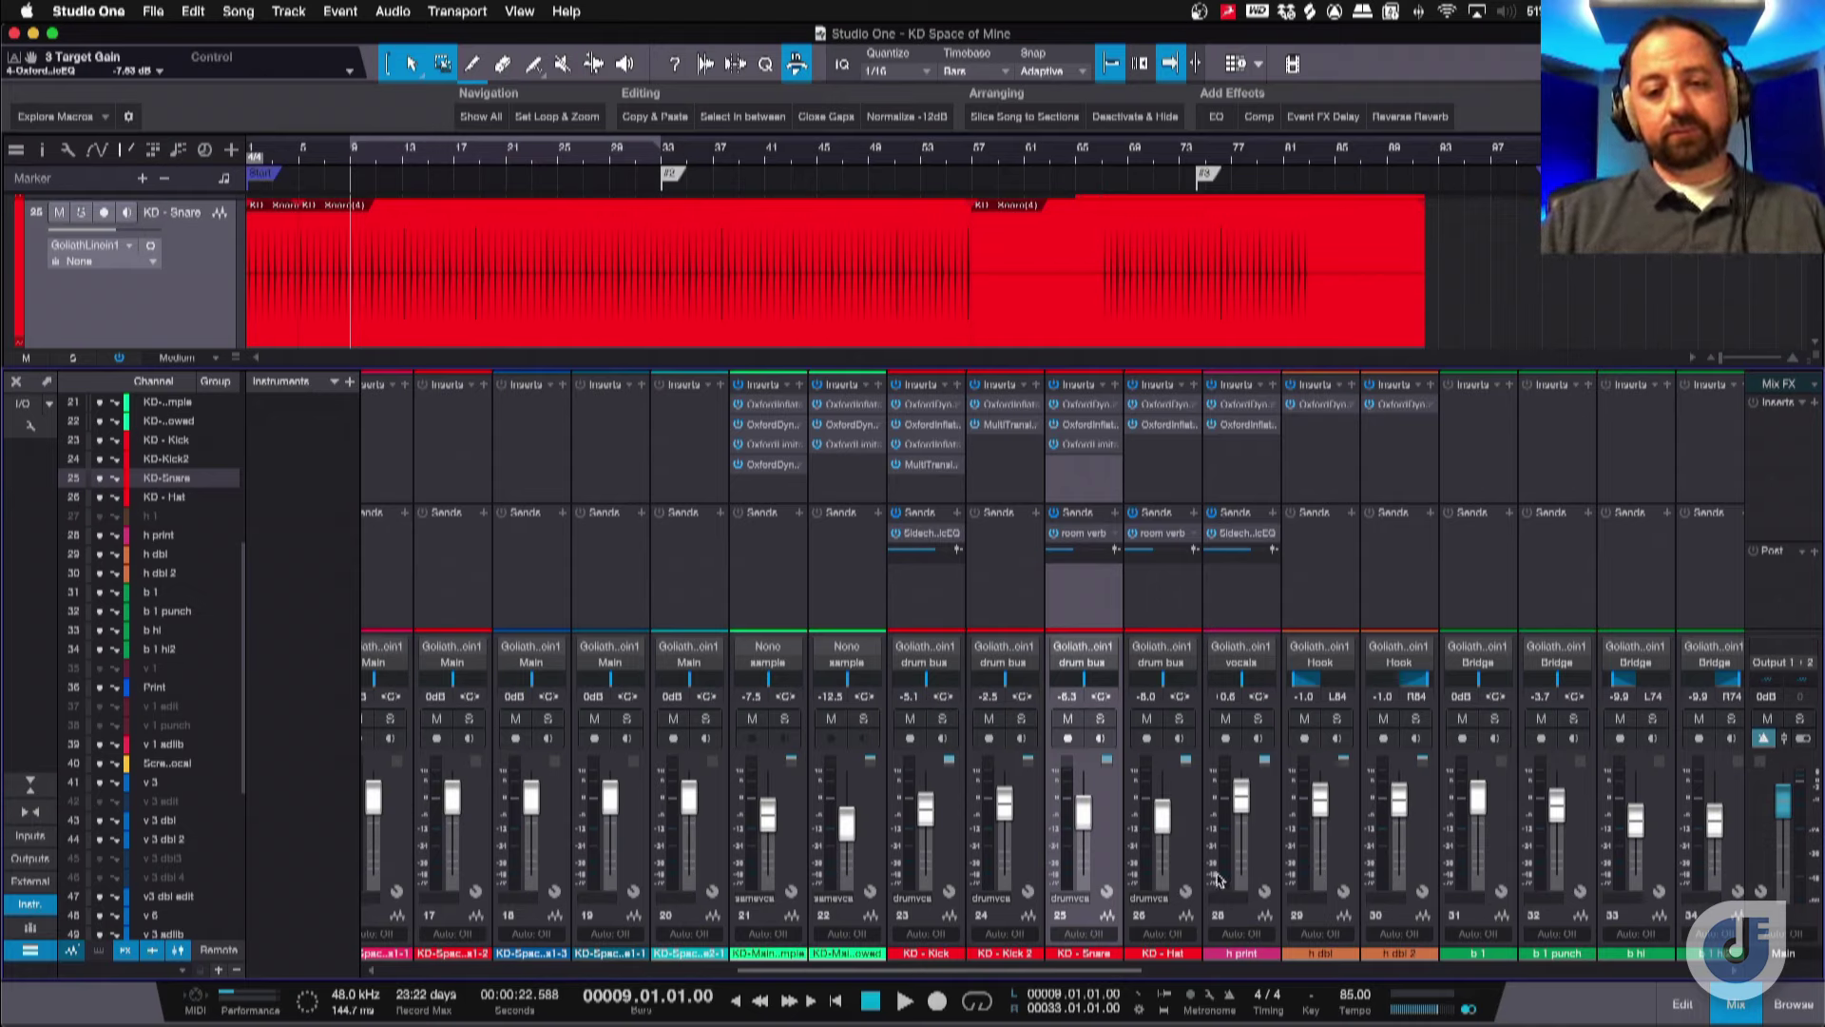
click(1101, 718)
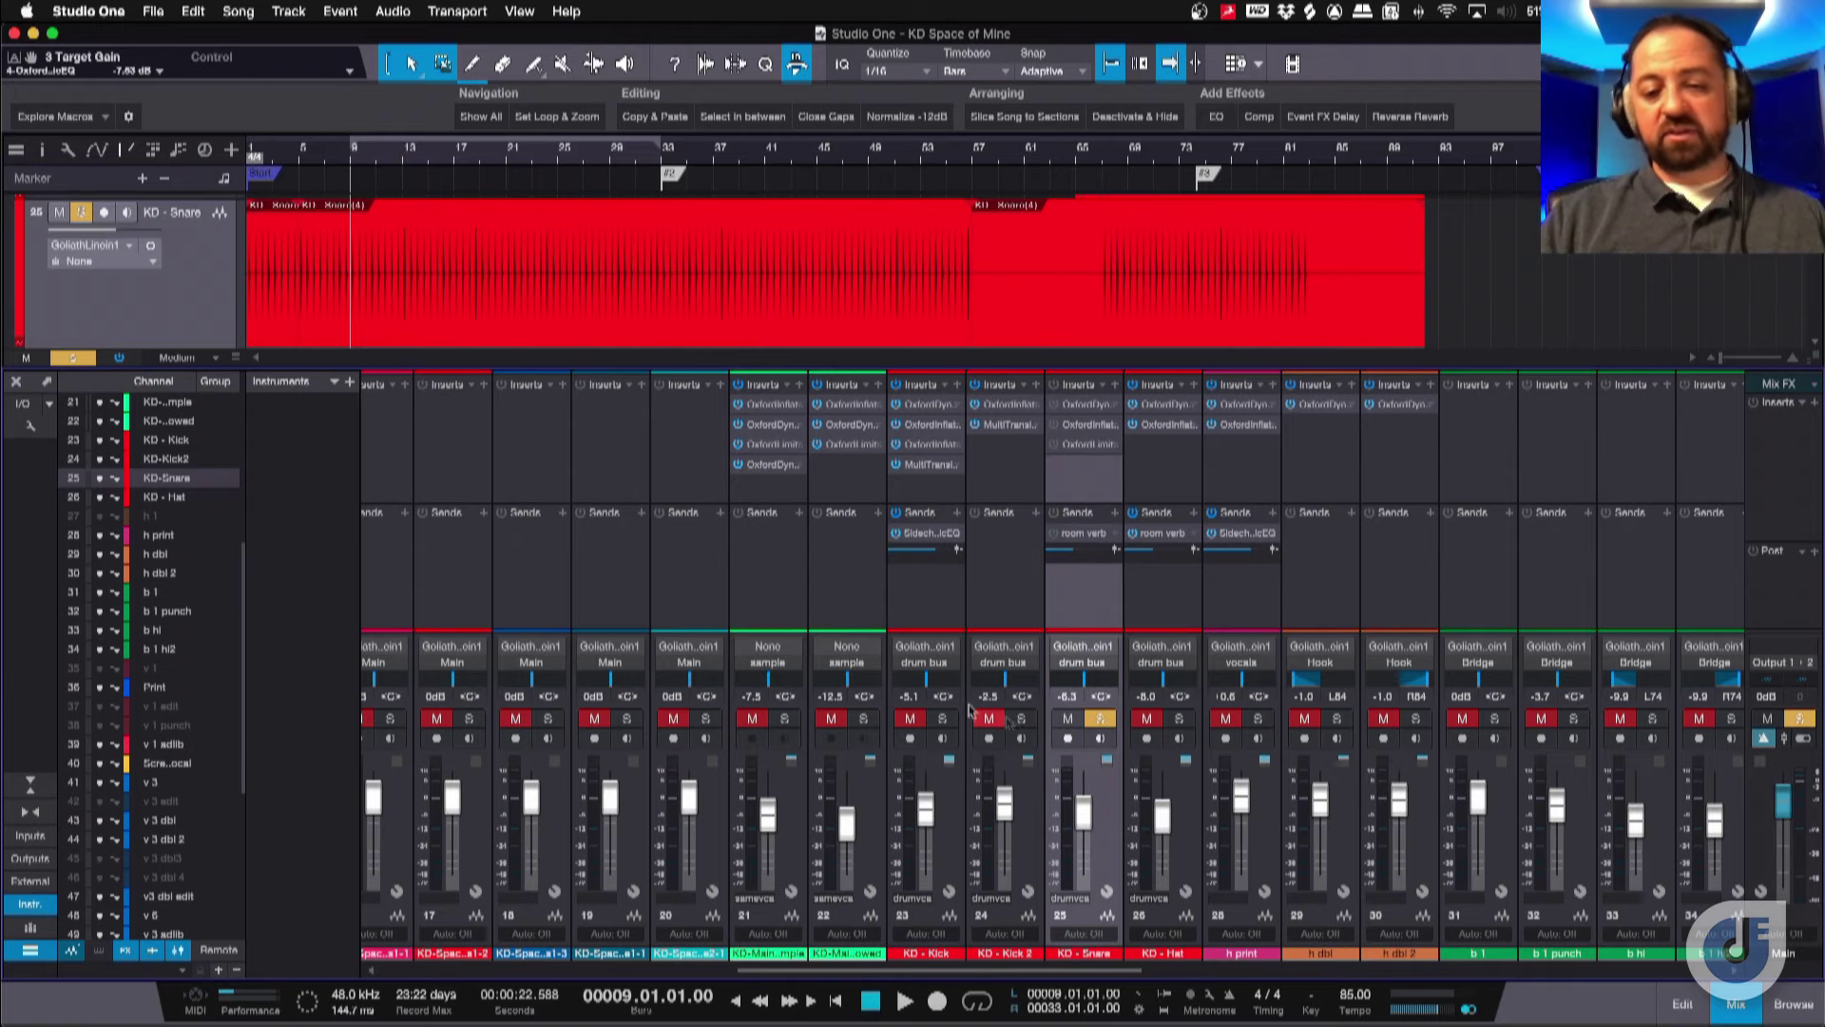
click(942, 718)
click(1177, 719)
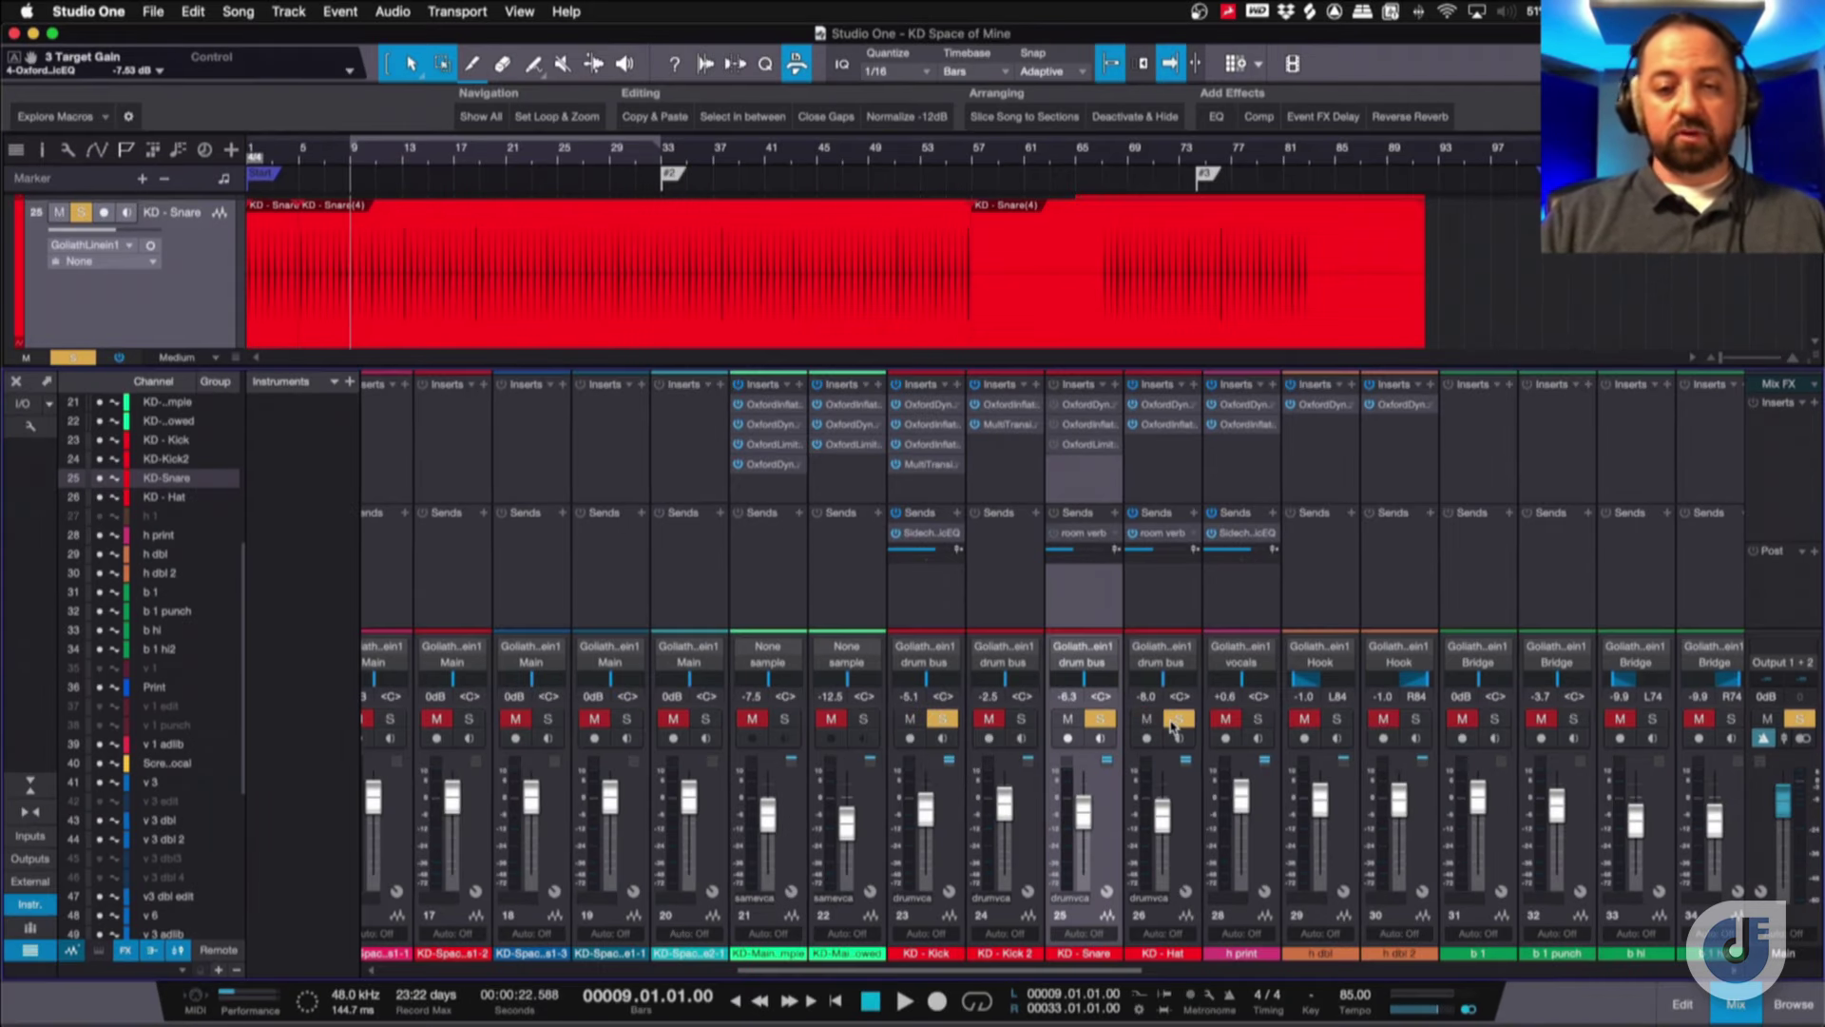
key(space)
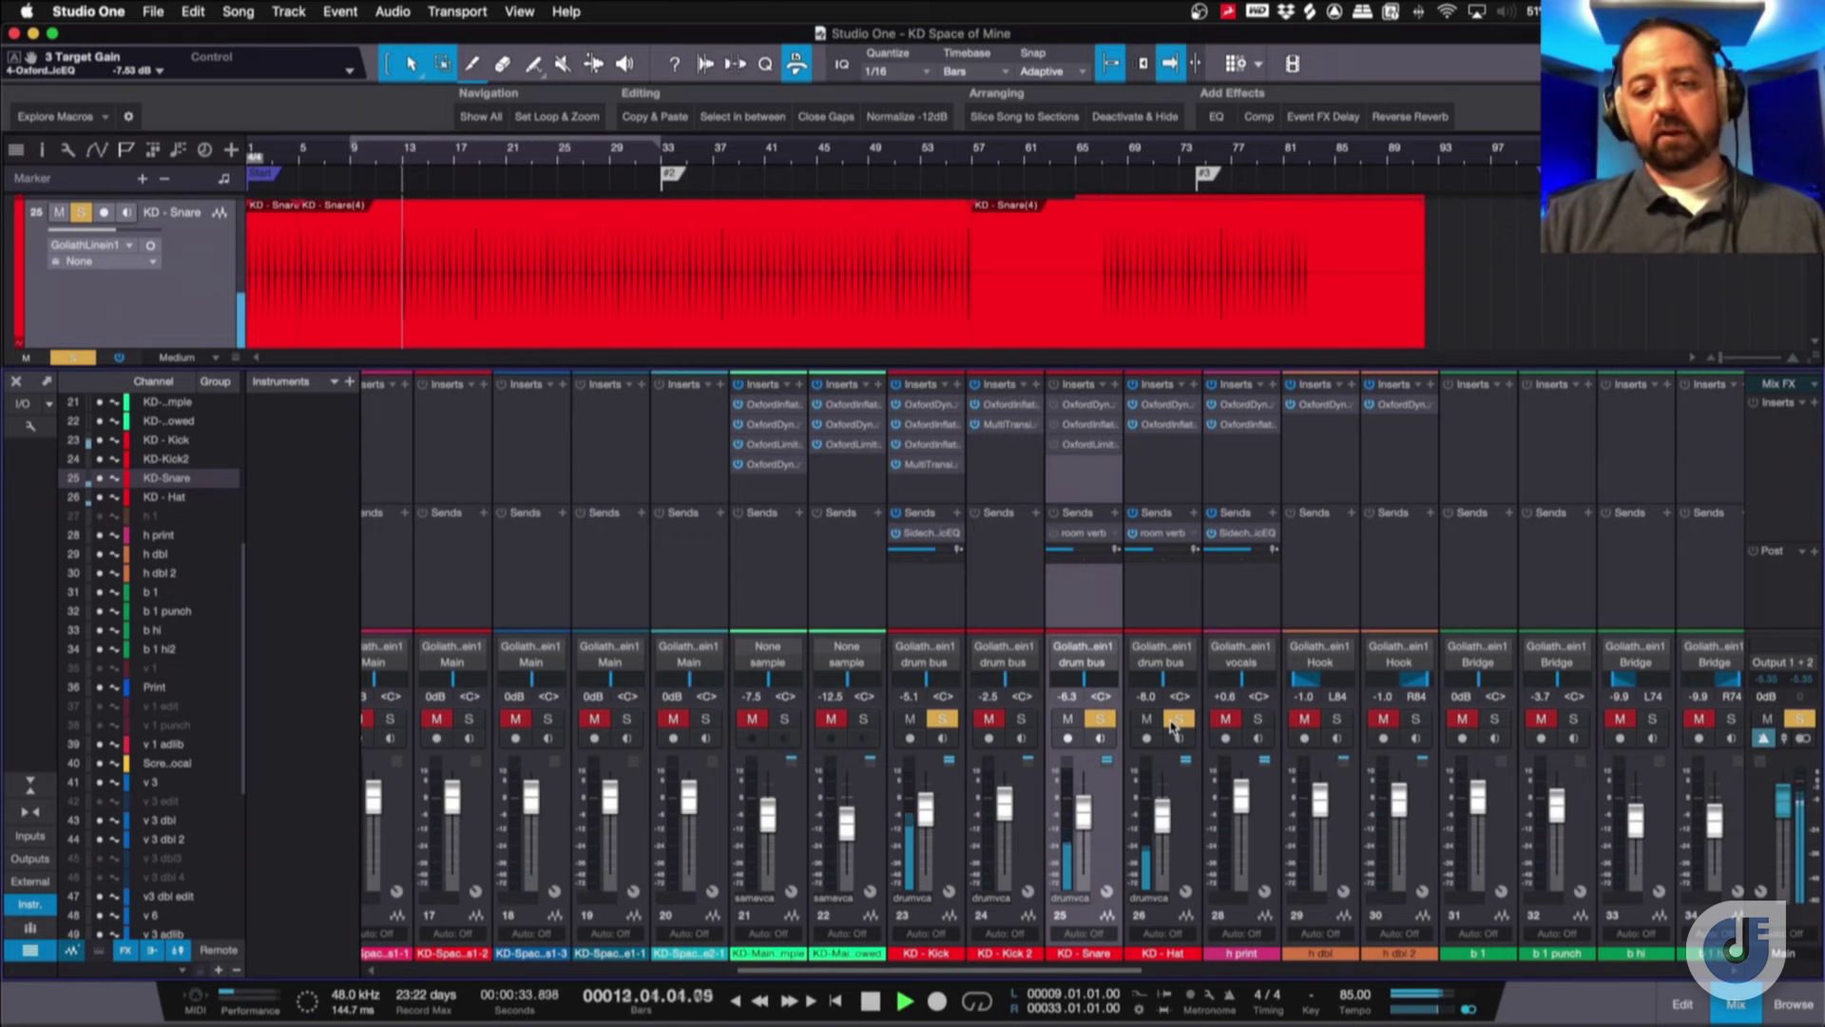
key(space)
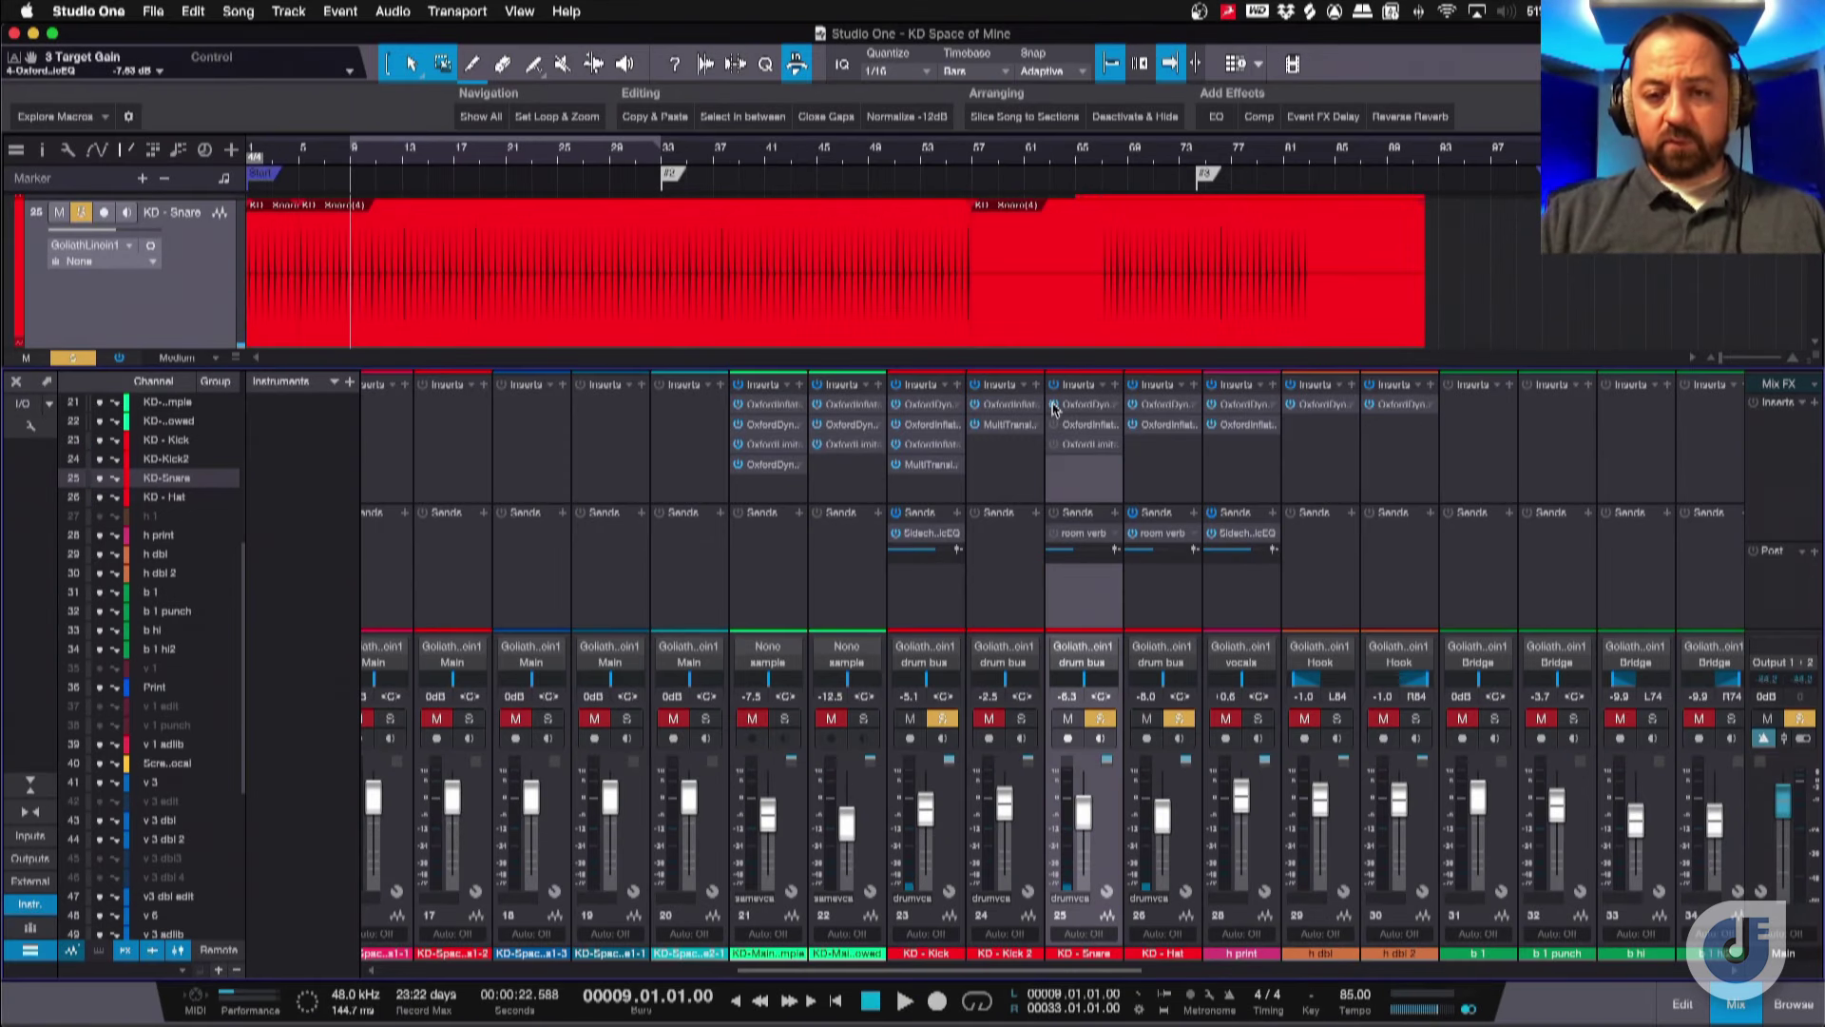
click(1087, 406)
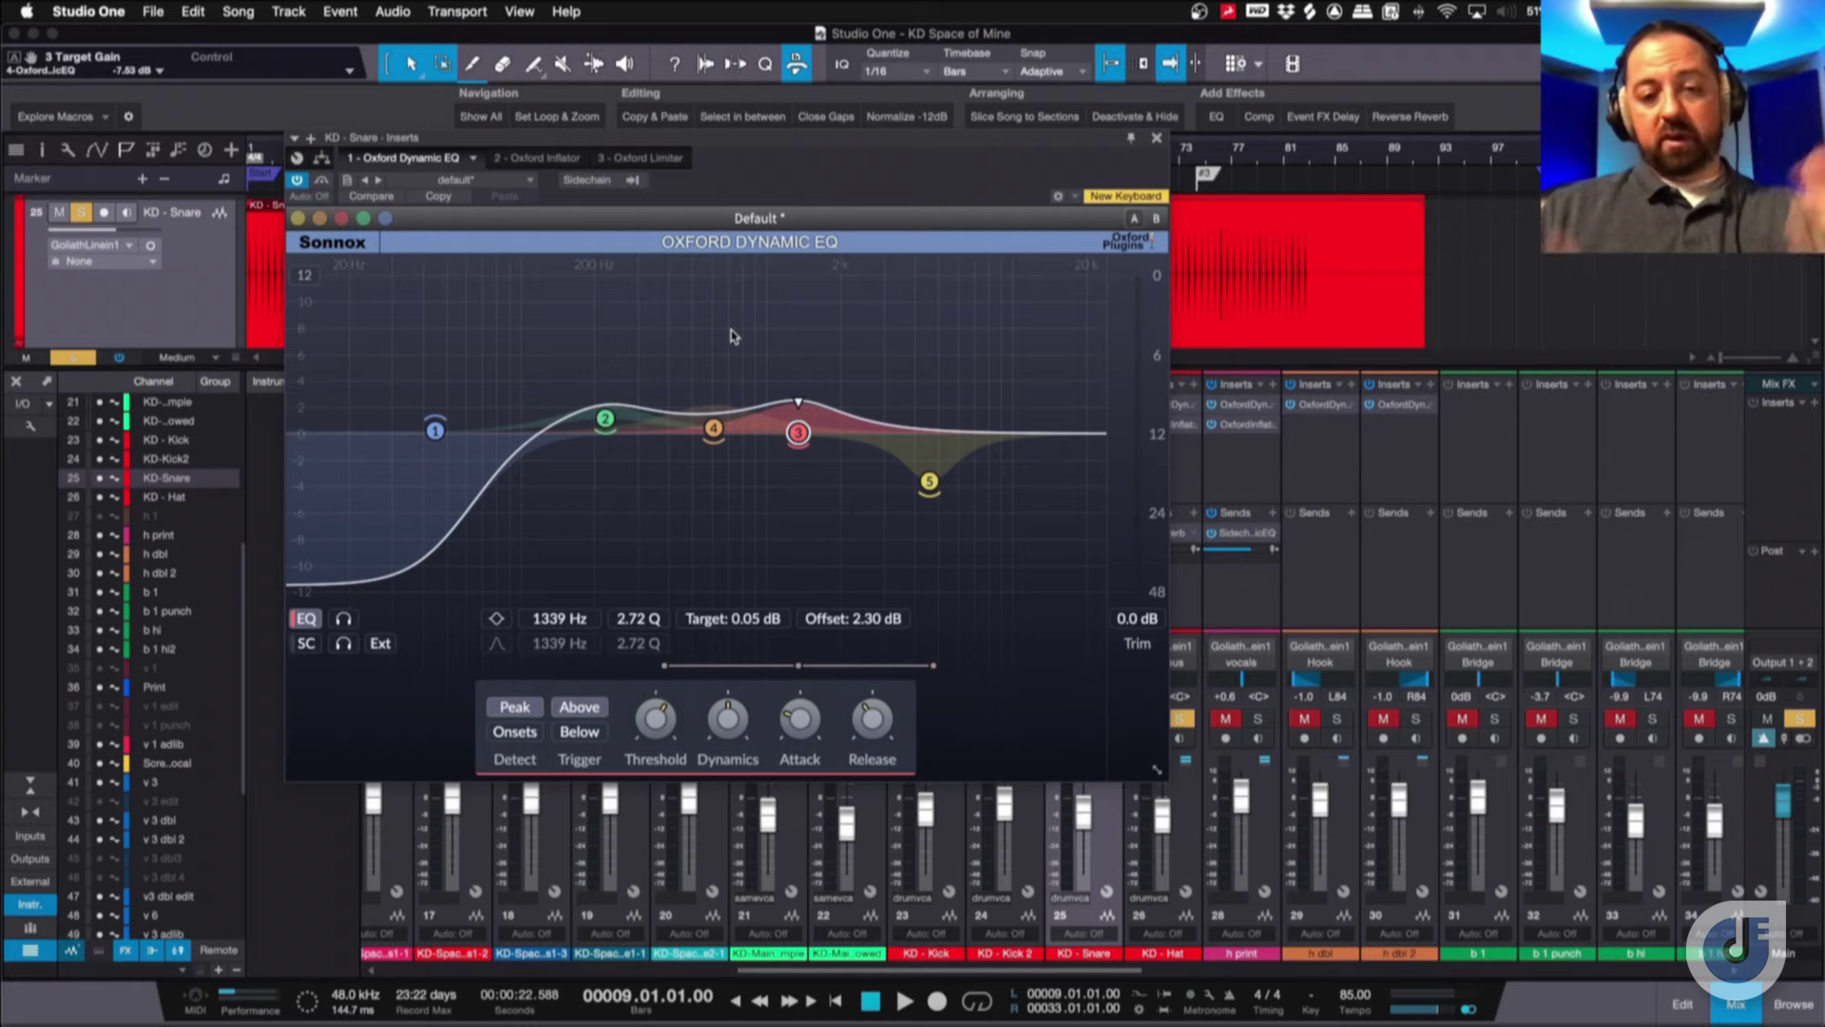
Nudge snare Dynamic EQ band 2 to 221 Hz with a 1.12 dB target, check band 5, then close the window.
click(605, 418)
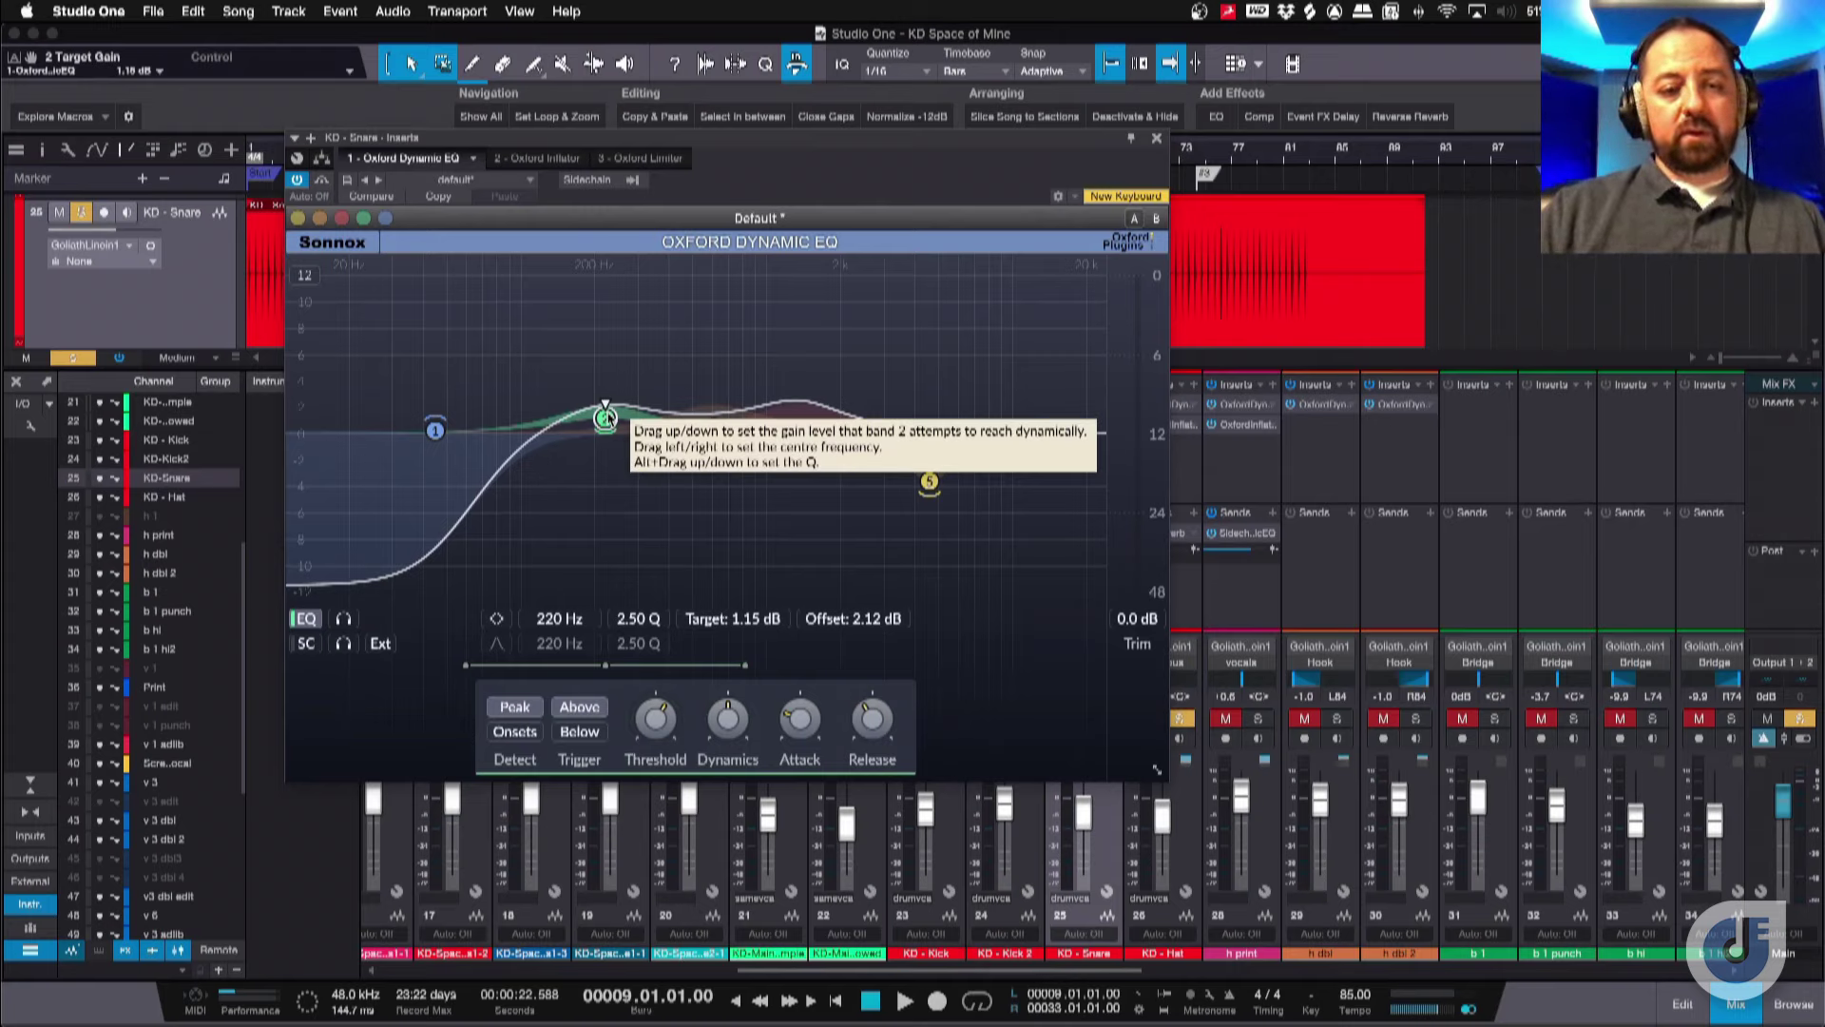
drag(605, 419, 607, 423)
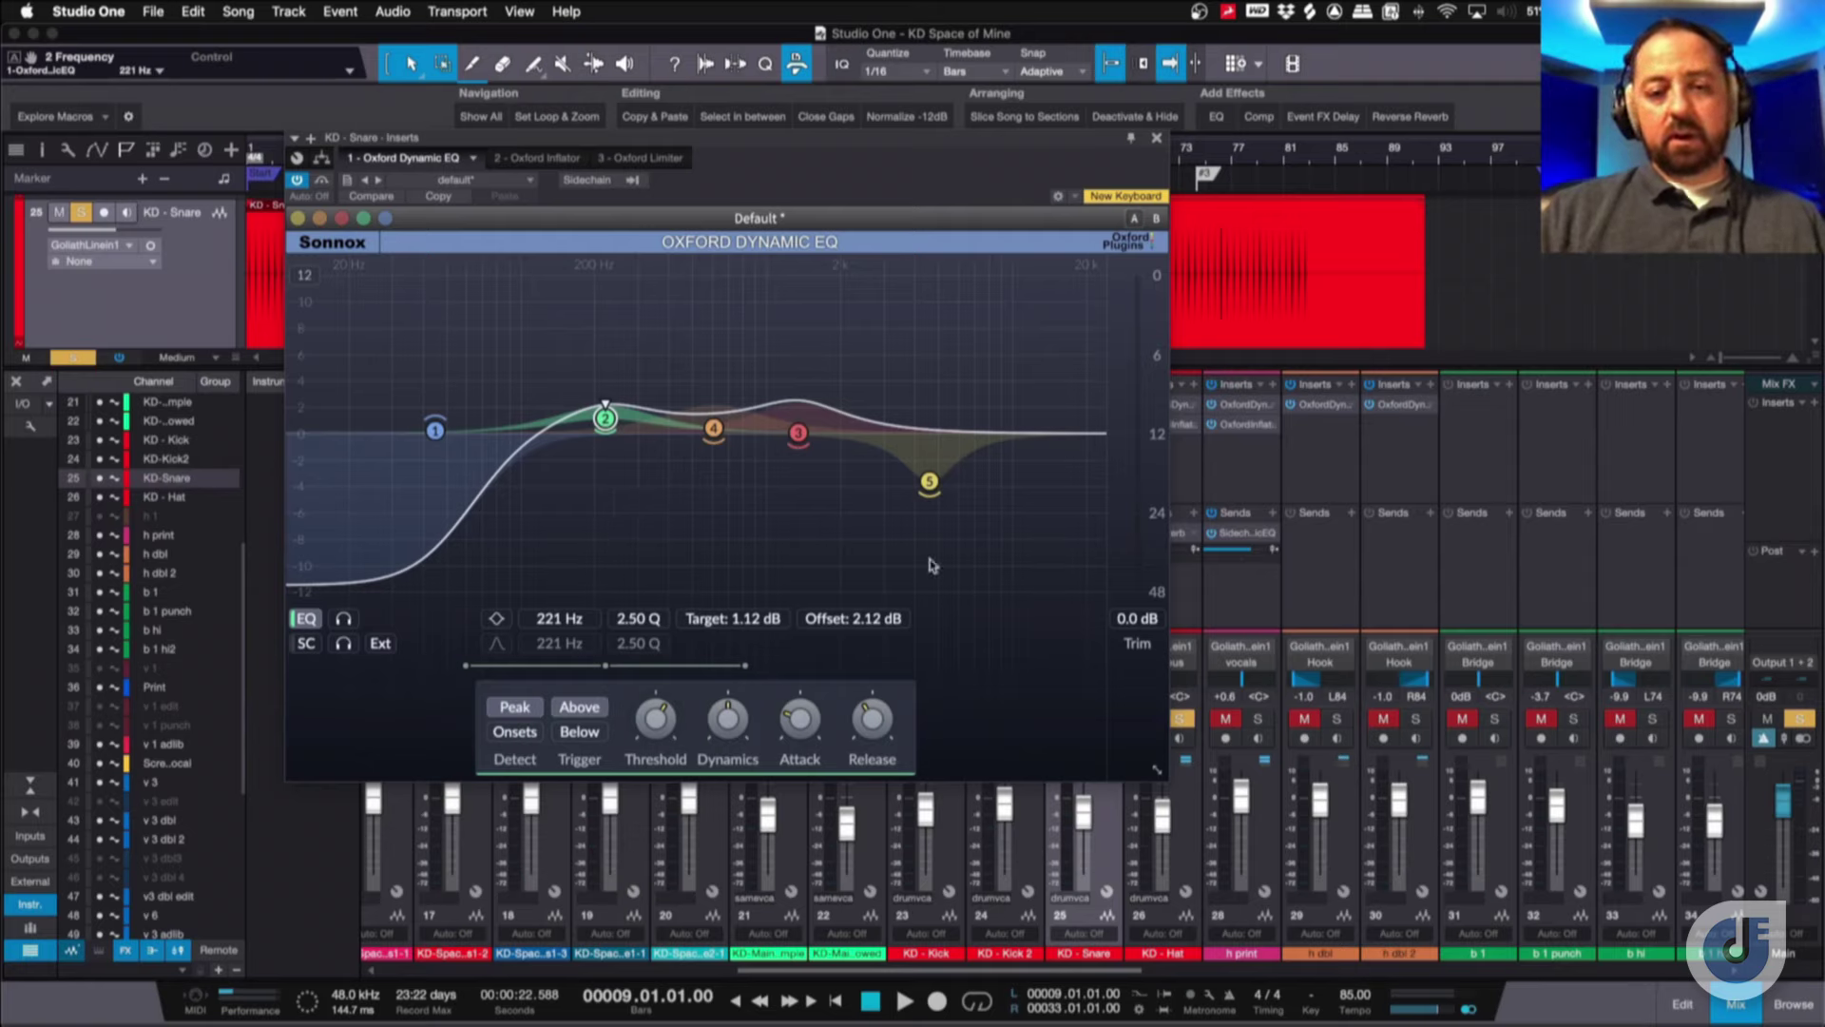
click(929, 482)
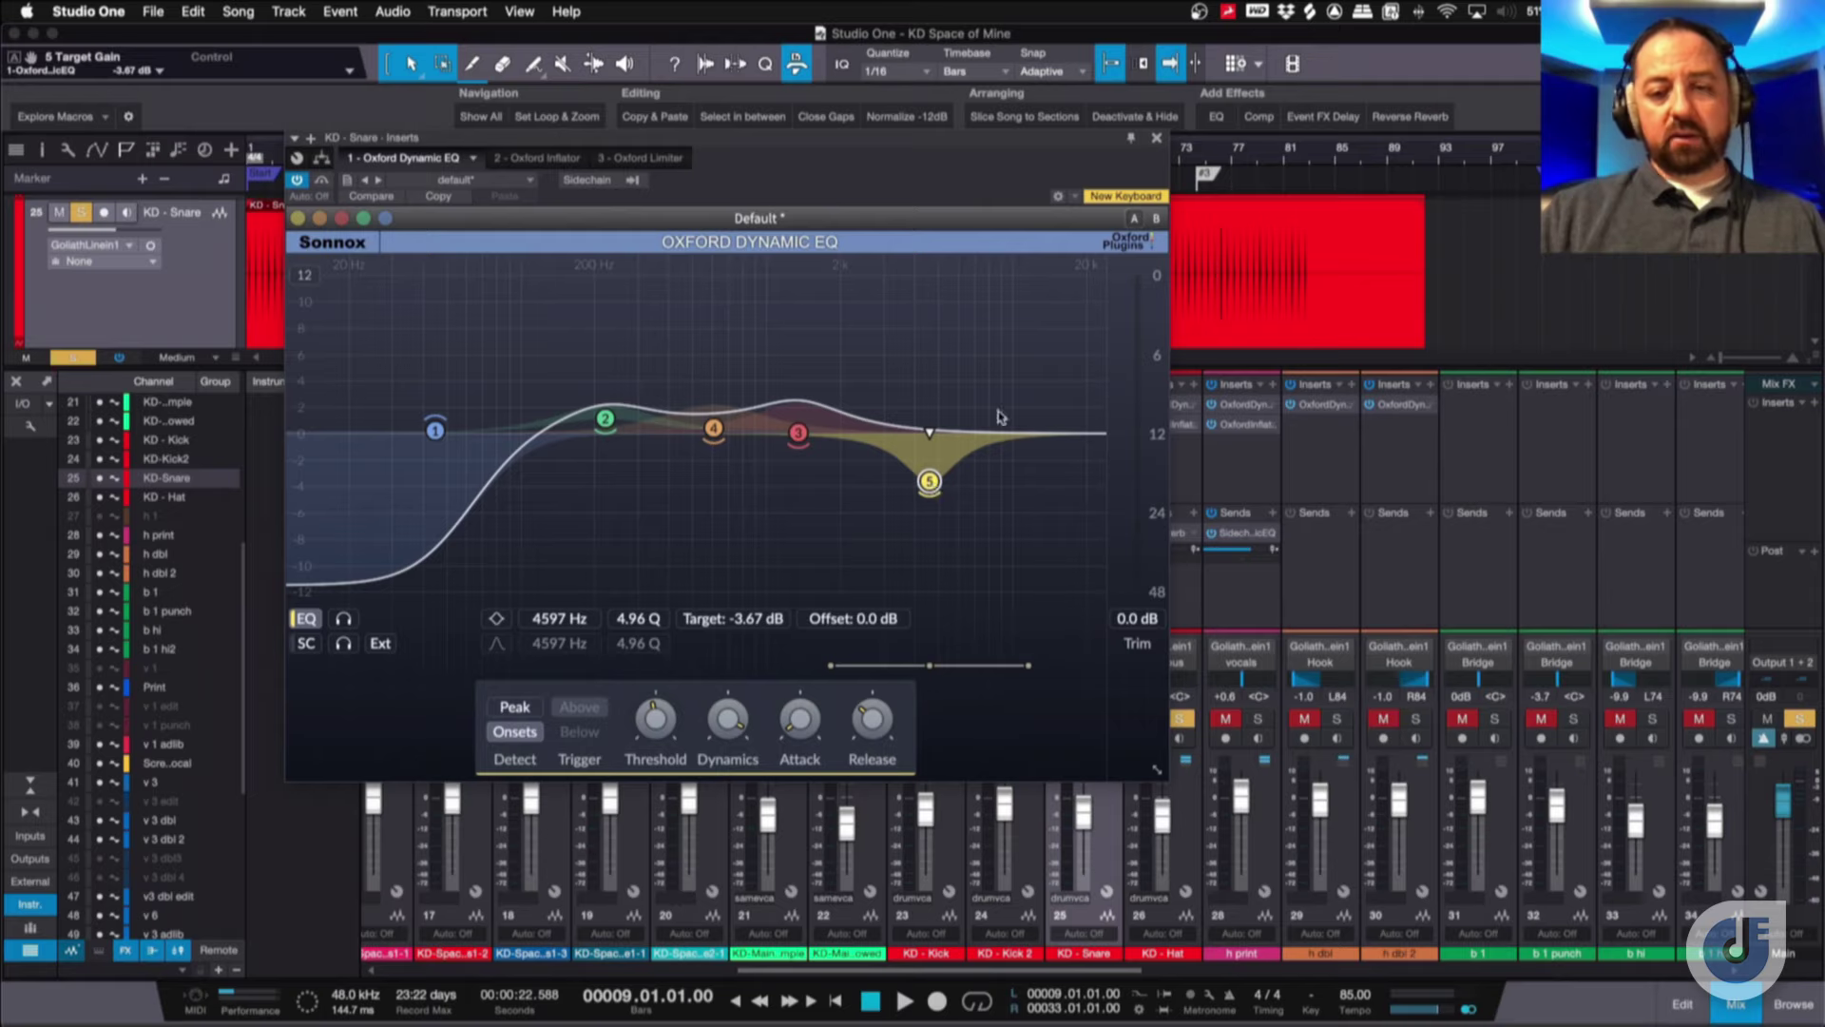
click(1157, 140)
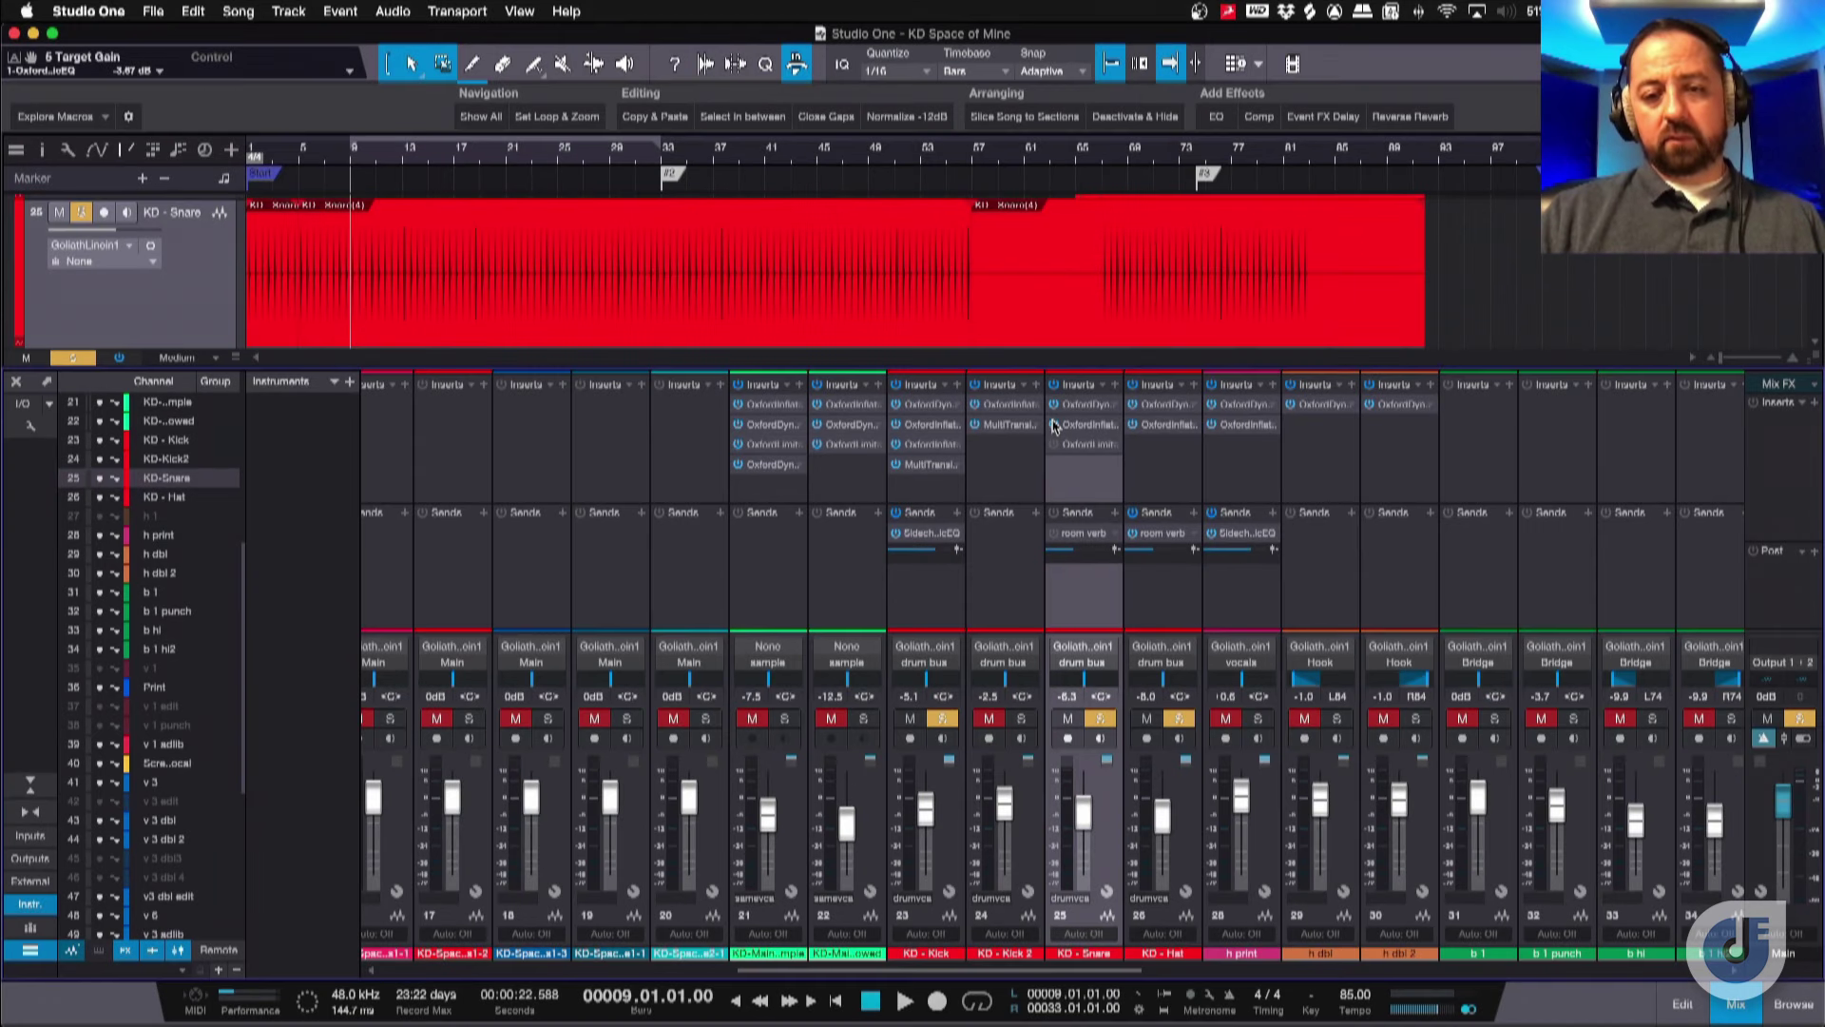
Open the snare's Oxford Limiter and move its window to the upper right.
click(1089, 424)
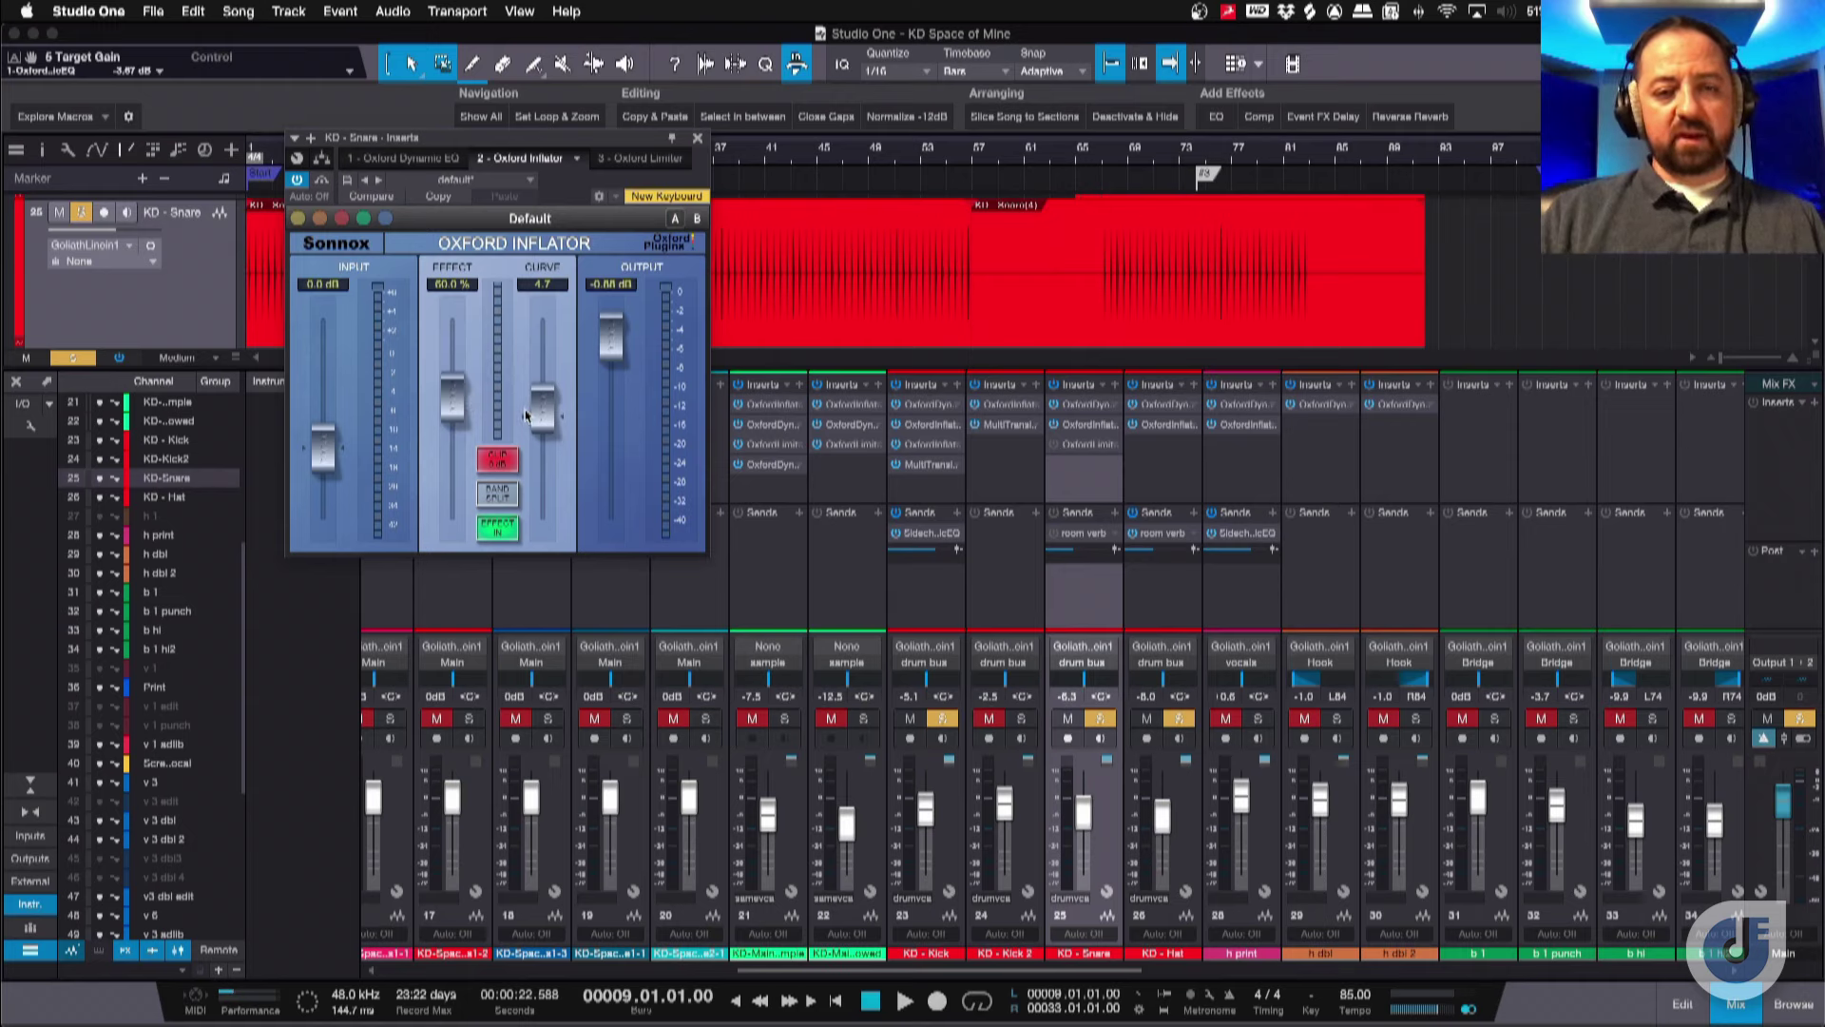
click(1090, 445)
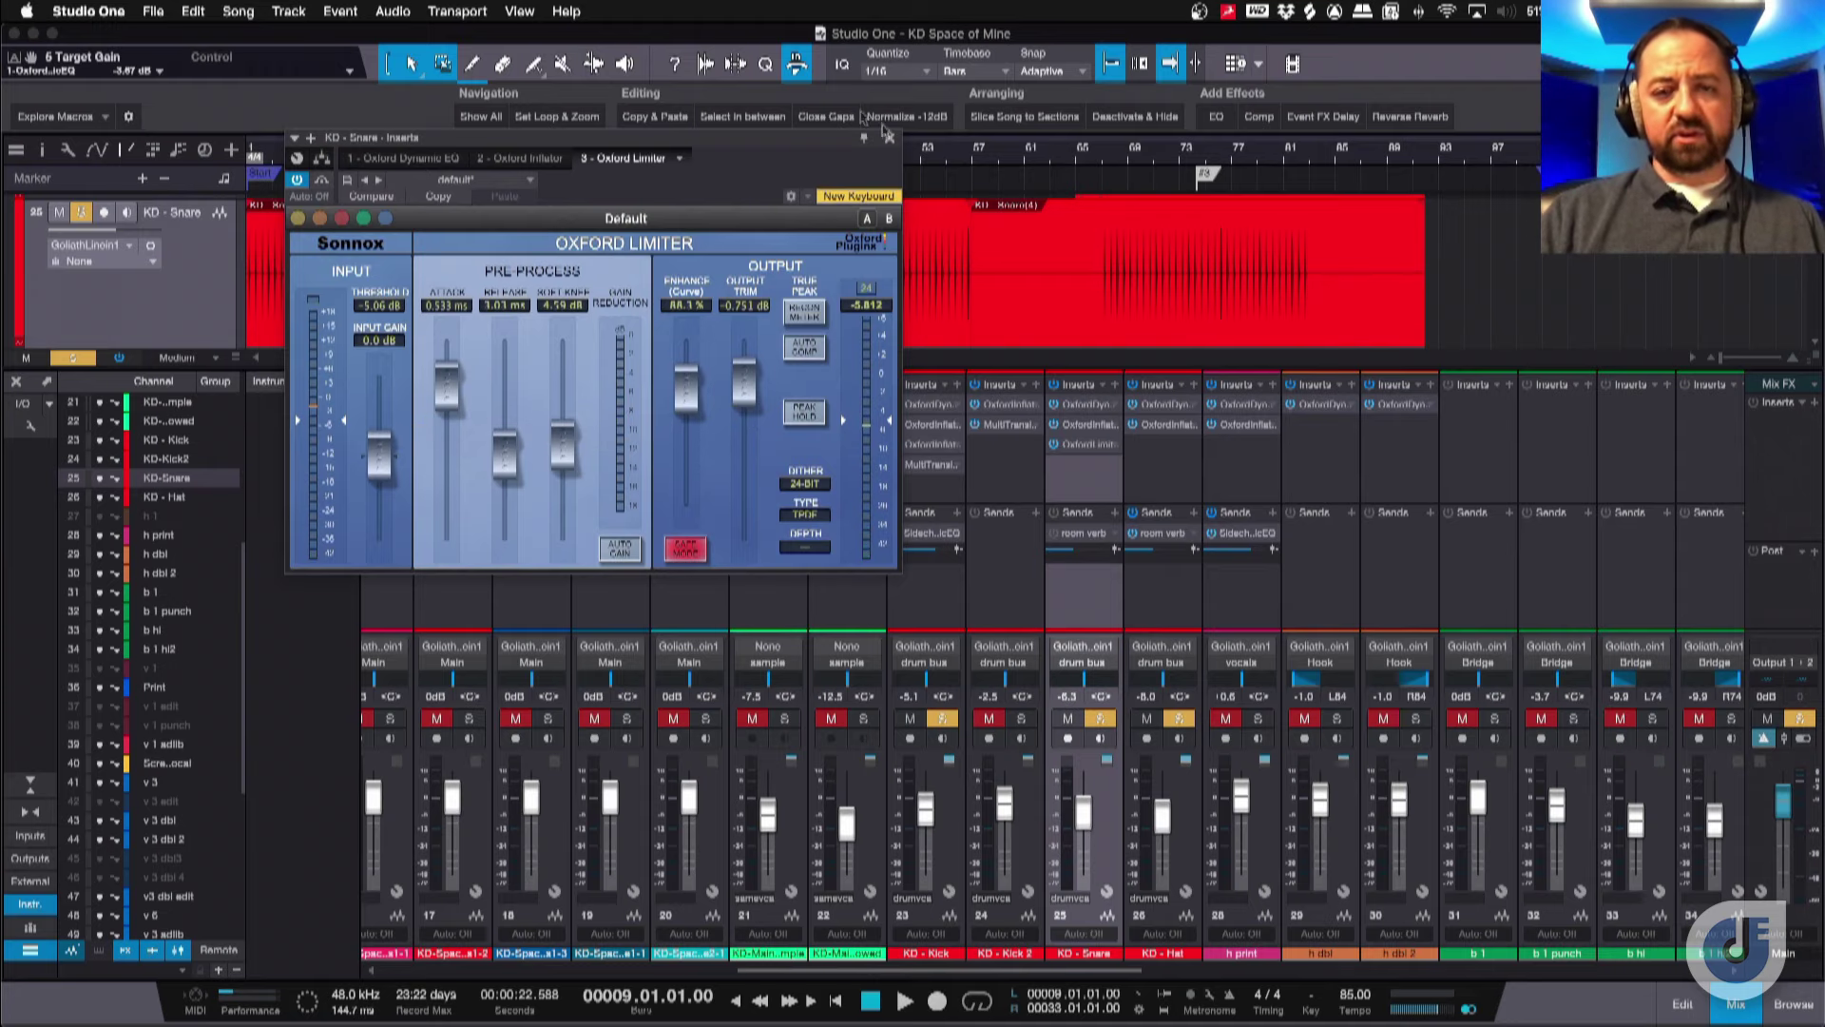
click(797, 139)
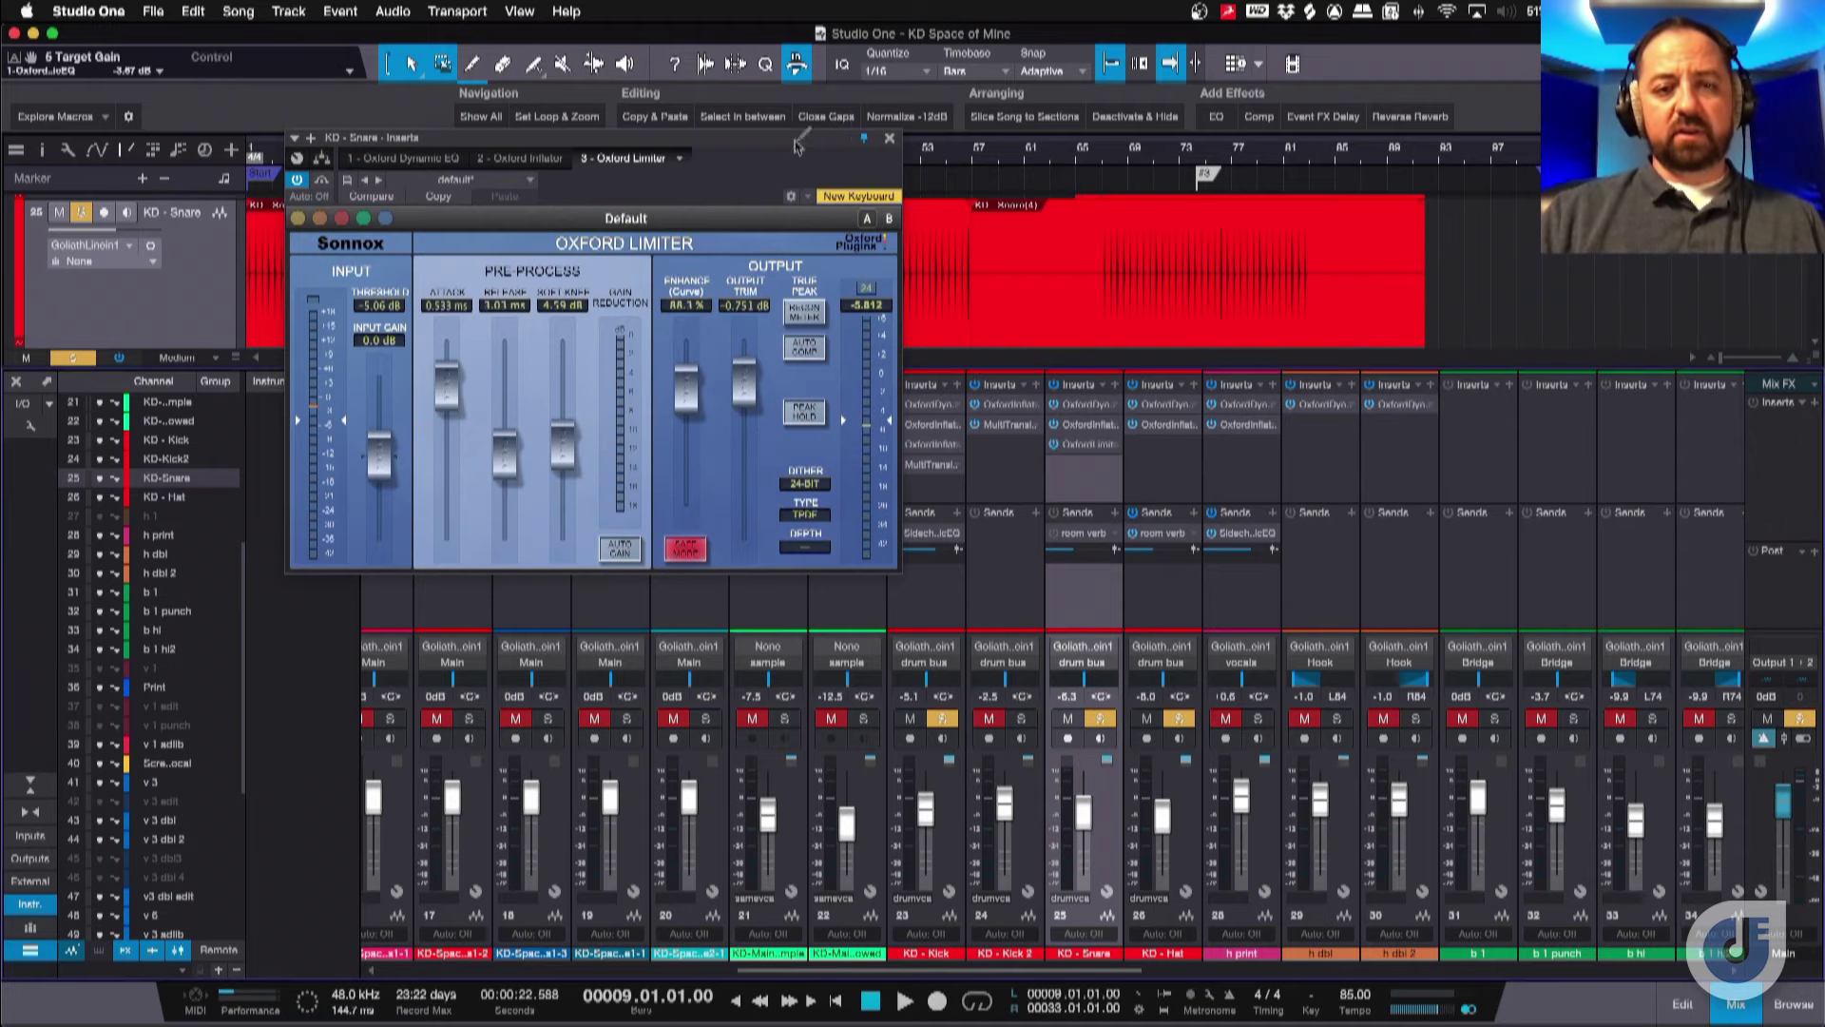
drag(796, 140, 1693, 75)
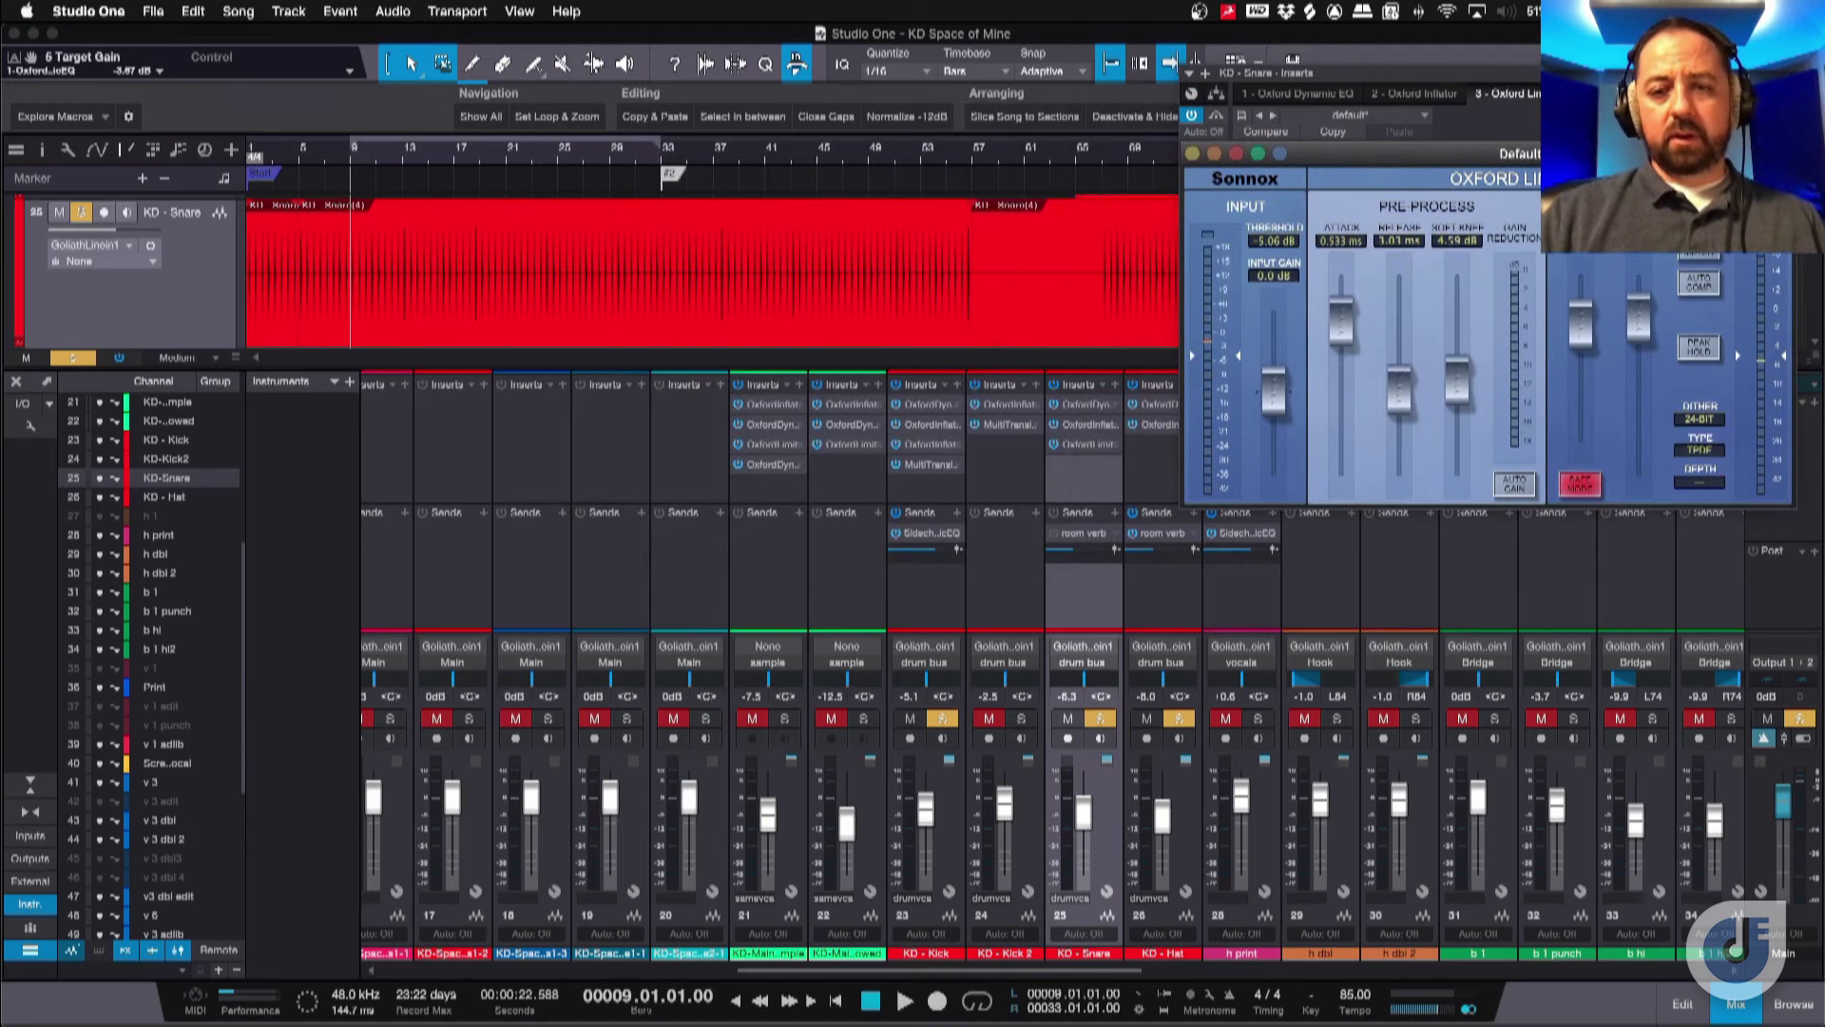
Open the snare's Inflator and Dynamic EQ, overlap the Inflator on the EQ, and play from bar 9.
click(1080, 425)
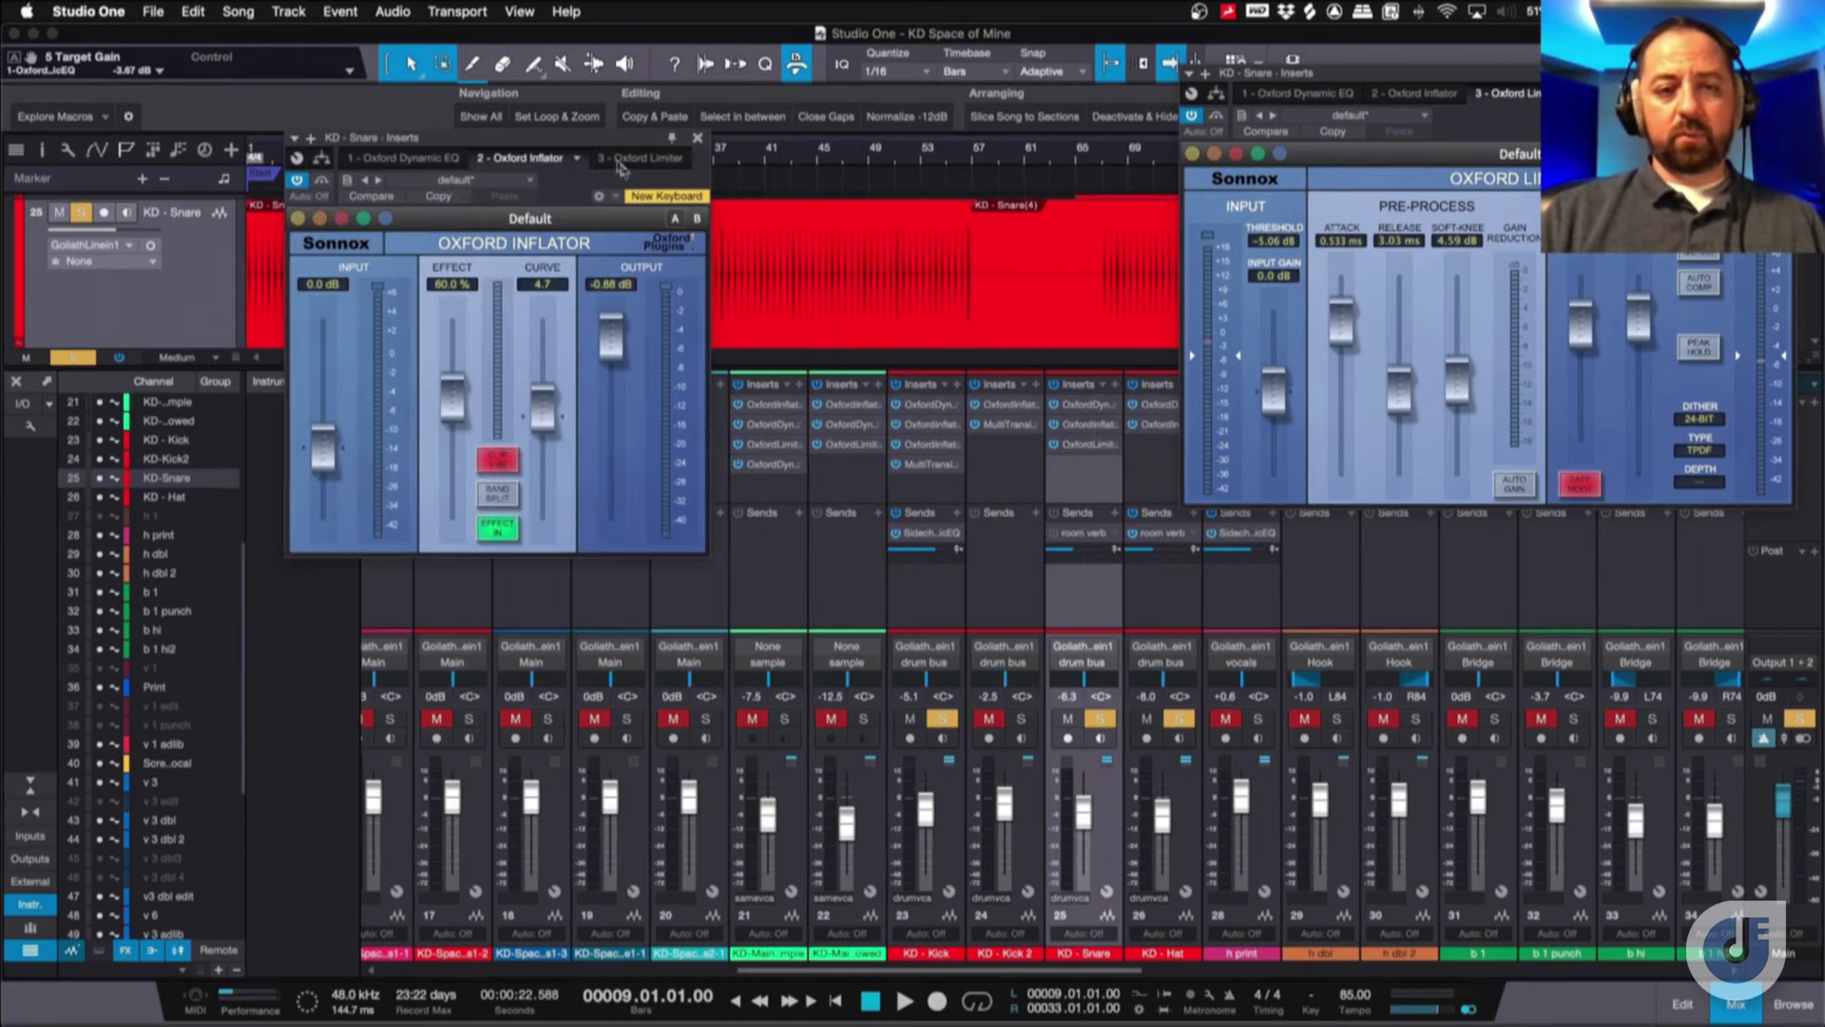
drag(611, 141, 1062, 74)
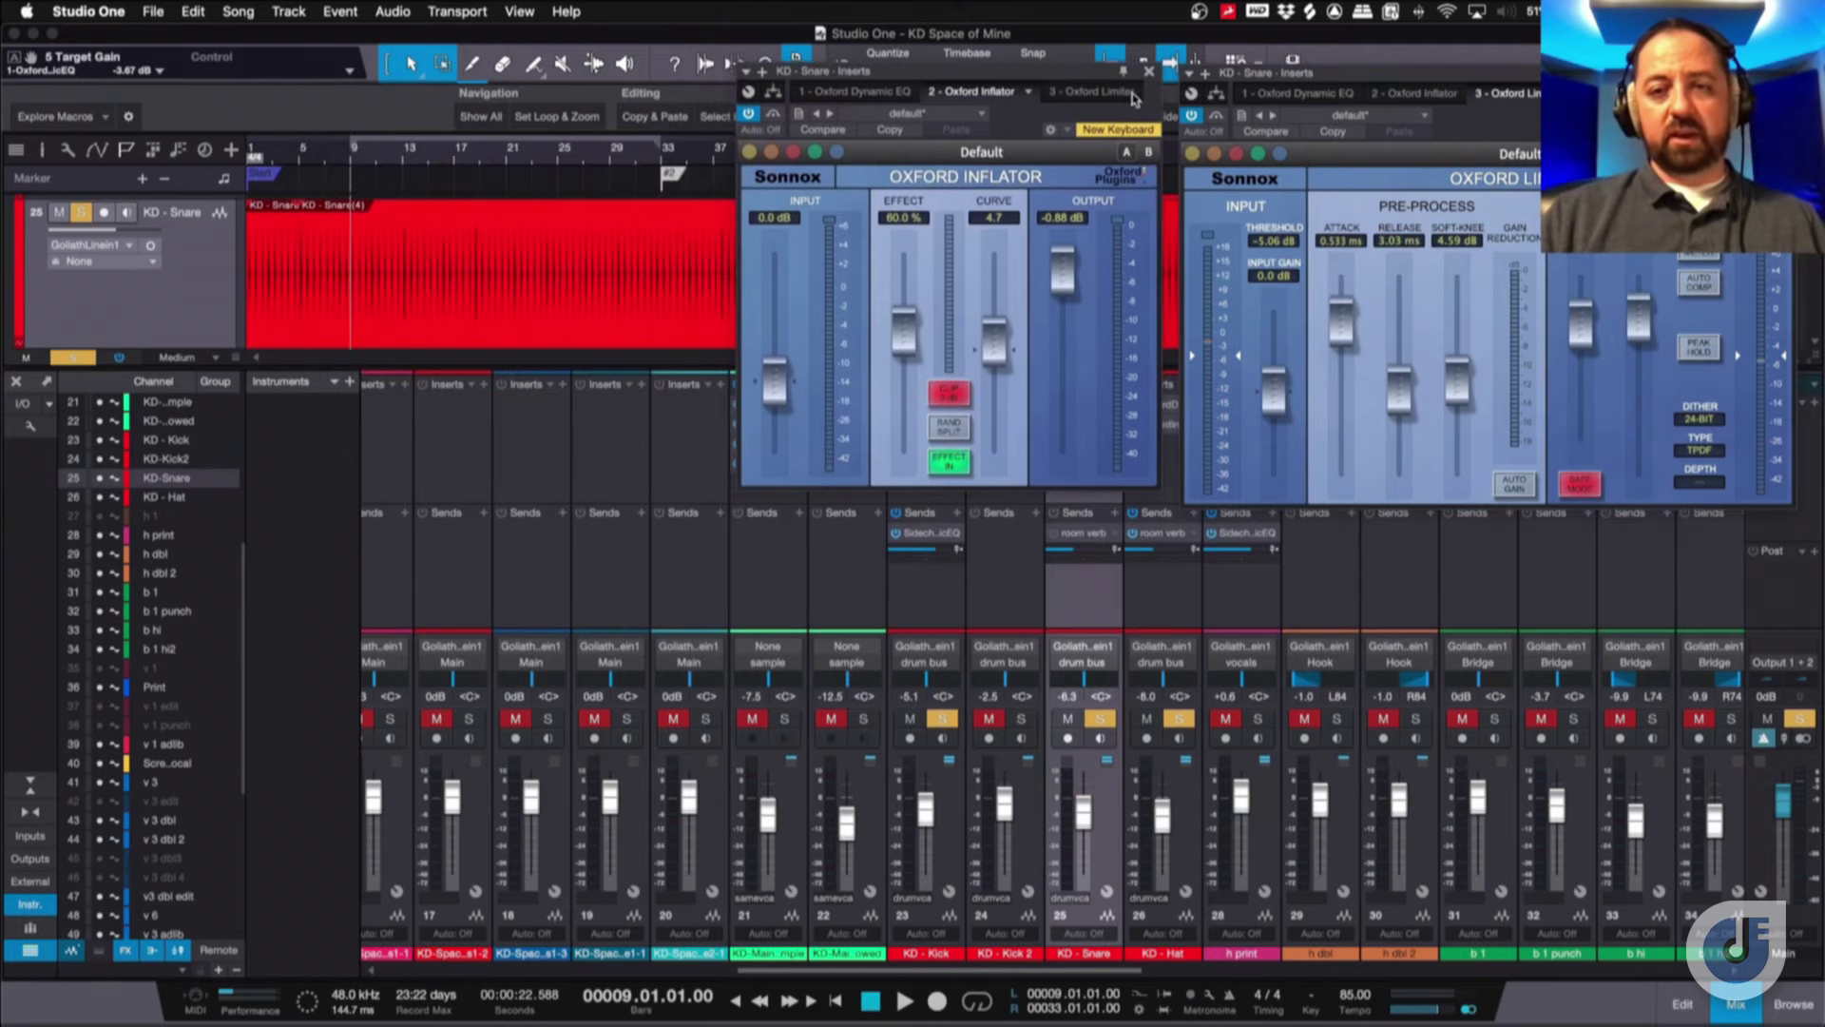
drag(1040, 76, 1049, 504)
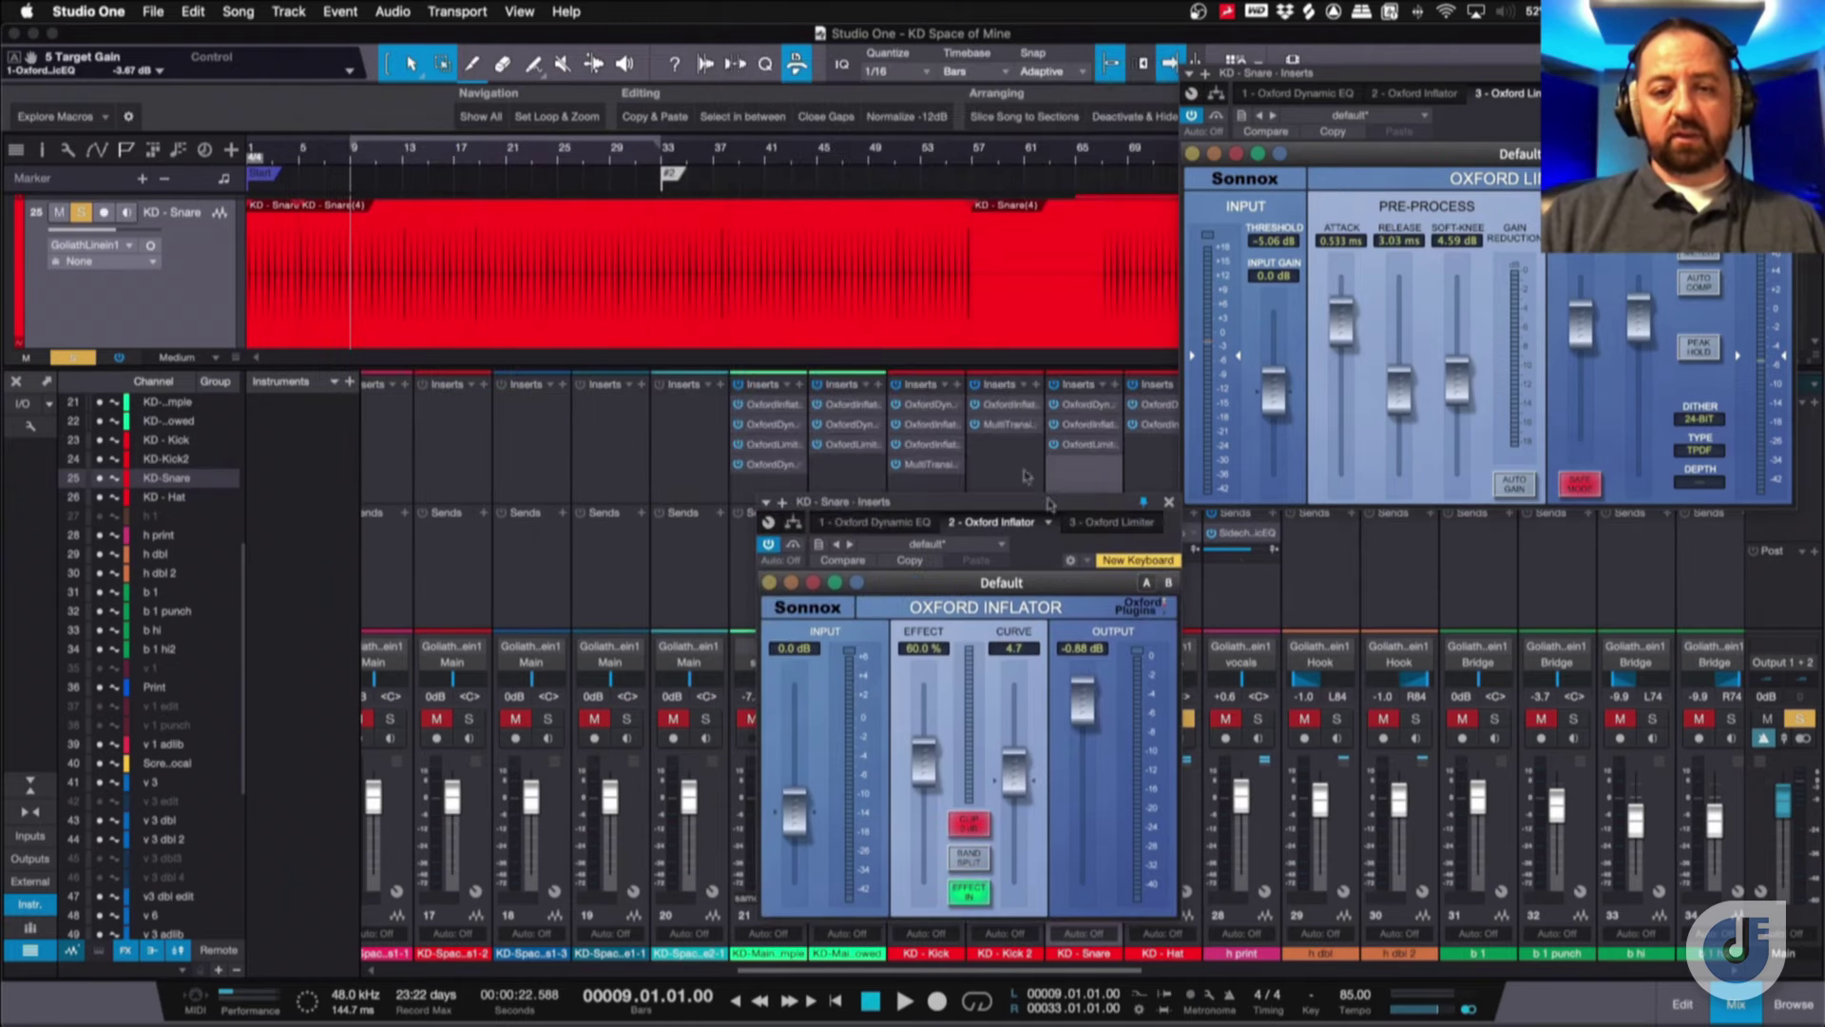
click(1090, 404)
drag(741, 140, 440, 34)
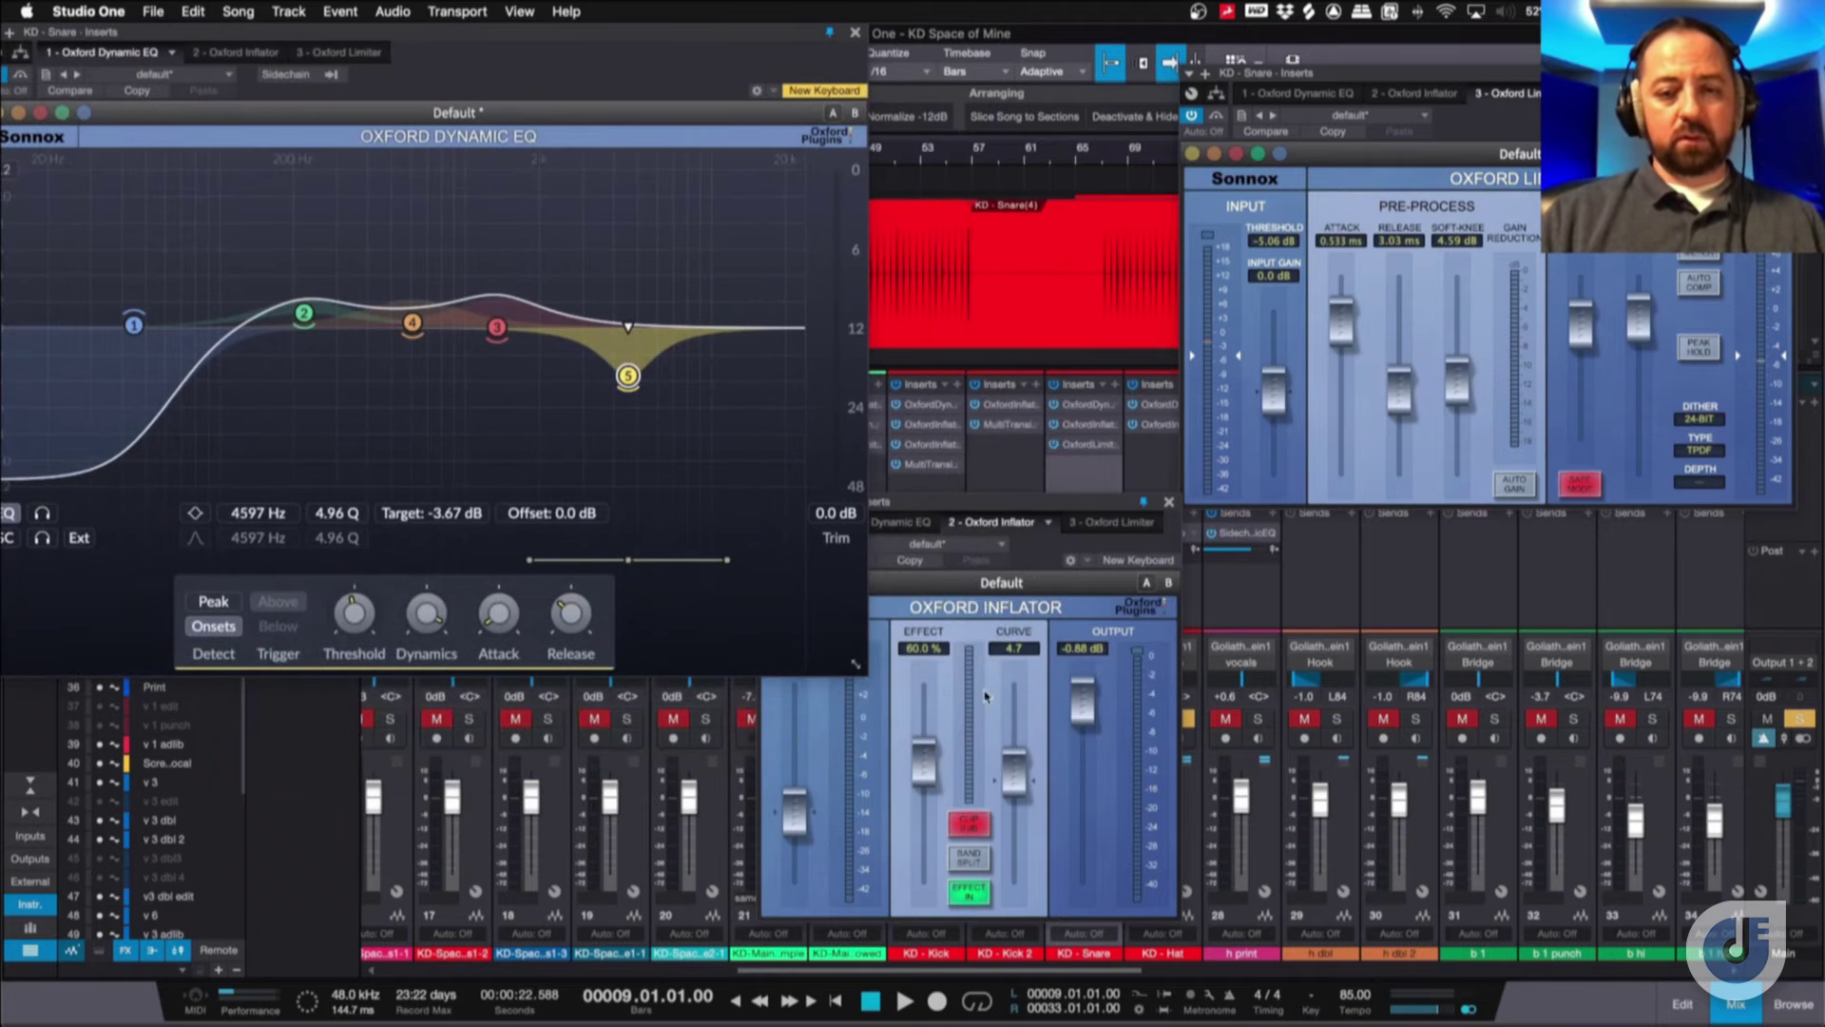
drag(1019, 507, 1071, 440)
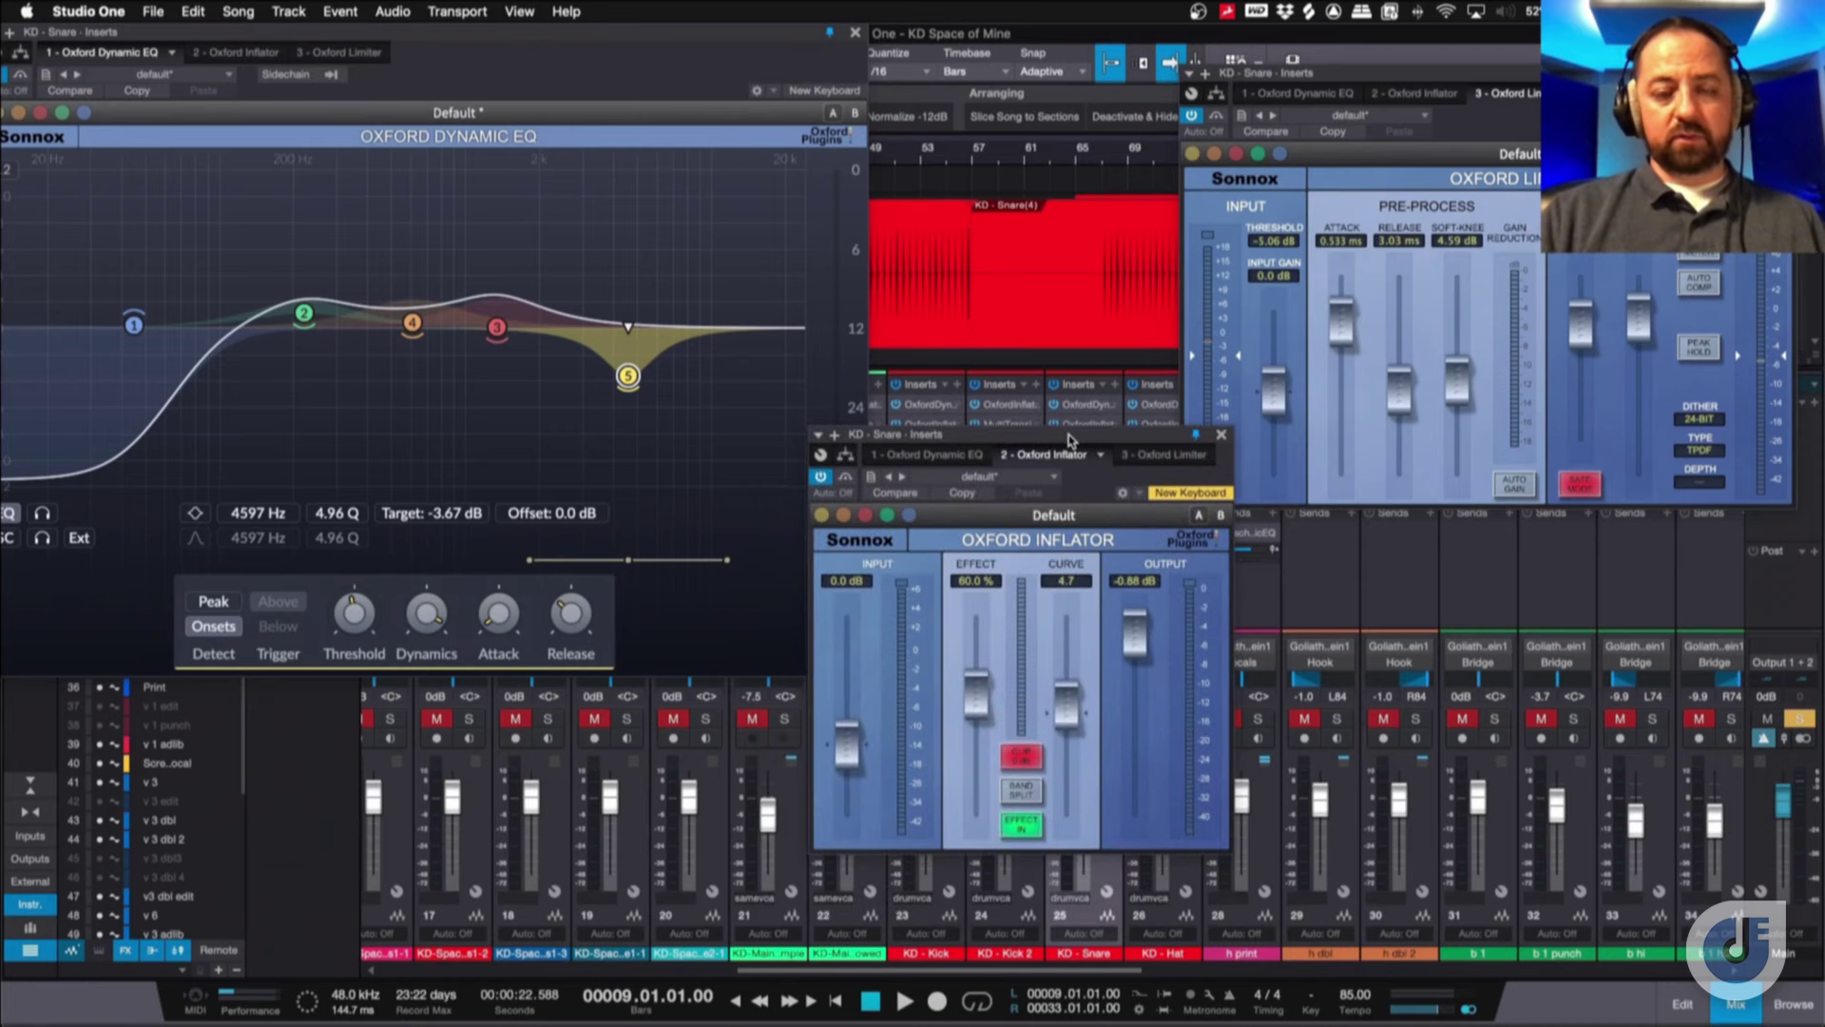
key(space)
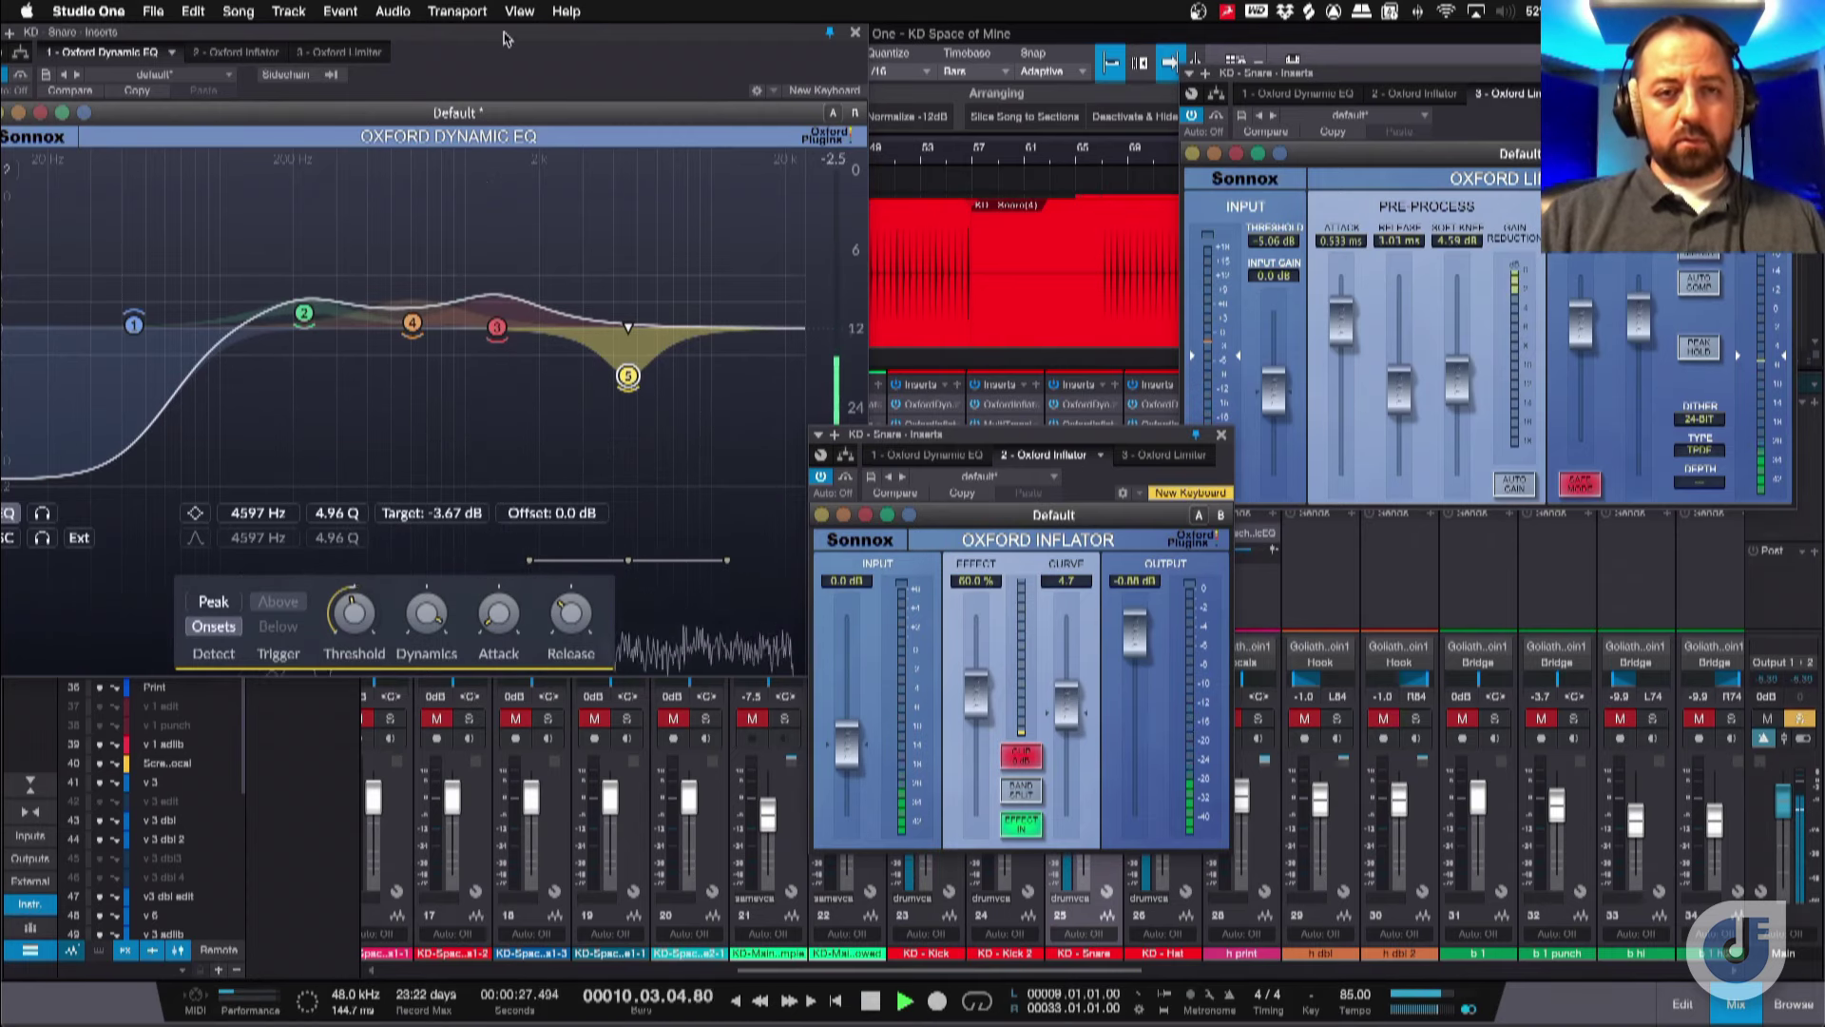
Unsolo the snare to hear it in the full mix, stop at bar 9, and close its Dynamic EQ and Inflator.
drag(495, 31, 654, 9)
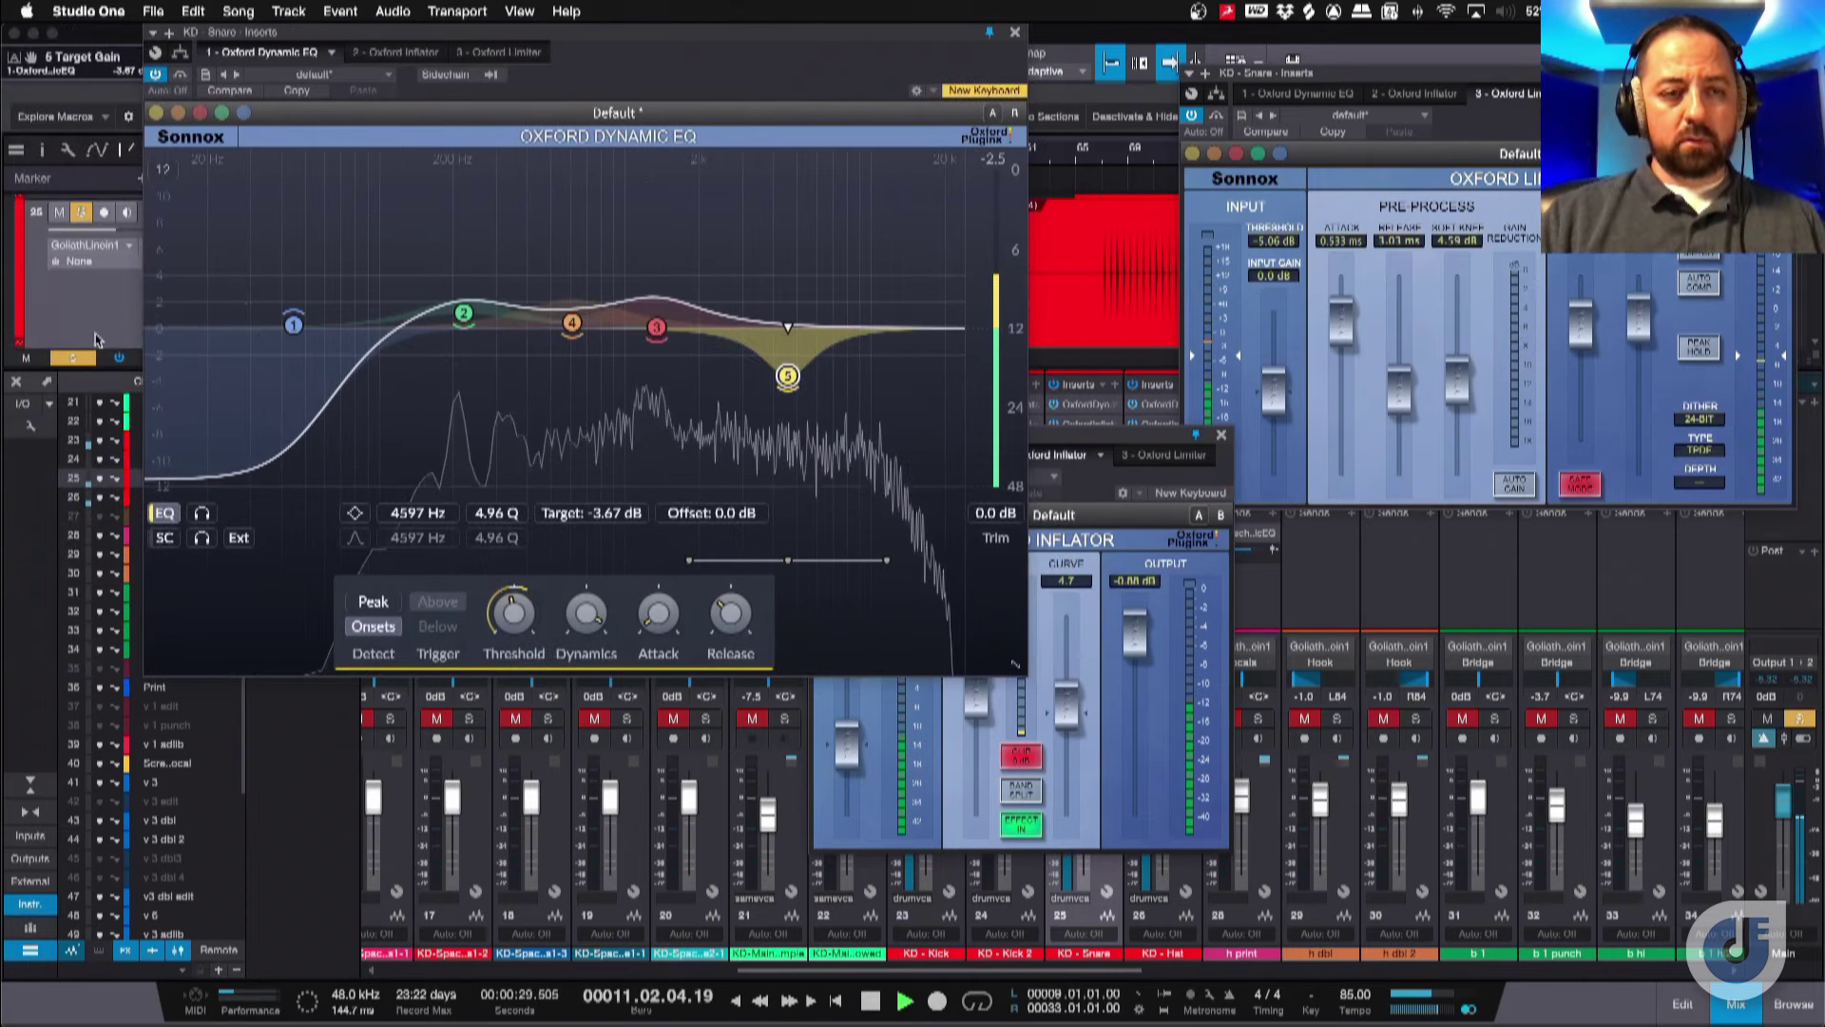
key(s)
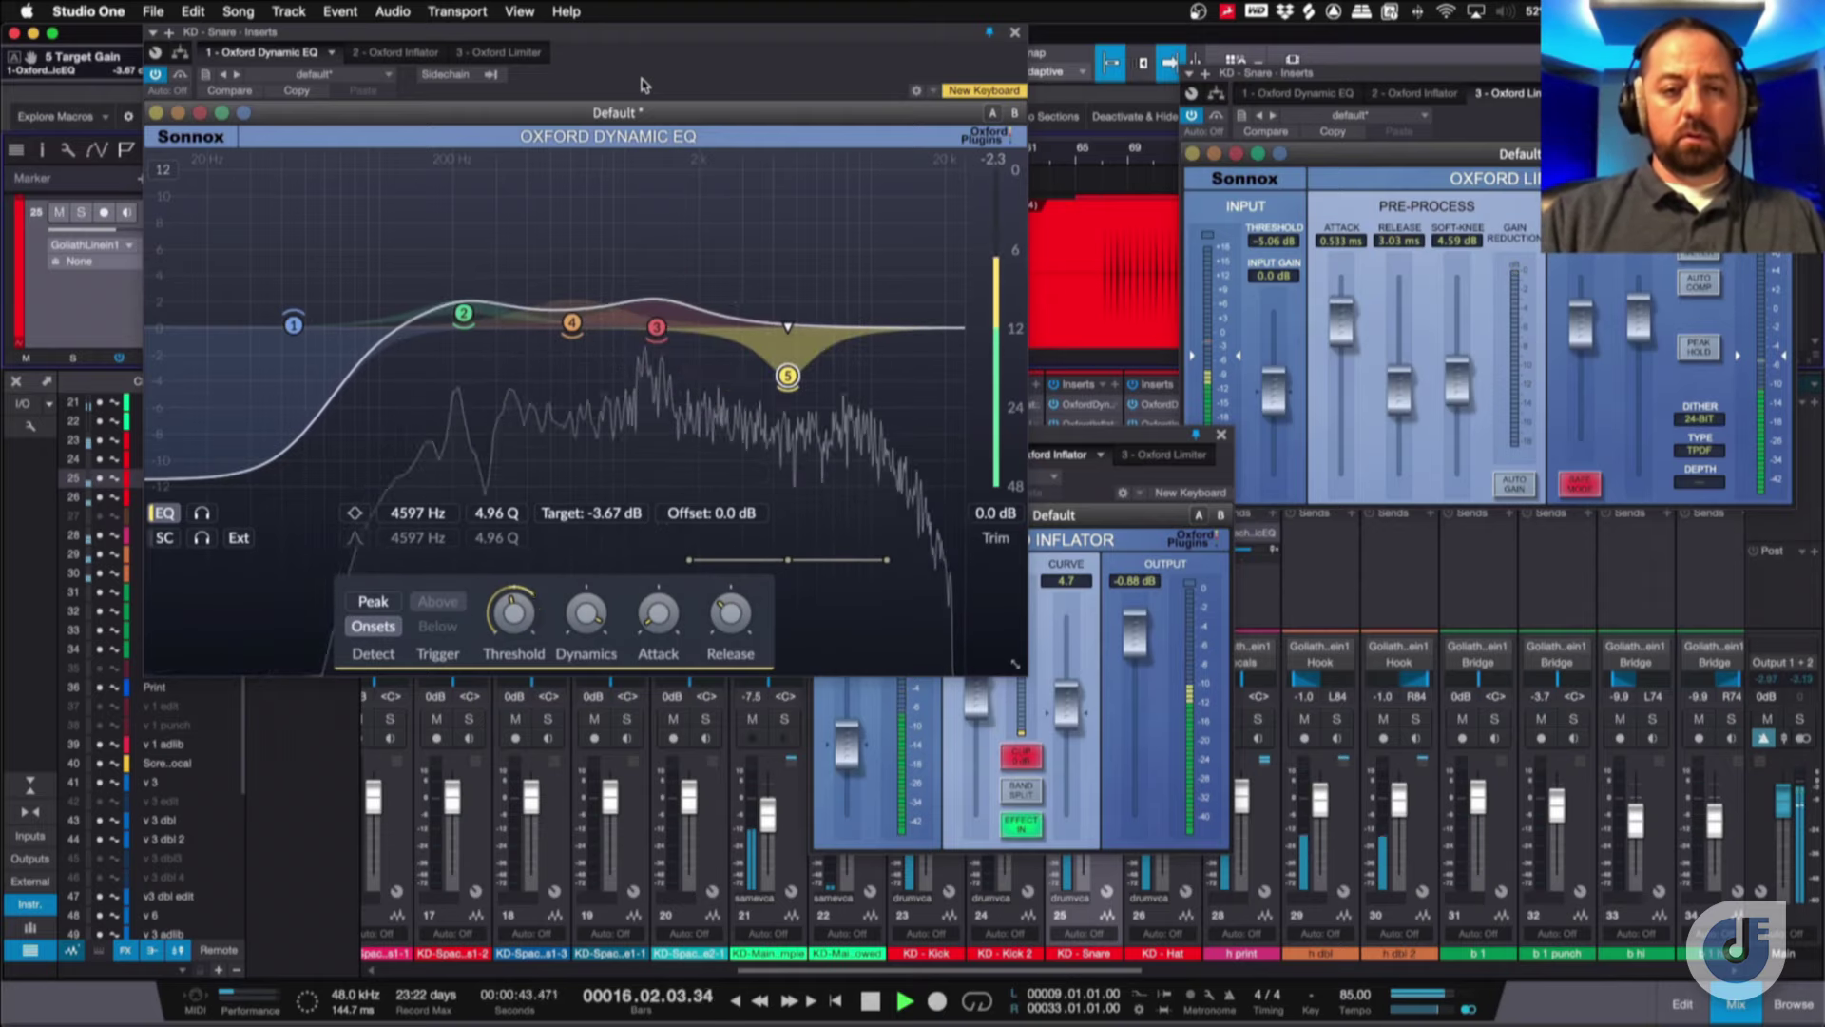
key(space)
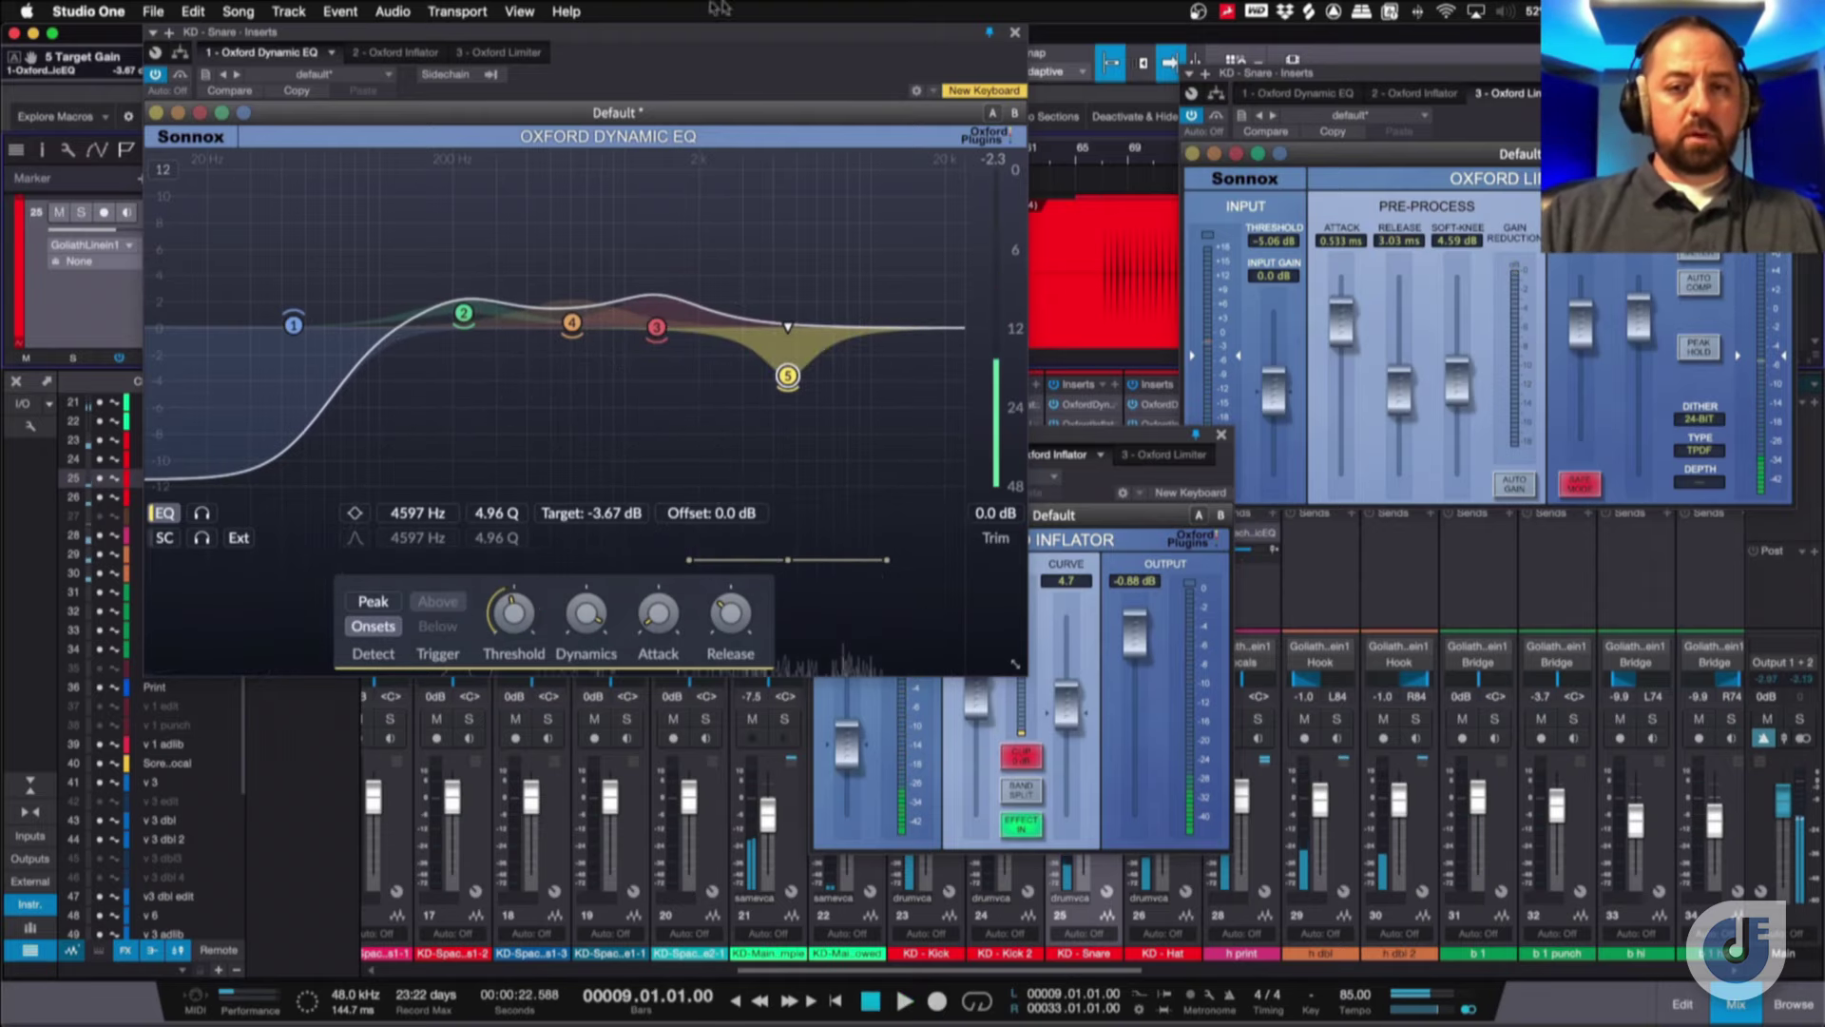
click(1015, 32)
click(1221, 436)
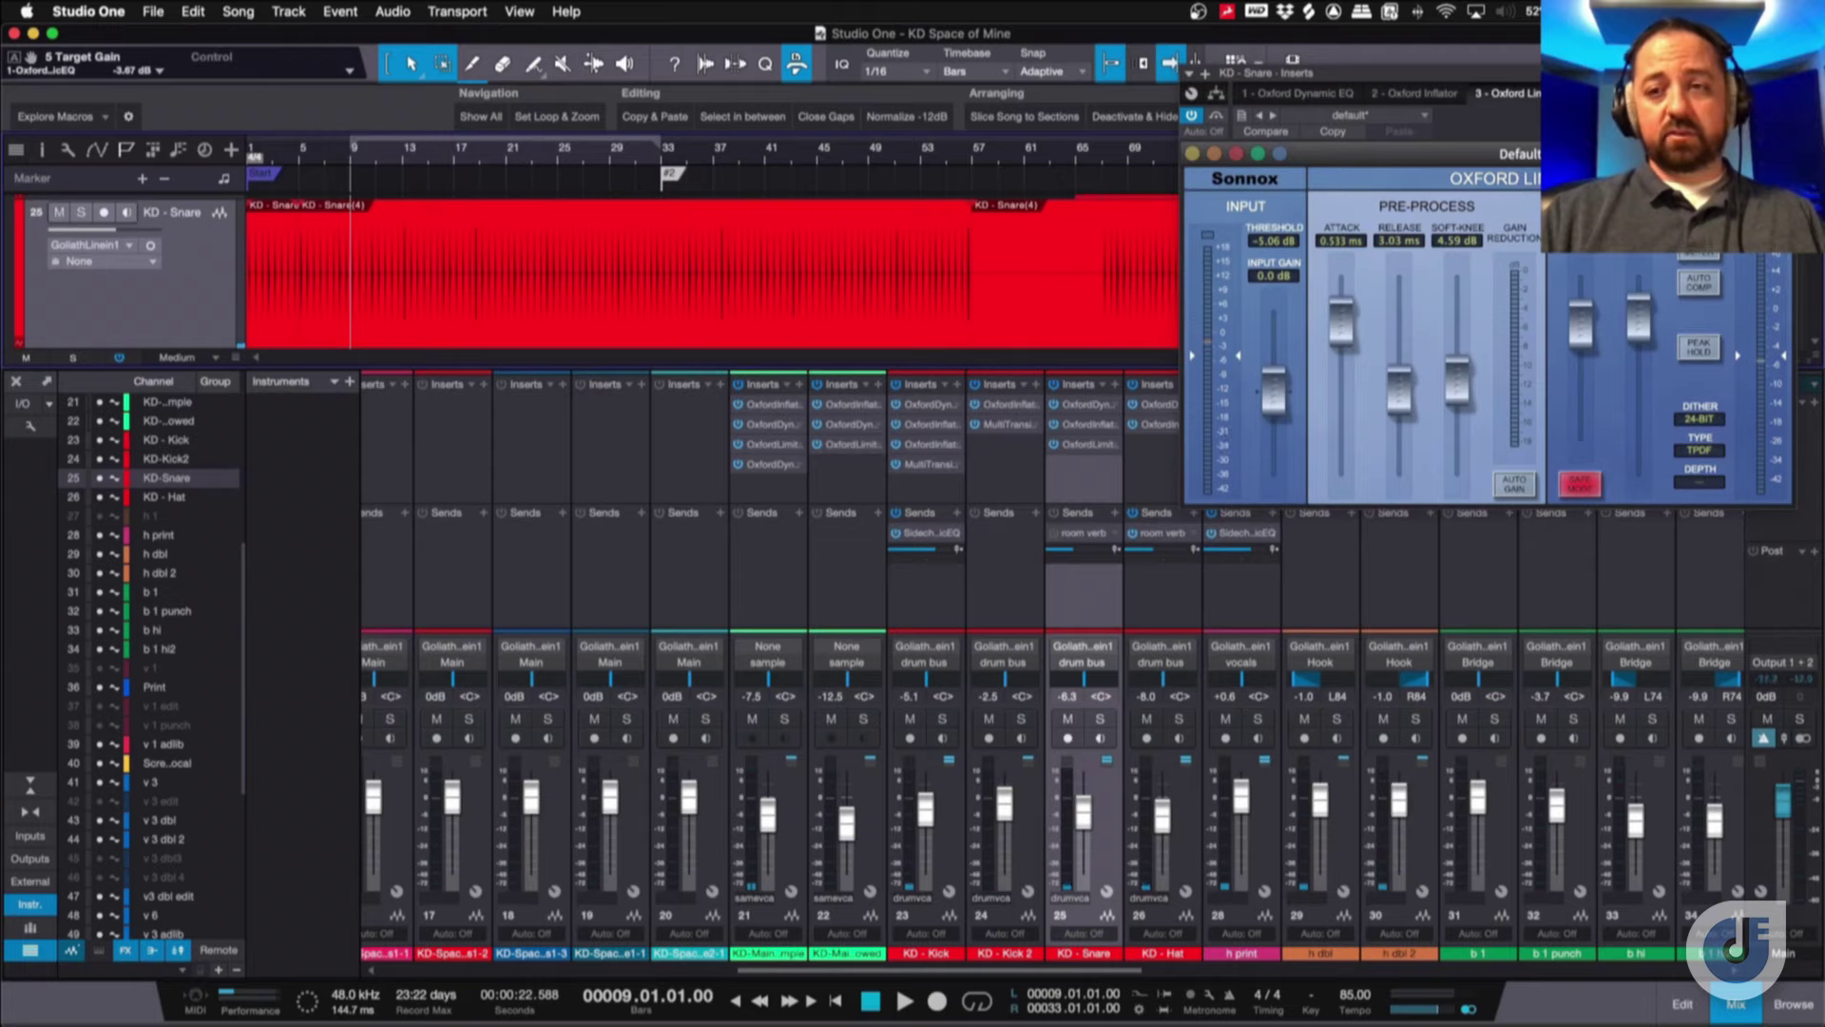
Close the Limiter, bypass all snare inserts for an unprocessed listen, then open the room reverb send.
click(1192, 153)
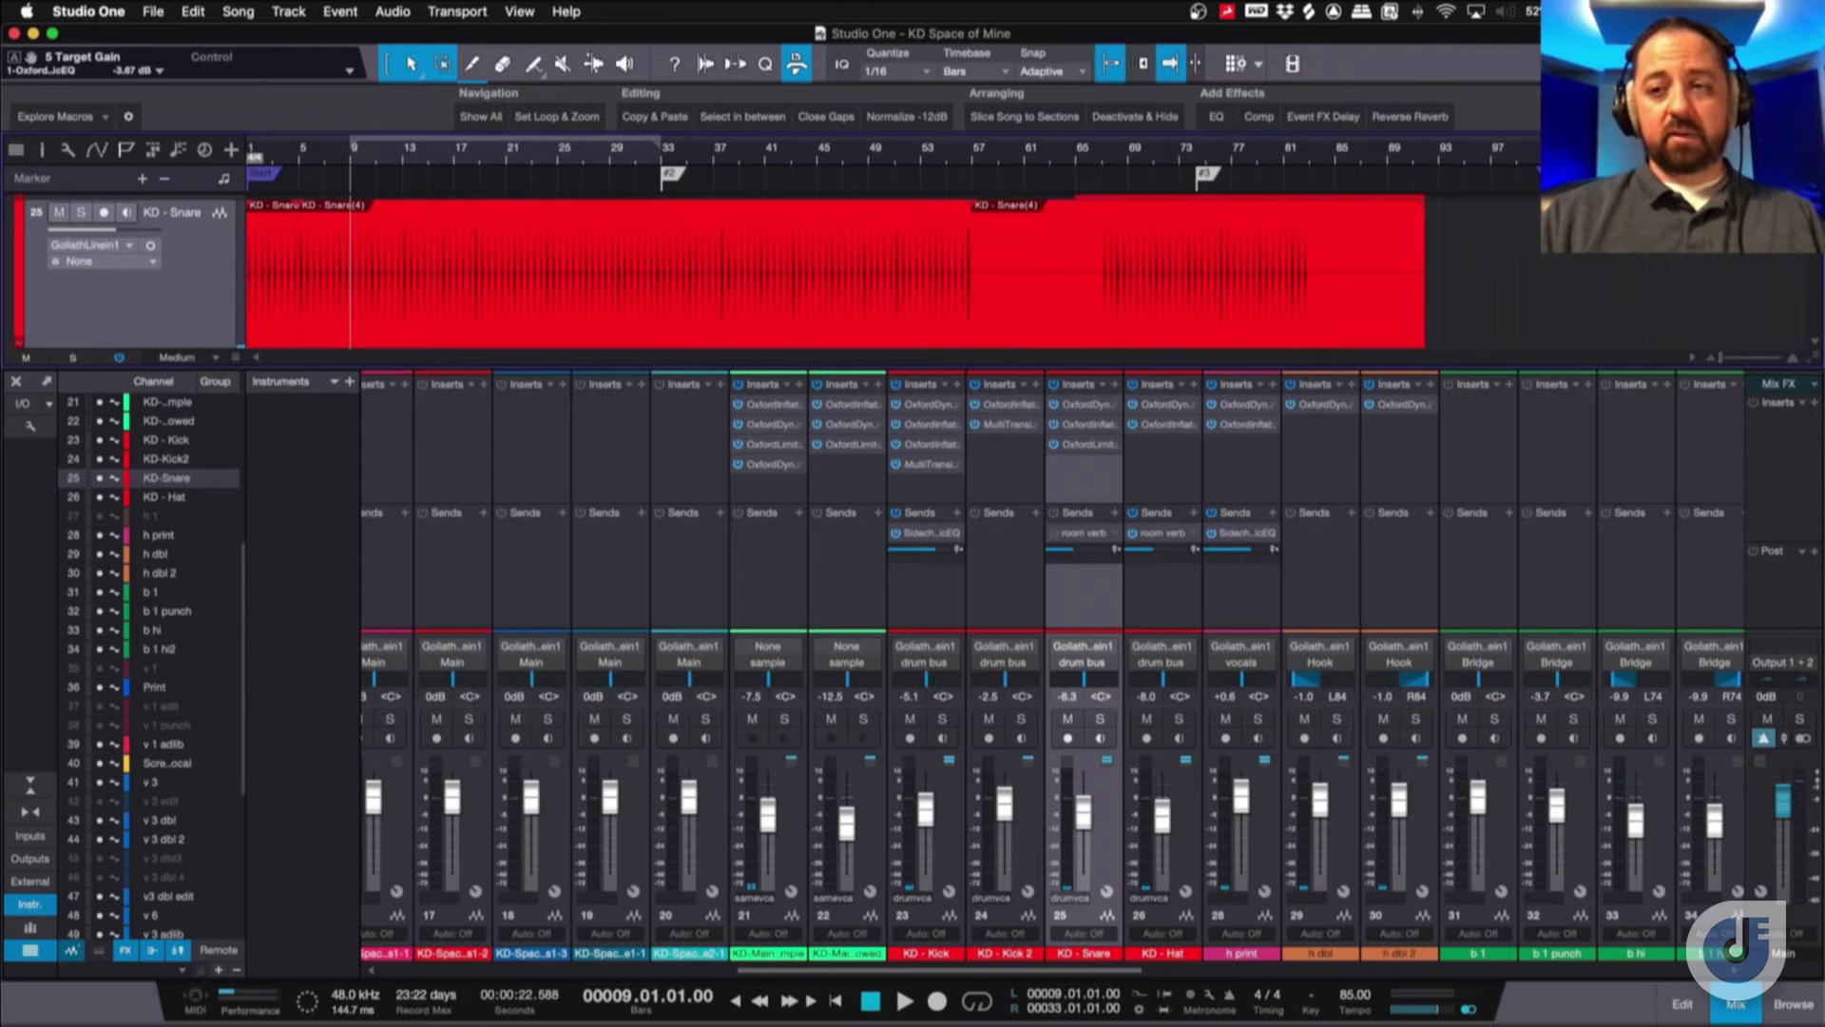
click(1055, 387)
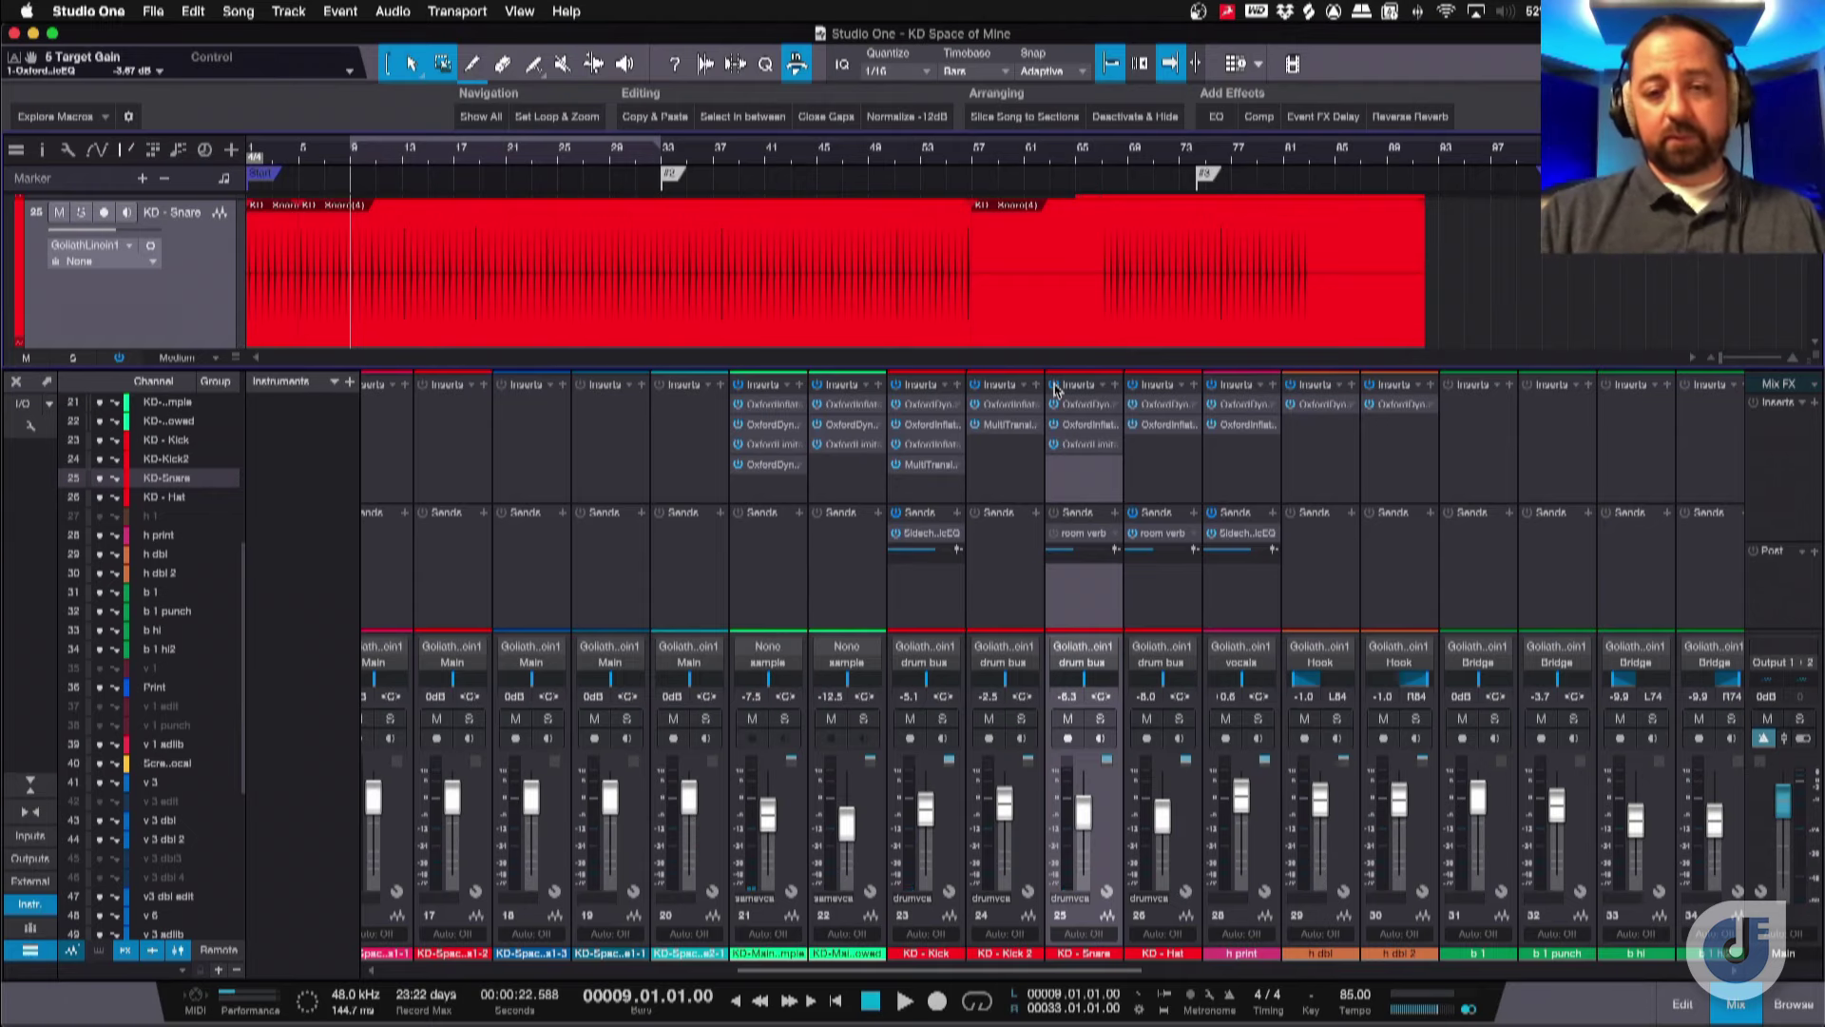
key(space)
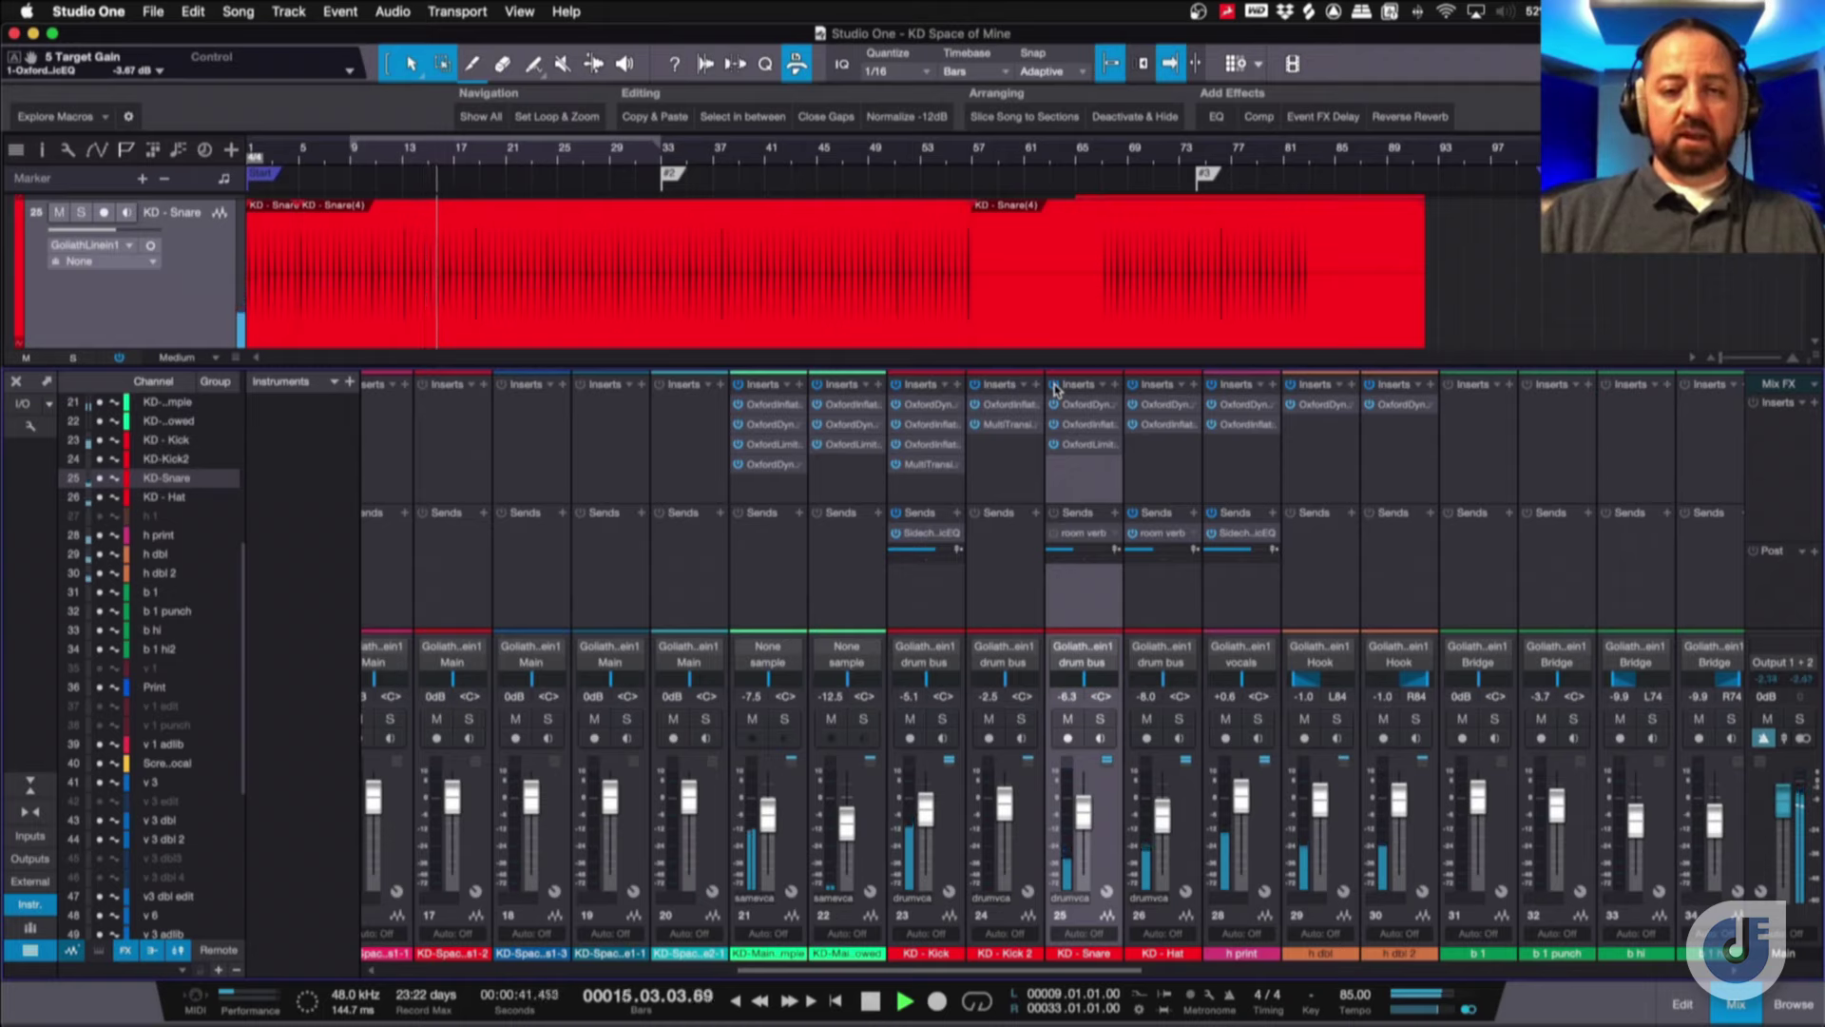
key(space)
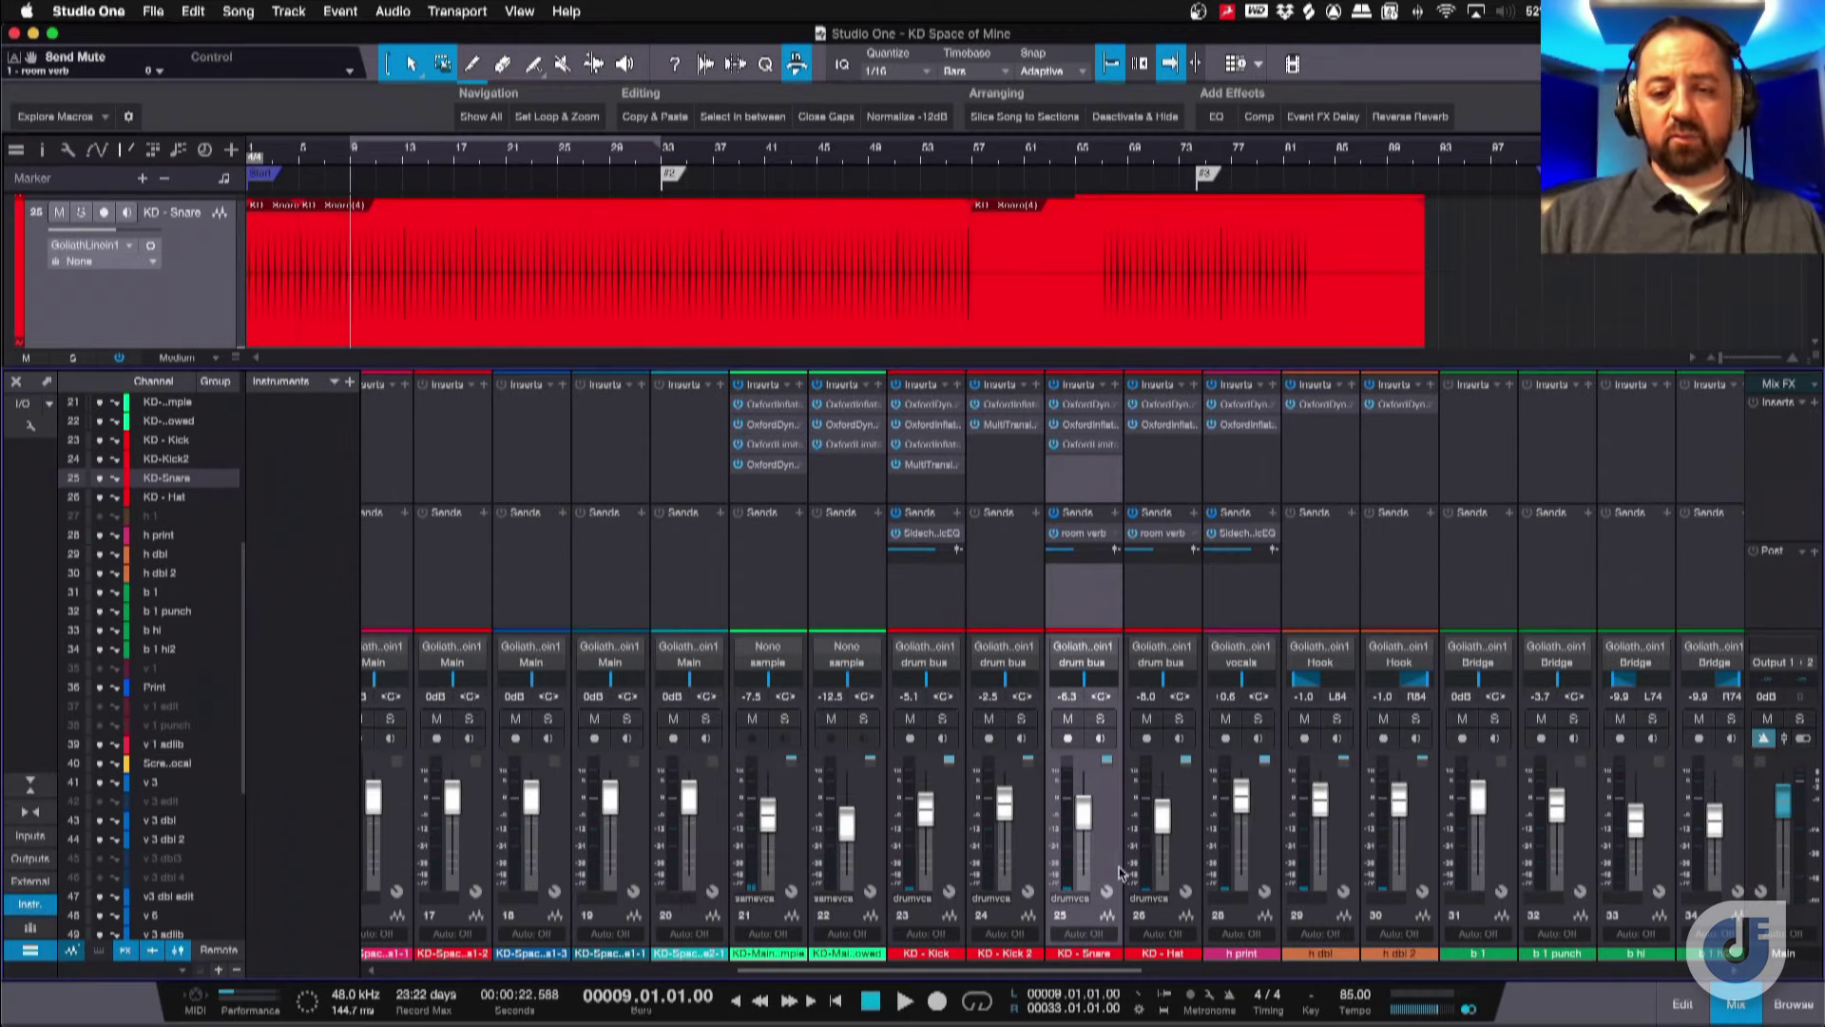
double_click(1075, 536)
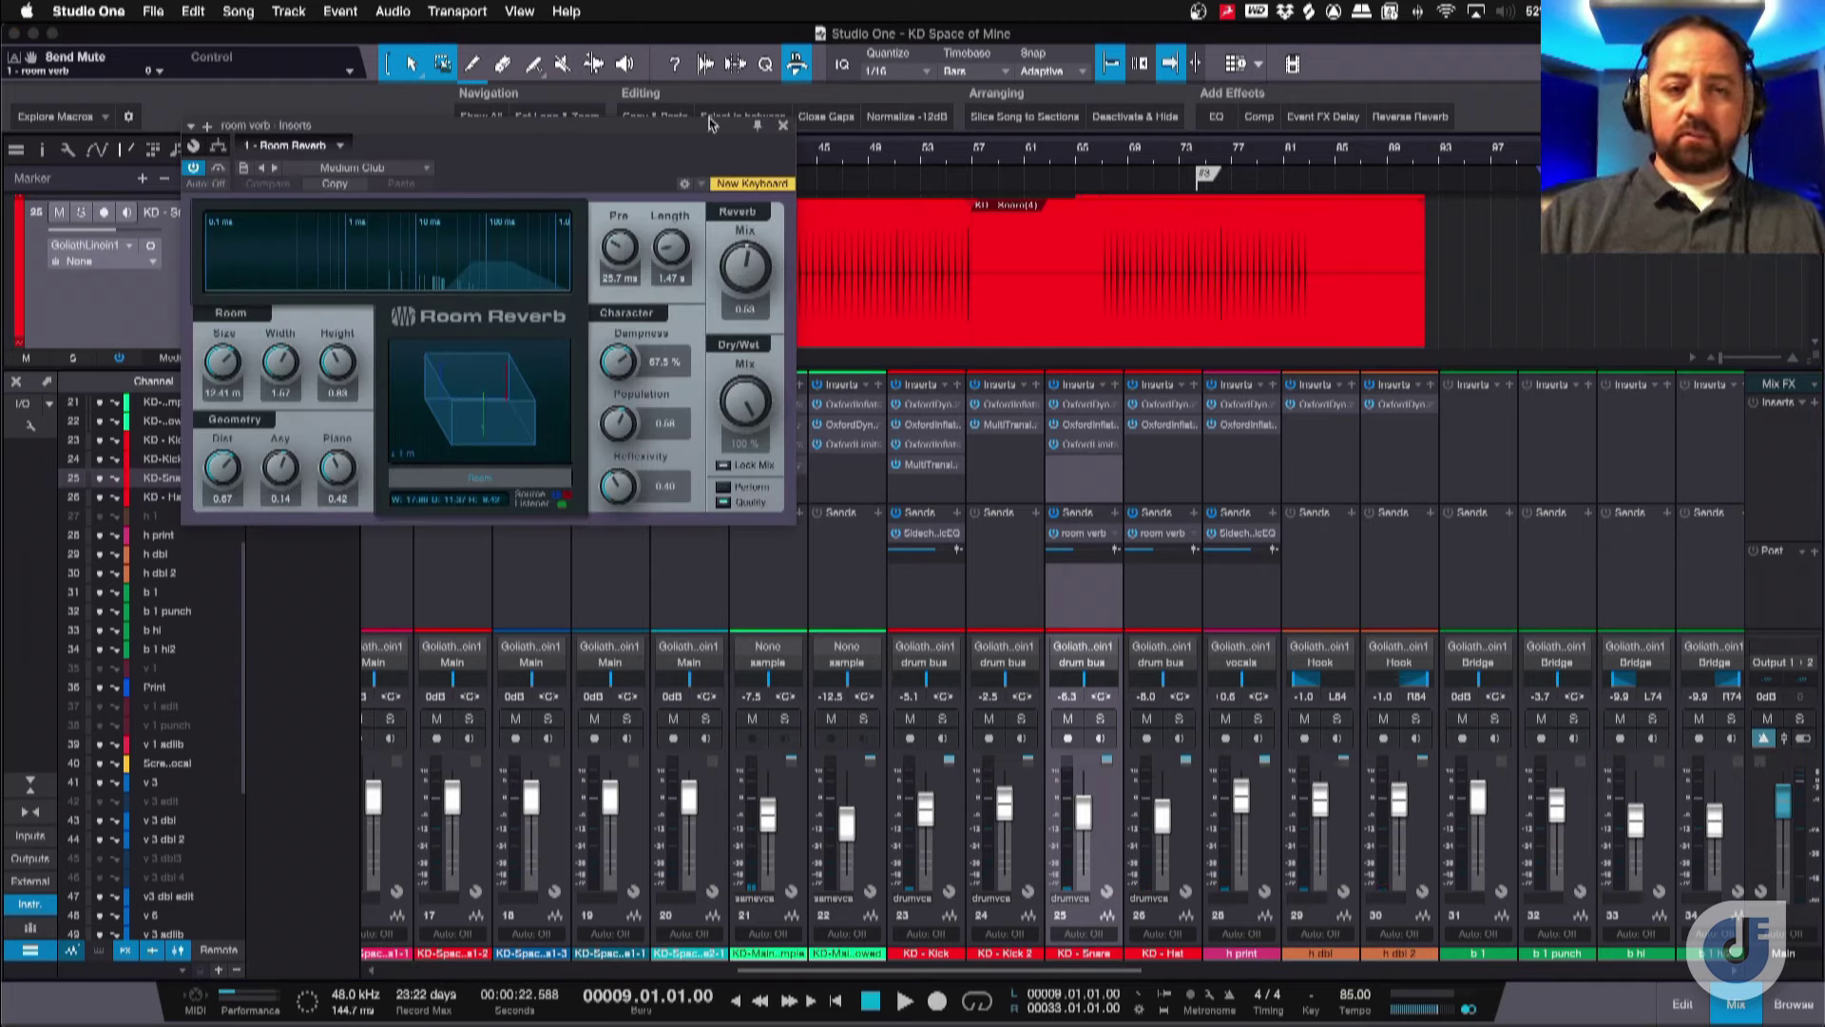
Close the Room Reverb and, during playback, set the snare's room verb send to -4.4 dB.
click(781, 127)
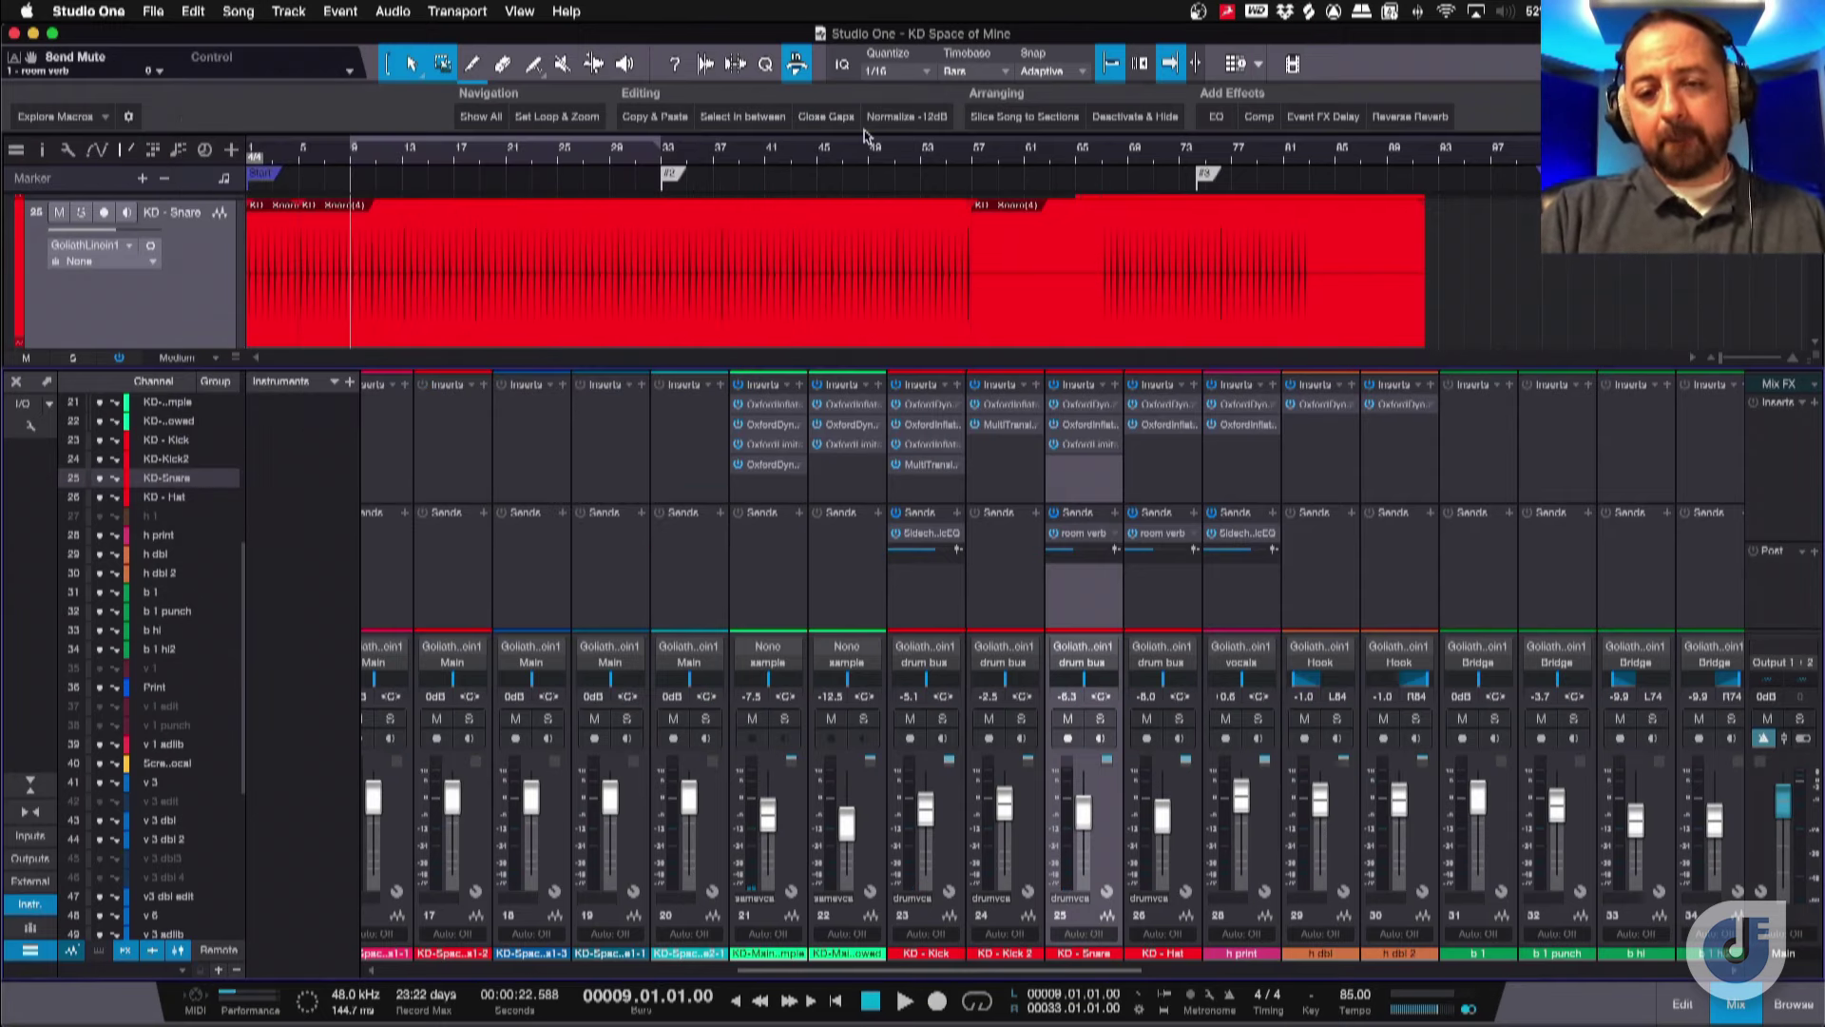
key(space)
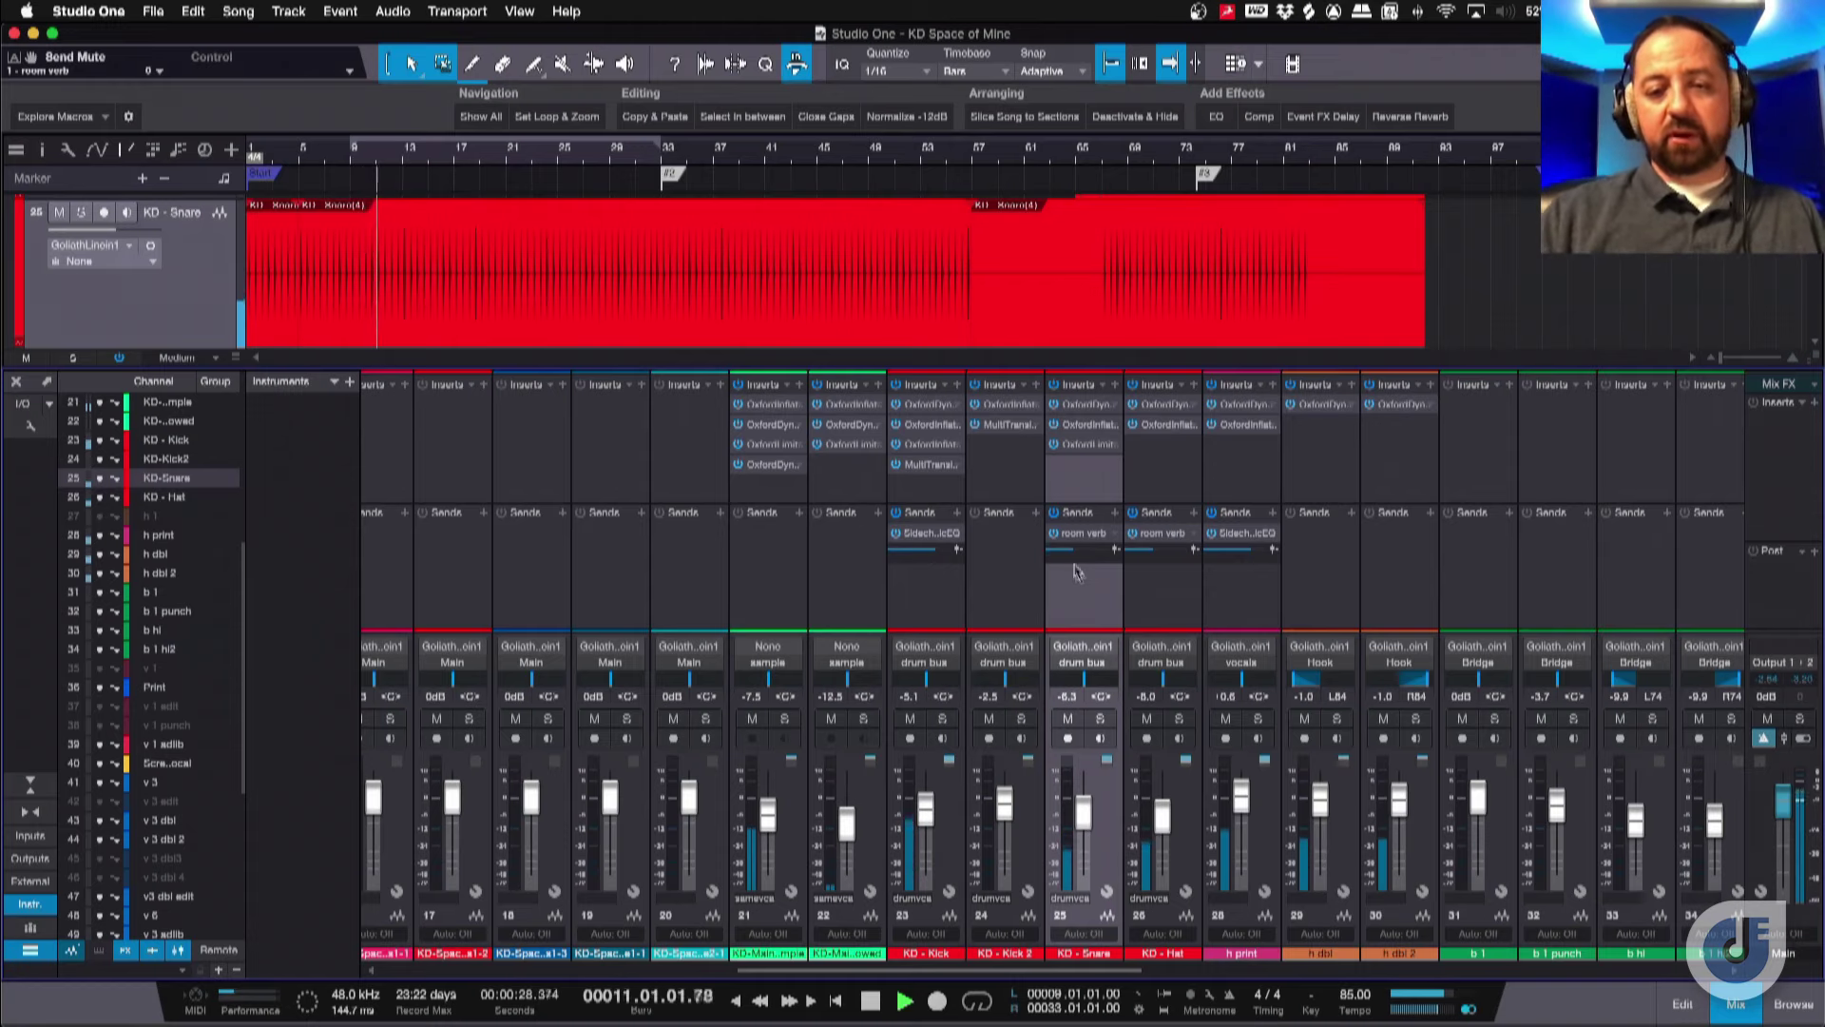
mouse_move(1080, 556)
drag(1079, 556, 1084, 558)
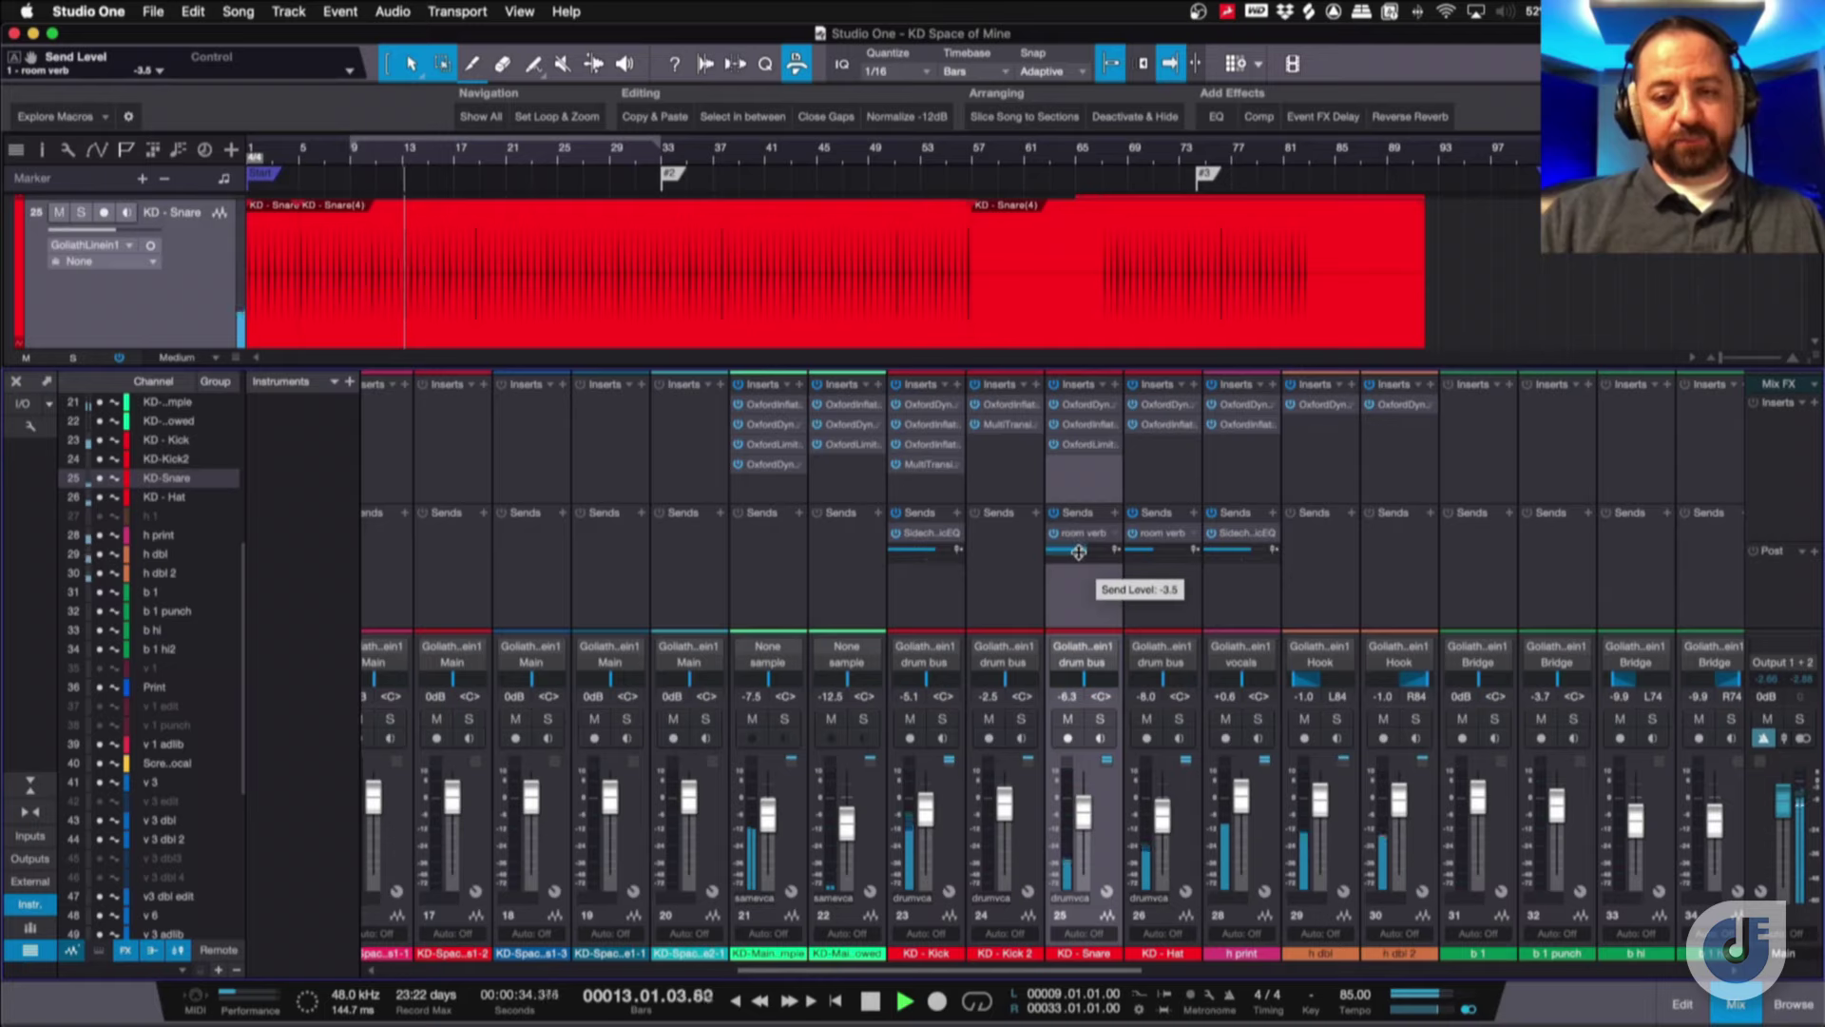
drag(1081, 551, 1078, 553)
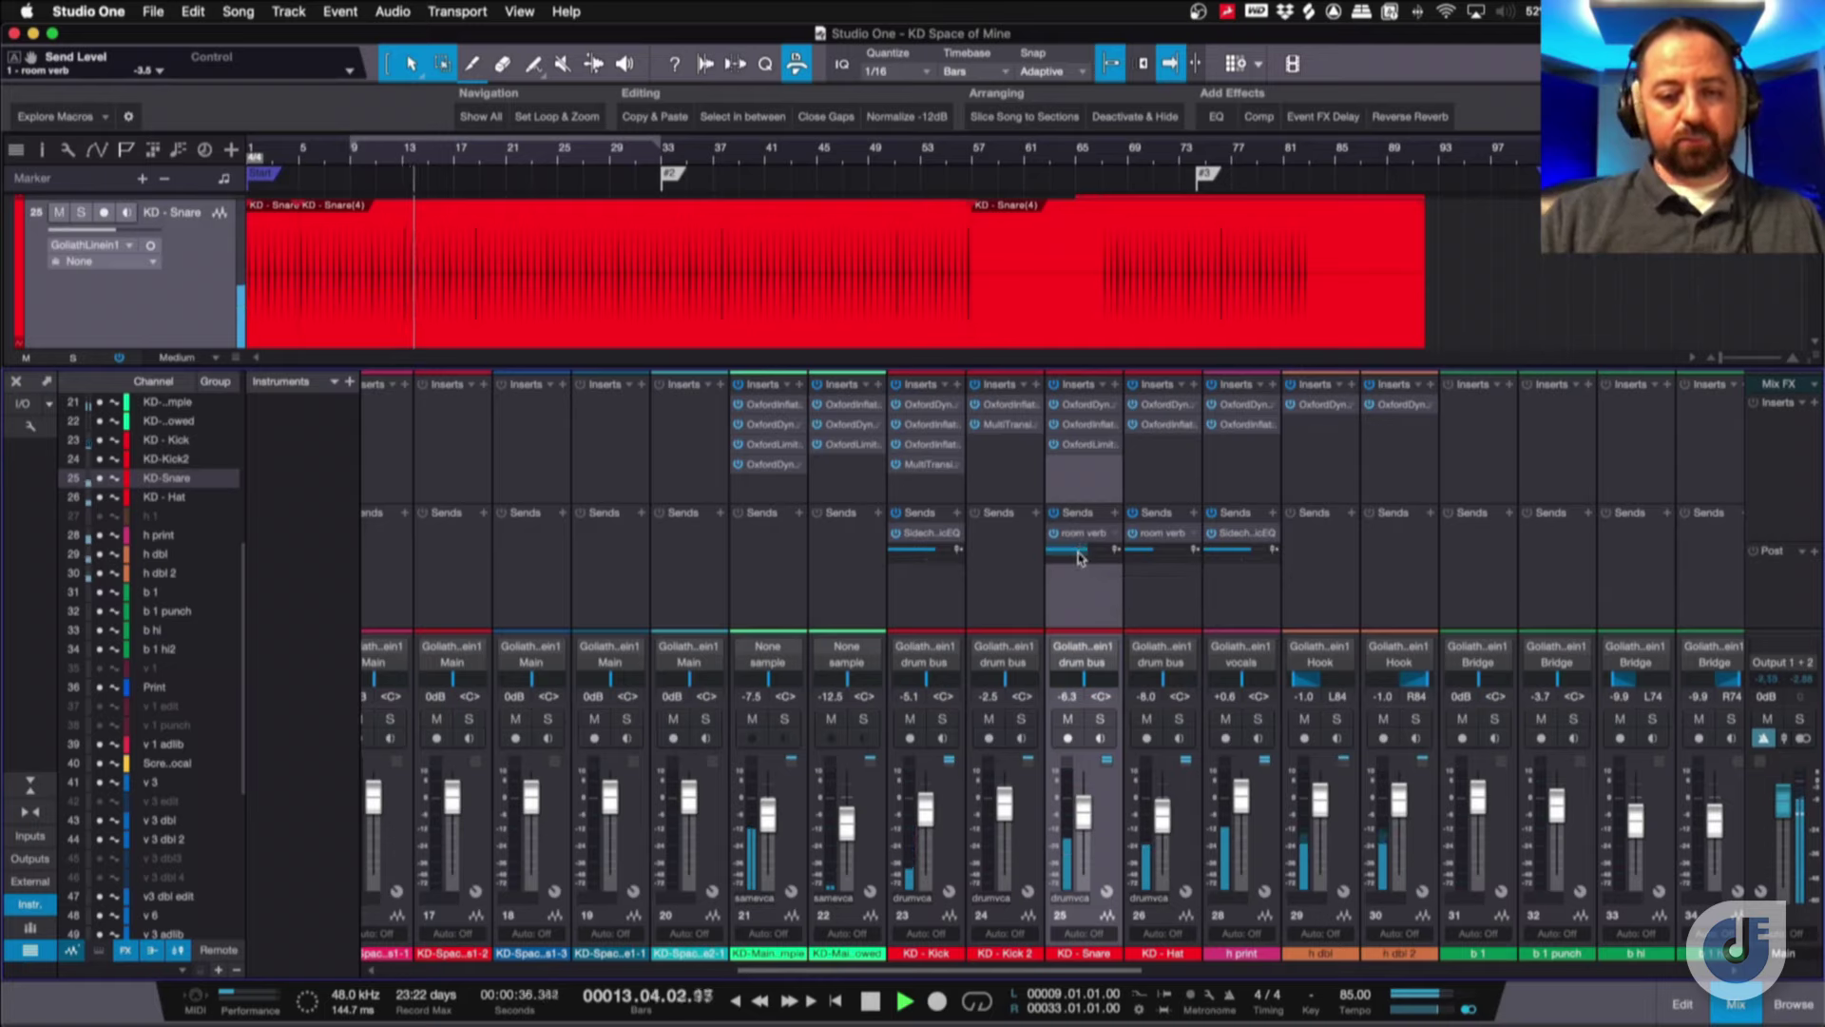
drag(1079, 554, 1080, 557)
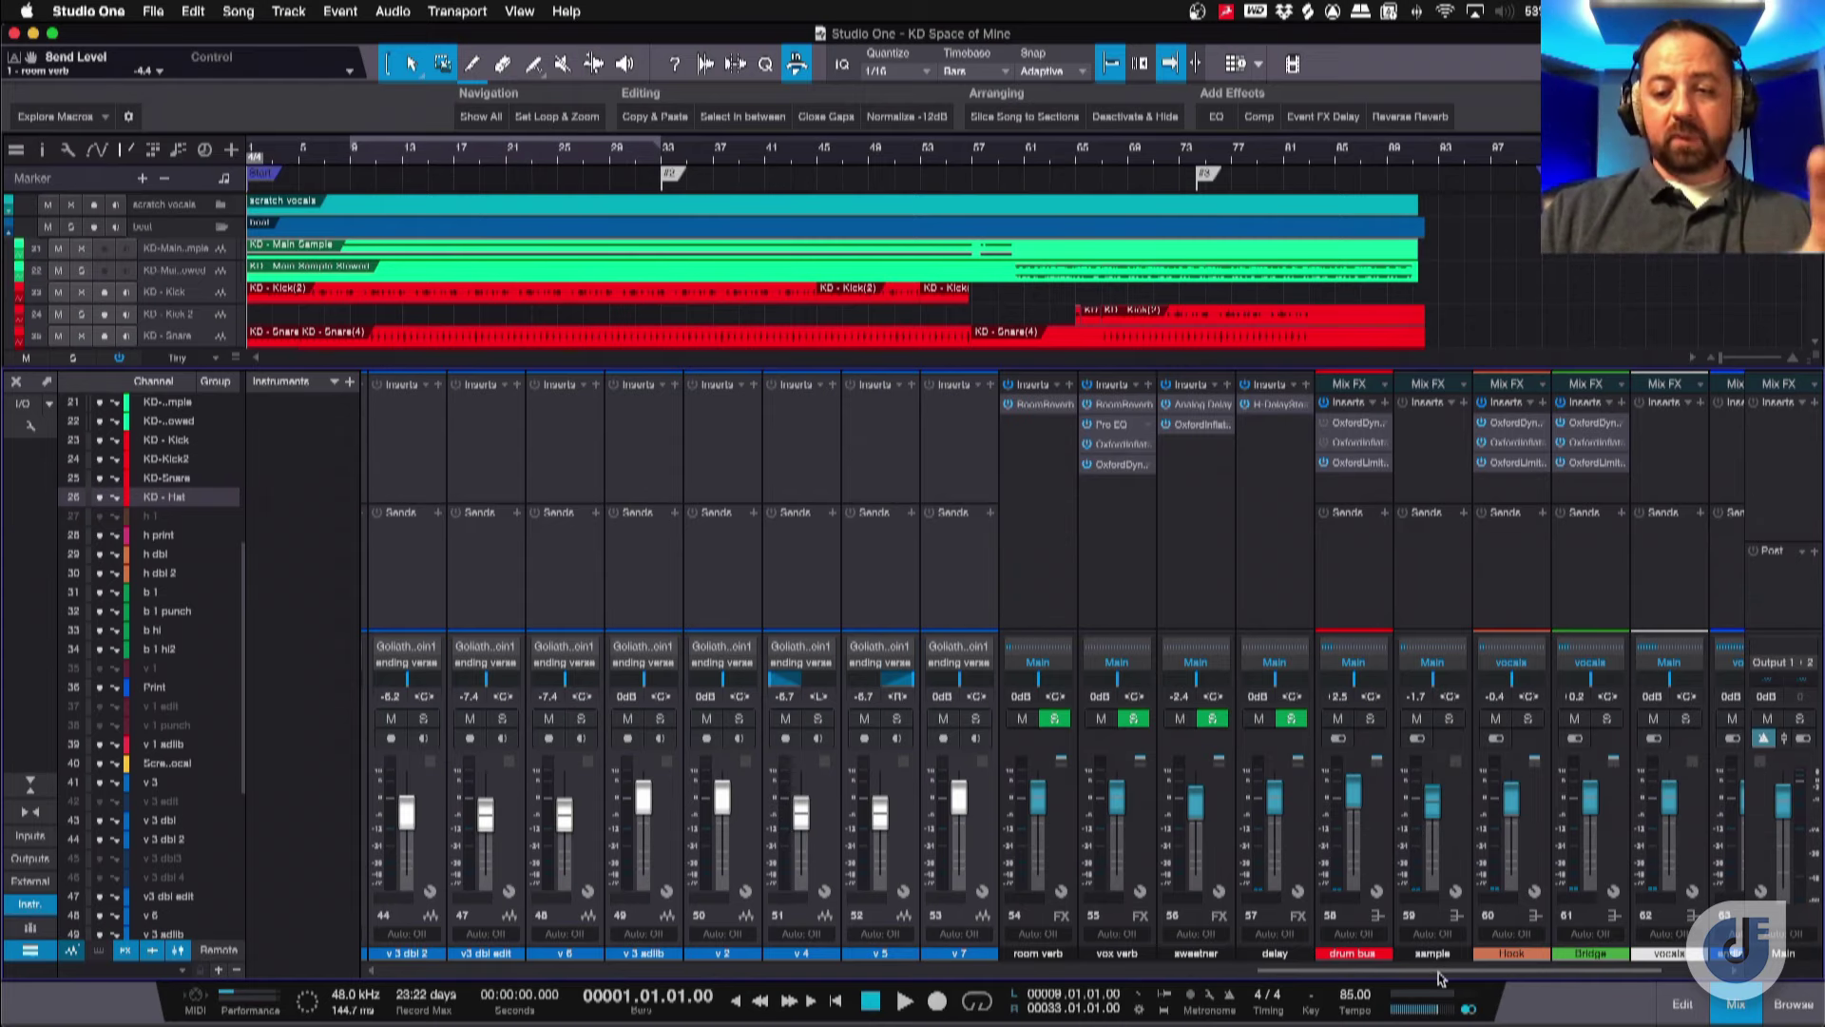
drag(1437, 979, 976, 976)
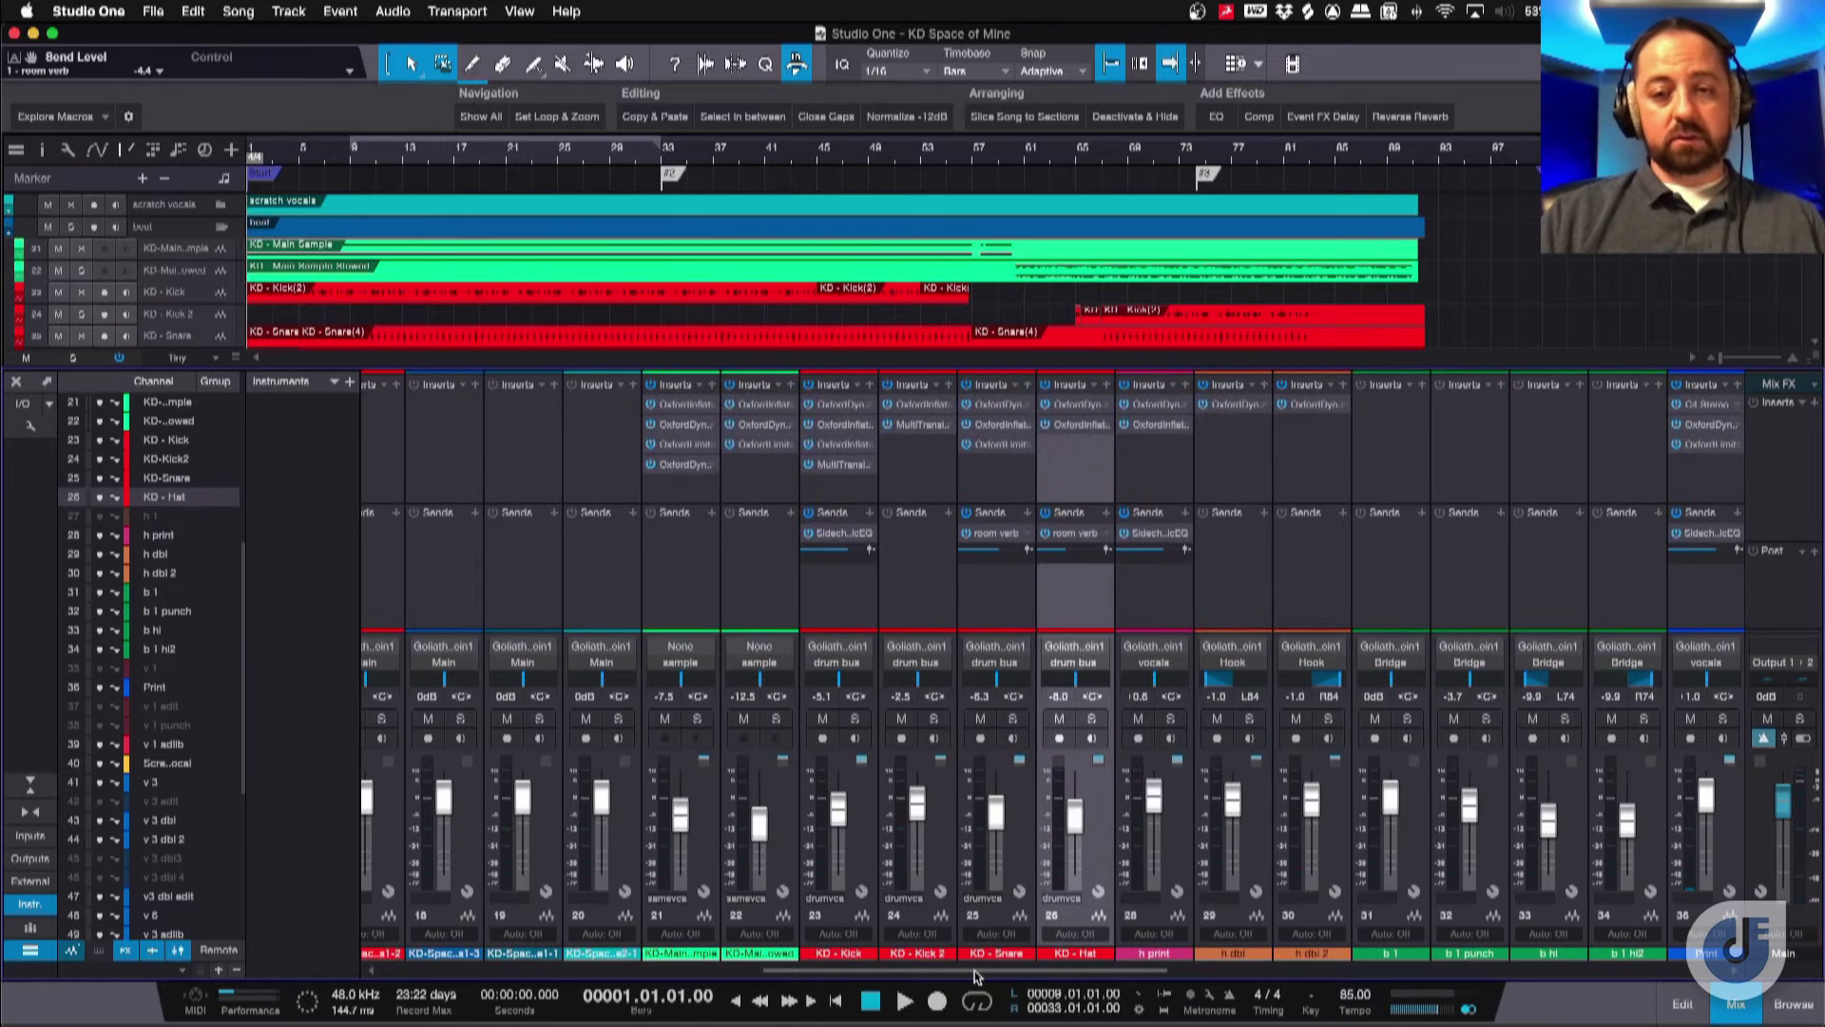
click(672, 409)
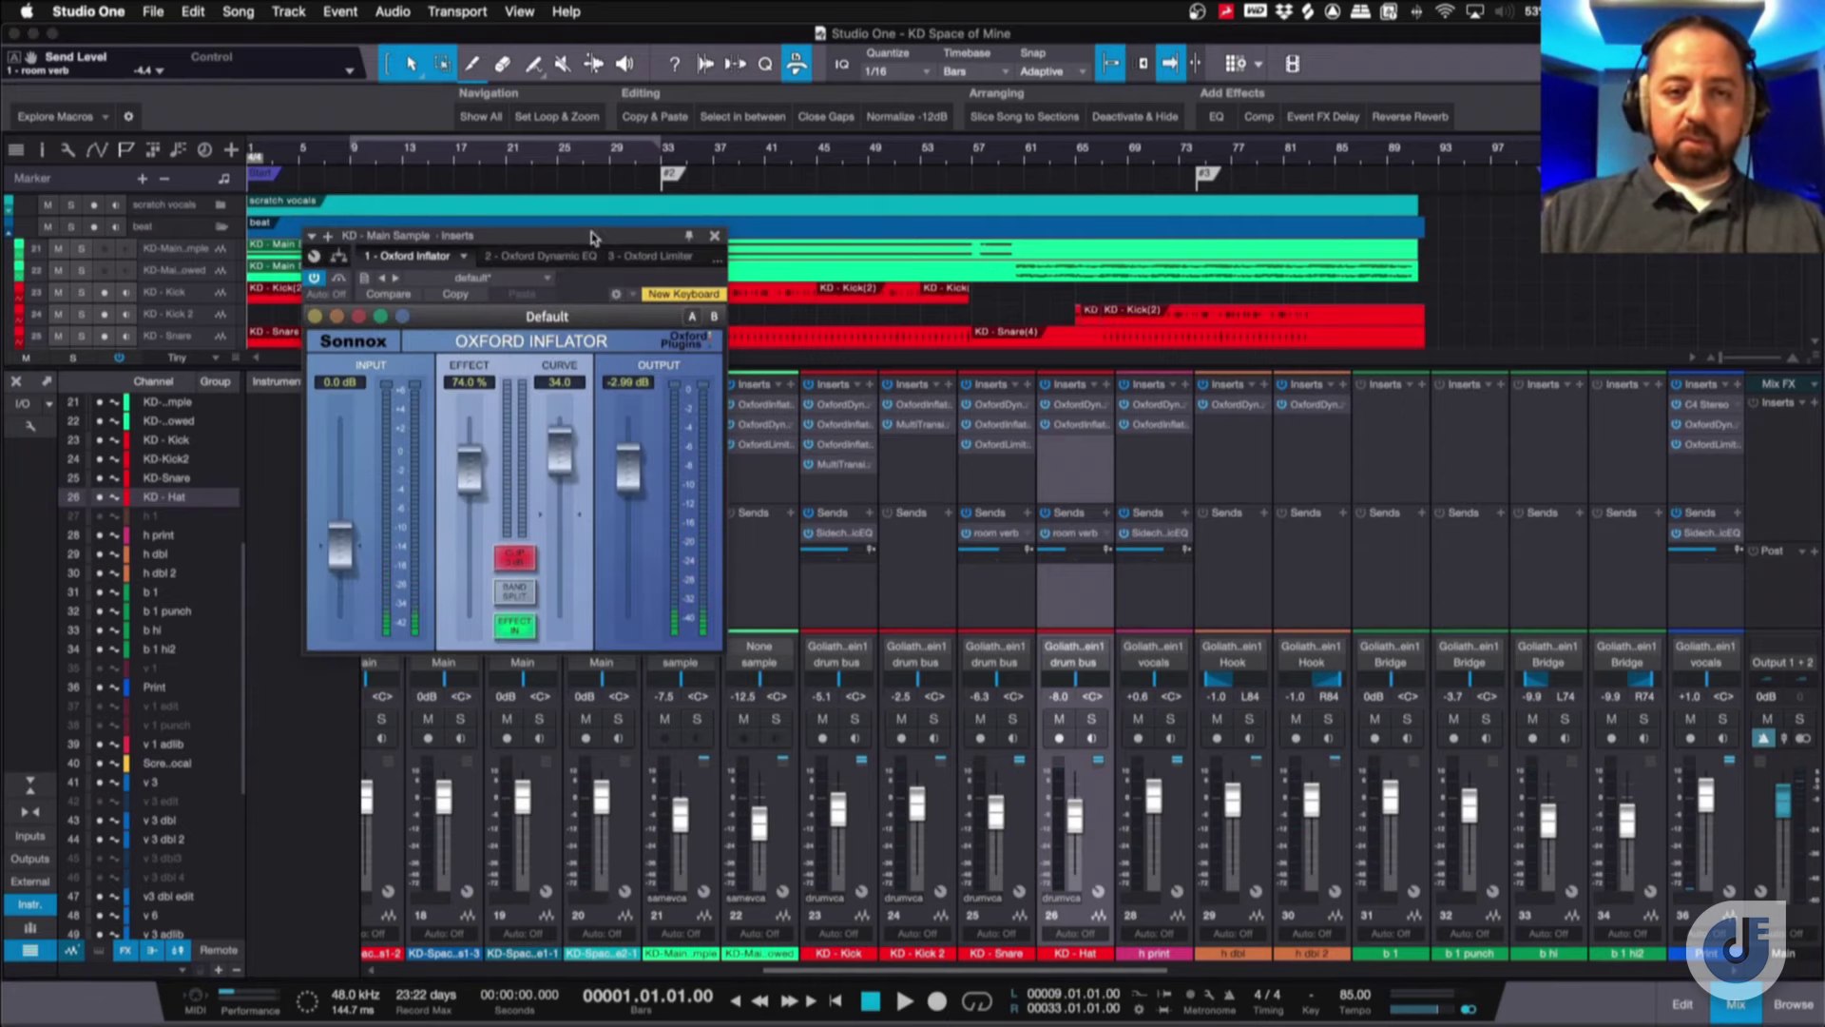
click(714, 235)
drag(880, 970, 1435, 974)
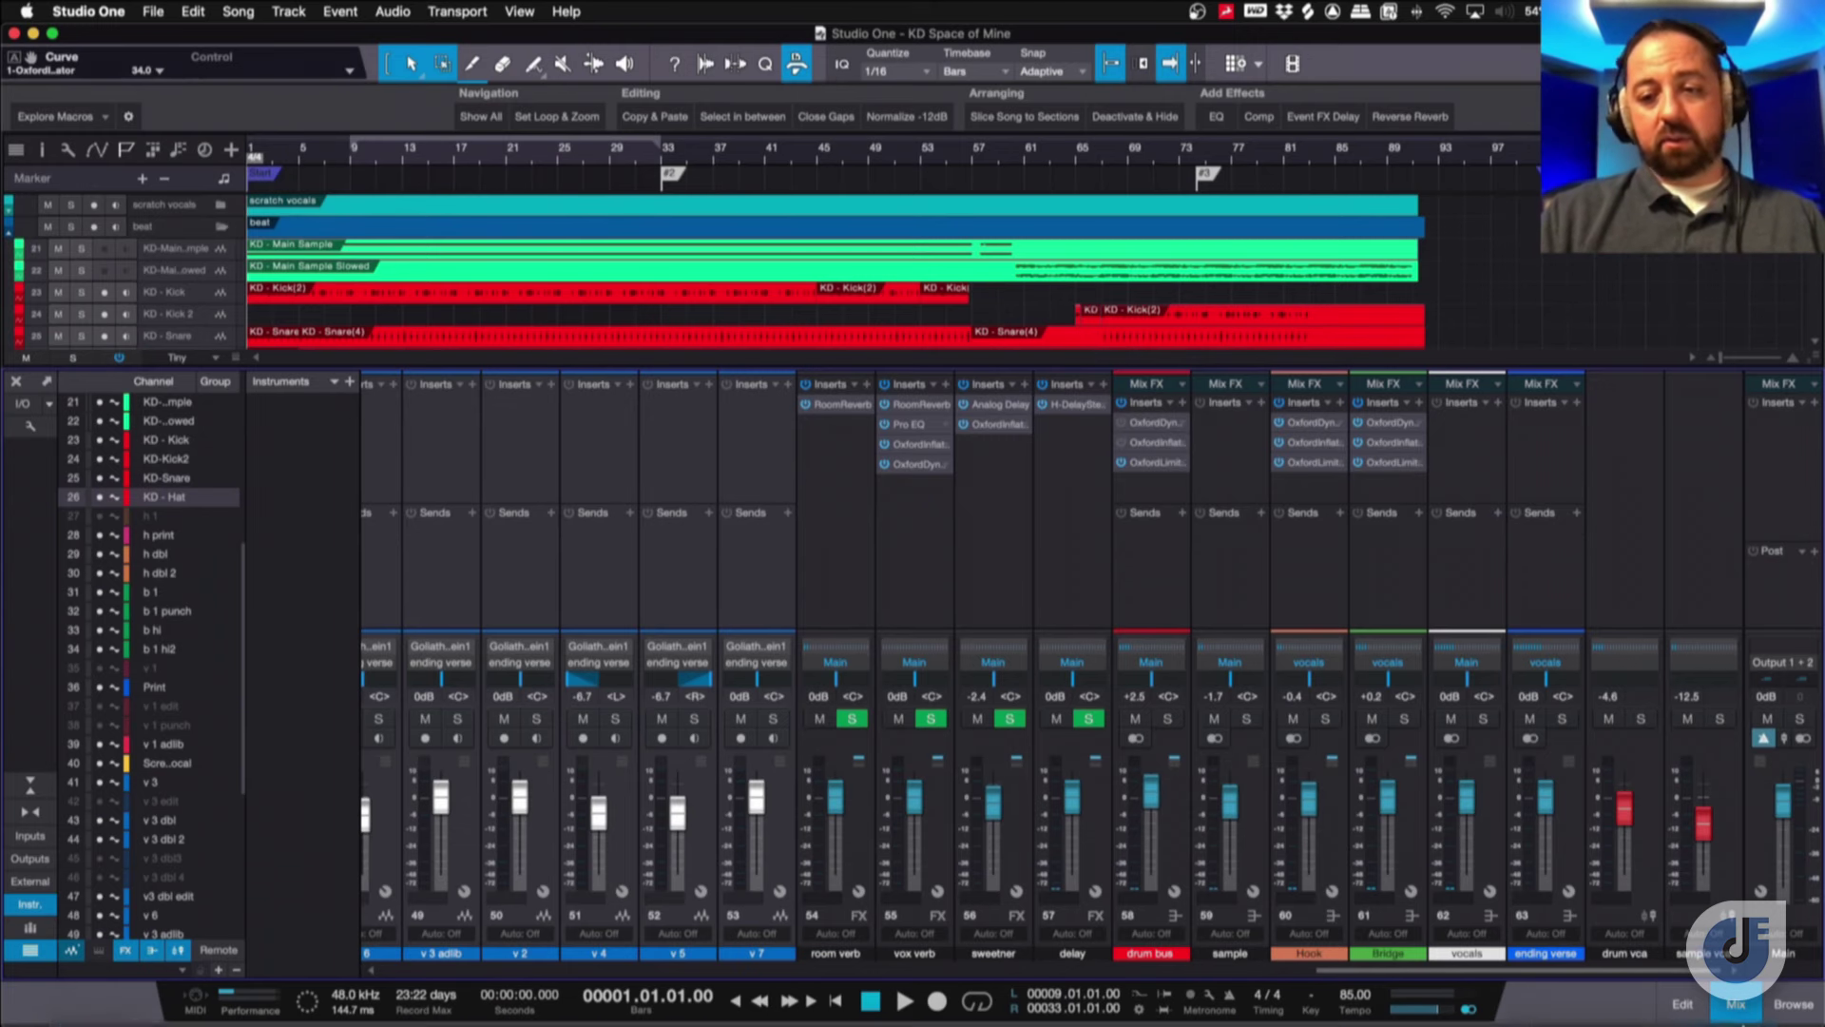
click(1248, 455)
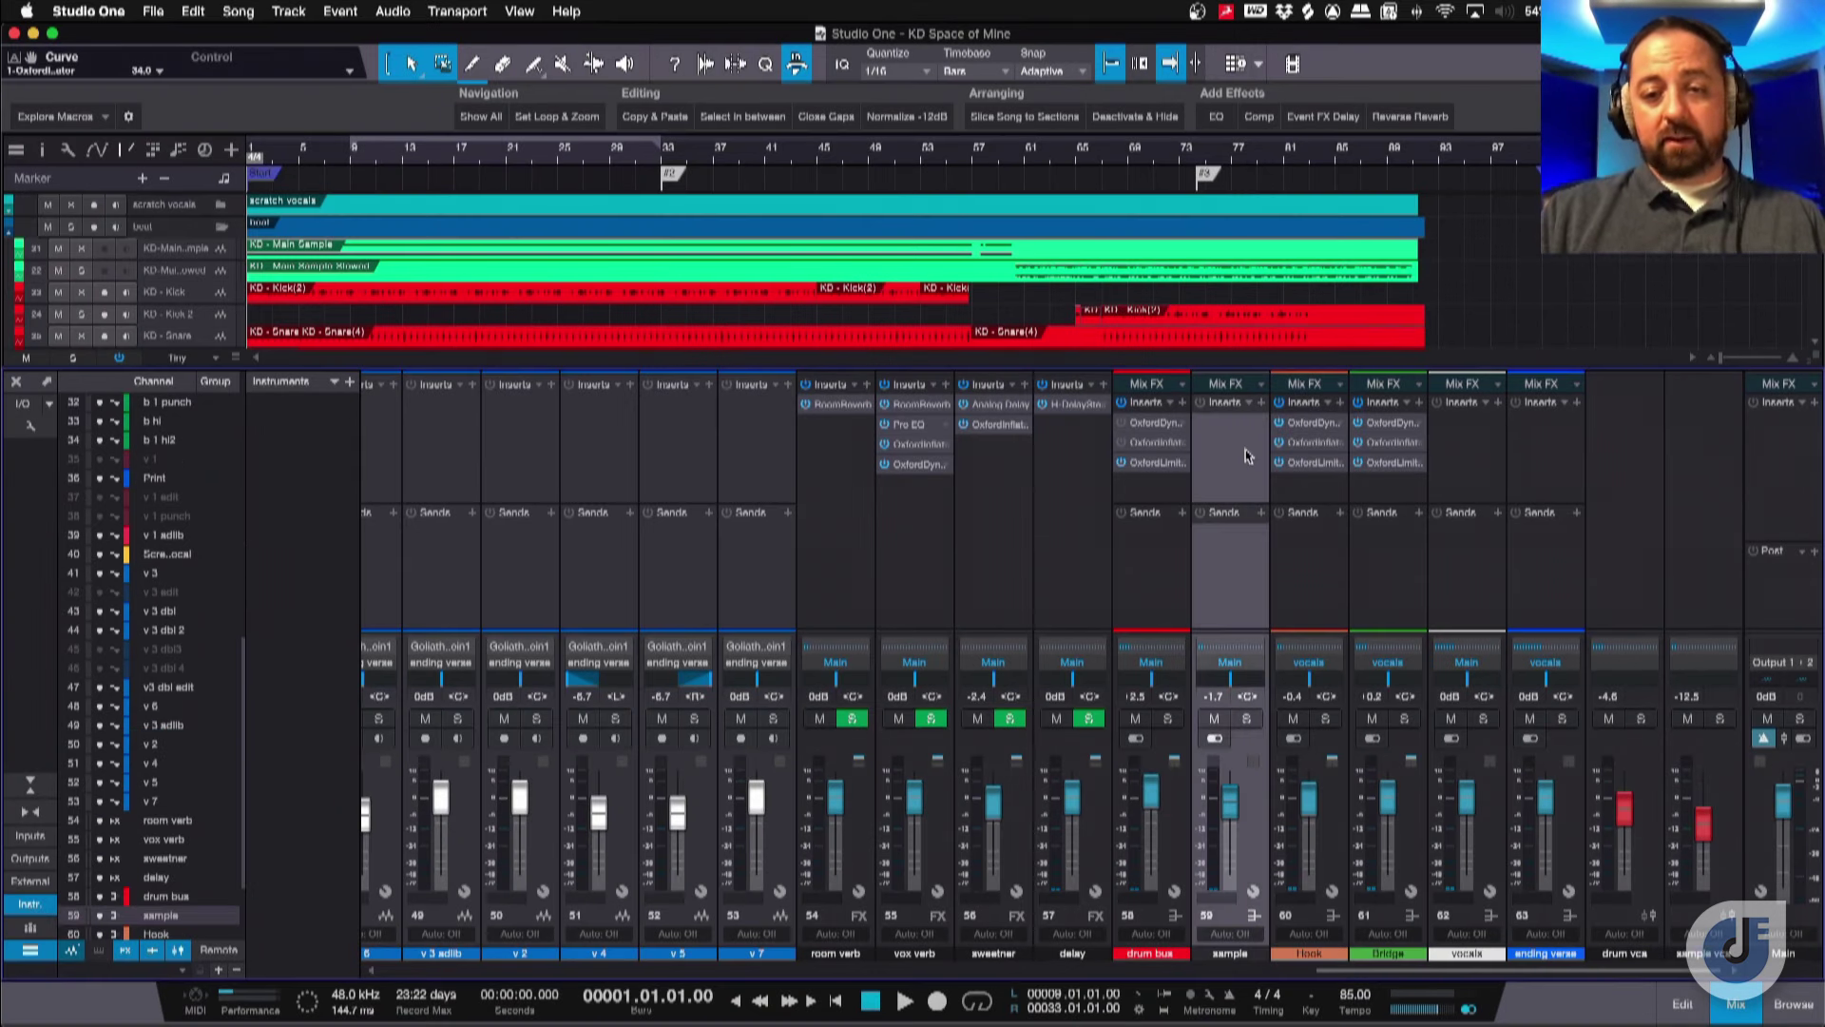
click(1331, 609)
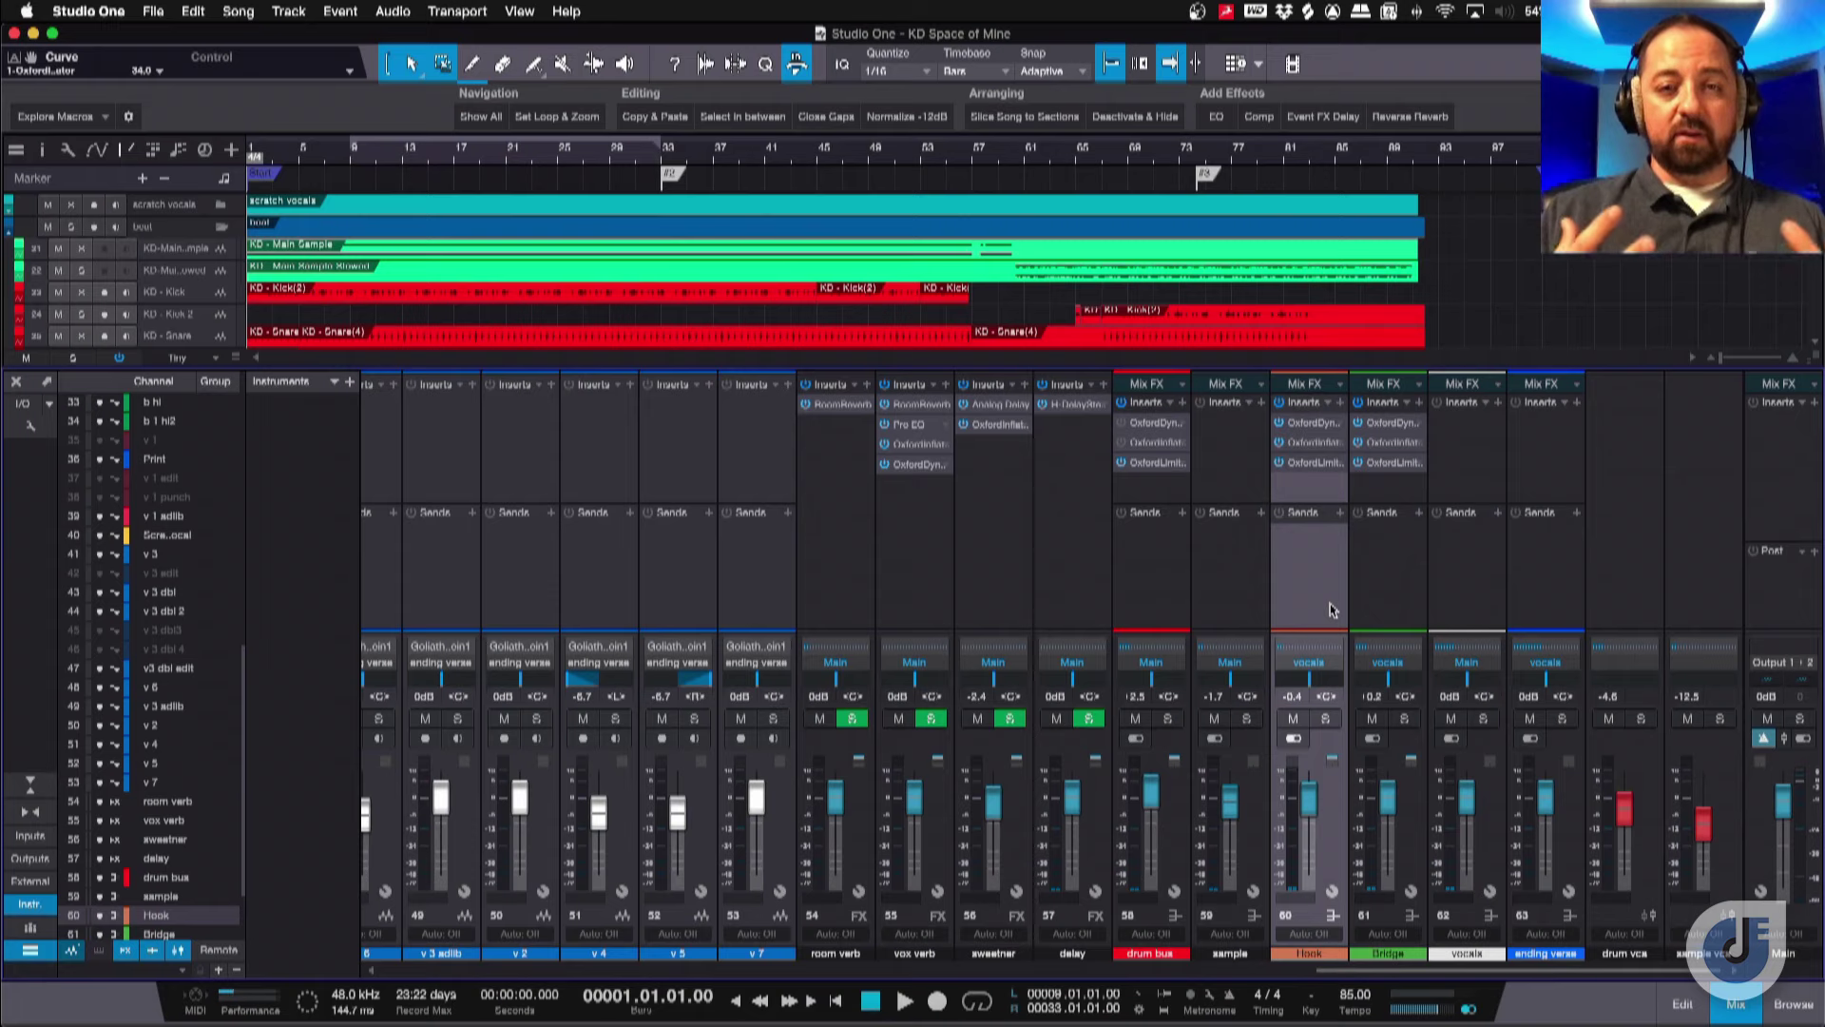